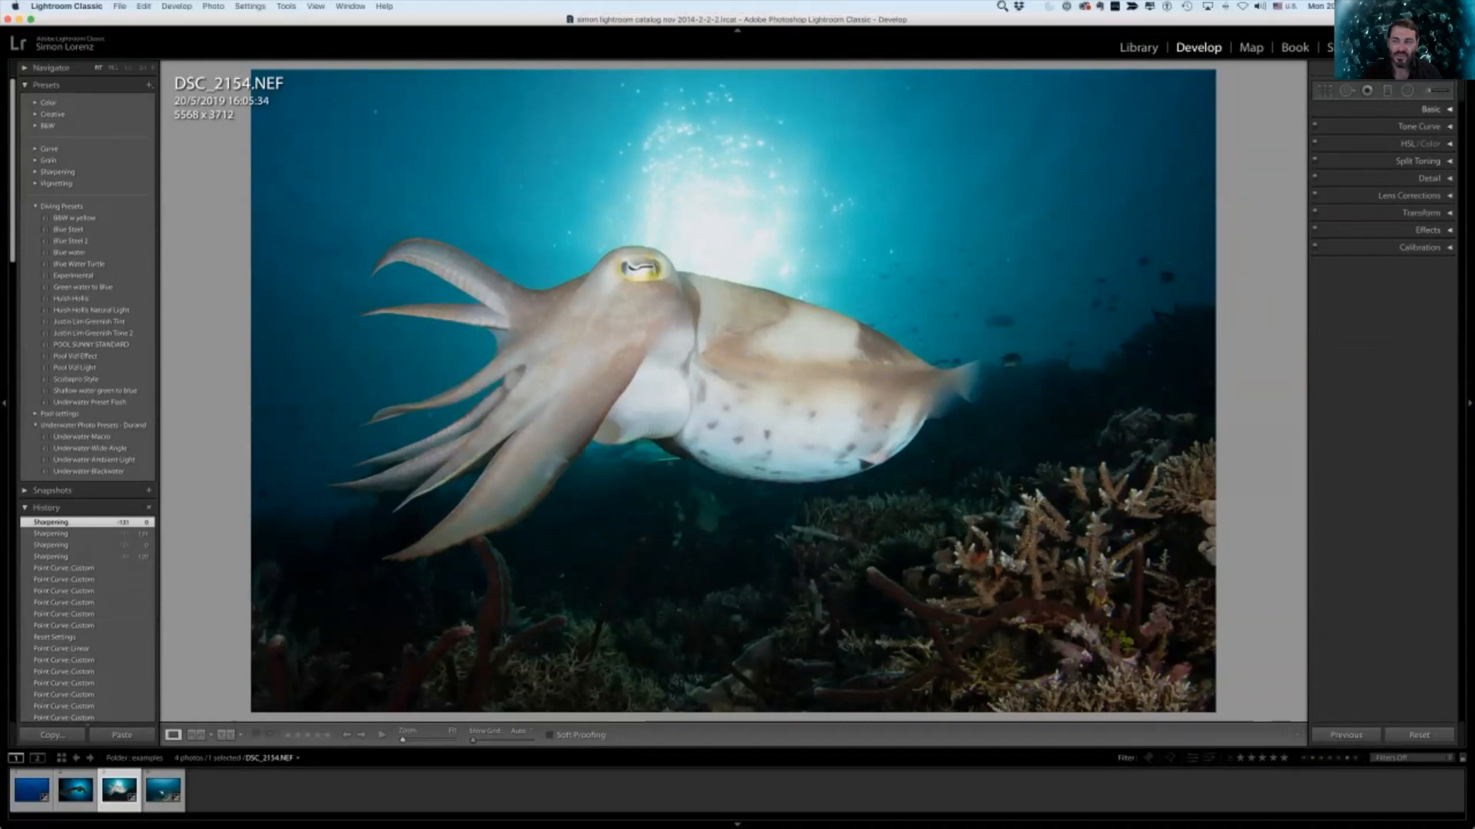
Step: Set a custom white balance by sampling a neutral tone on the cuttlefish's pale underside
left_click(1429, 109)
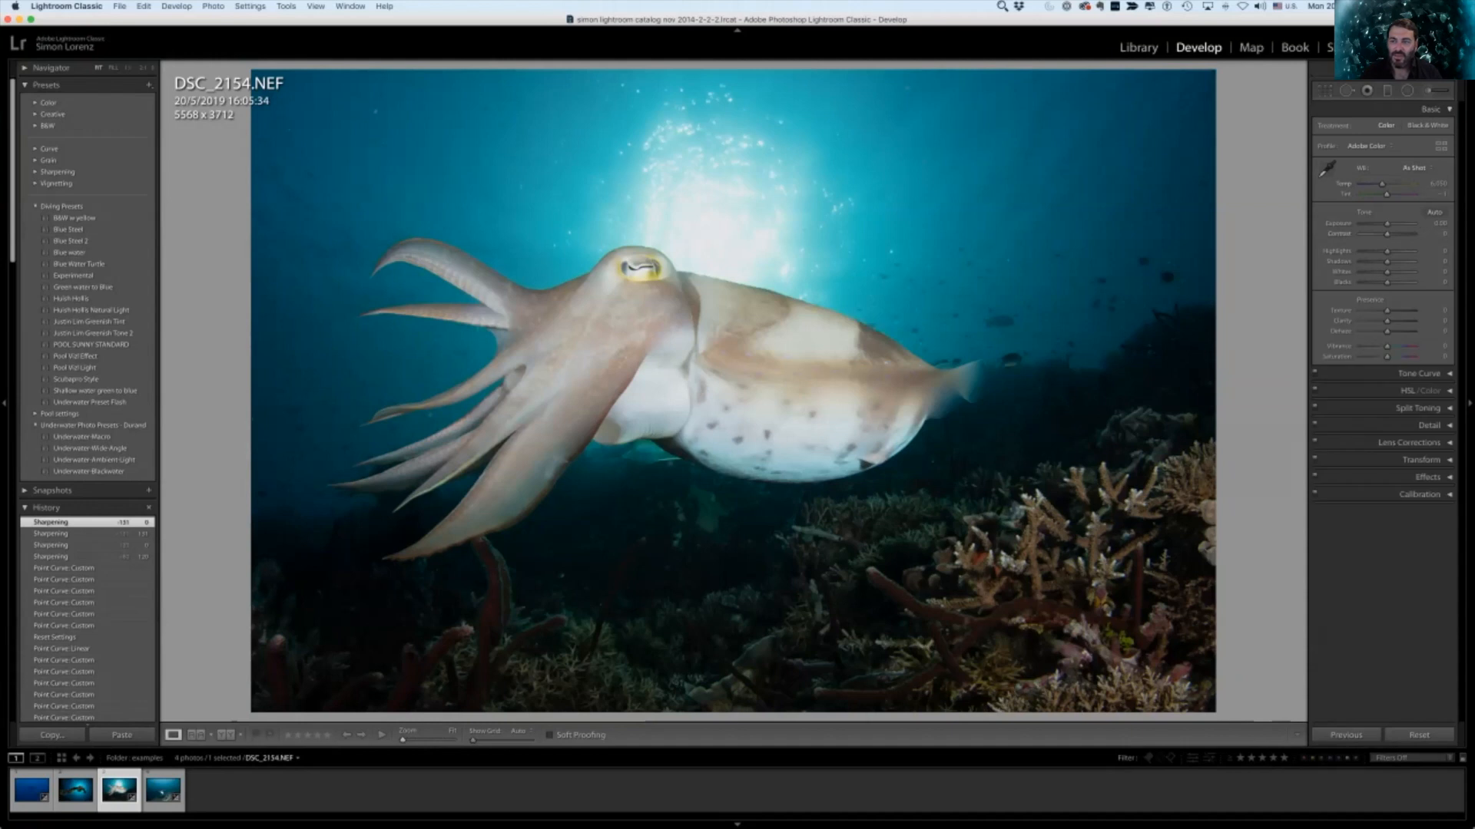
left_click(1326, 169)
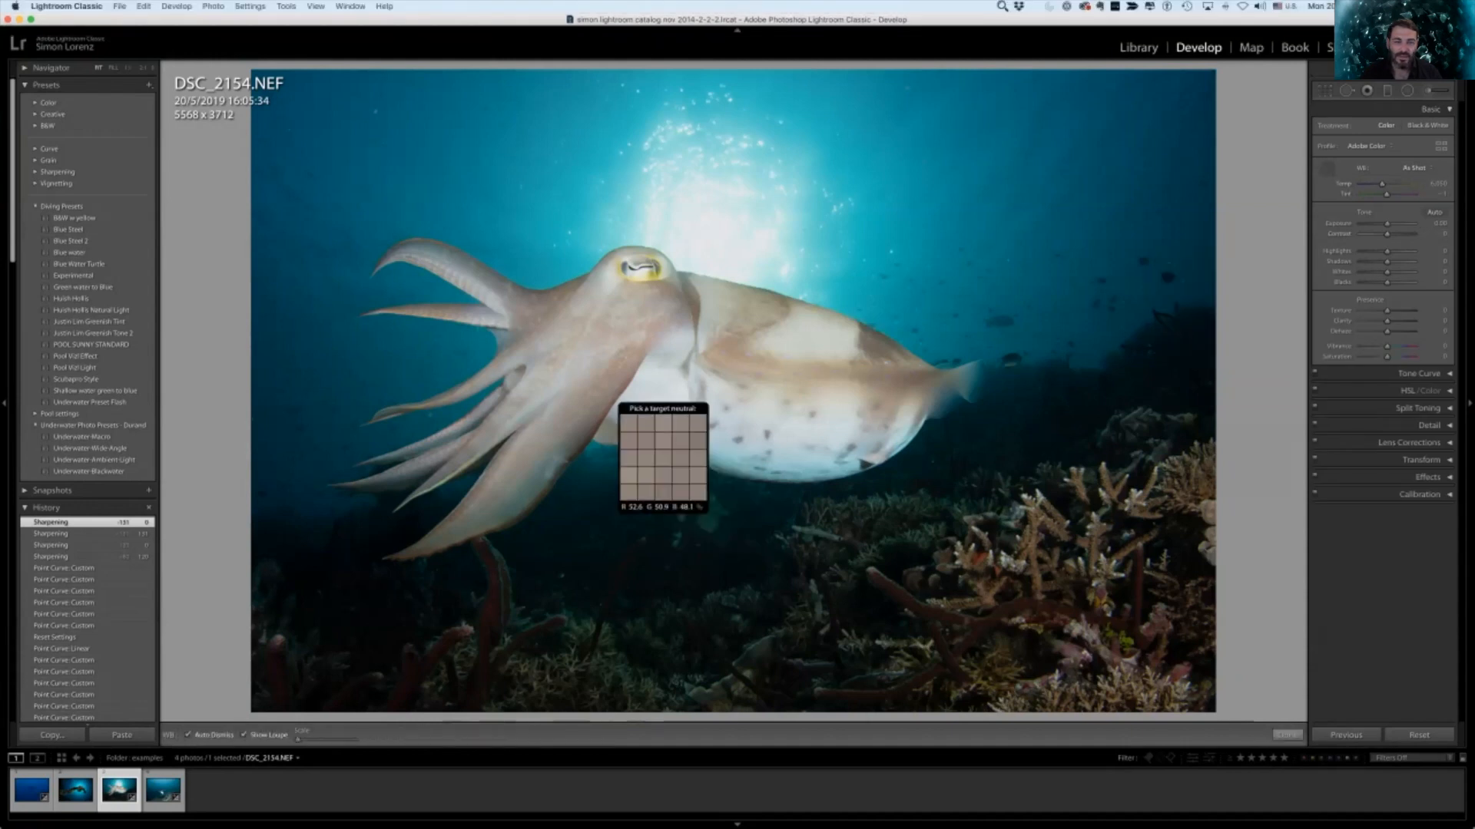
left_click(639, 432)
Step: Set Contrast to +31, Highlights to -47, Whites to -45, Texture to +41 and Clarity to +27
left_click_drag(1386, 234, 1395, 233)
left_click_drag(1386, 310, 1398, 310)
left_click_drag(1386, 250, 1374, 271)
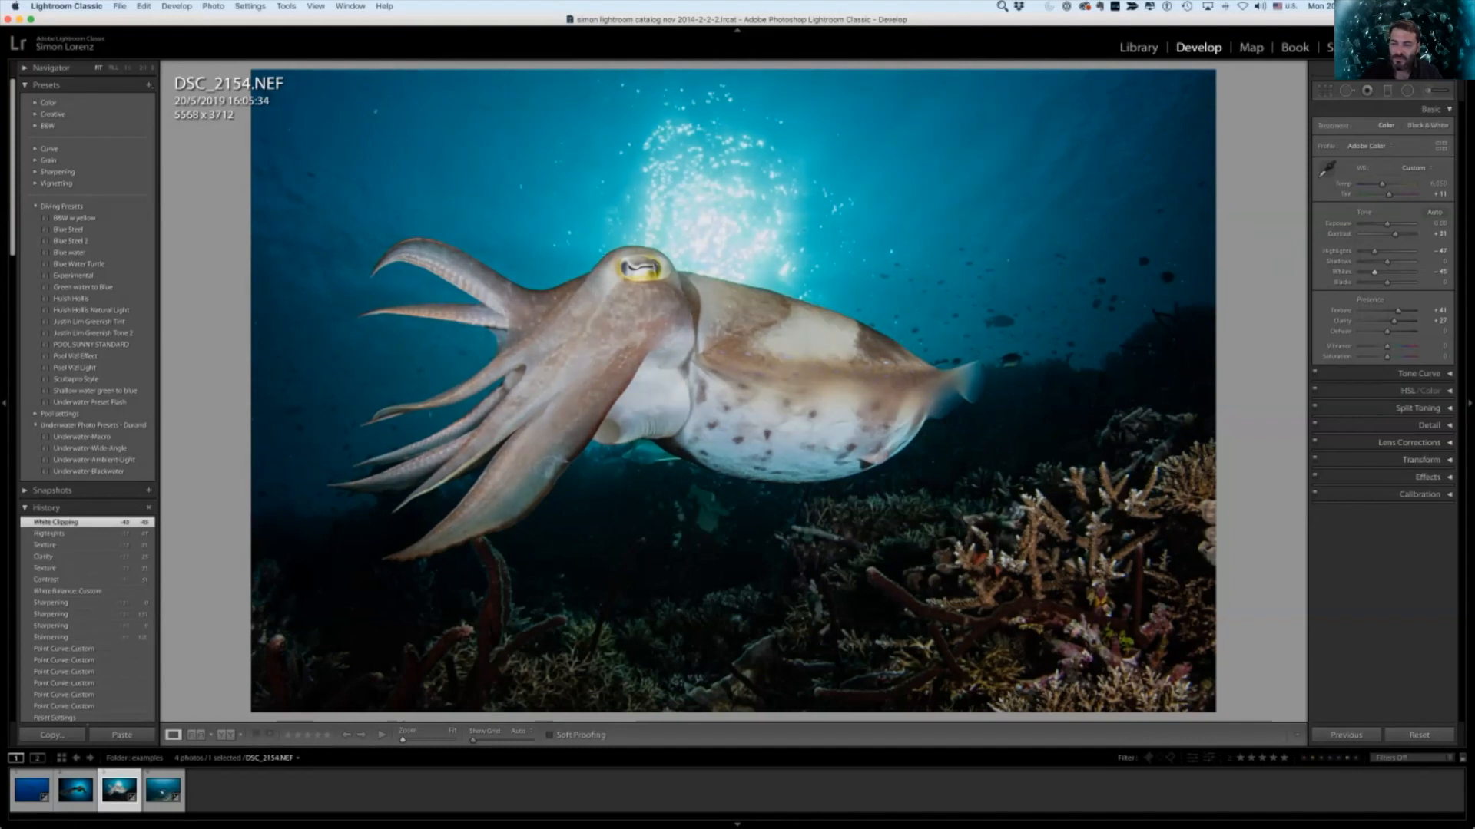
Step: Zoom in closely on the cuttlefish's eye and enable Remove Chromatic Aberration in the profile lens corrections
left_click(1409, 442)
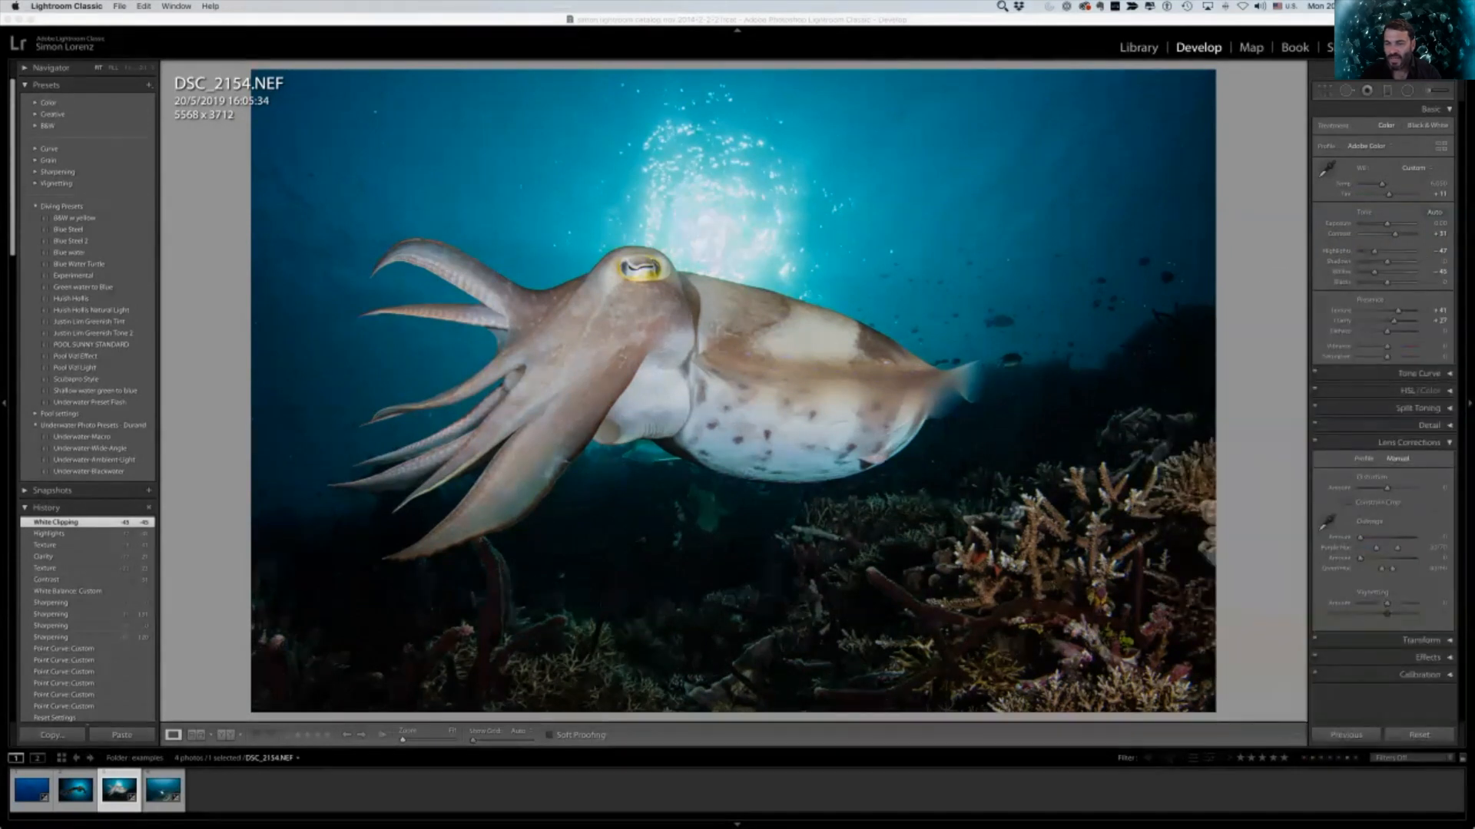
left_click(1362, 459)
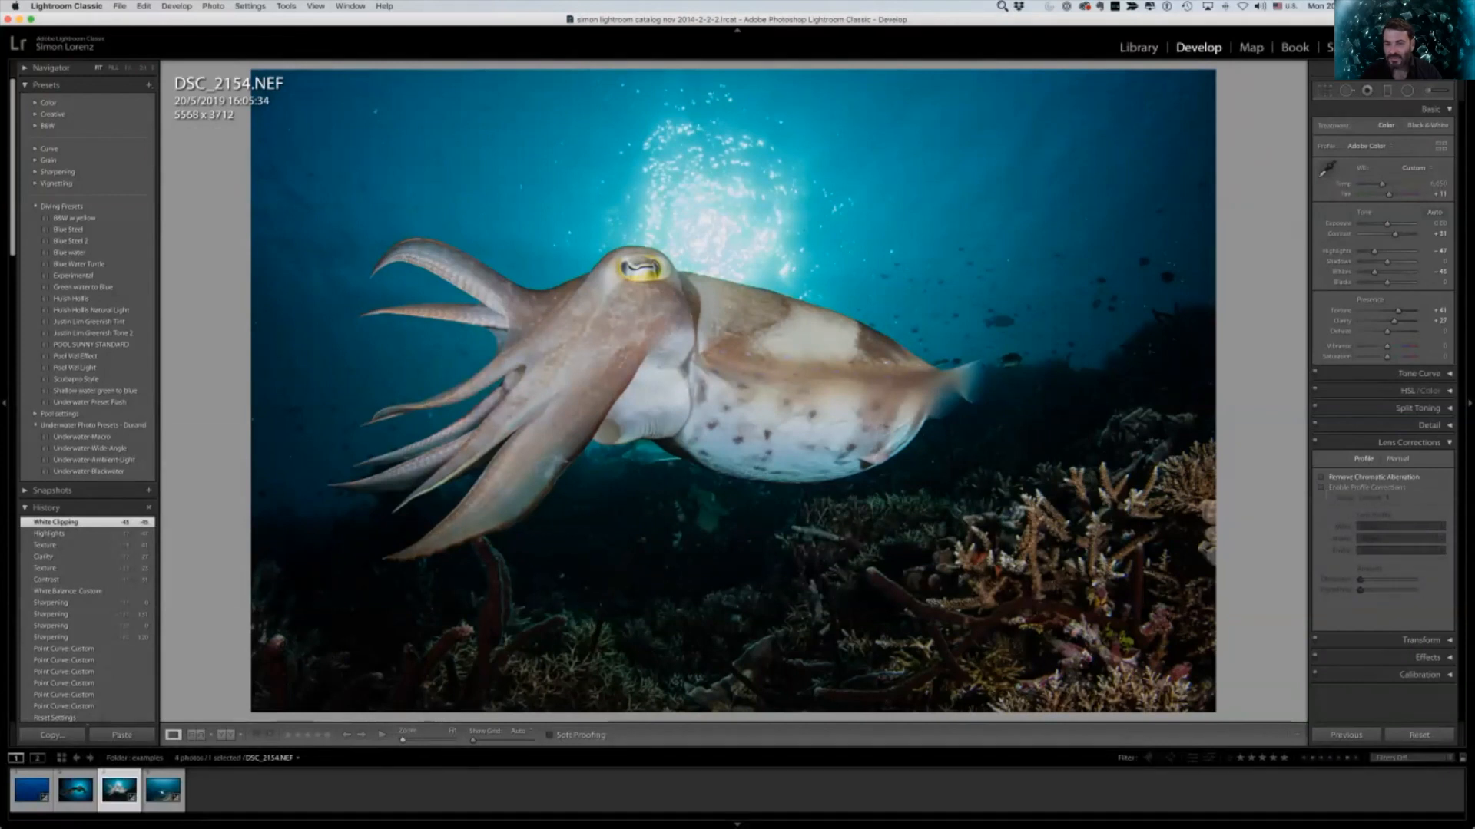
key("z")
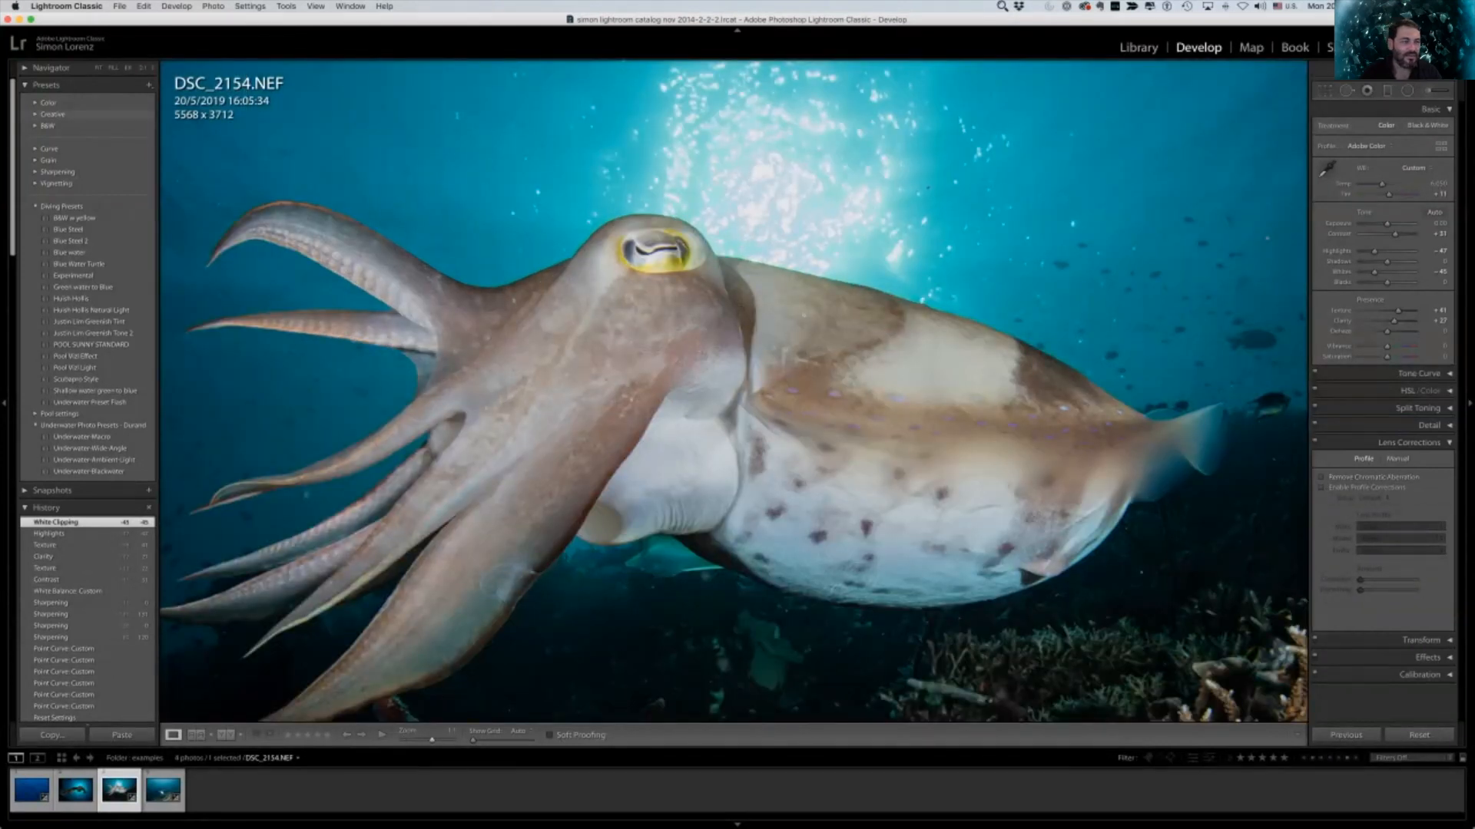
left_click(147, 67)
left_click(160, 133)
left_click_drag(469, 299, 990, 538)
left_click_drag(583, 192, 768, 630)
left_click_drag(691, 199, 752, 602)
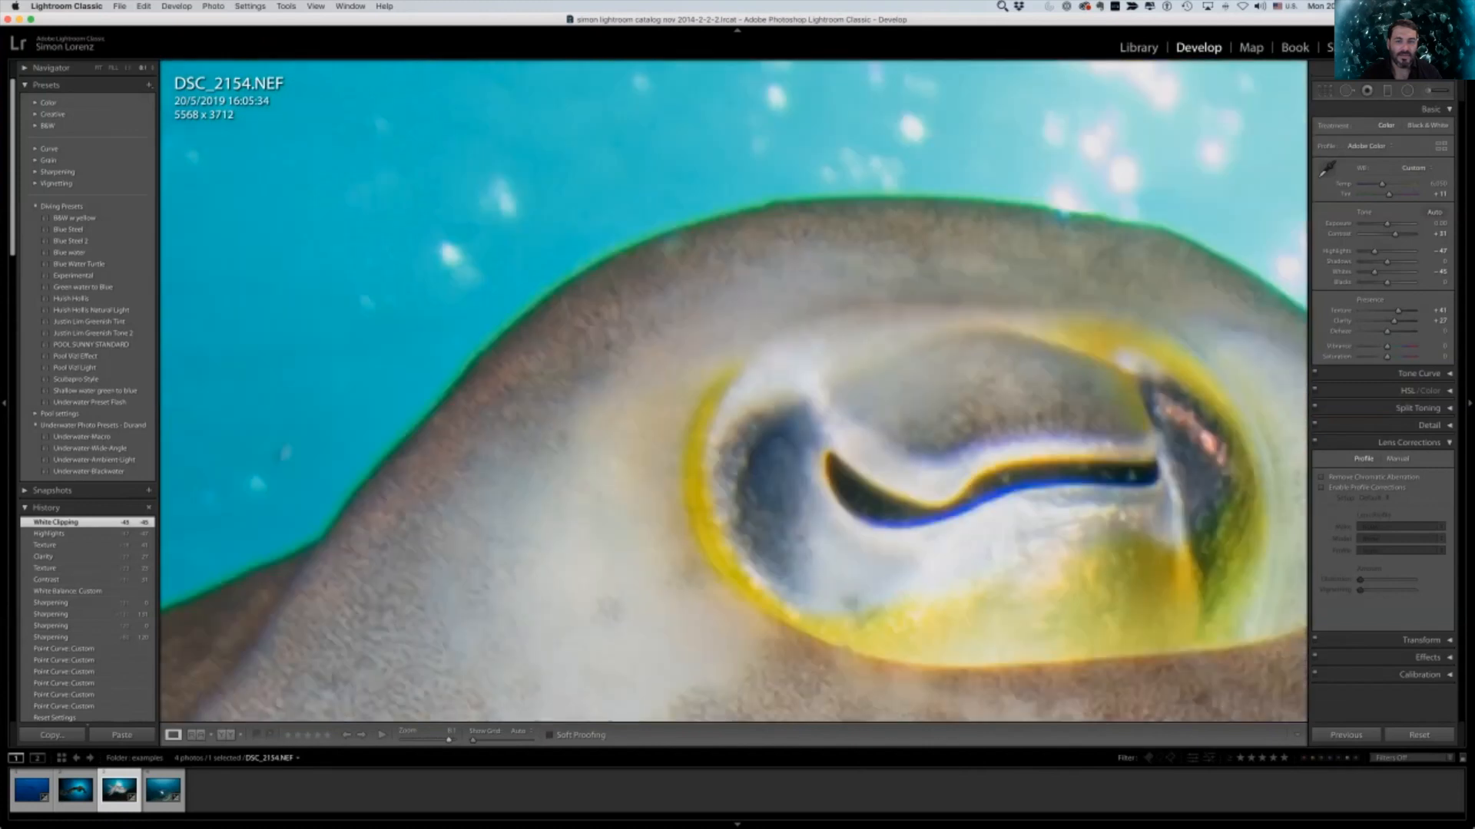
left_click_drag(822, 384, 687, 407)
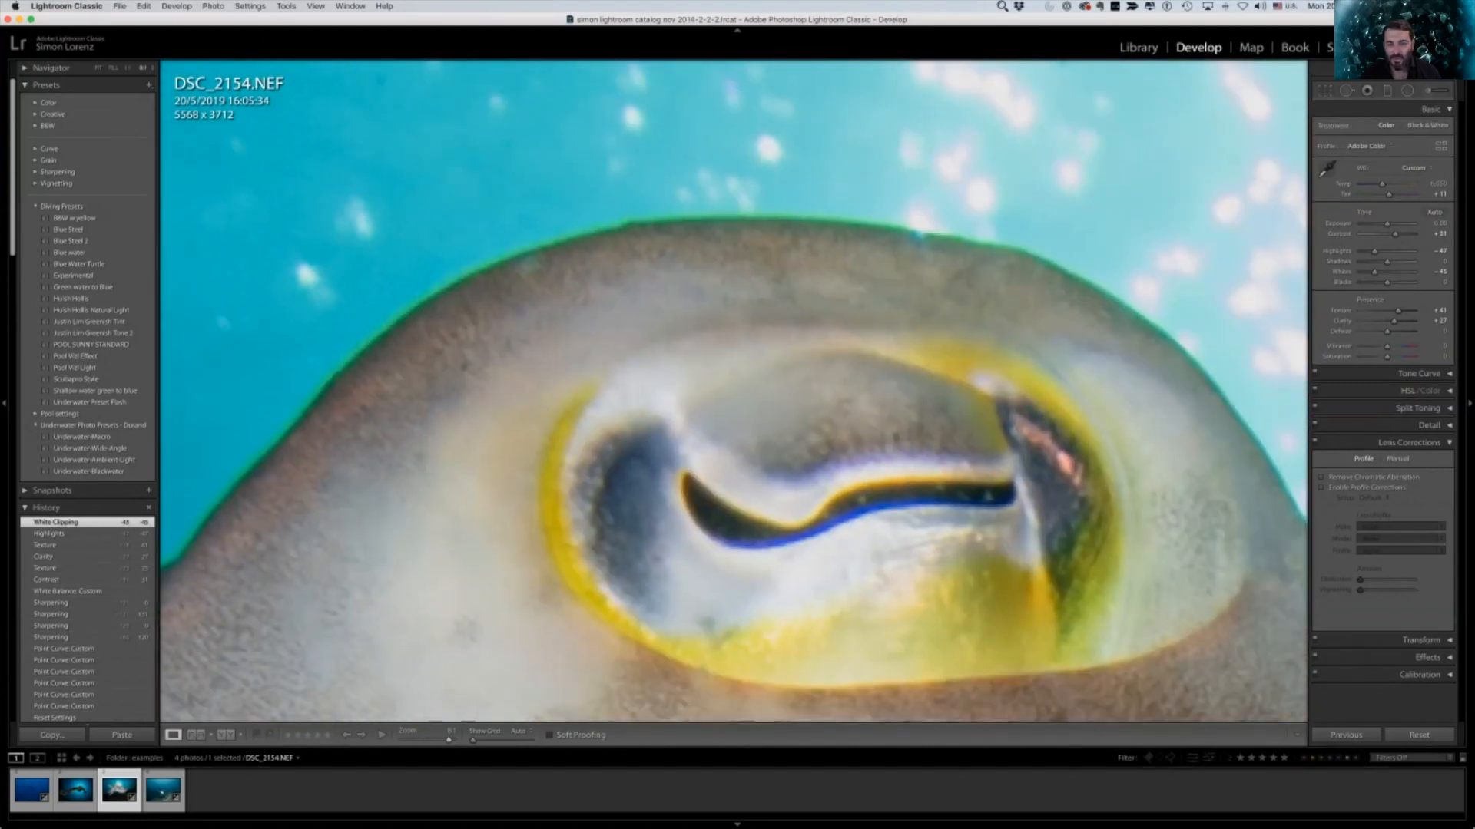
left_click(1321, 477)
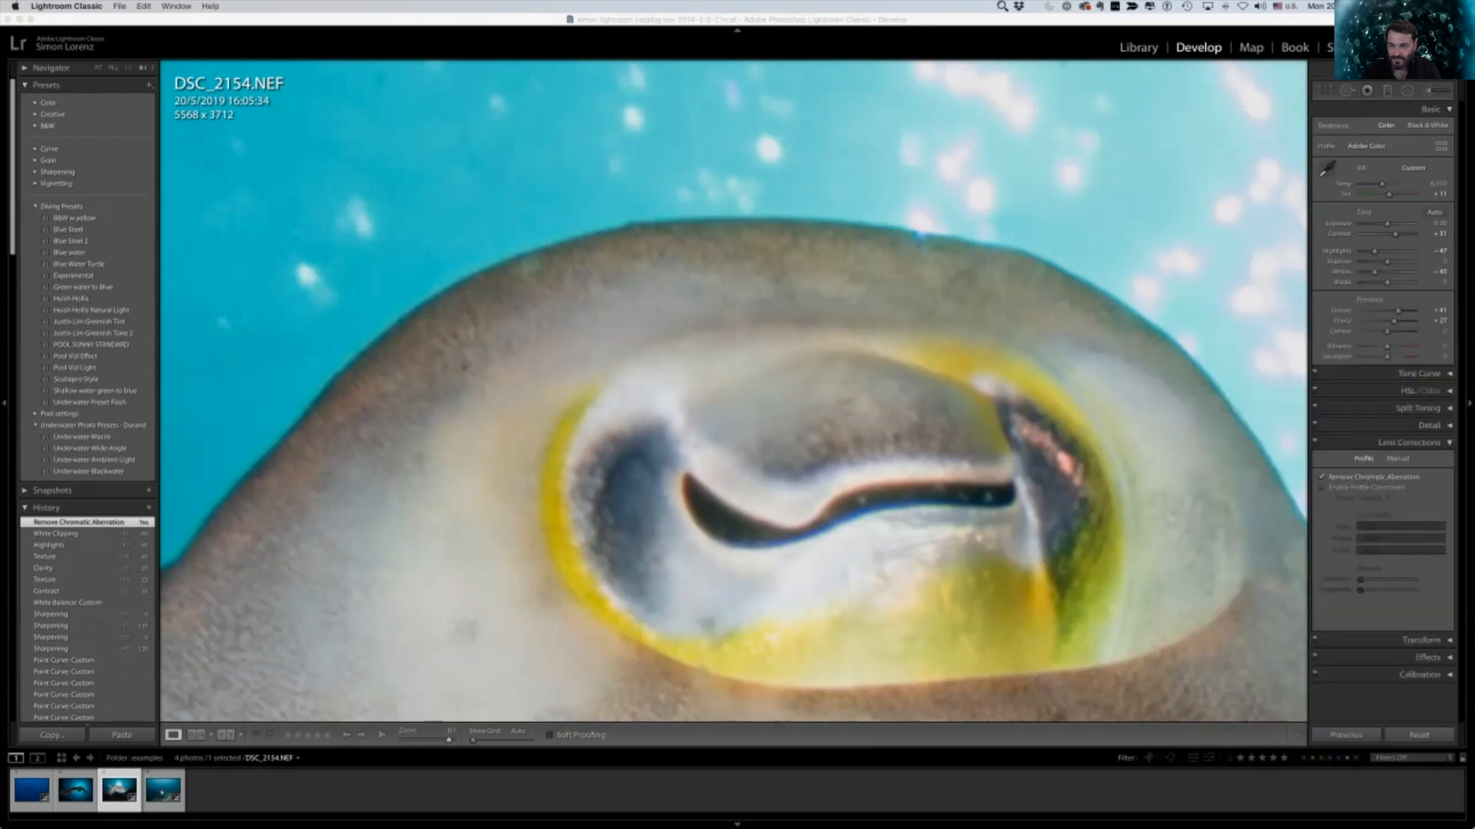
Step: Defringe manually by sampling the blue fringe below the pupil and widen the purple hue range to 18/56
left_click(1396, 458)
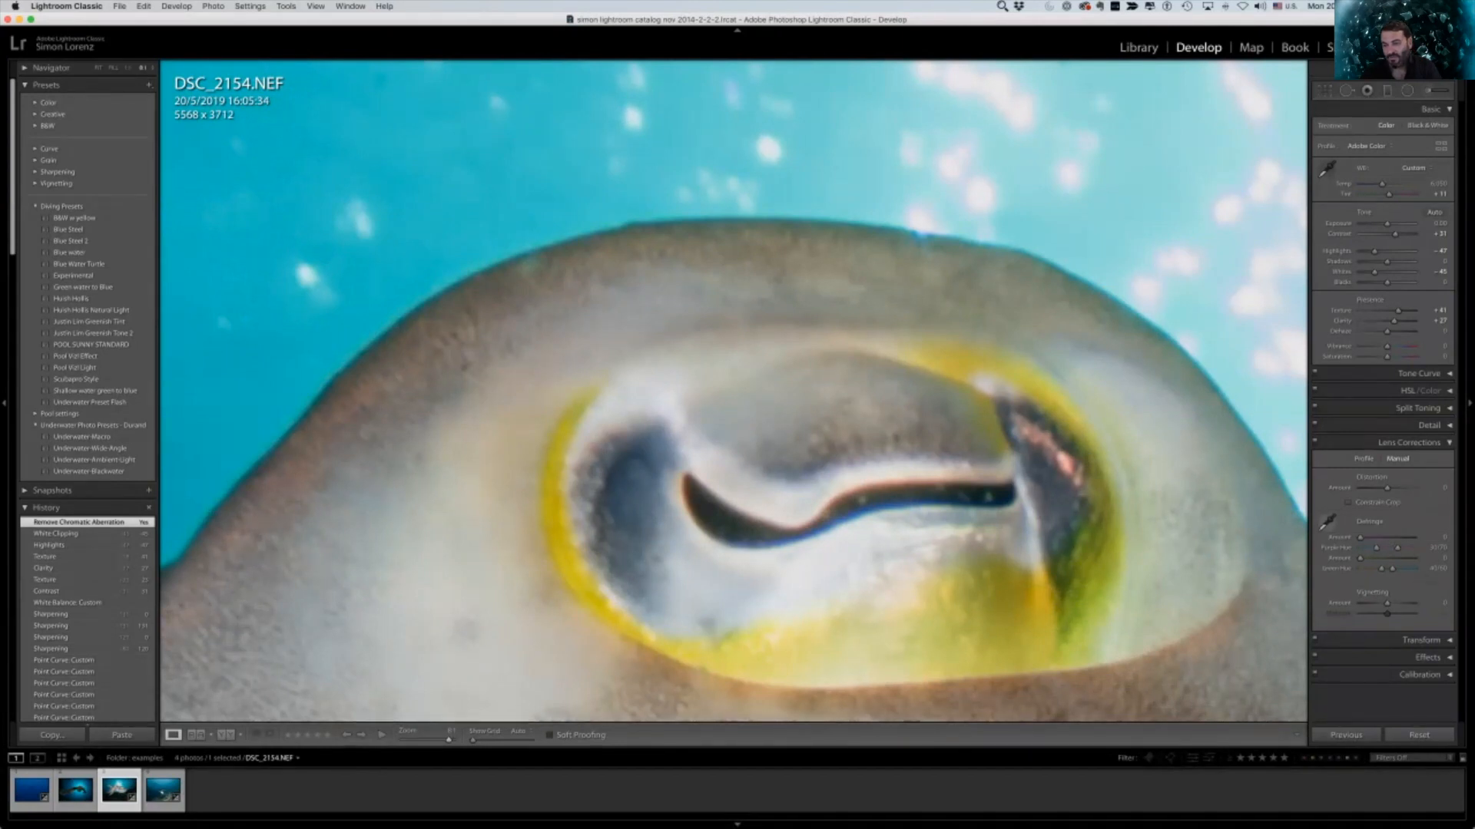
left_click(1328, 523)
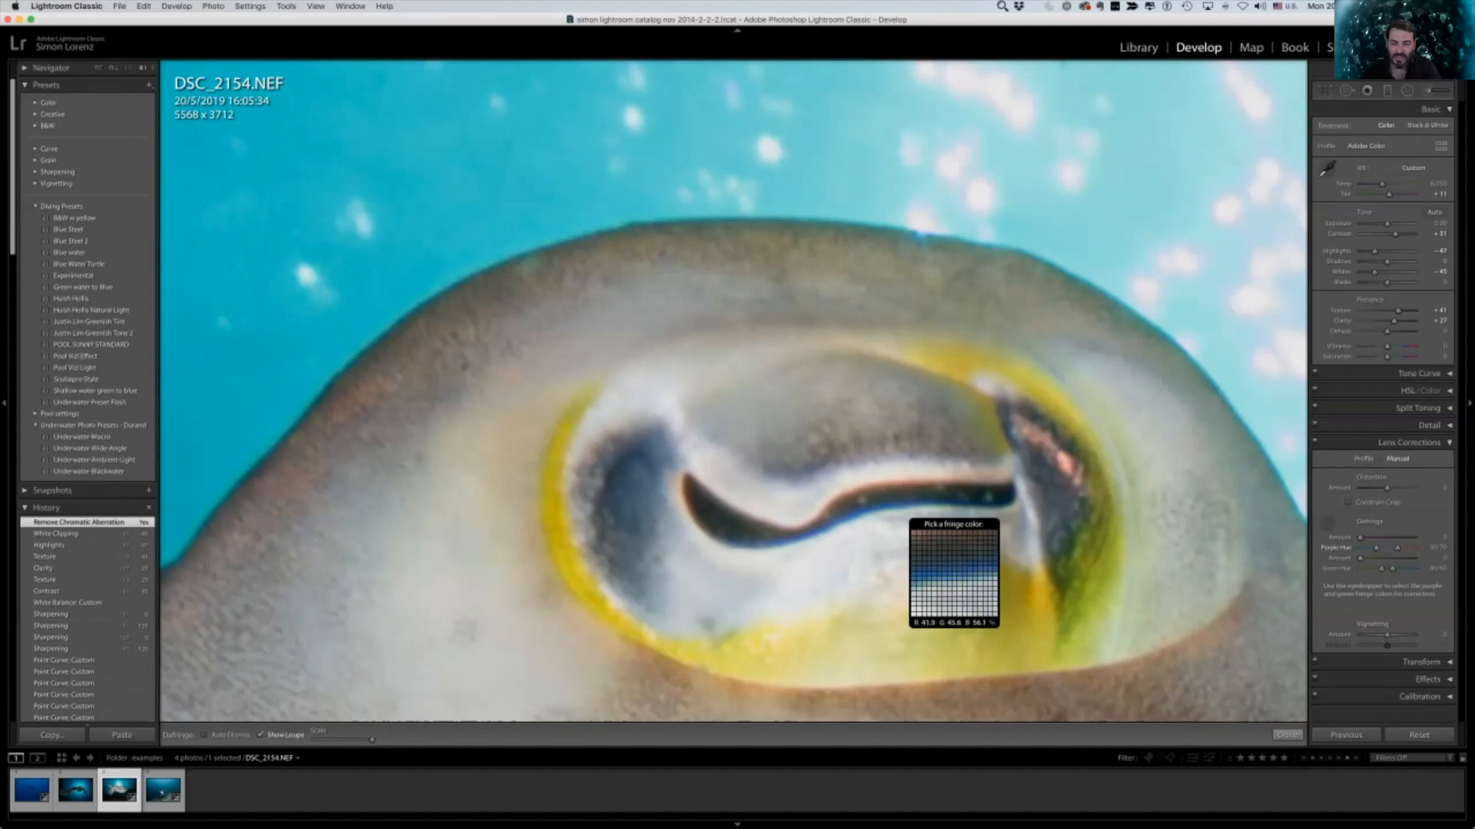
left_click(953, 571)
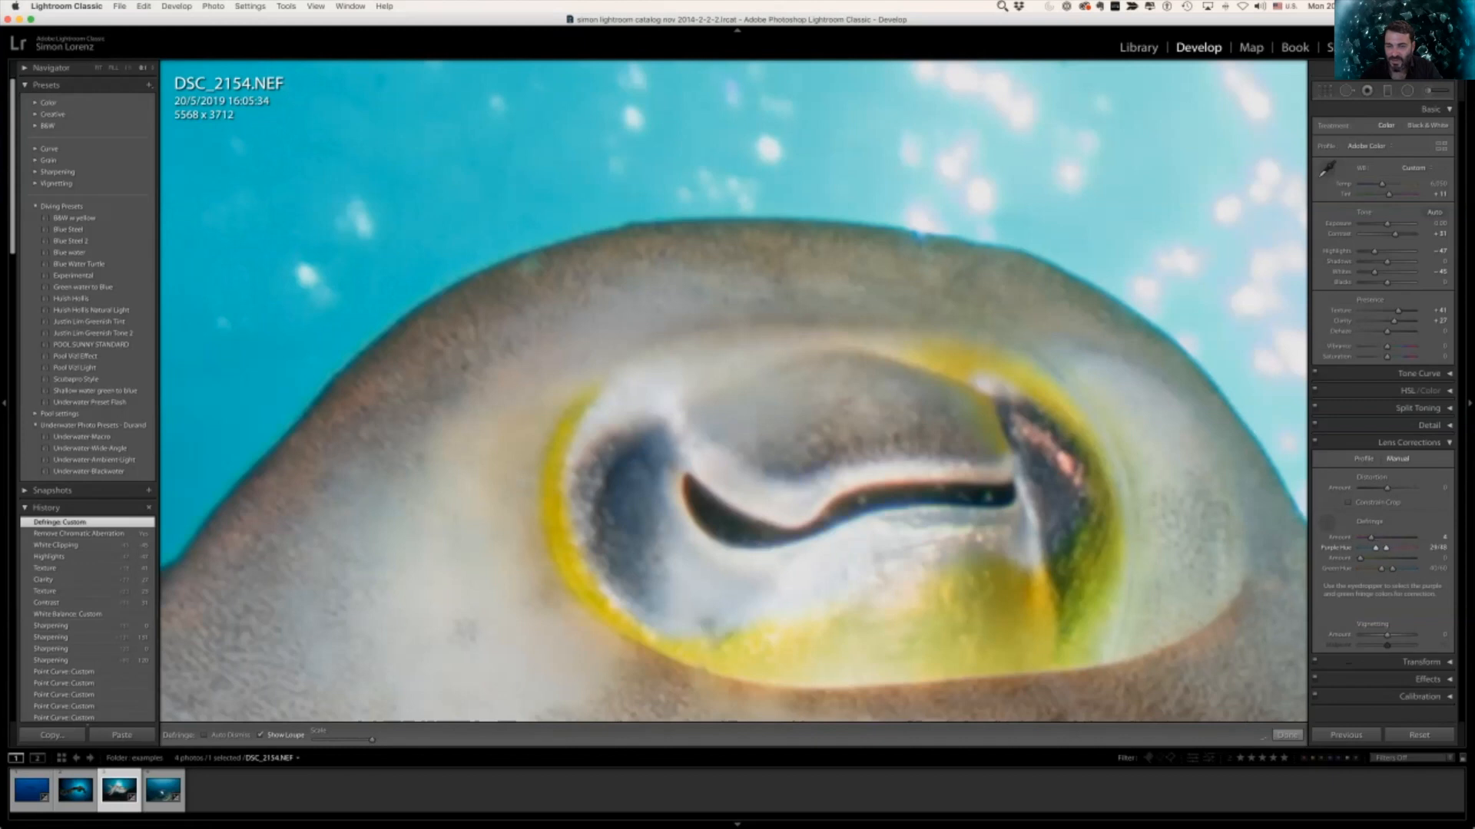
left_click_drag(1371, 548, 1375, 547)
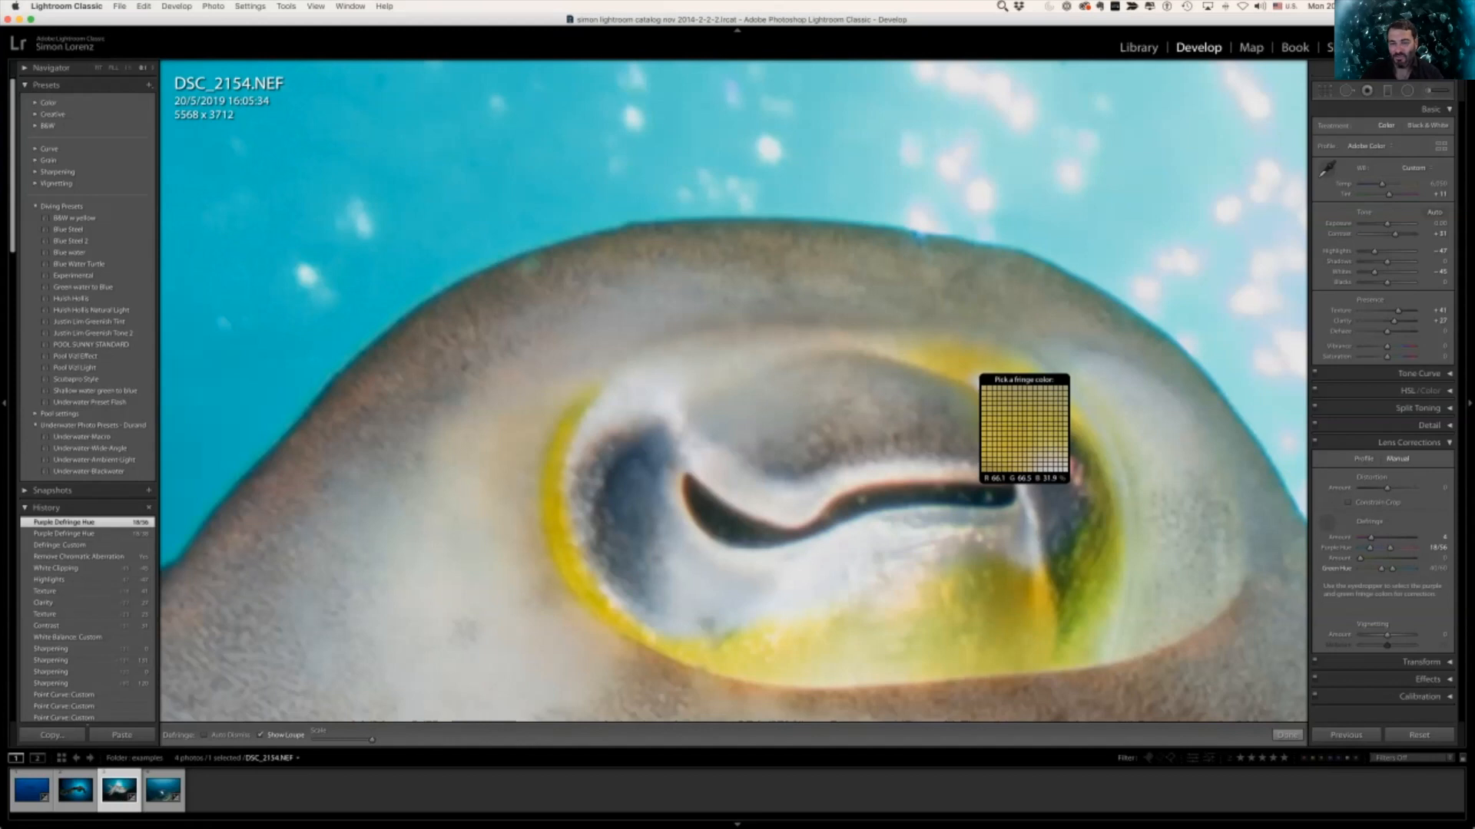
Step: Sample more fringe colors around the eye and finish defringing with purple amount 3, hue 18/39, and green amount 4, hue 0/10
left_click(1024, 428)
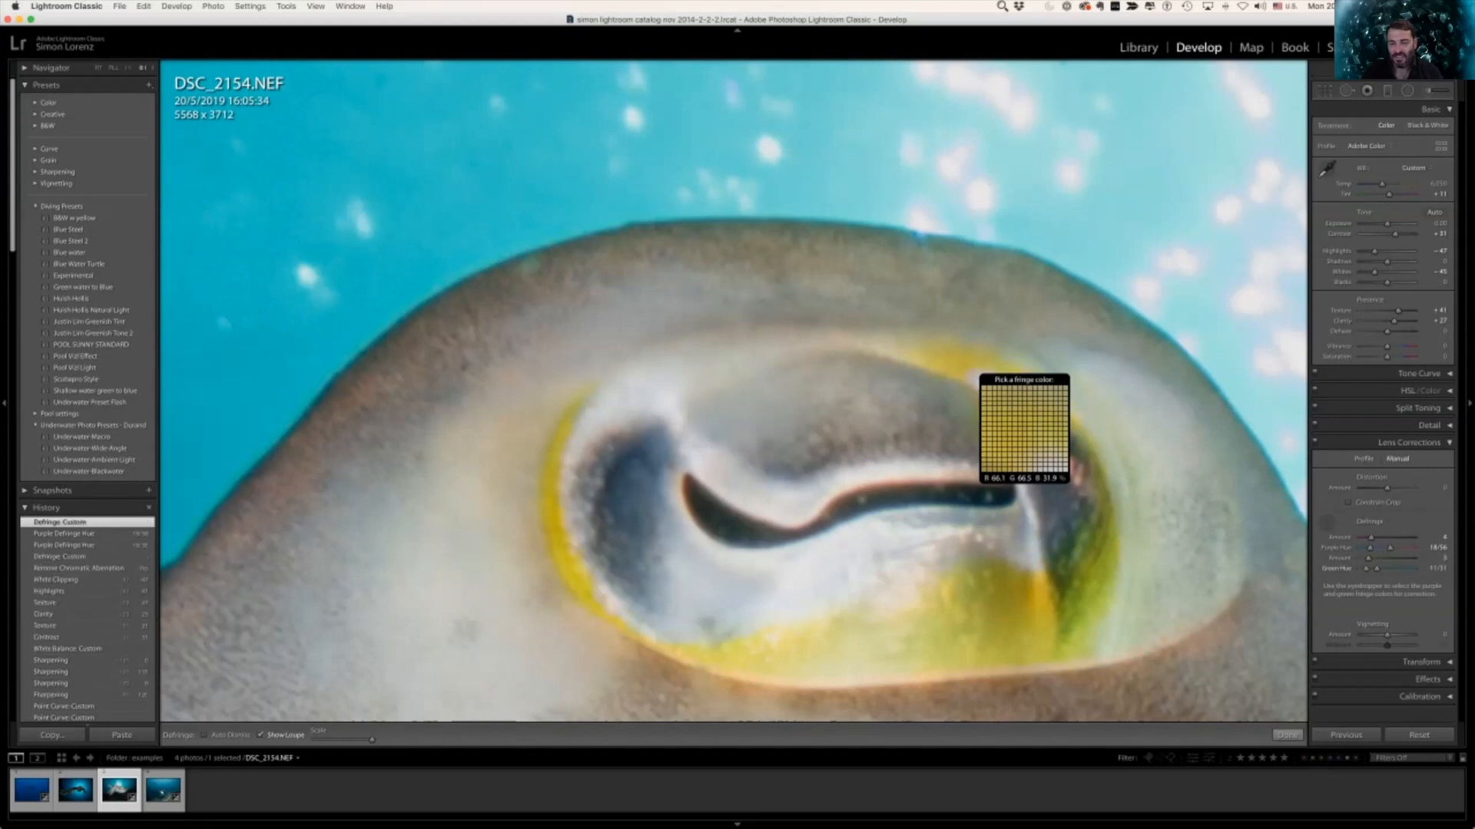
left_click(1075, 680)
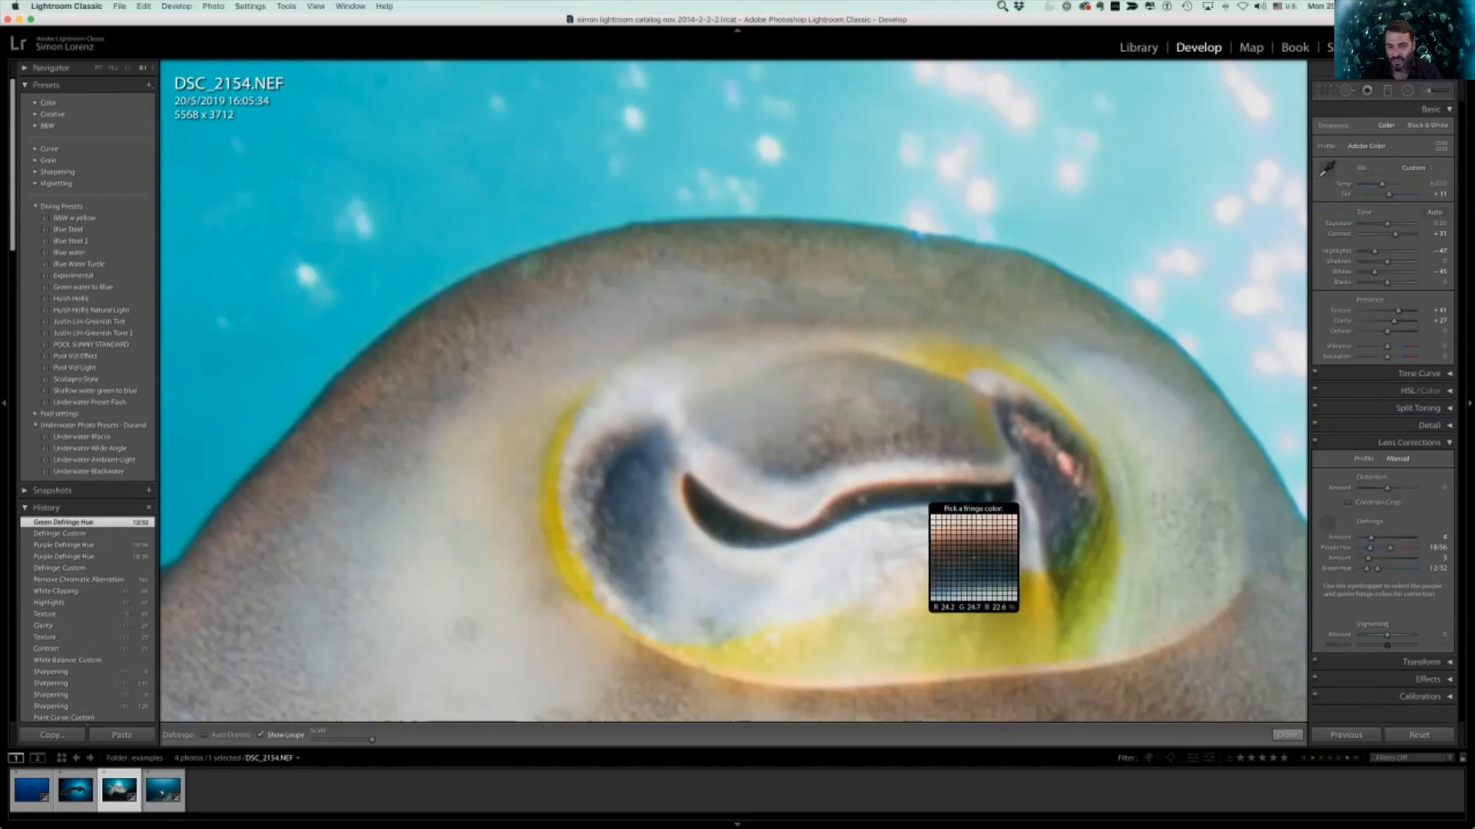
left_click(967, 547)
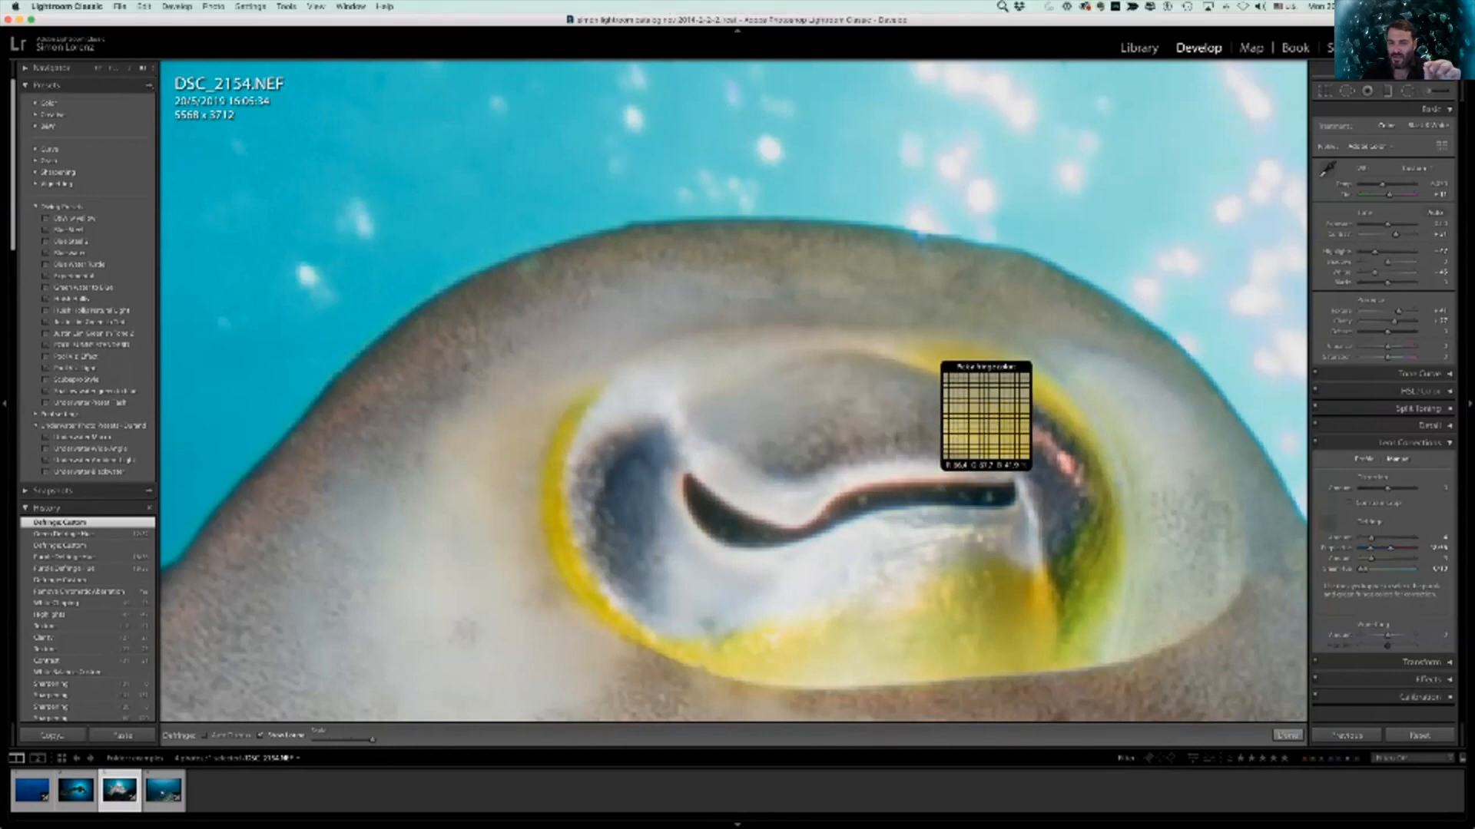
left_click(695, 499)
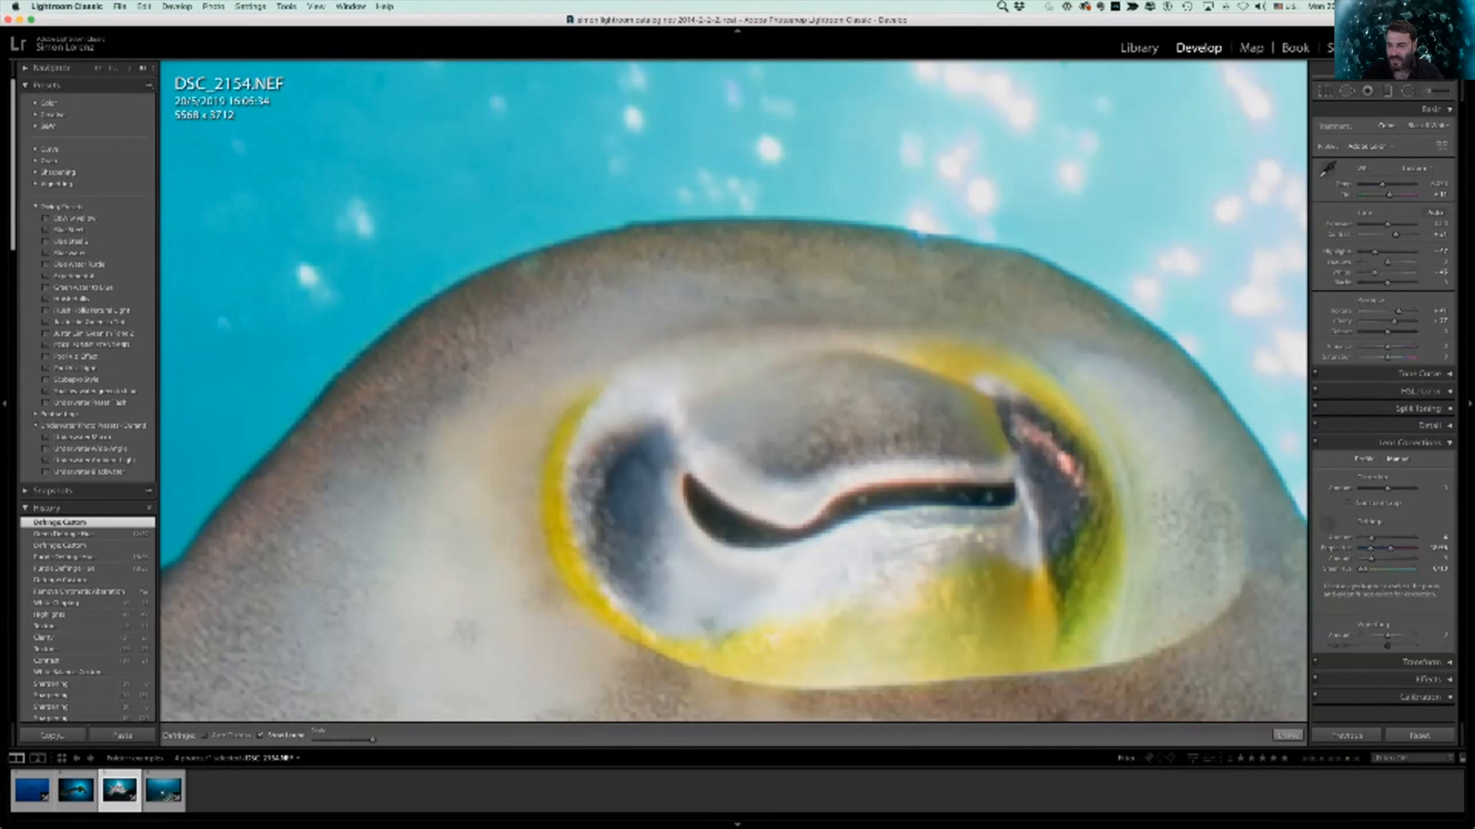
left_click(834, 519)
left_click(1281, 735)
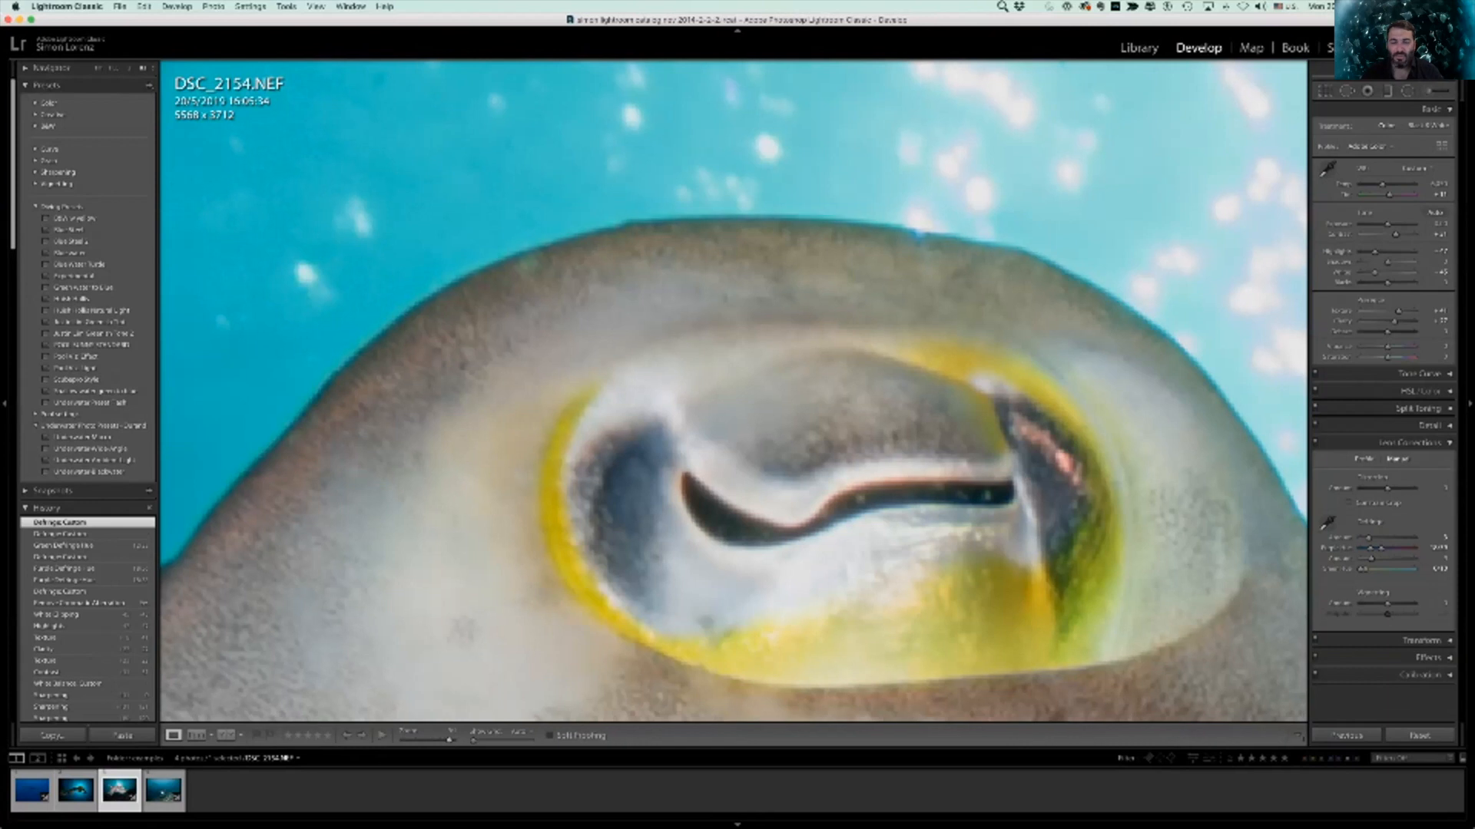
key("z")
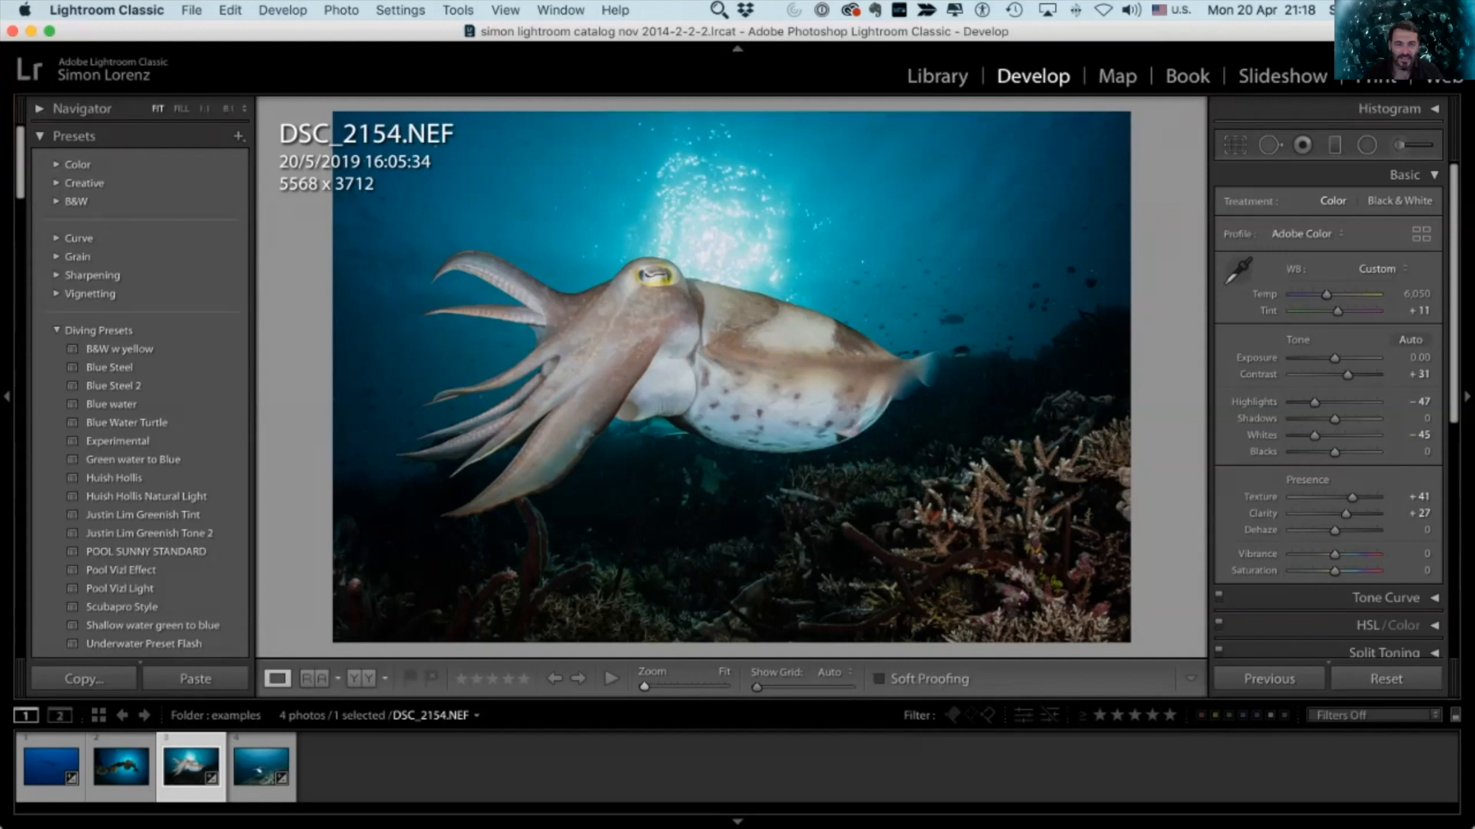
key("super+Tab")
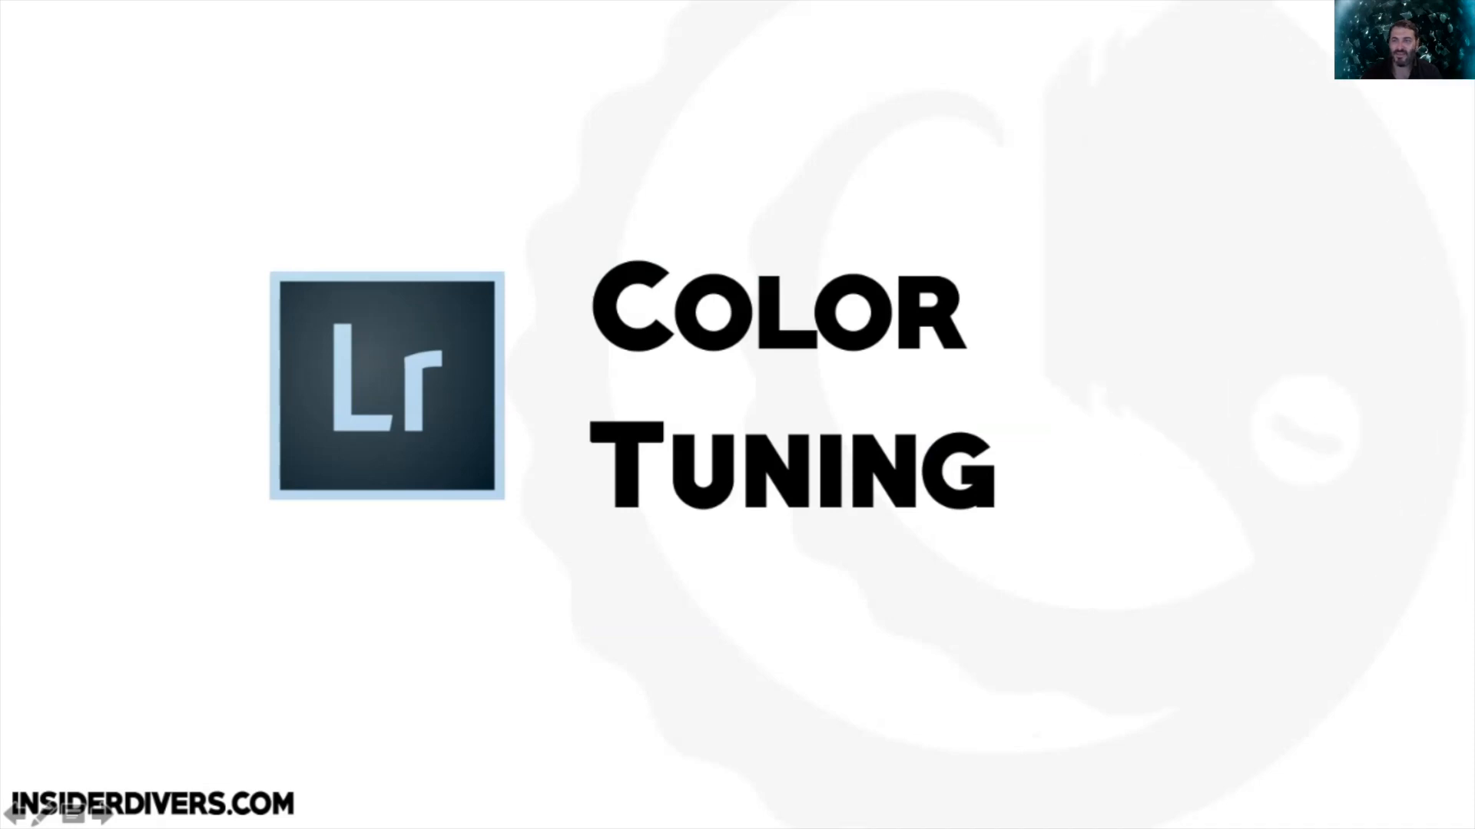
key("Right")
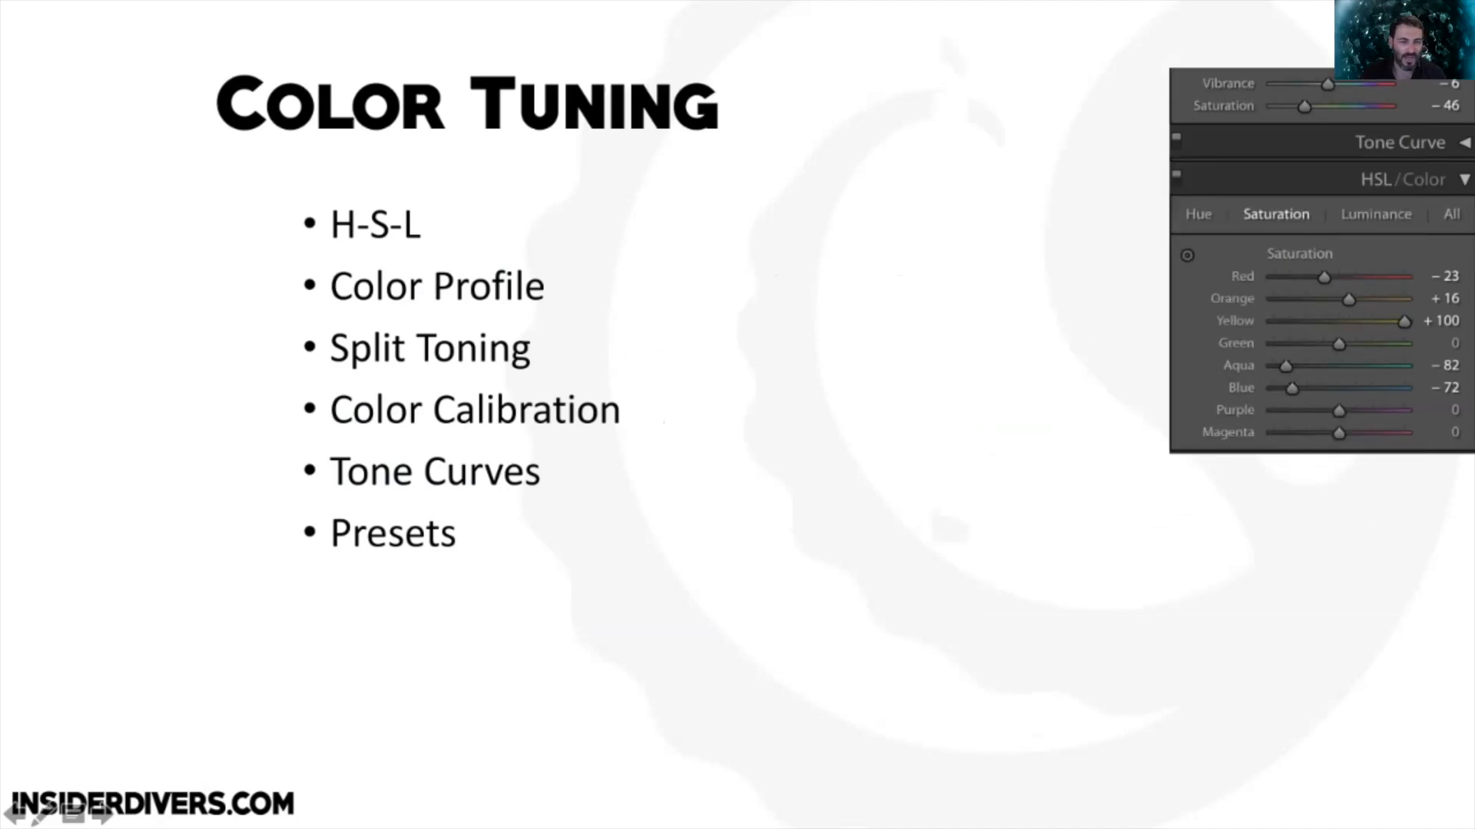
key("Right")
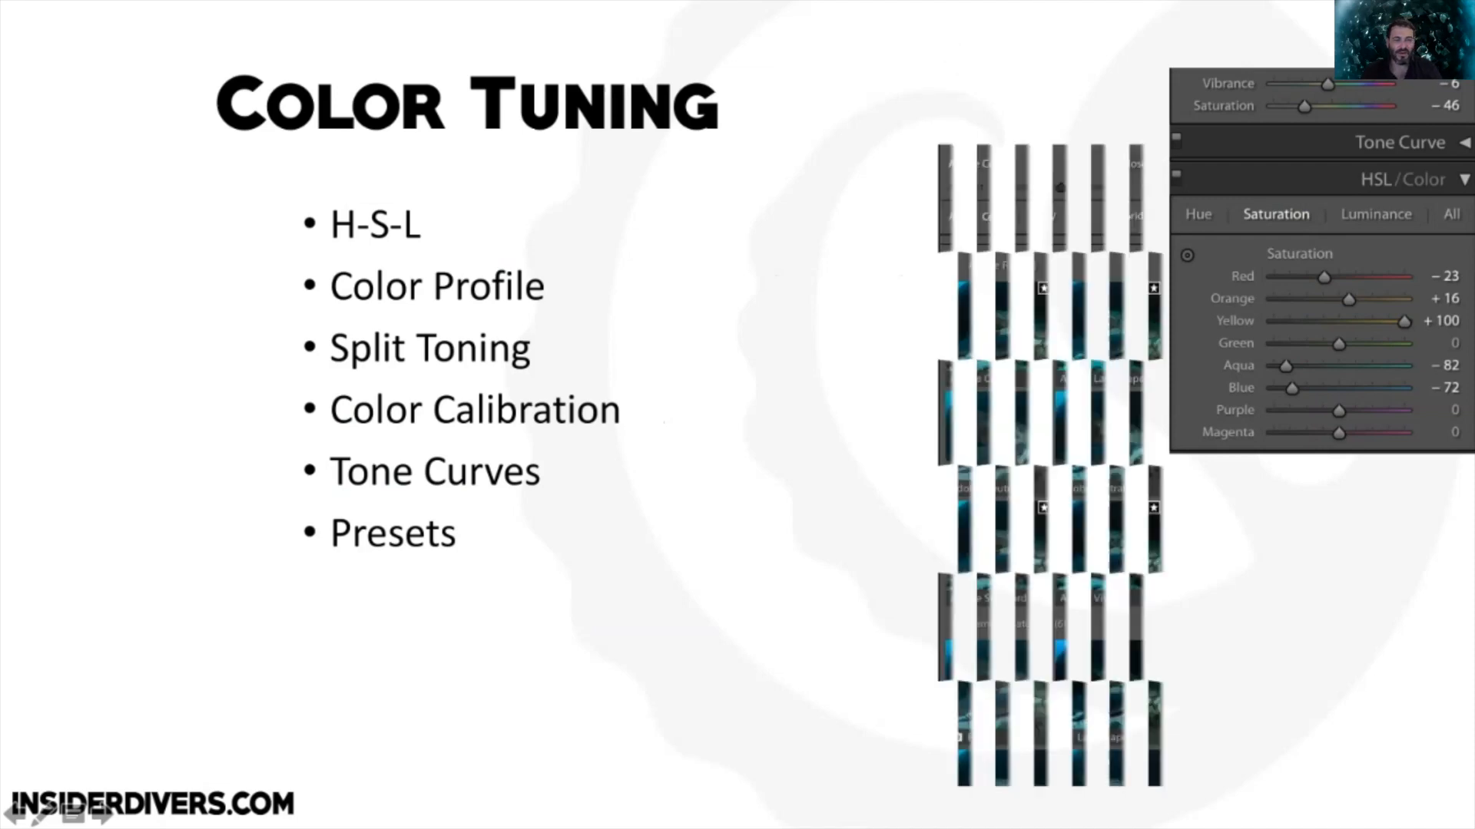
key("Right")
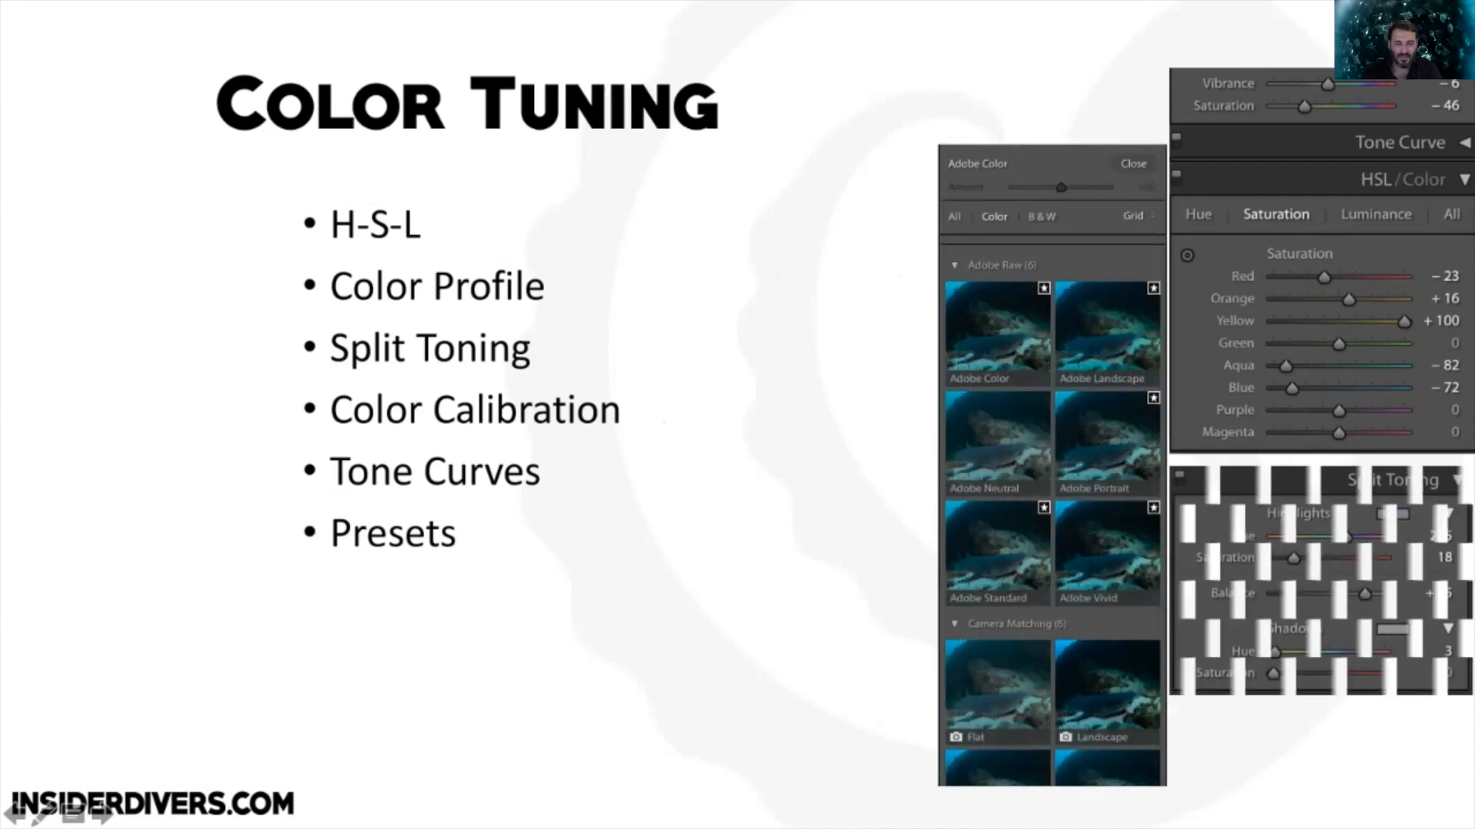
key("Right")
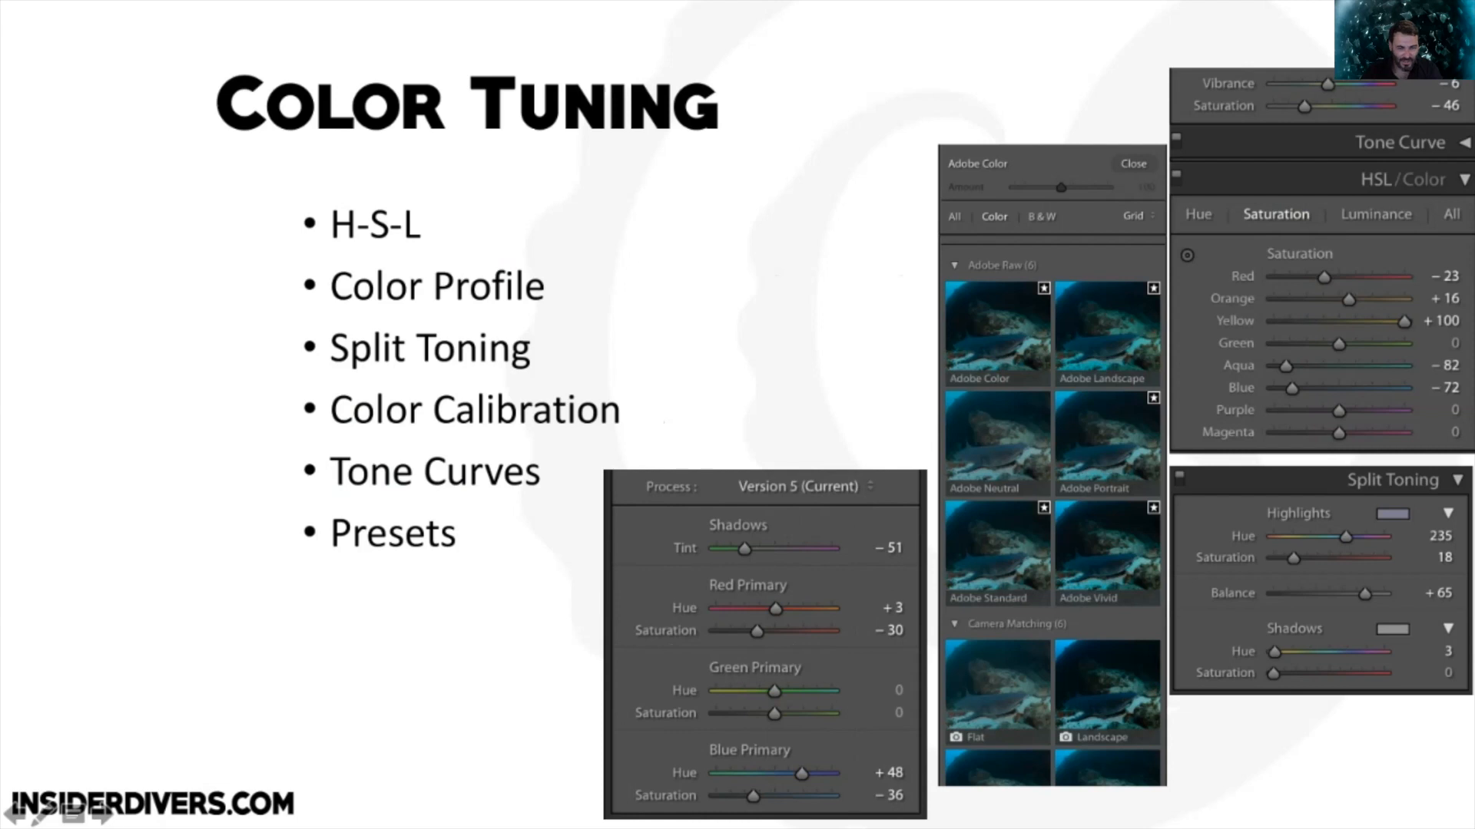
key("Right")
key("Right")
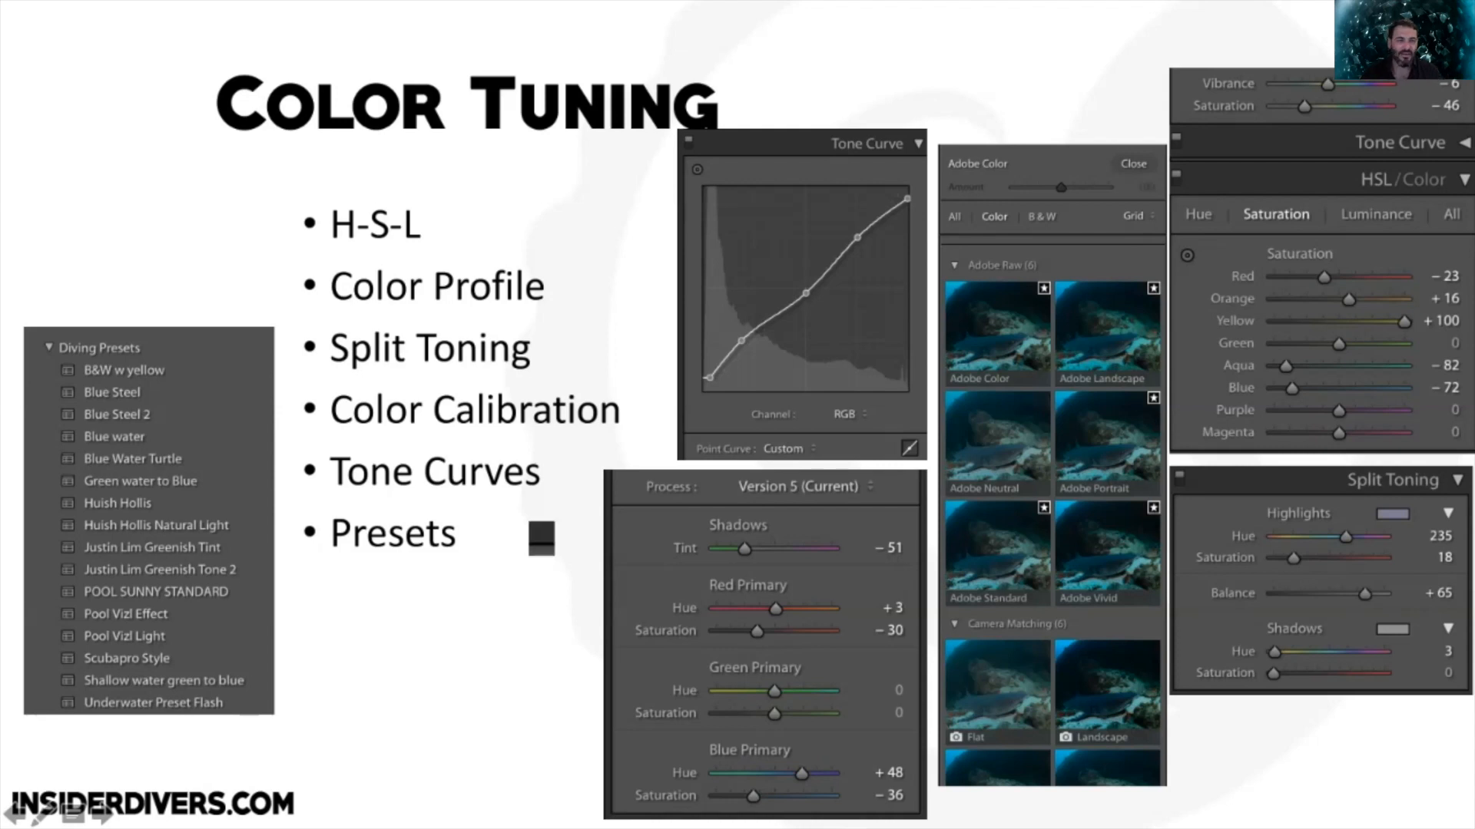
key("Right")
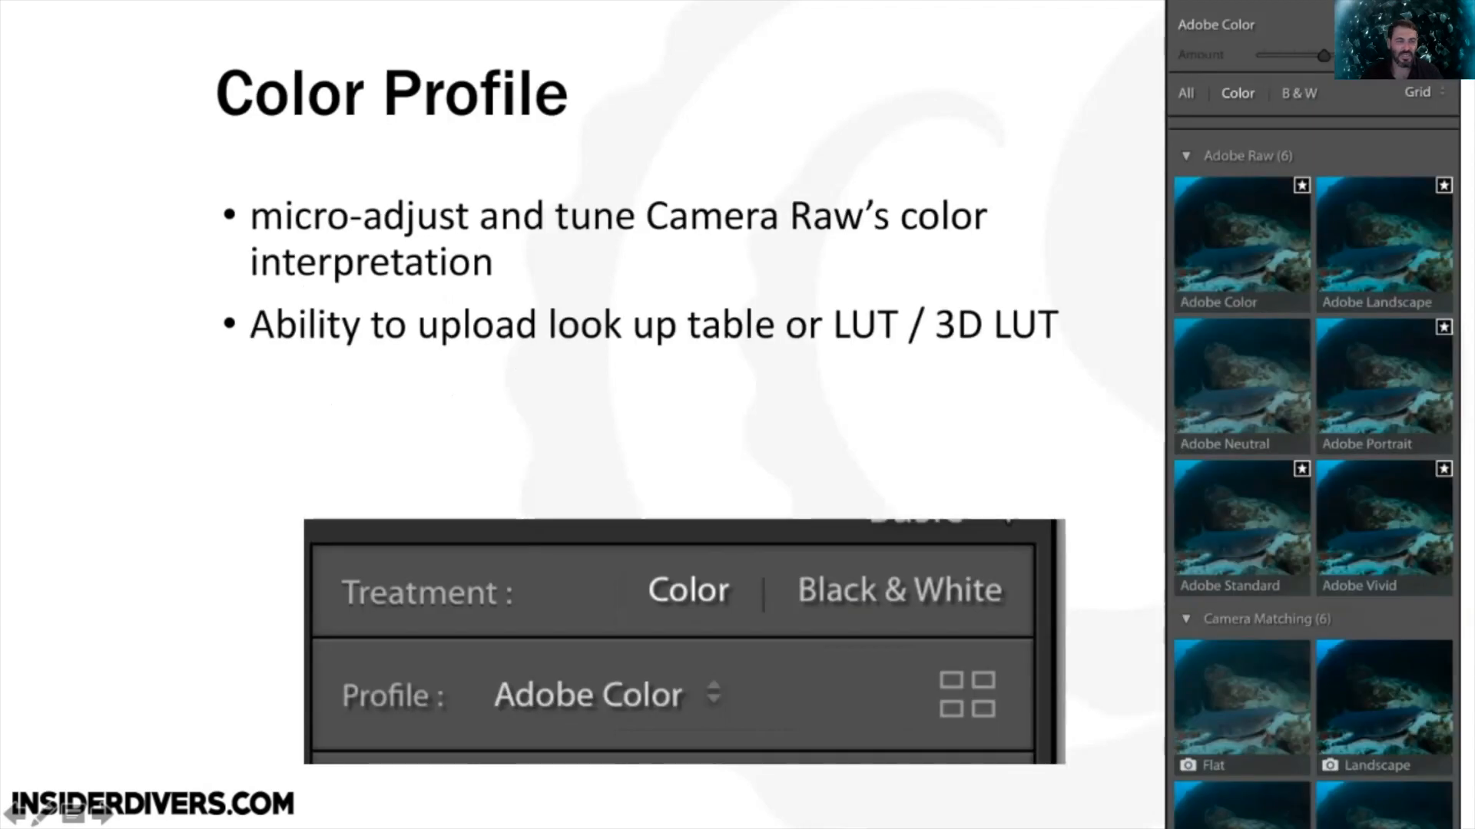
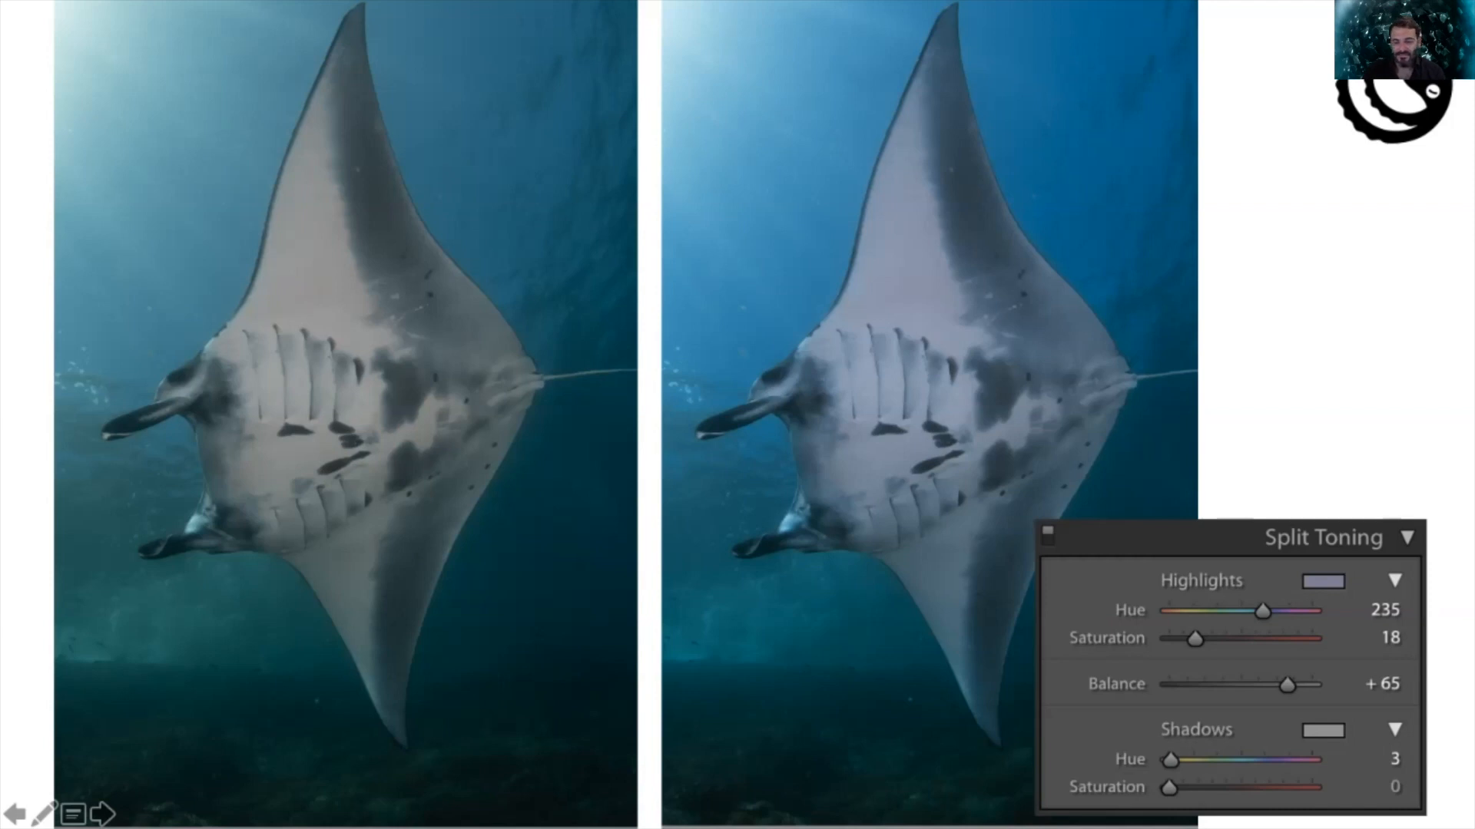
key("Right")
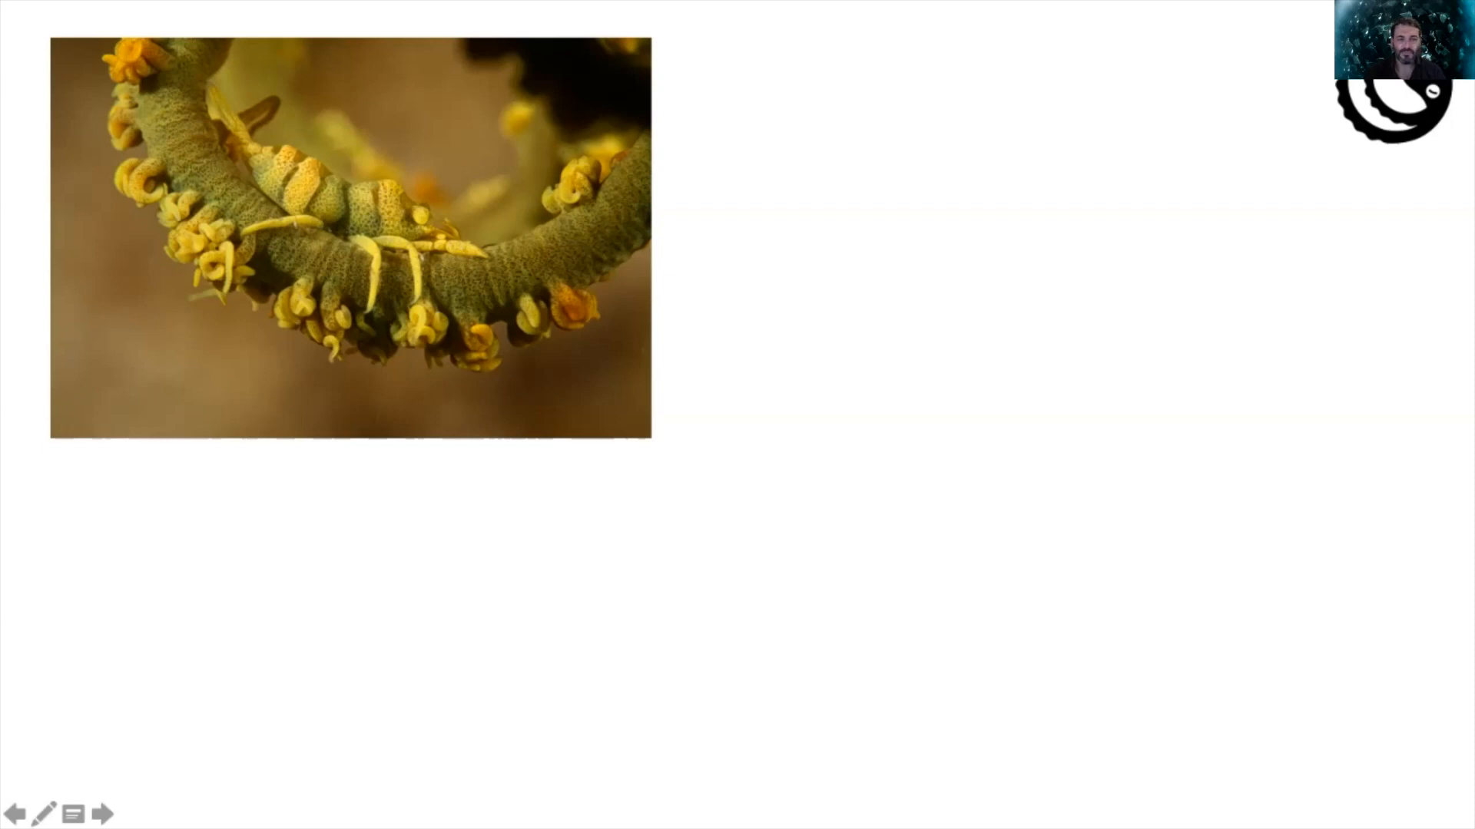
key("Right")
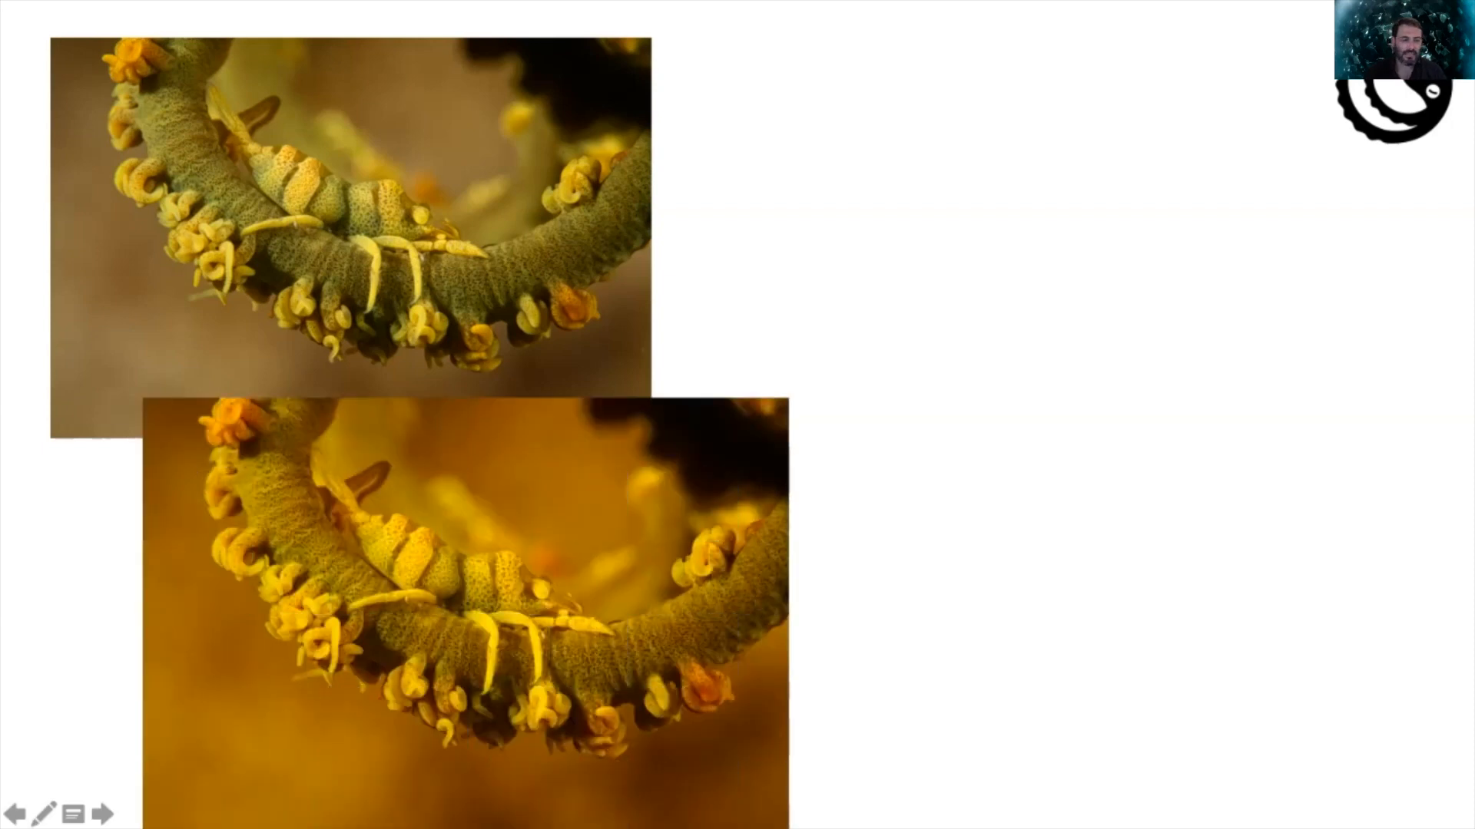
key("Right")
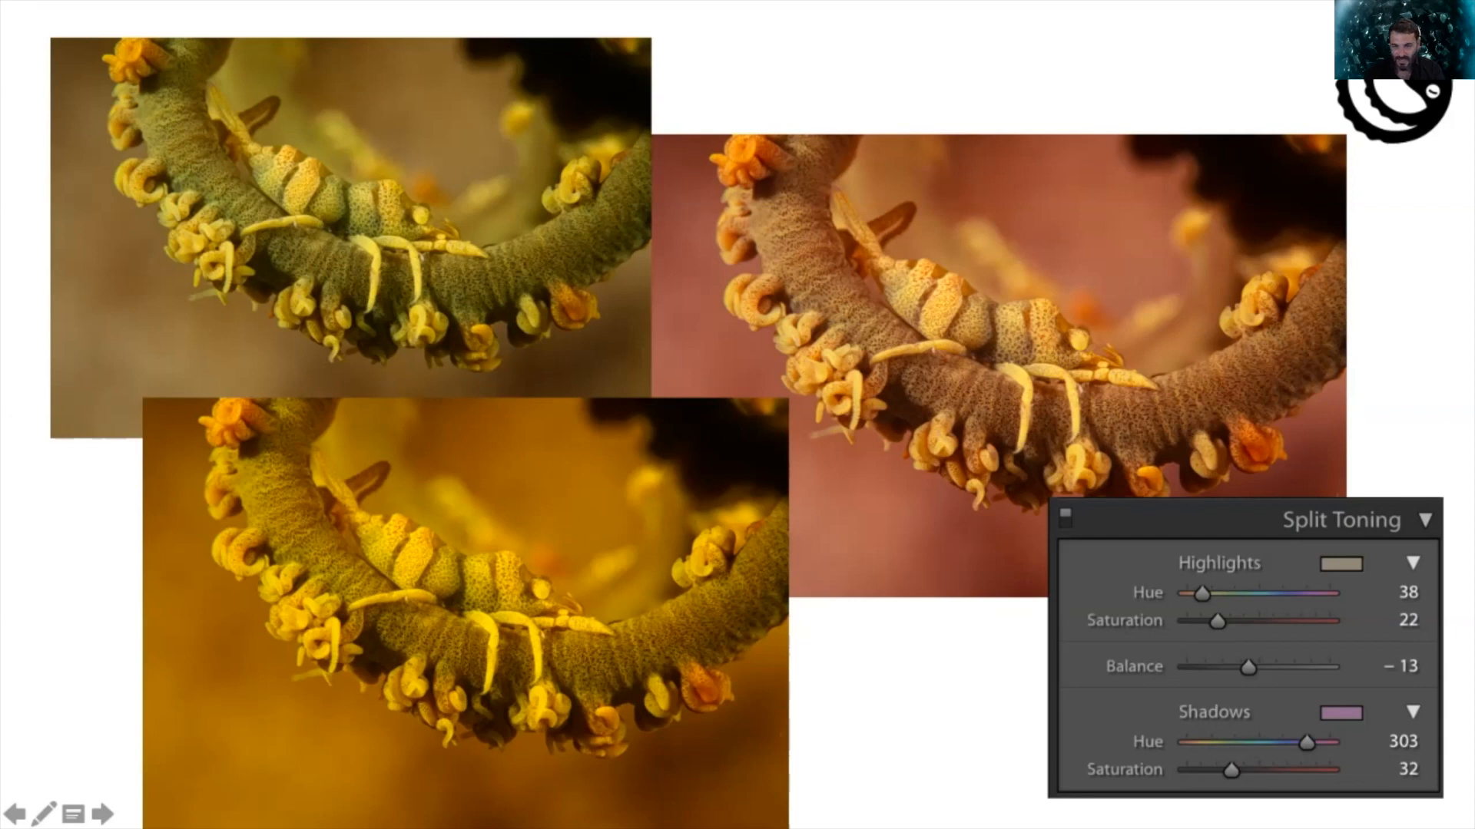
key("Right")
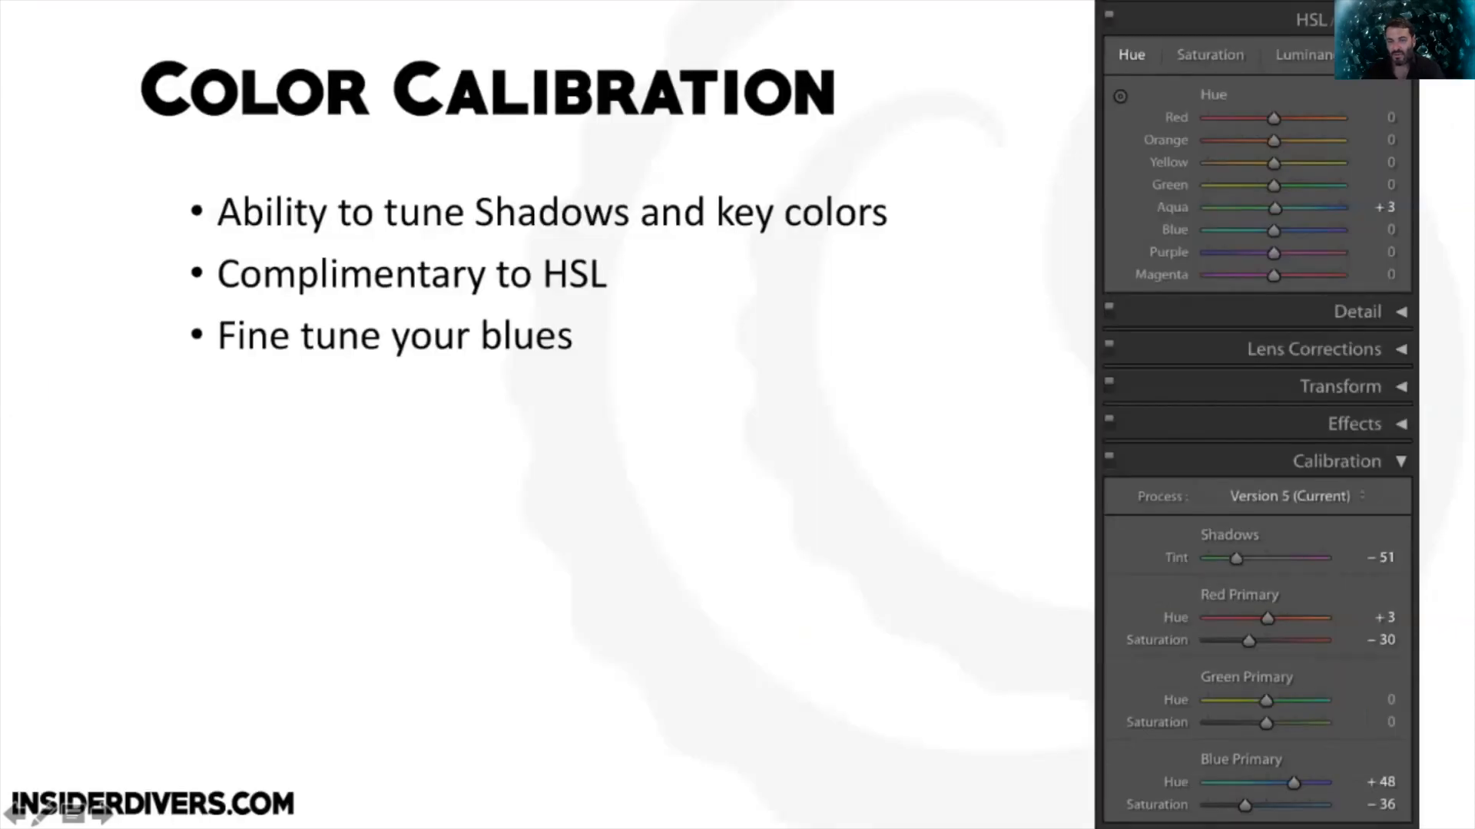
key("Left")
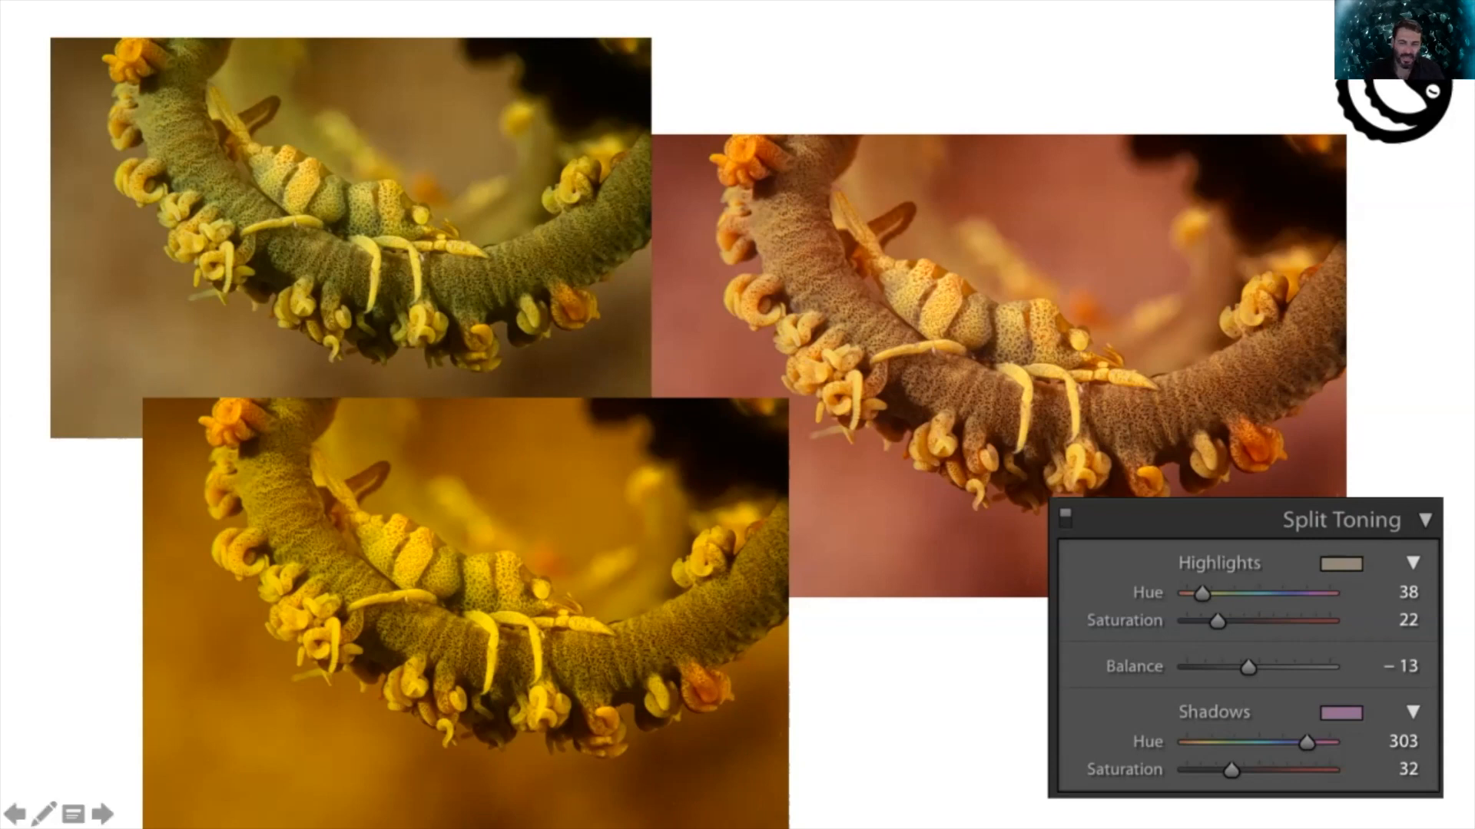
key("Right")
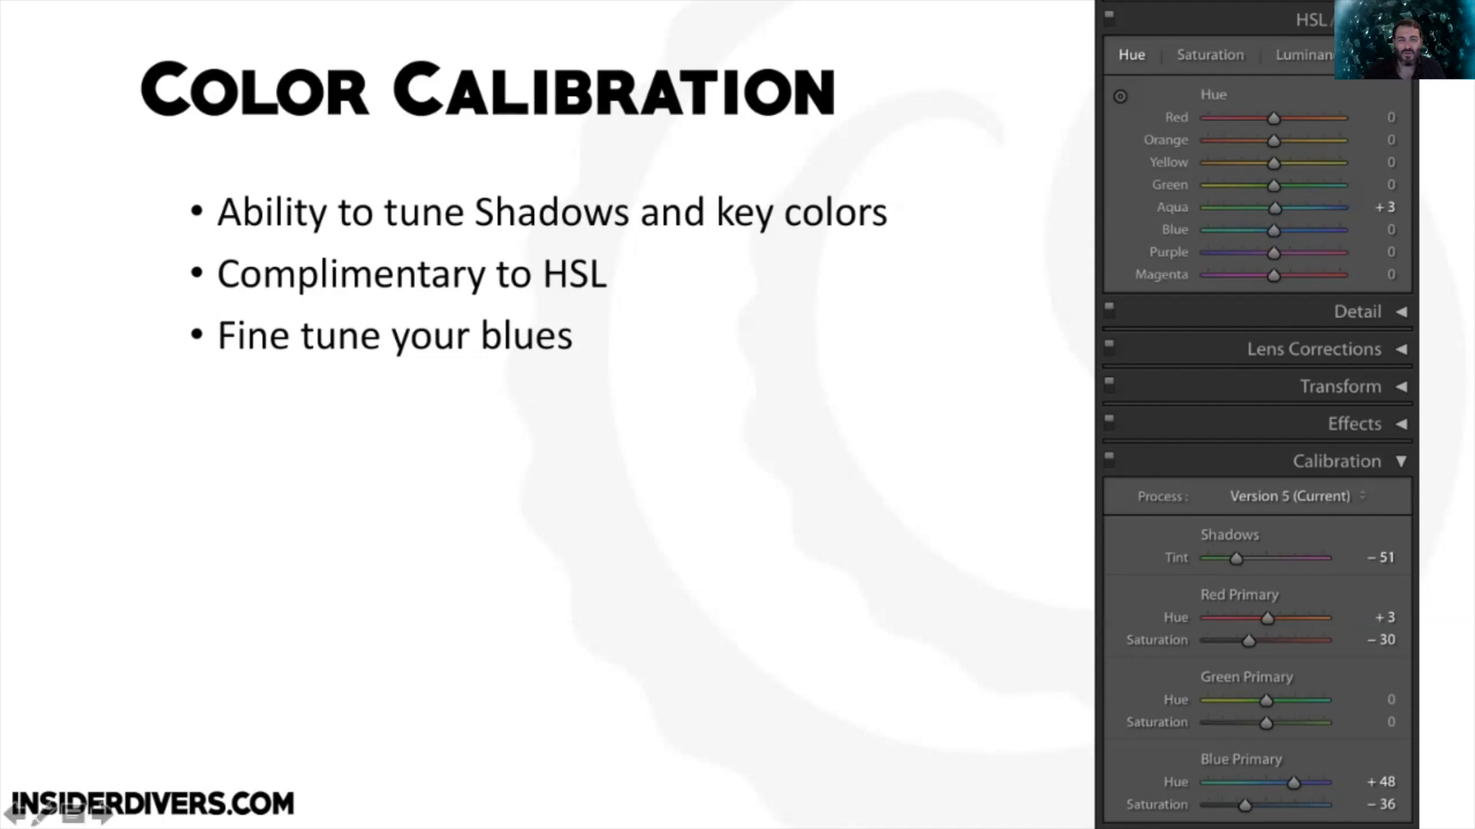
key("Right")
Step: Switch back to Lightroom Classic and collapse the Basic adjustments for the cuttlefish photo
key("super+Tab")
key("super+Tab")
key("super+Tab")
key("super+Tab")
key("super+Tab")
key("super+Tab")
key("super+Tab")
key("super+Tab")
key("super+Tab")
key("super+Tab")
key("super+Tab")
key("super+Tab")
key("super+Tab")
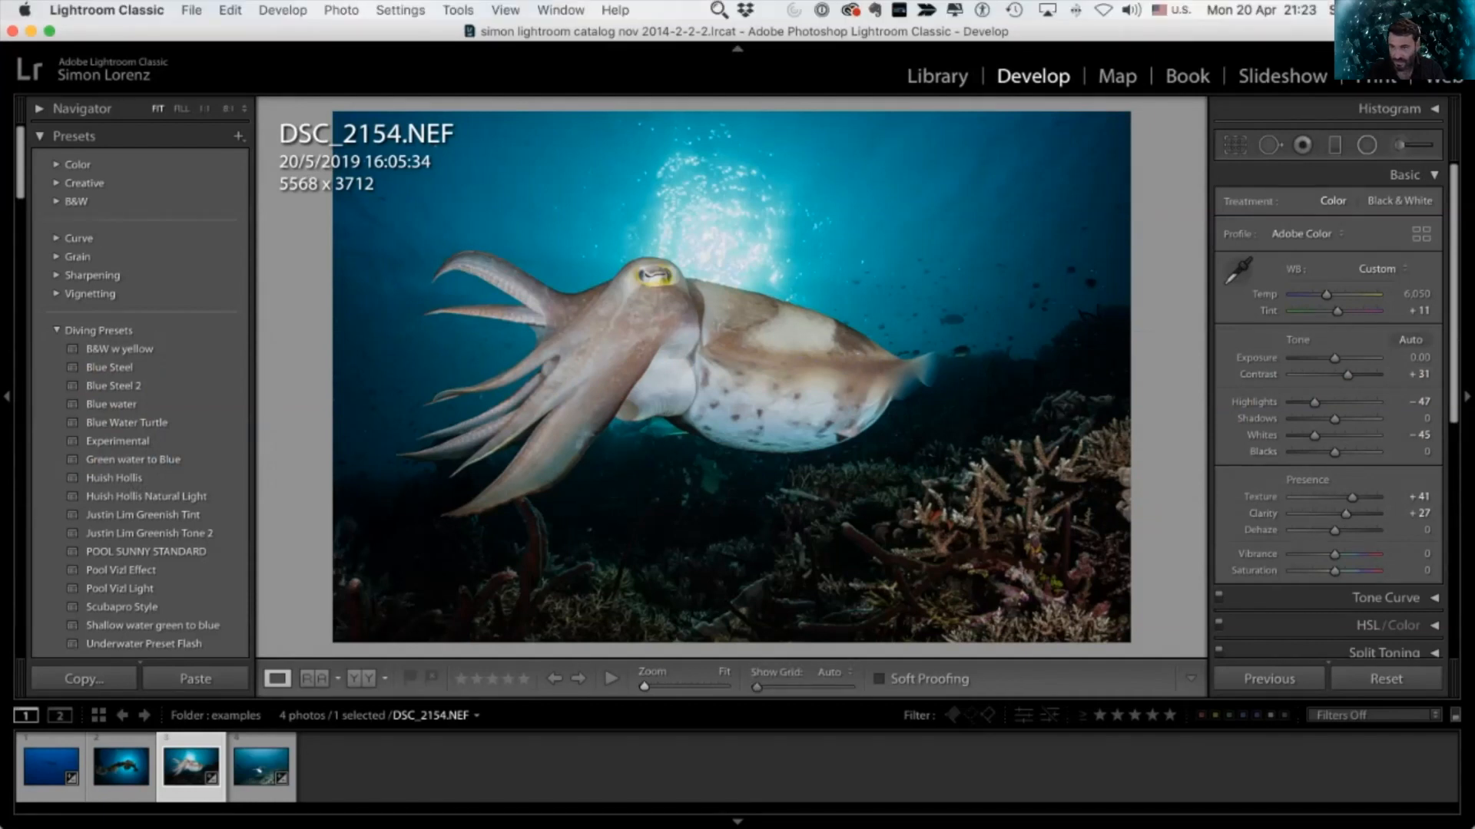
left_click(1404, 175)
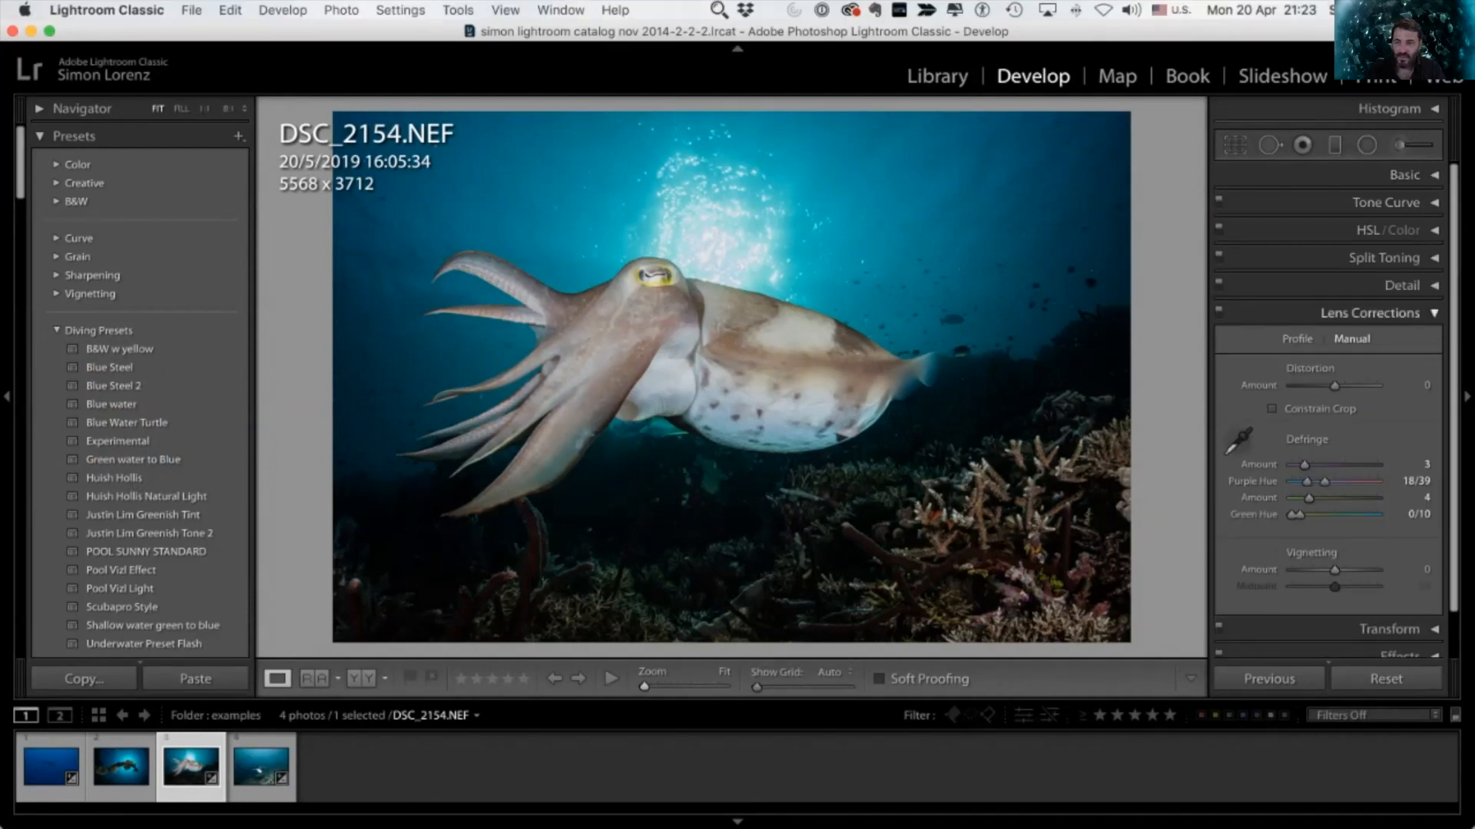
Step: Collapse the lens corrections and look over the HSL/Color adjustments in both the color and HSL views
left_click(1370, 313)
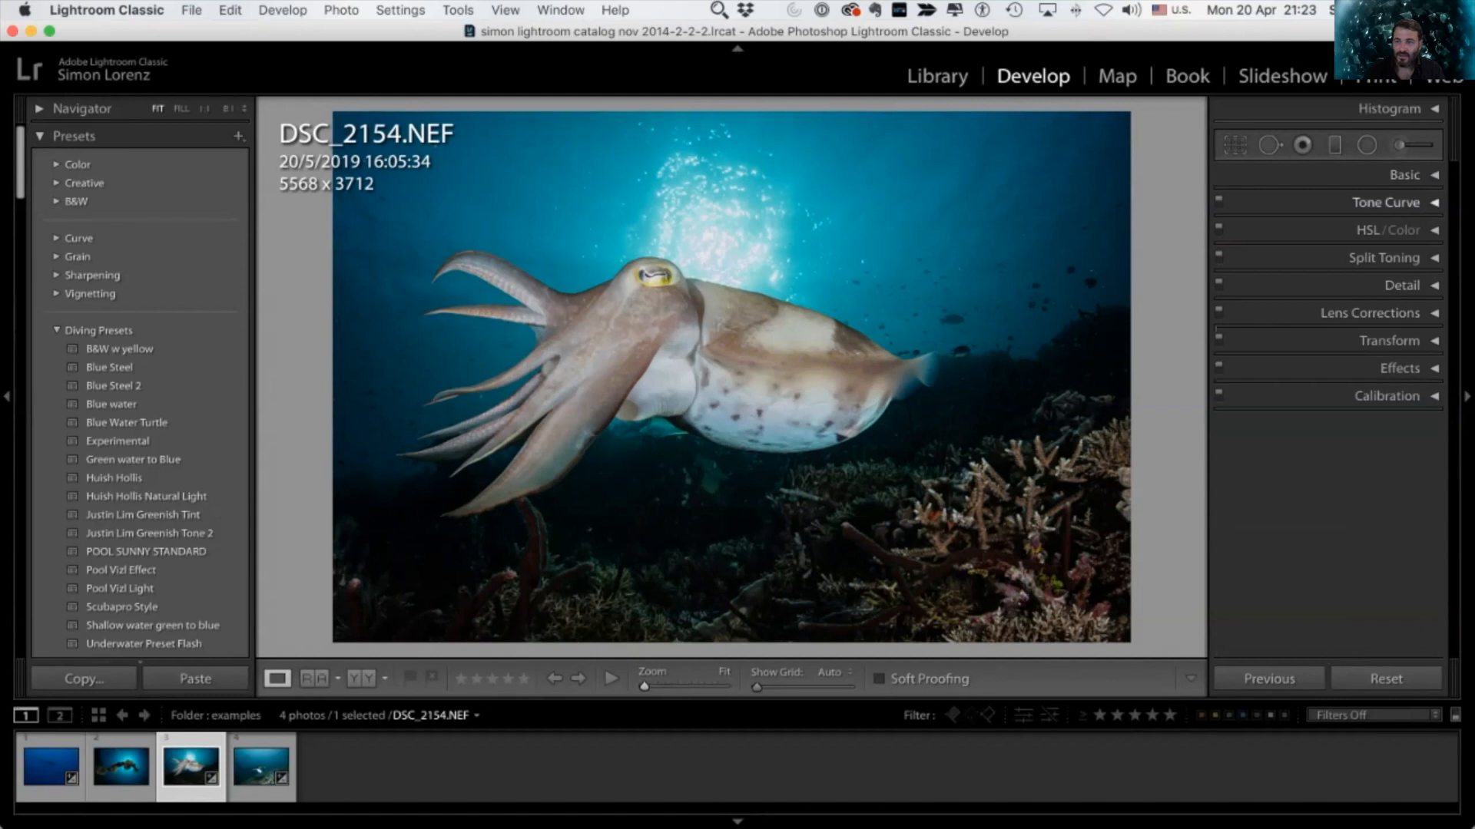
left_click(1403, 229)
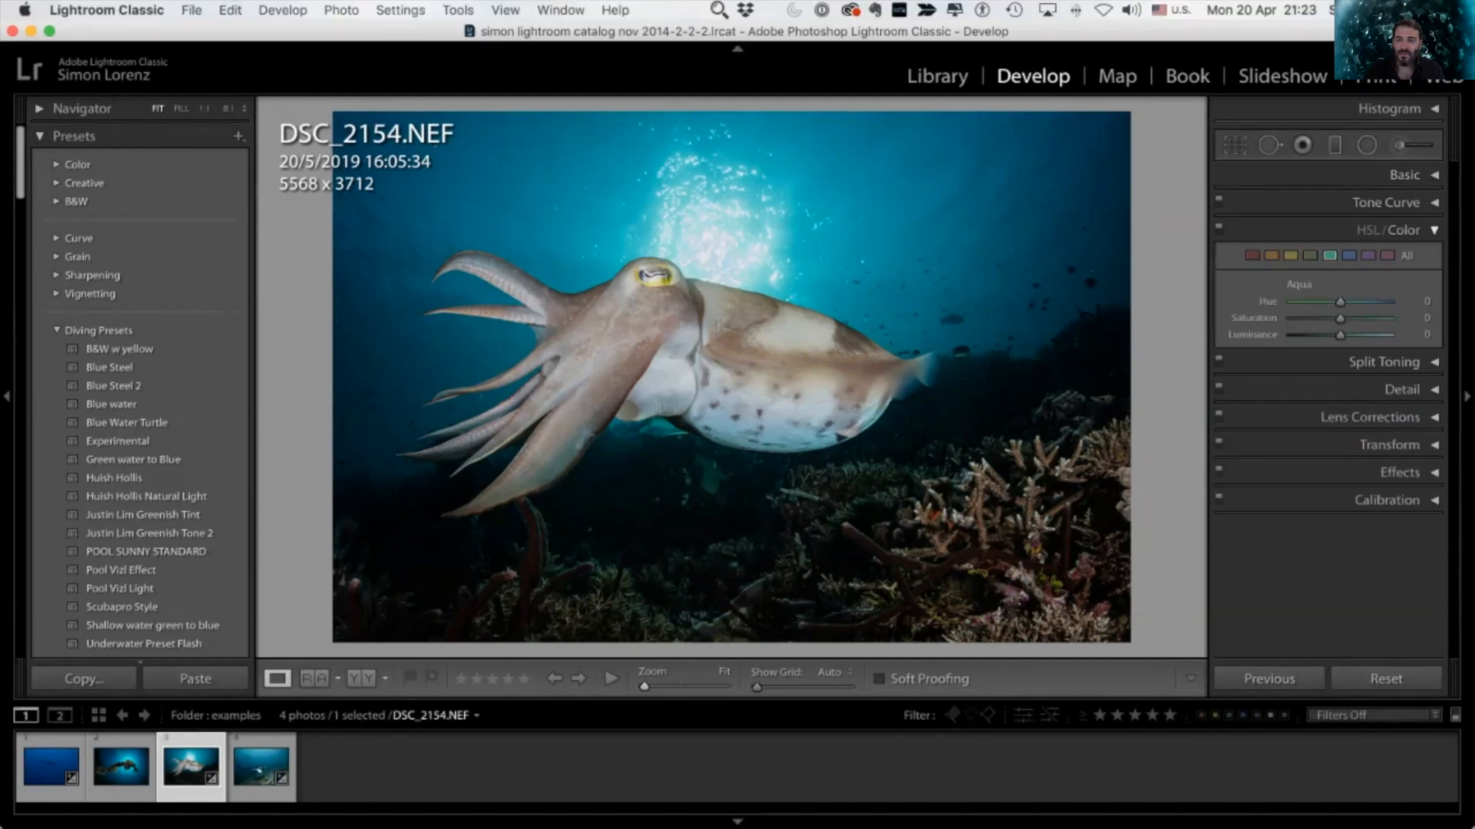
left_click(1367, 229)
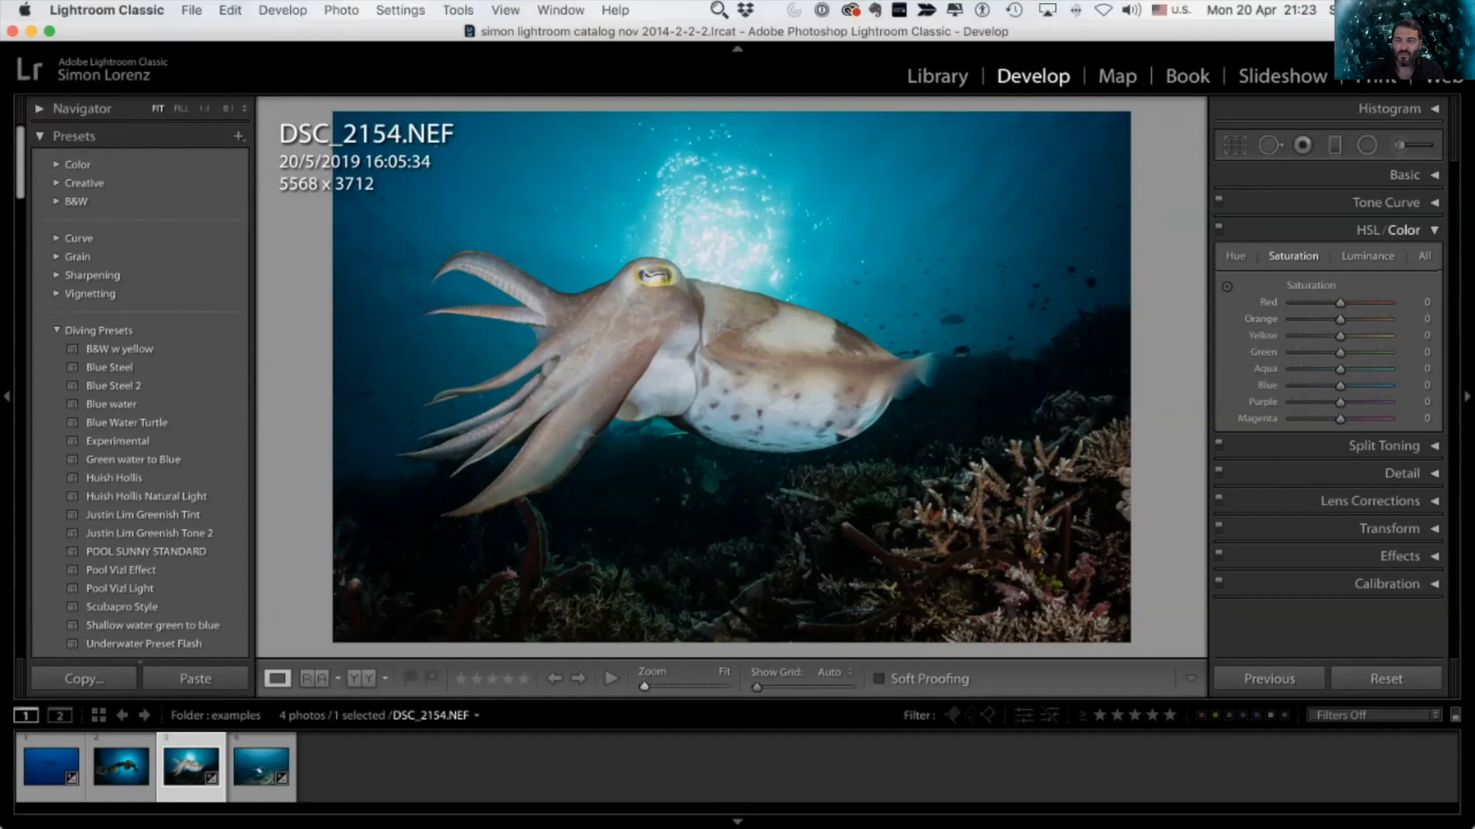
left_click(1403, 229)
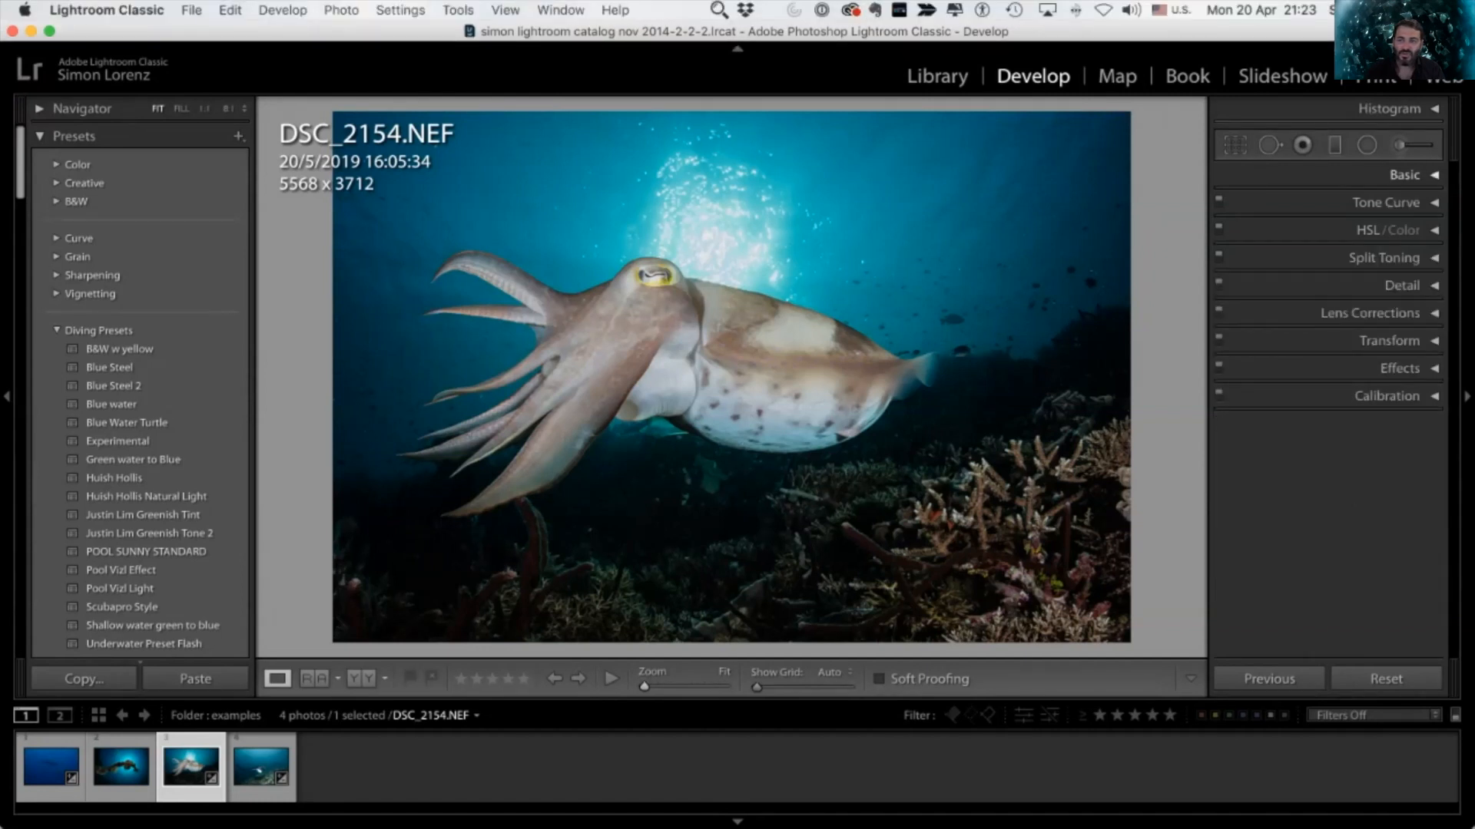
Step: Browse the available profiles and preview the B&W, Vintage and Modern groups on the cuttlefish photo
left_click(1404, 175)
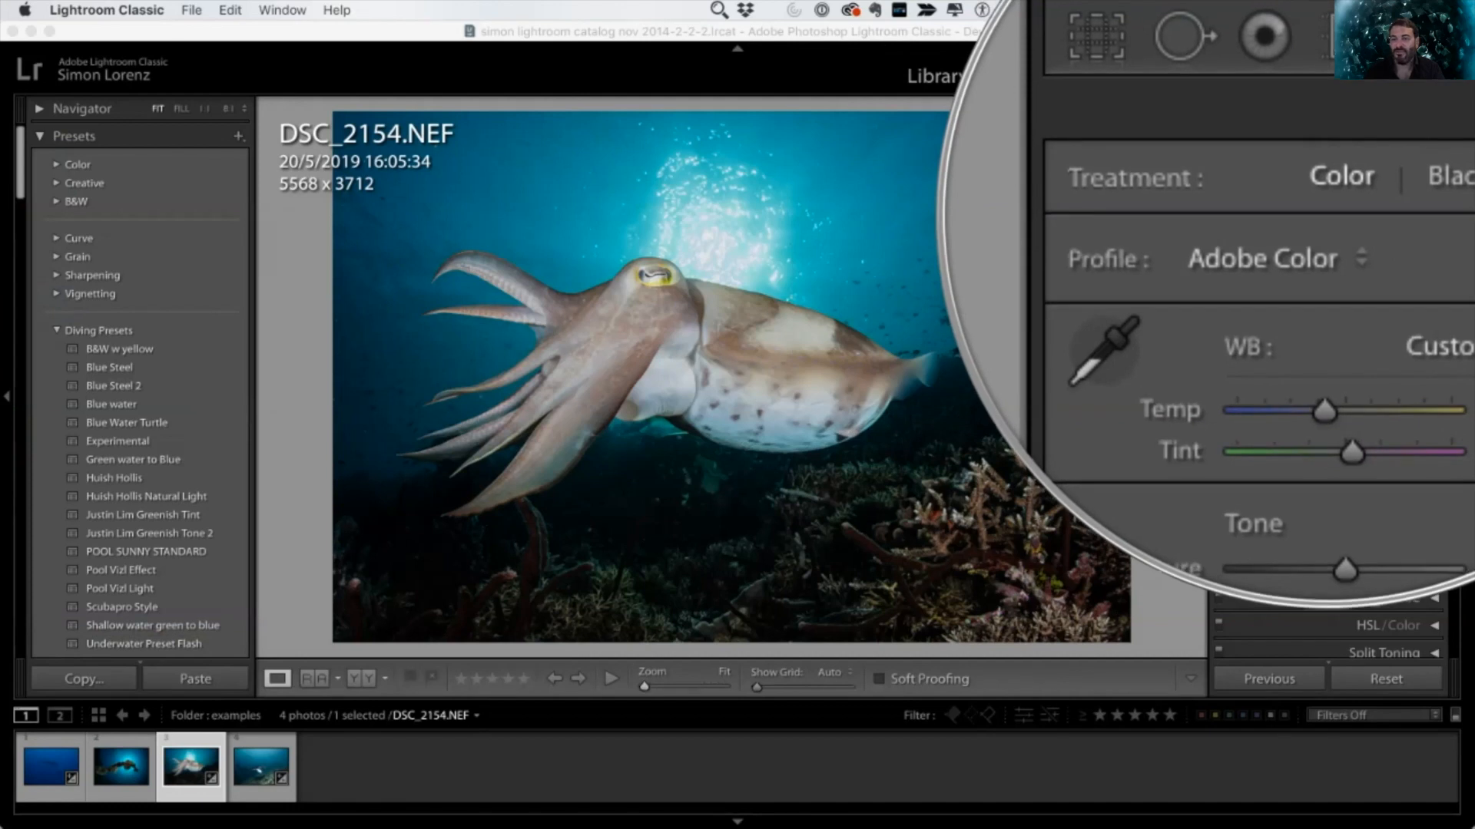
left_click(1311, 233)
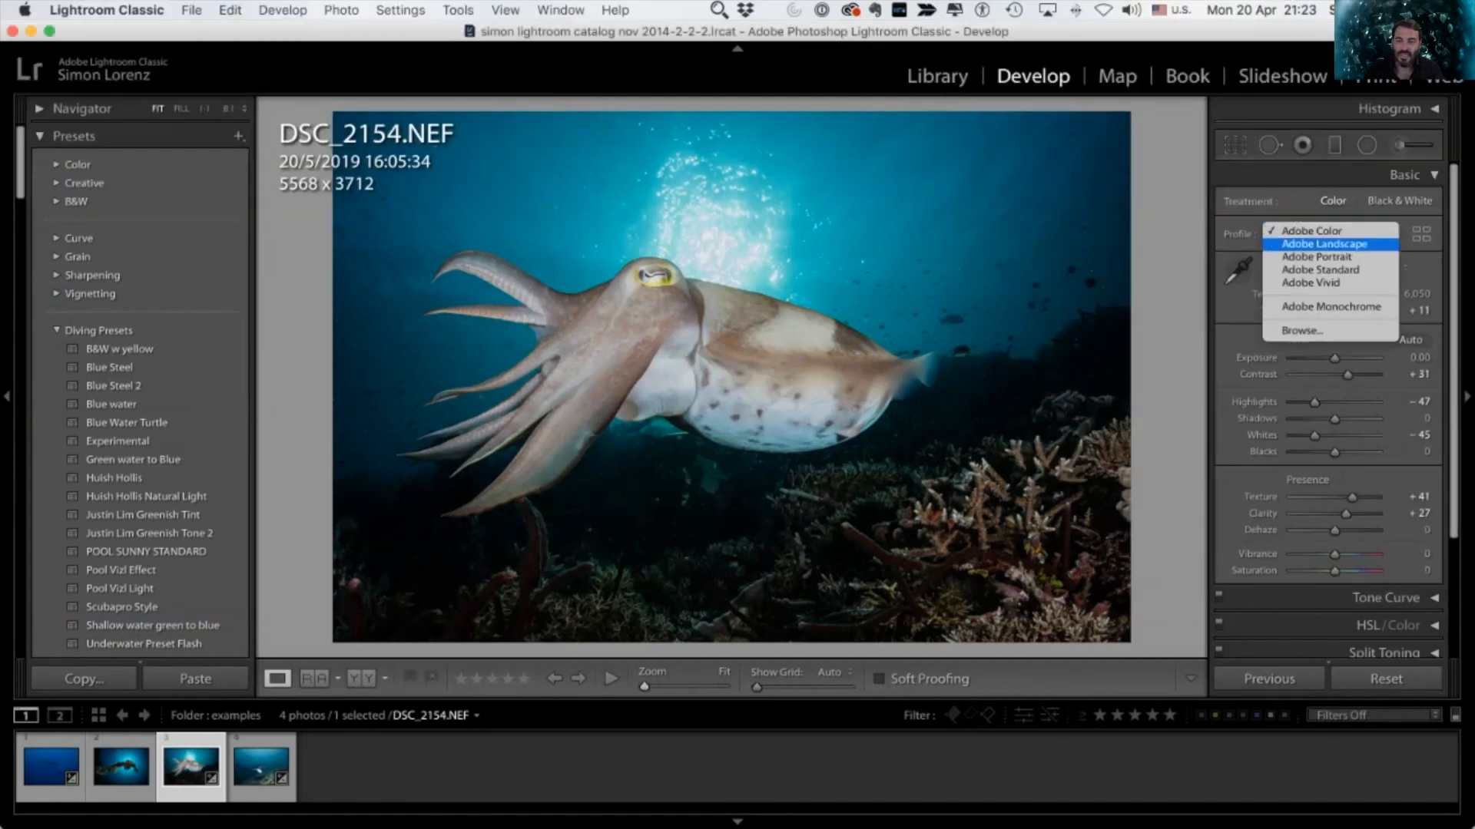
left_click(1302, 330)
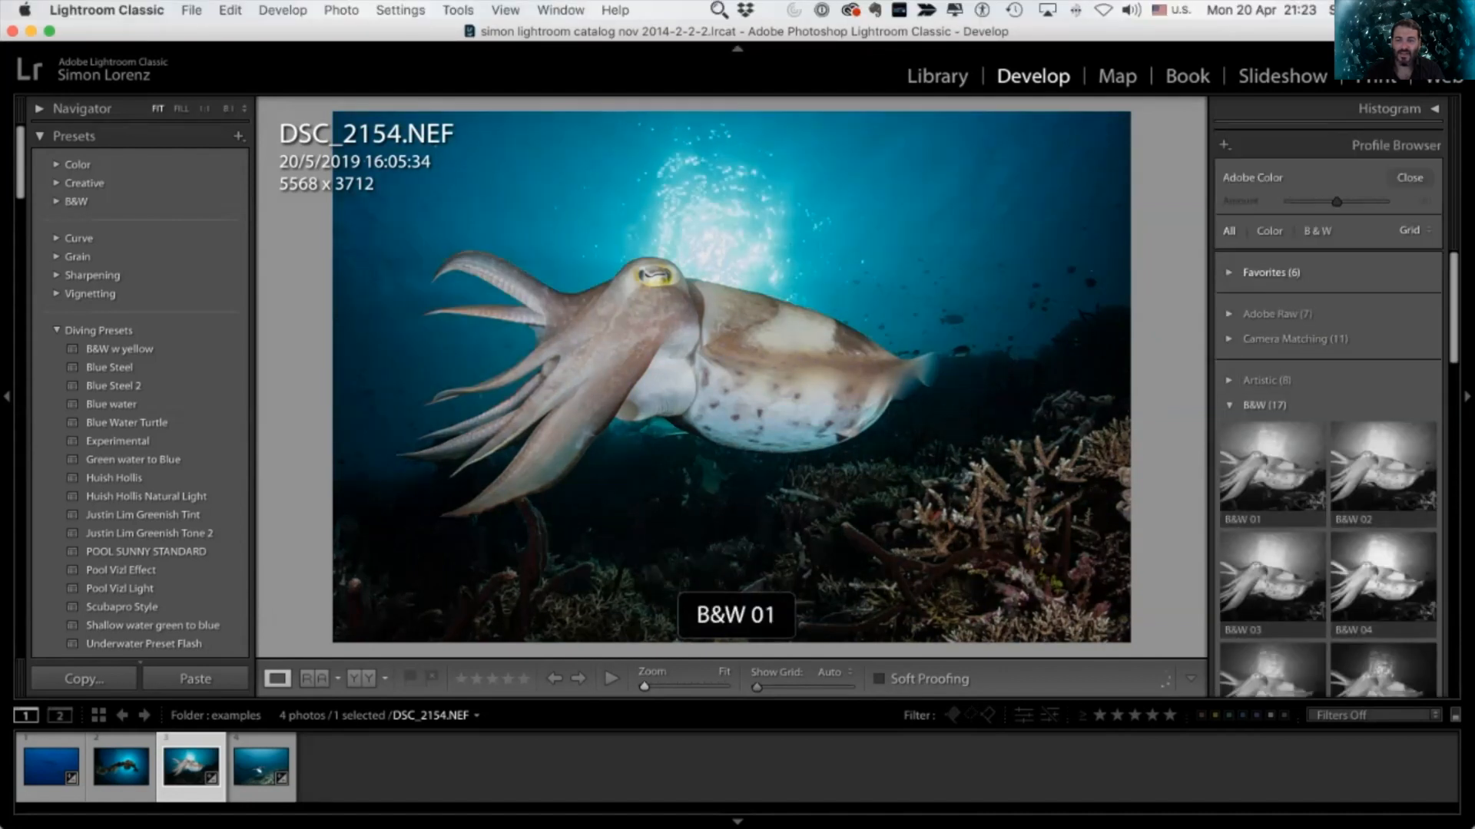
left_click(1229, 404)
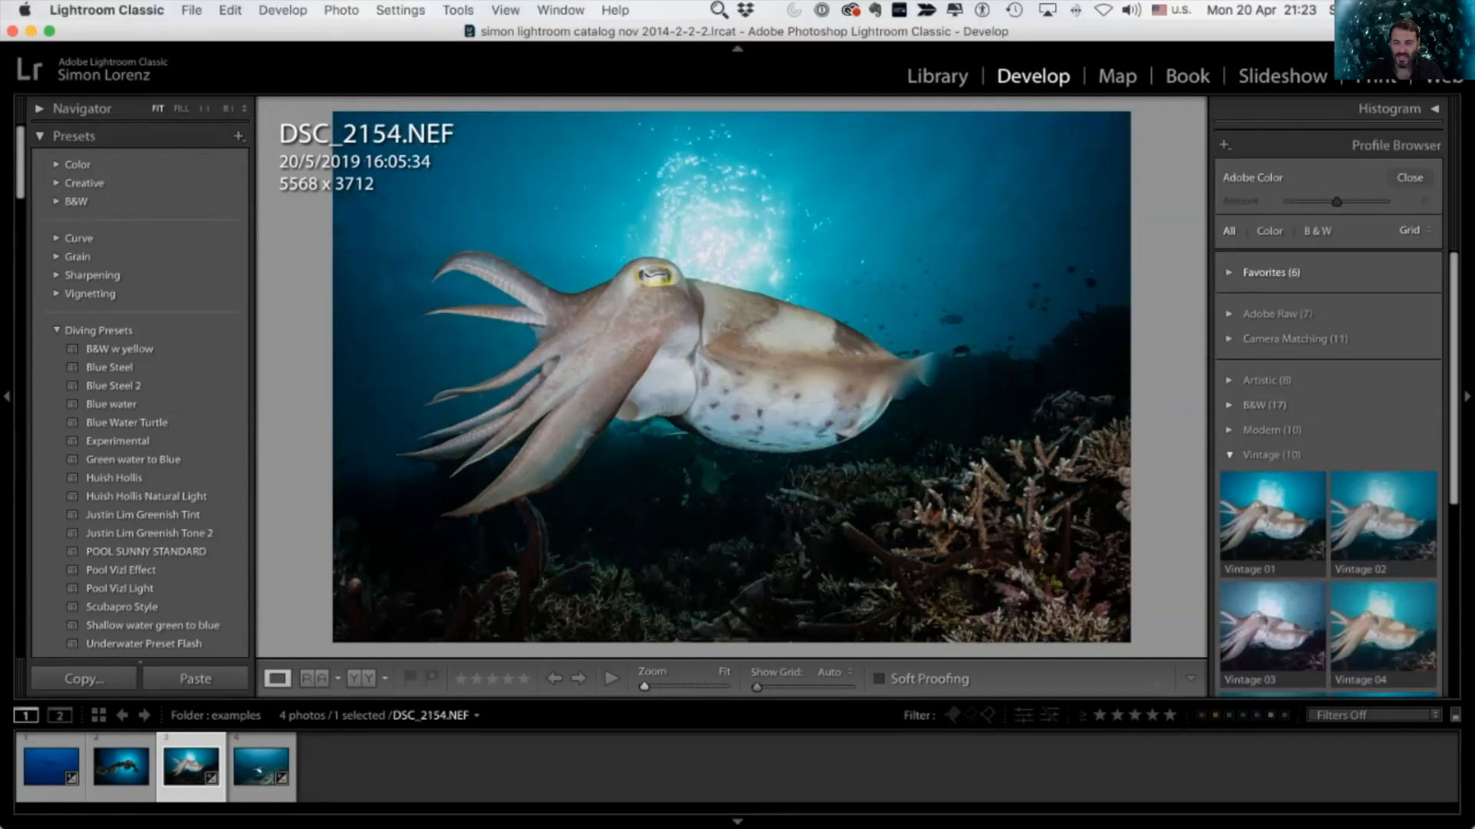
left_click(1229, 455)
left_click(1229, 454)
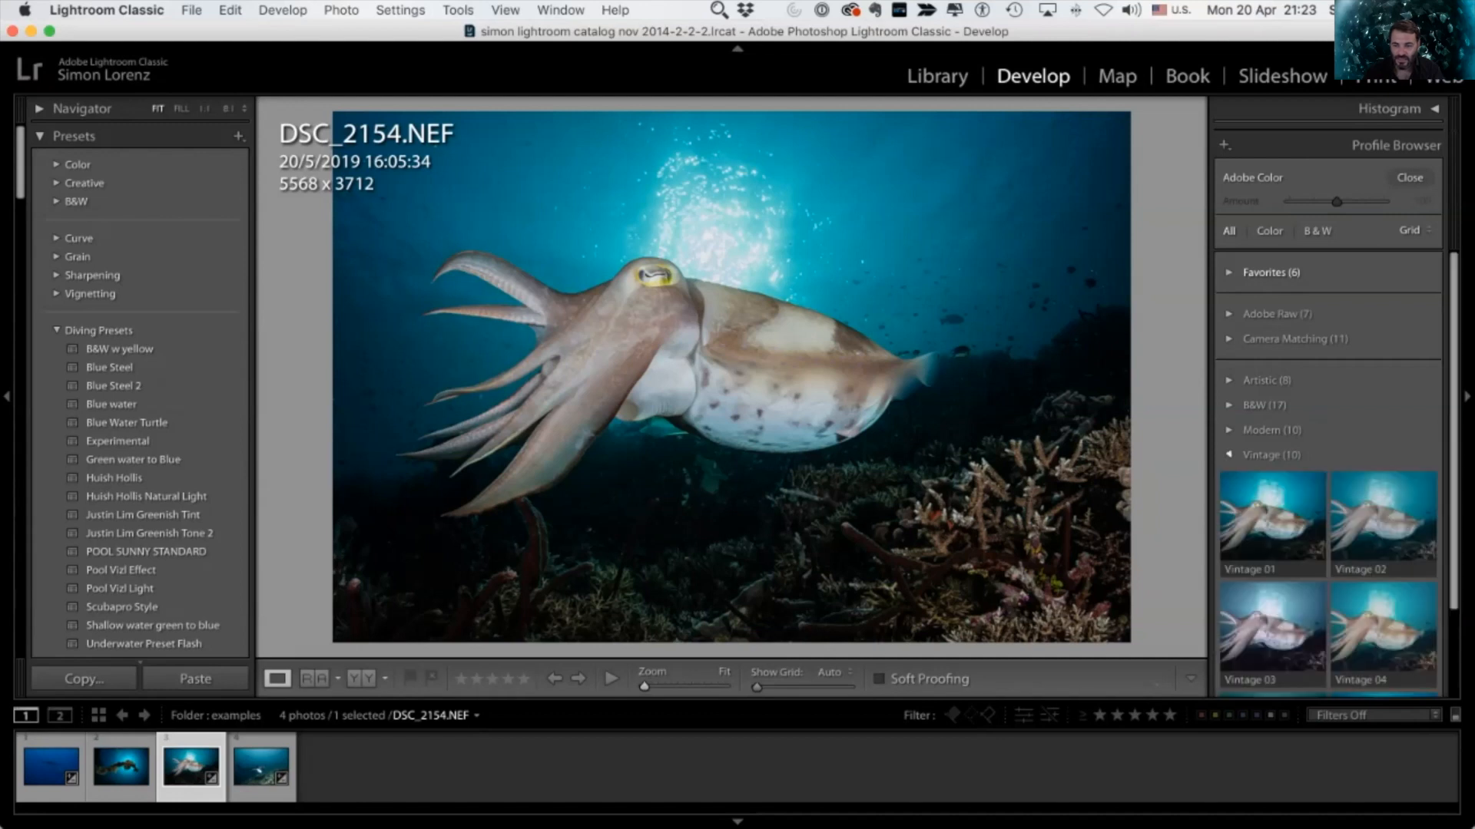
scroll(1273, 492, "down", 4)
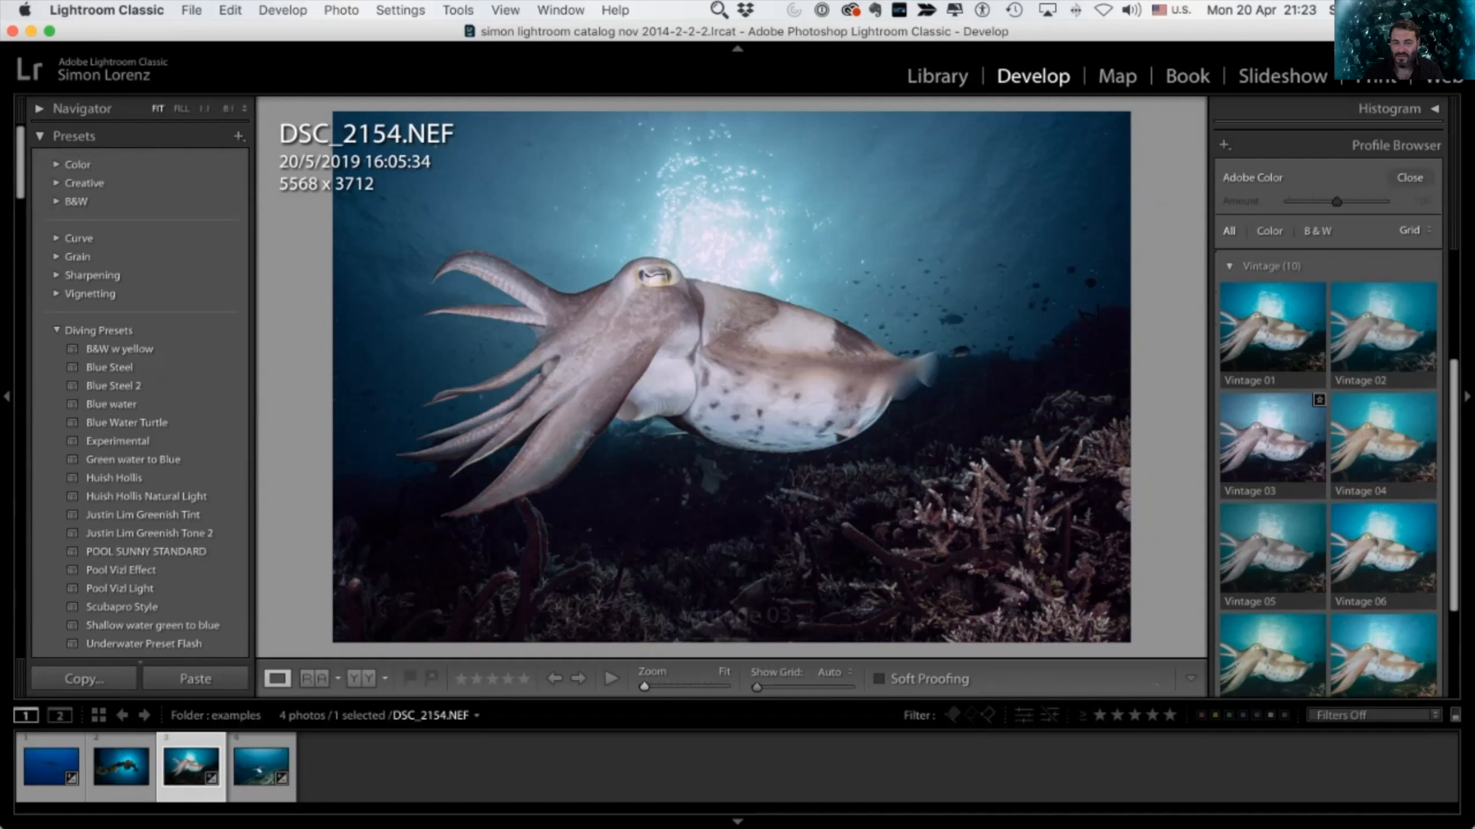
scroll(1273, 446, "up", 3)
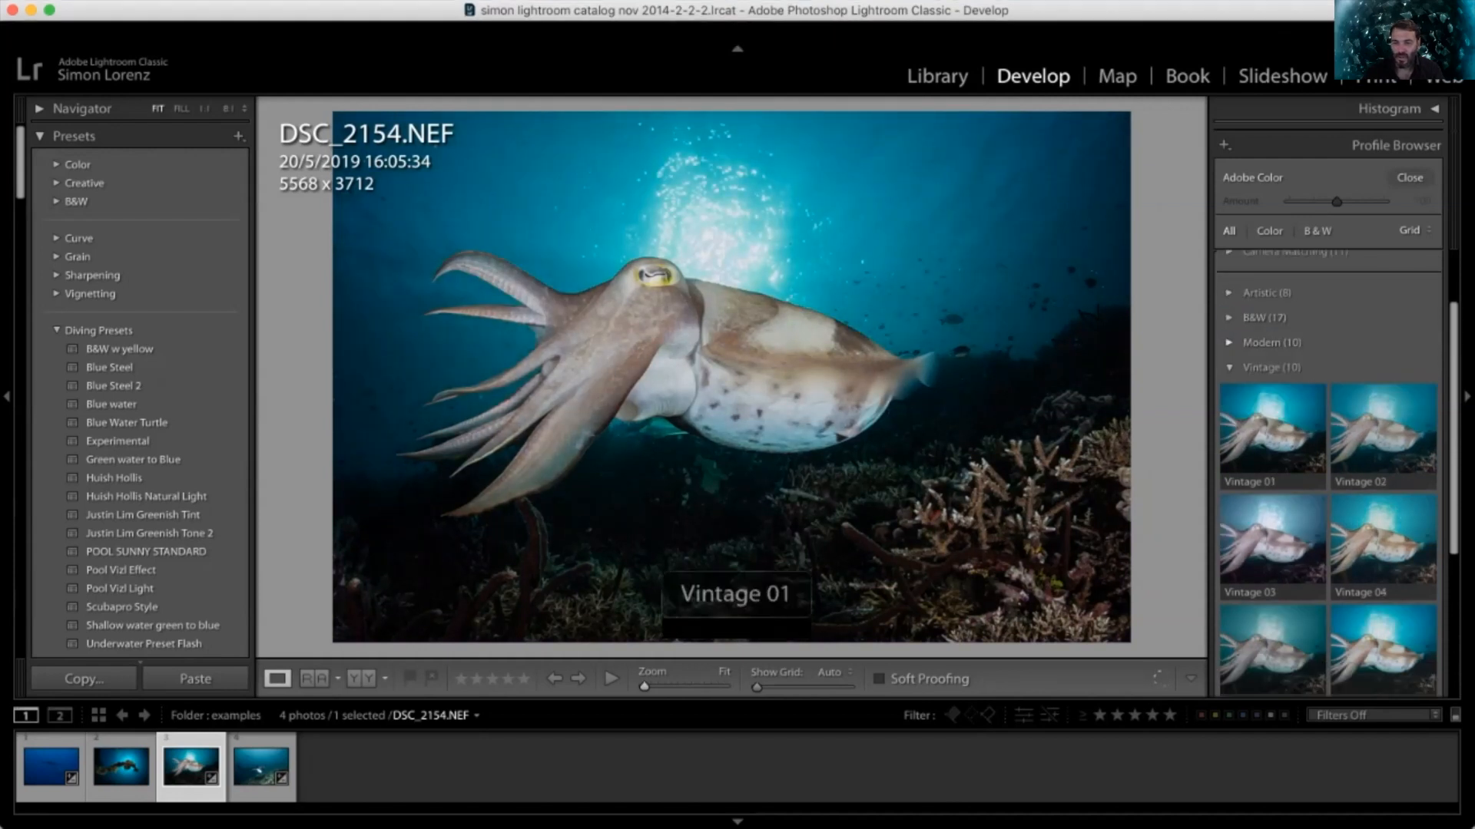
left_click(1272, 343)
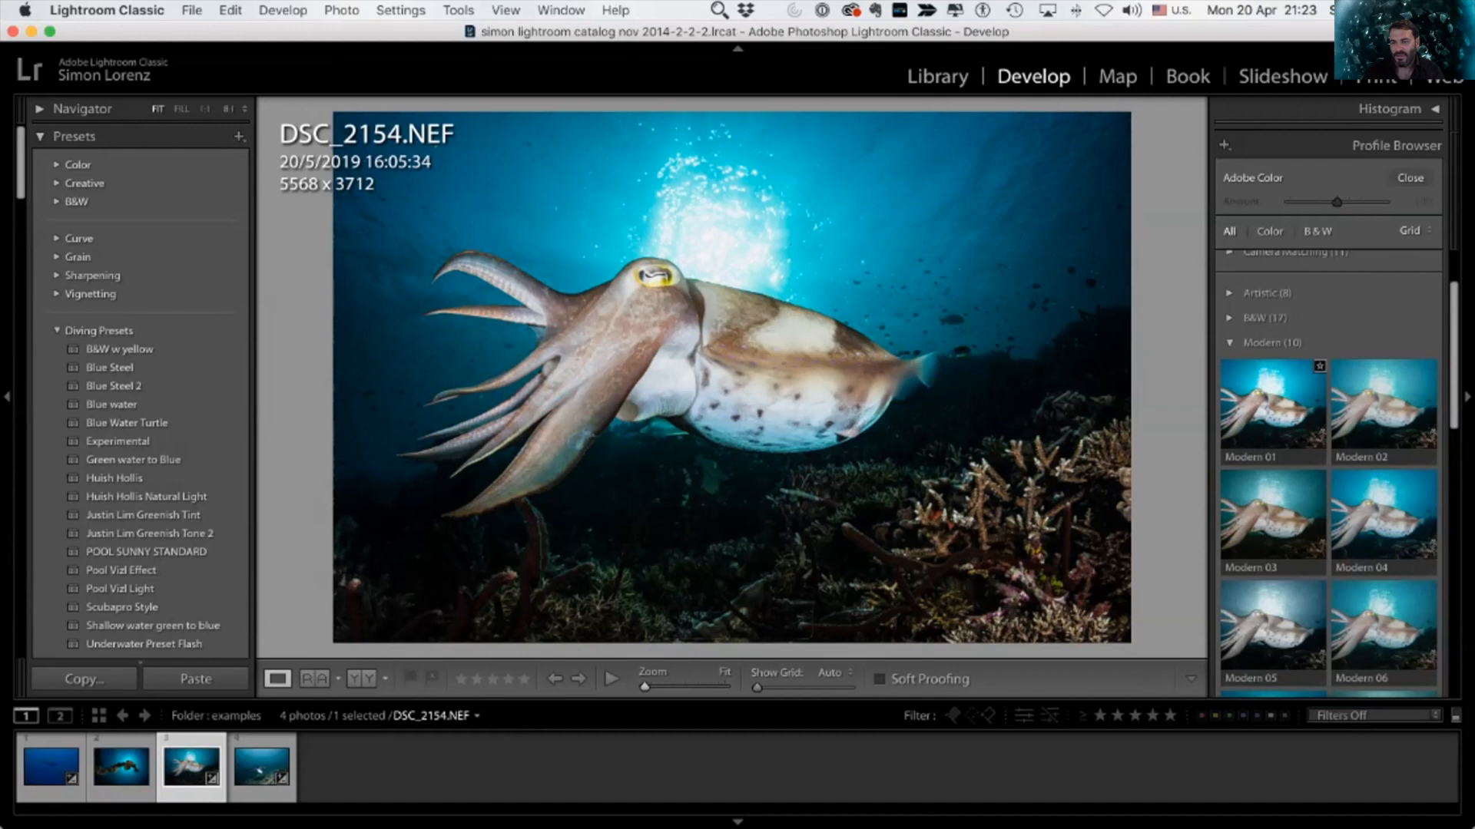
left_click(1228, 343)
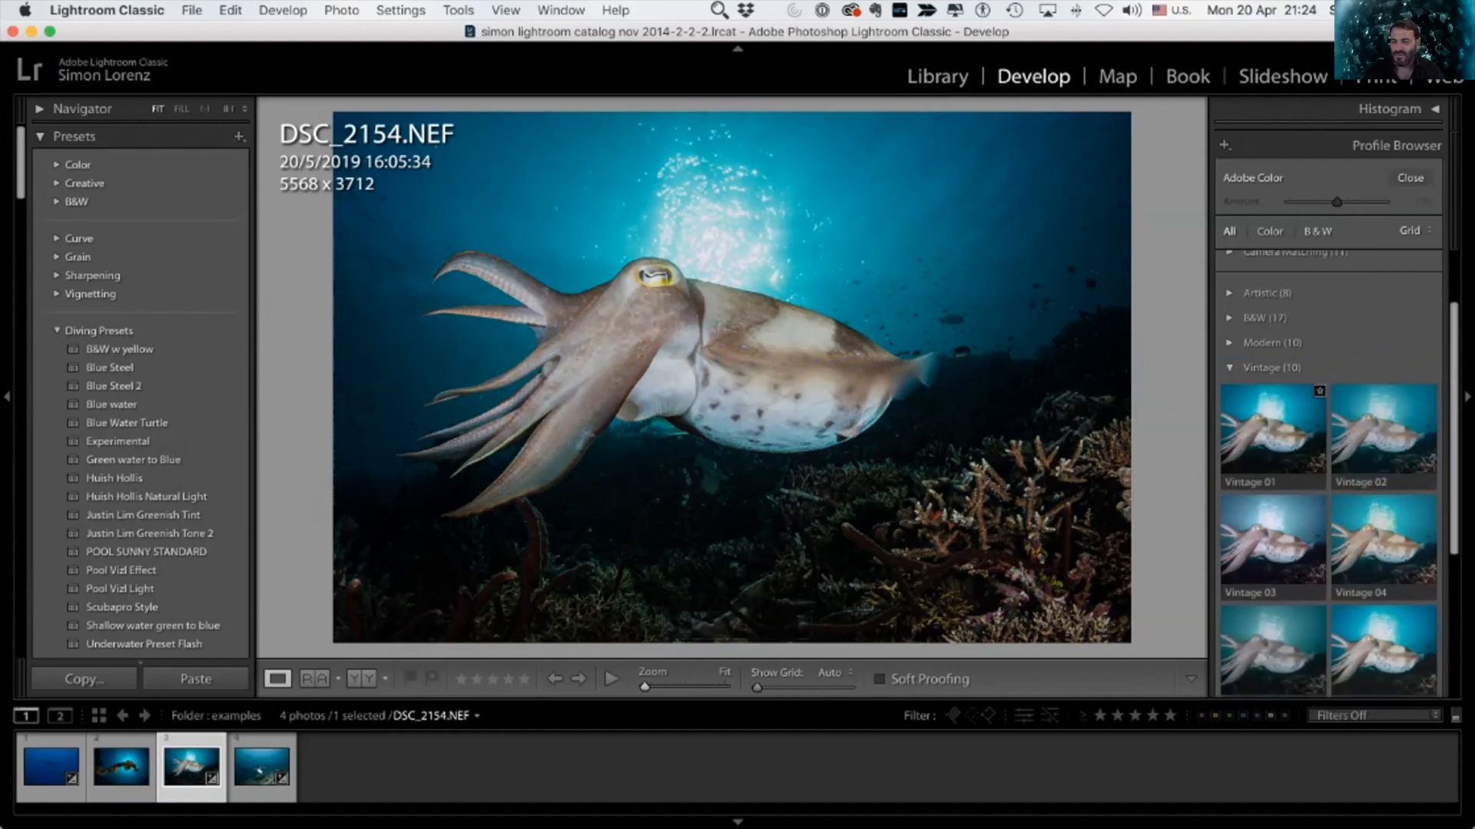
Step: Apply the Vintage 03 profile, then set exposure to −0.40 and contrast to +52
left_click(1272, 547)
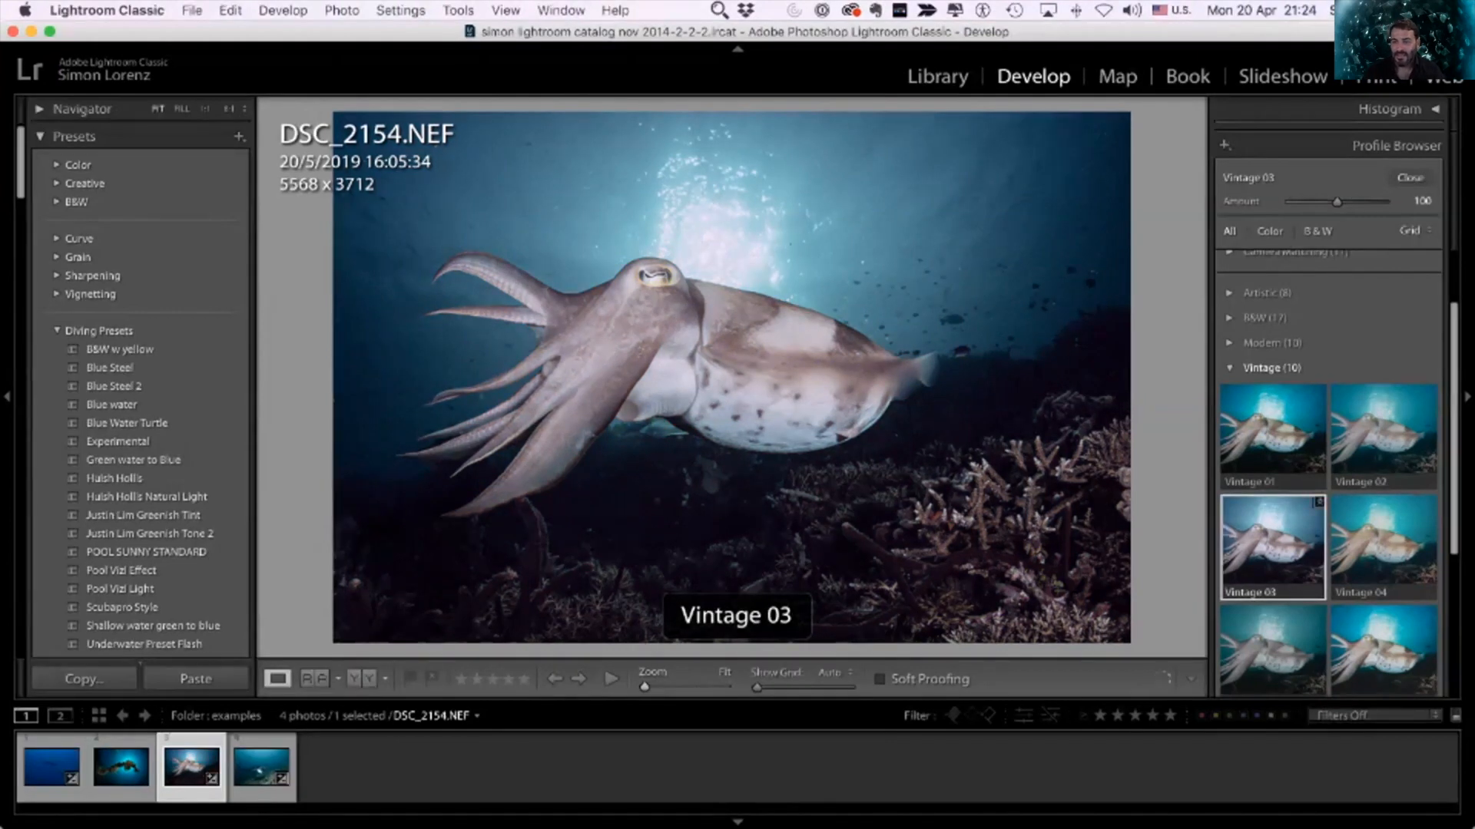
left_click(1409, 177)
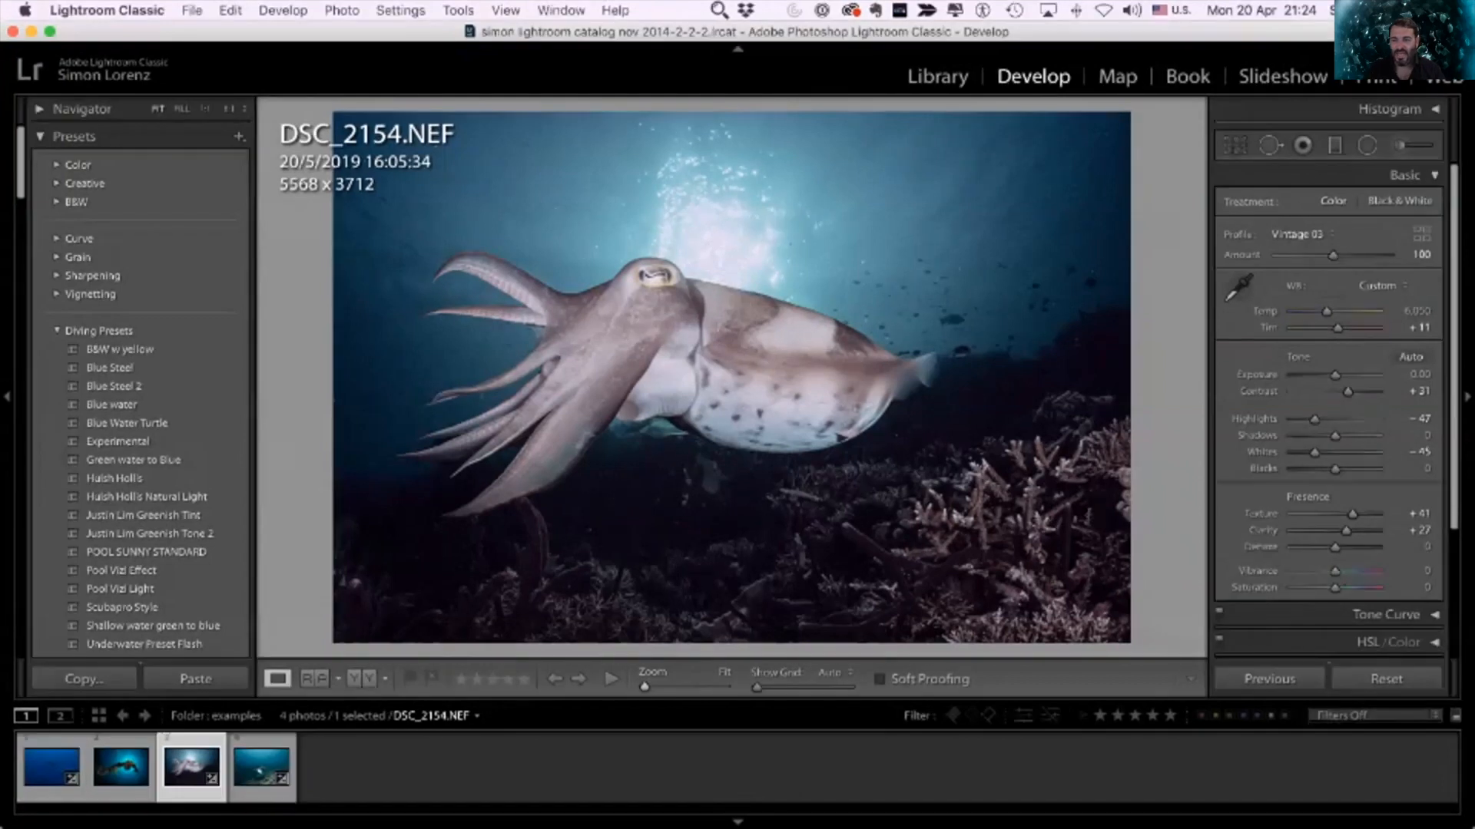
left_click_drag(1347, 391, 1331, 374)
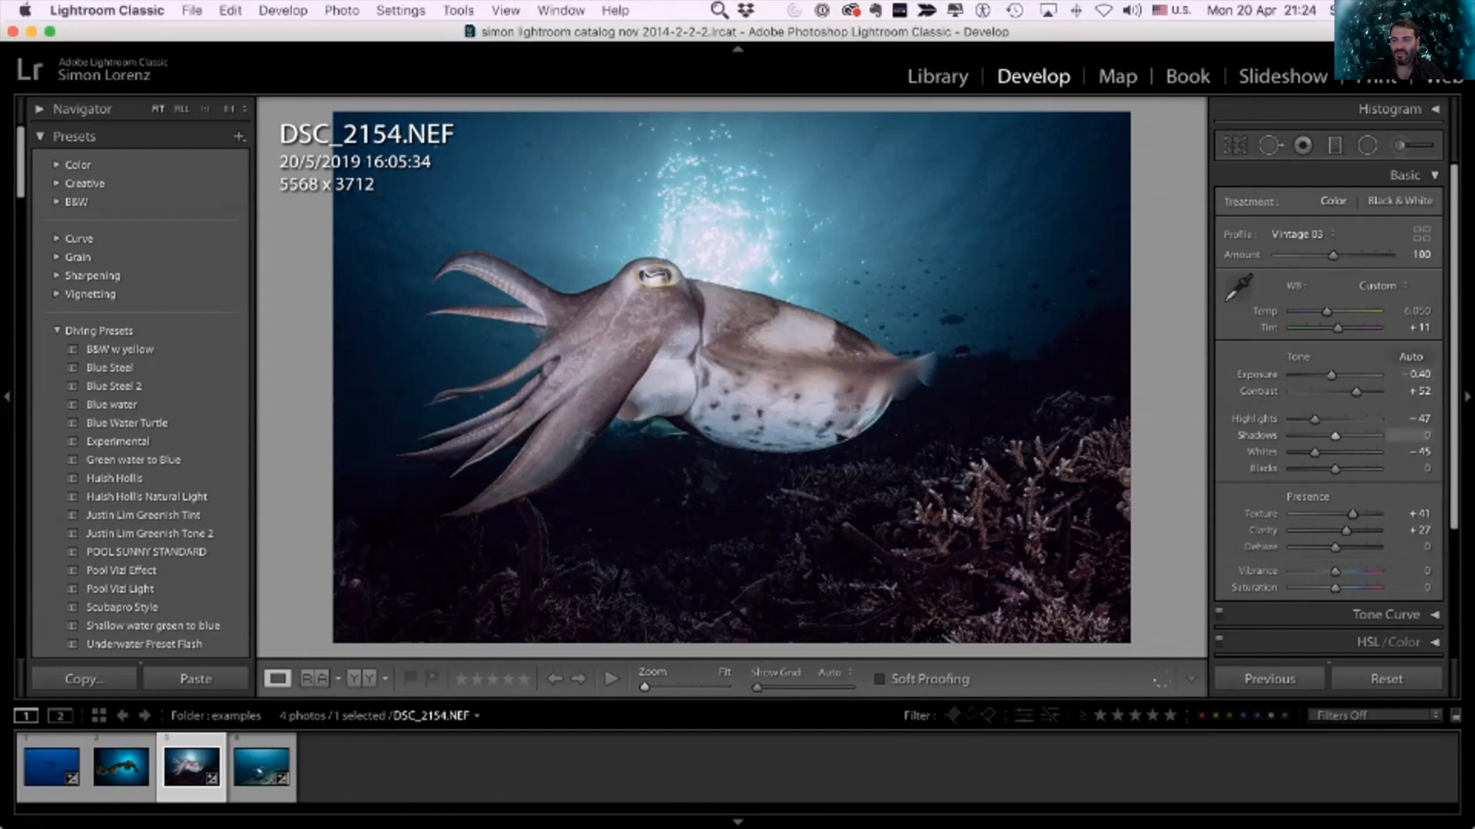
Step: Switch the photo's profile back to Adobe Color and collapse the Basic adjustments
left_click(1306, 233)
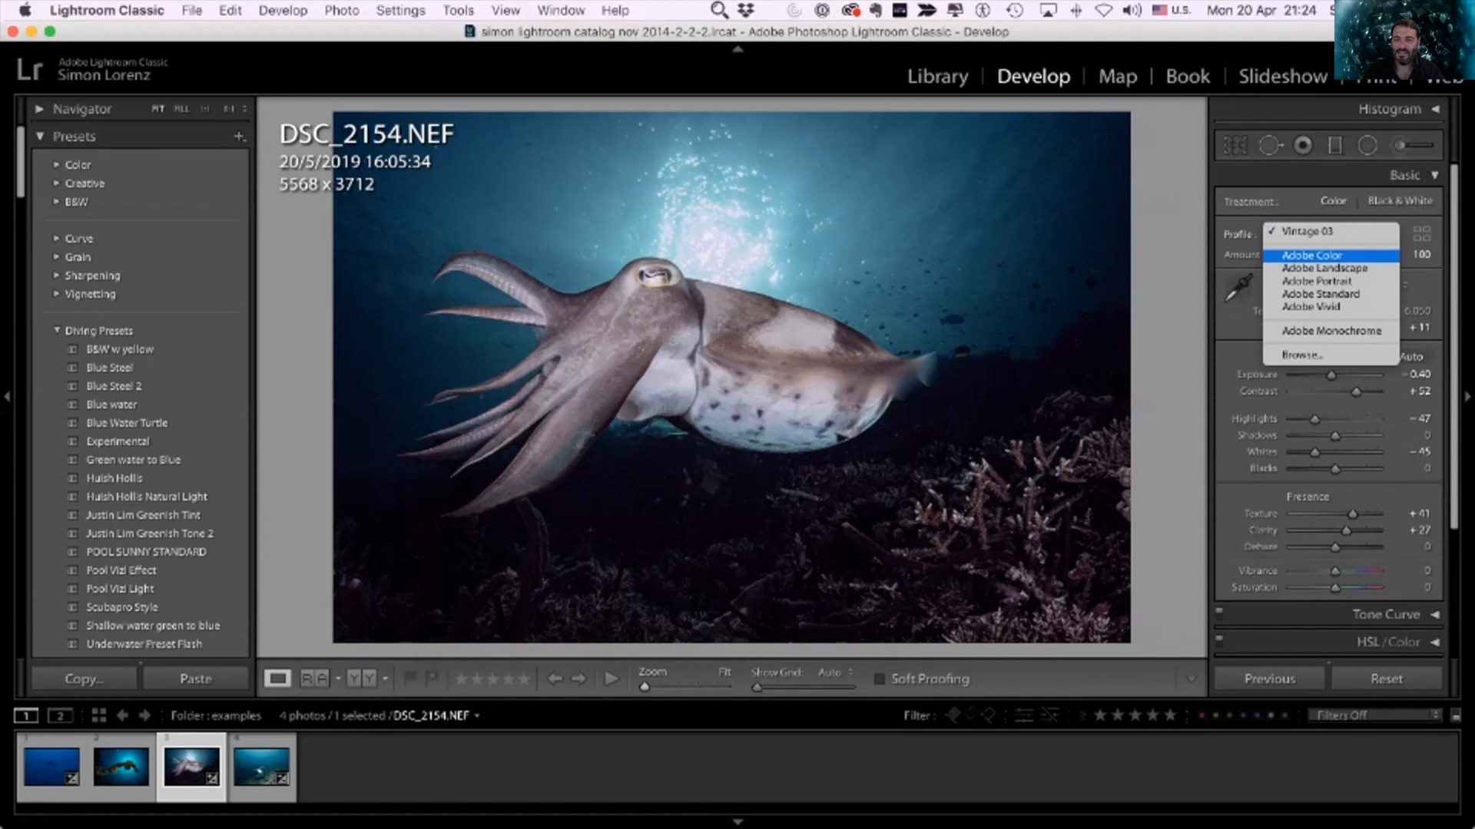
left_click(1312, 255)
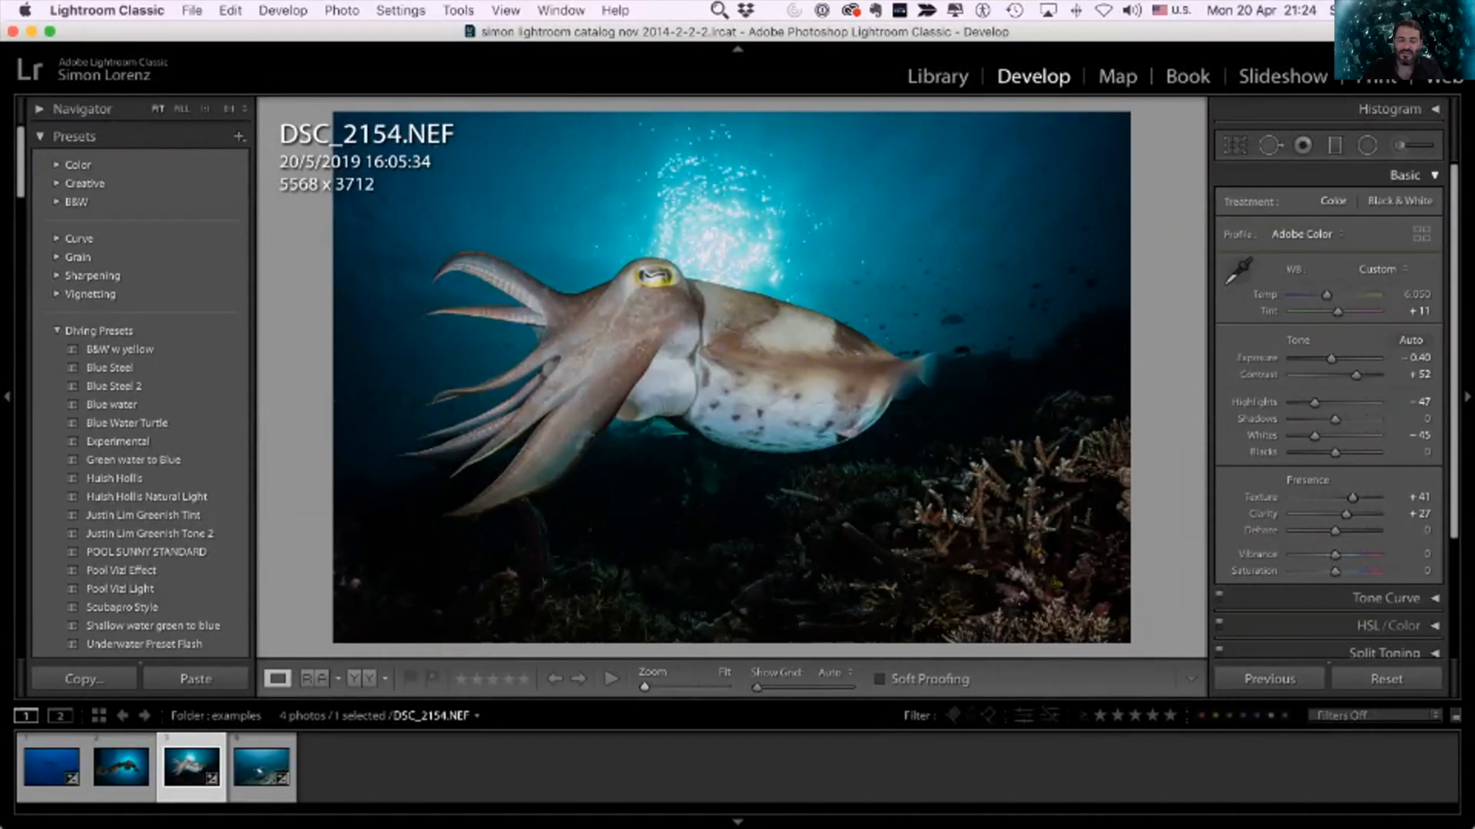
left_click(1405, 175)
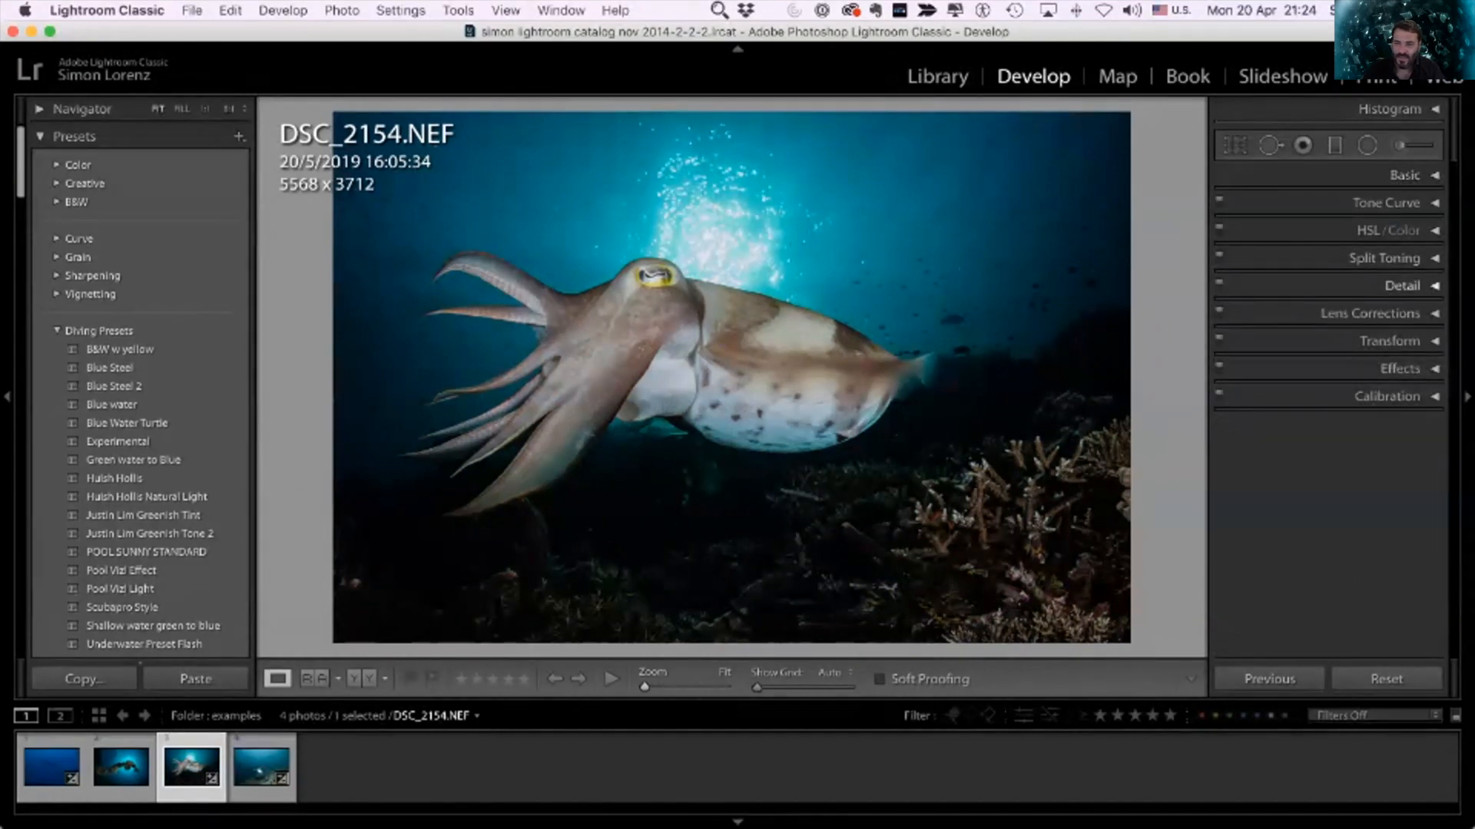
Step: Split tone the highlights with a soft blue at hue 225 and saturation 22
left_click(1384, 258)
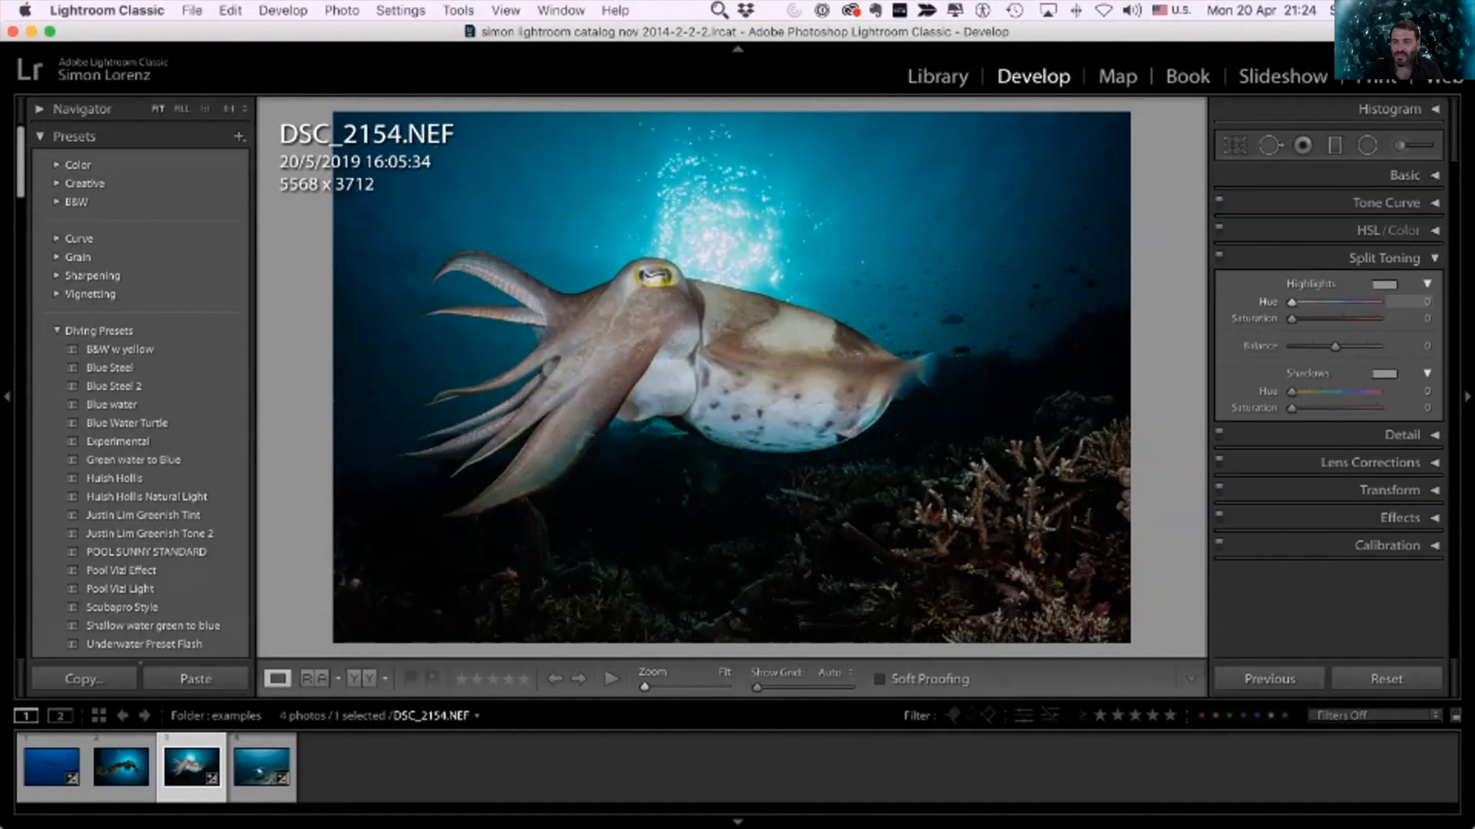
left_click(1383, 284)
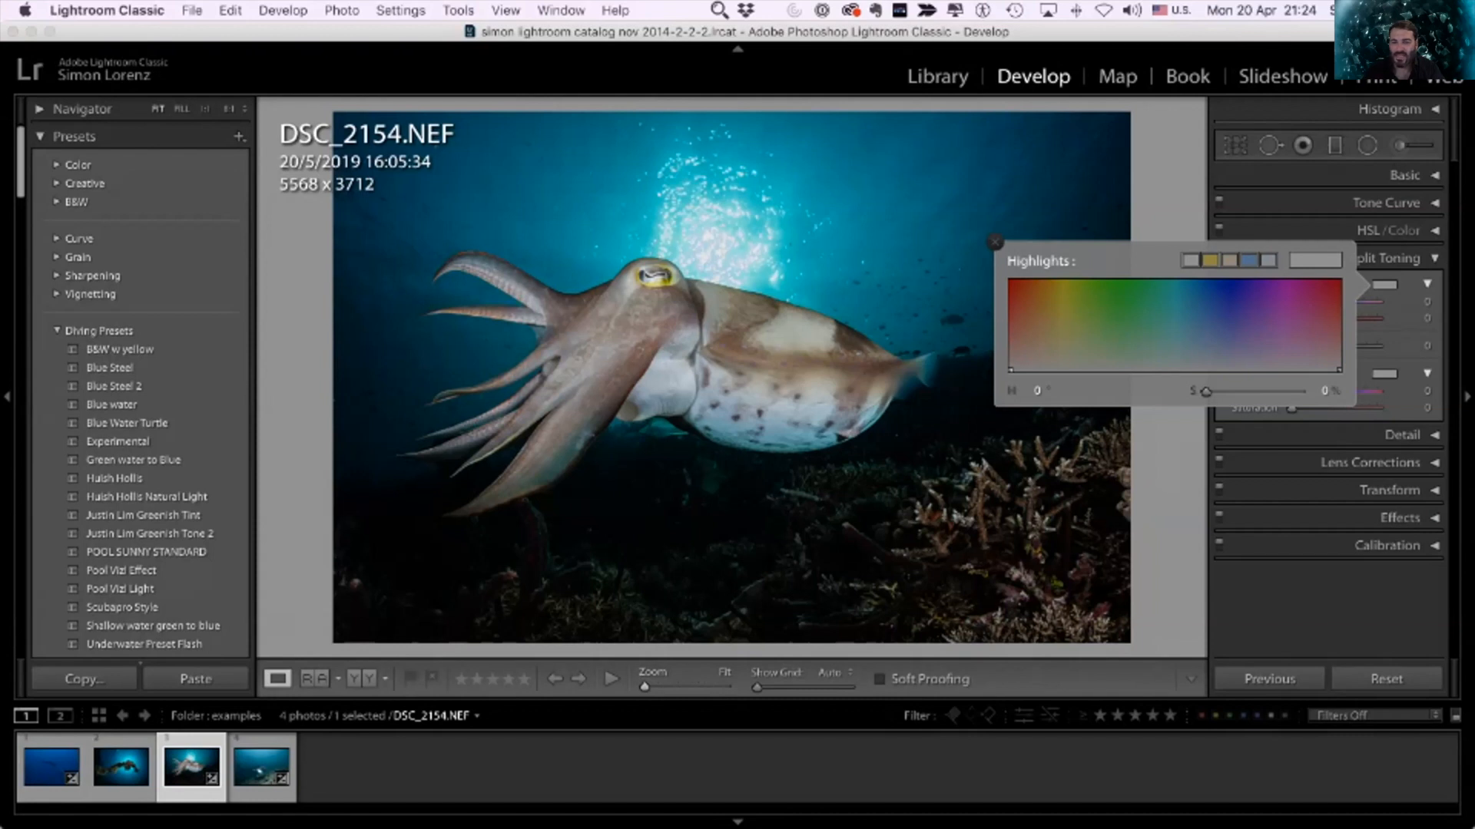
left_click(1182, 323)
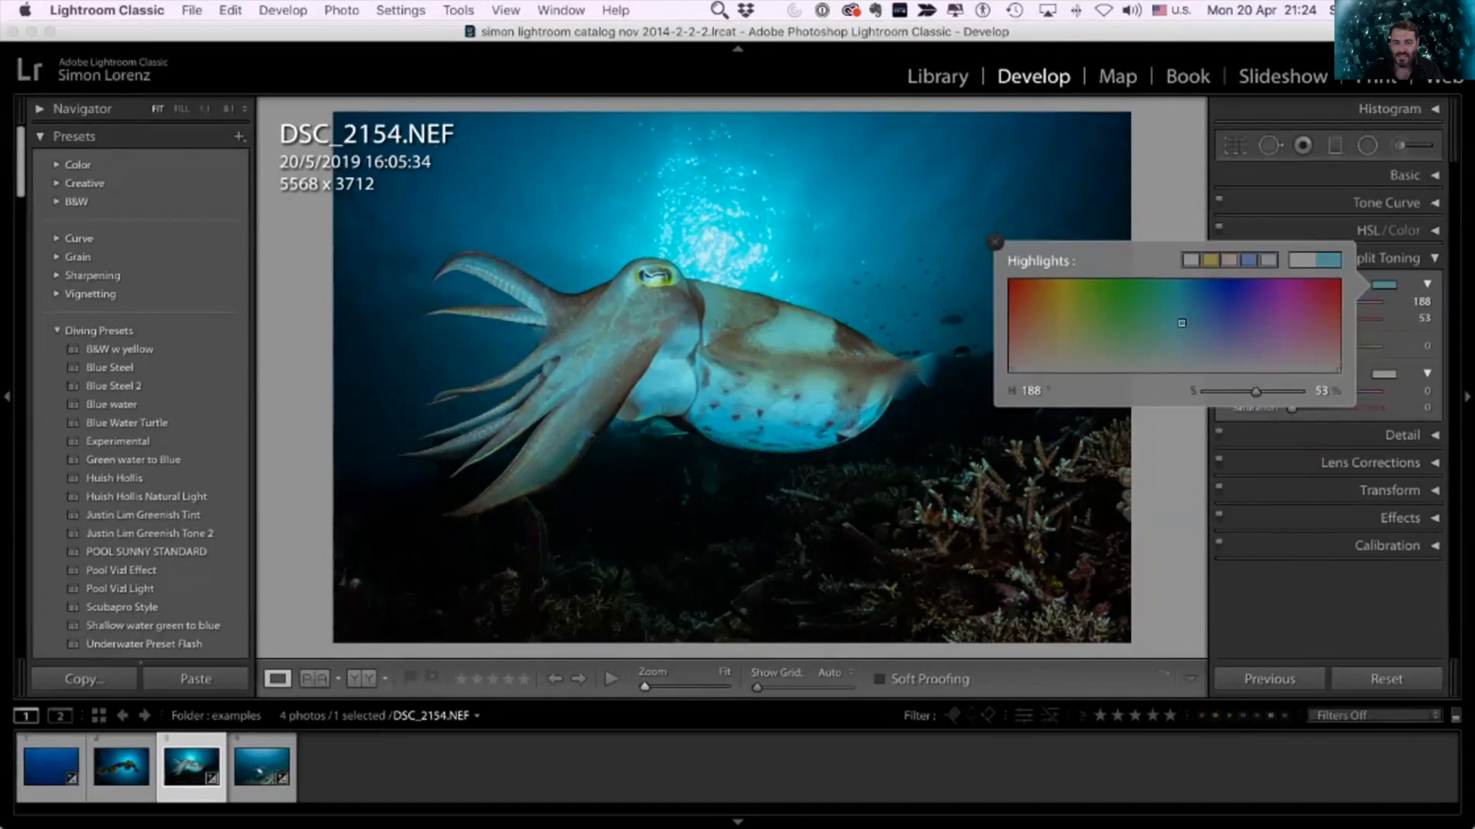
key("Return")
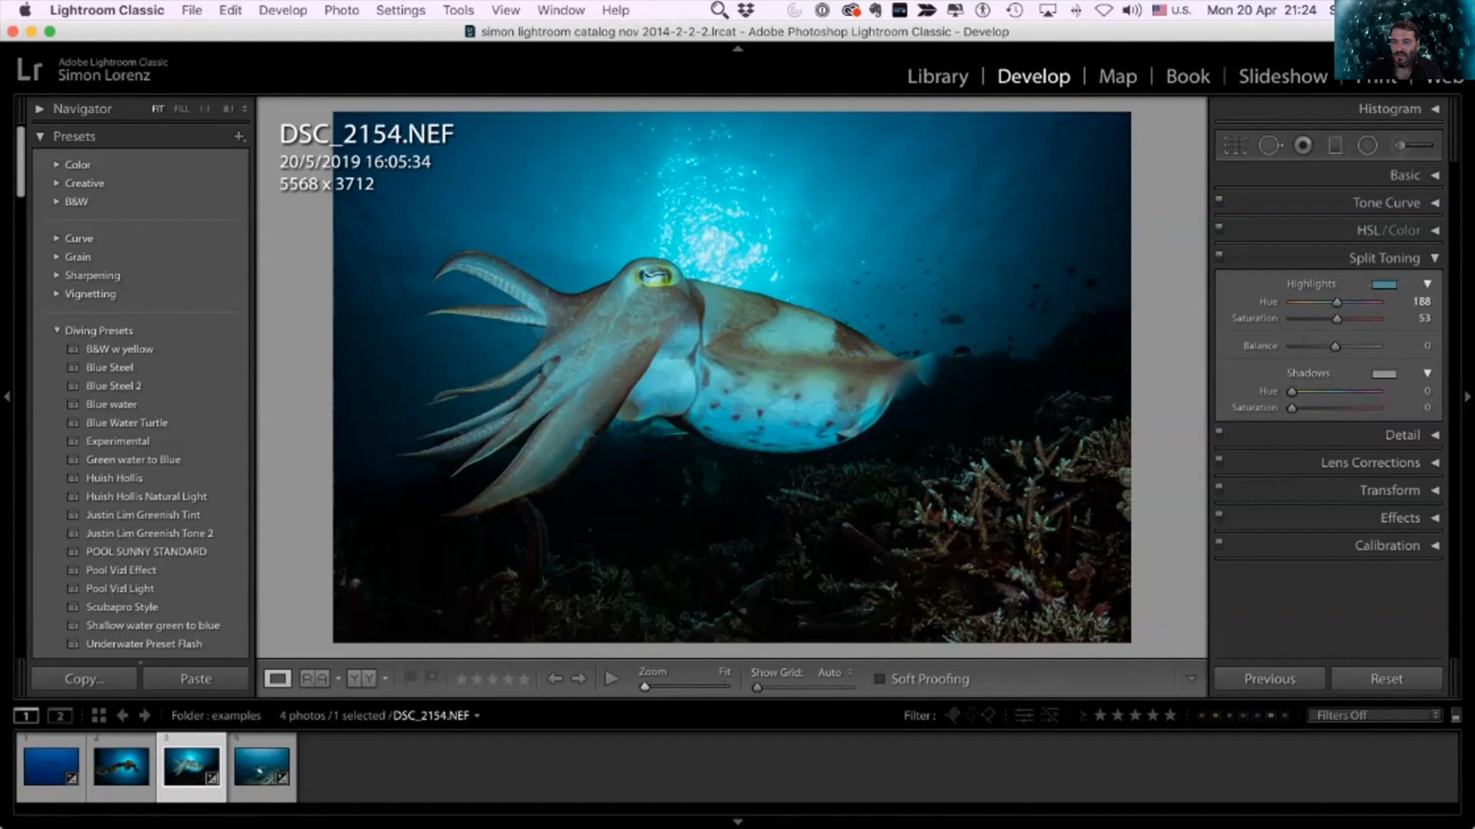
left_click(1383, 285)
mouse_move(1181, 323)
left_mouse_down()
mouse_move(1155, 338)
mouse_move(1215, 352)
left_mouse_up()
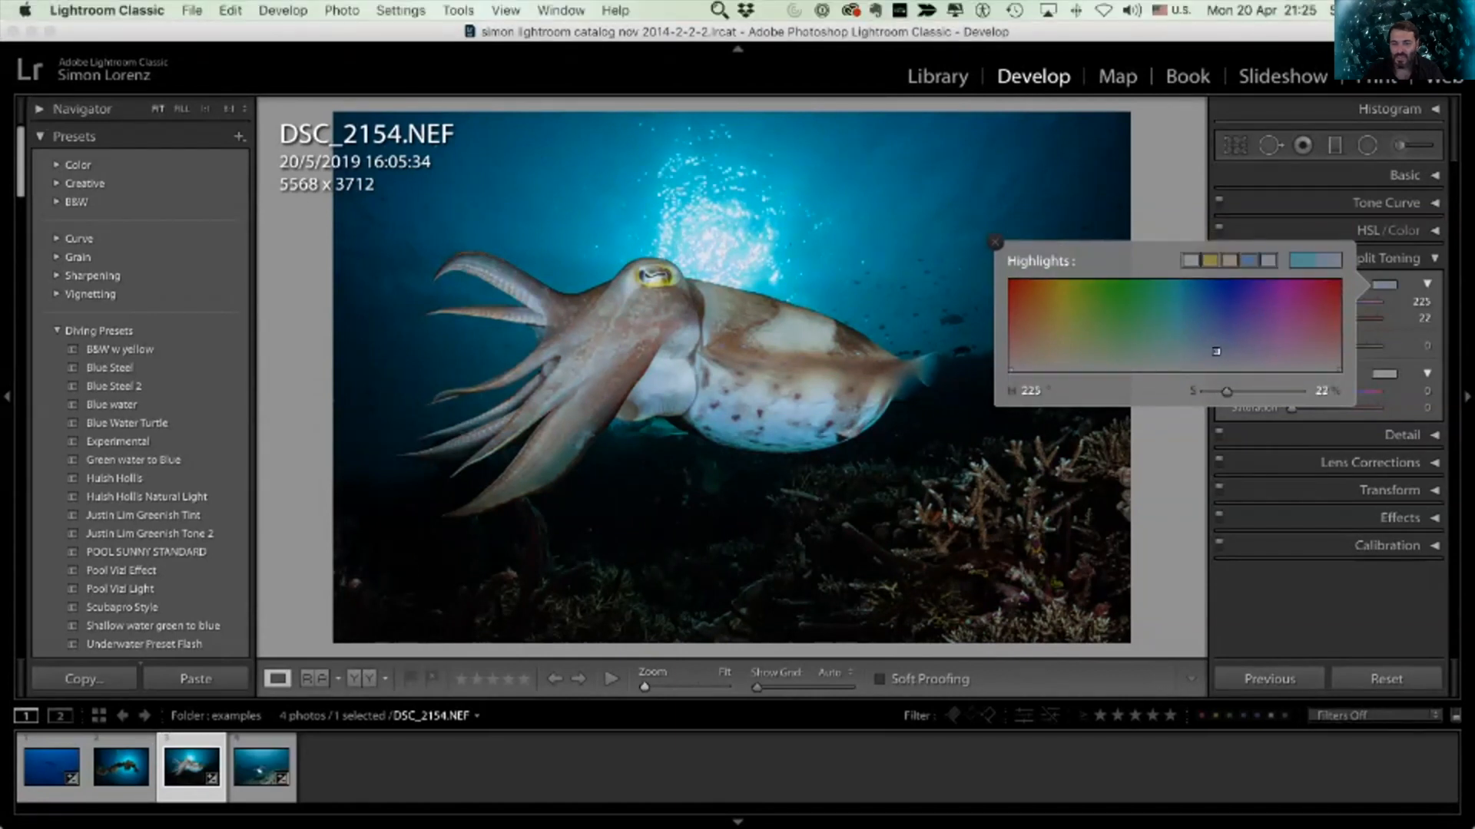
left_click(995, 242)
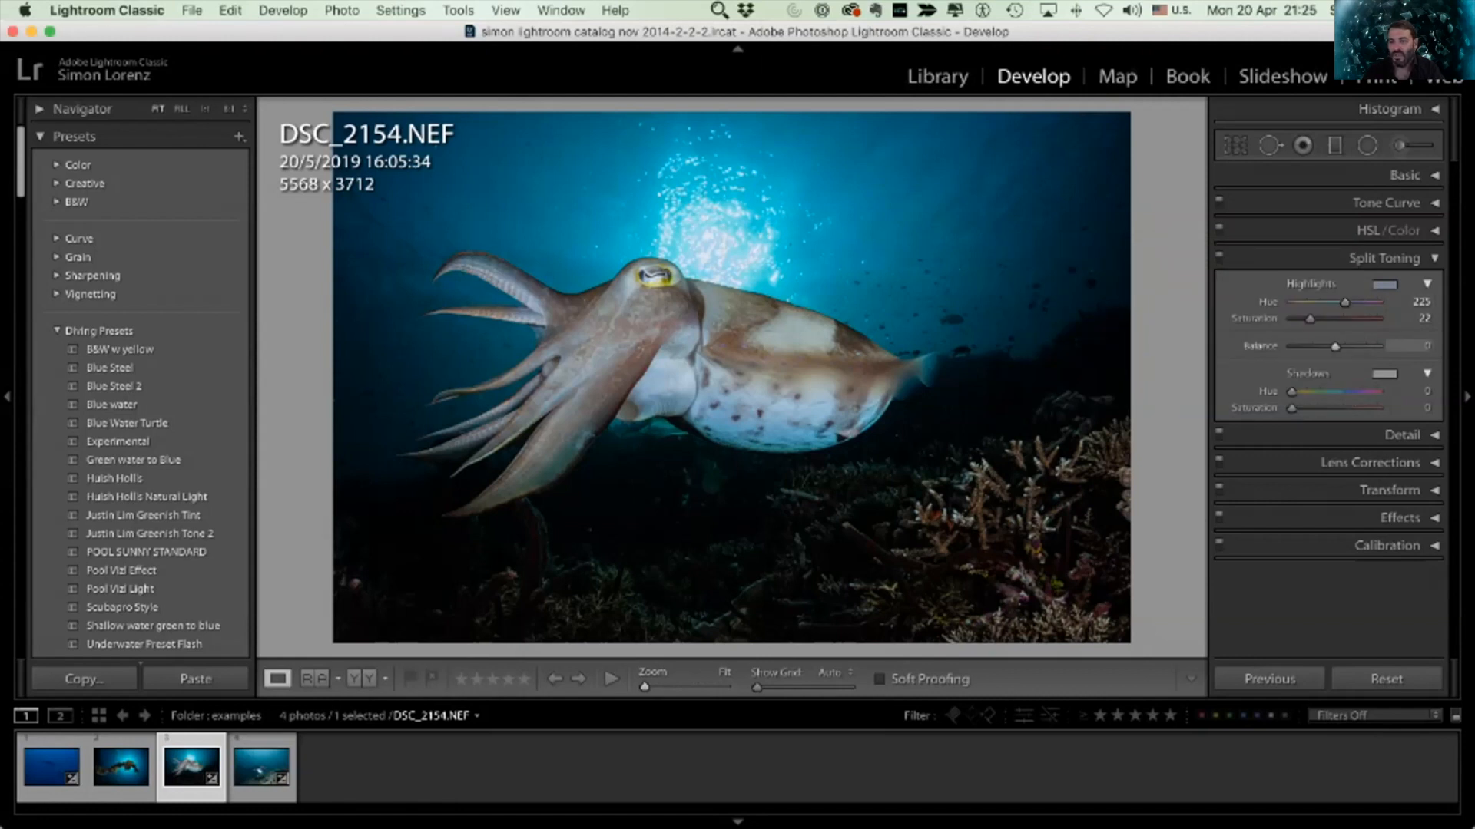
Step: Split tone the shadows with a warm orange at hue 19 and saturation 25, and collapse the Split Toning settings
left_click(1384, 374)
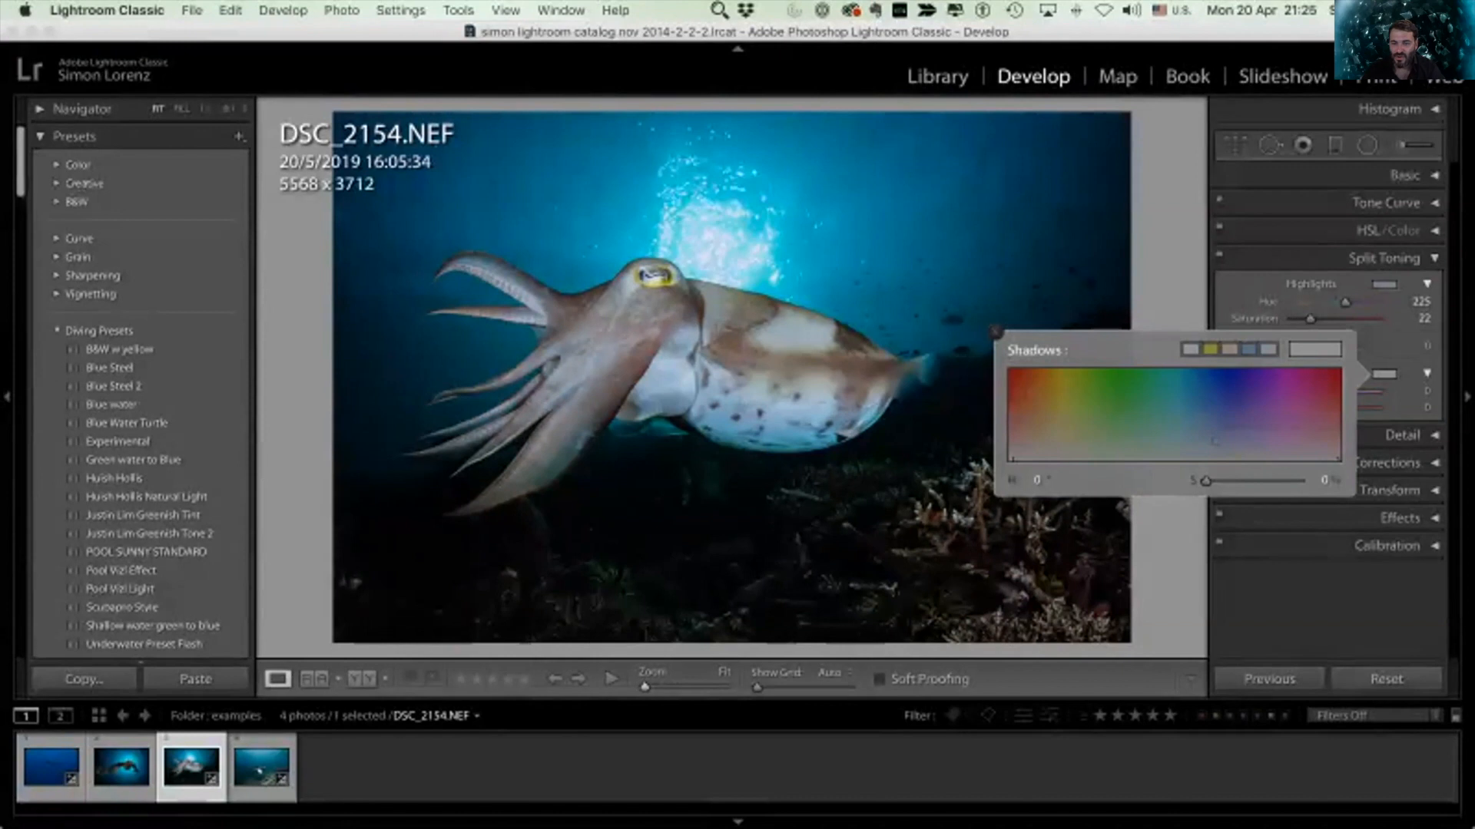
left_click(1012, 409)
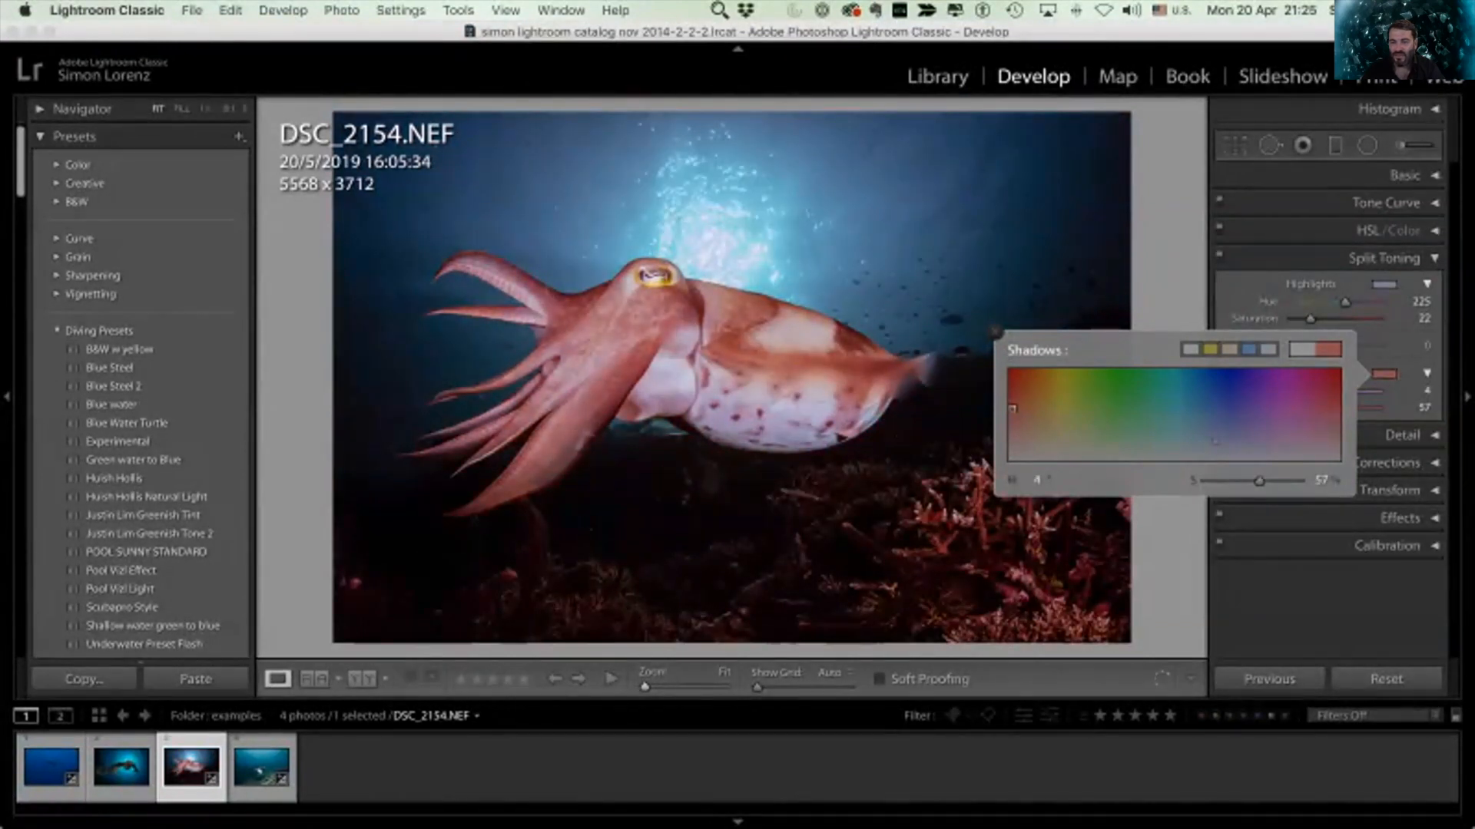
left_click_drag(1012, 408, 1025, 438)
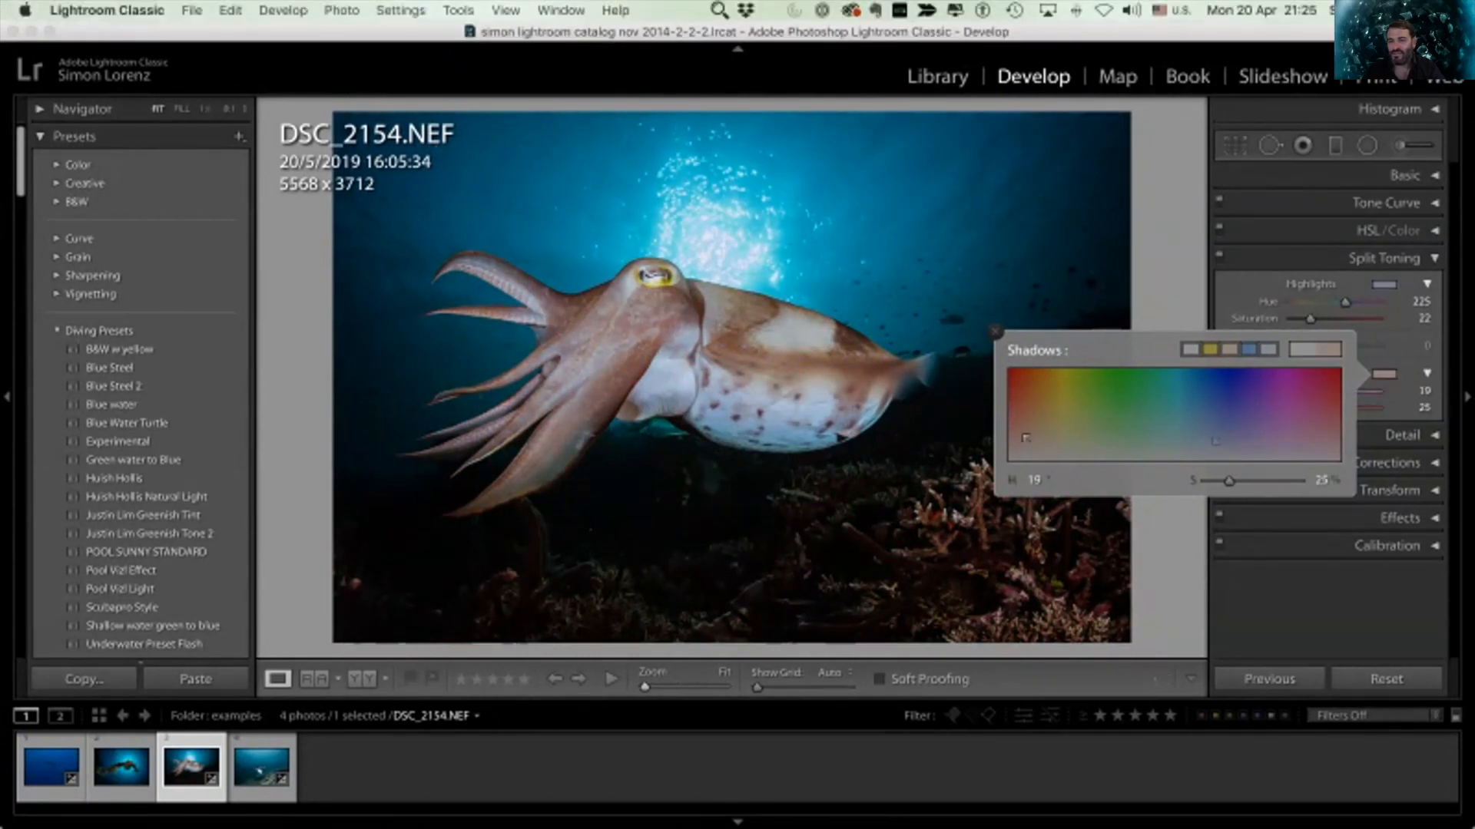
left_click(996, 332)
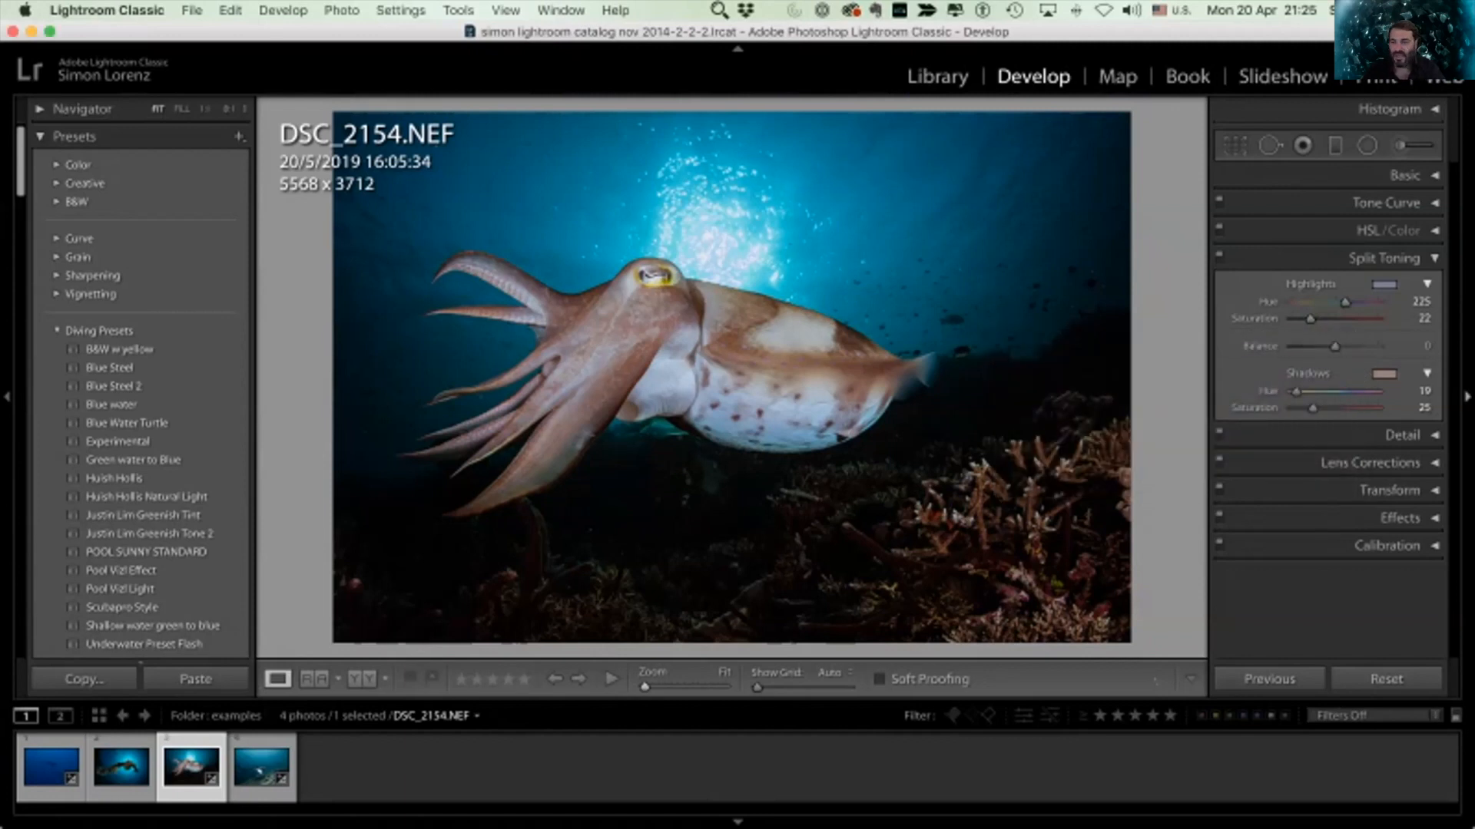
left_click(1383, 259)
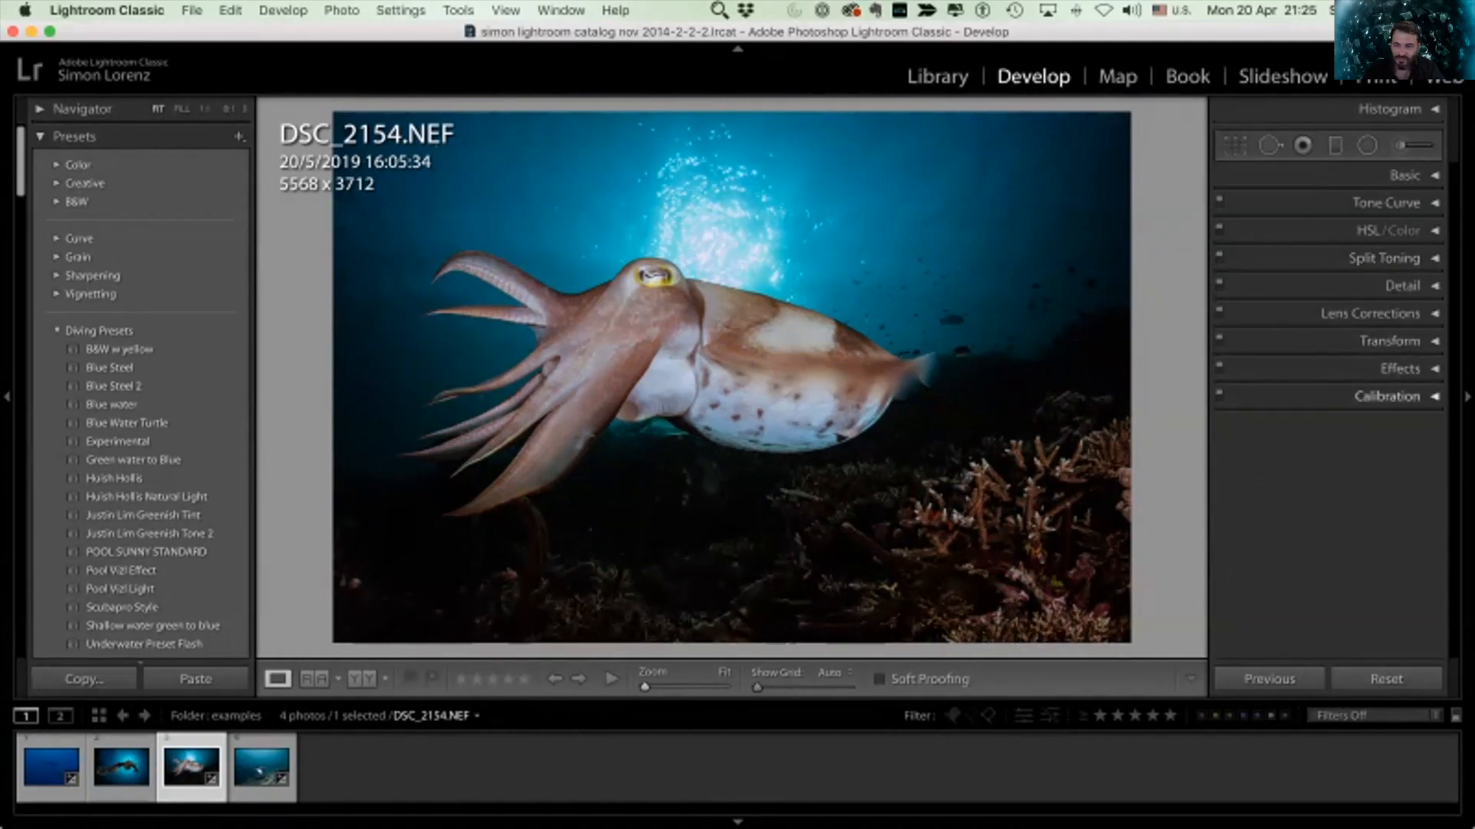
Step: Try camera calibration with shadow tint +2, red primary hue +77 and a raised blue primary hue
left_click(1387, 396)
mouse_move(1335, 462)
left_mouse_down()
mouse_move(1356, 463)
mouse_move(1317, 462)
mouse_move(1362, 463)
mouse_move(1335, 462)
left_mouse_up()
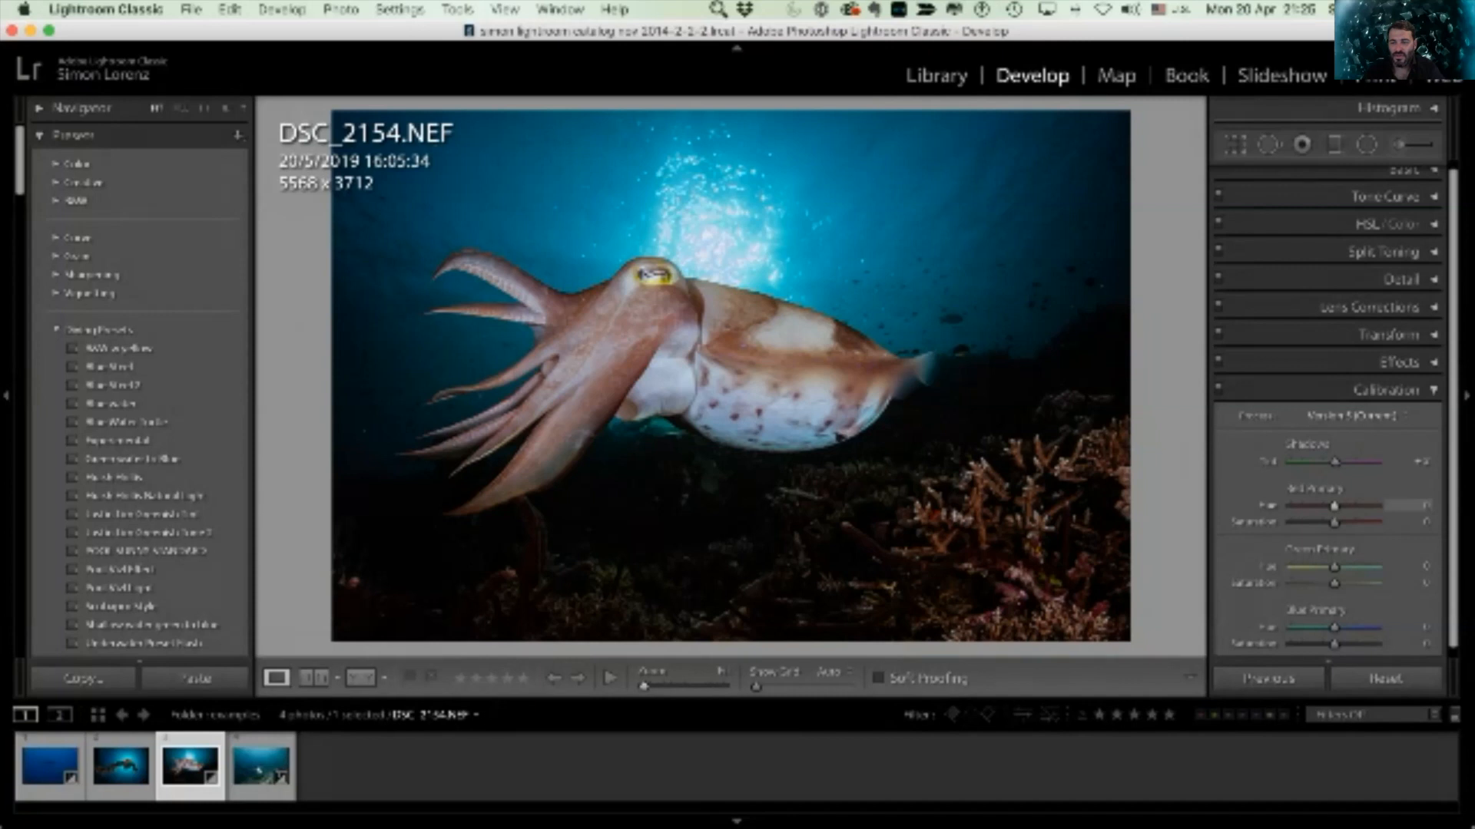
left_click_drag(1334, 506, 1367, 505)
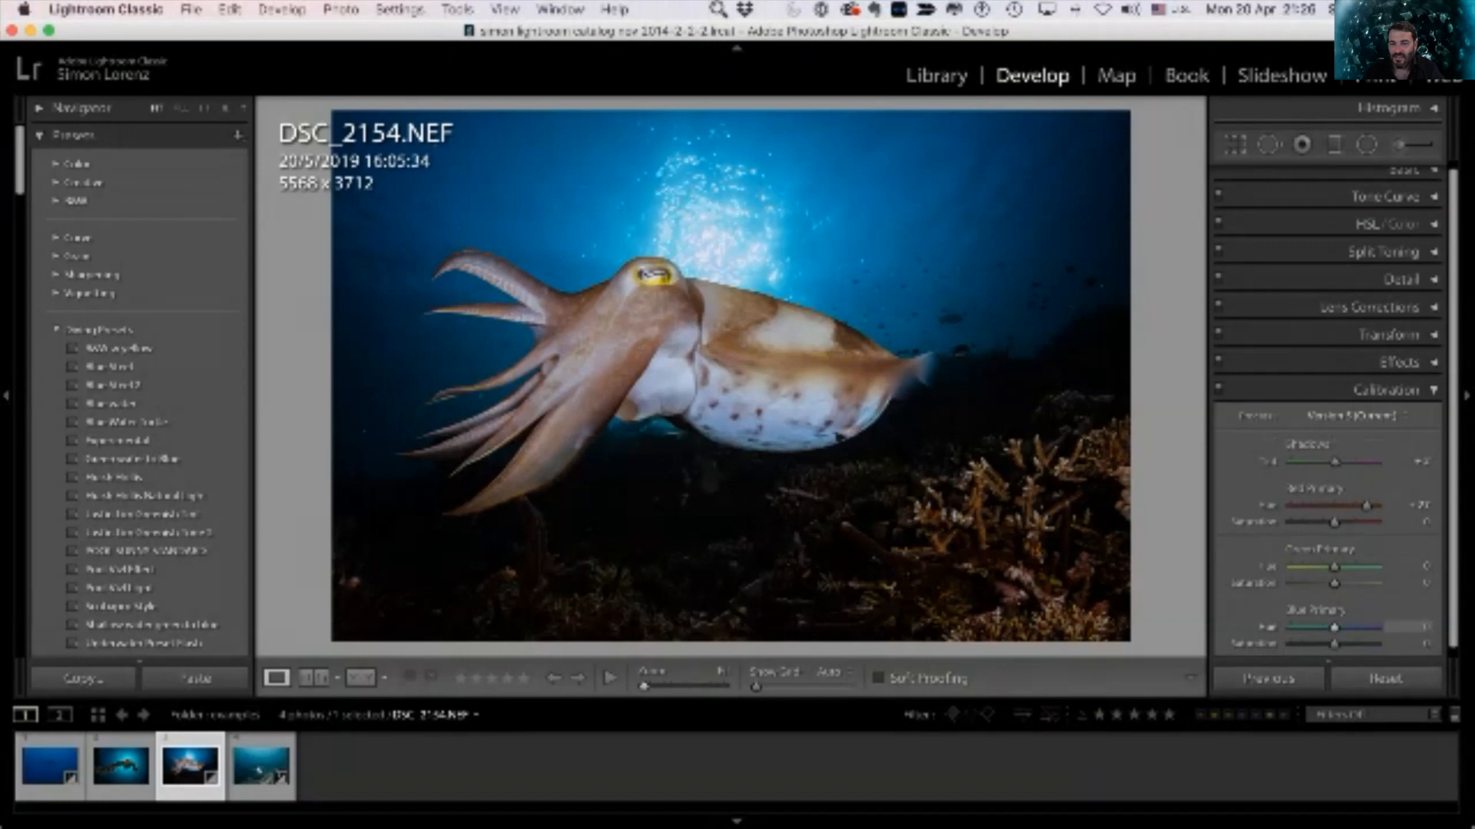
left_click_drag(1334, 627, 1345, 628)
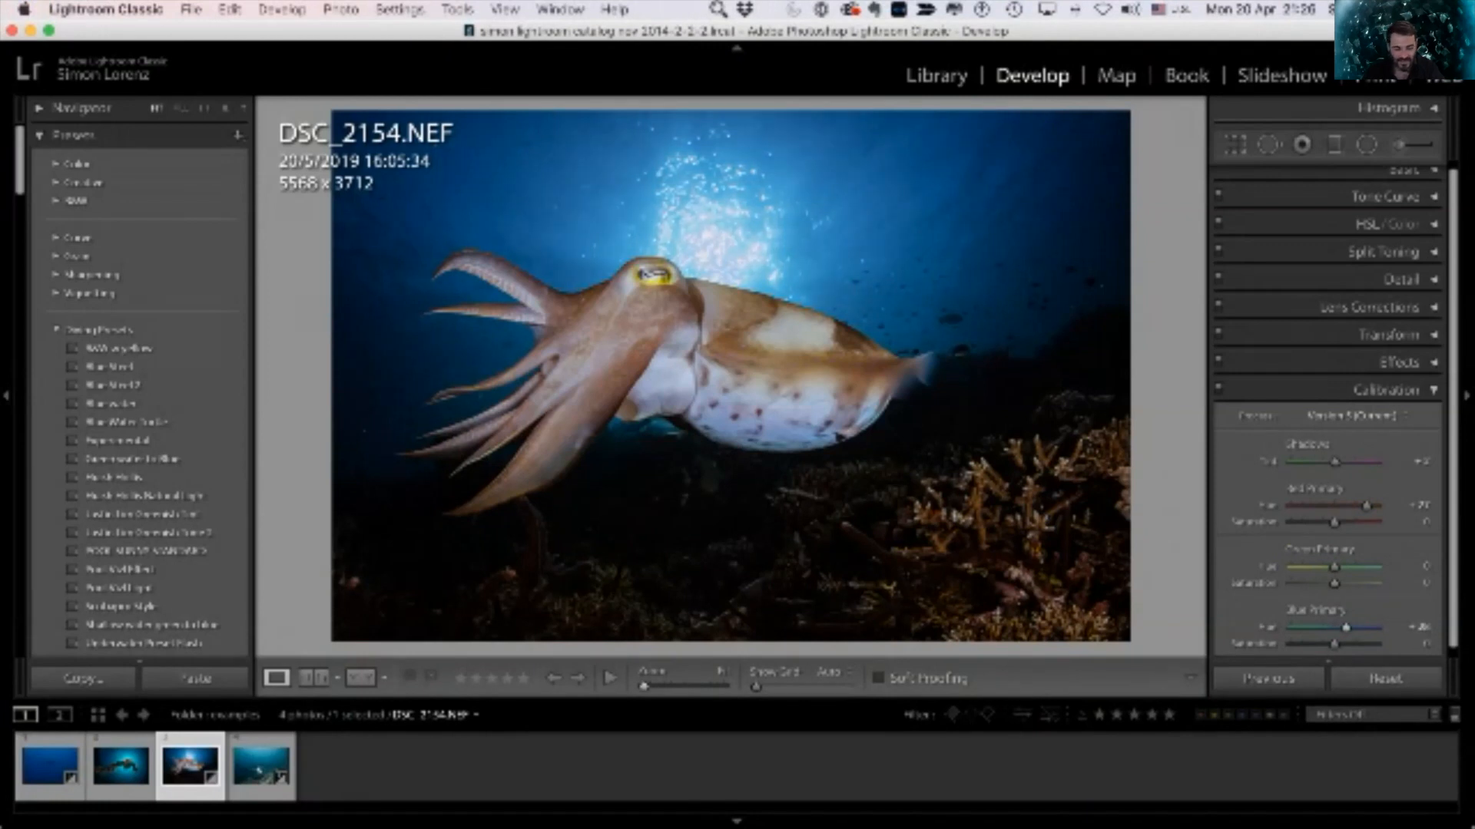
Step: Undo the last calibration changes to the blue primary hue, red primary hue and shadow tint
key("super+z")
key("super+z")
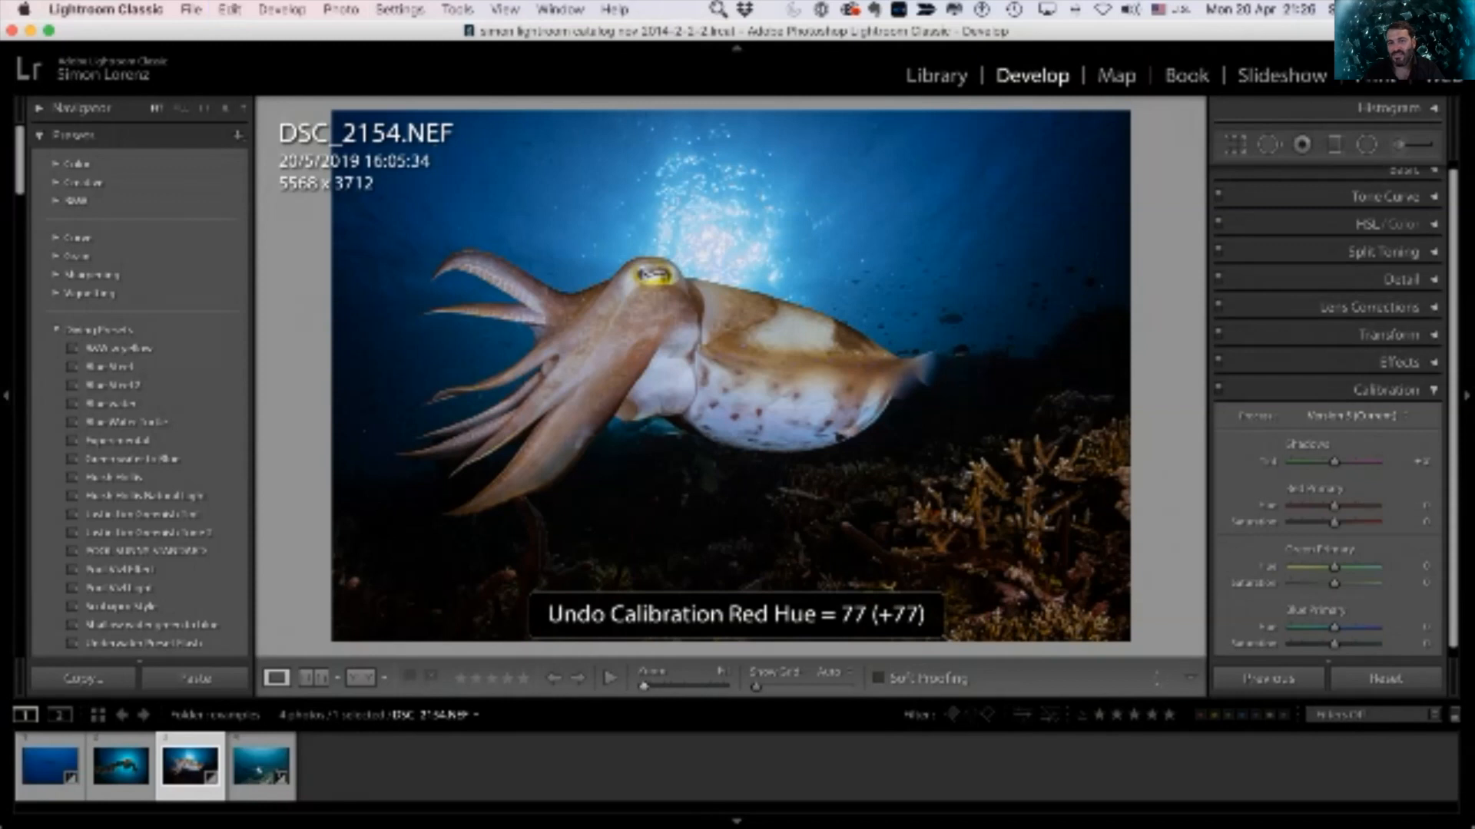
key("super+z")
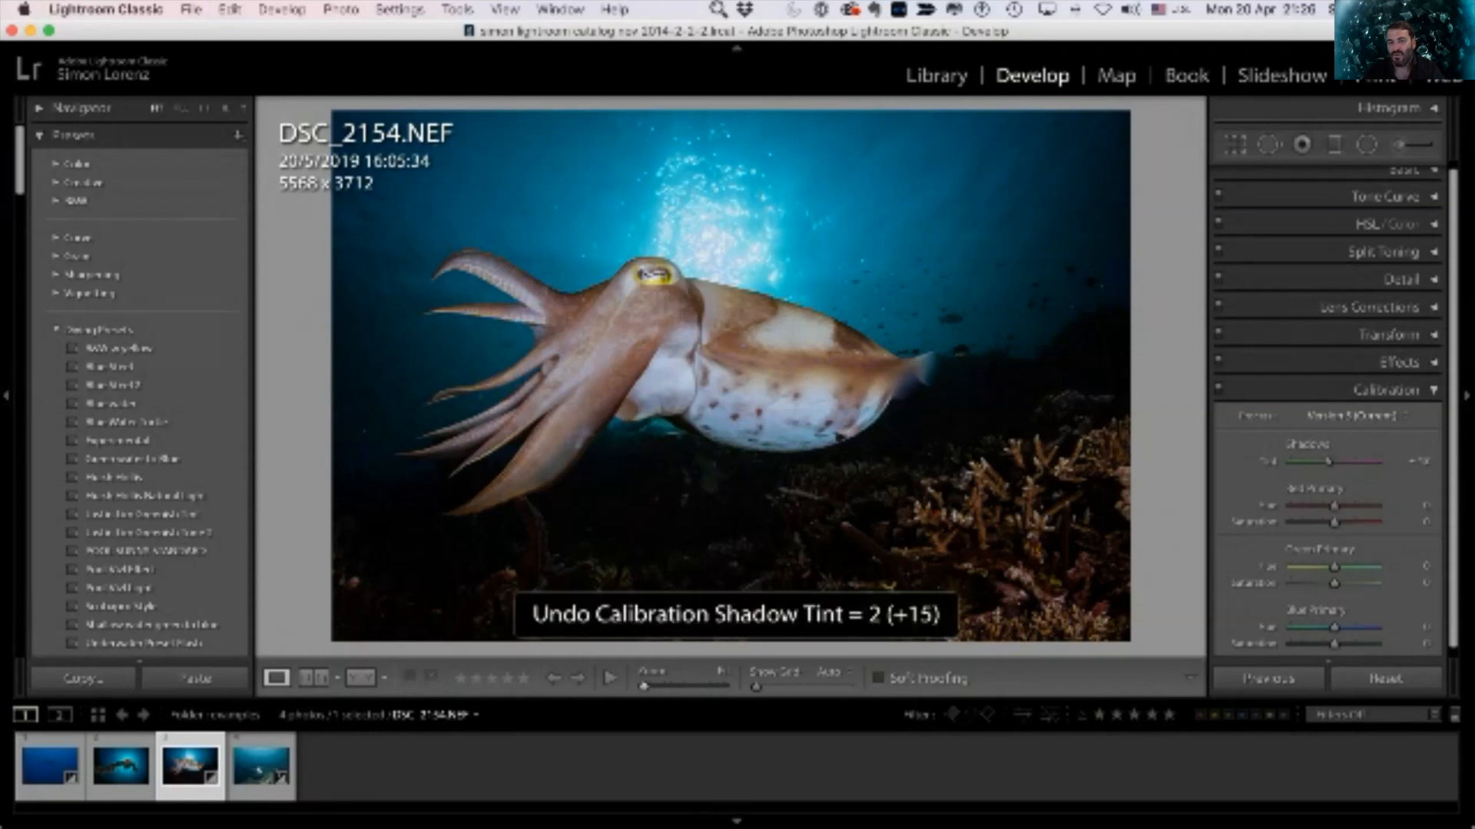
Step: Fine-tune the calibration shadow tint, raise the blue primary hue slightly, and collapse the Calibration settings
left_click_drag(1329, 461, 1328, 461)
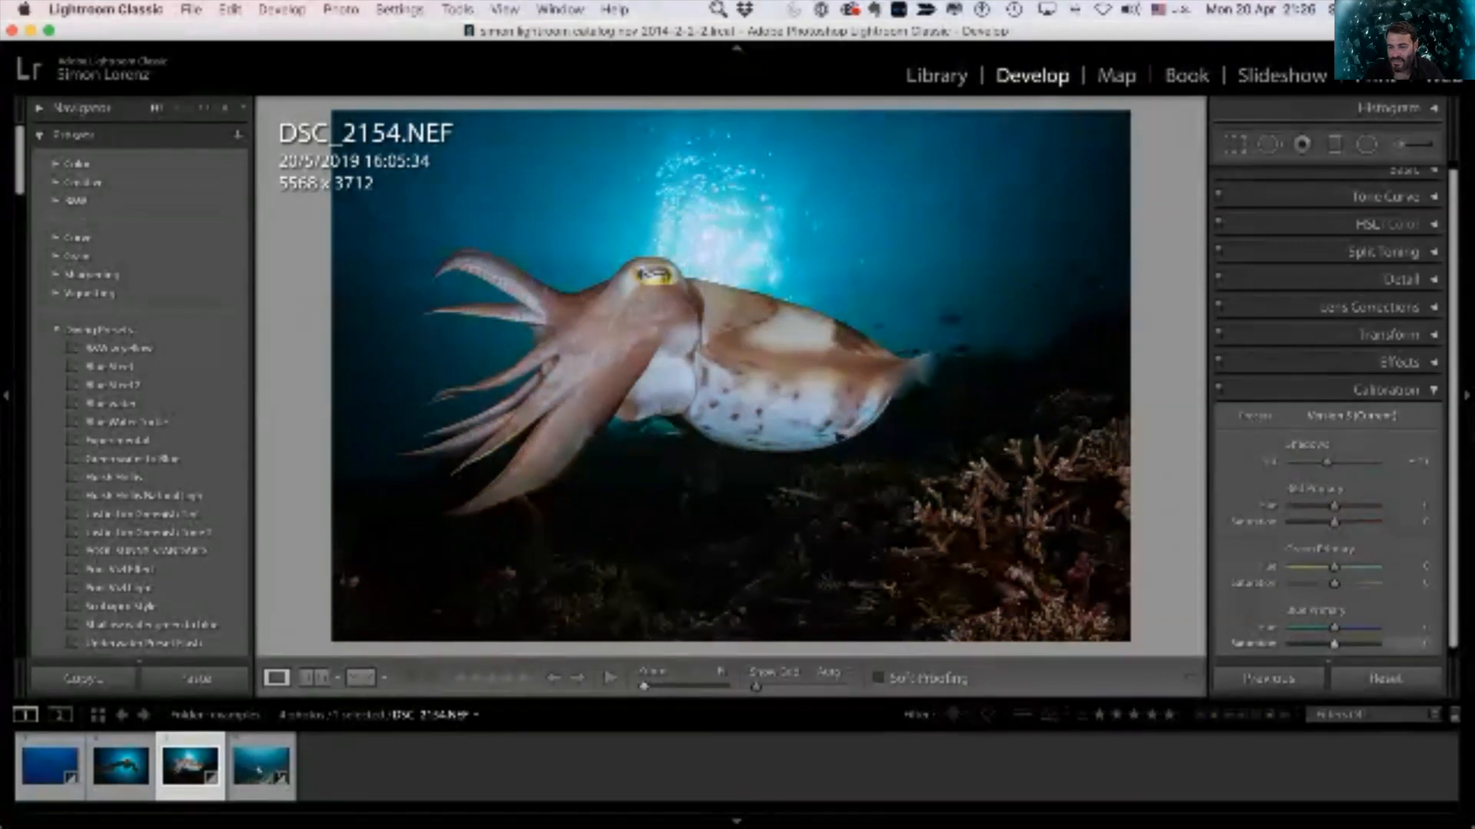
left_click_drag(1334, 628, 1350, 628)
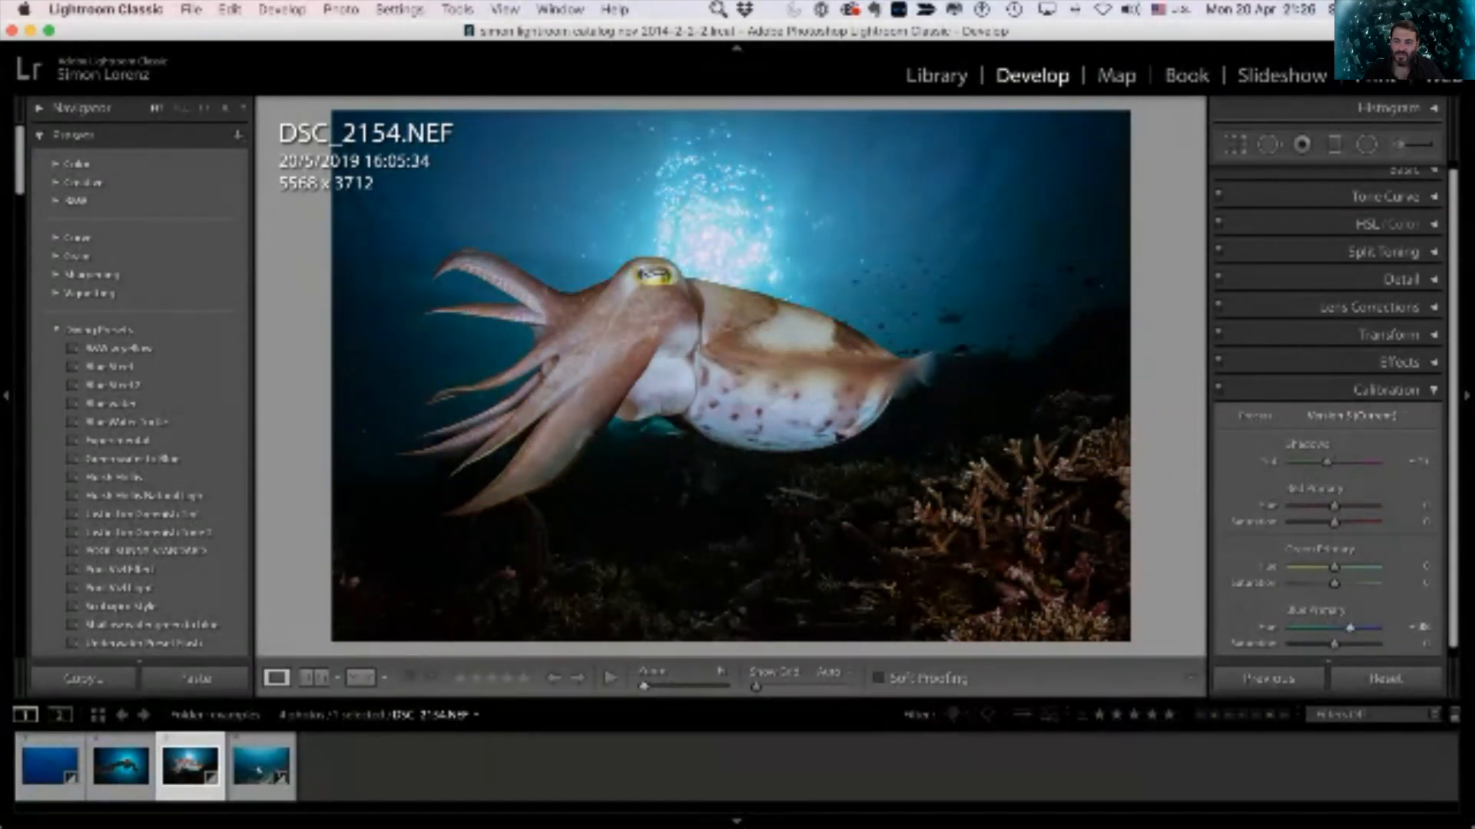
key("super+9")
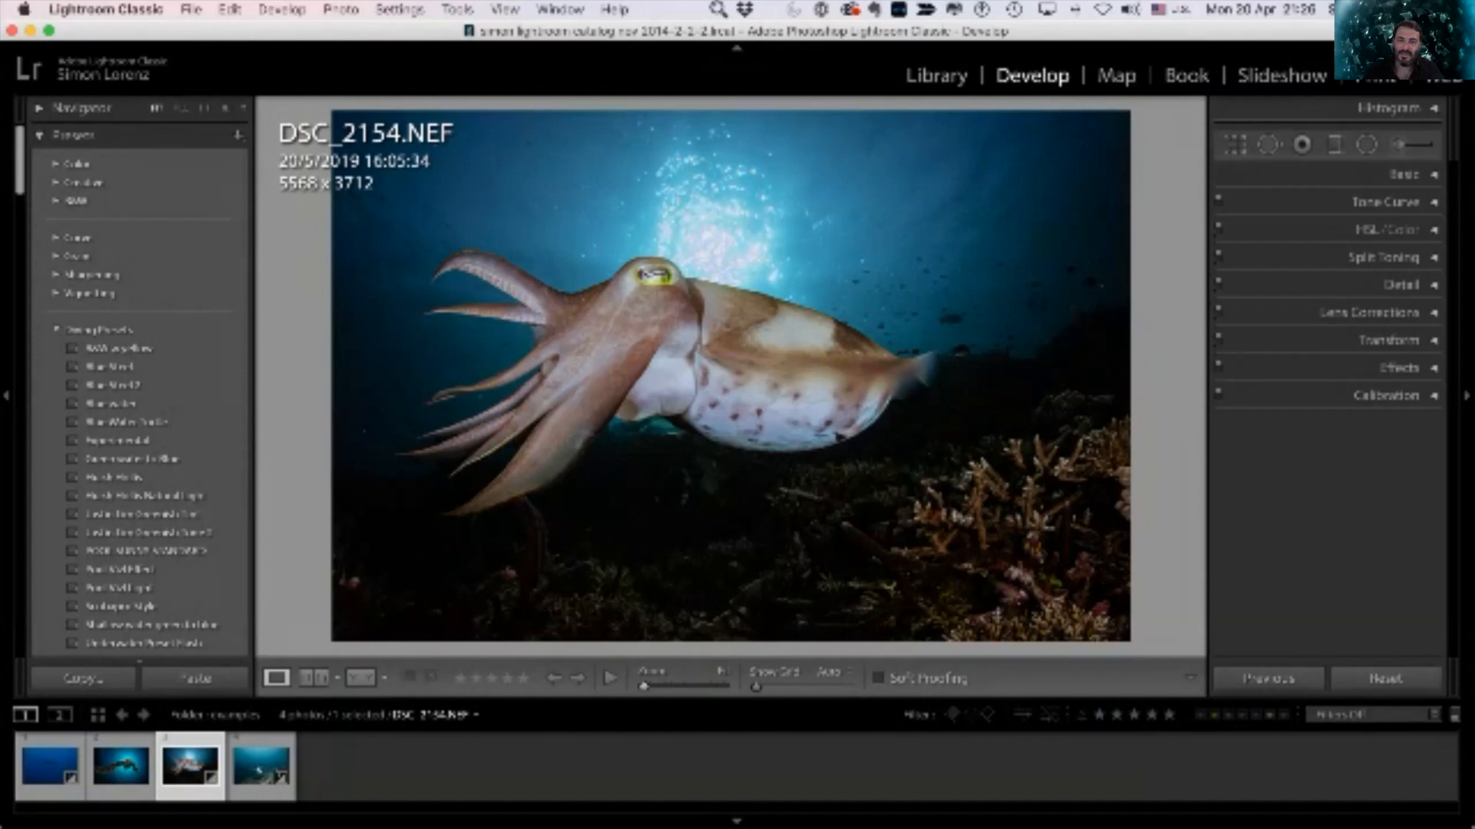
key("super+Tab")
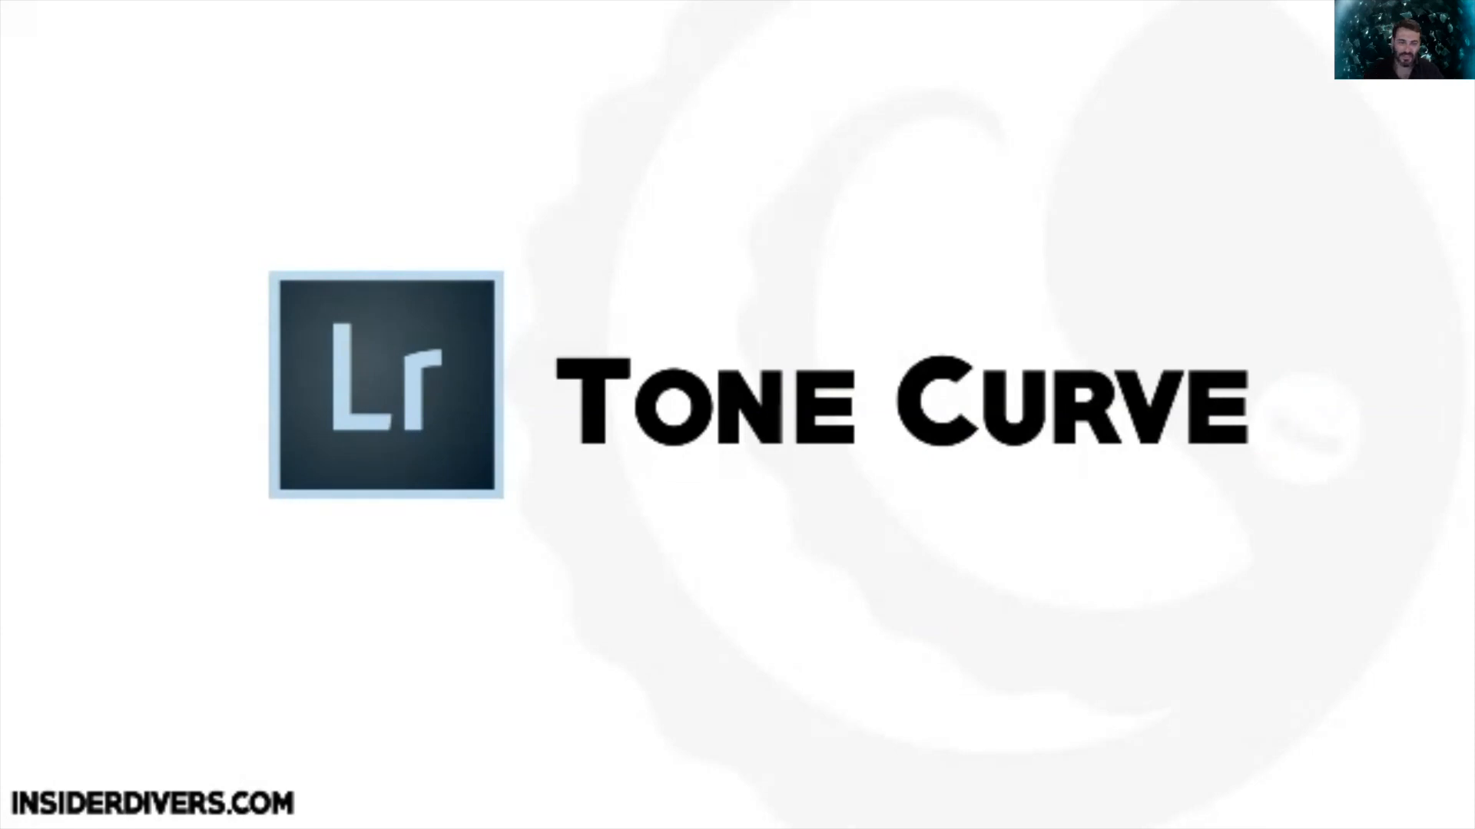
key("Right")
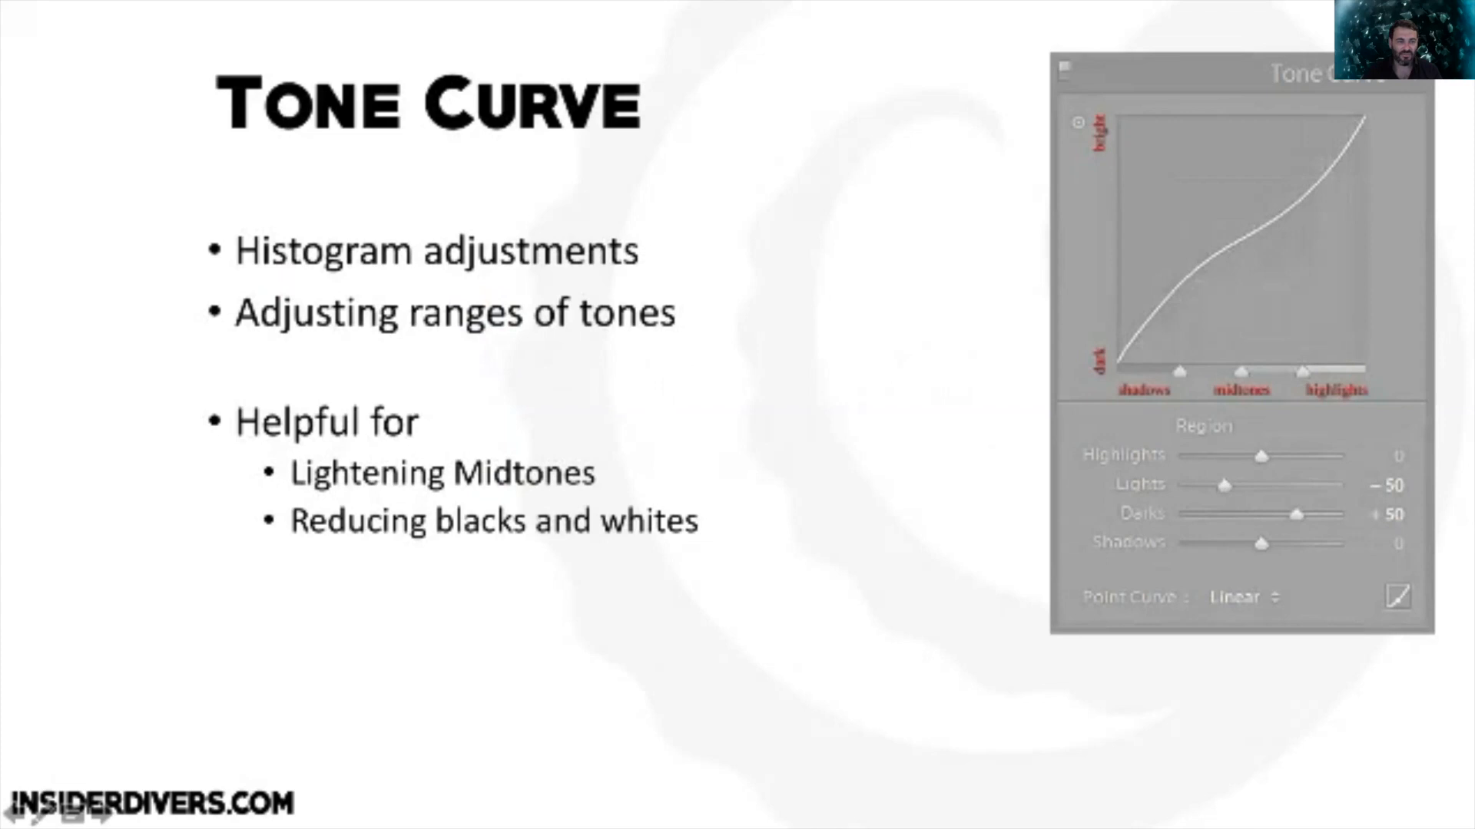
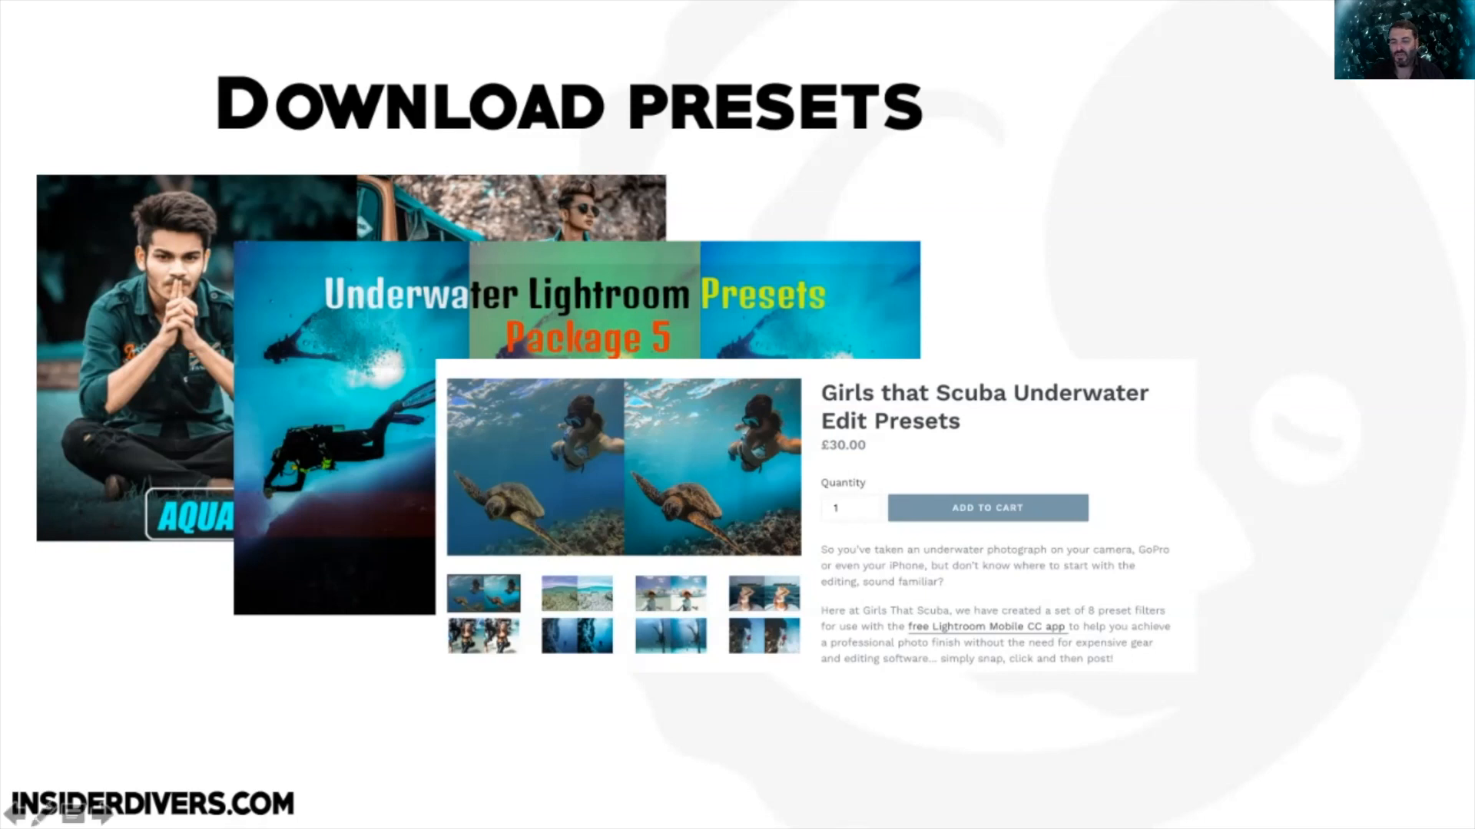
key("Right")
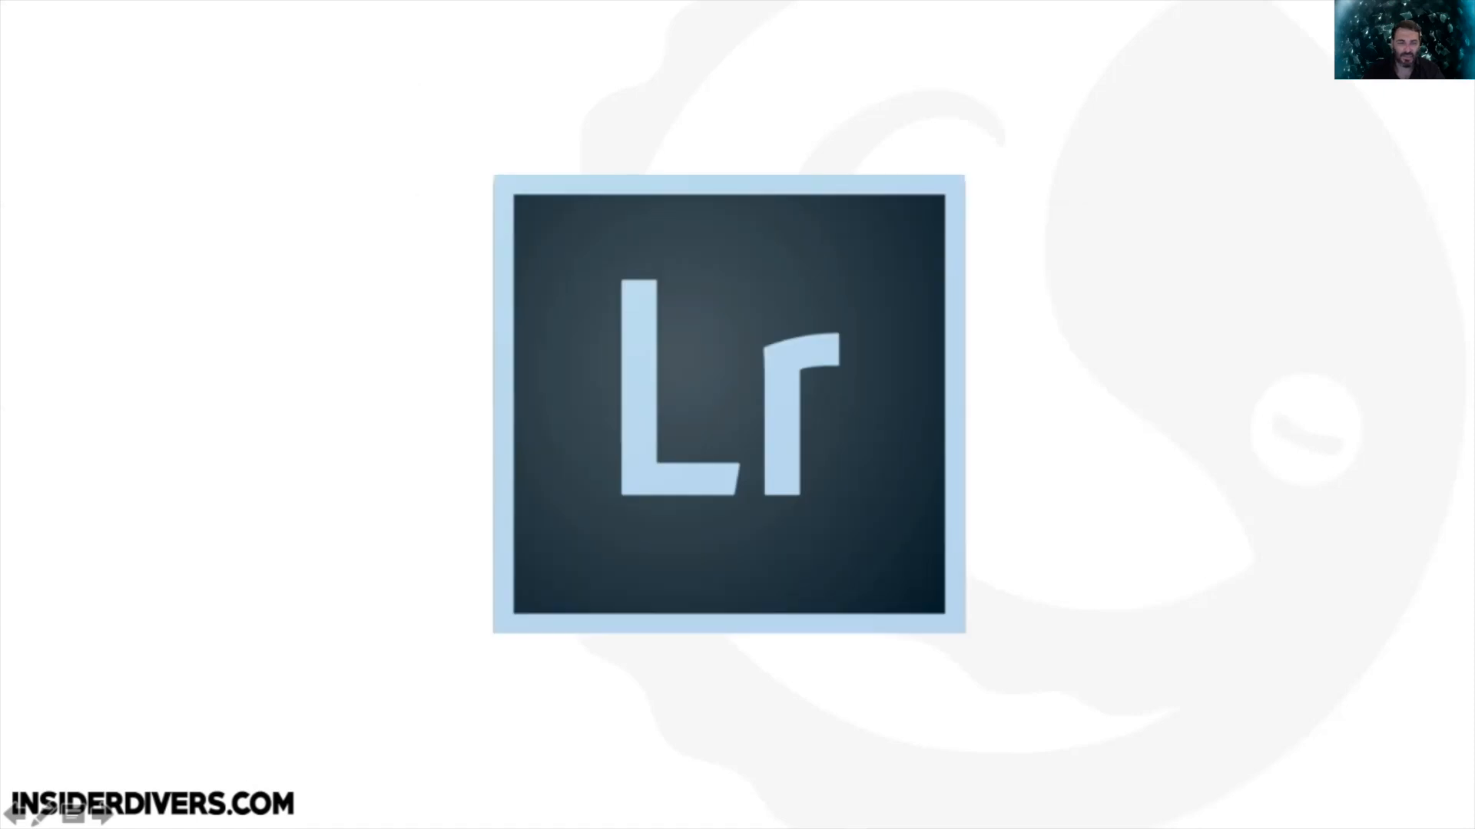
Step: Switch from the presentation back to Lightroom Classic with the cuttlefish photo
key("super+Tab")
key("super+Tab")
key("super+Tab")
key("super+Tab")
key("super+Tab")
key("super+Tab")
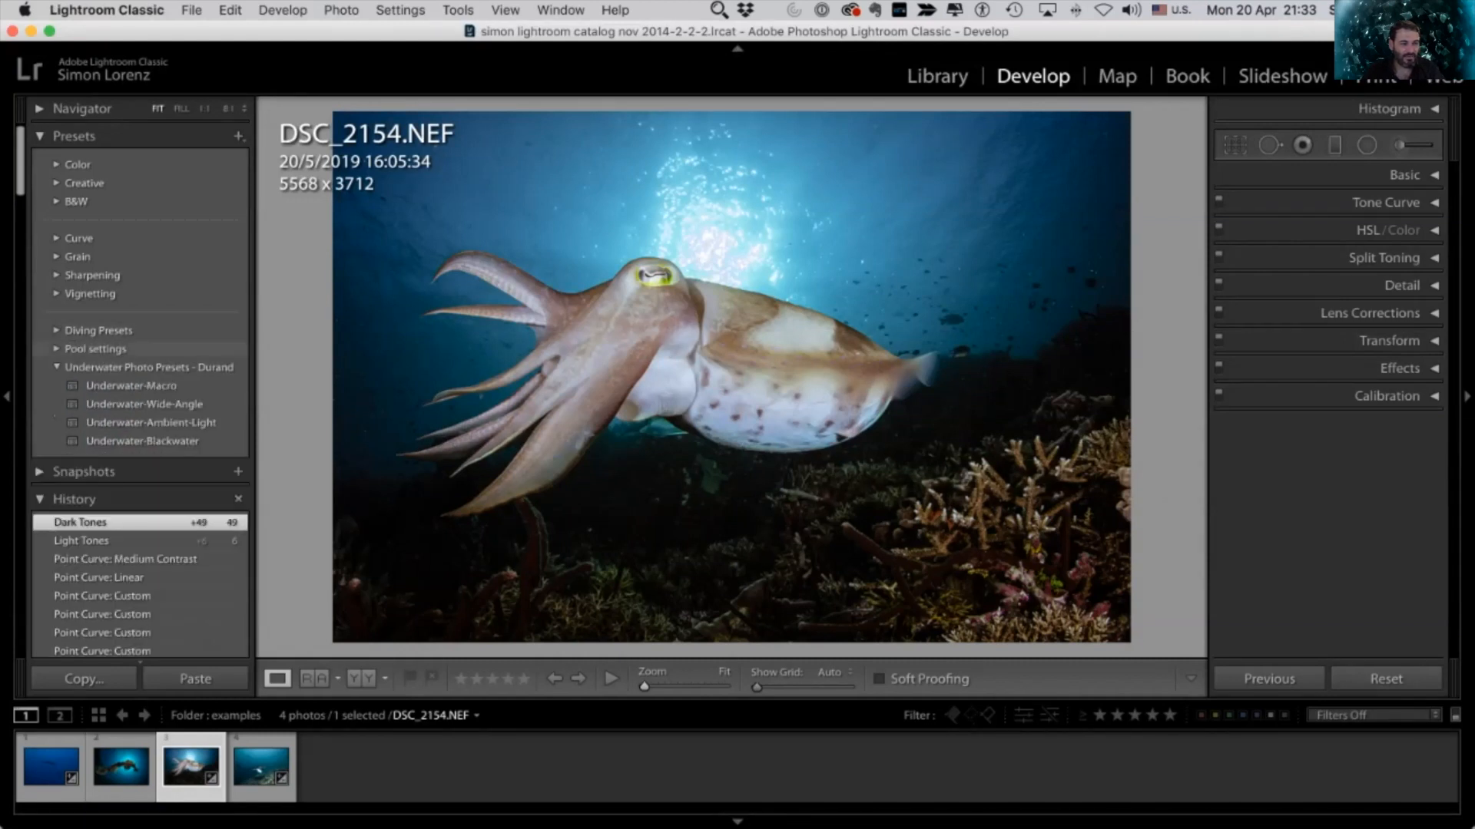
Step: Look through the Pool settings presets, and apply Blue Steel 2 from the Diving Presets to the cuttlefish photo
left_click(95, 349)
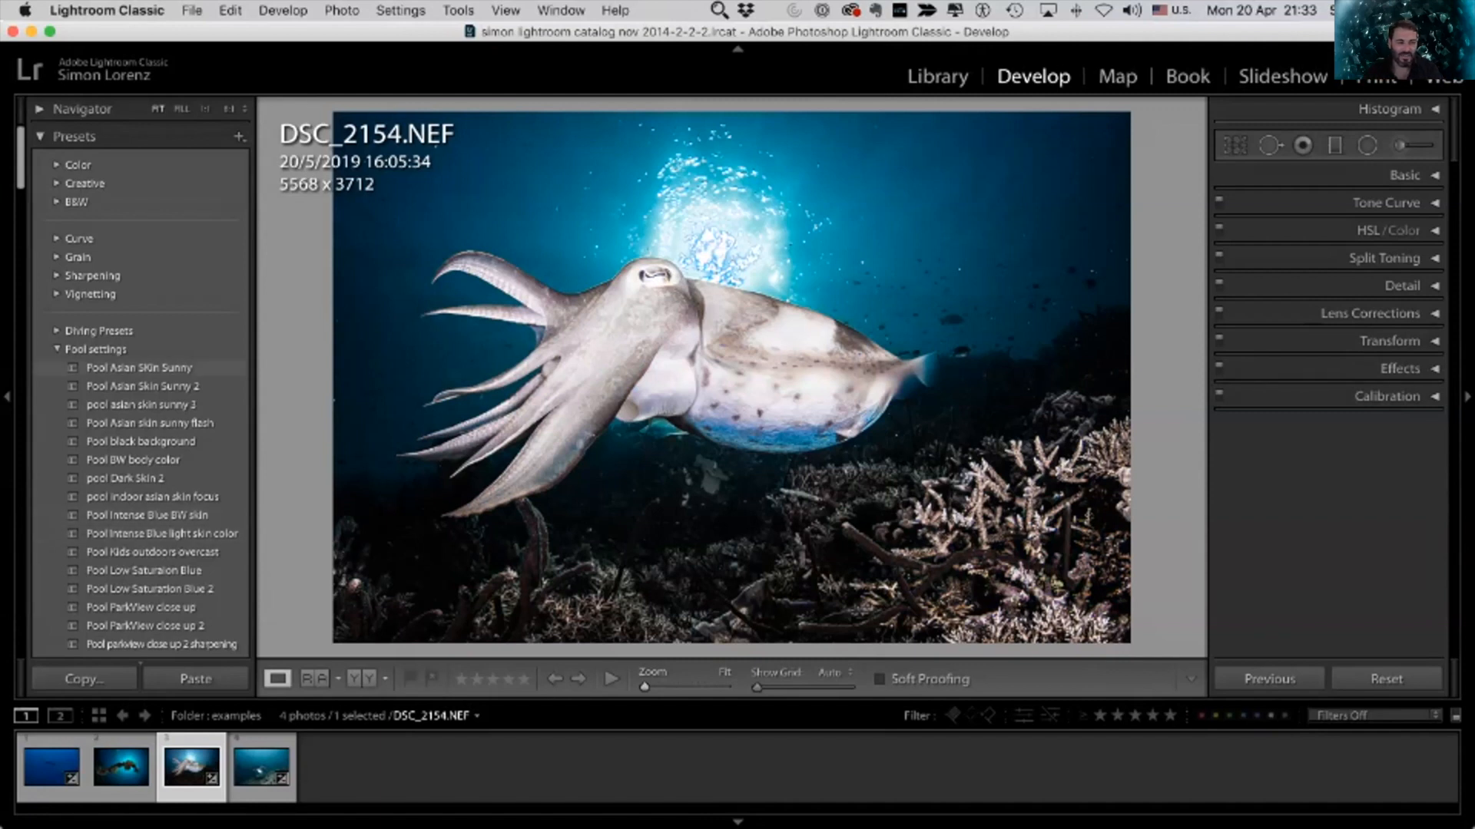
left_click(95, 349)
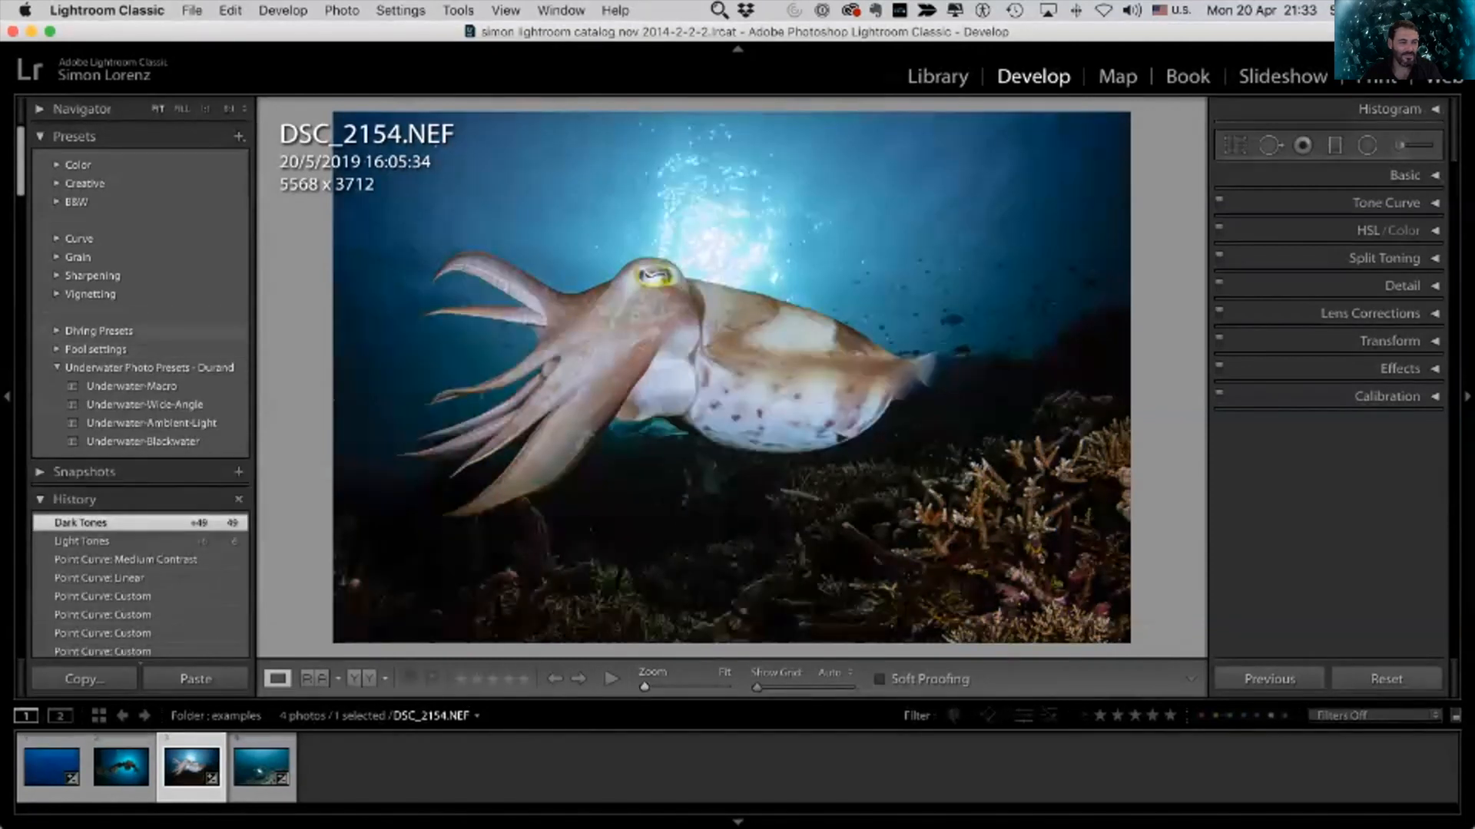
left_click(99, 330)
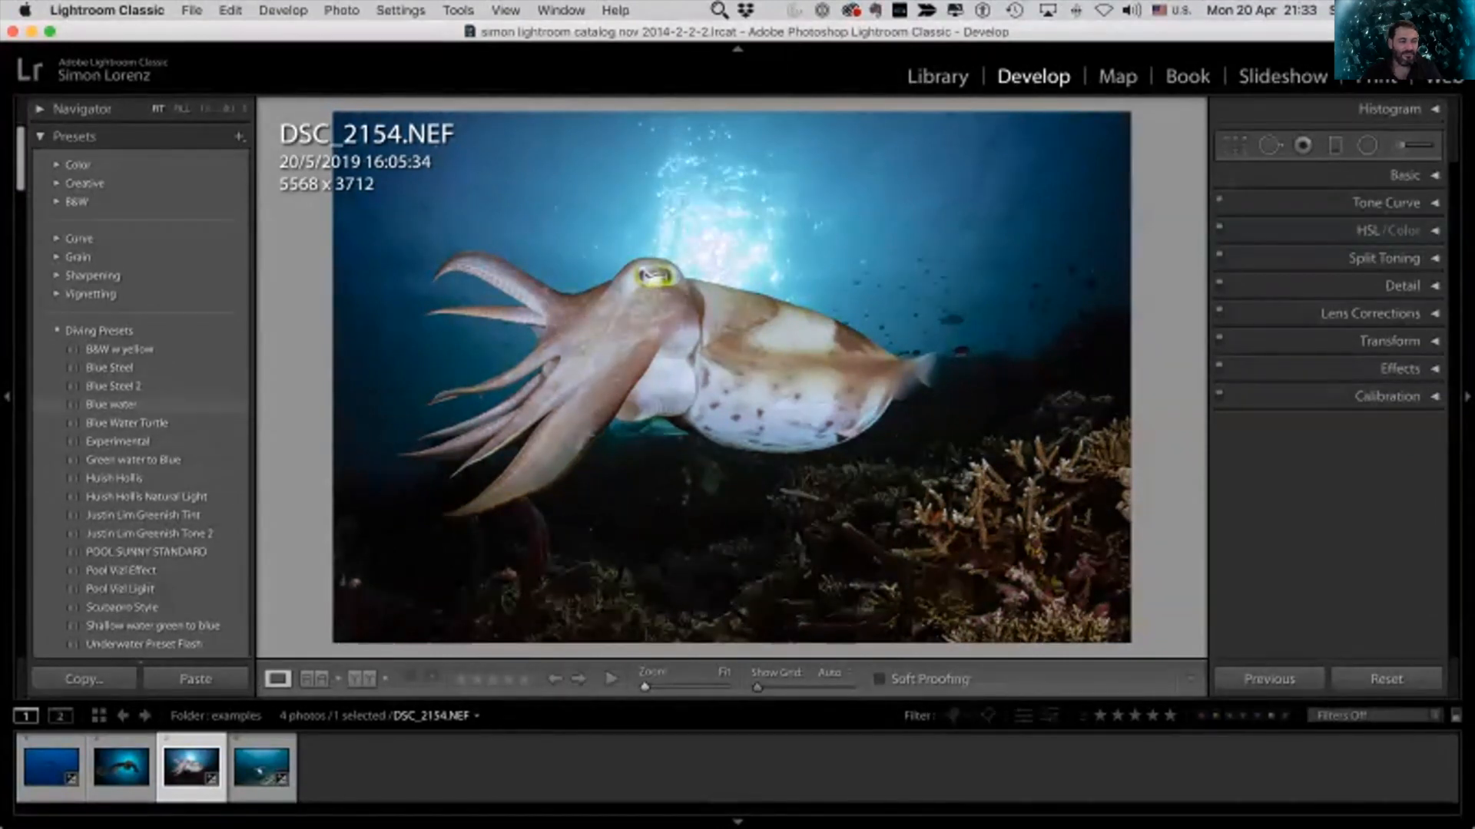
left_click(114, 386)
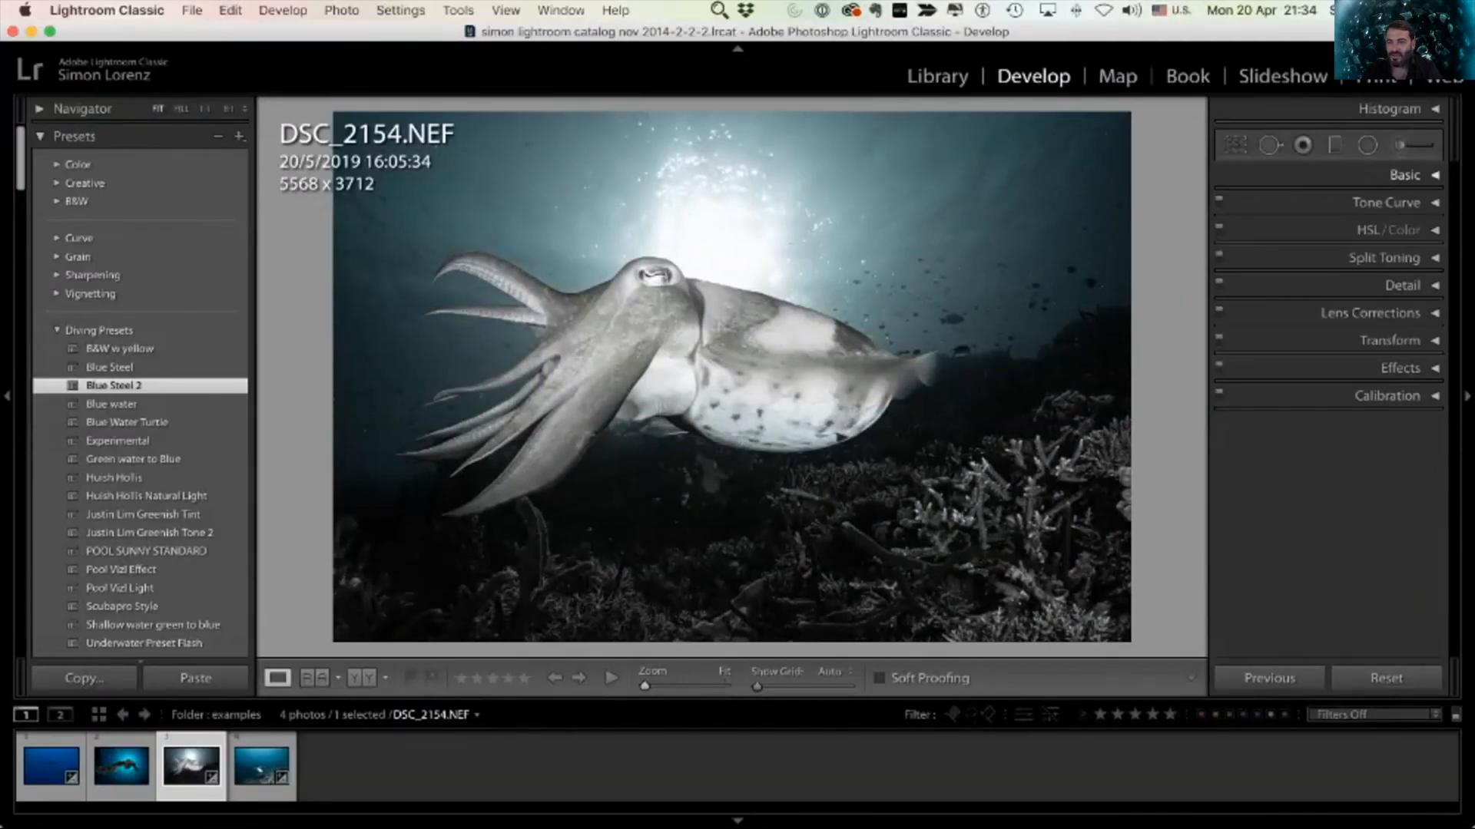
Step: Expand the Basic and HSL settings and show the saturation adjustments for all individual colors
left_click(1405, 175)
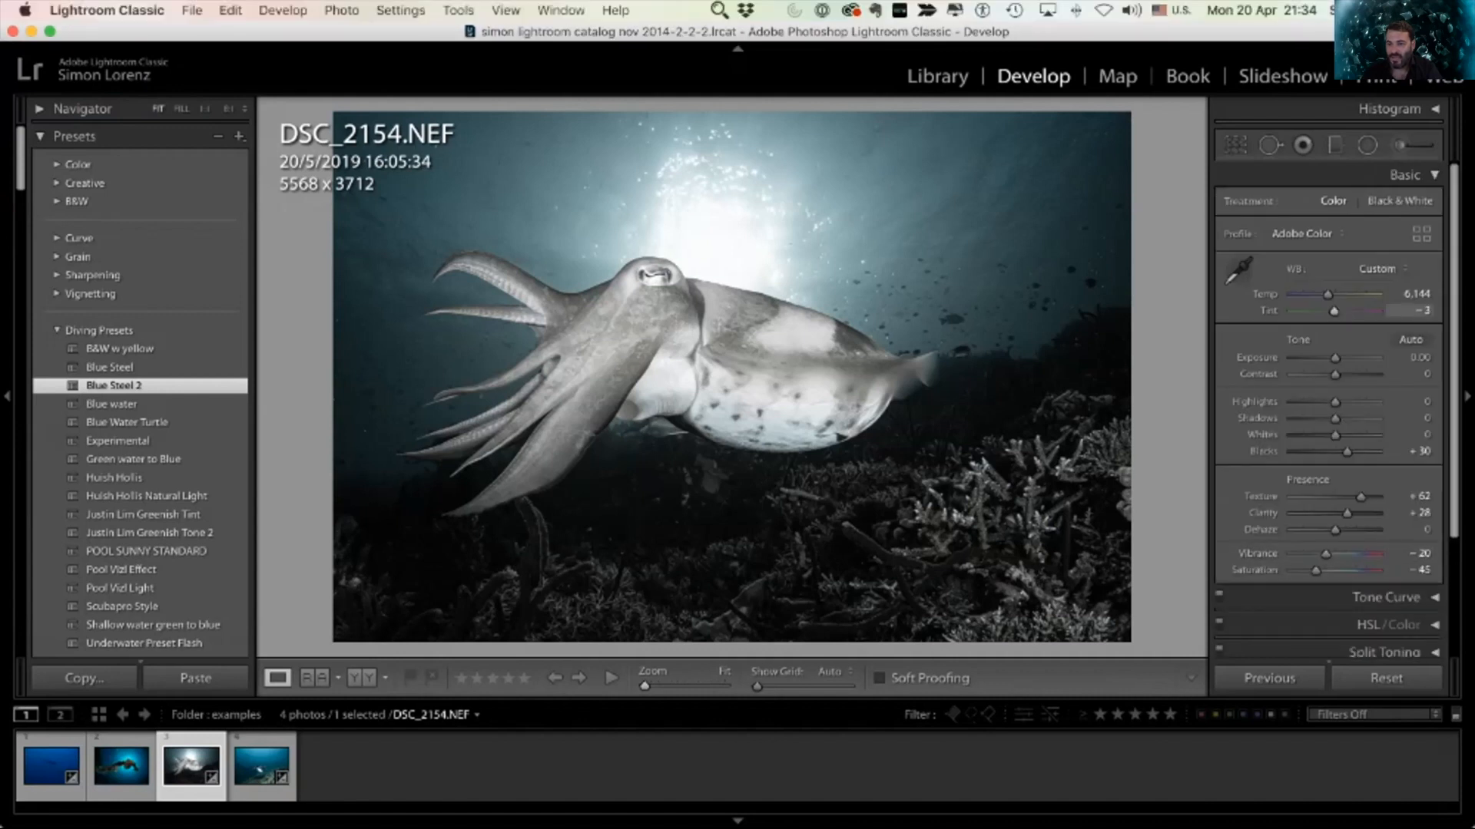
left_click(1388, 625)
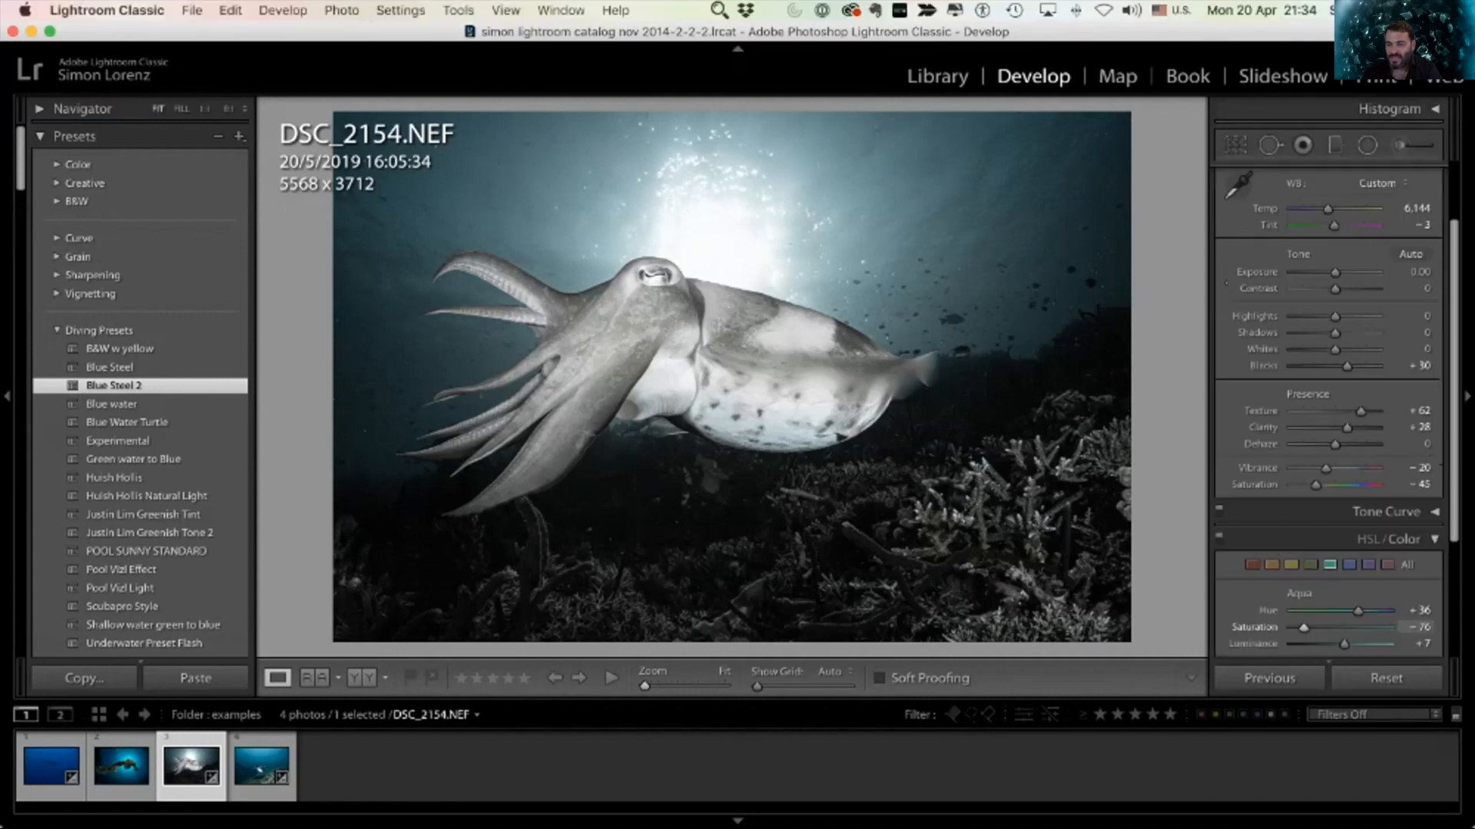
scroll(1329, 617, "down", 2)
scroll(1329, 617, "down", 2)
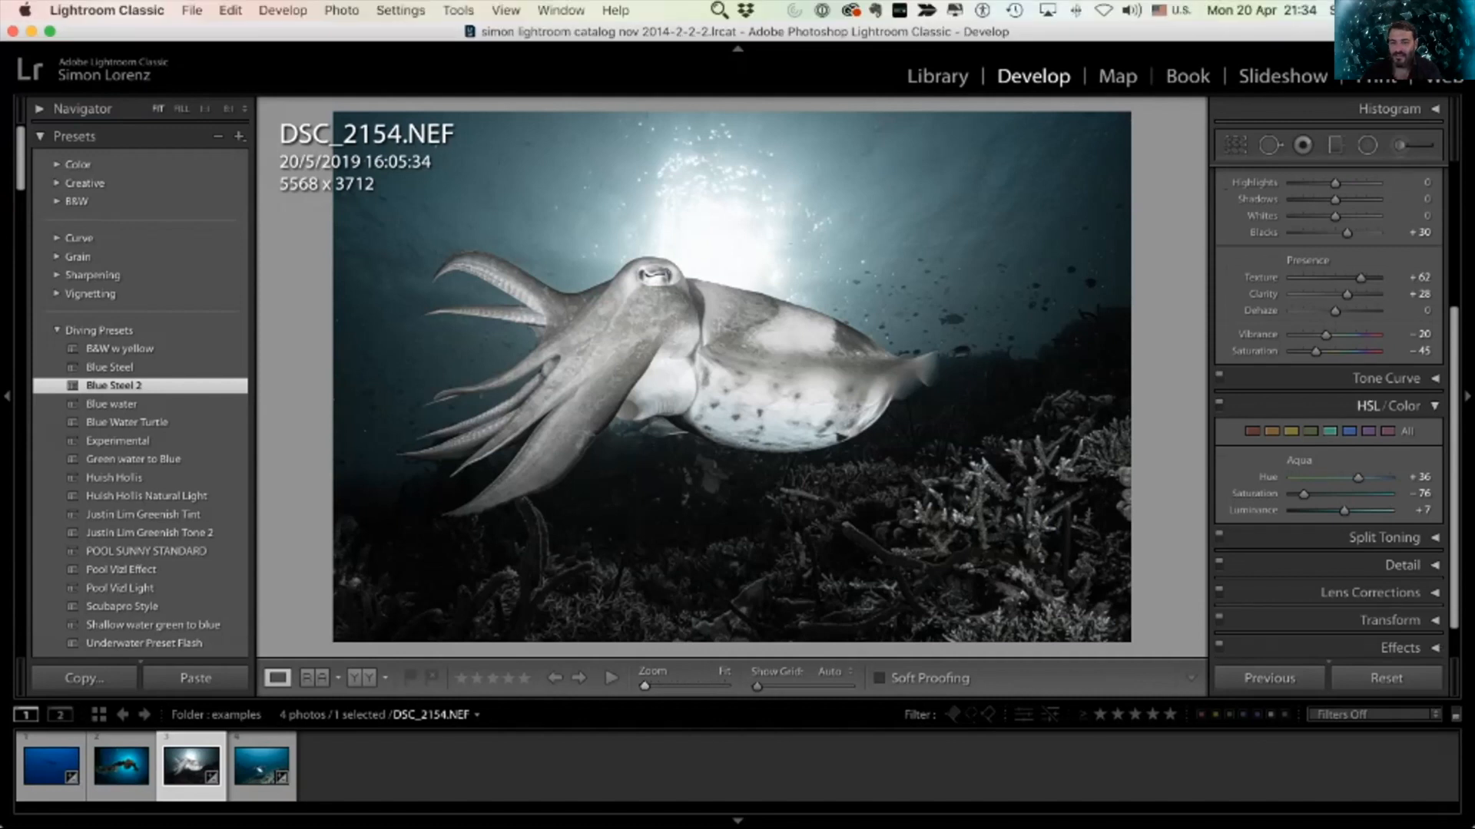
left_click(1368, 406)
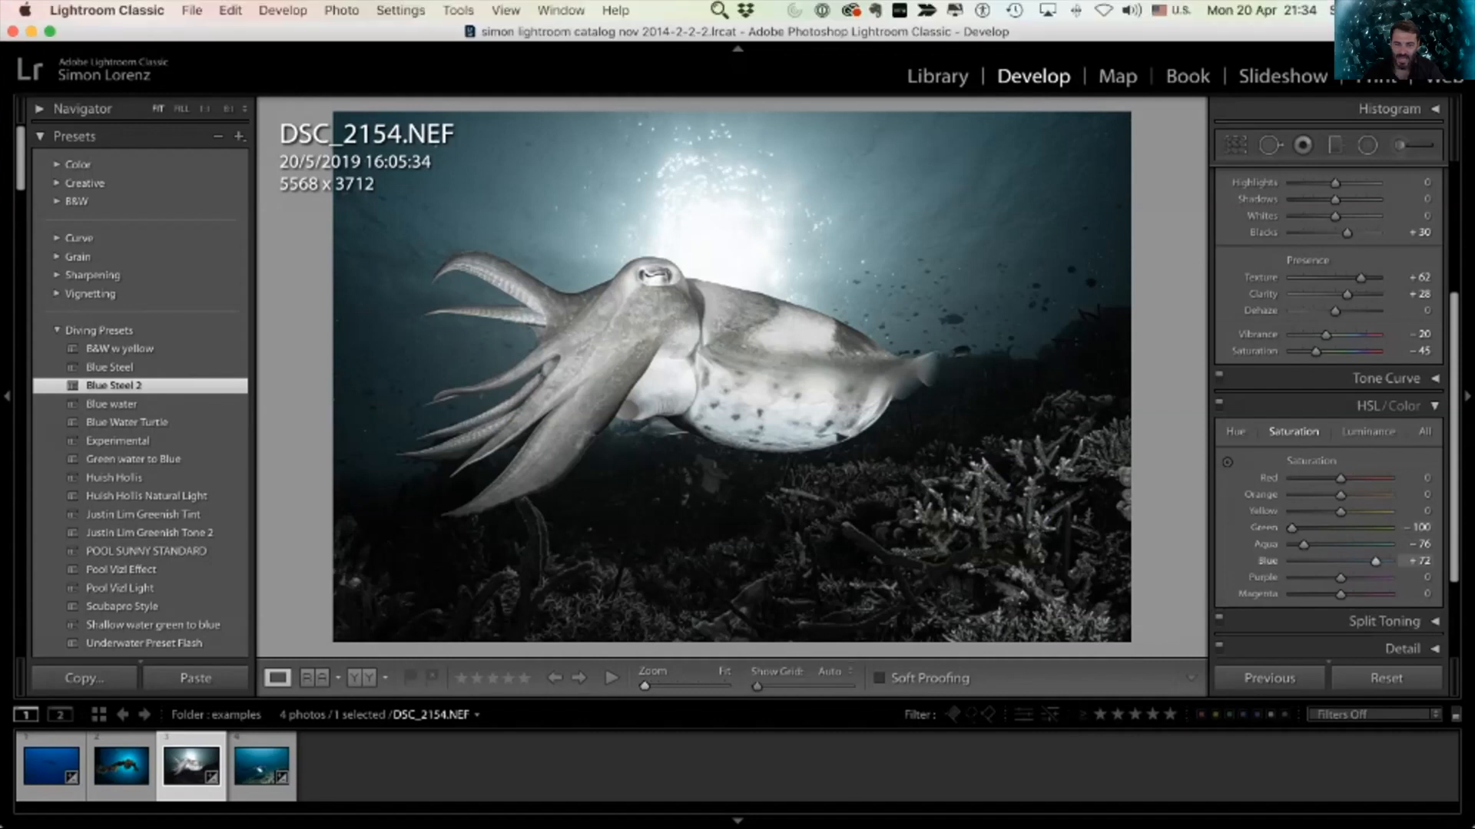
Step: Set HSL saturation to orange +98, green -72 and aqua -47, with vibrance +18 and overall saturation -20
left_click_drag(1292, 527, 1318, 544)
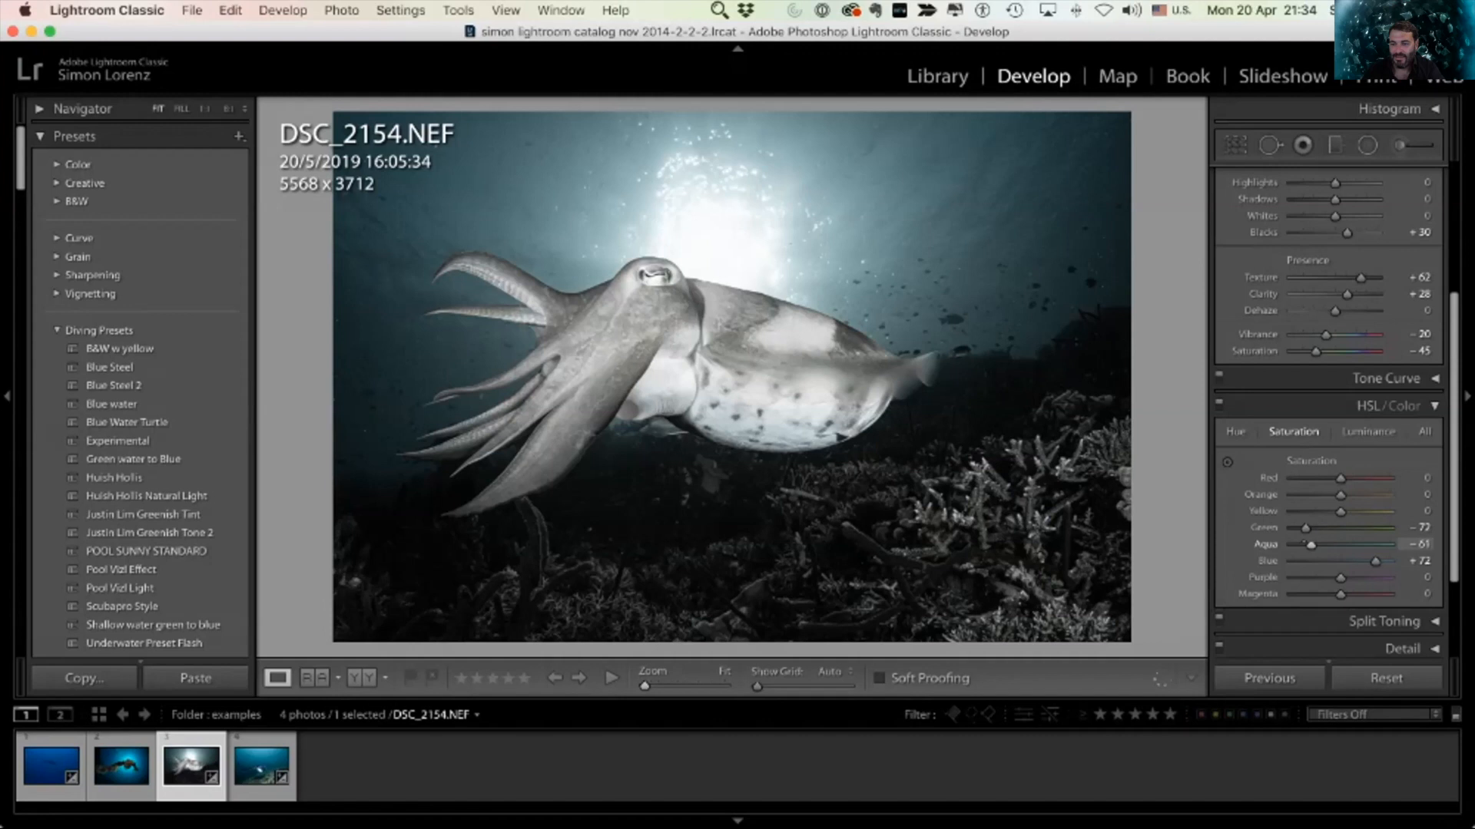
left_click_drag(1340, 494, 1388, 495)
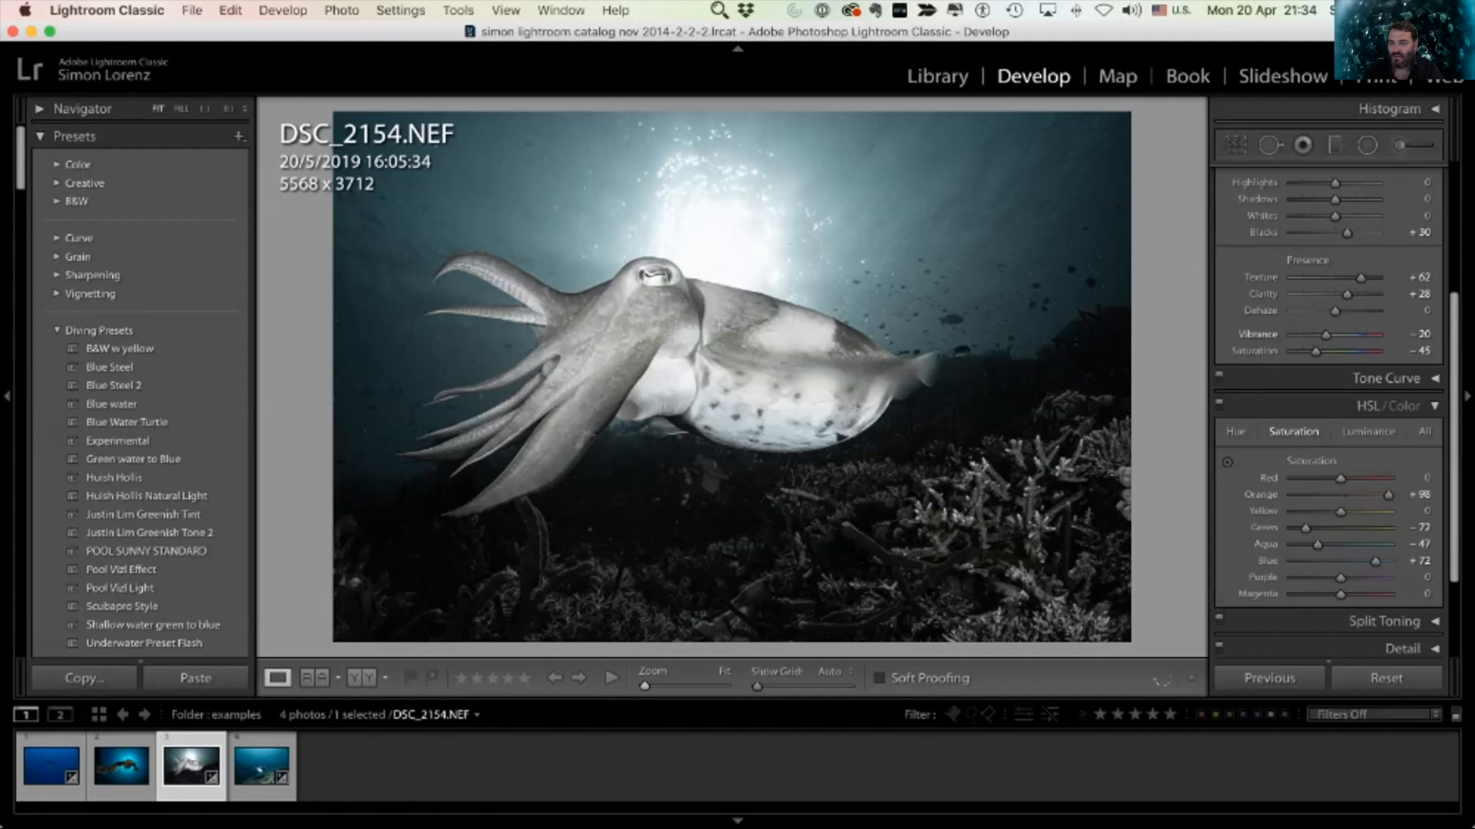
mouse_move(1326, 335)
left_mouse_down()
mouse_move(1343, 335)
mouse_move(1326, 351)
left_mouse_up()
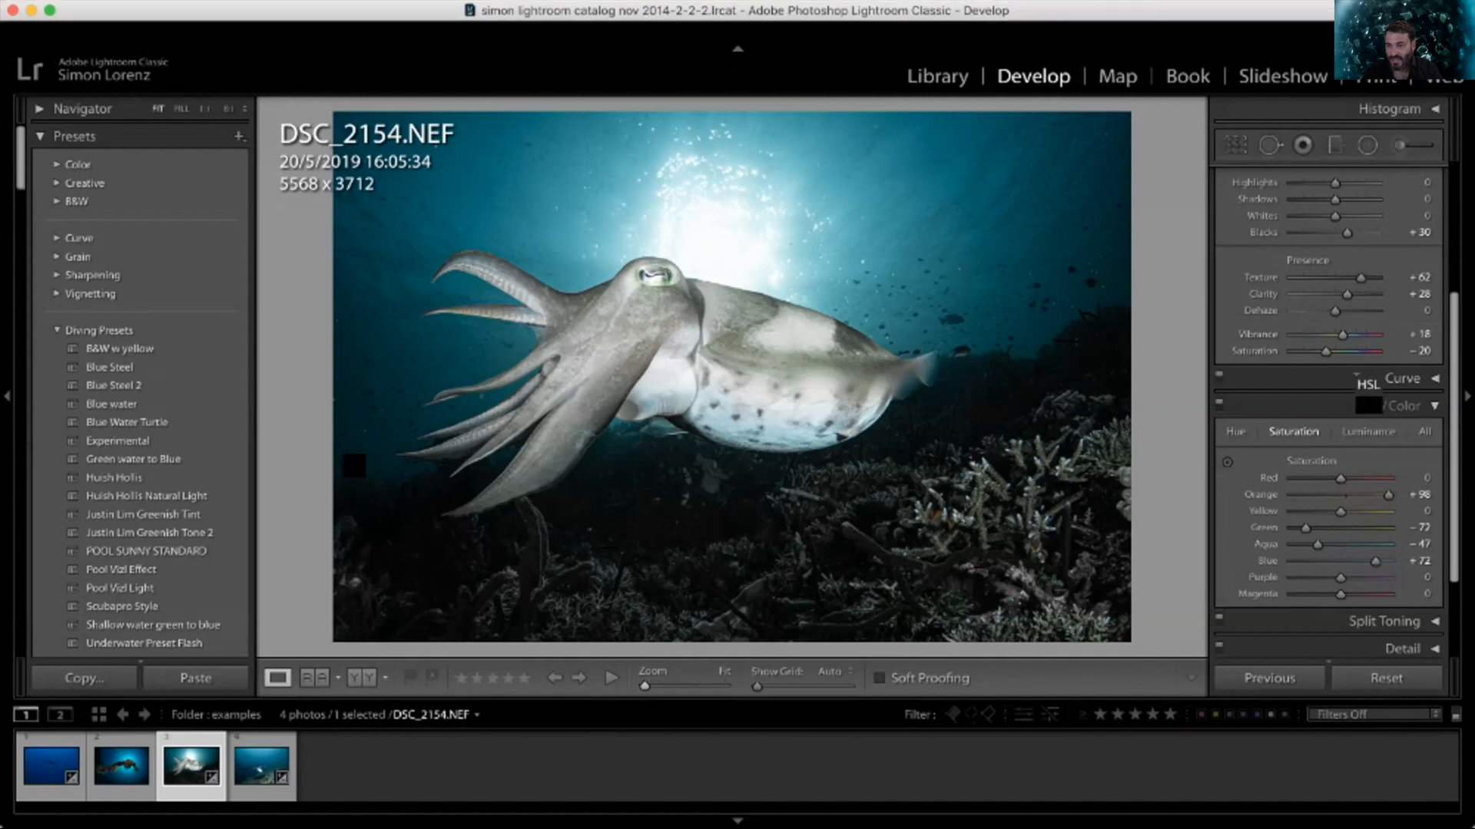
Step: Shift the HSL hues to orange -87, yellow -81 and green -95, with vibrance +54 and overall saturation +57
left_click(1235, 431)
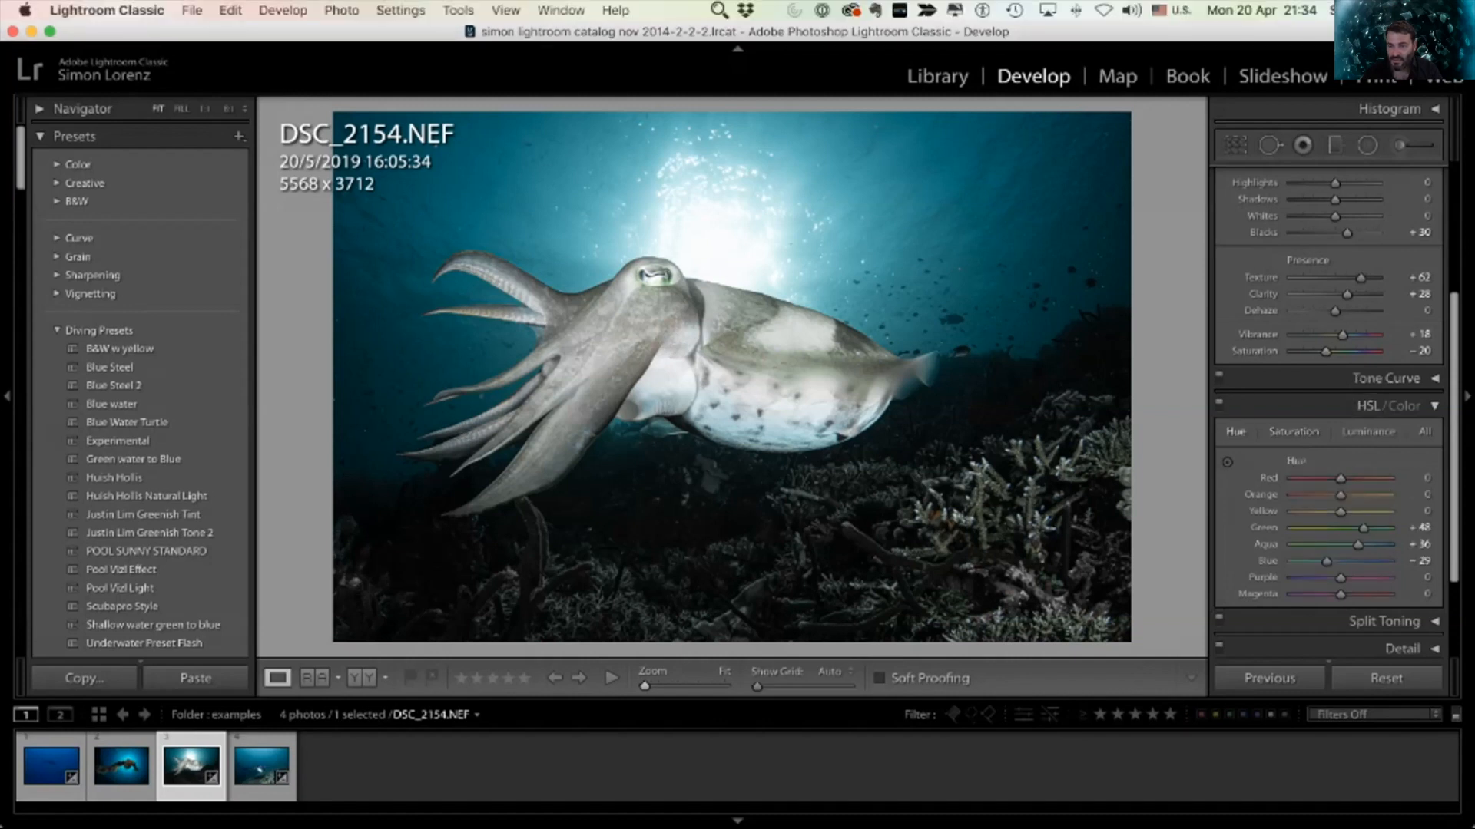
left_click_drag(1363, 528, 1294, 527)
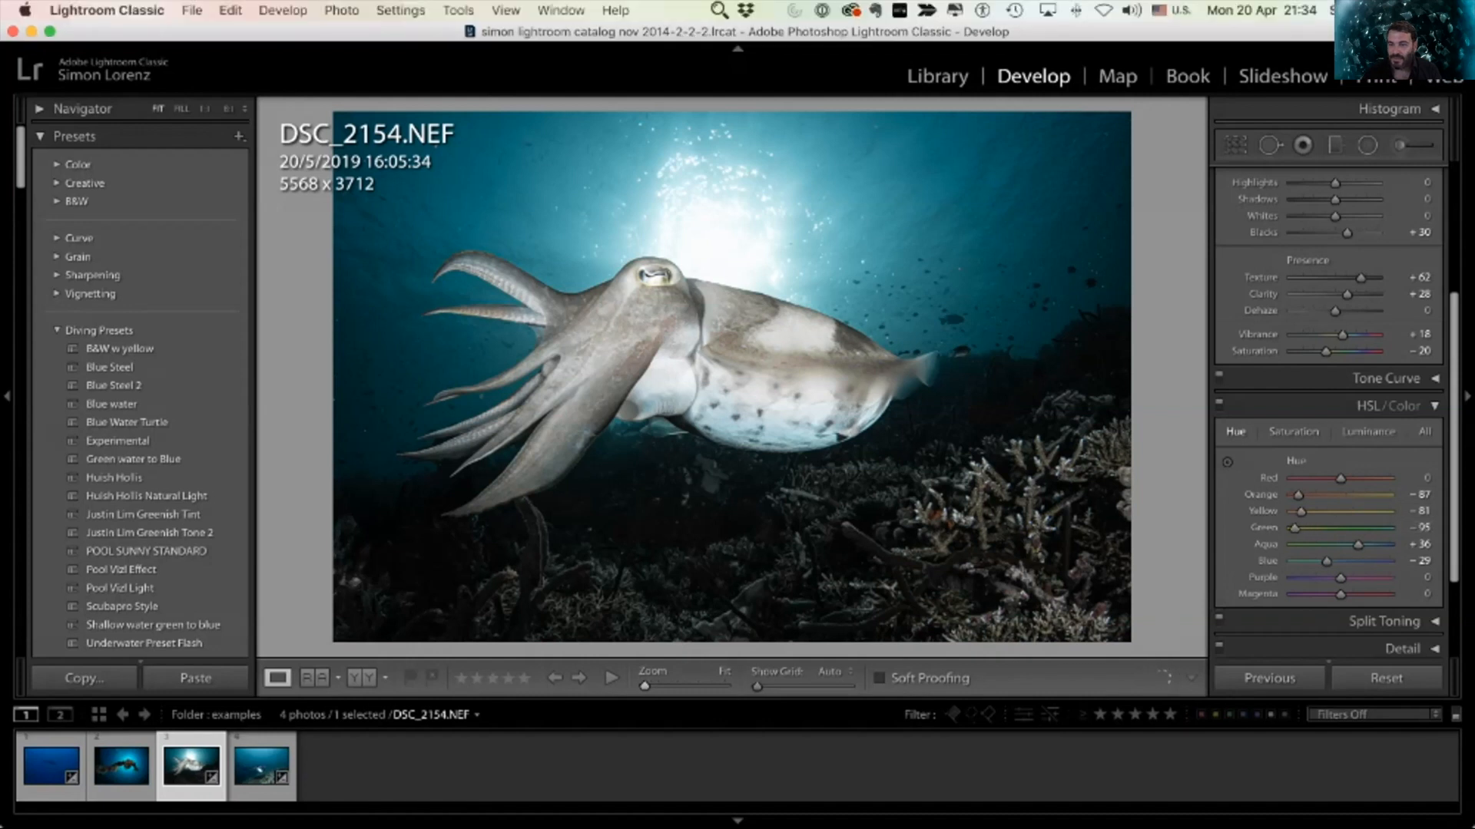
left_click_drag(1325, 351, 1357, 335)
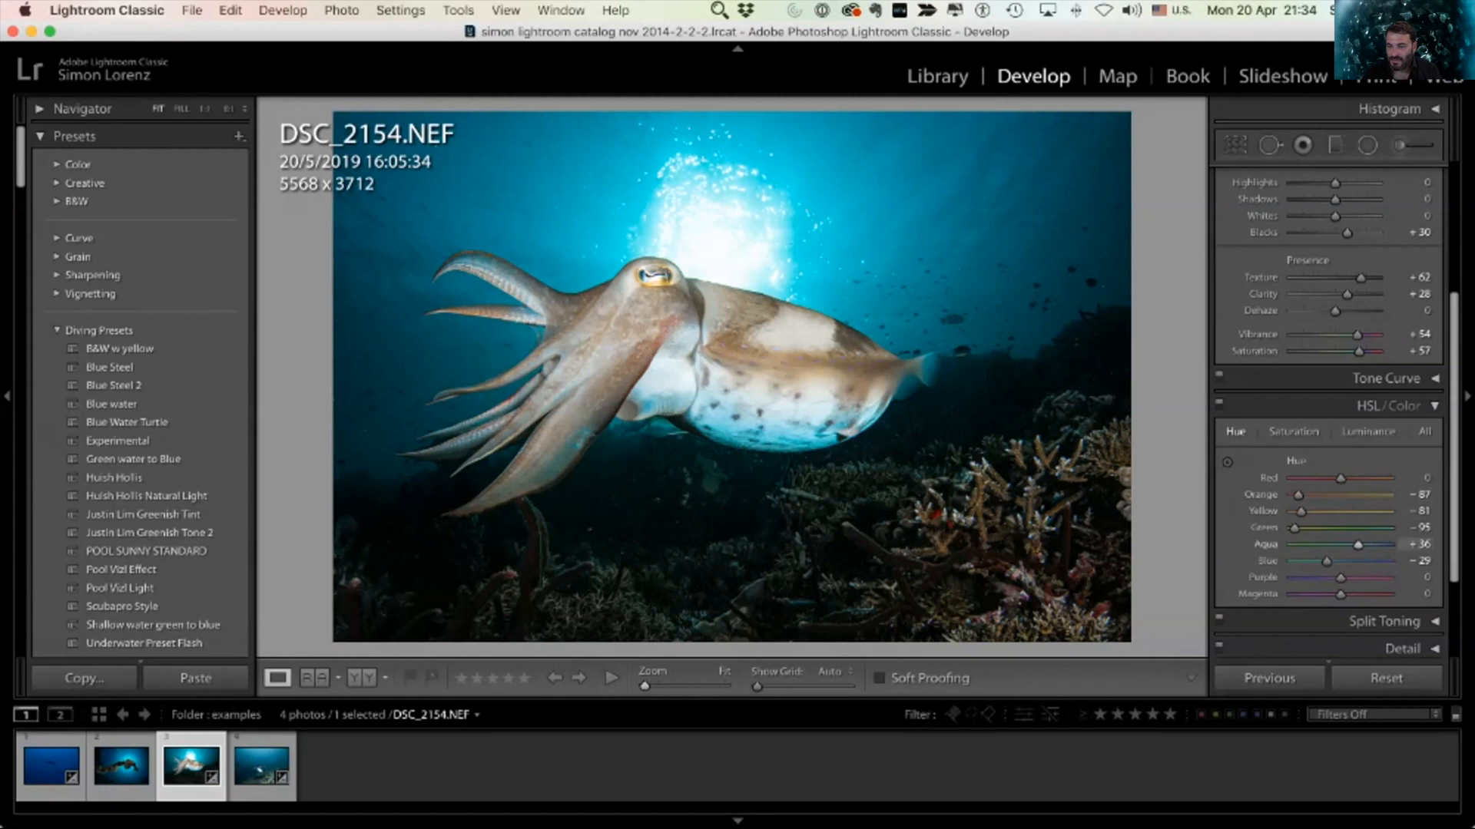
Step: Set HSL saturation to blue -83, aqua -96, green -97, yellow +95 and orange +54 for a near-monochrome look with orange
left_click(1293, 432)
left_click_drag(1375, 562, 1292, 511)
mouse_move(1388, 495)
left_mouse_down()
mouse_move(1291, 495)
mouse_move(1365, 495)
mouse_move(1387, 511)
left_mouse_up()
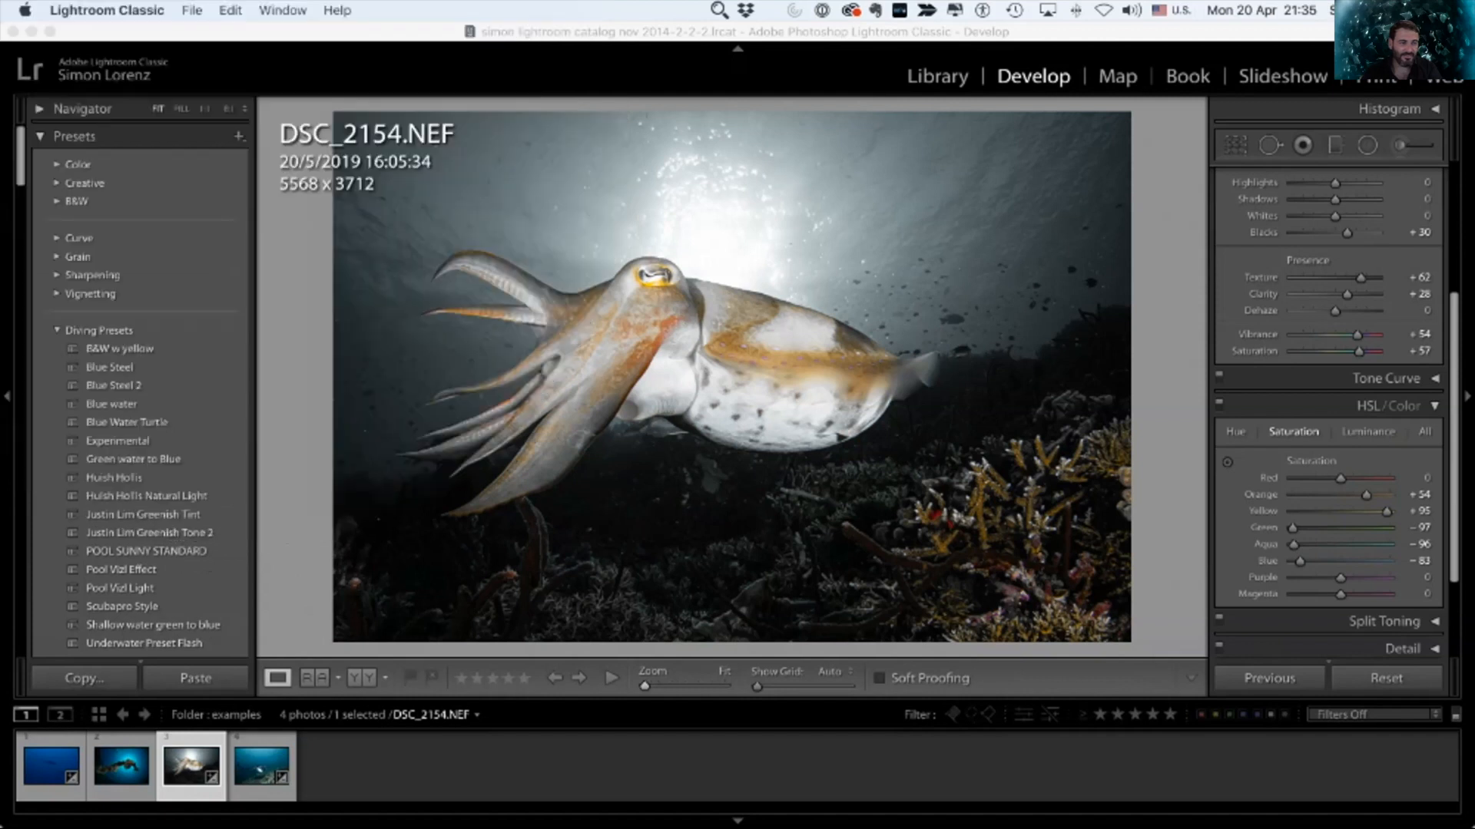
Step: Start a new develop preset from the current settings and name it "BW with a dash of orange"
left_click(239, 136)
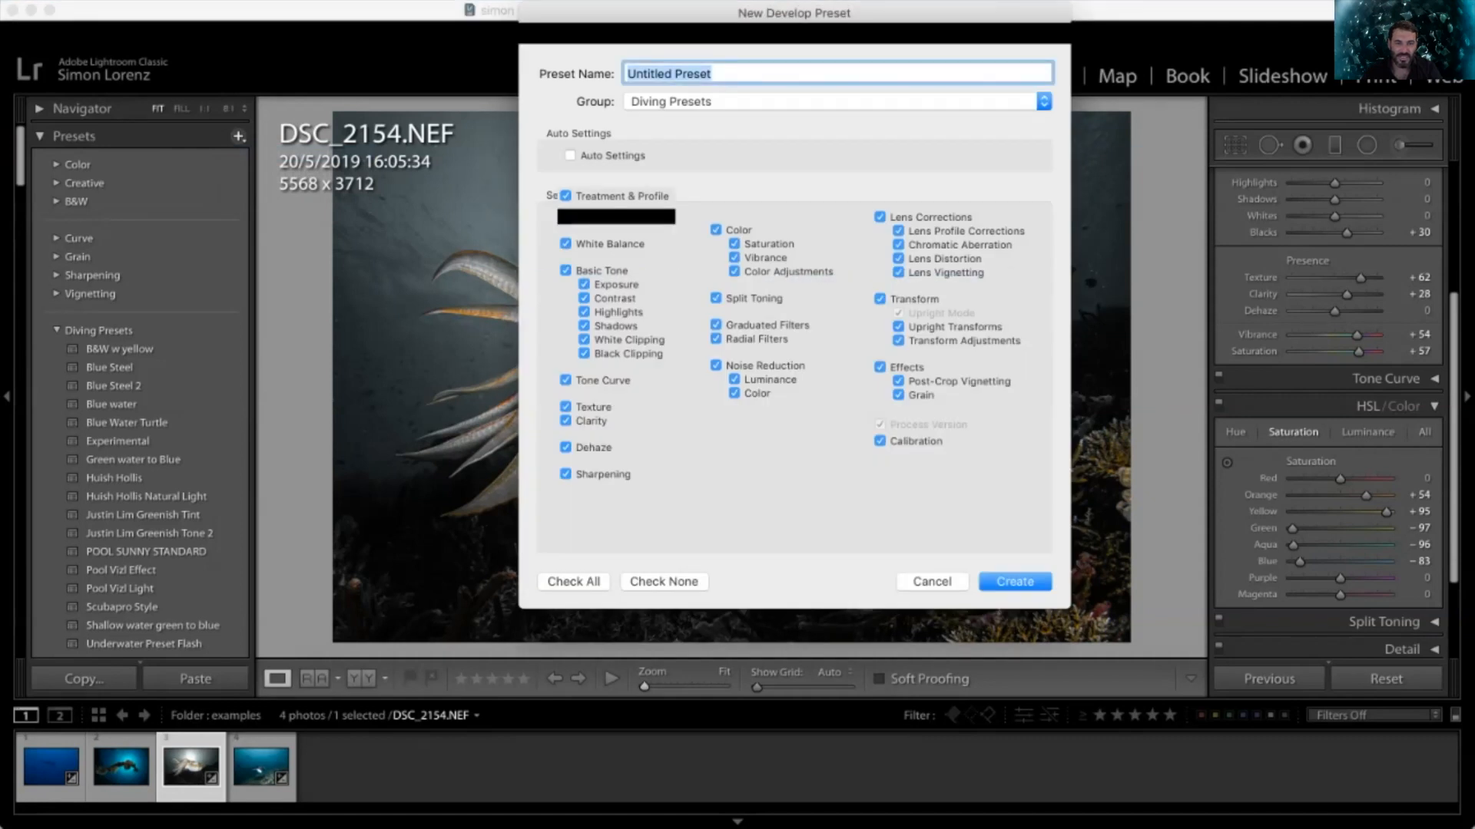
left_click_drag(794, 34, 748, 168)
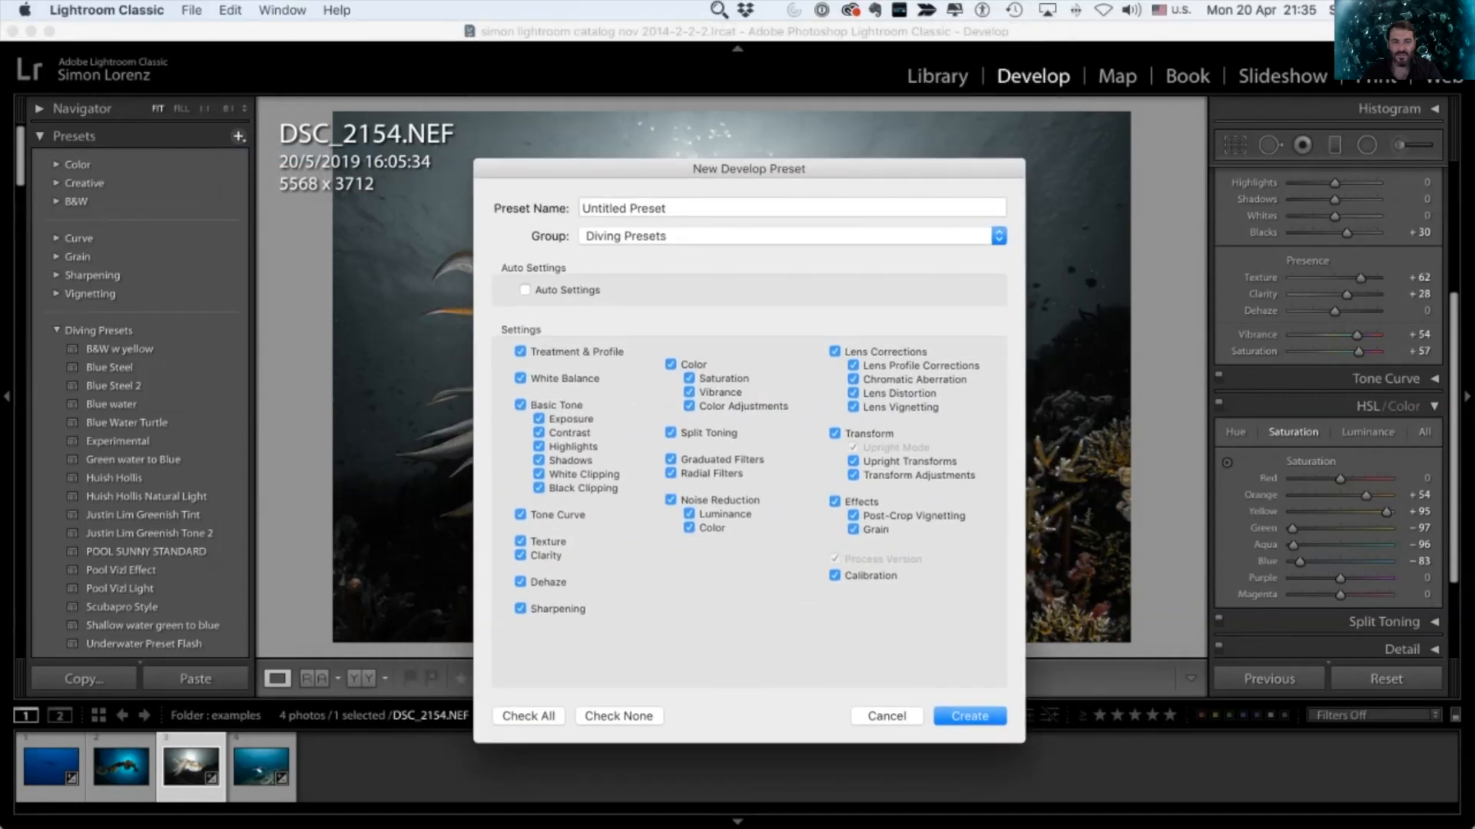
key("Tab")
type("BW with a d")
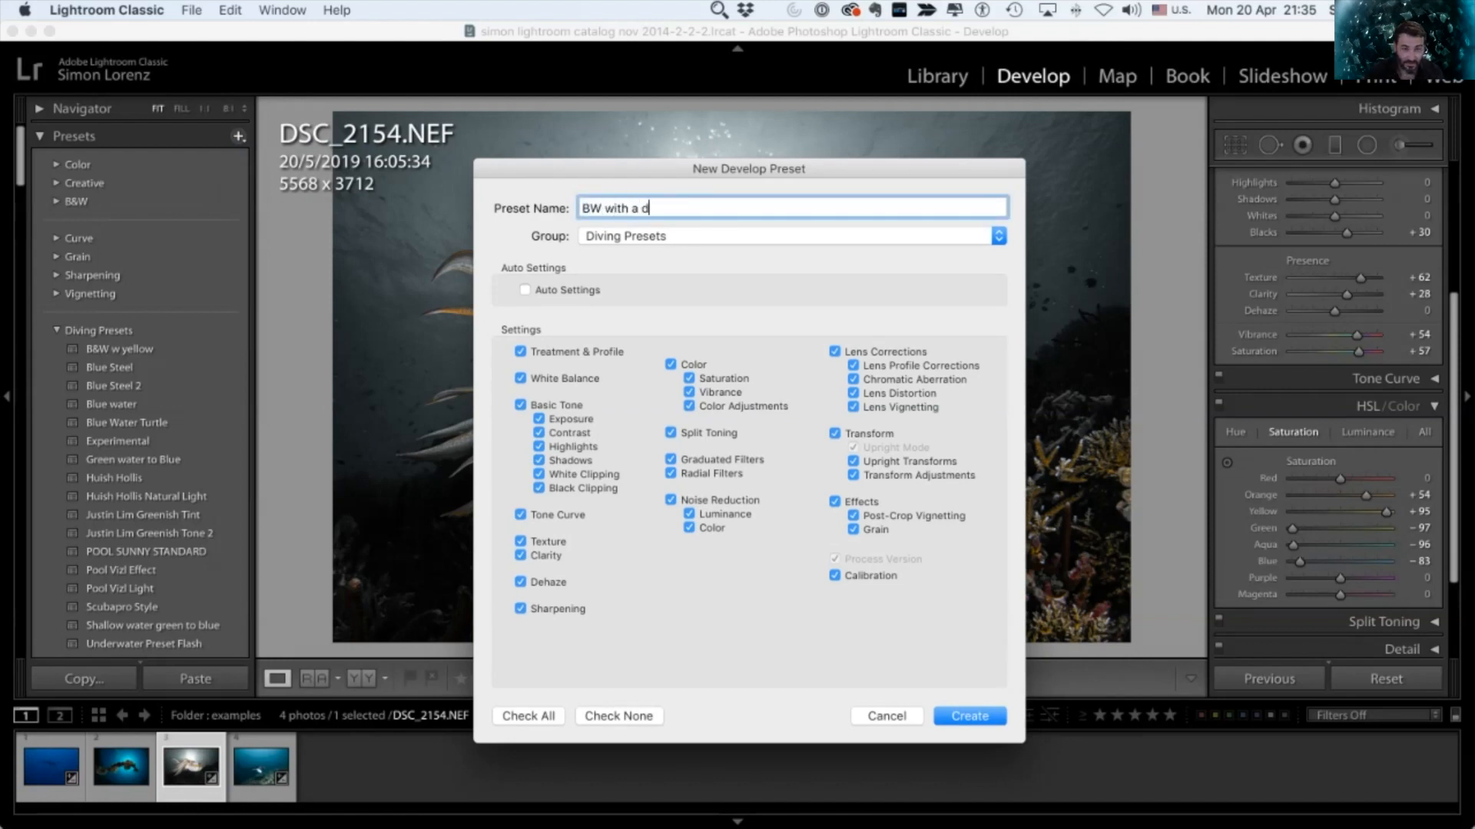
type("ash or")
key("BackSpace")
key("BackSpace")
type("f orange")
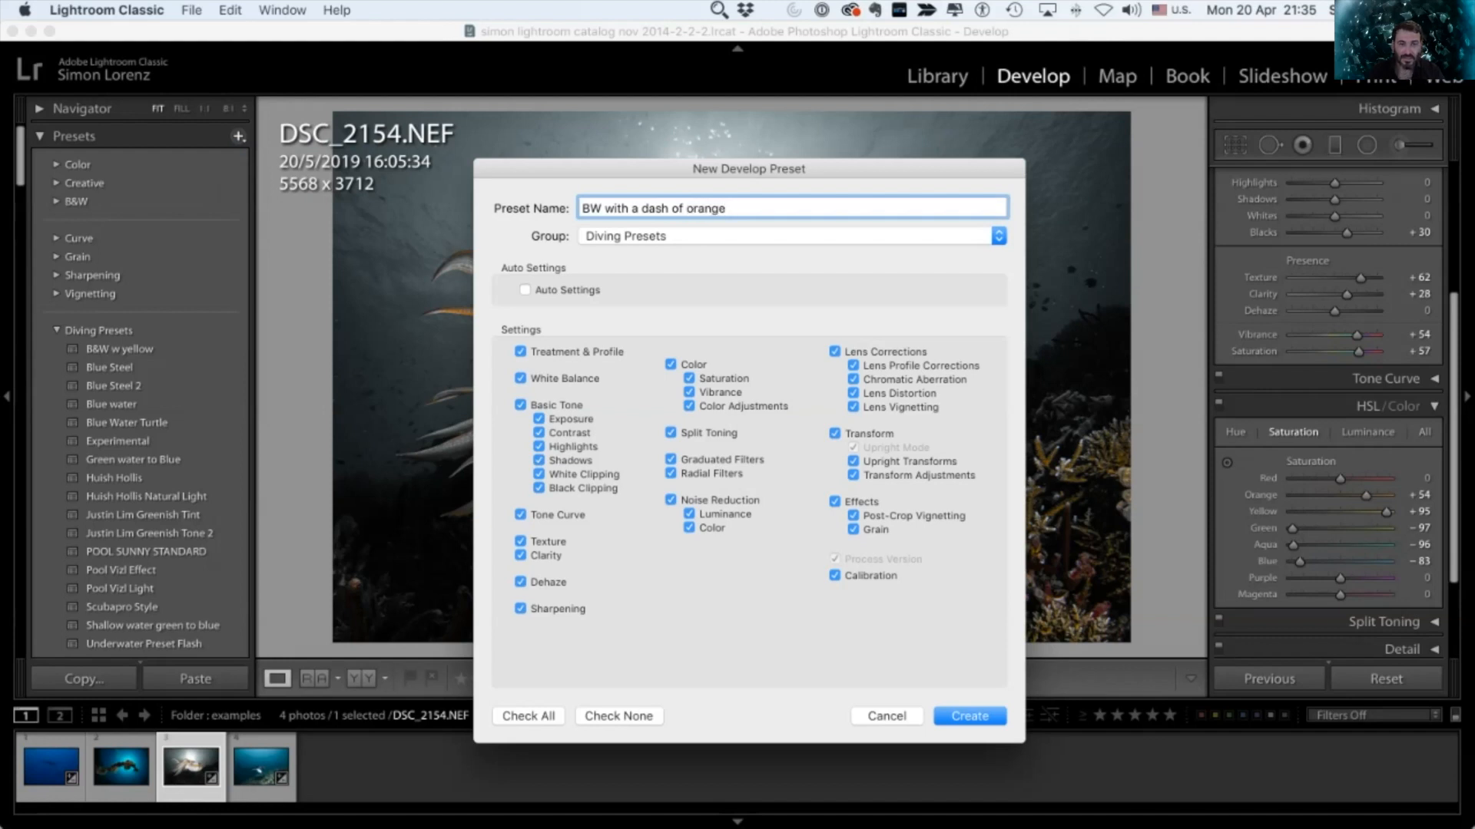
Step: Keep the new preset in the Diving Presets group and create it with all checked settings
left_click(791, 236)
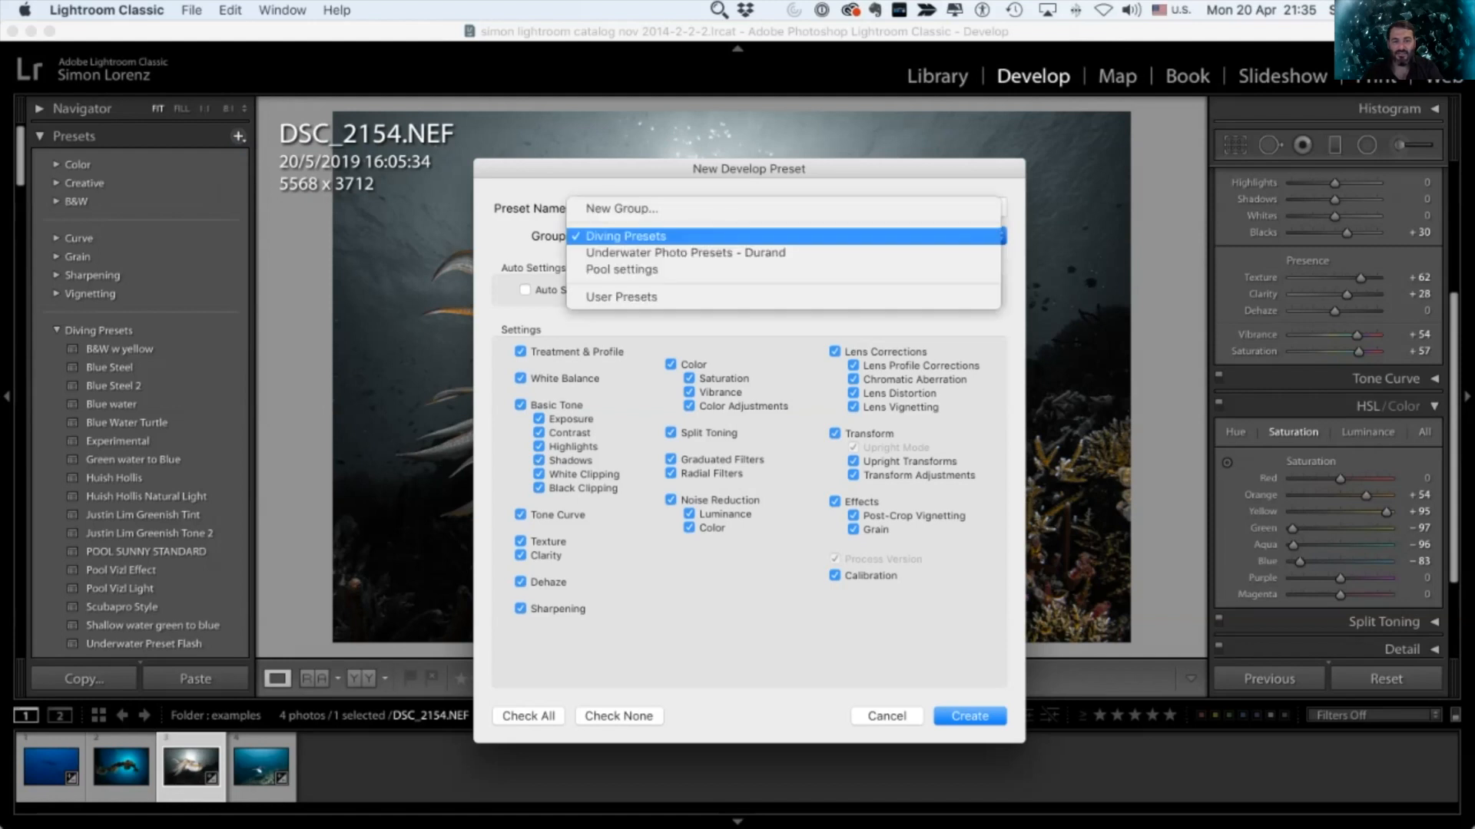
key("Return")
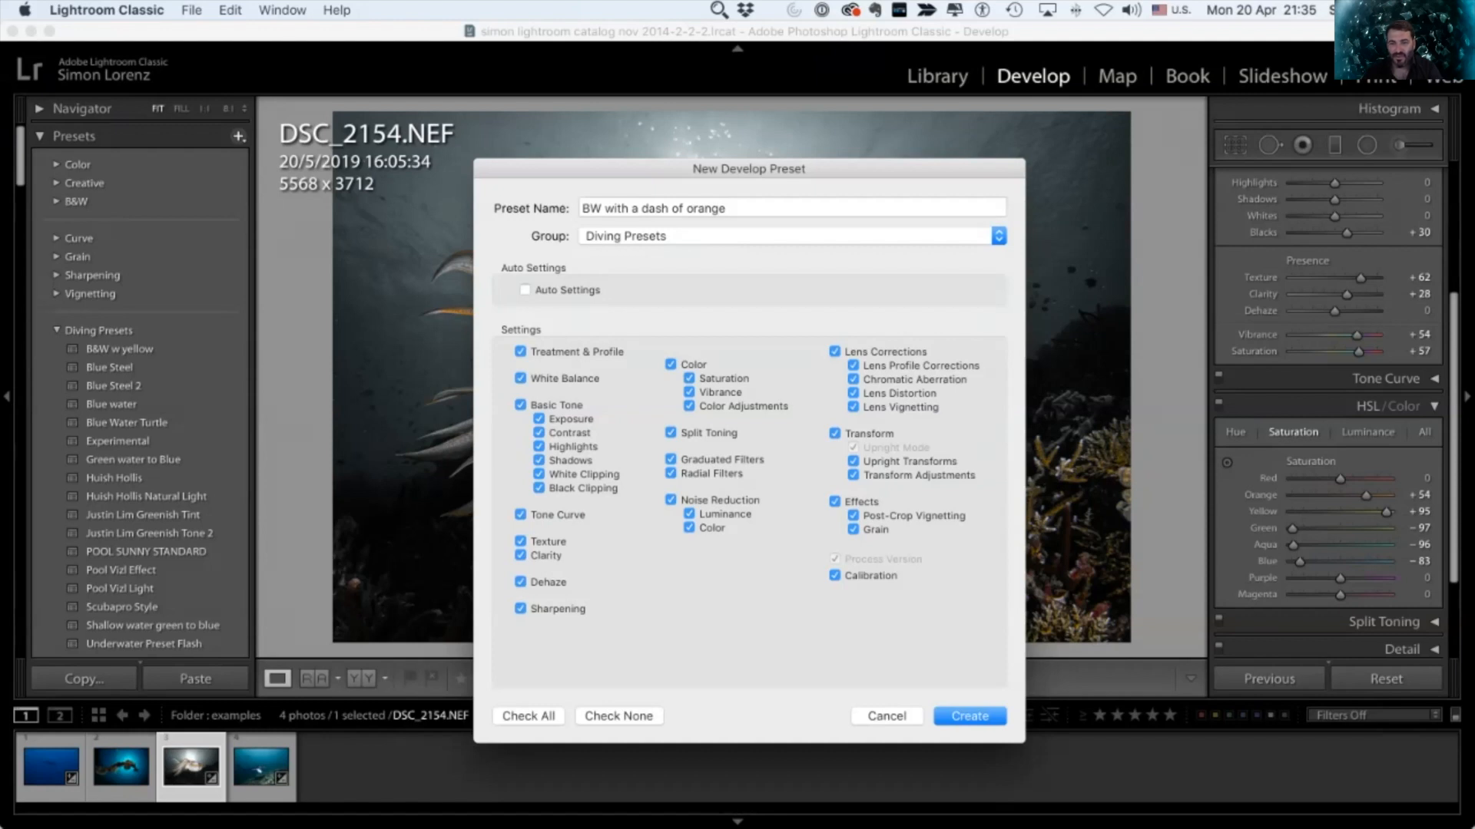
key("Return")
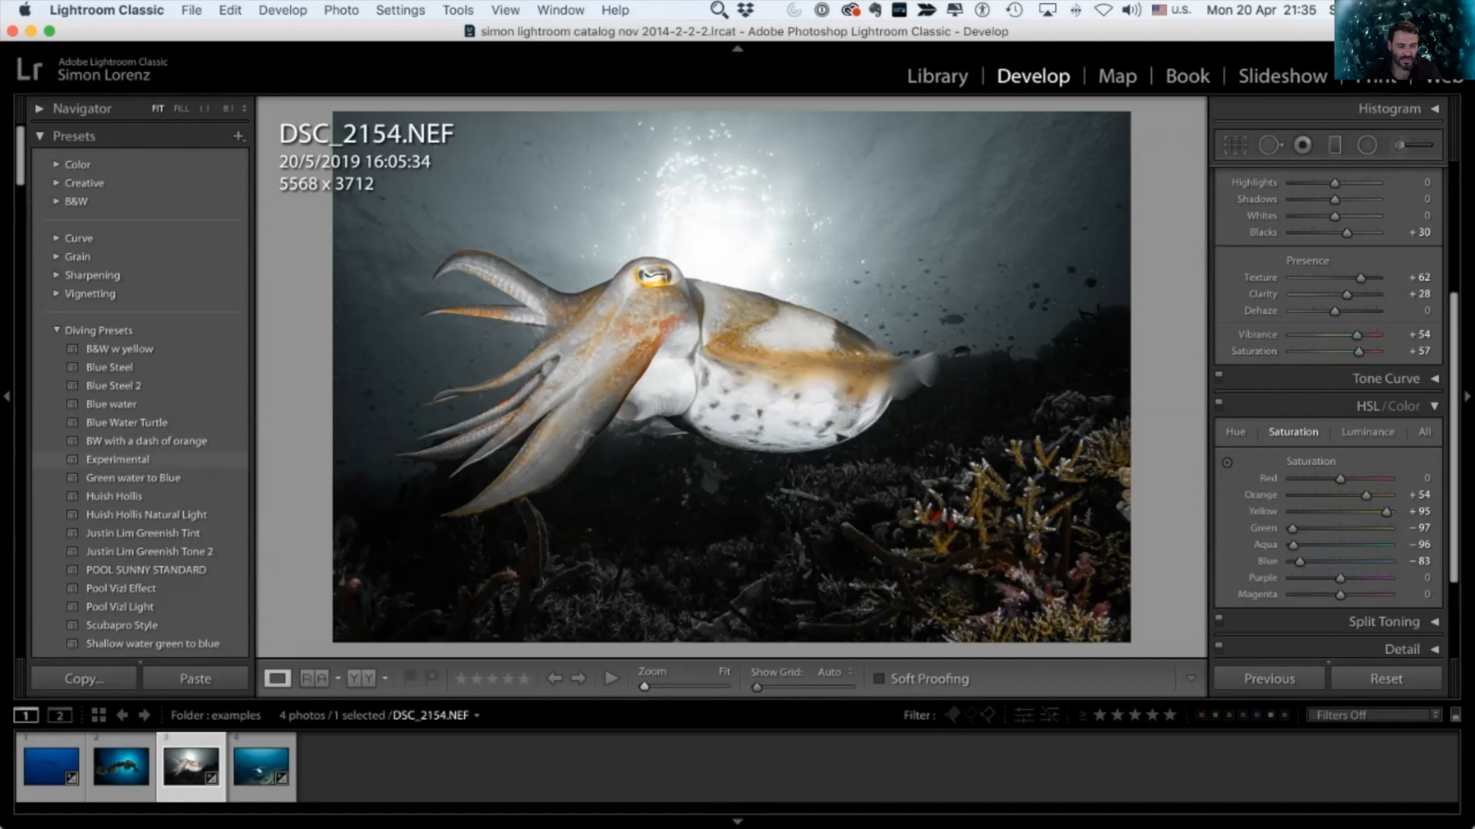
Step: Go to the manta ray photo DSC_9408.NEF and apply the "BW with a dash of orange" preset
key("Right")
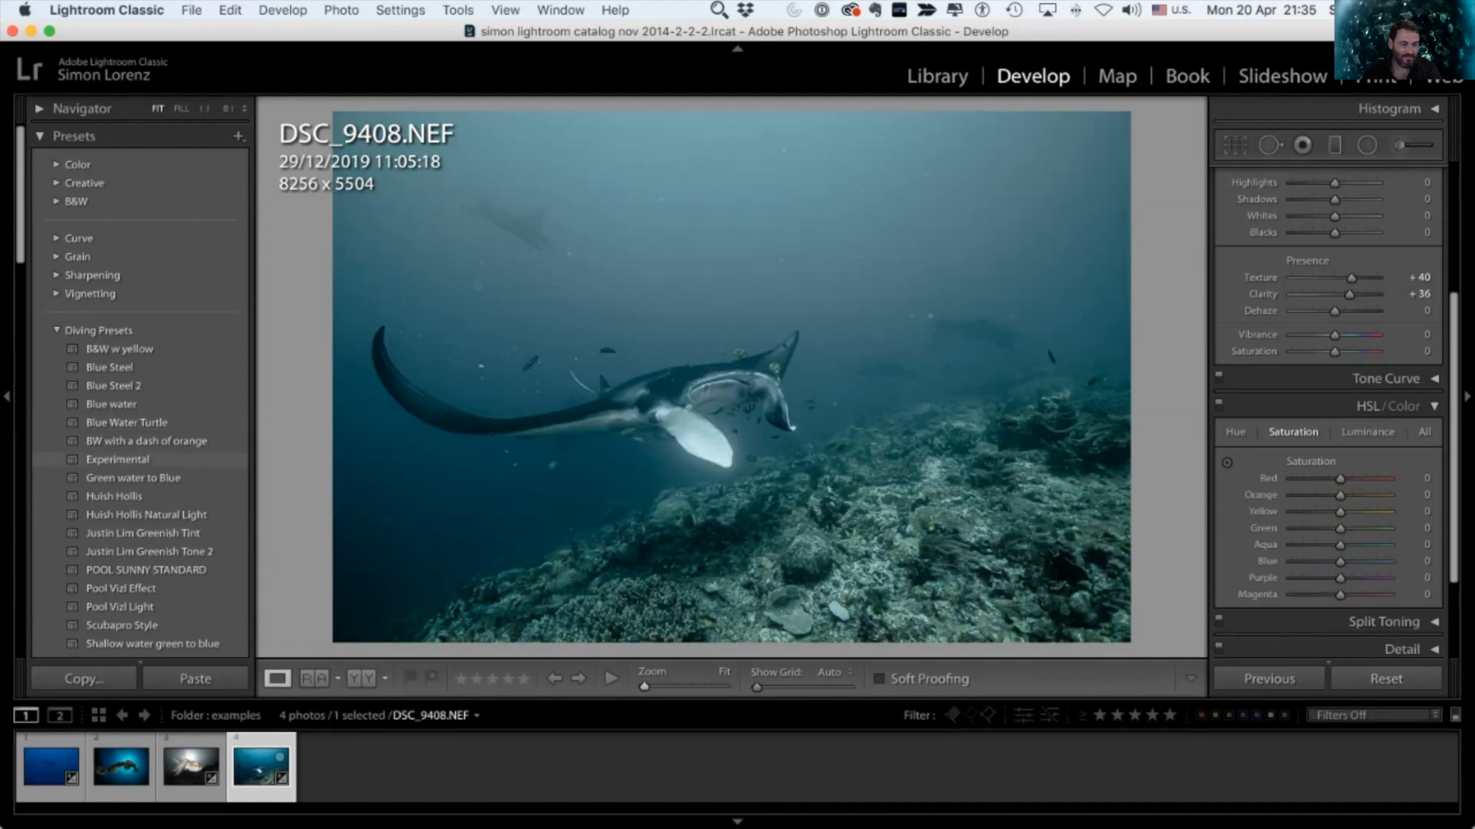
left_click(146, 441)
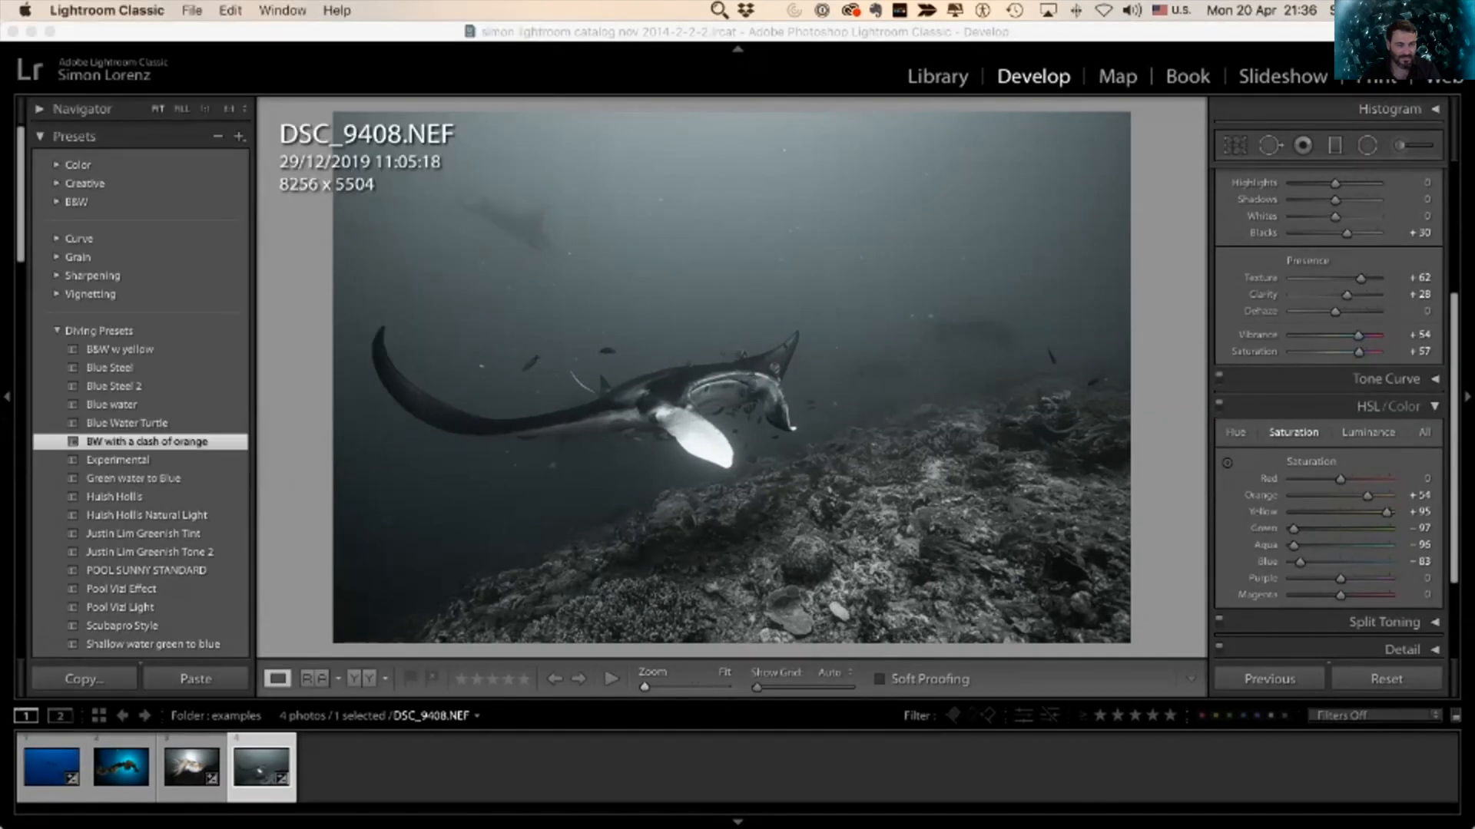
left_click(239, 136)
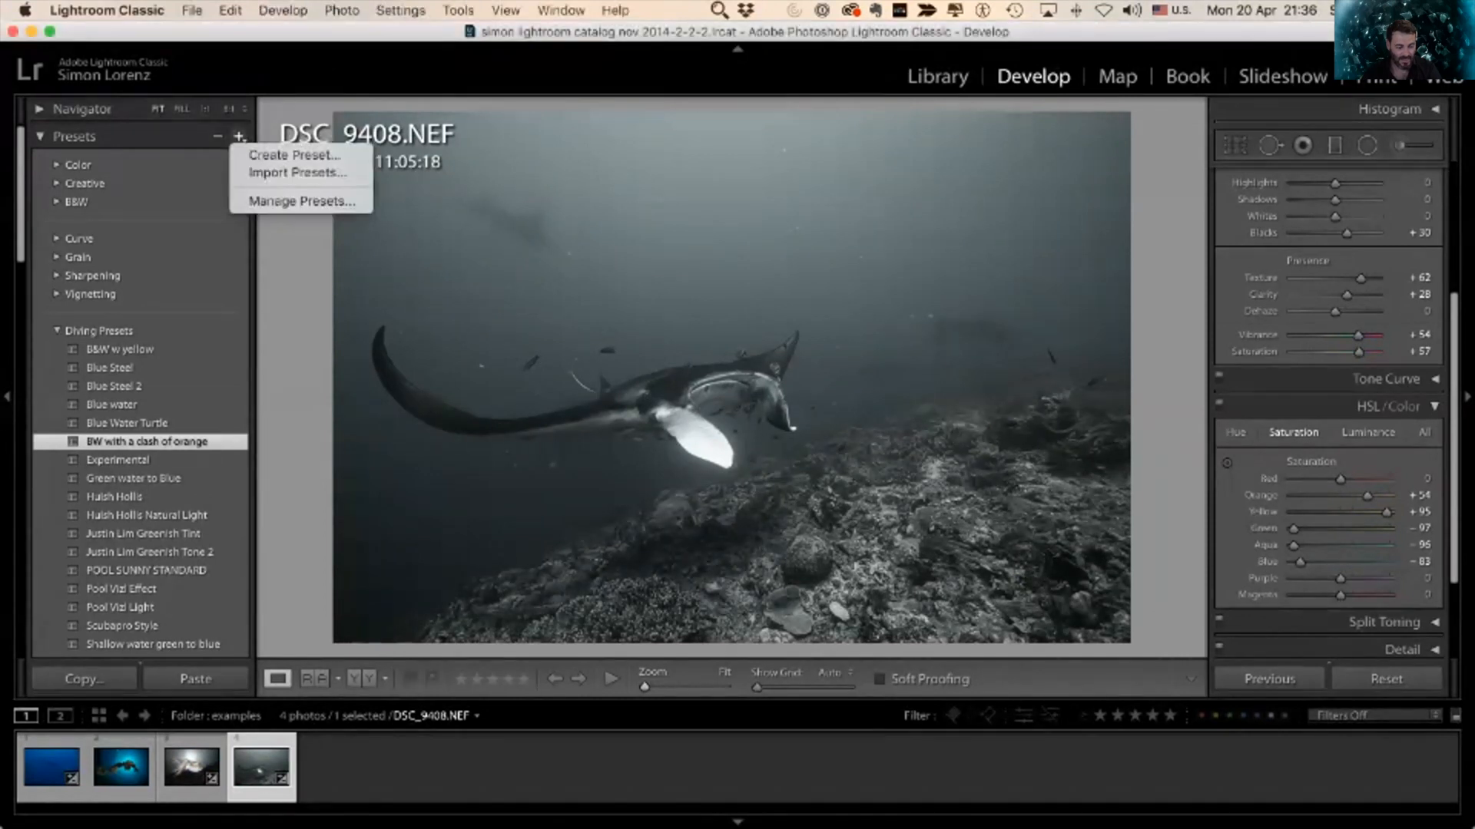
left_click(294, 155)
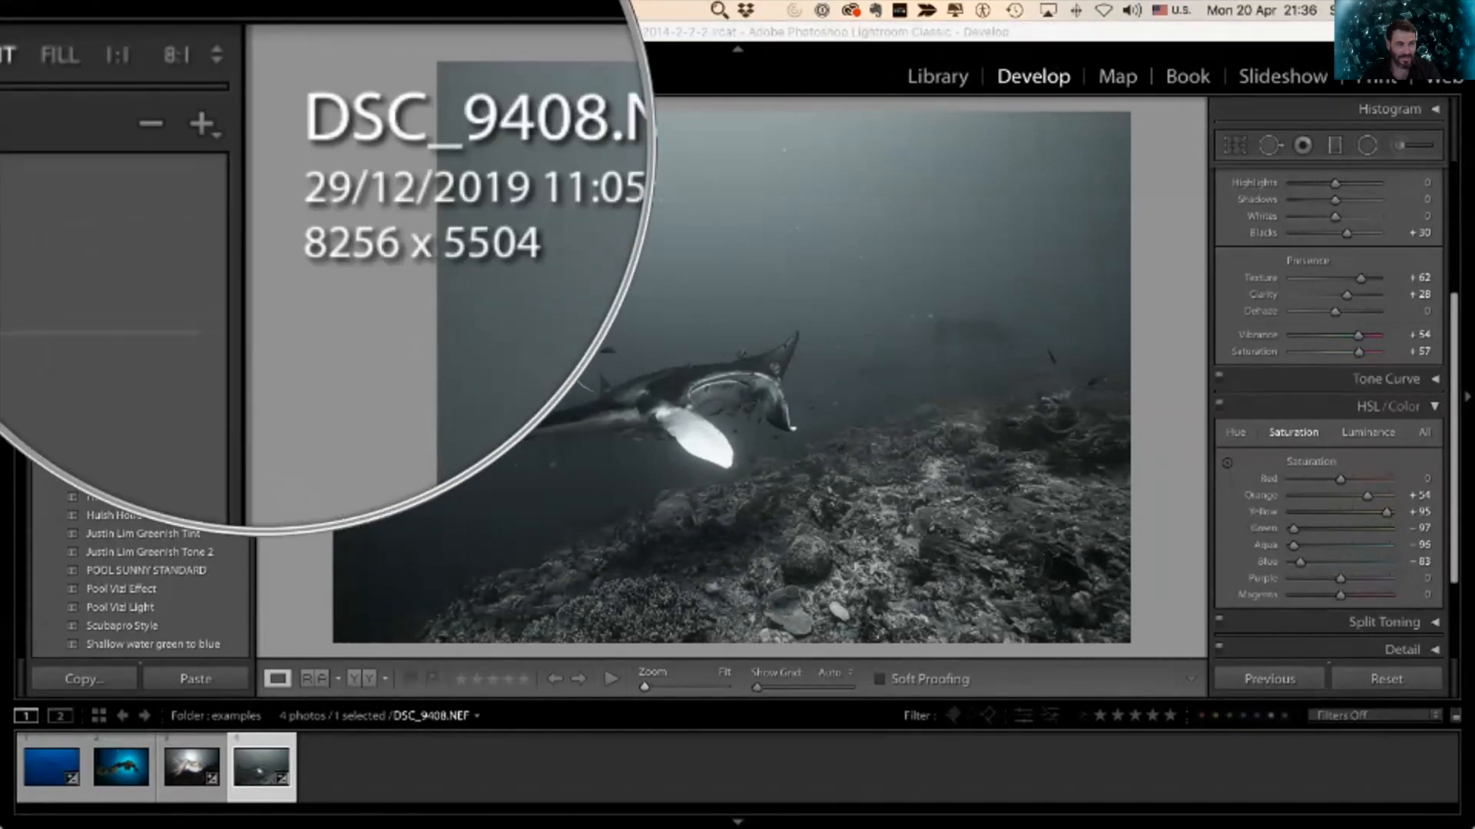
left_click(239, 136)
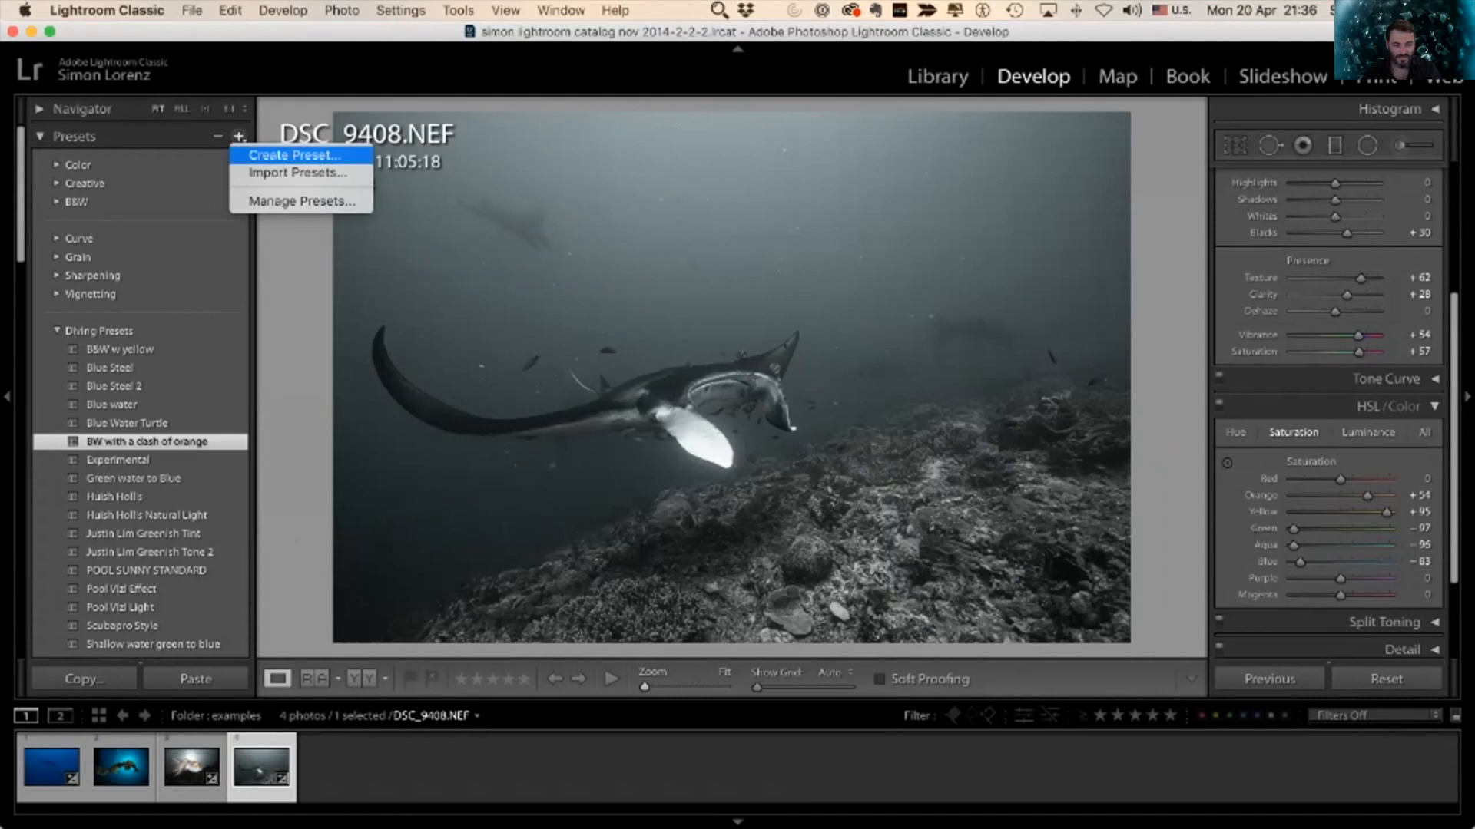
key("Escape")
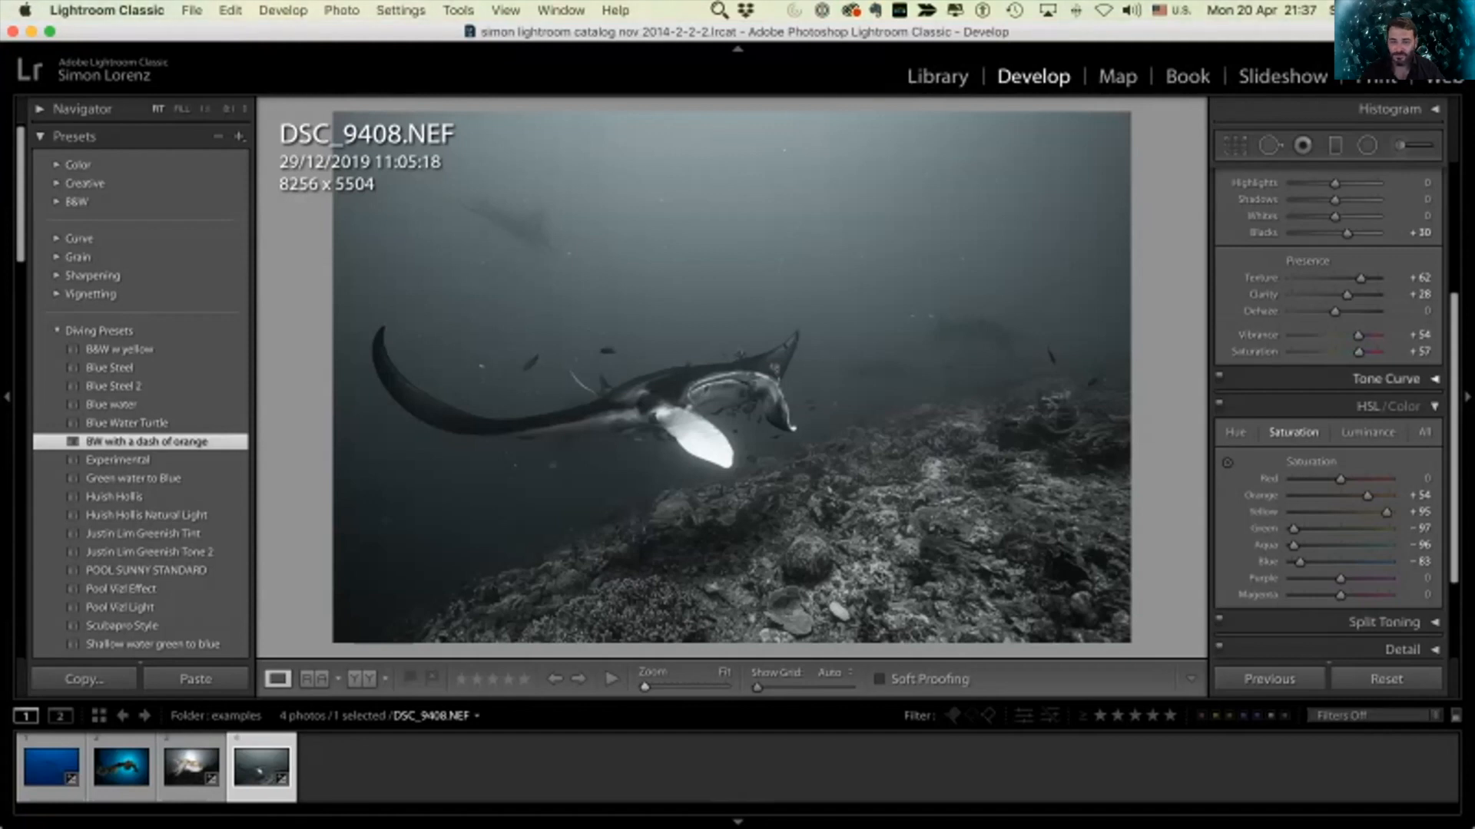
Step: Switch to the PowerPoint slideshow and advance to the Sharpening slide
key("super+Tab")
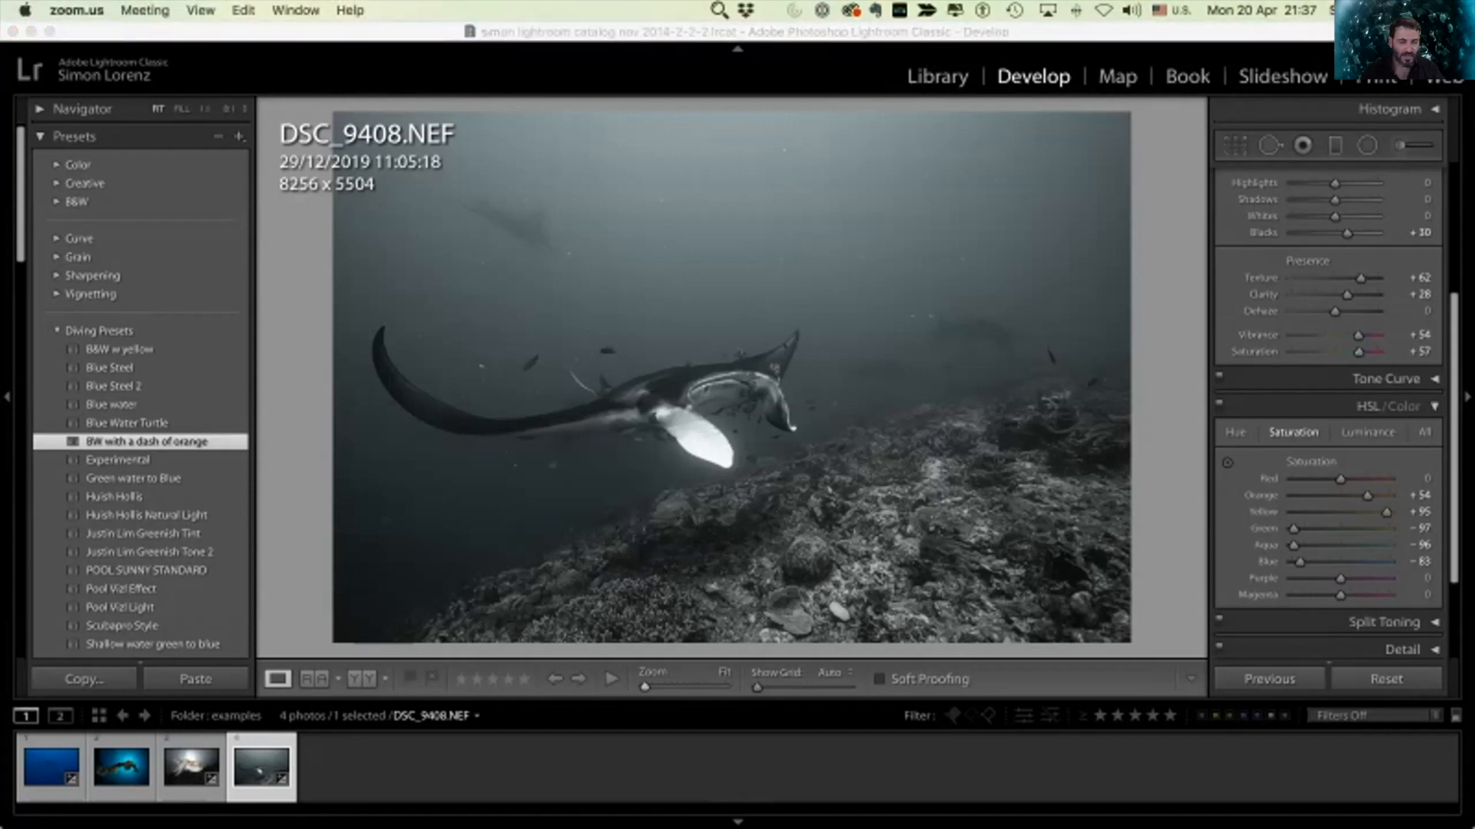
key("super+Tab")
key("super+Tab")
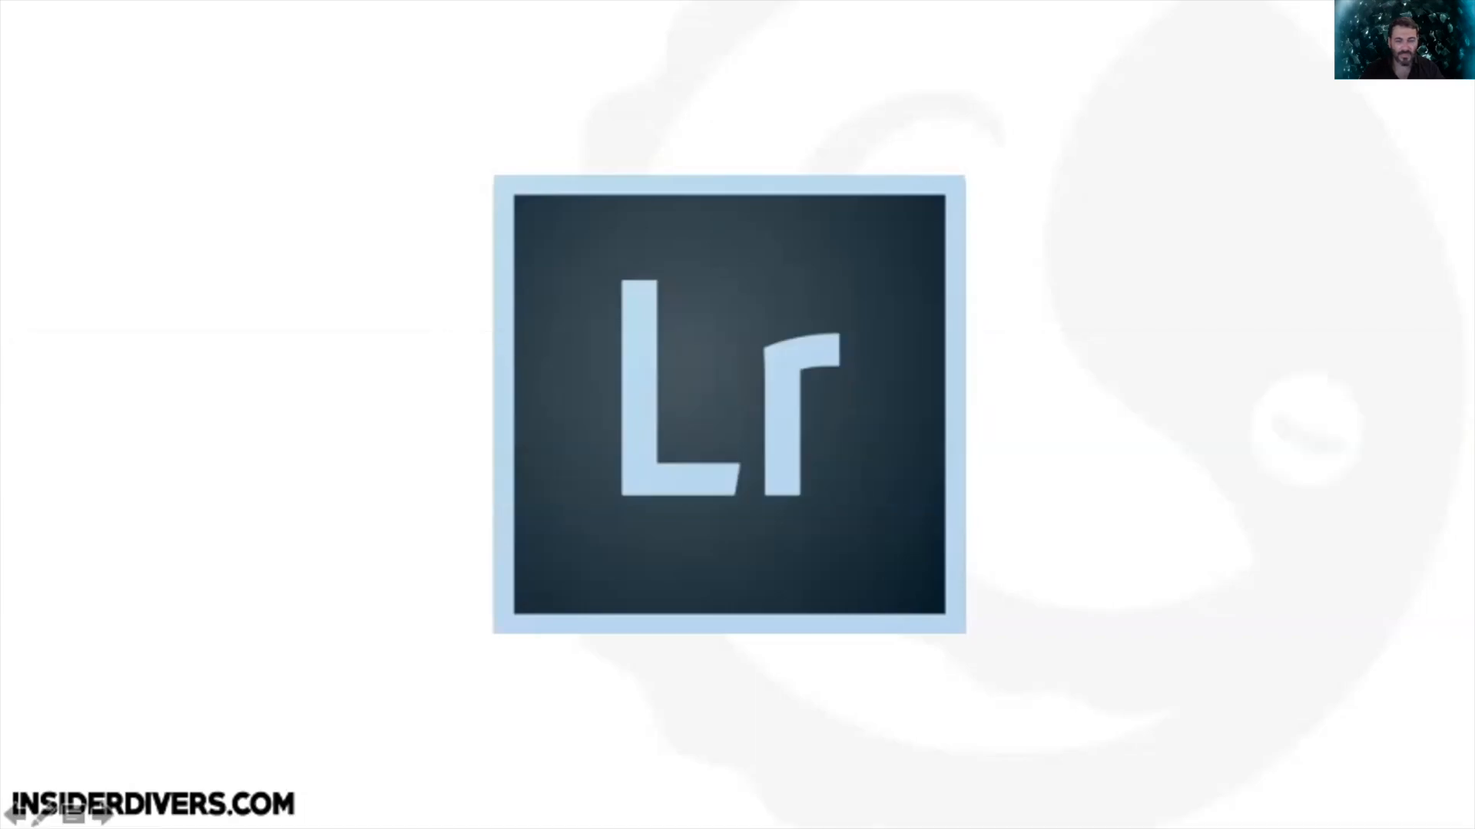
key("Right")
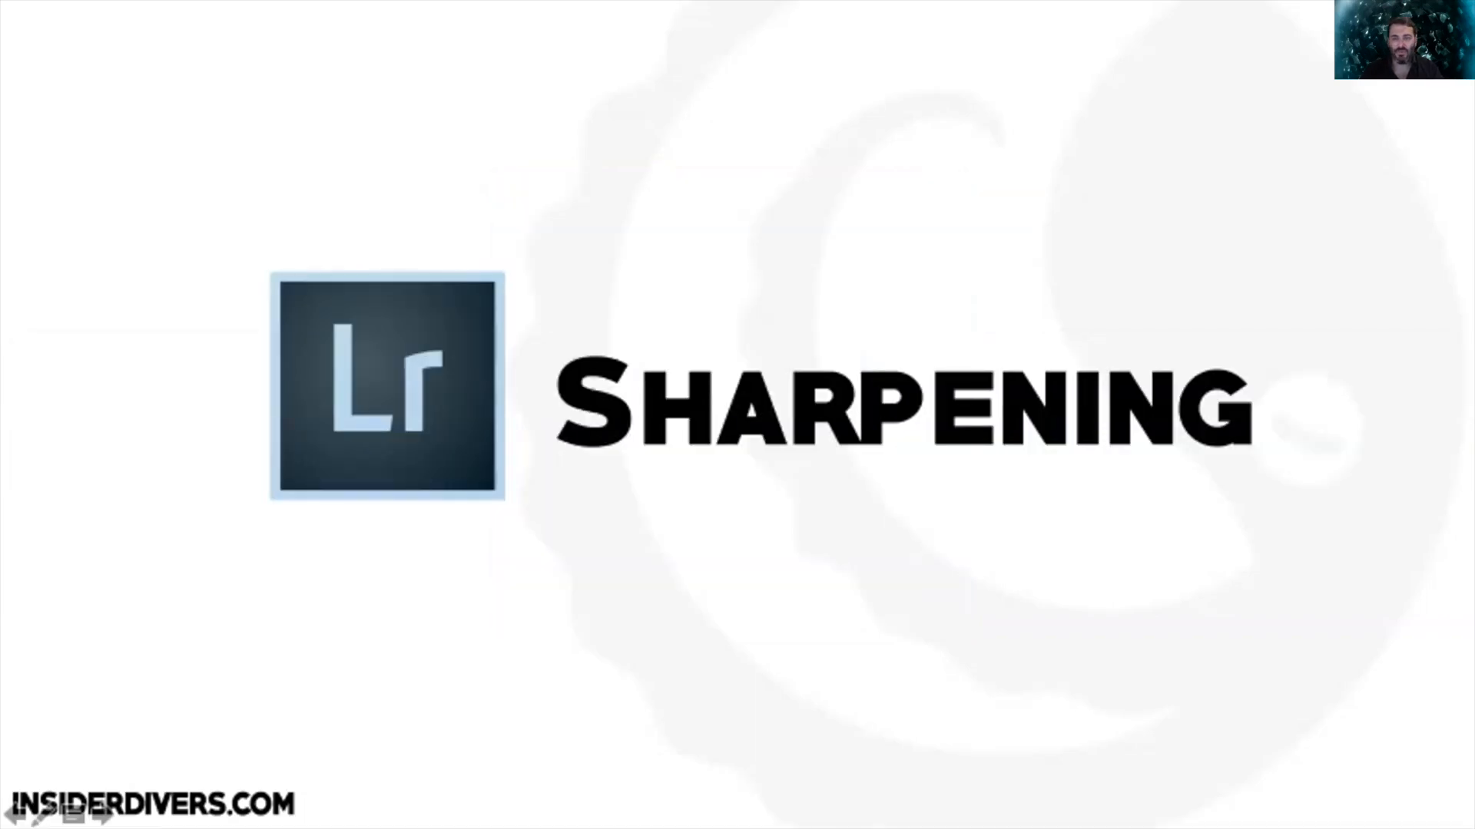
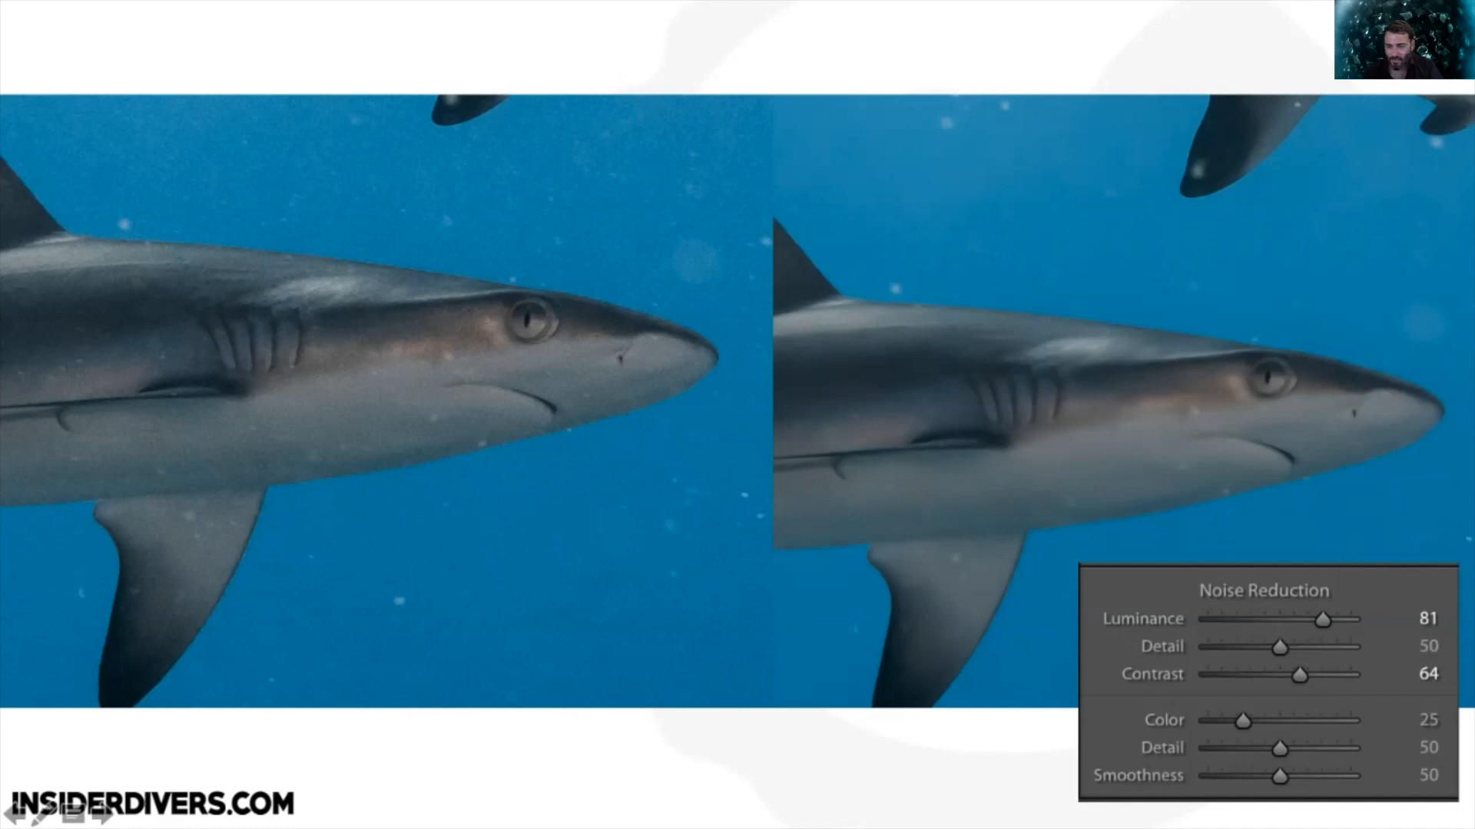
Step: Advance the slideshow past the noise reduction comparison and switch back to Lightroom Classic
key("Right")
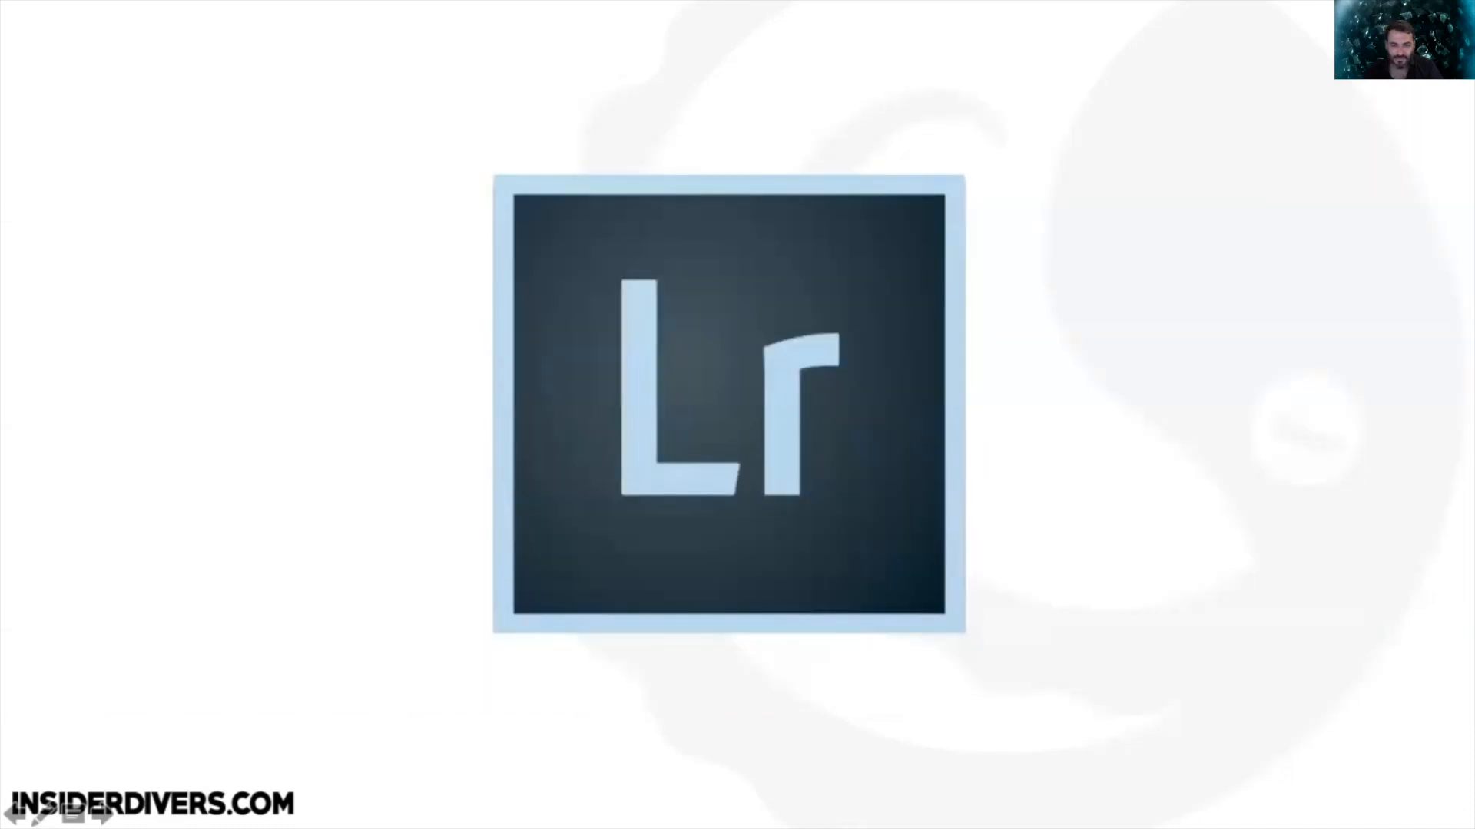
key("super+Tab")
key("super+Tab")
key("super+Tab")
key("super+Tab")
key("super+Tab")
key("super+Tab")
key("super+Tab")
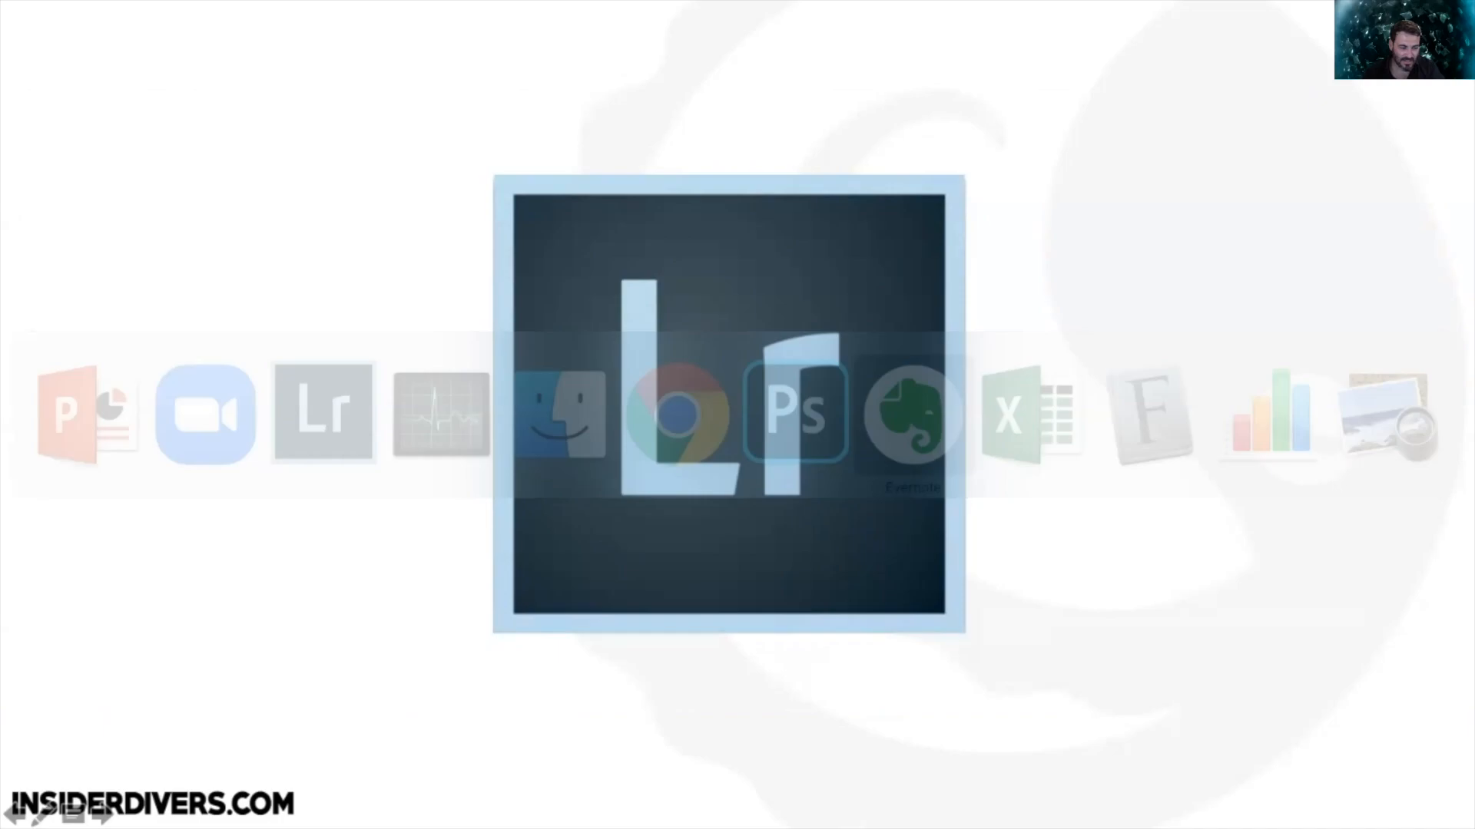
key("super+Tab")
key("super+Tab")
key("super+Tab")
key("super+Tab")
key("super+Tab")
key("super+Tab")
key("super+Tab")
key("super+Tab")
key("super+Tab")
key("super+Tab")
key("super+Tab")
key("super+Tab")
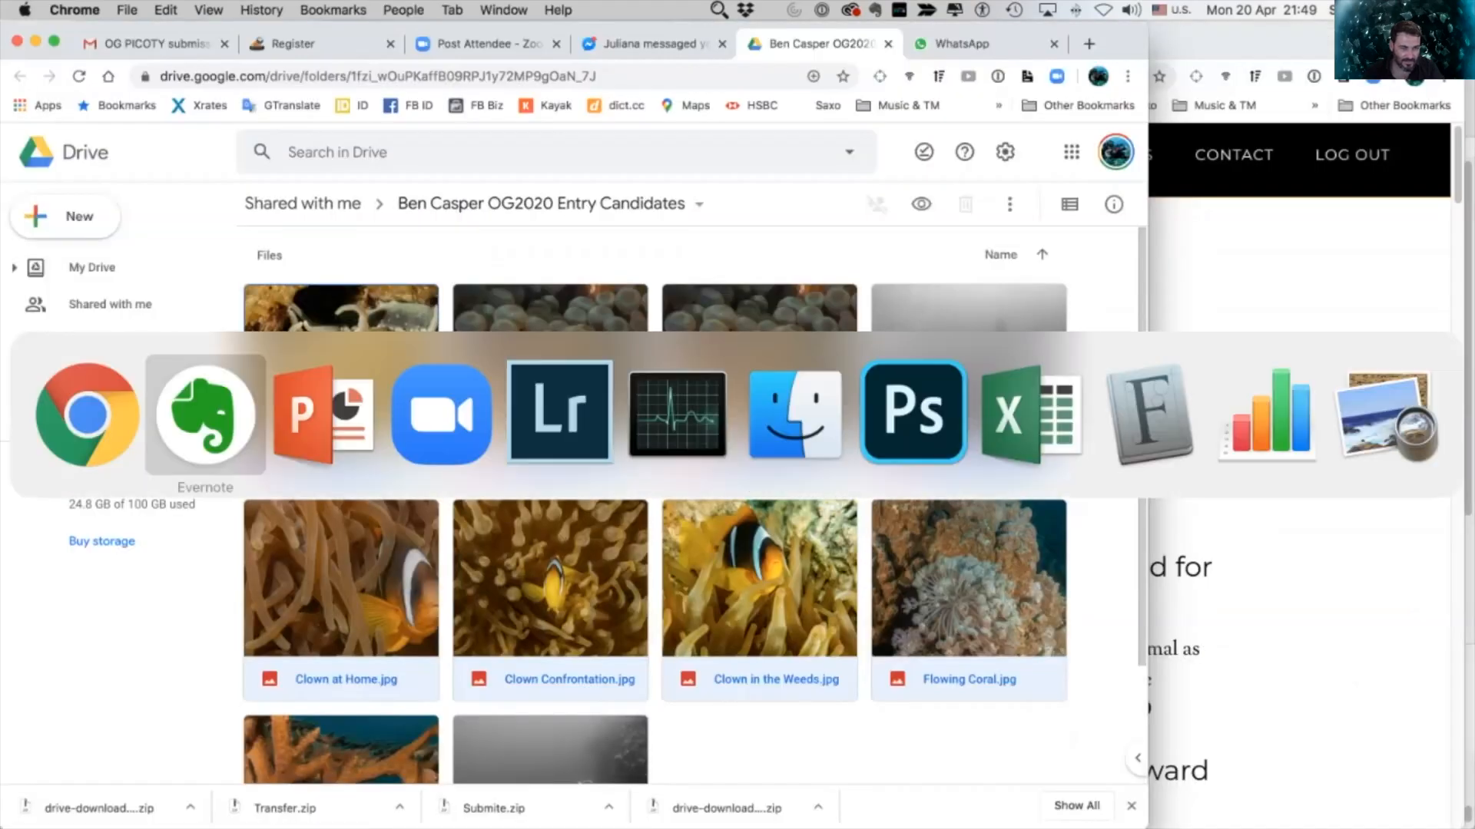
key("super+Tab")
key("super+Tab")
key("super+Tab")
key("super+Tab")
key("super+Tab")
key("super+Tab")
key("super+Tab")
key("super+Tab")
key("super+Tab")
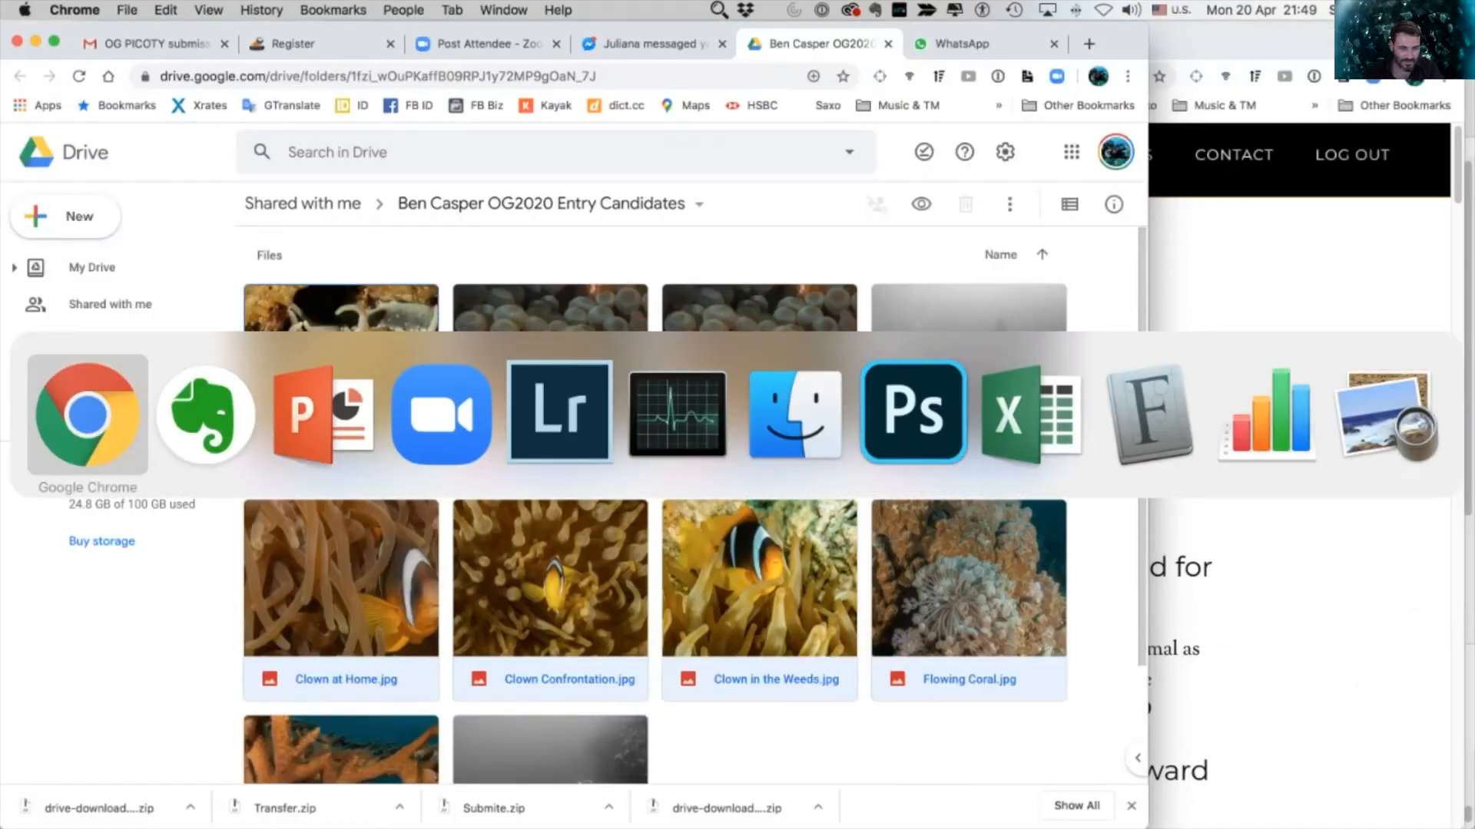
key("super+Tab")
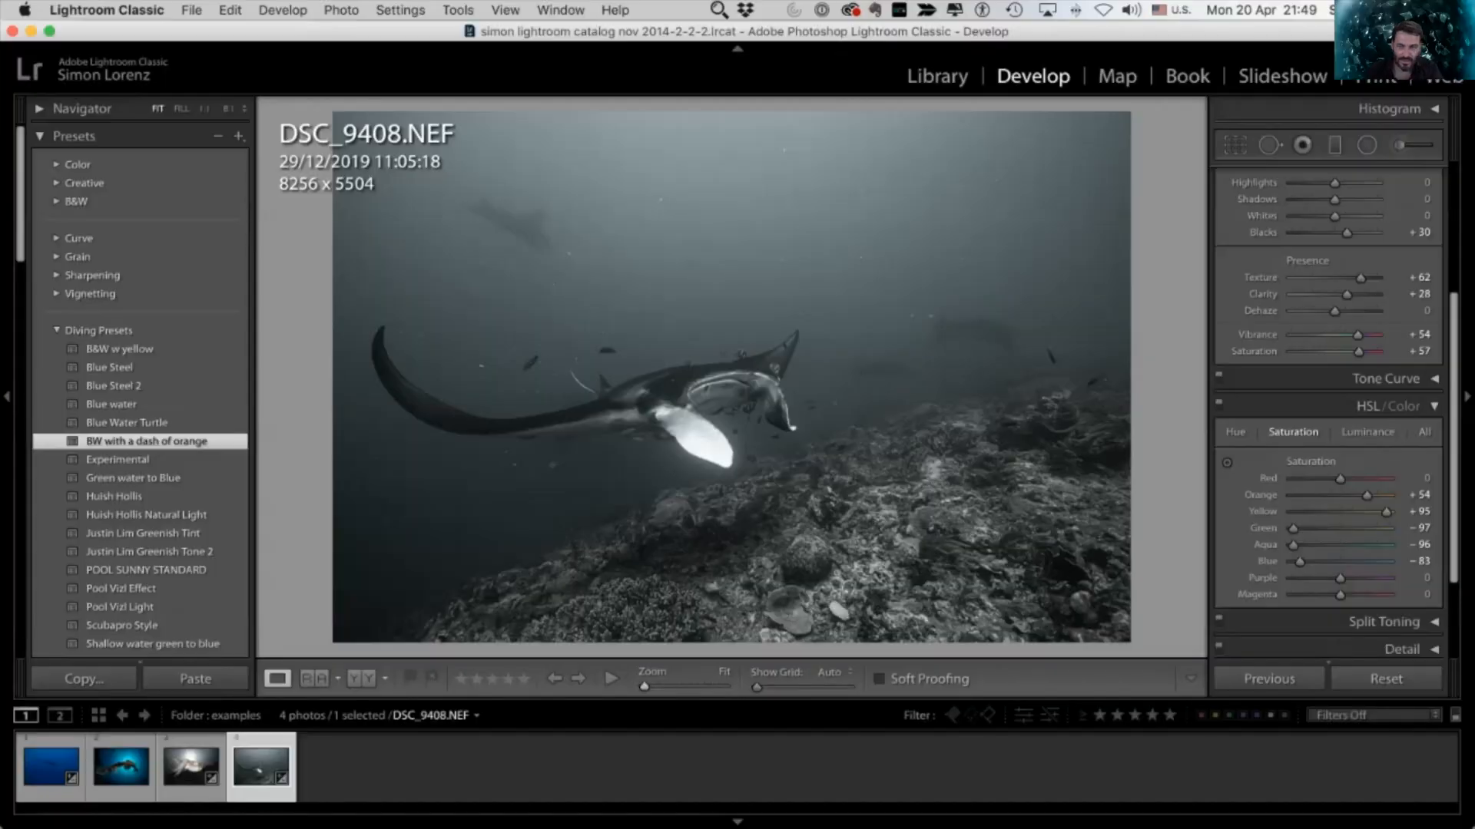
Step: Reset all develop settings on the manta photo DSC_9408.NEF and on the dolphin photo DSC_9054.NEF
left_click(1386, 679)
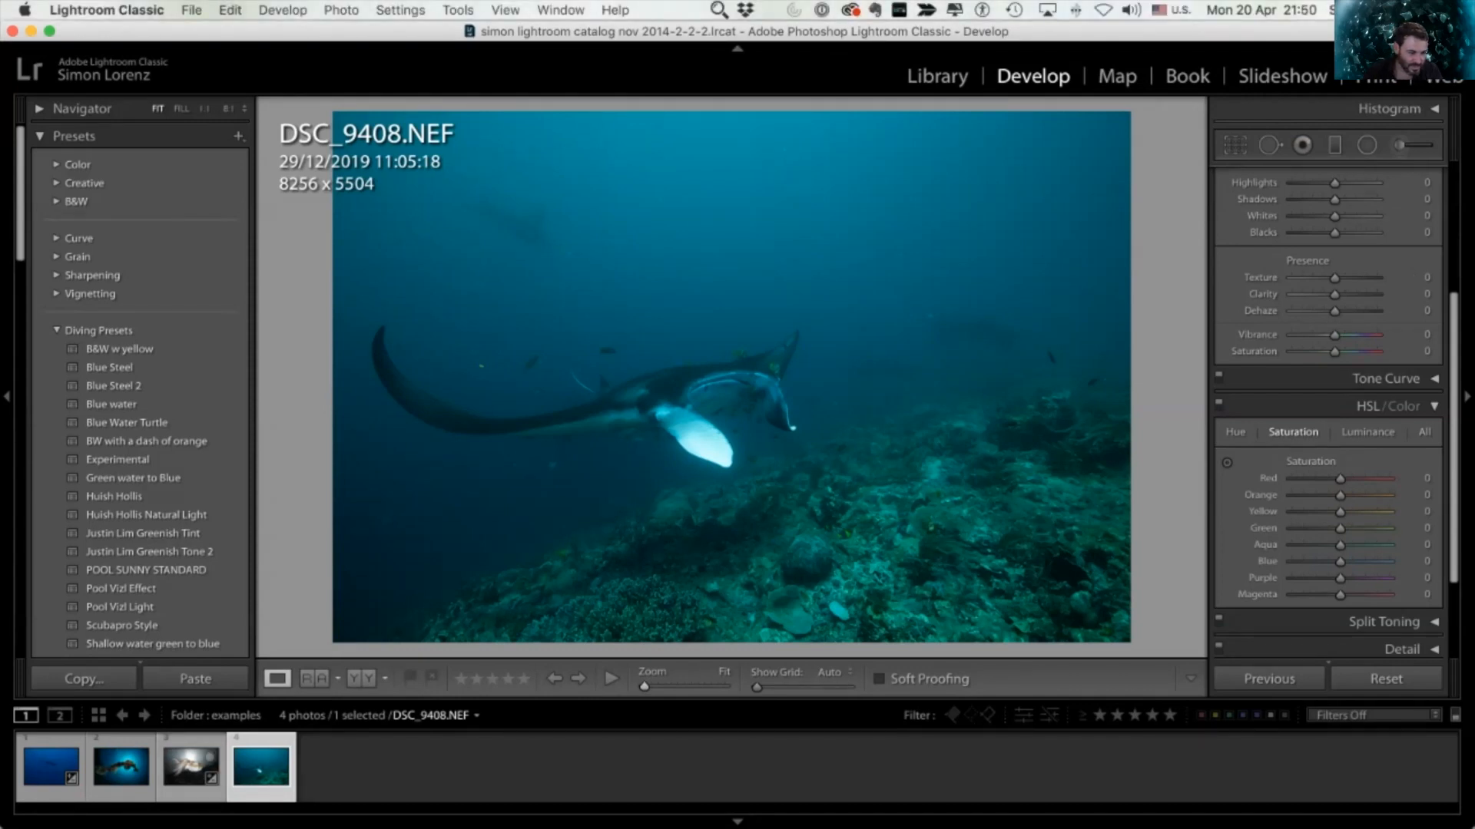
left_click(51, 767)
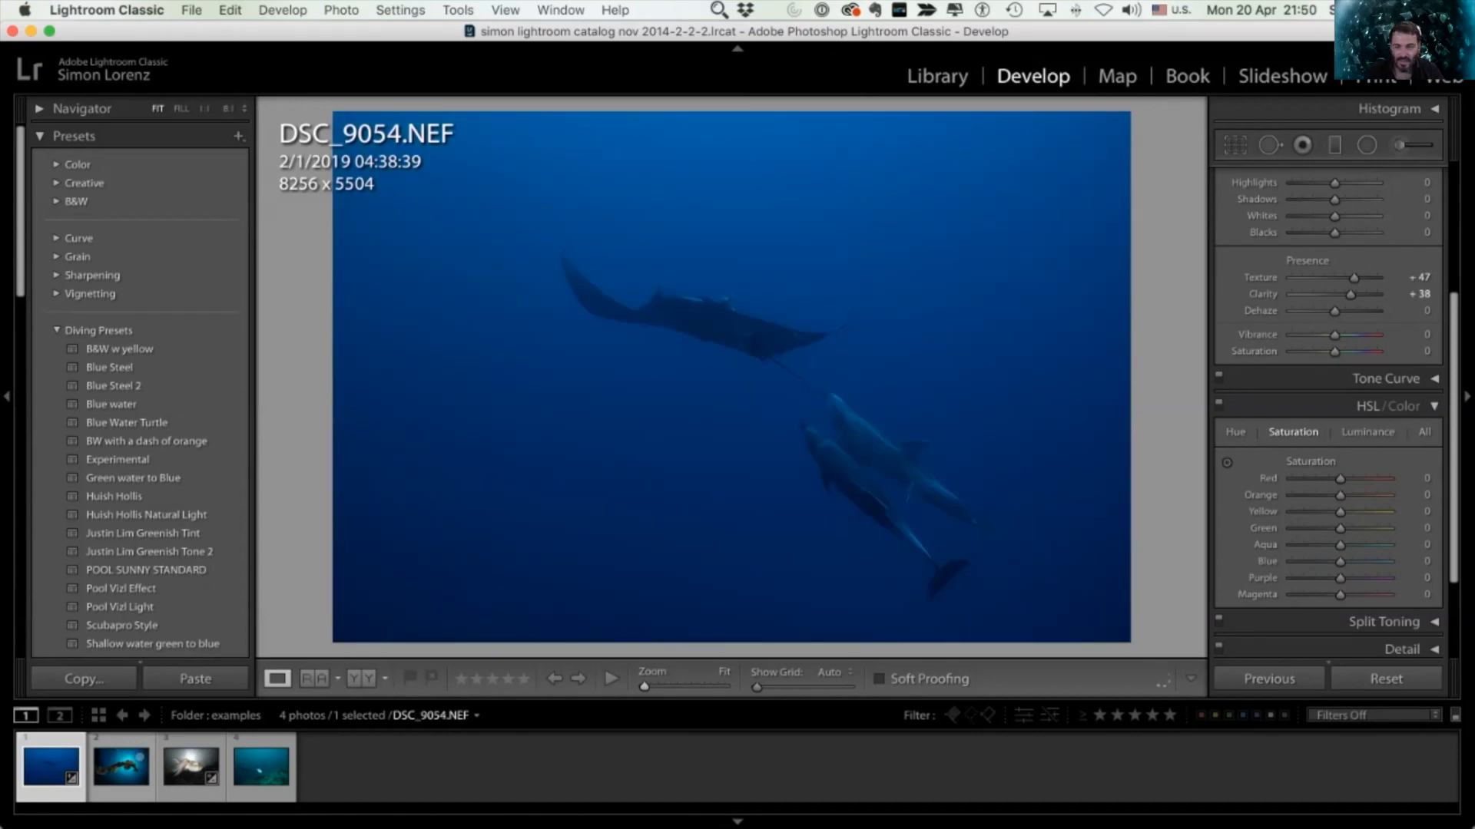
left_click(1385, 679)
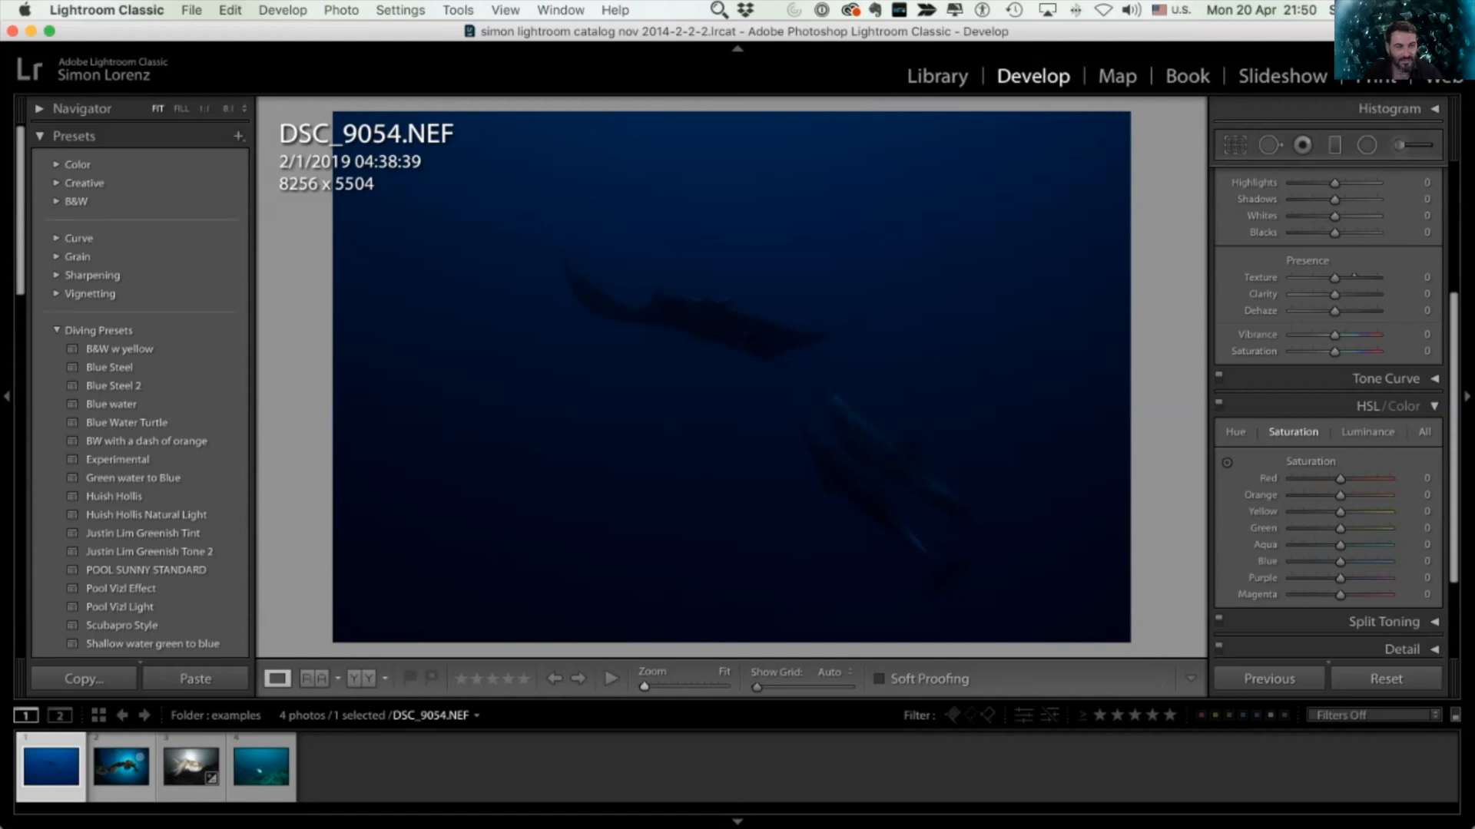
Step: Show the camera exposure info over DSC_9054.NEF and raise its Exposure to +2.70
key("z")
key("z")
key("i")
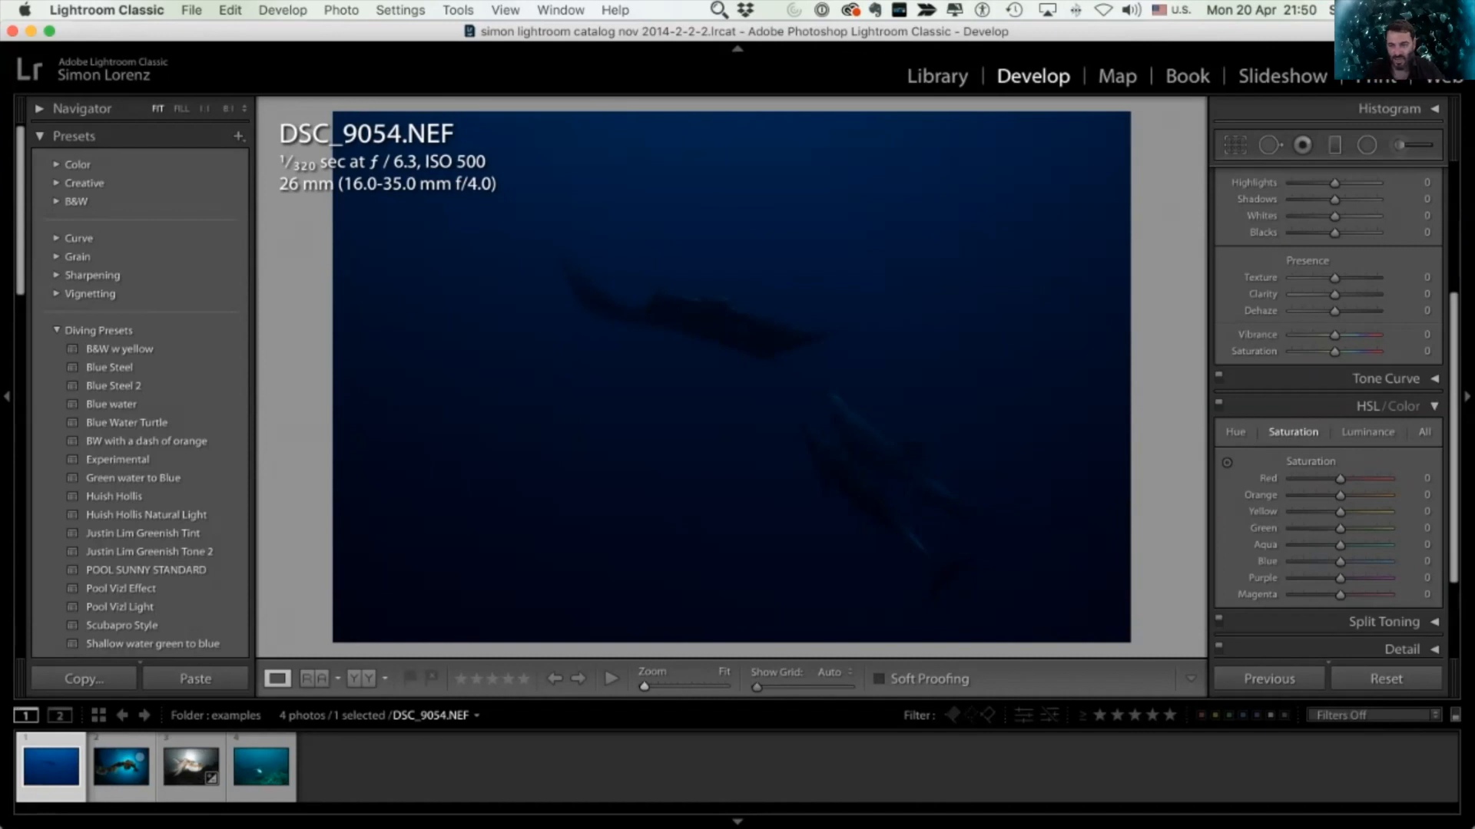
scroll(1327, 322, "up", 5)
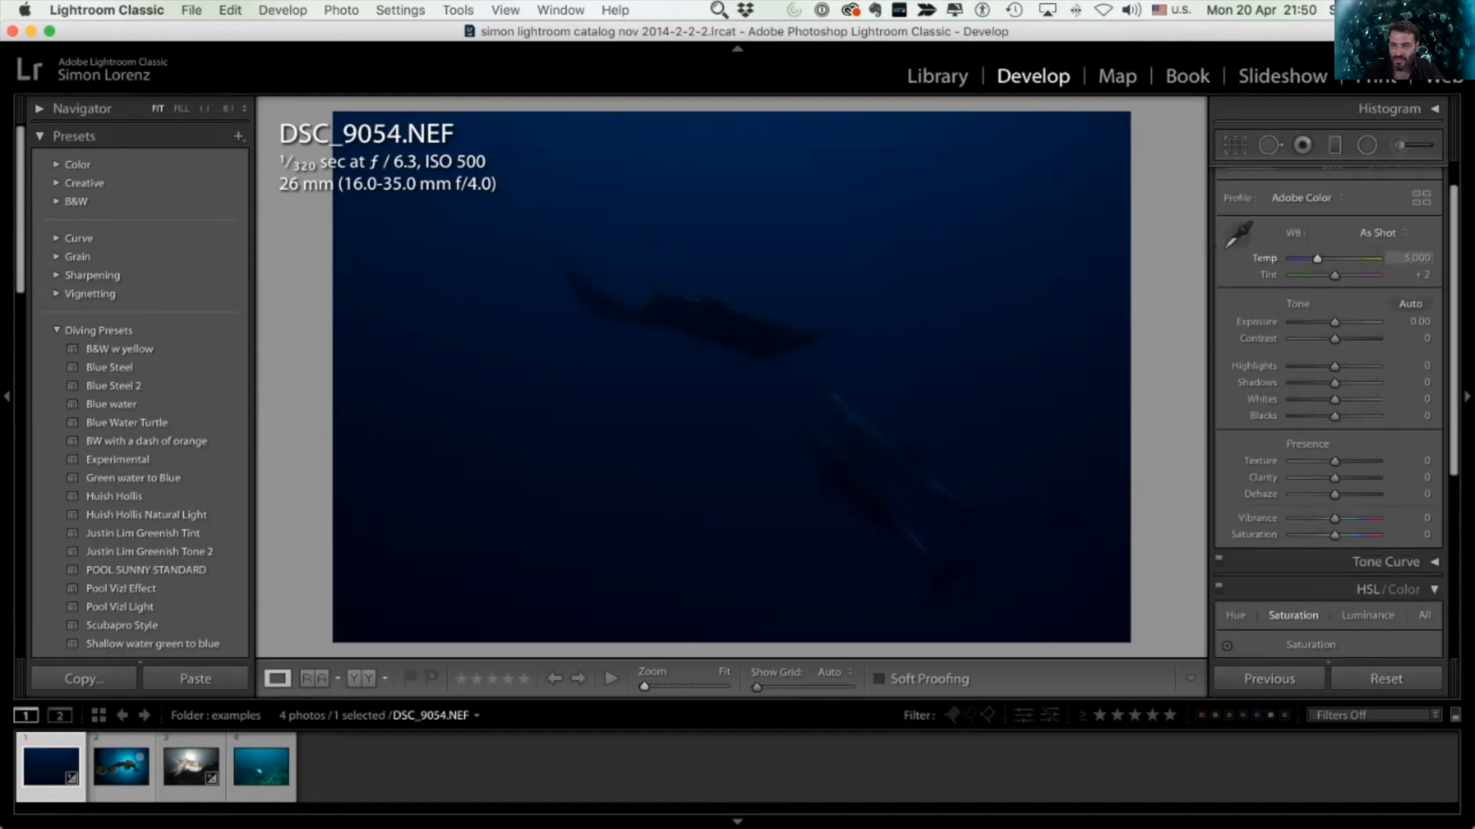
left_click_drag(1334, 321, 1358, 322)
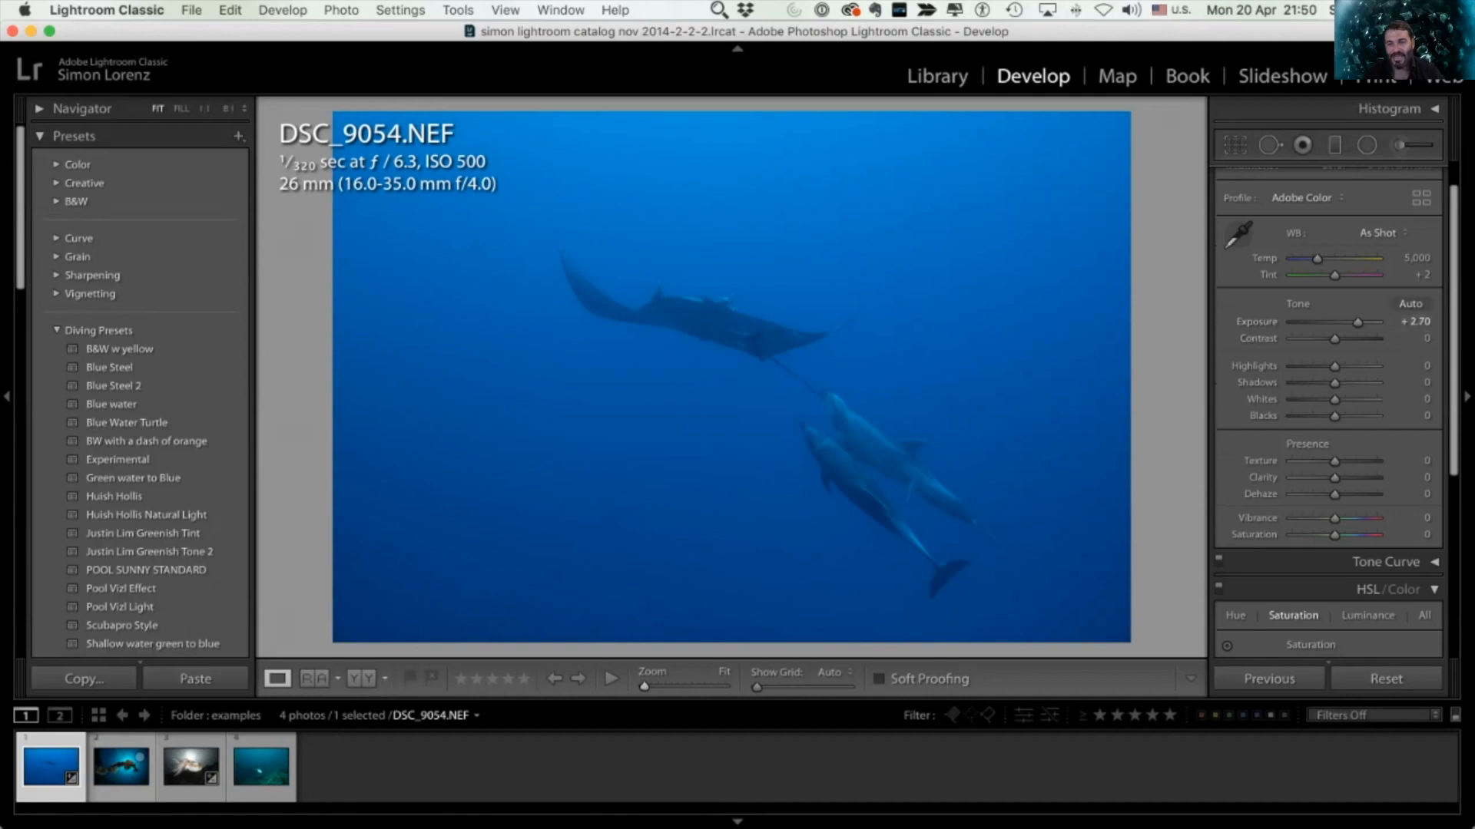
Step: Examine the image noise in the blue water and around the upper dolphin's head at 8:1, 4:1 and 3:1 magnification
key("z")
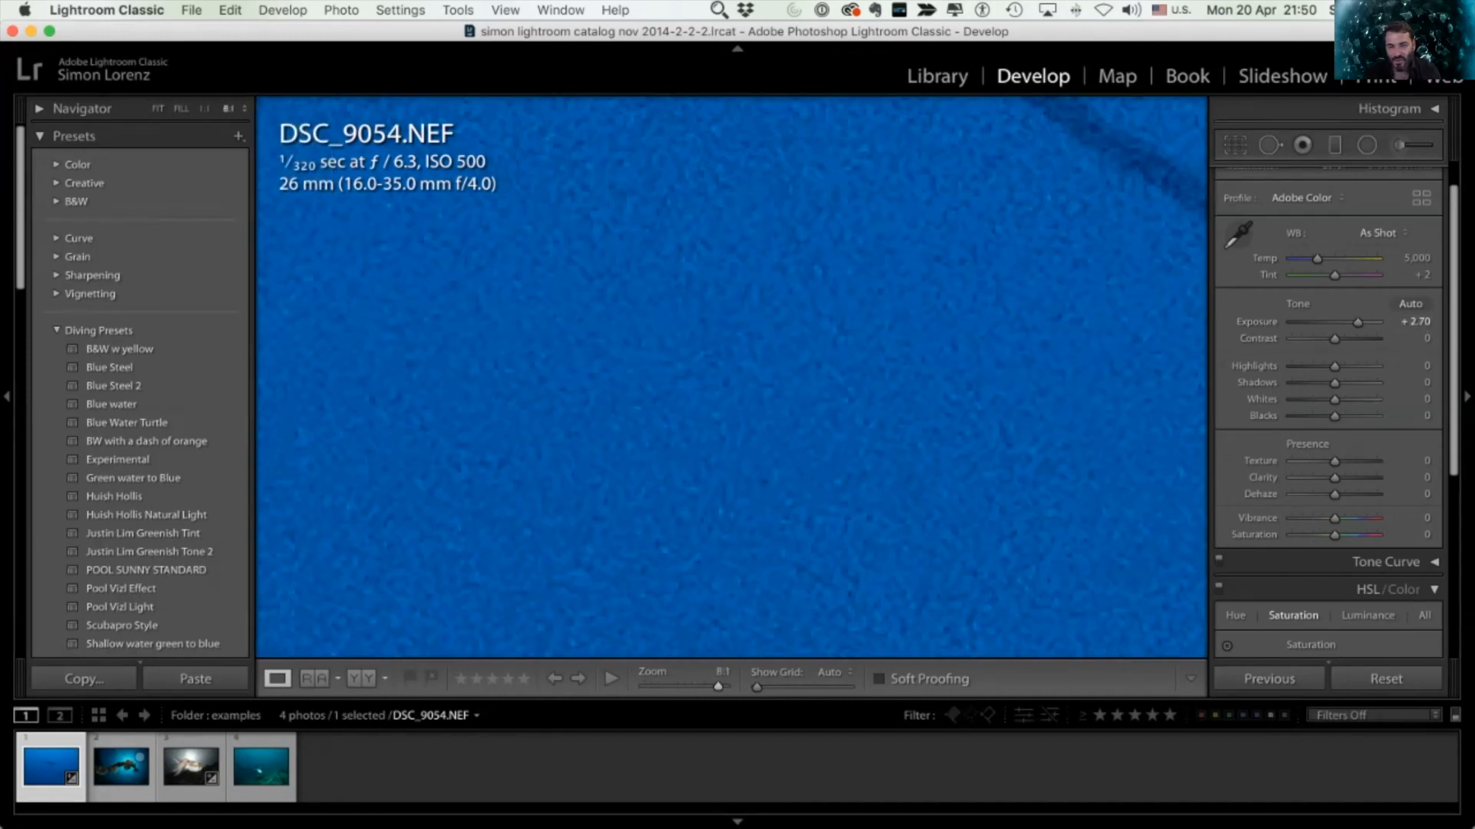
scroll(731, 377, "right", 10)
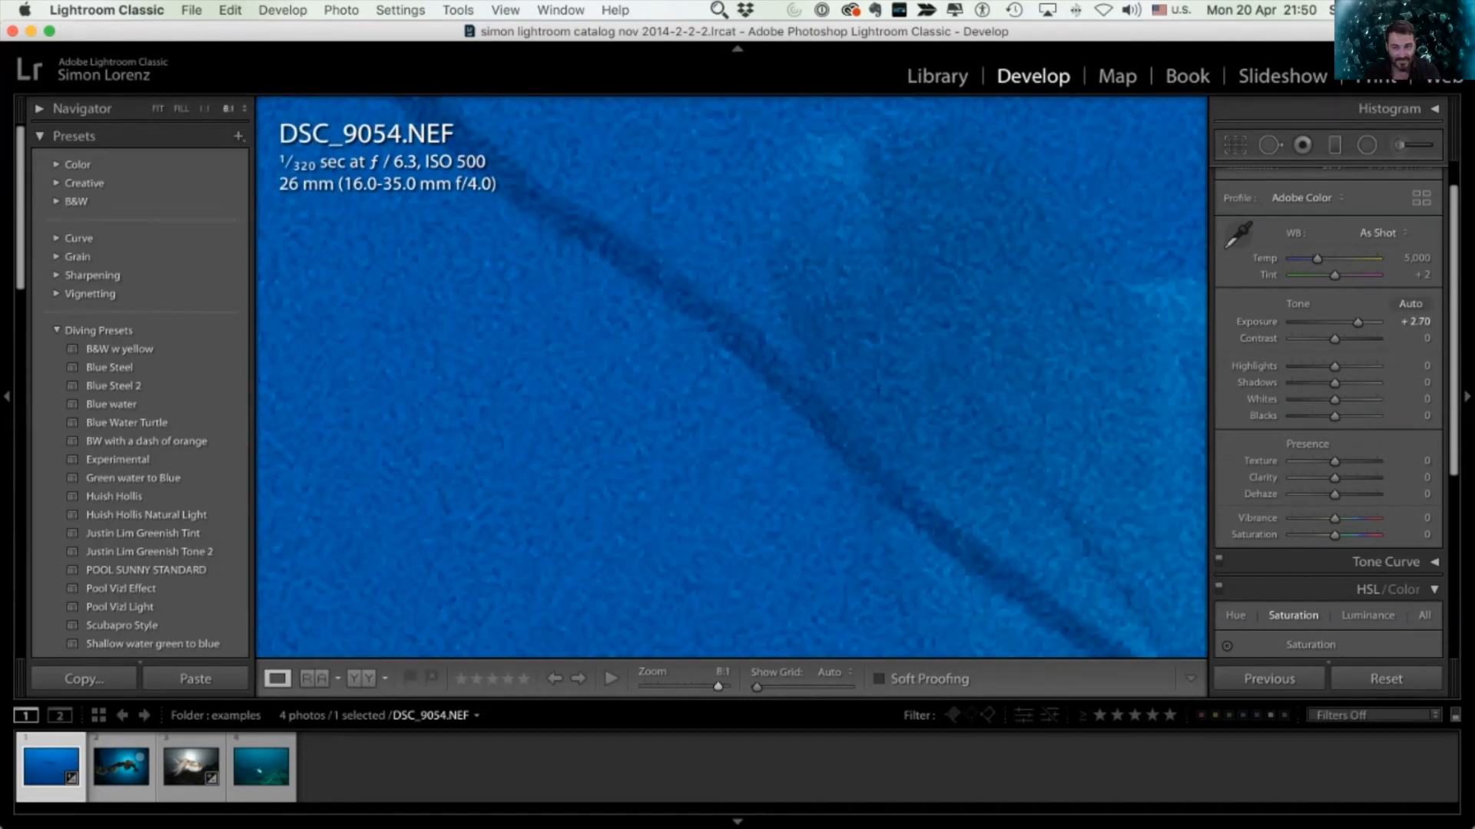
scroll(731, 377, "down", 2)
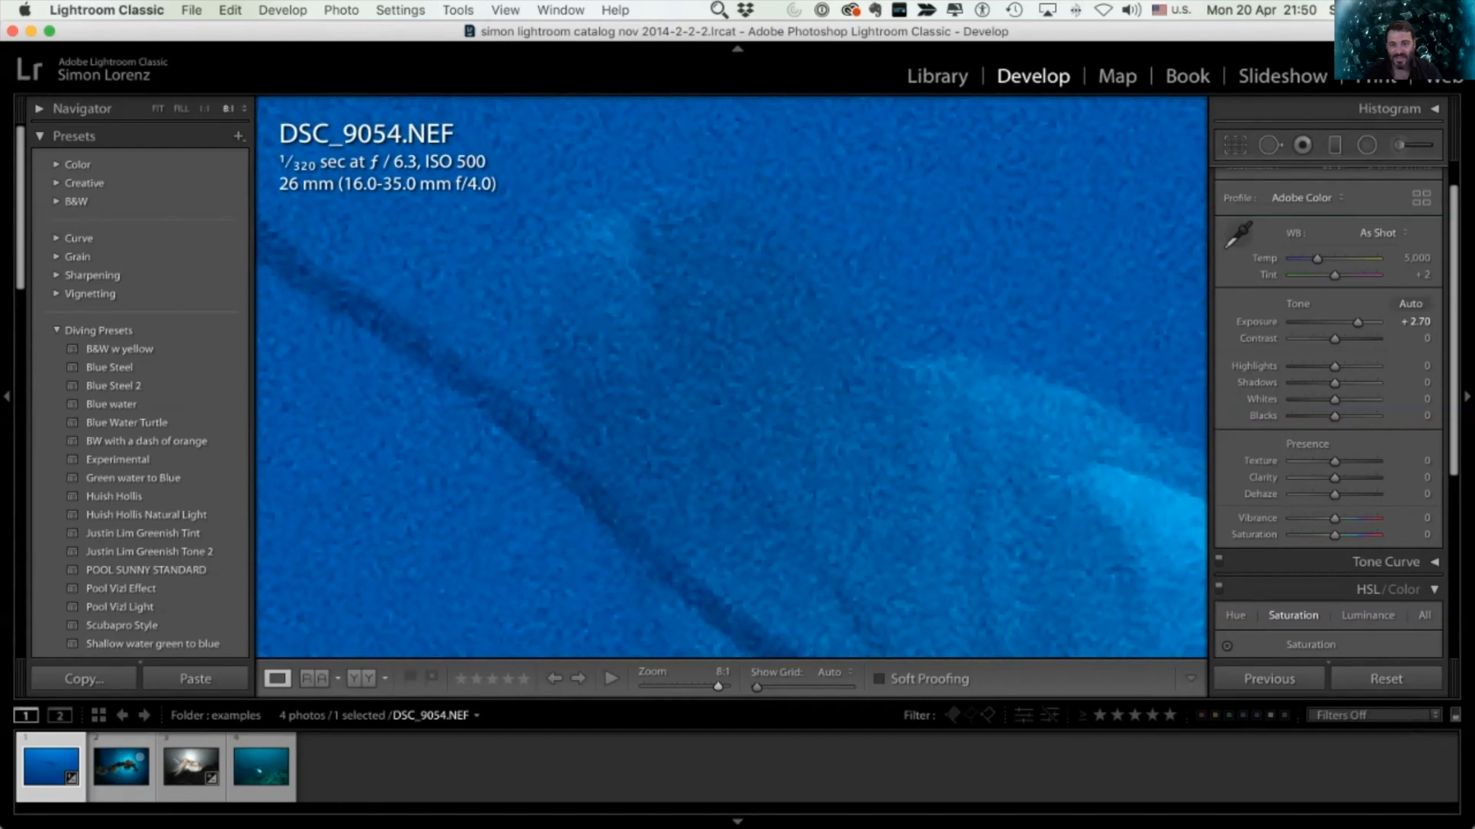
scroll(731, 377, "right", 8)
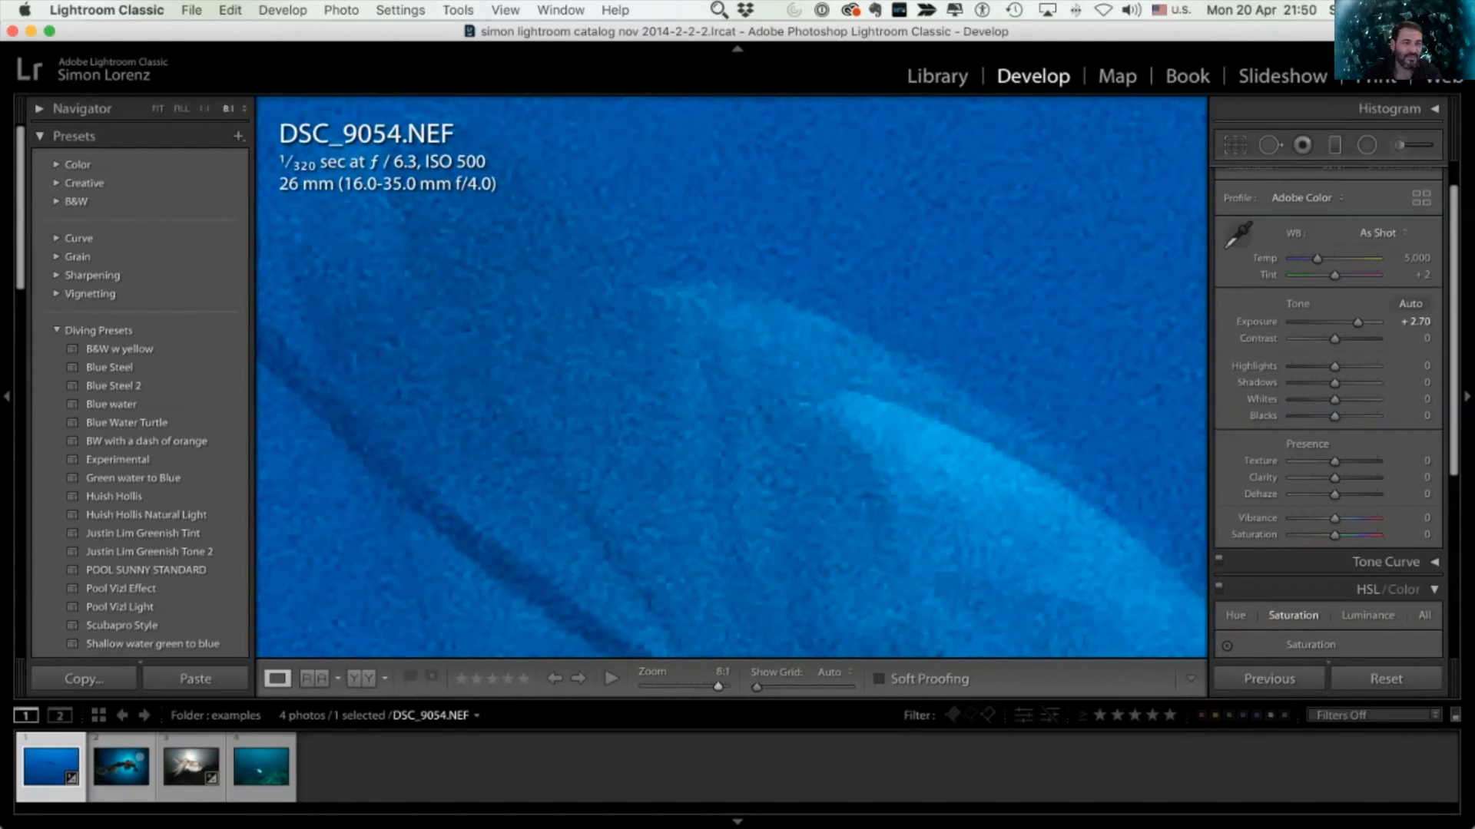
left_click(228, 108)
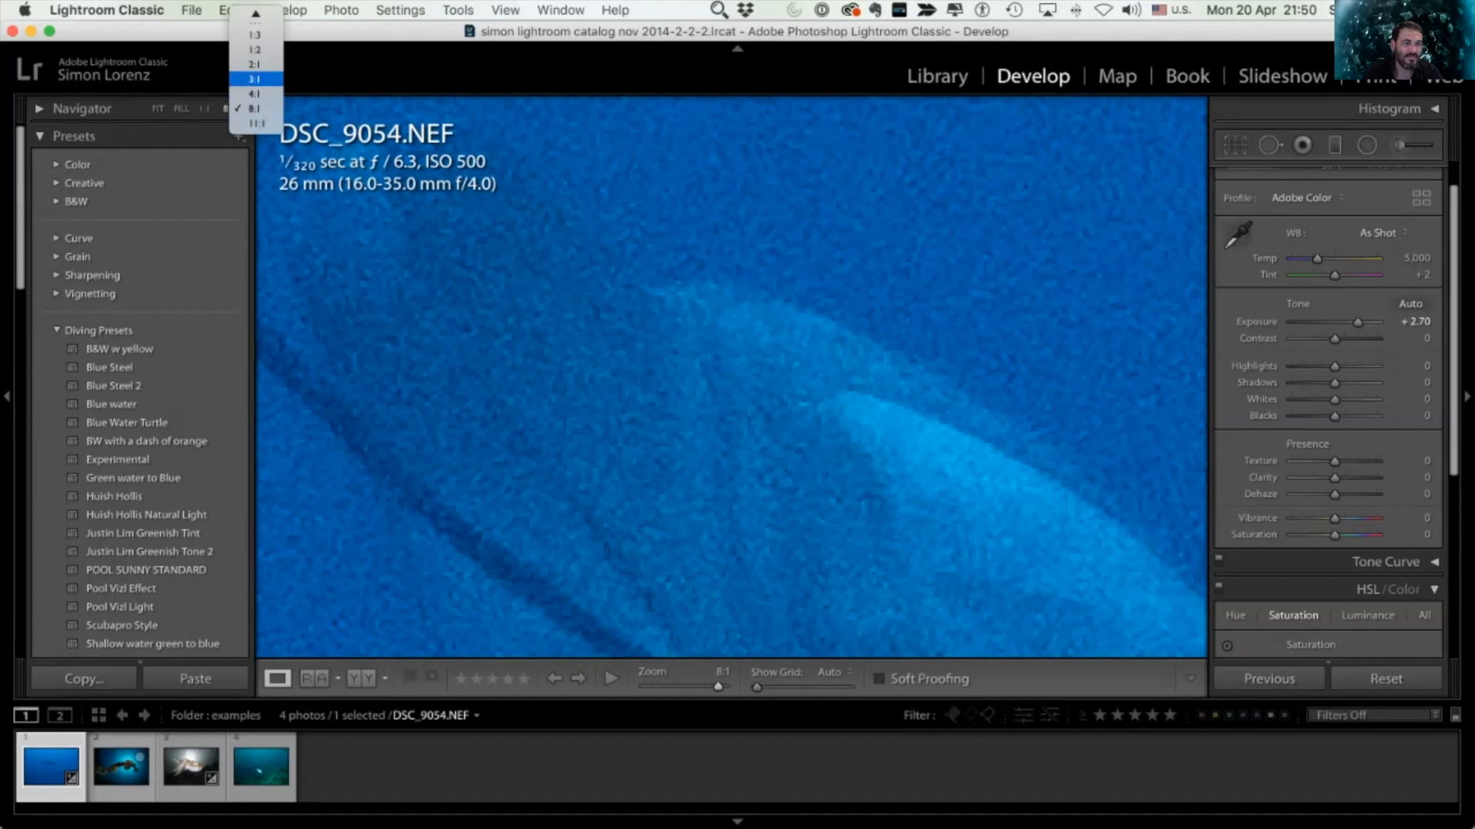
left_click(252, 96)
scroll(732, 377, "down", 5)
scroll(731, 377, "right", 2)
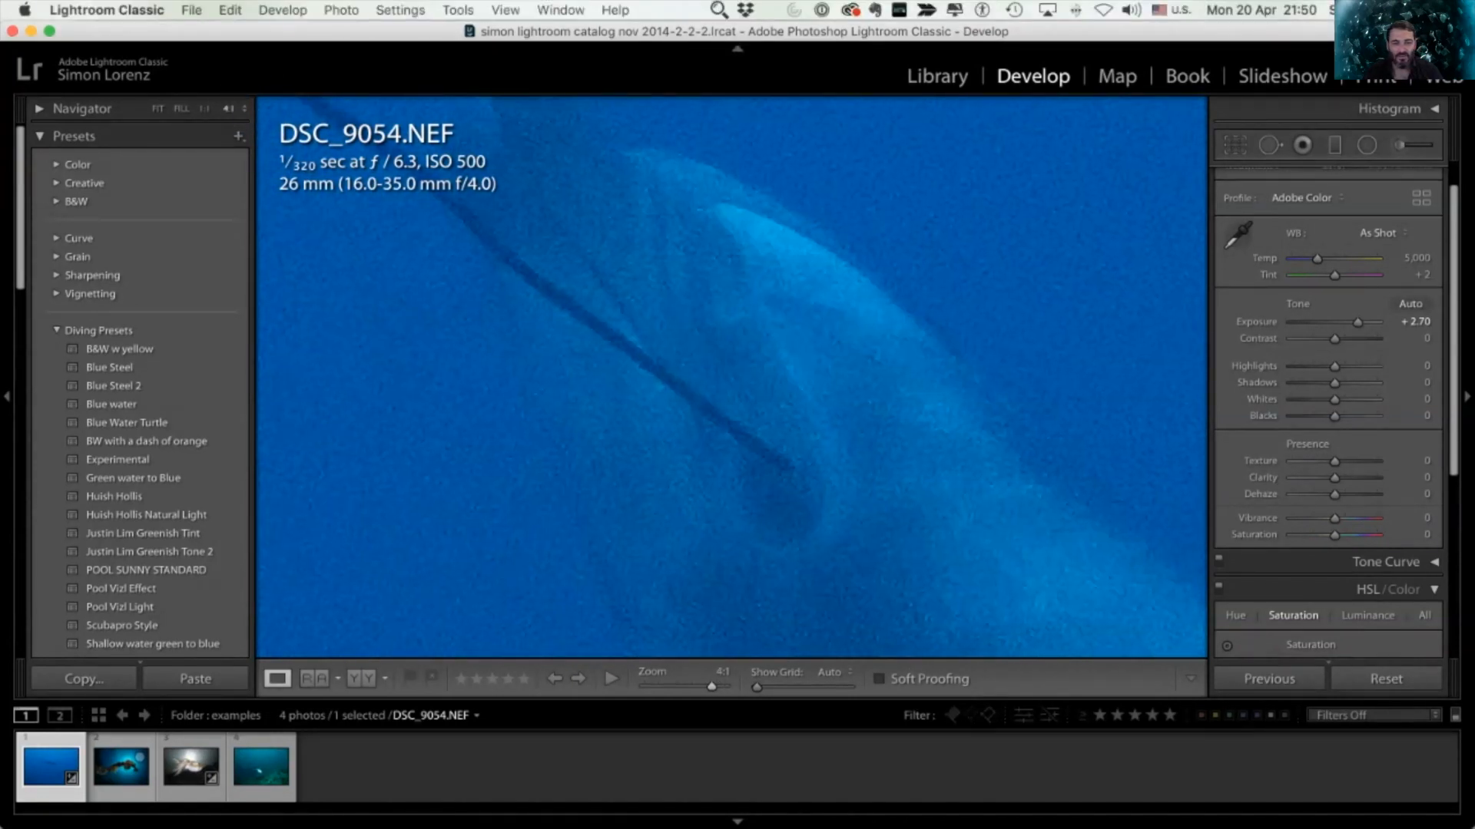
scroll(731, 377, "up", 3)
scroll(731, 377, "left", 3)
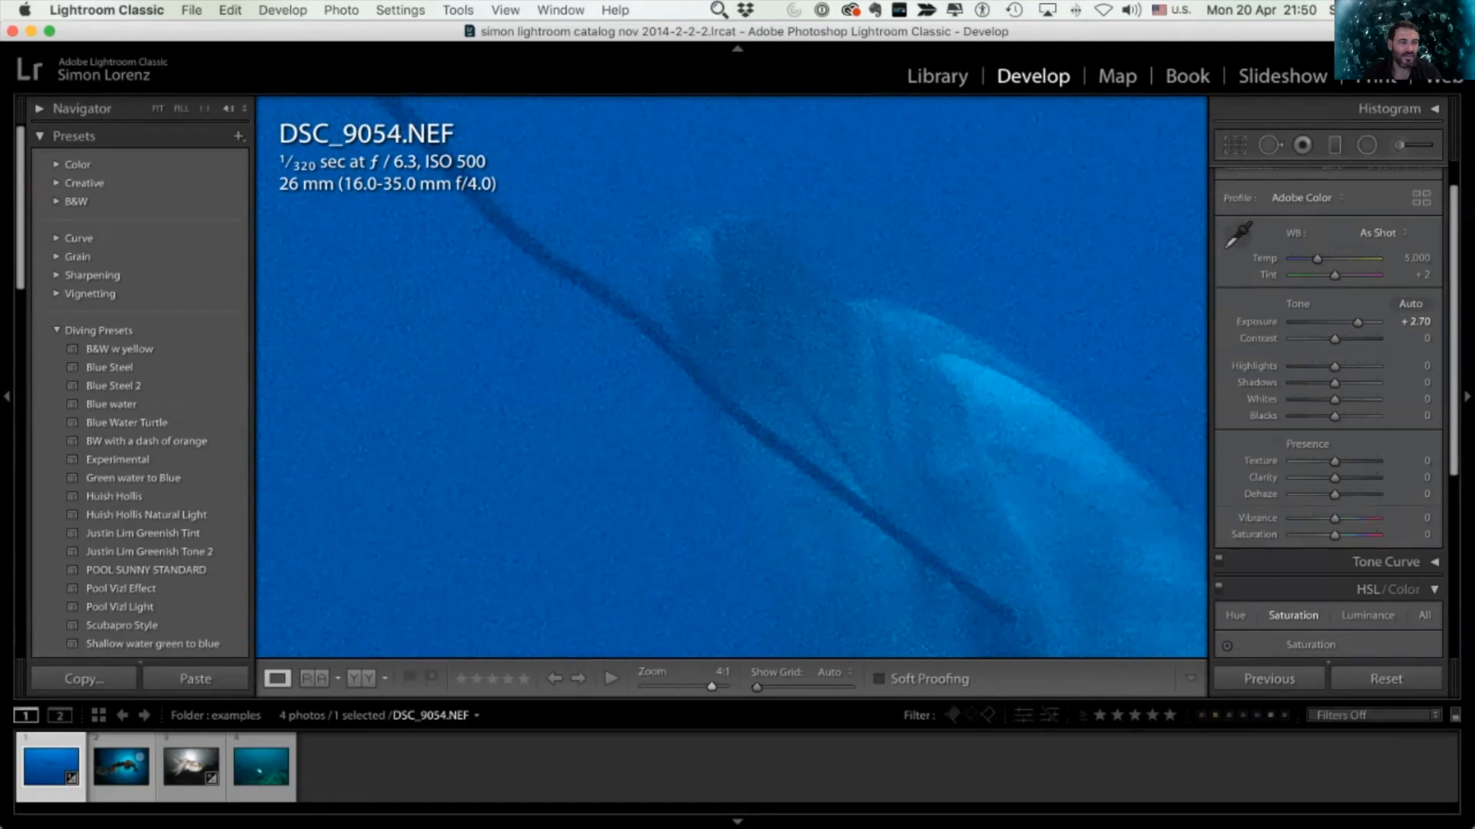
left_click(228, 108)
left_click(244, 94)
scroll(731, 377, "down", 1)
scroll(731, 377, "right", 1)
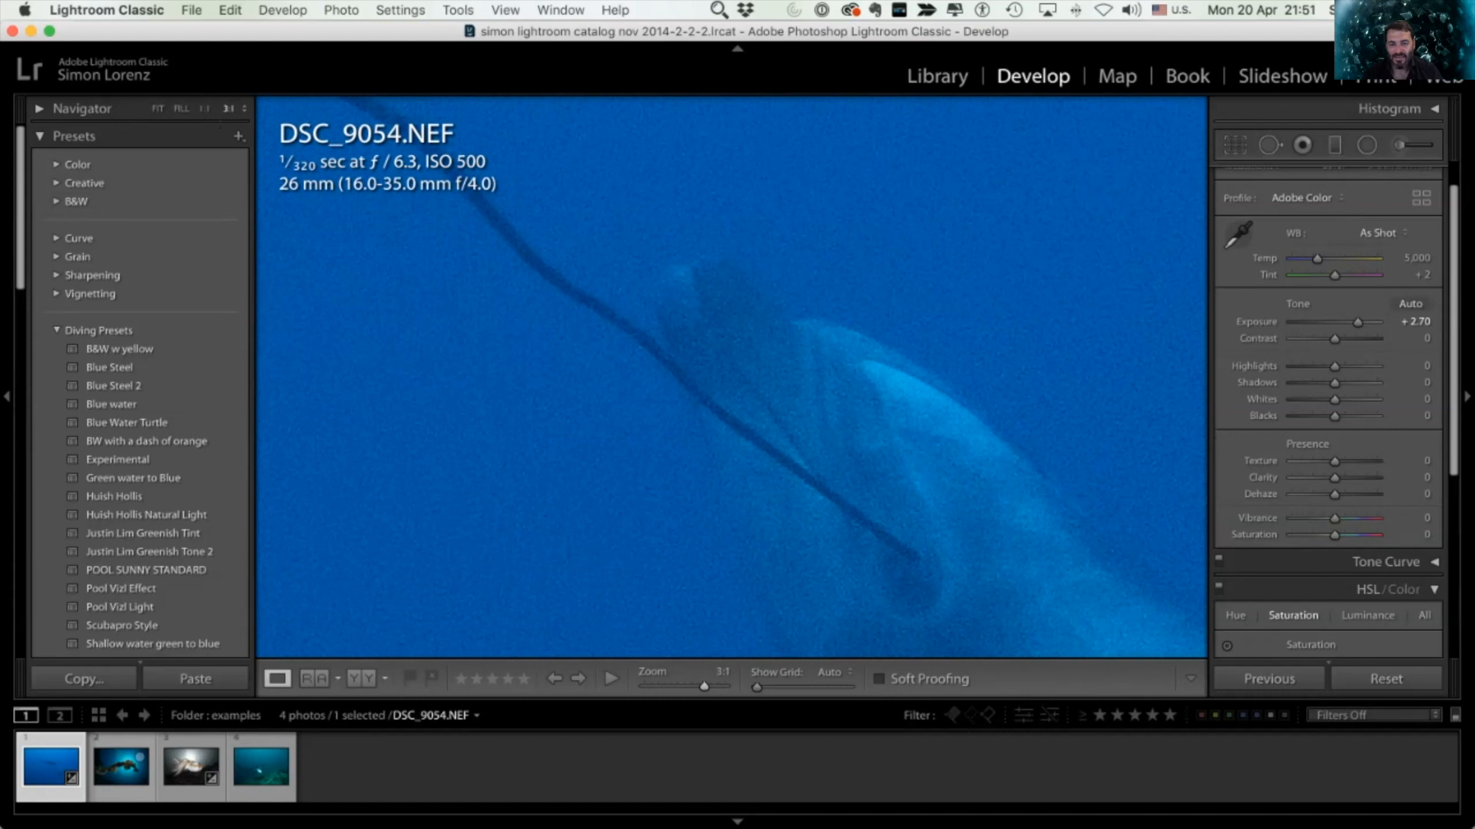
key("z")
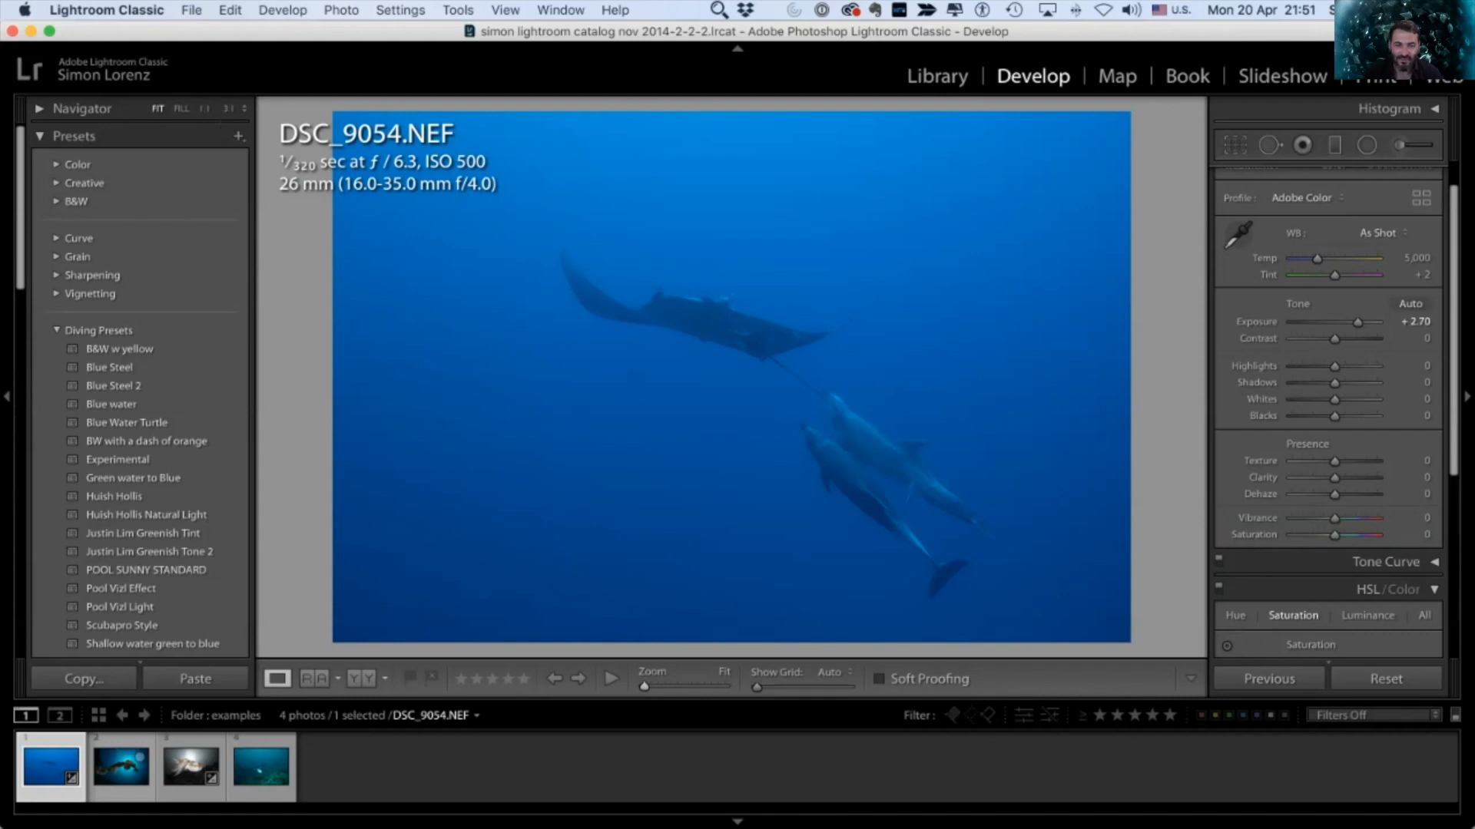
Step: Set Texture to +59 and Clarity to +50 while viewing the dolphin's head at 3:1
key("z")
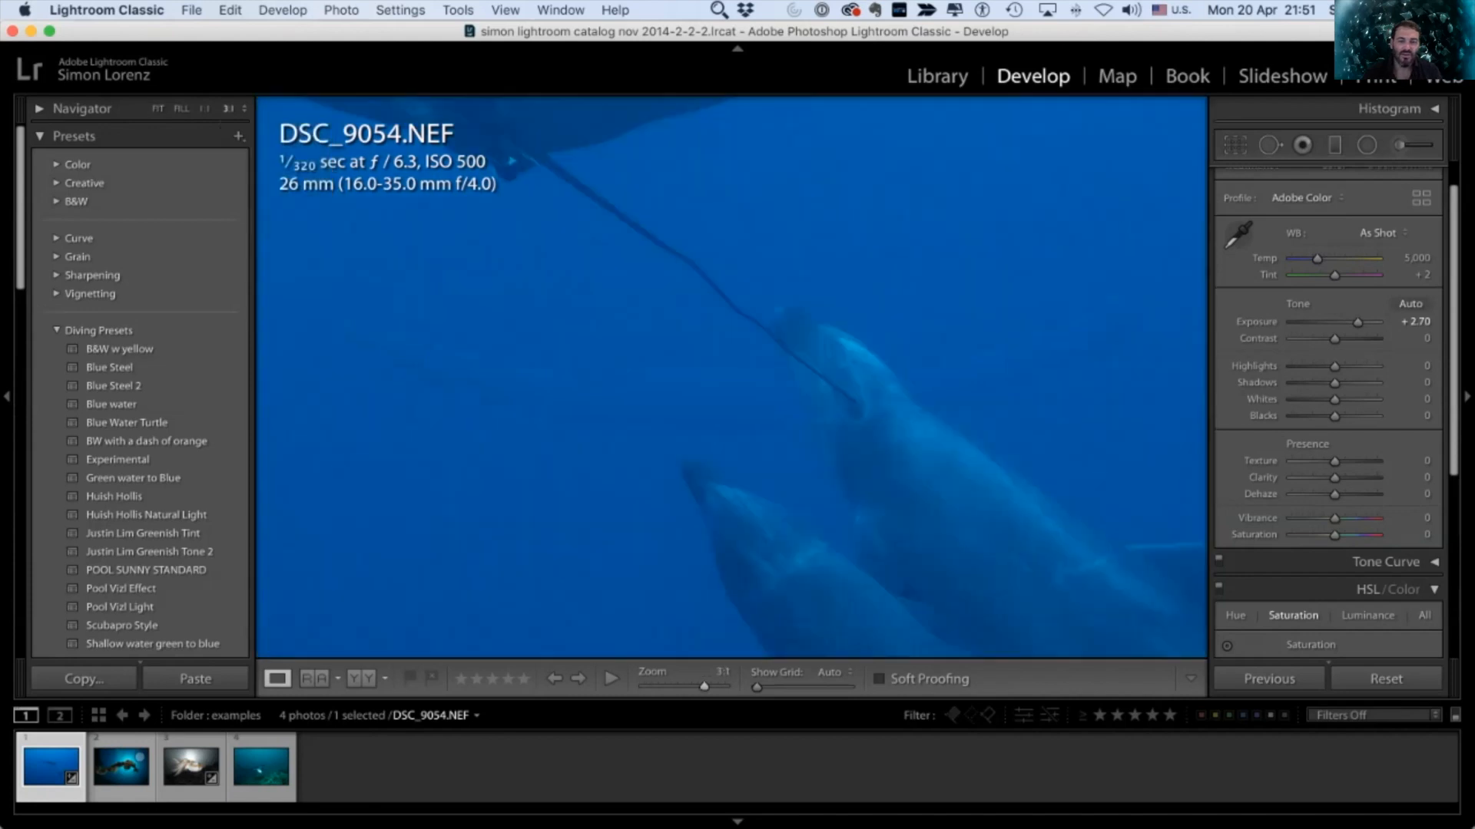
scroll(731, 376, "up", 3)
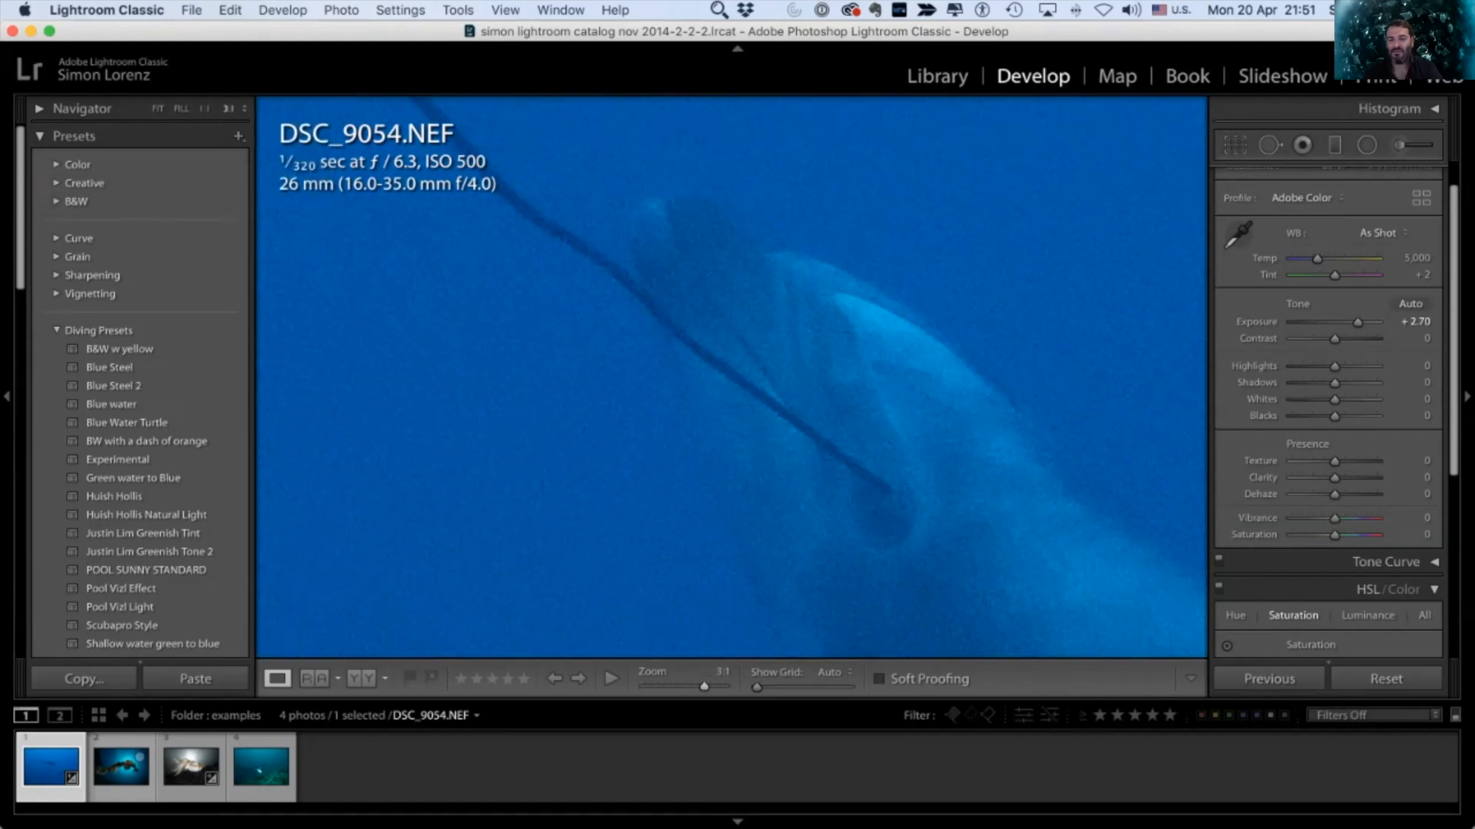
left_click_drag(1334, 461, 1348, 476)
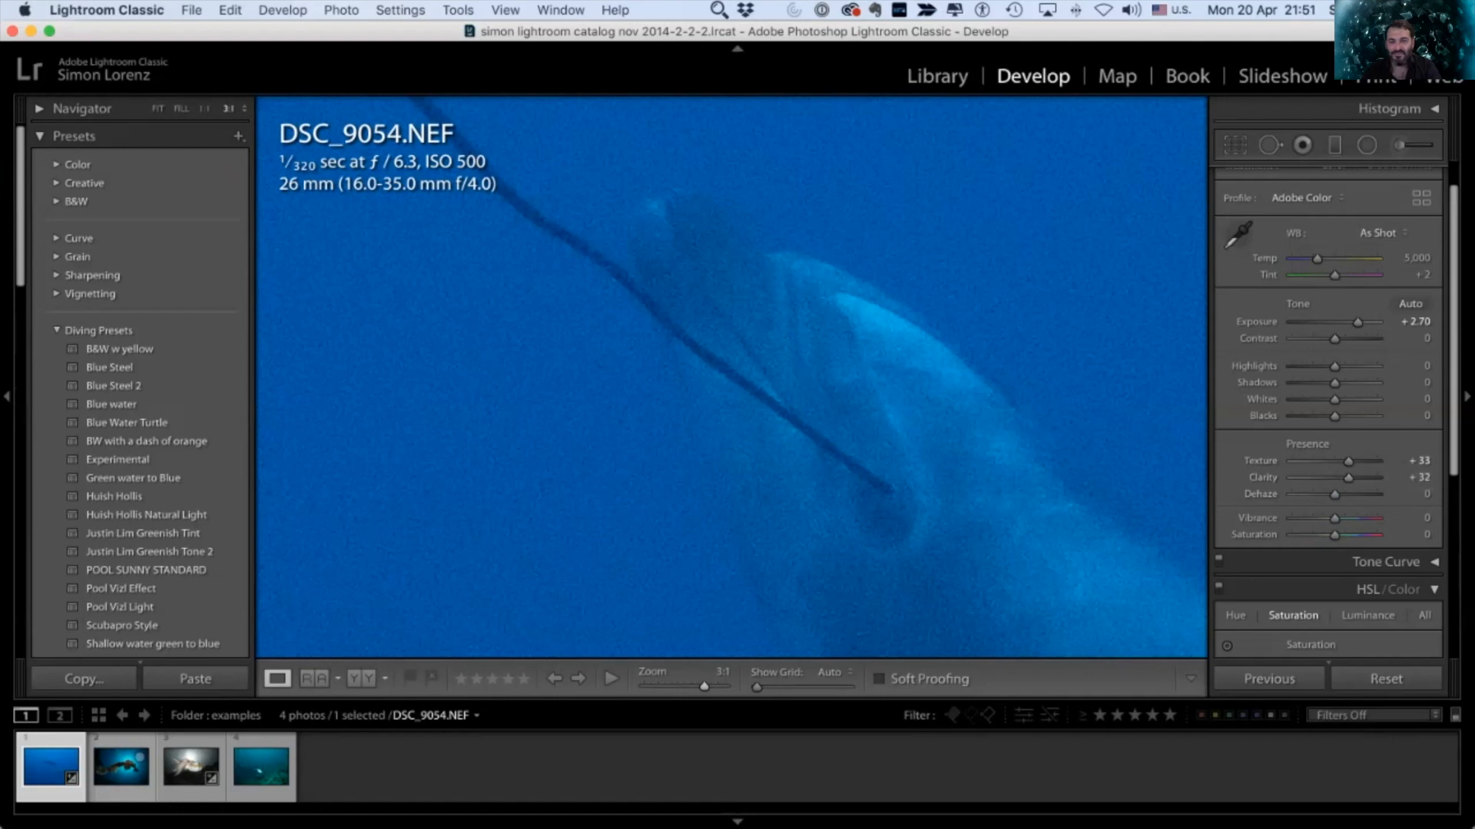
left_click_drag(1347, 460, 1356, 477)
Step: Set the Sharpening Amount and the Color noise reduction to 0 while viewing the dolphin's head at 3:1
key("z")
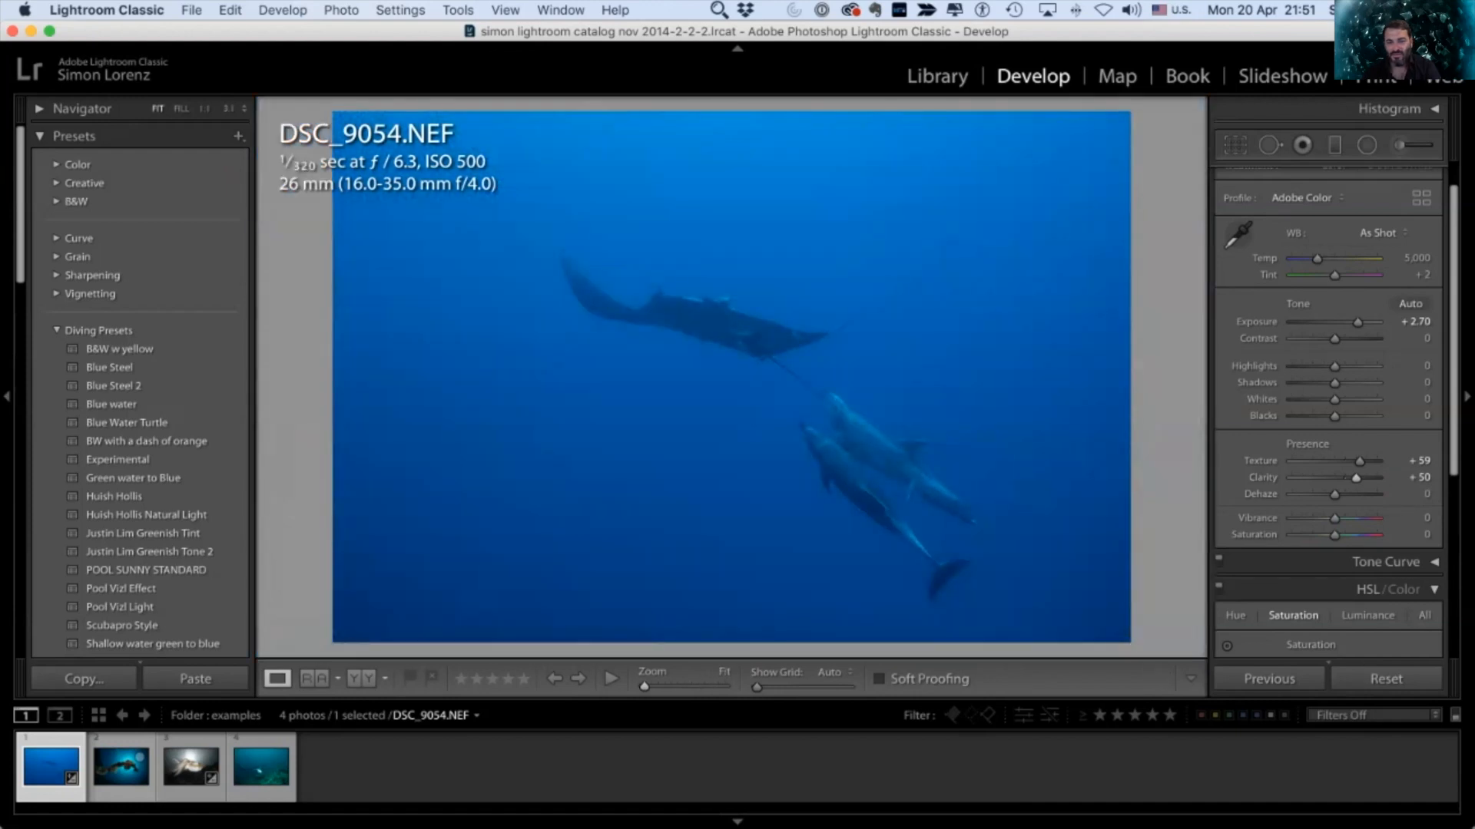
key("z")
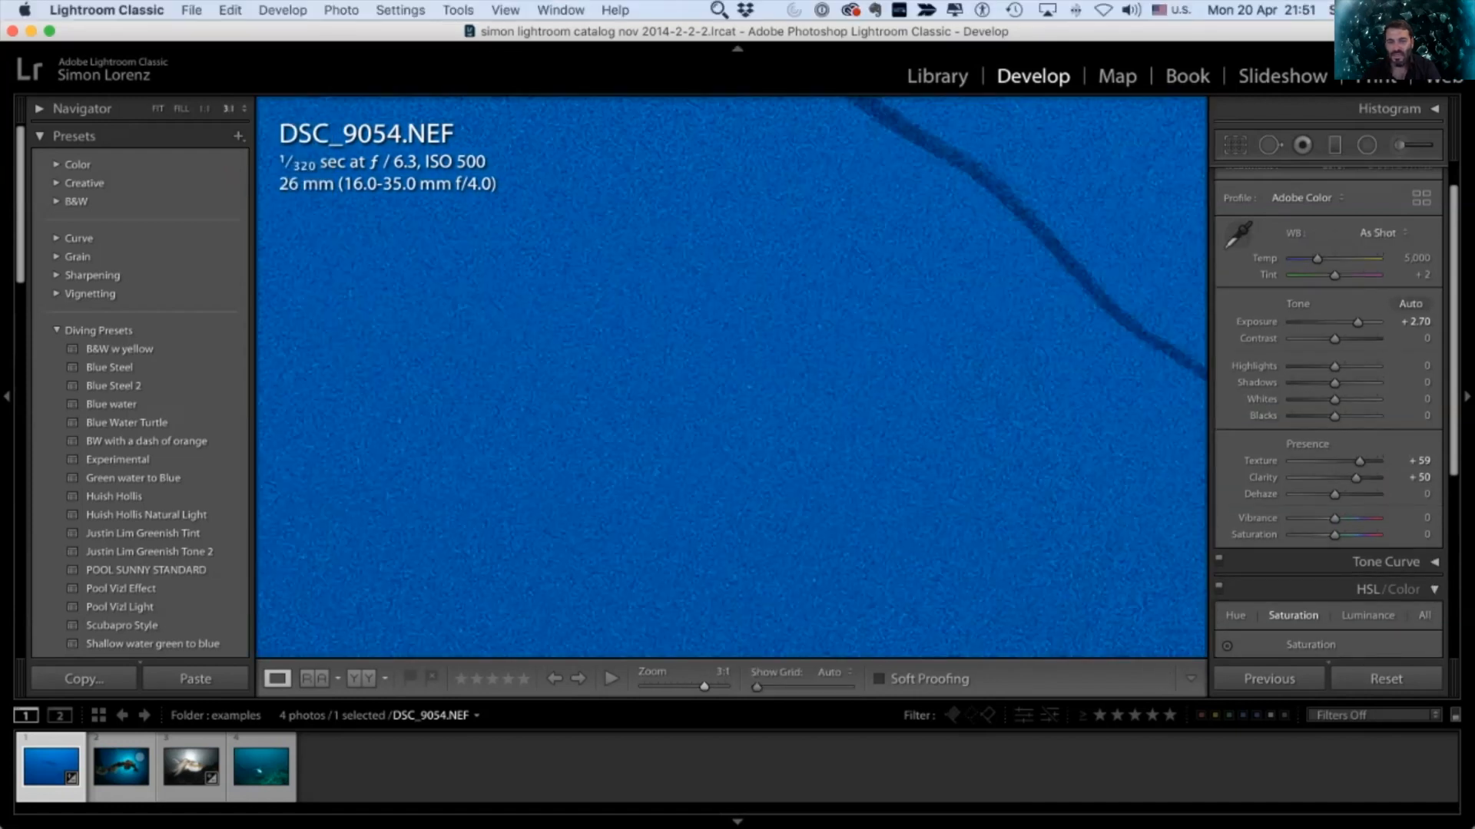
left_click_drag(998, 400, 531, 329)
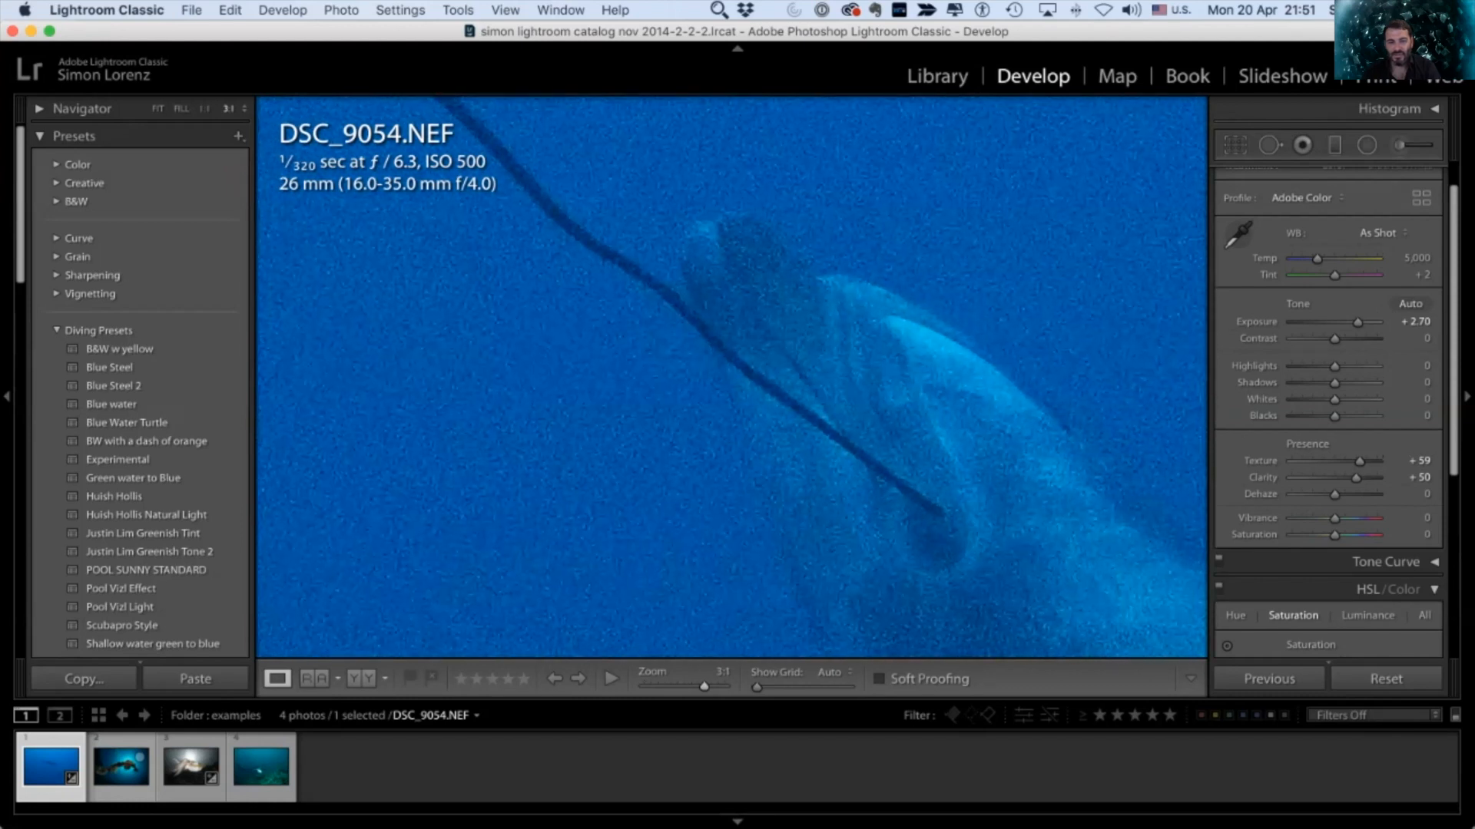
scroll(1328, 414, "down", 8)
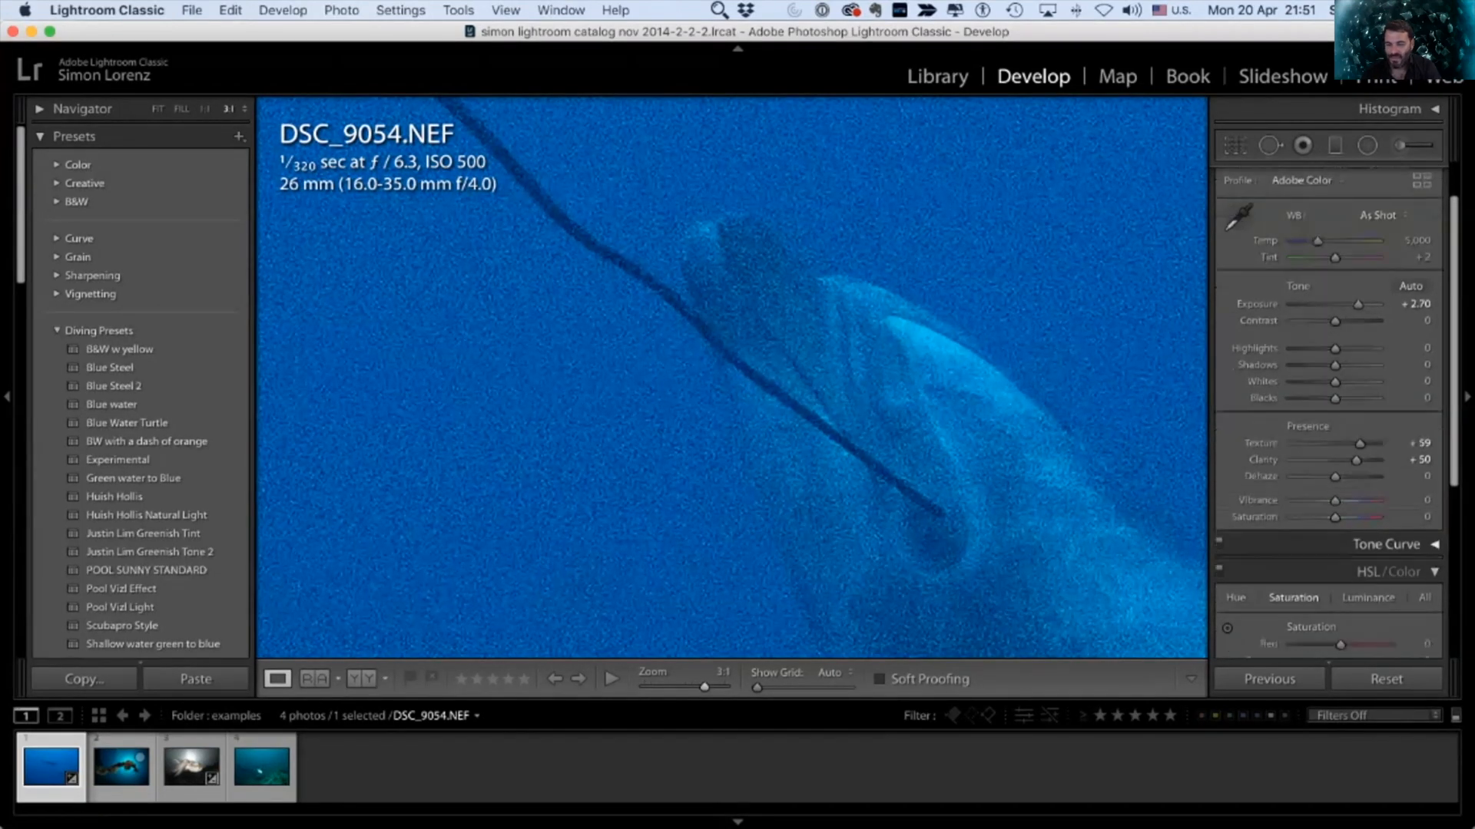
scroll(1329, 415, "down", 2)
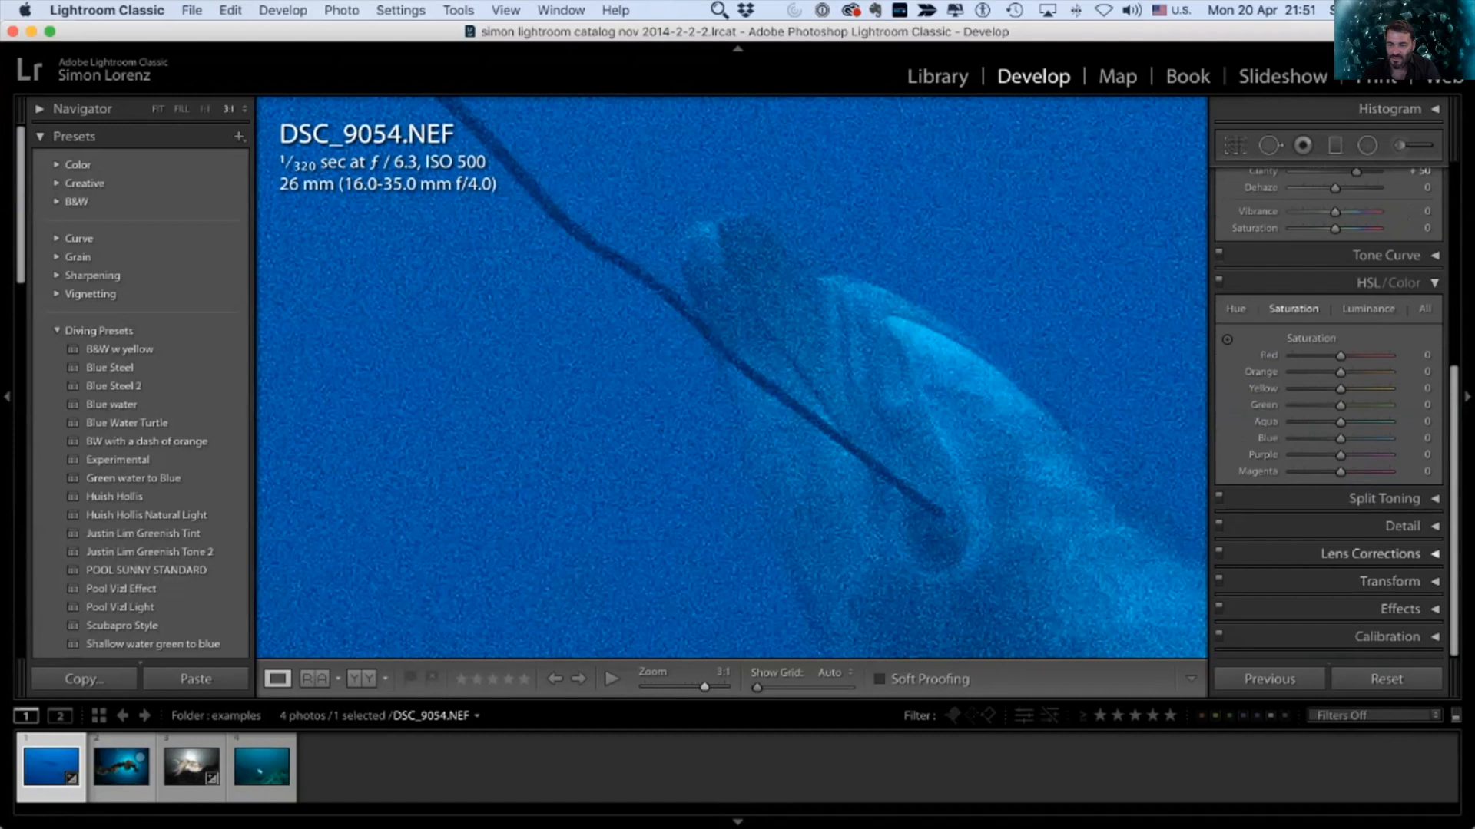
left_click(1402, 526)
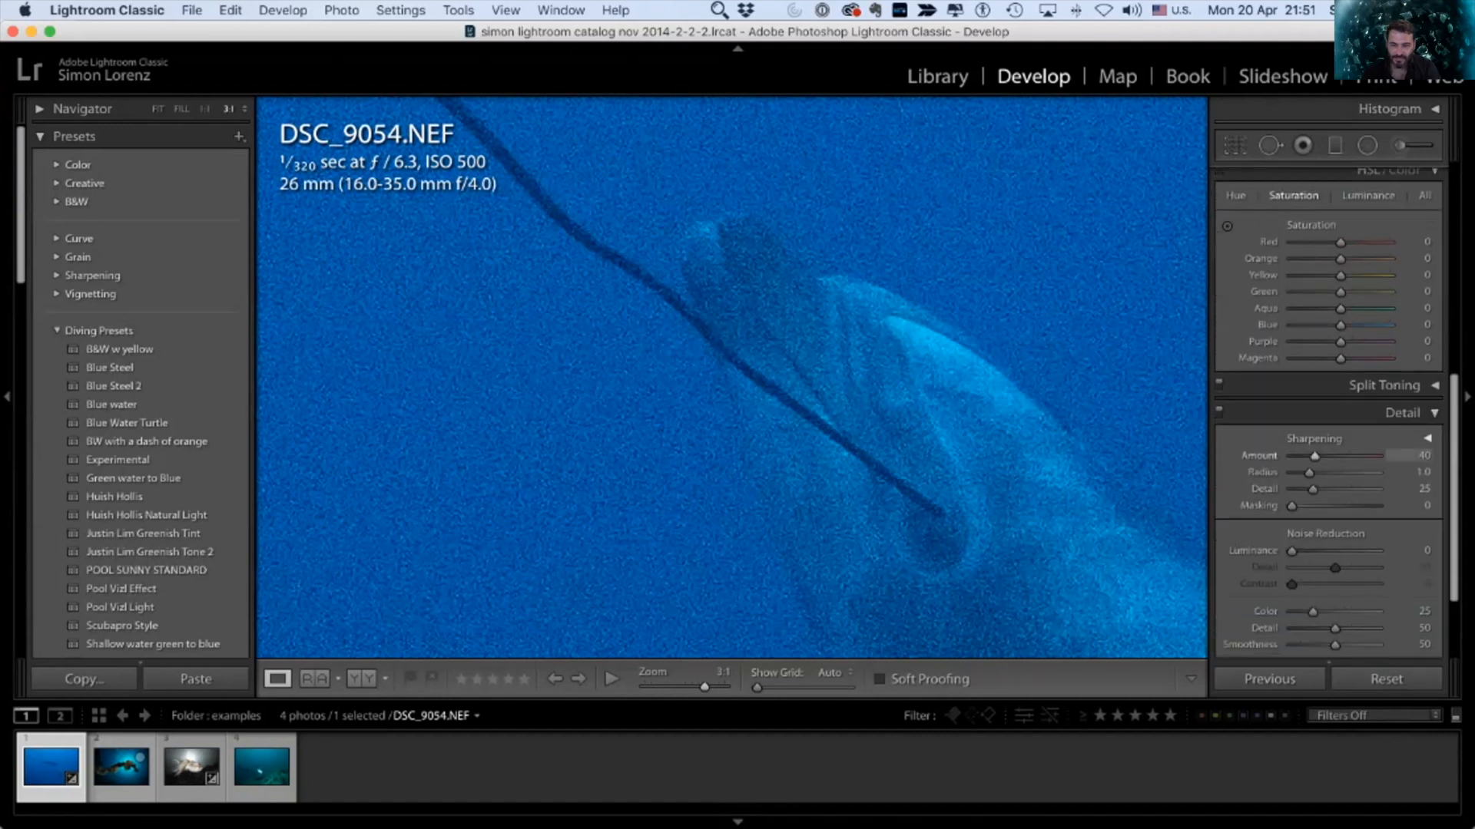
left_click_drag(1314, 456, 1291, 455)
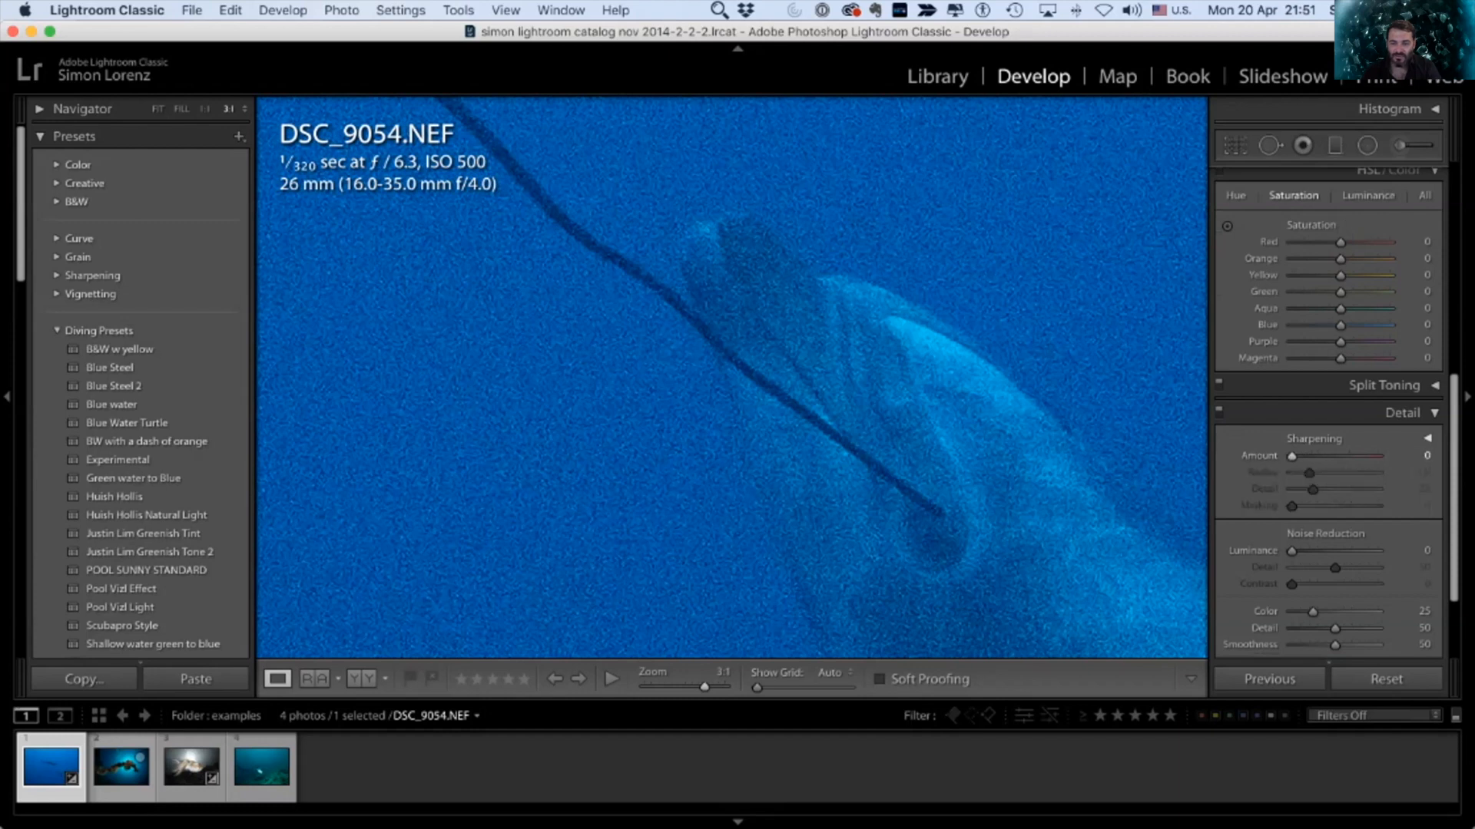
left_click_drag(1312, 611, 1291, 612)
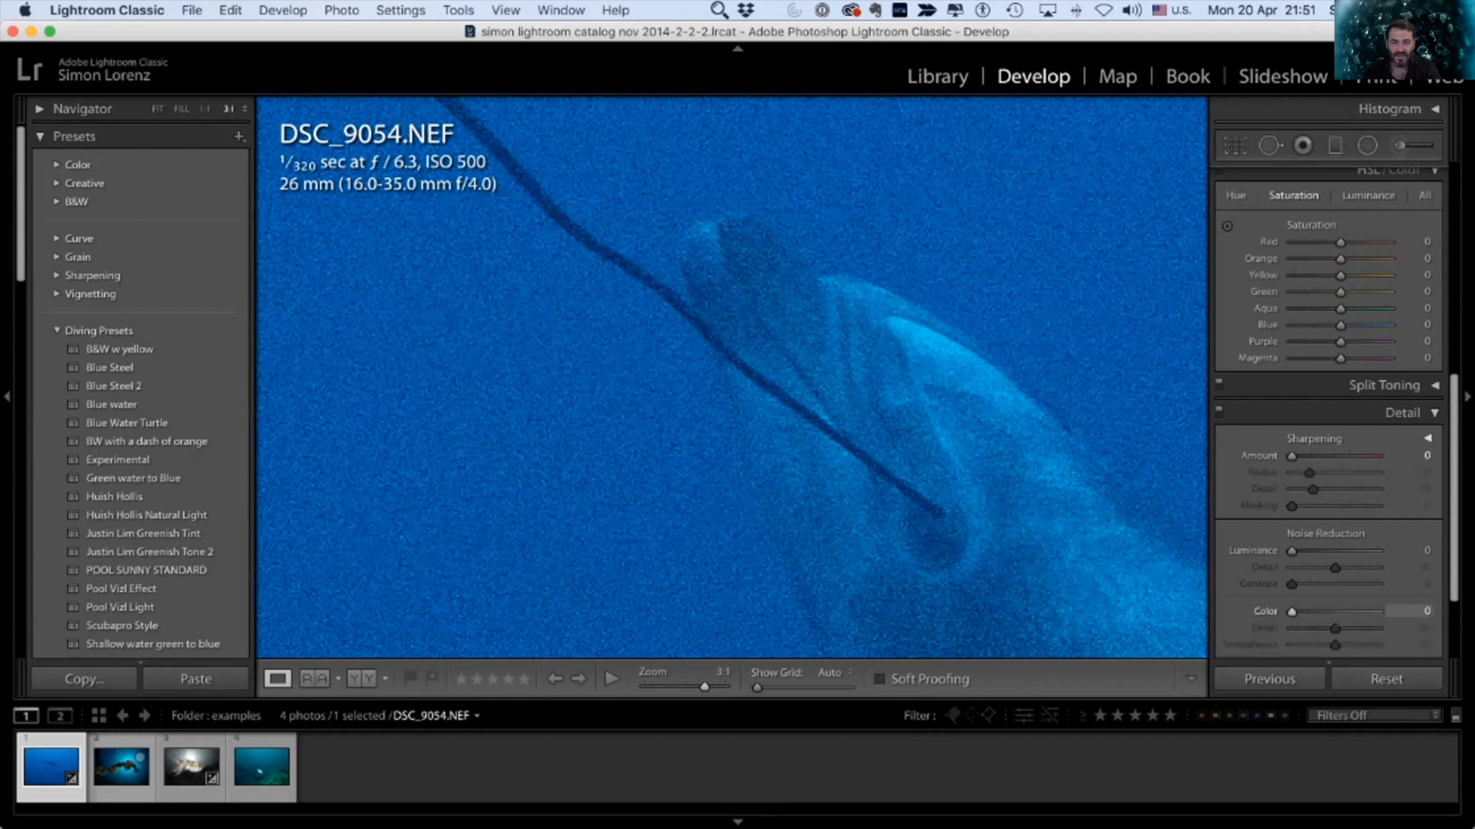
Step: Raise the Color noise reduction to 25, try 51, and reset it to 25 while viewing the dolphin's head at 2:1
key("z")
key("z")
left_click_drag(998, 384, 744, 379)
left_click(245, 108)
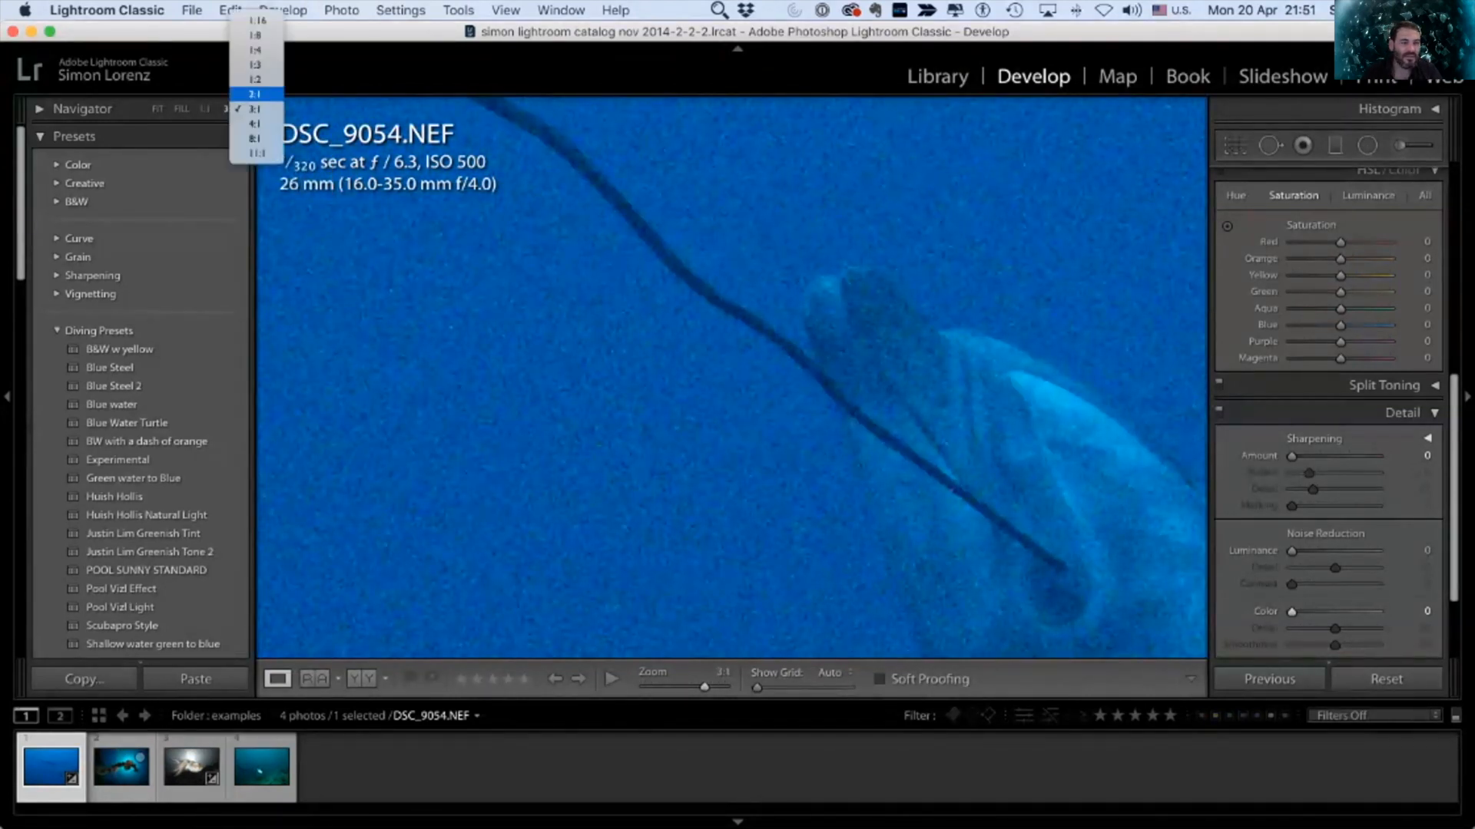
left_click(240, 93)
left_click_drag(731, 378, 683, 348)
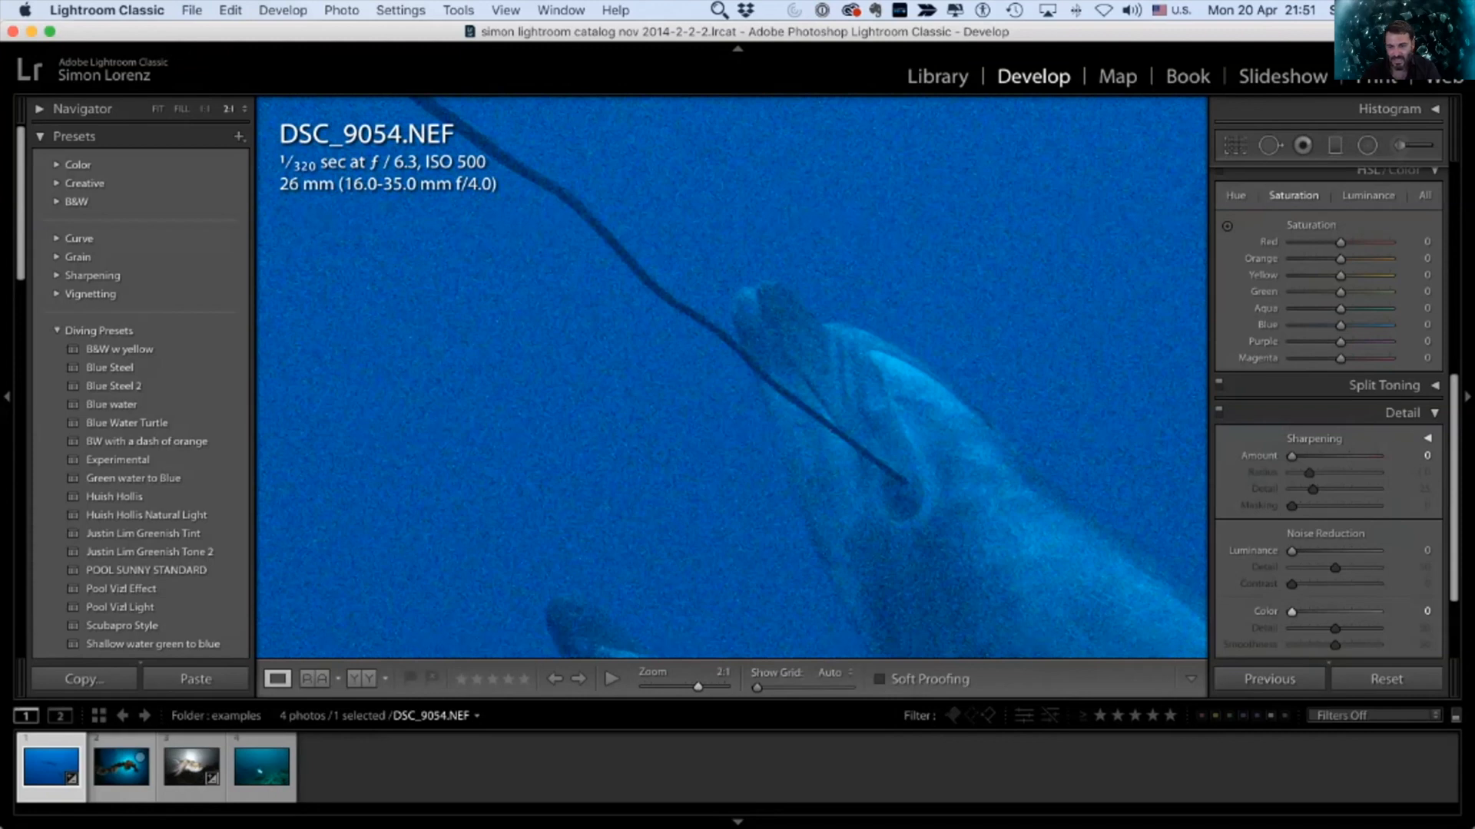
left_click_drag(1291, 611, 1311, 611)
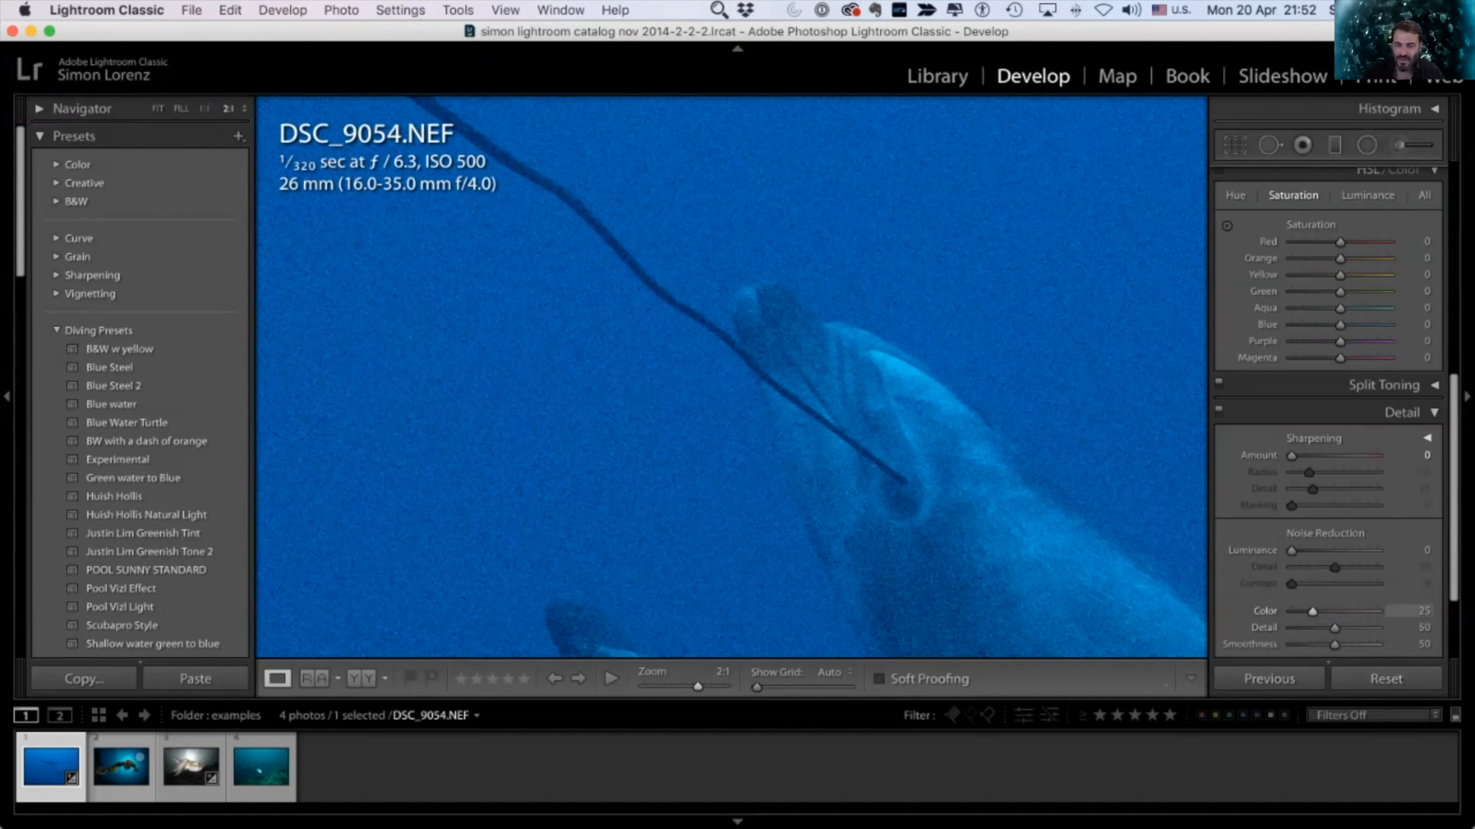
left_click_drag(1311, 611, 1334, 612)
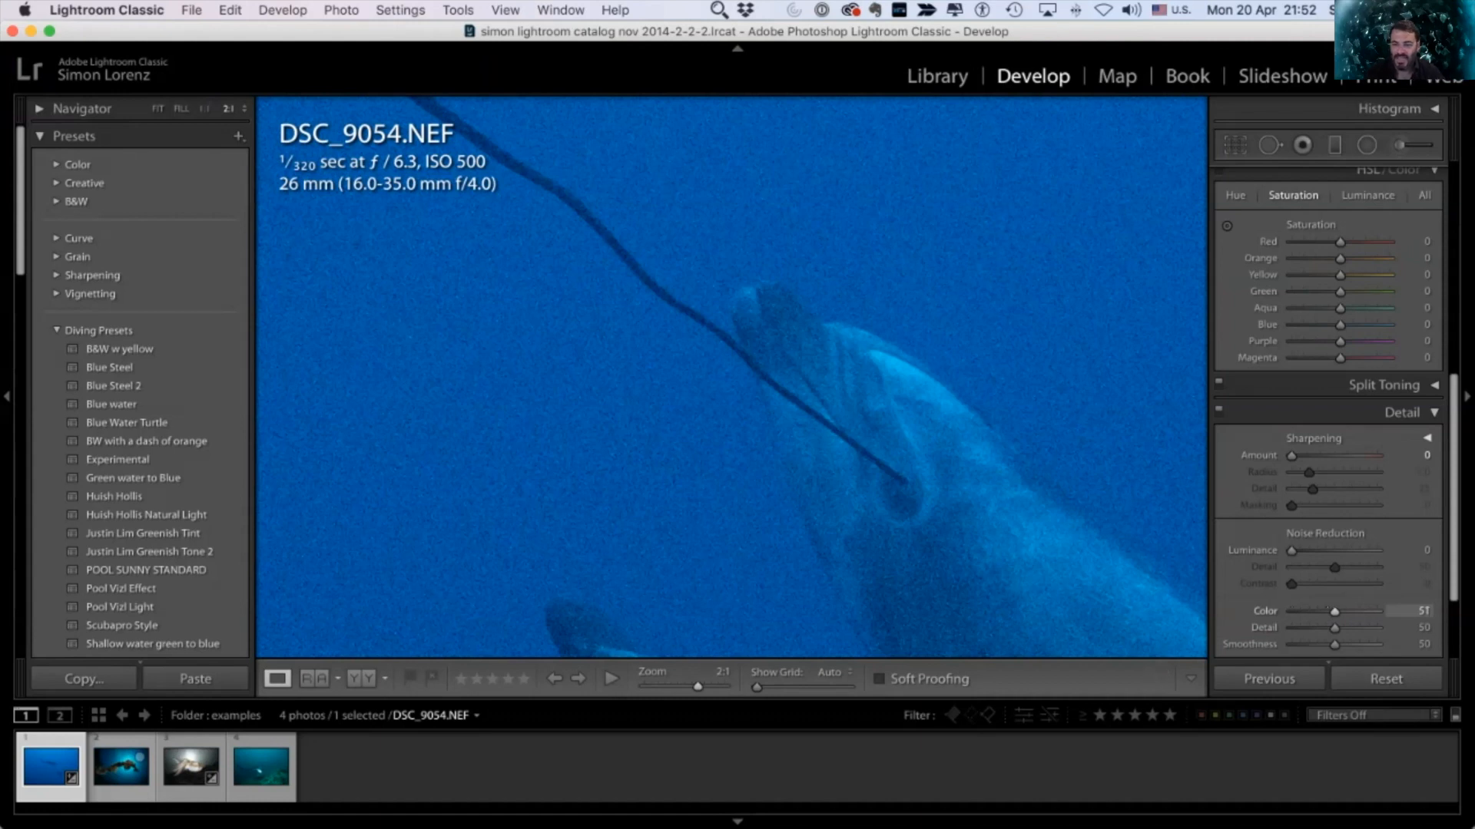
double_click(1333, 612)
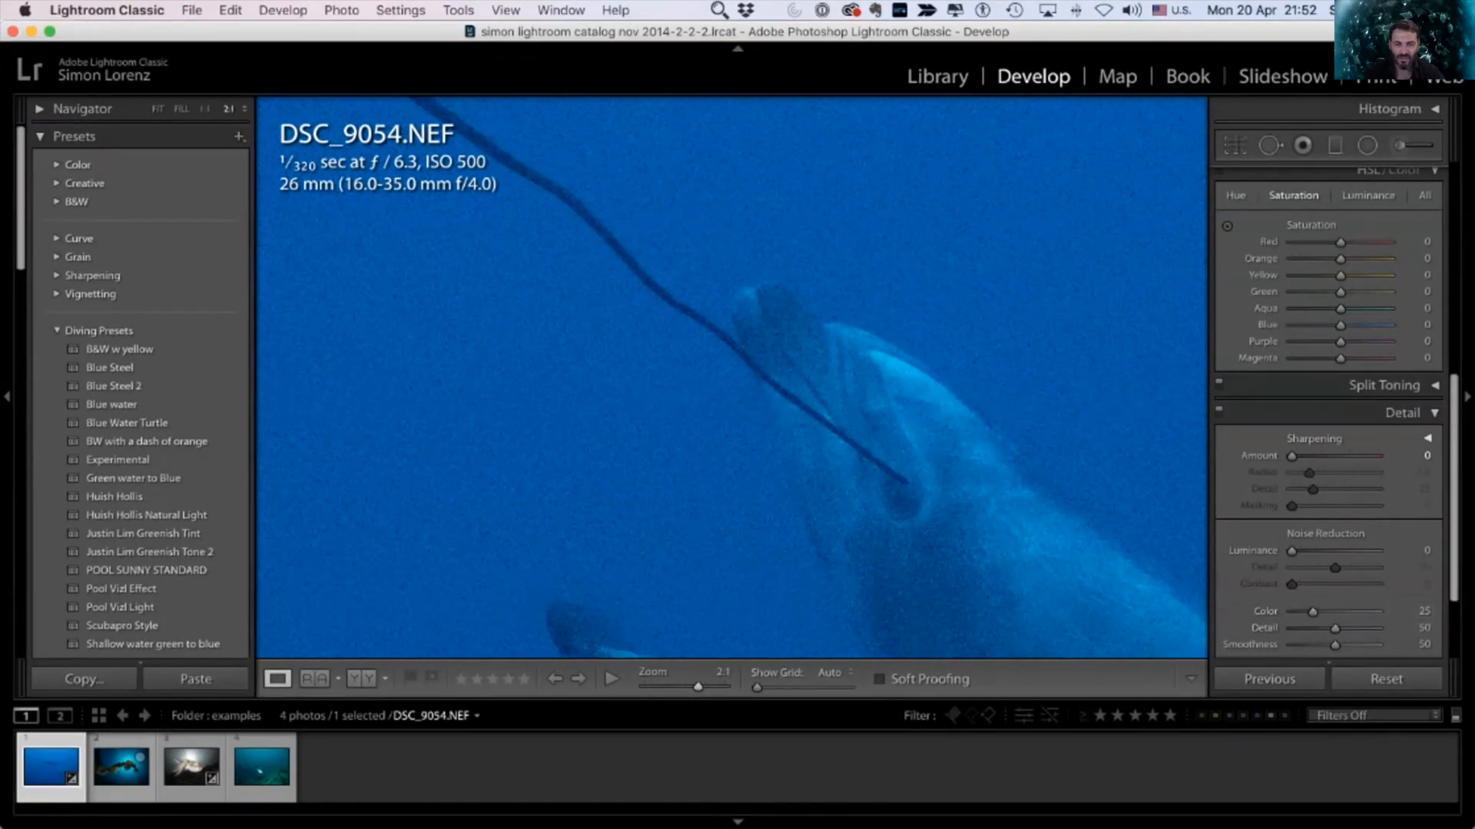
Step: Set the Luminance noise reduction to 49 and its Contrast to 34 while viewing the dolphin's snout at 8:1
scroll(731, 377, "right", 1)
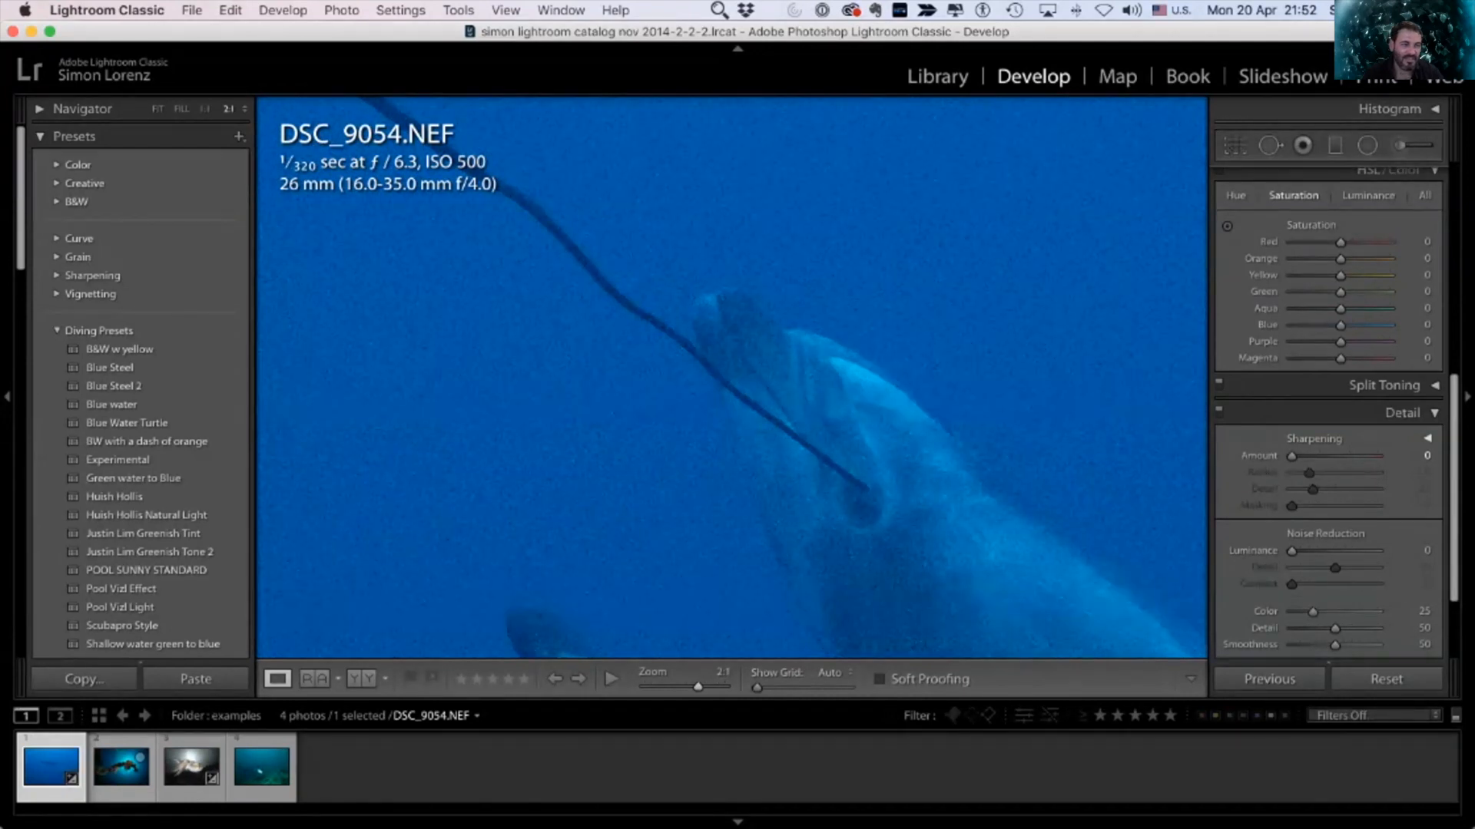
left_click(244, 108)
left_click(254, 146)
left_click_drag(758, 157, 704, 599)
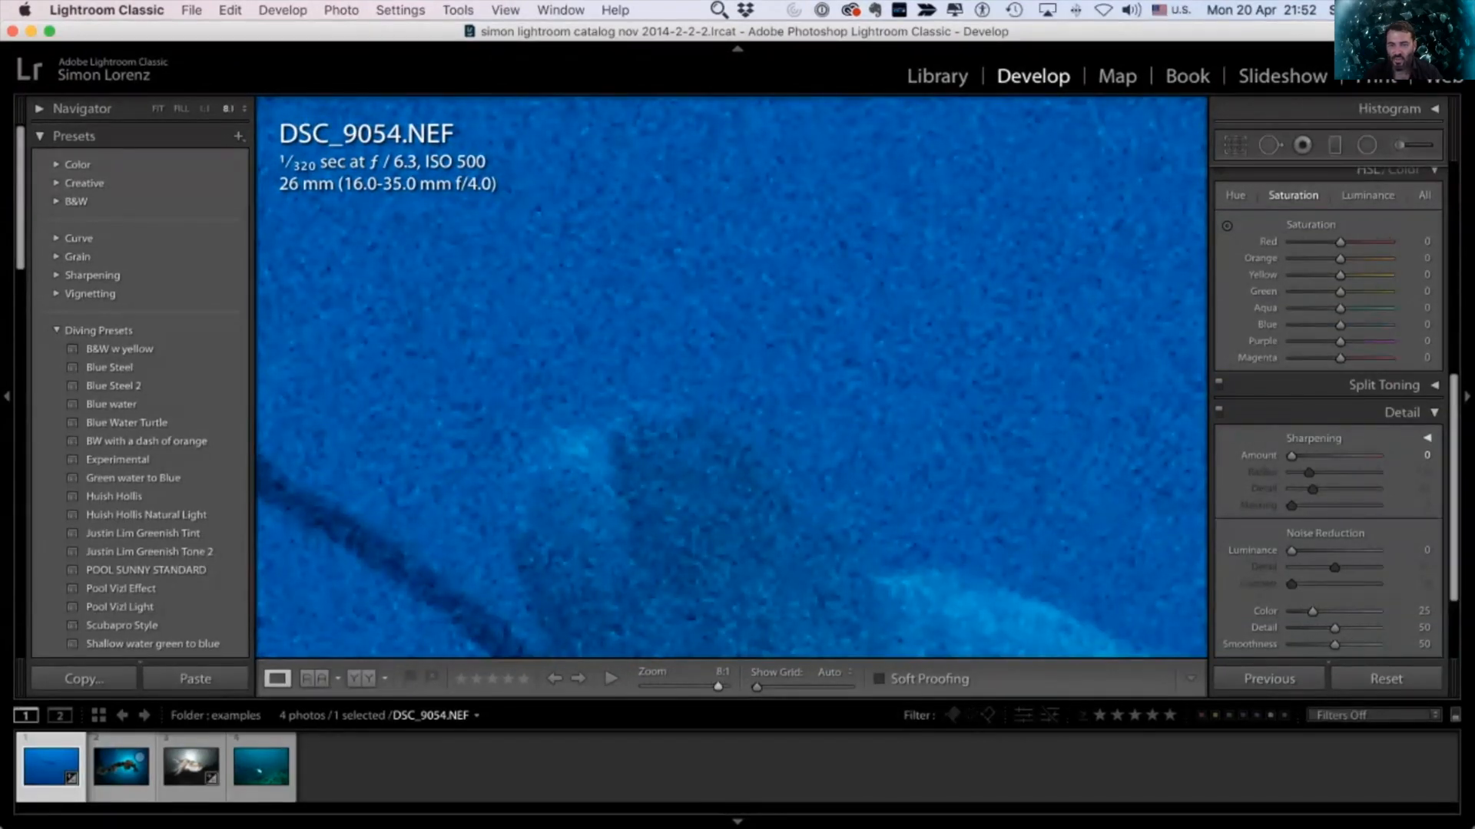
left_click_drag(1291, 551, 1334, 550)
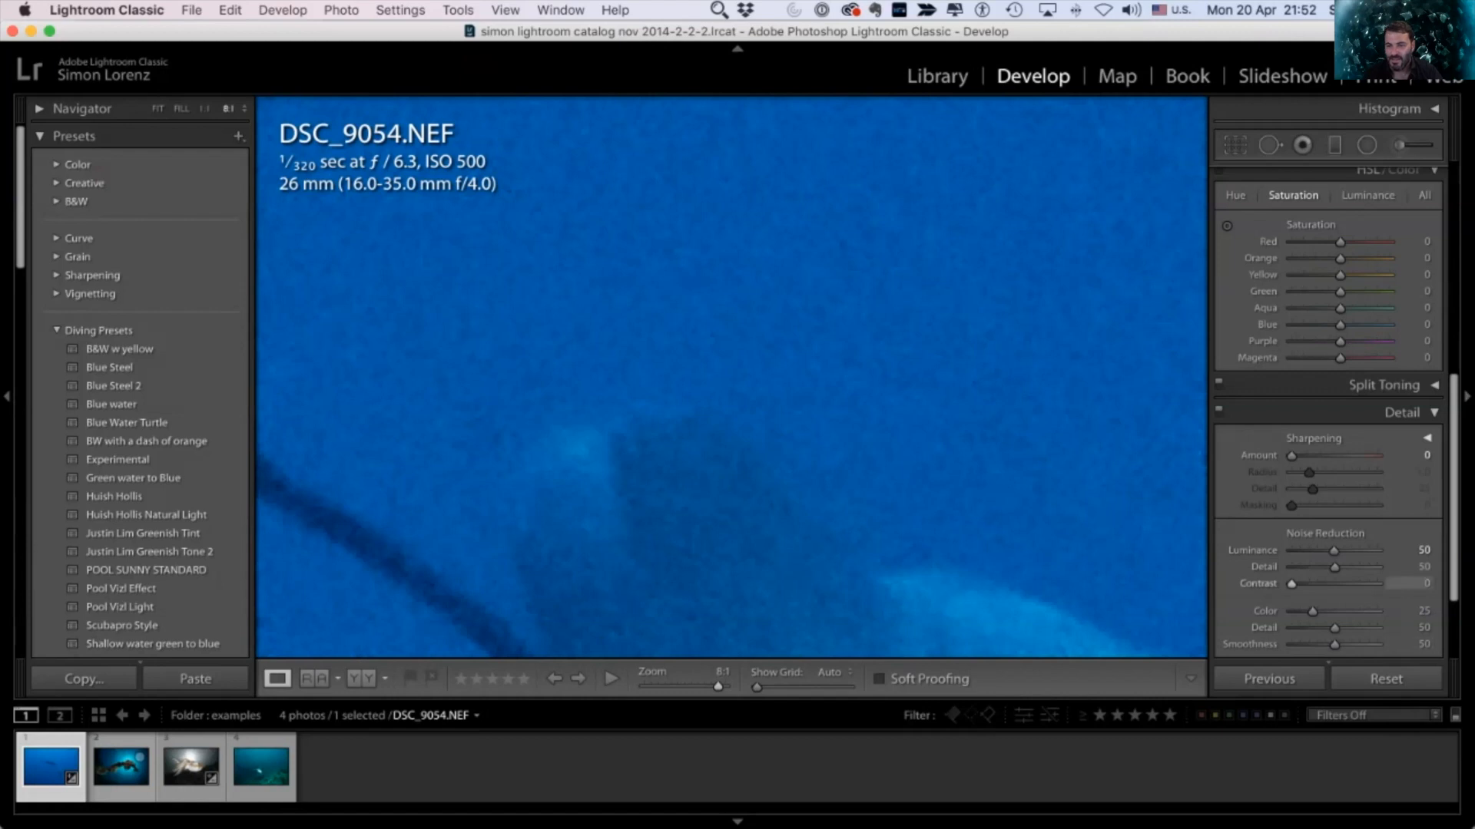
mouse_move(1333, 549)
left_mouse_down()
mouse_move(1291, 550)
mouse_move(1334, 550)
left_mouse_up()
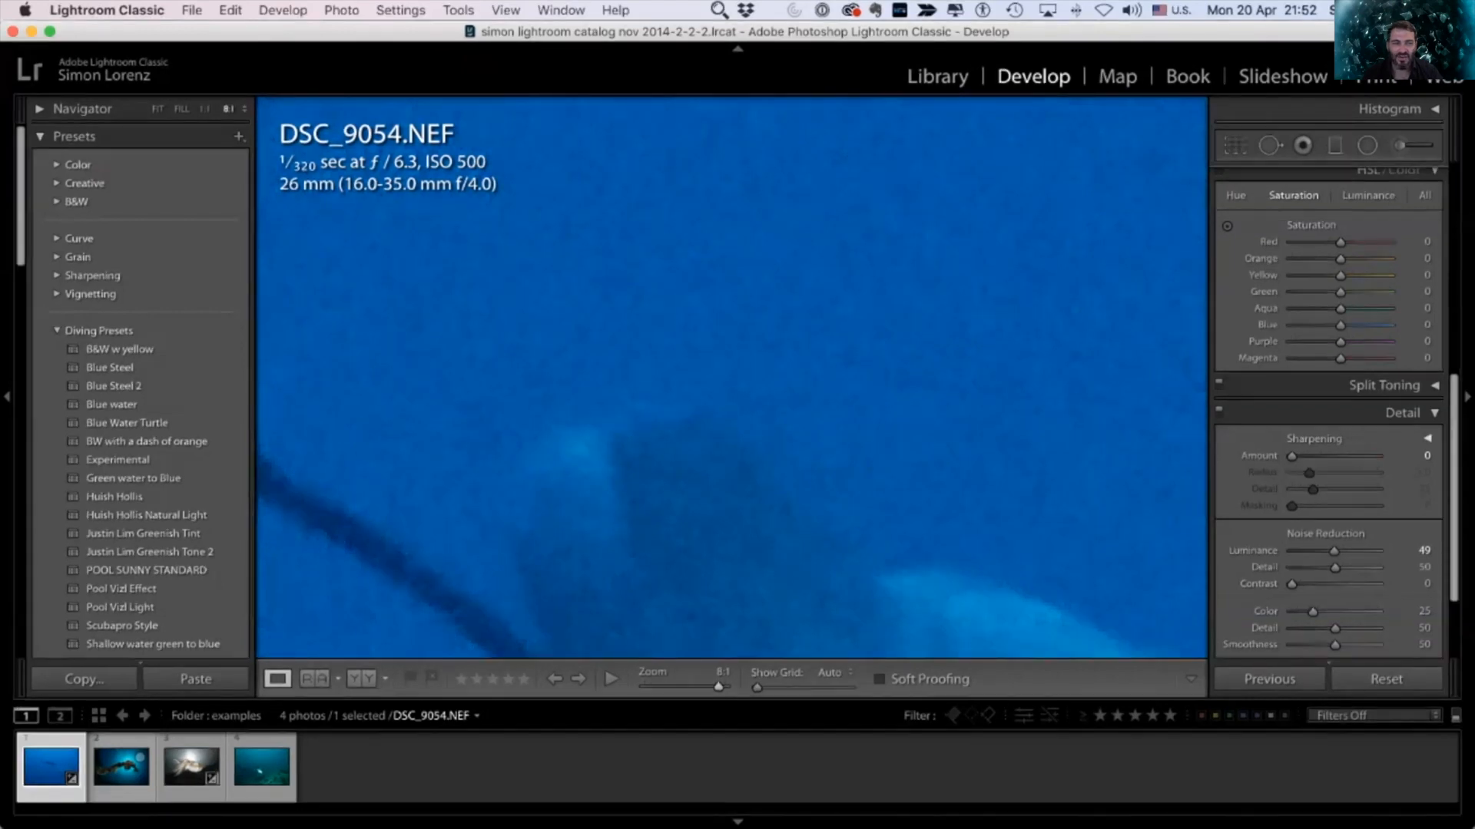
left_click(231, 109)
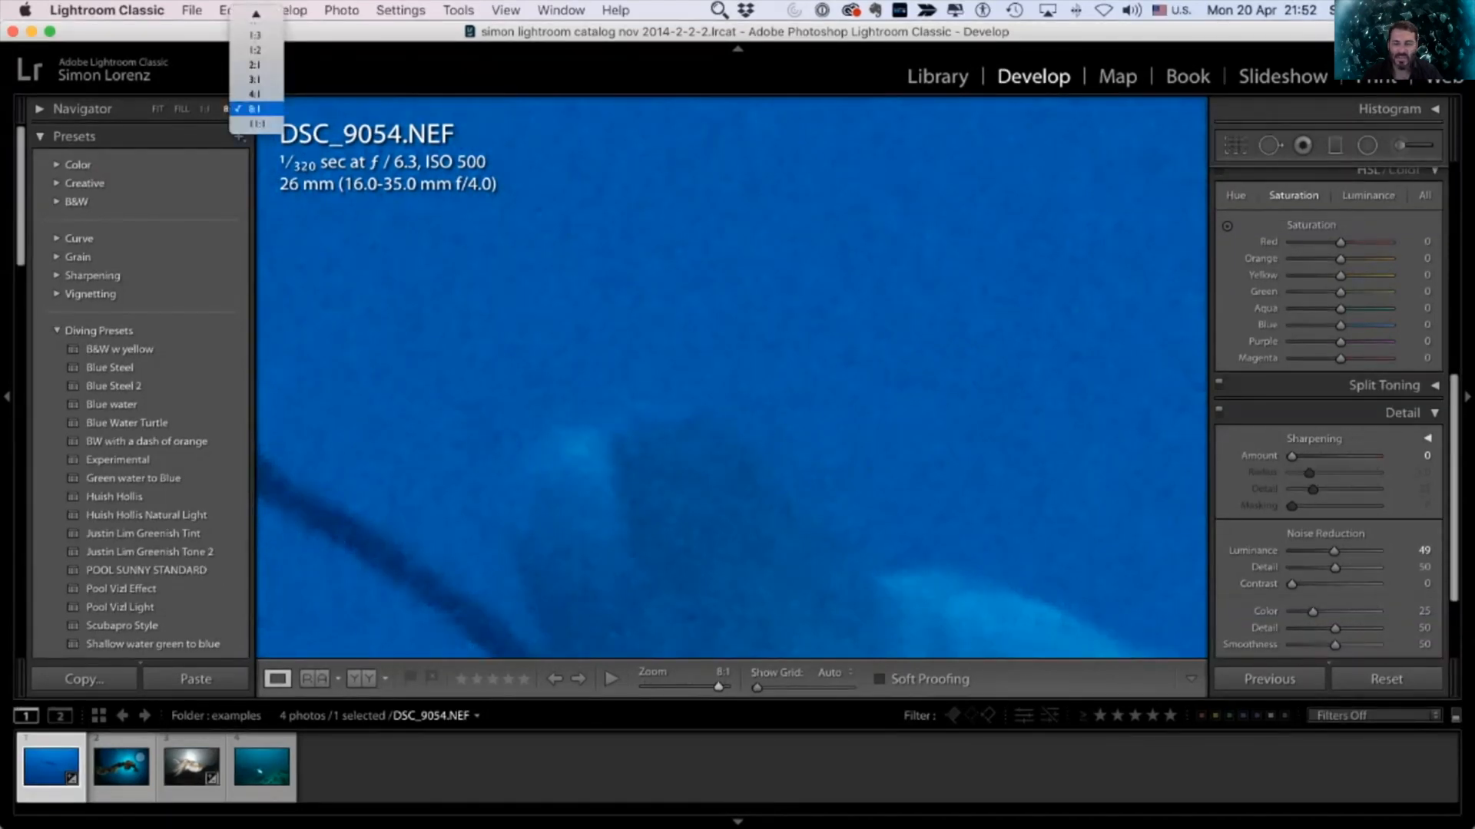
key("Escape")
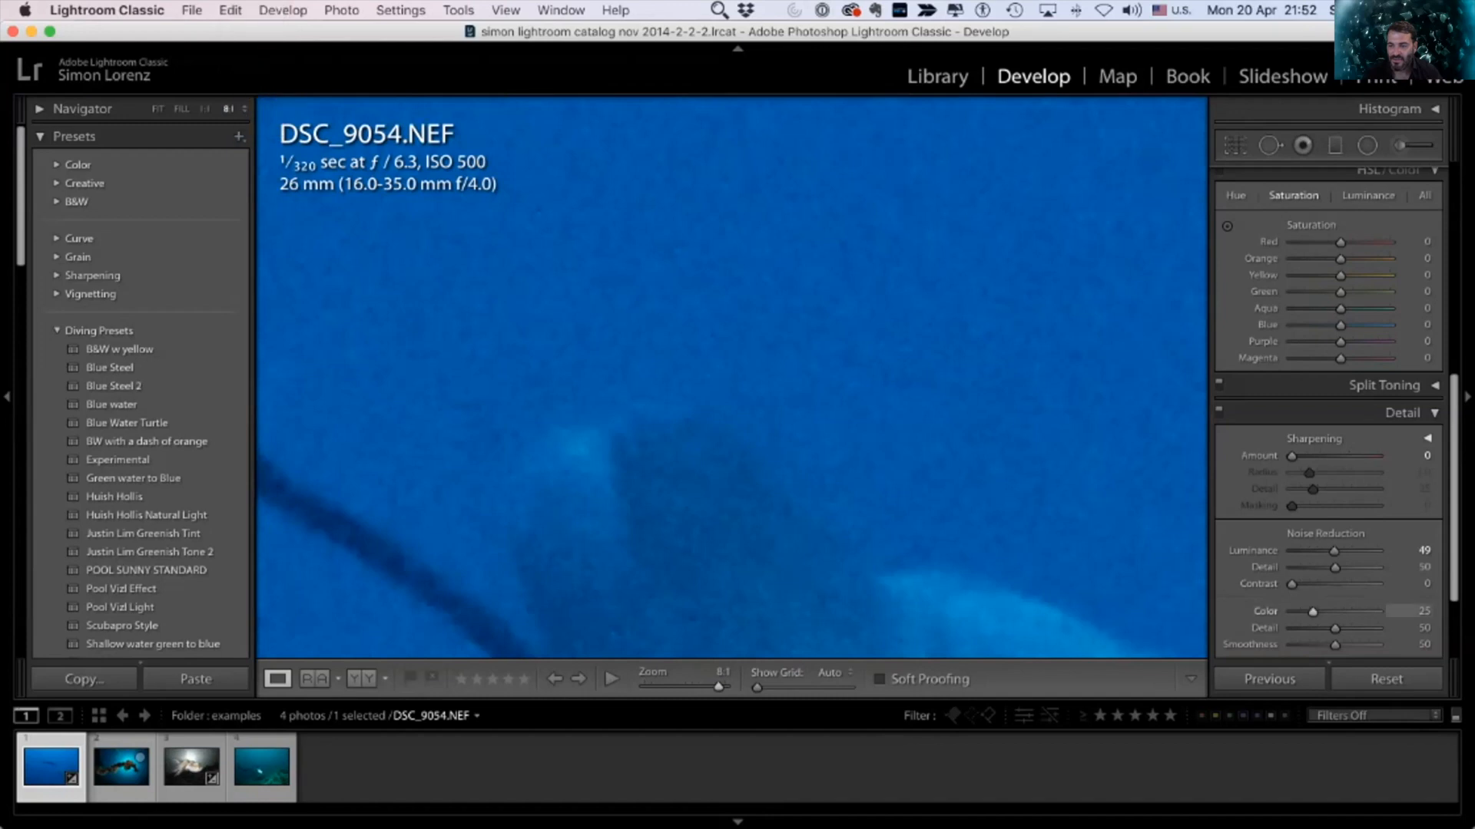
left_click_drag(1292, 584, 1320, 584)
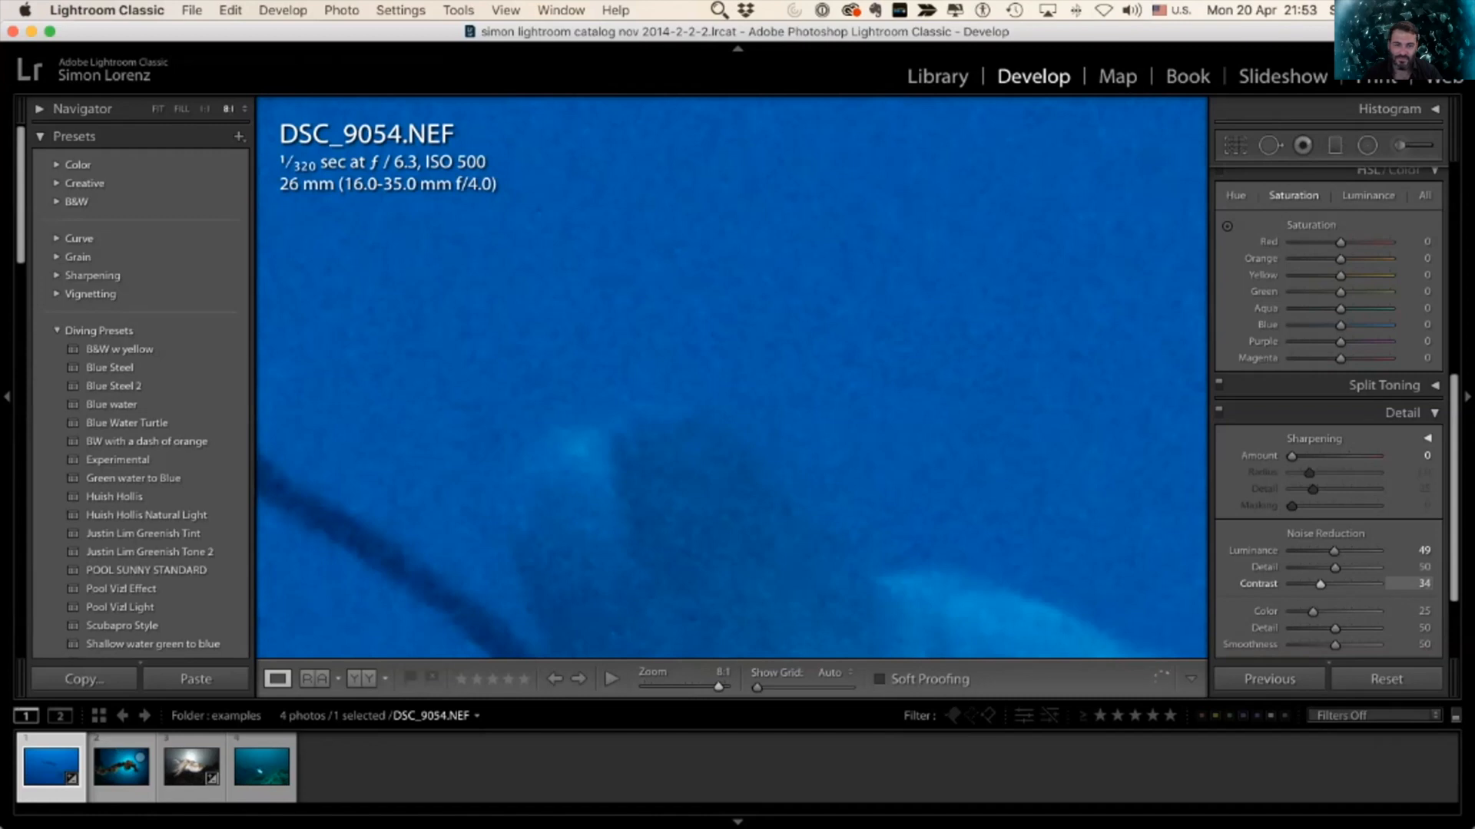
Step: Reset the Luminance noise reduction for comparison and raise it to 51 while viewing the dolphin's head at 2:1
key("z")
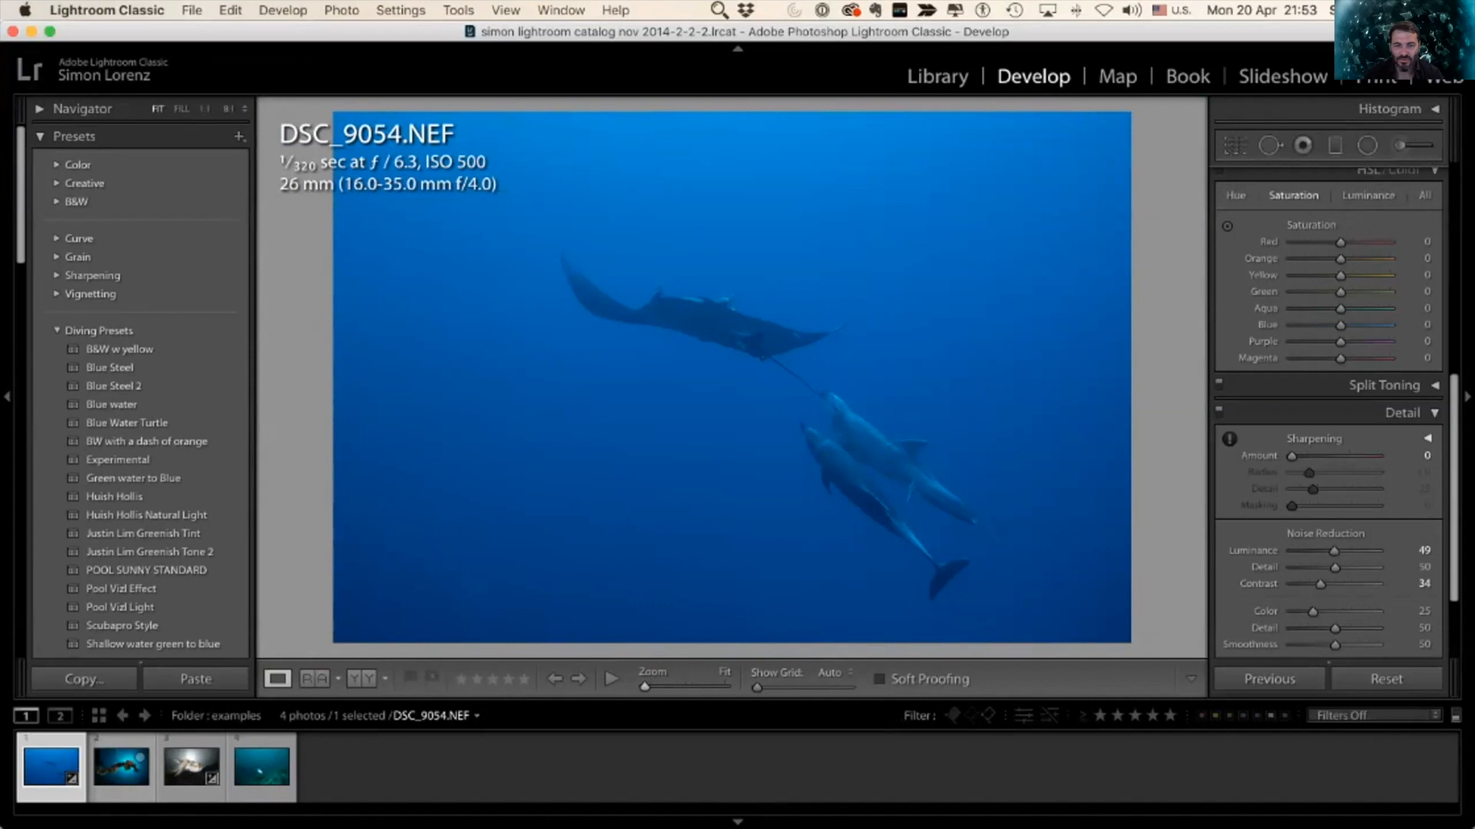
key("z")
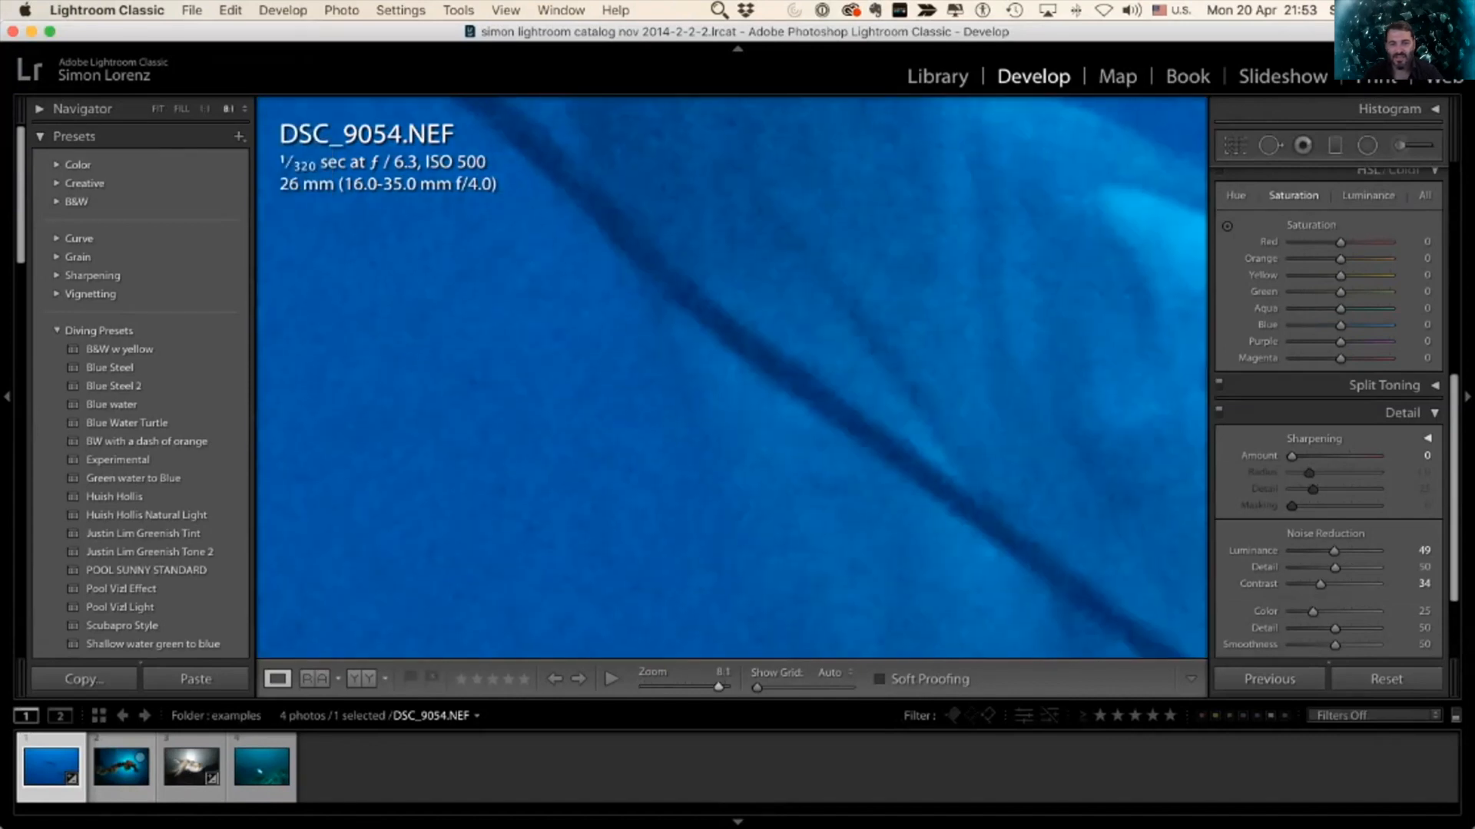
scroll(731, 377, "up", 3)
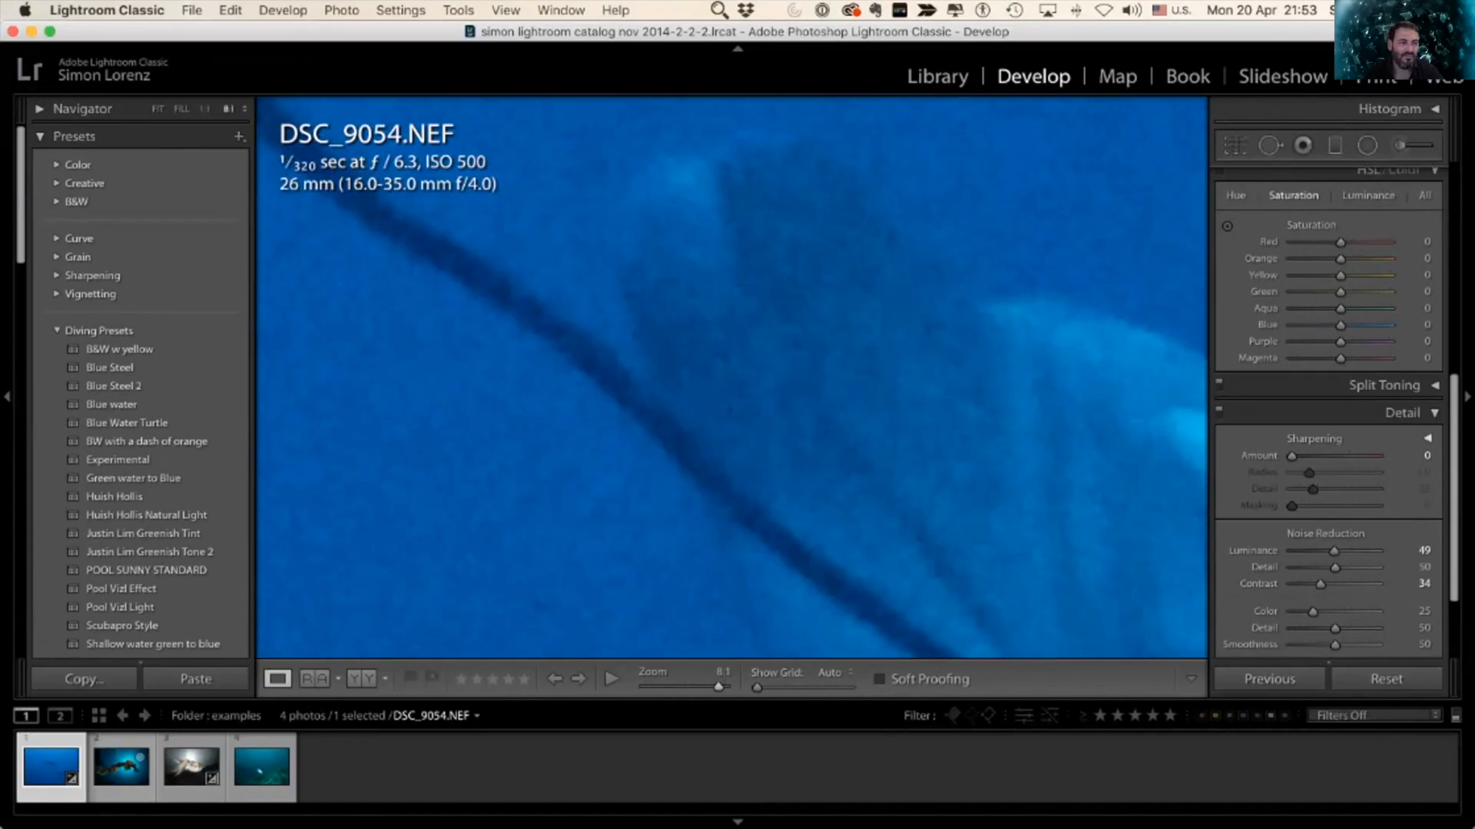
left_click(244, 108)
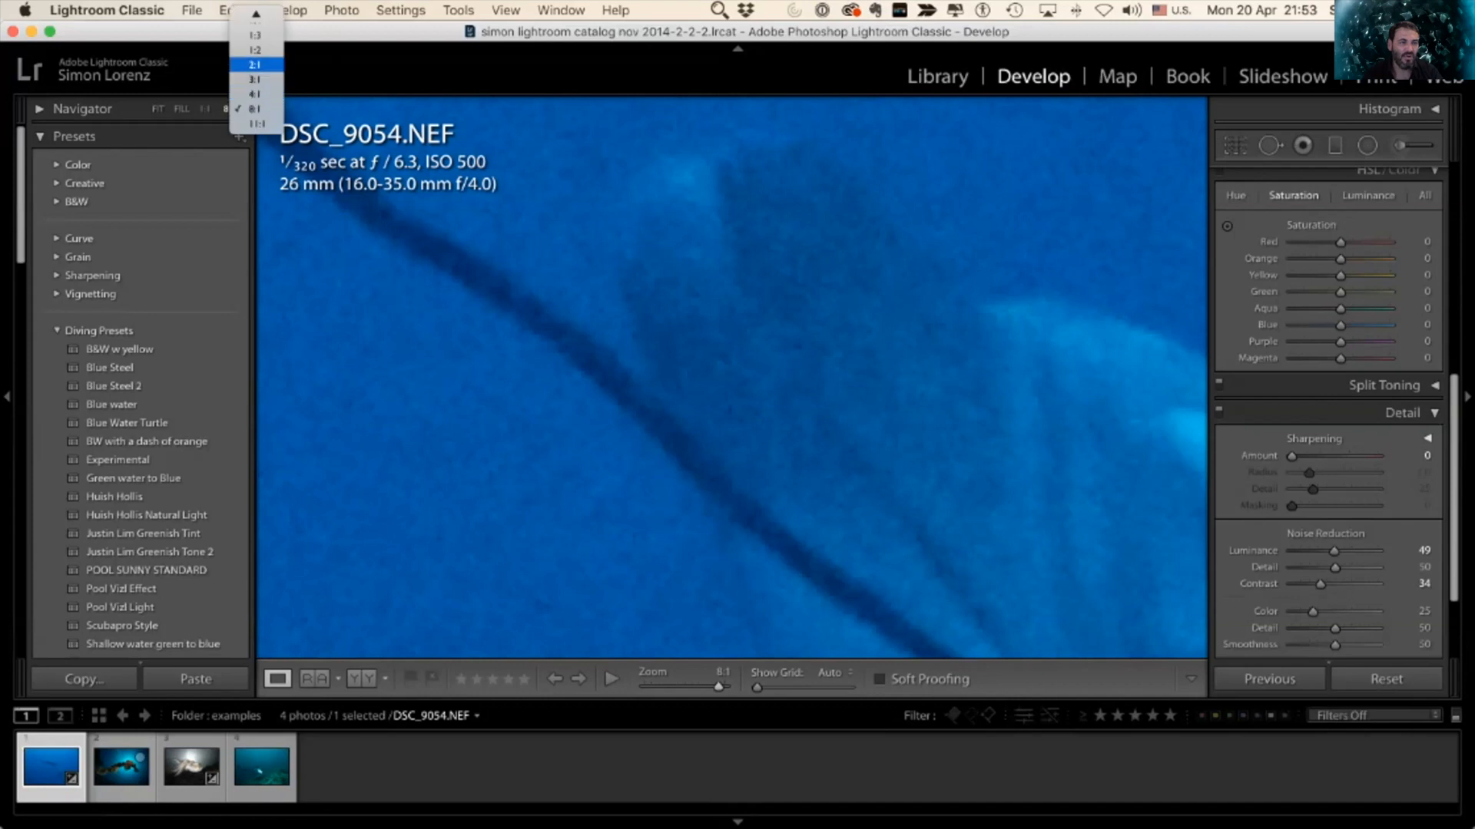
left_click(254, 63)
scroll(731, 376, "up", 2)
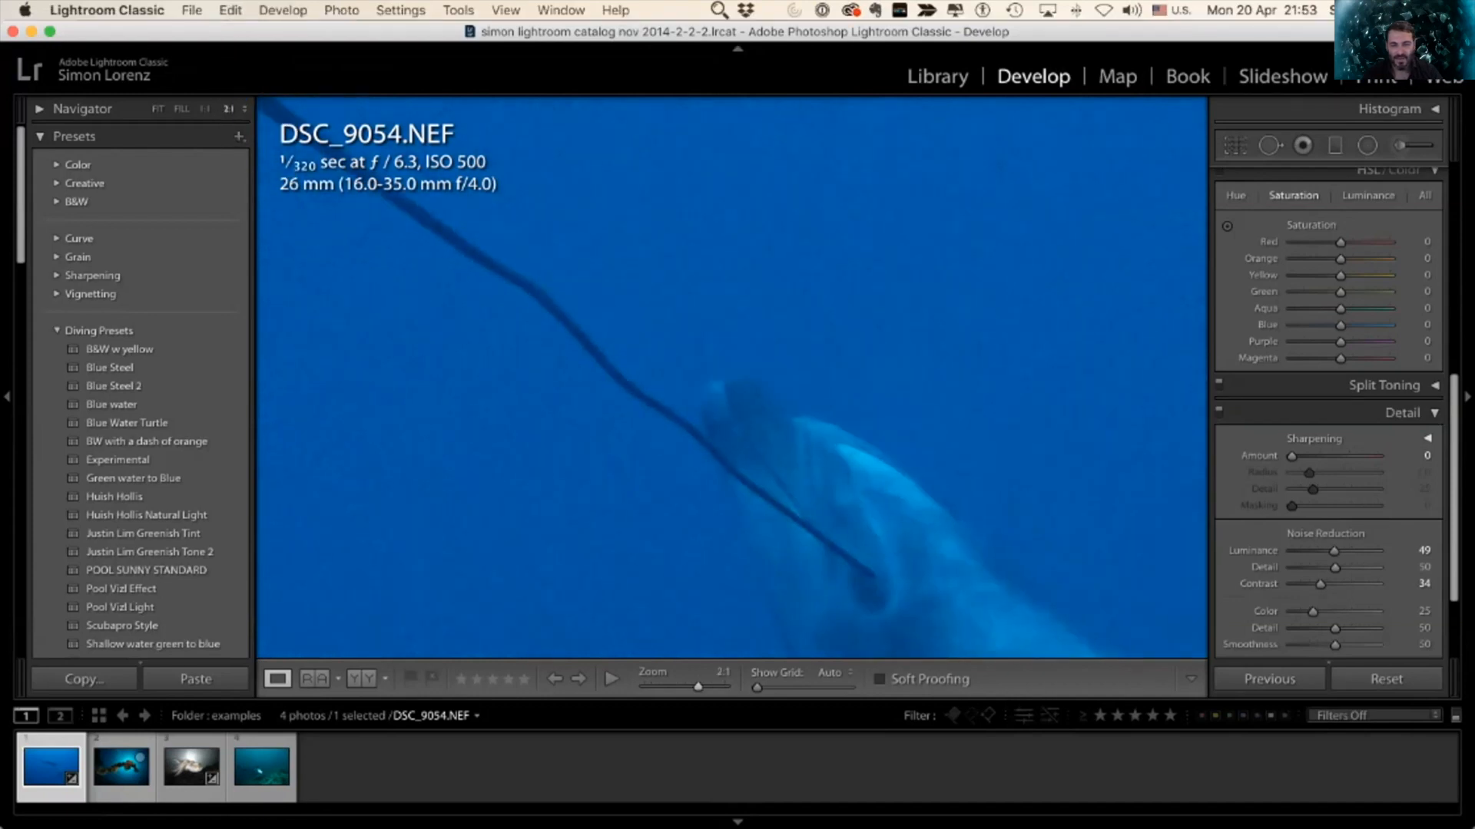
scroll(731, 376, "down", 3)
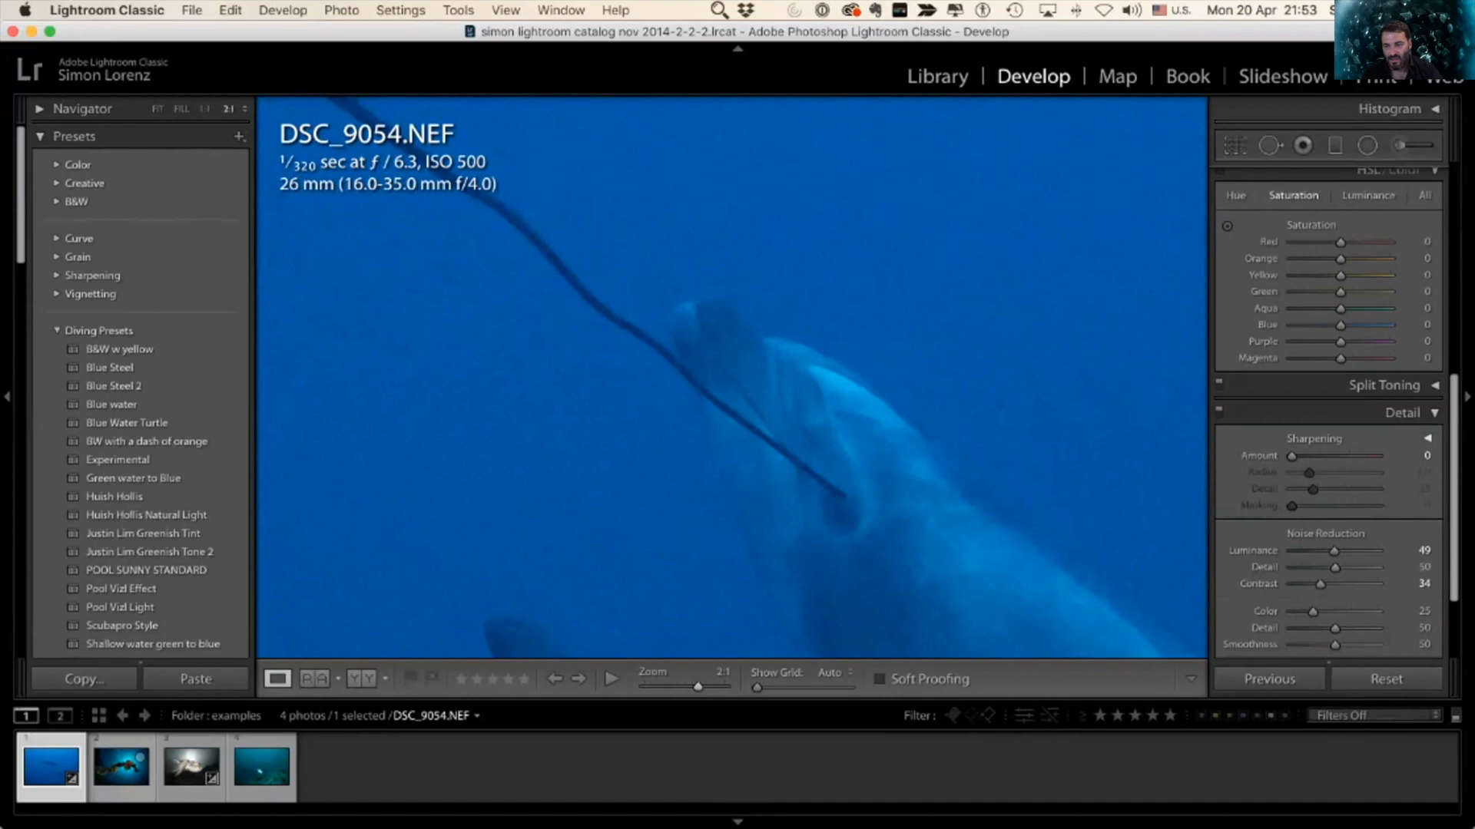
double_click(1252, 550)
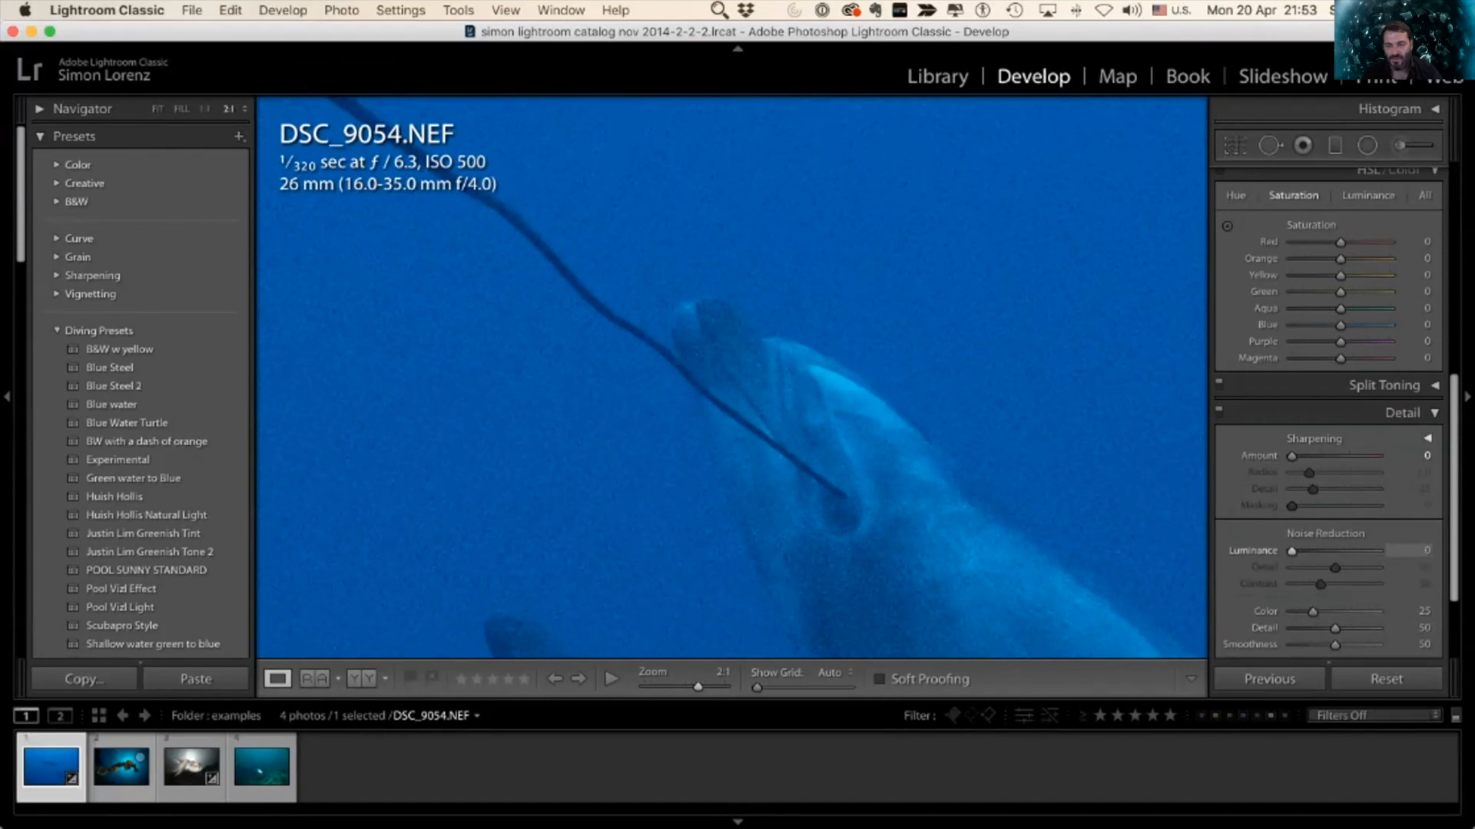
left_click_drag(1292, 551, 1335, 551)
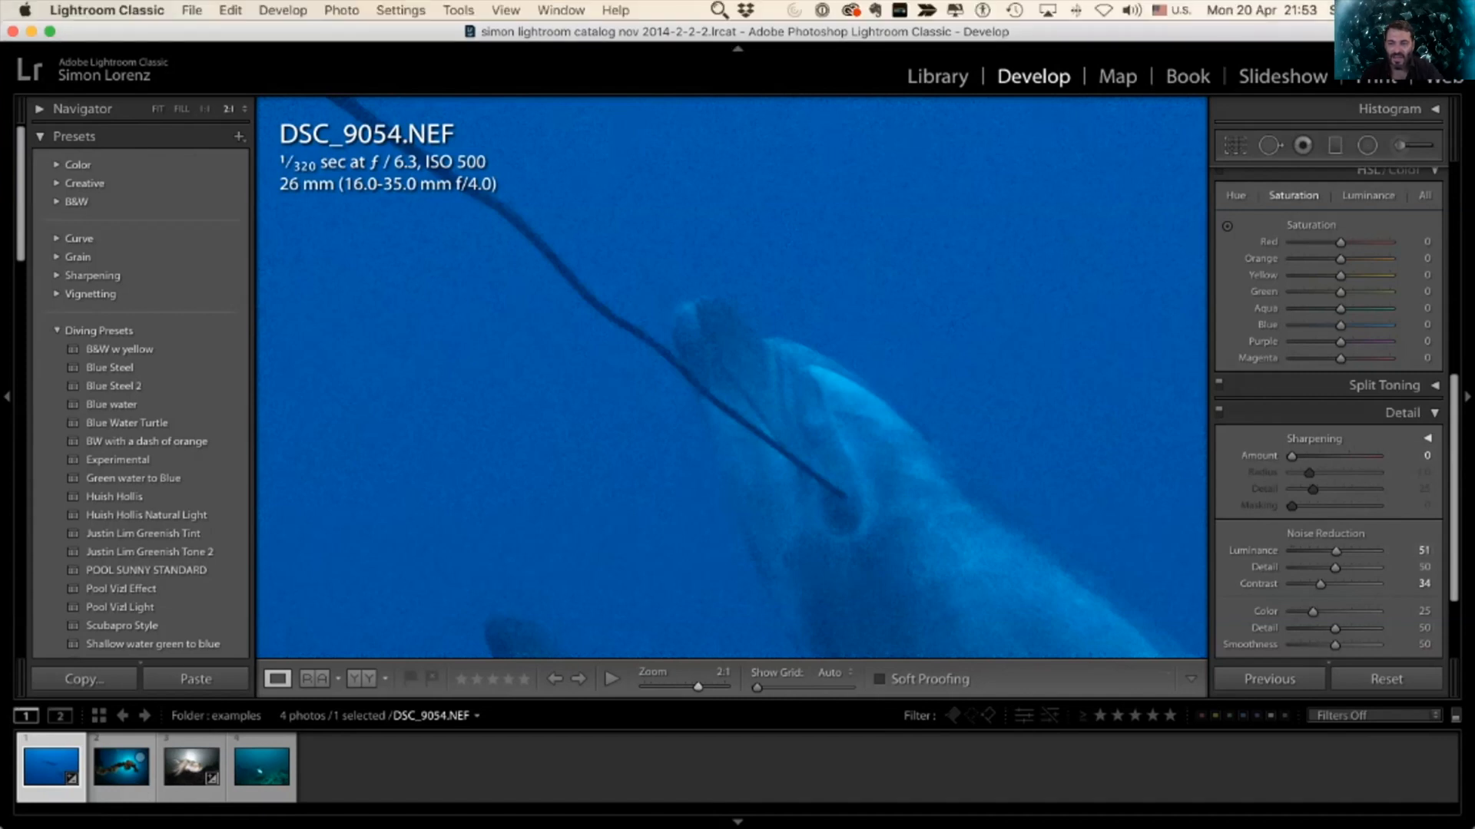
Step: Restore the Sharpening Amount to 40, comparing it with 0 and undoing that reduction
mouse_move(1291, 455)
left_mouse_down()
mouse_move(1305, 456)
mouse_move(1291, 456)
left_mouse_up()
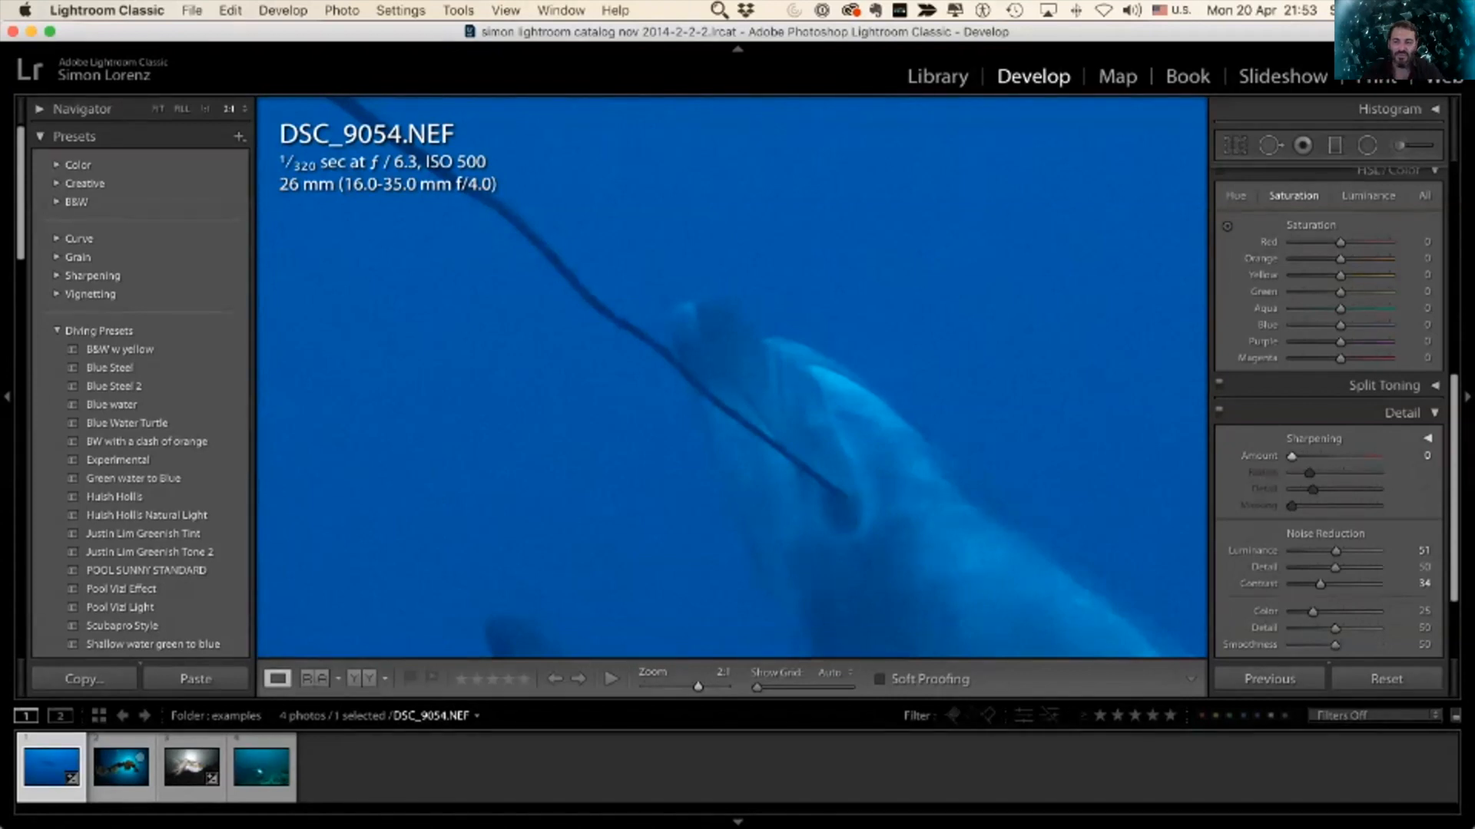
key("super+z")
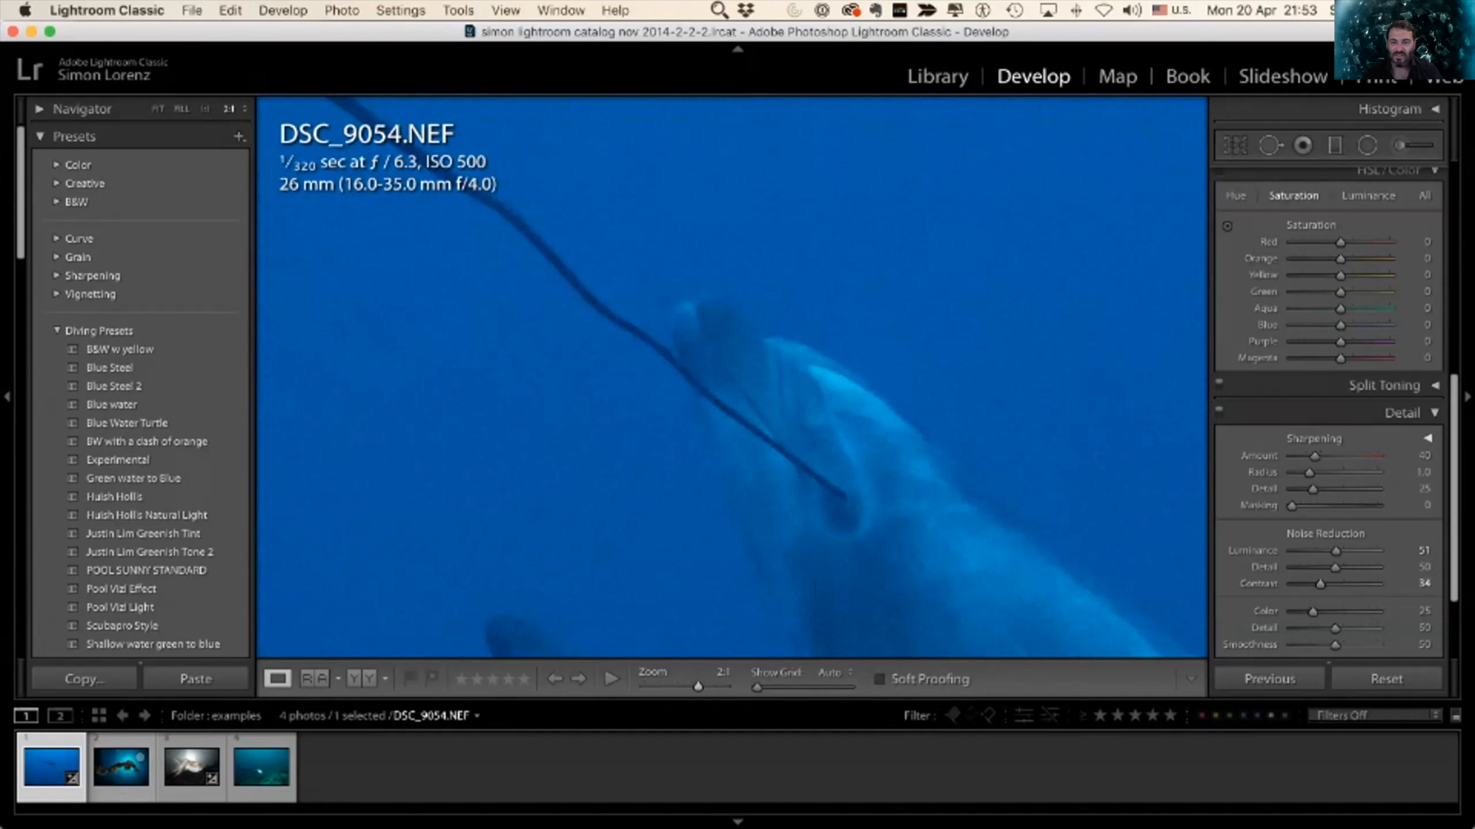
left_click_drag(1314, 456, 1291, 455)
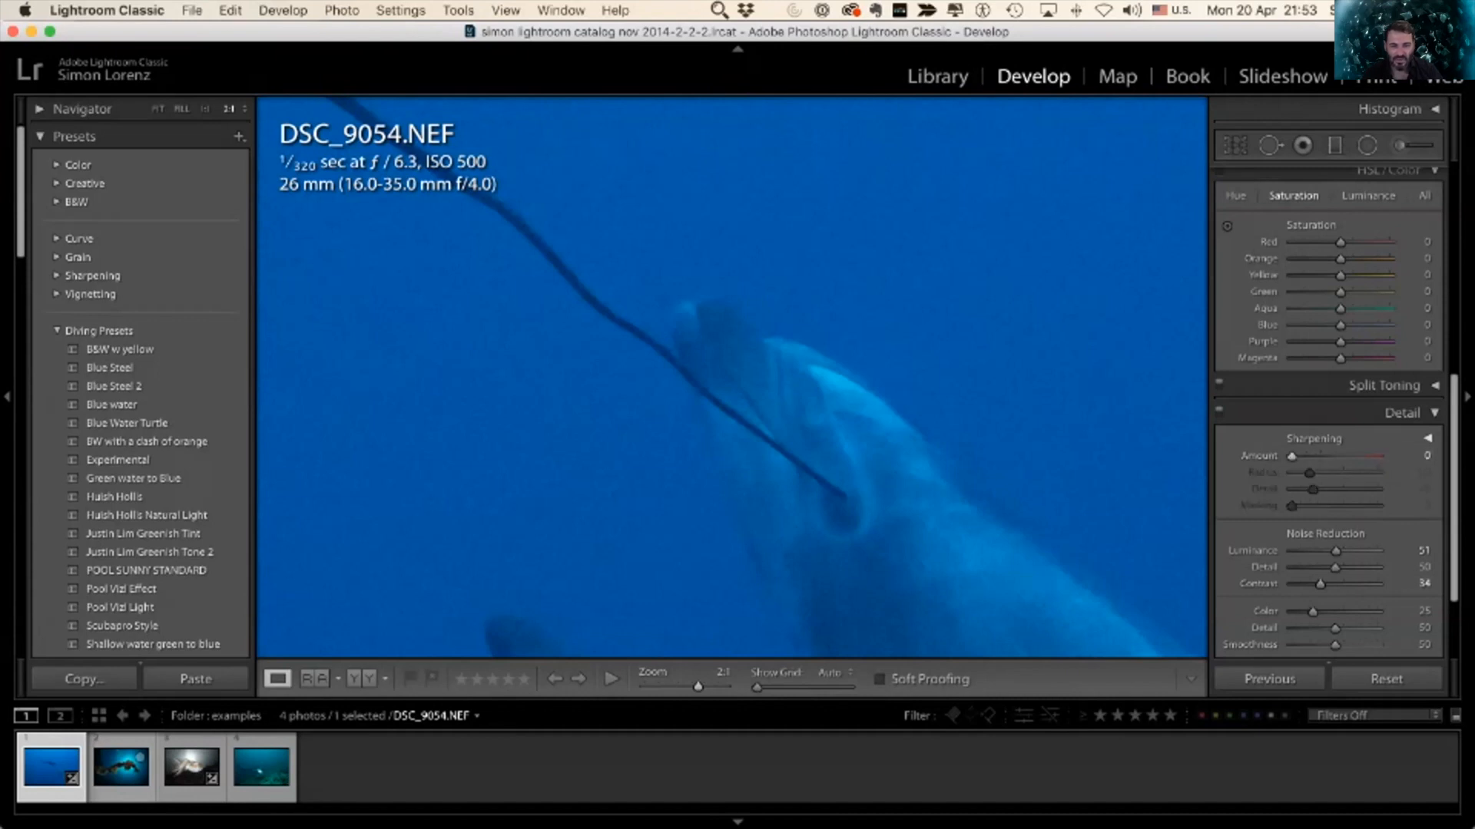
key("super+z")
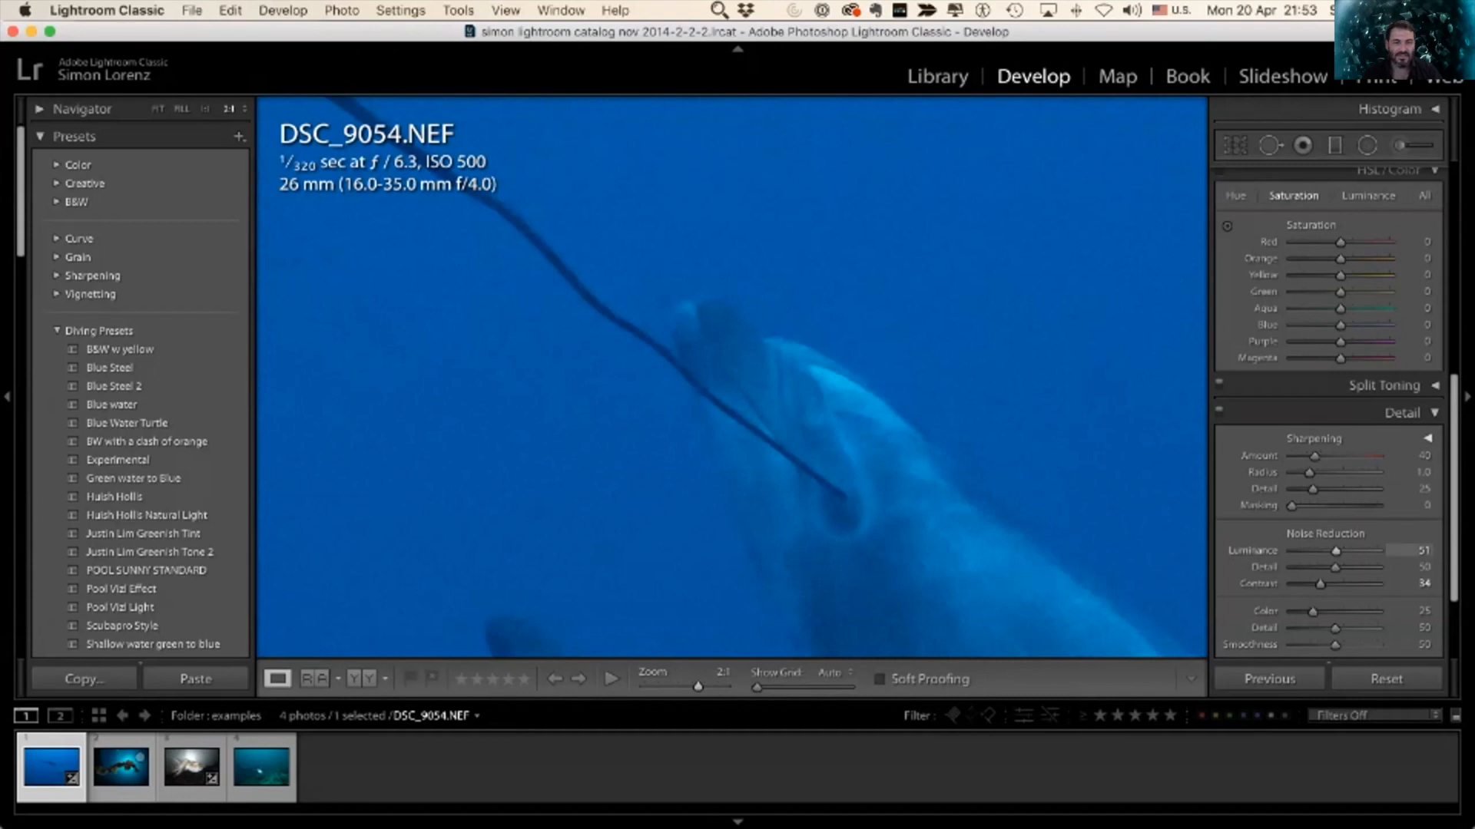
Step: Lower the Luminance noise reduction to 0 for comparison and undo that change
left_click_drag(1336, 551, 1292, 551)
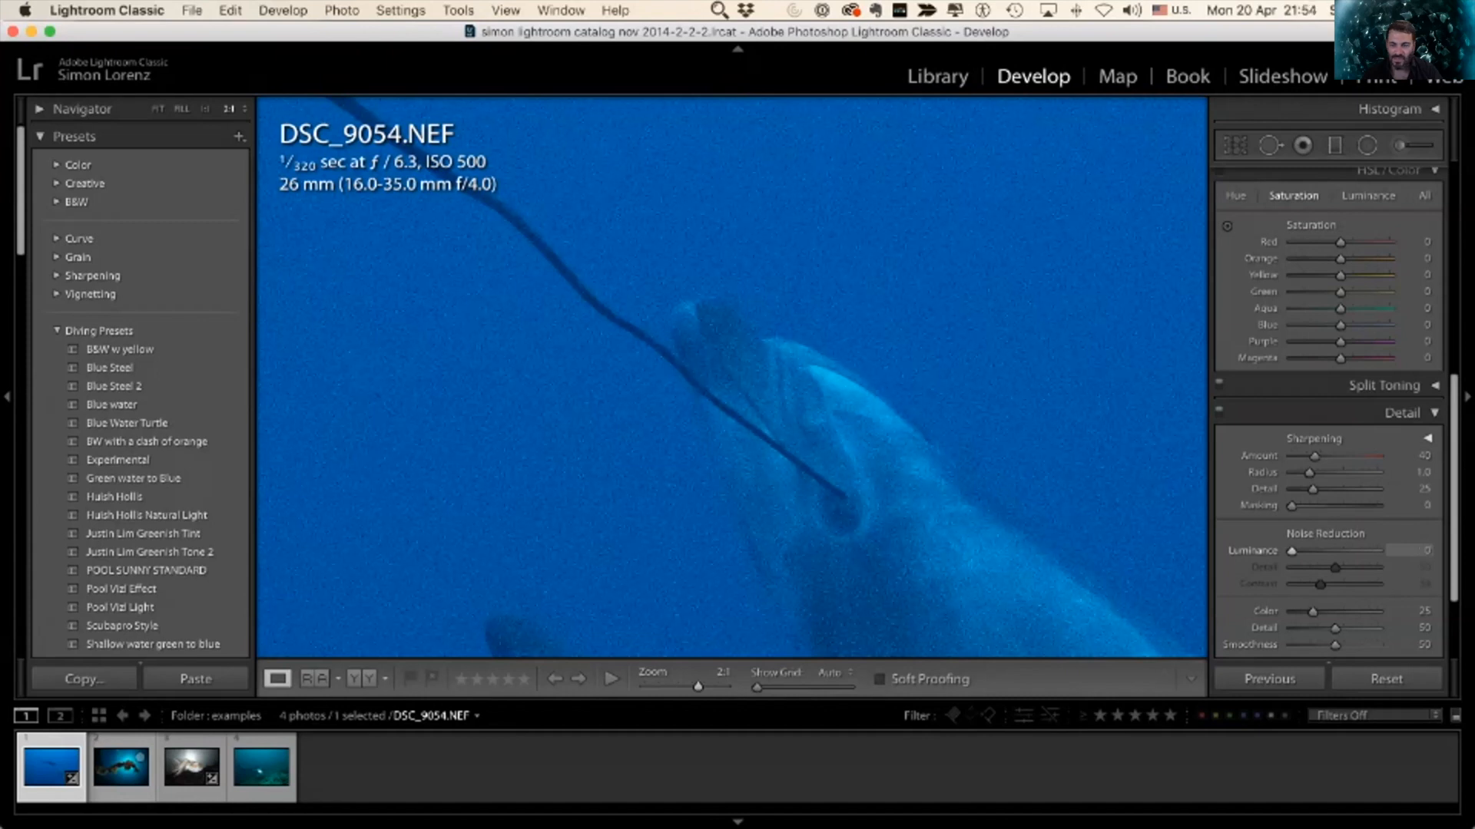
key("super+z")
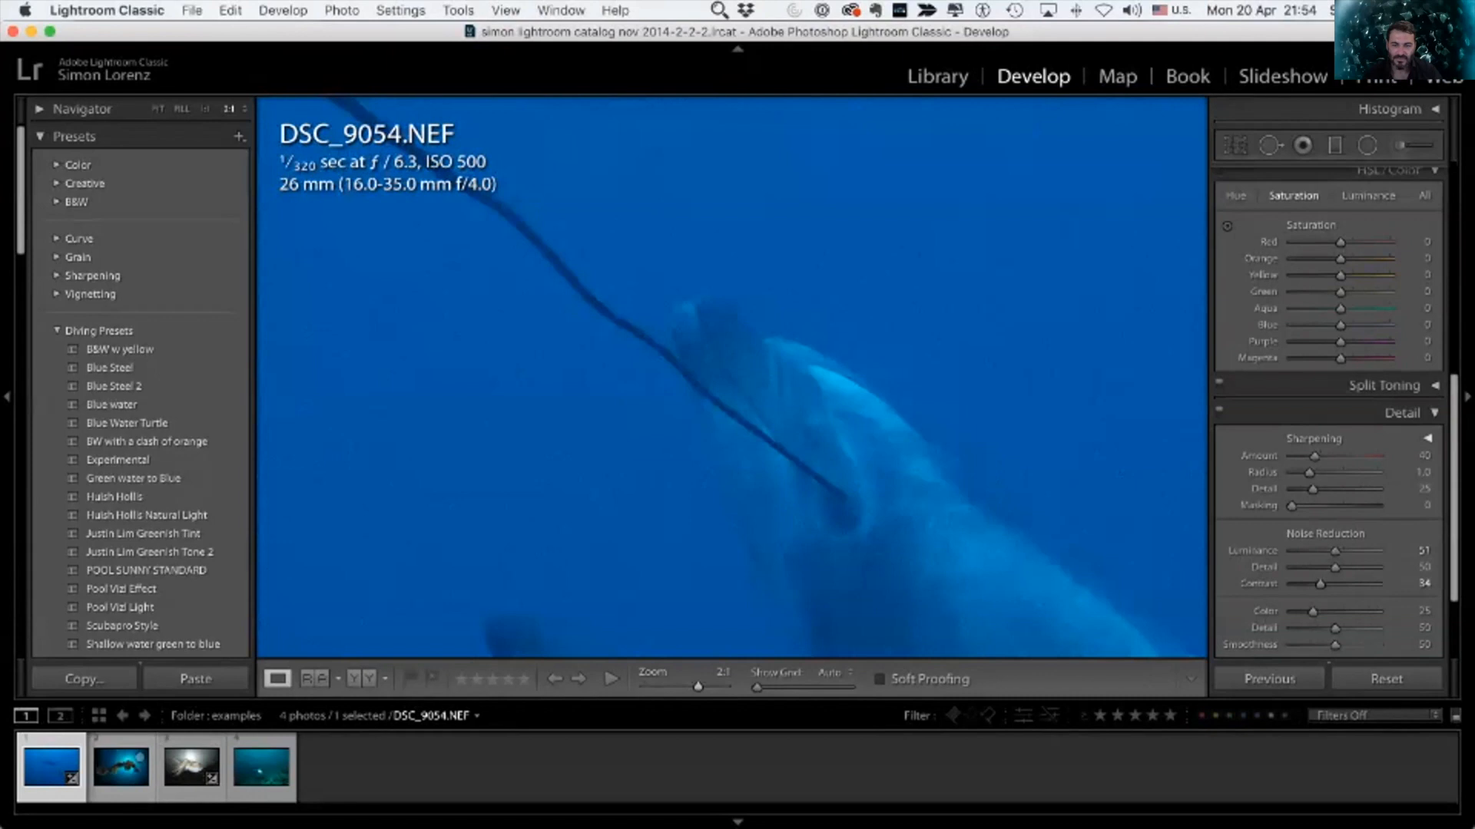
key("z")
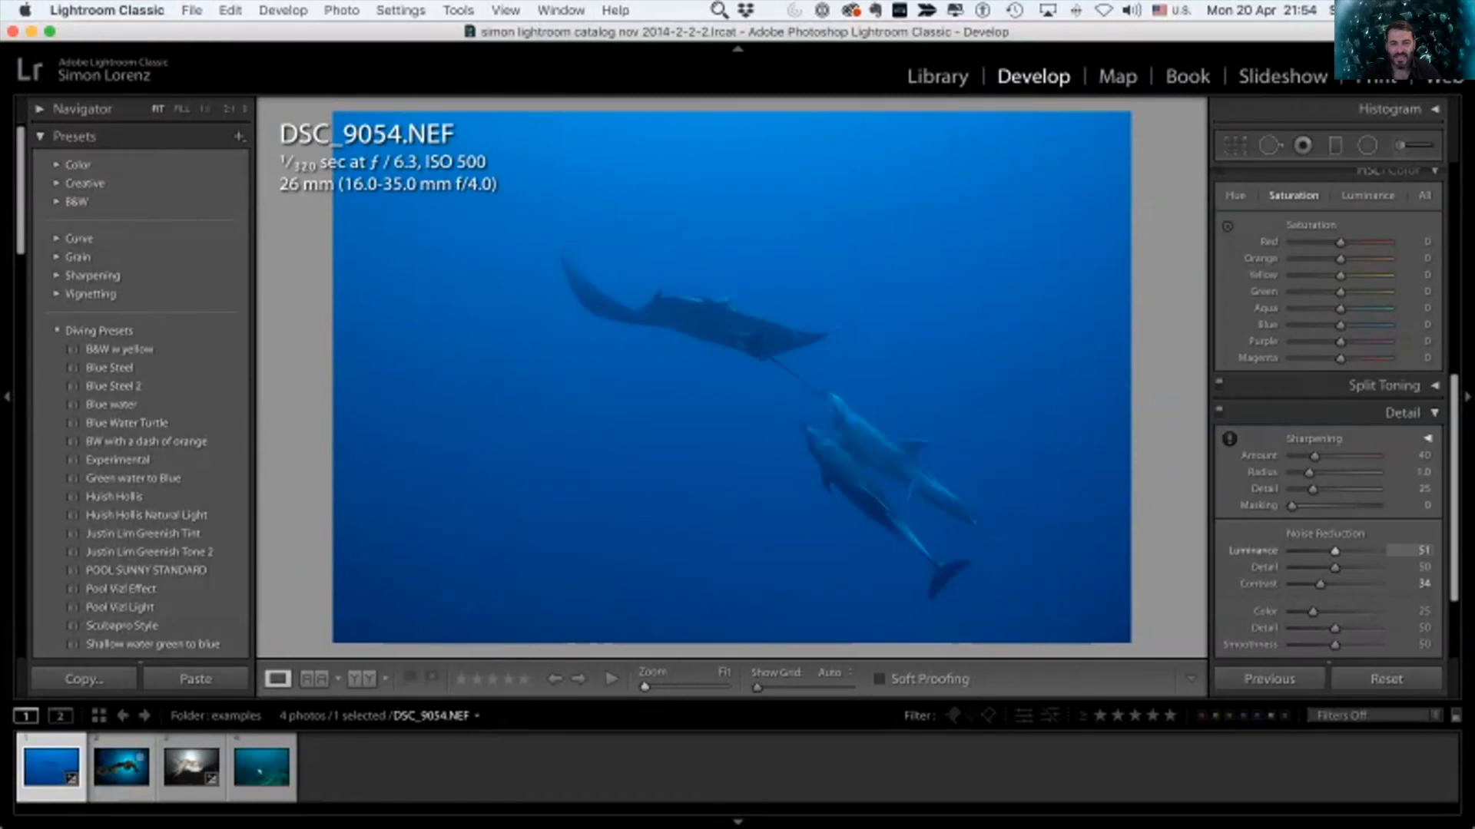
Step: Set the Luminance noise reduction to 29 on the dolphin photo
left_click_drag(1335, 551, 1316, 550)
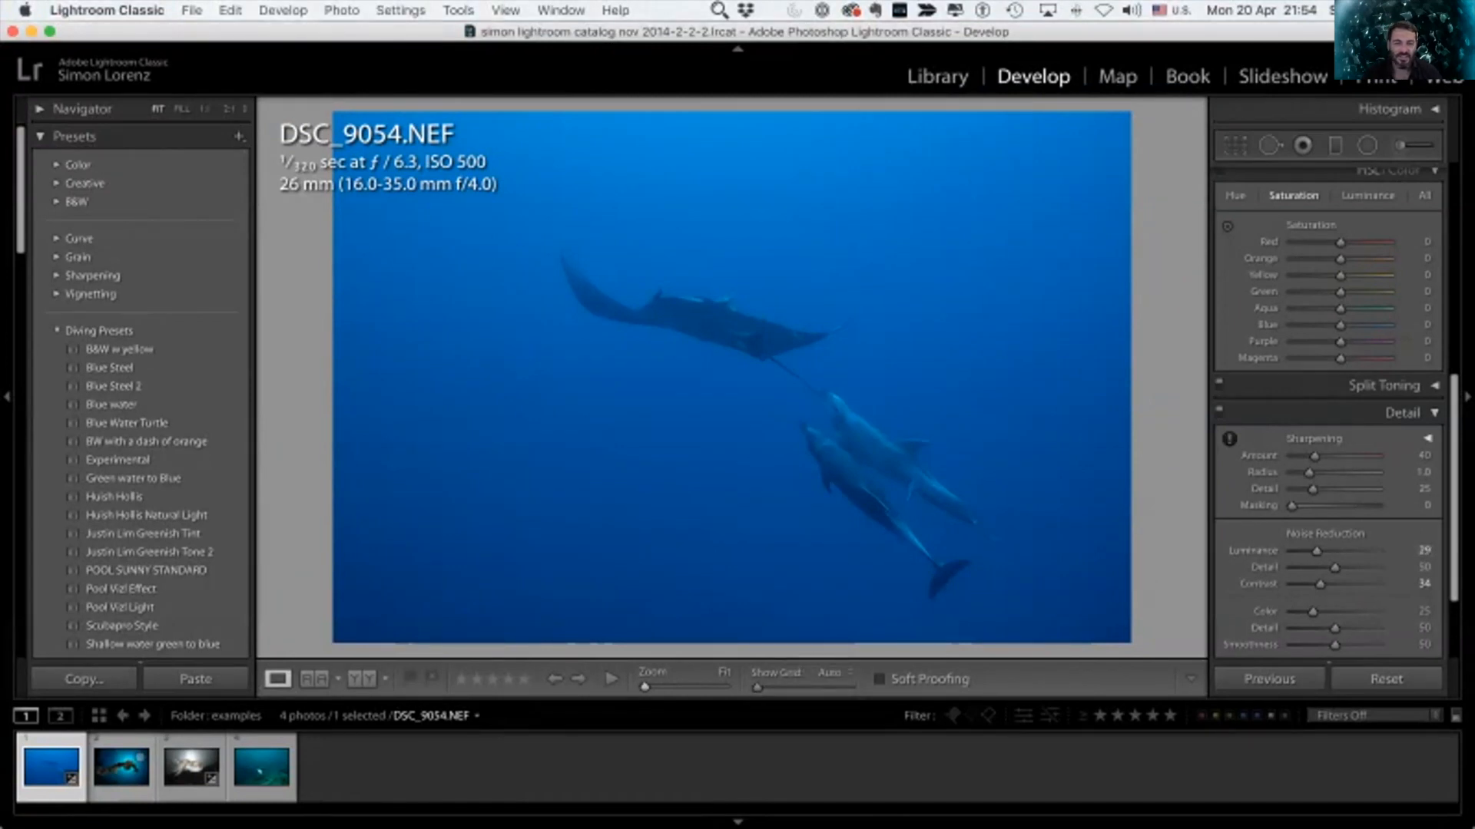
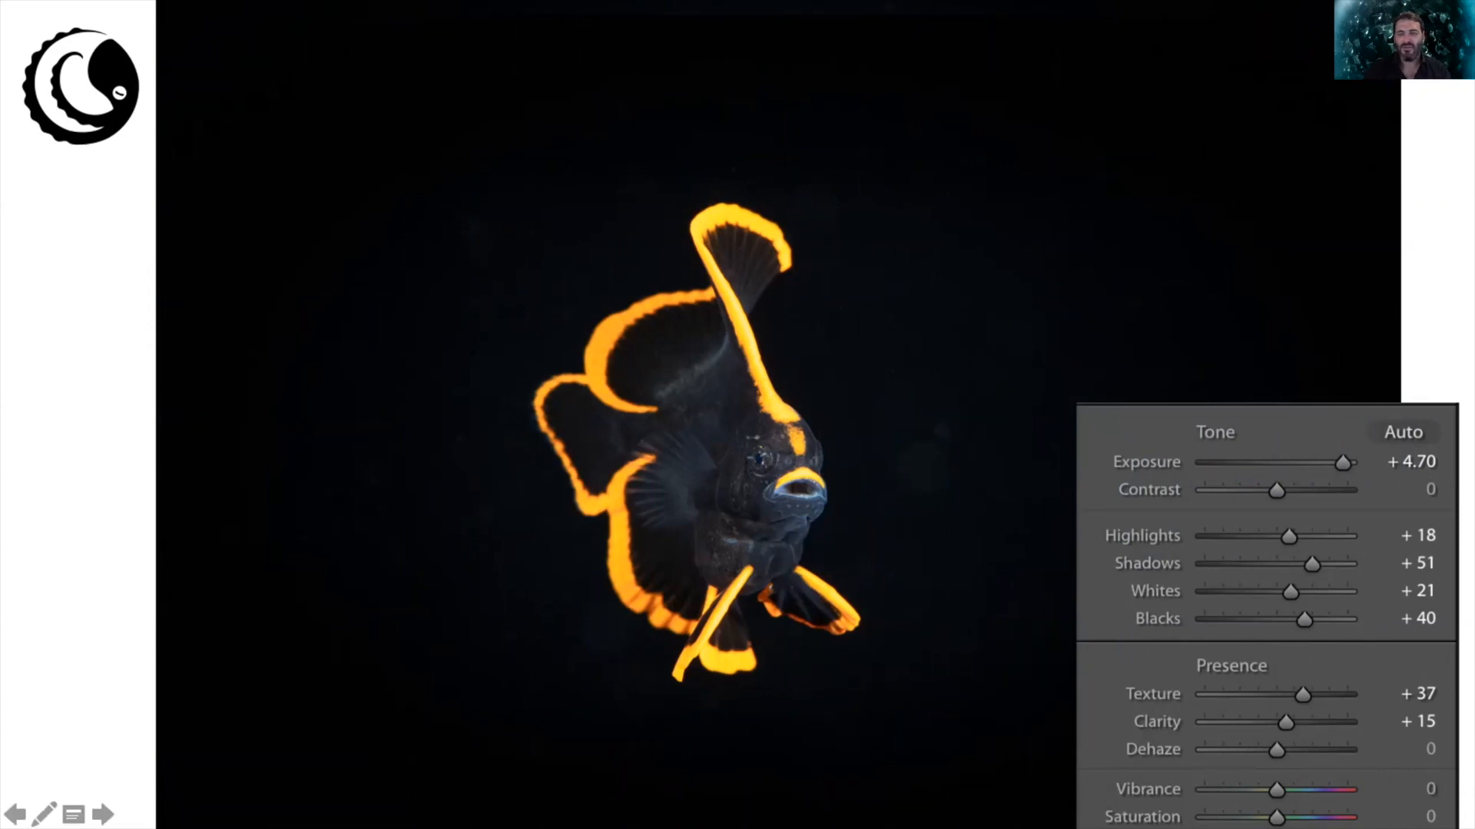
key("Right")
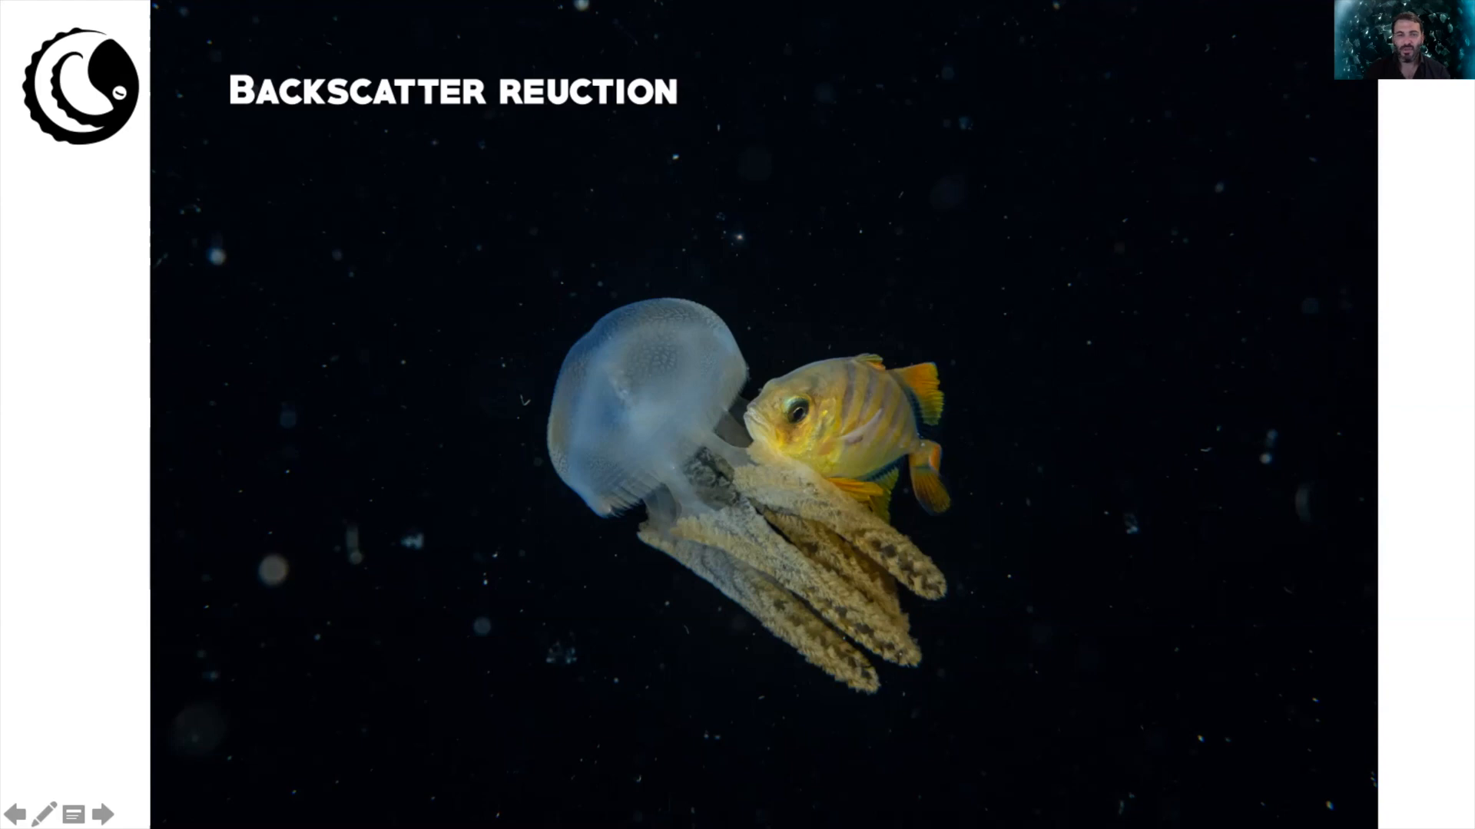
key("Right")
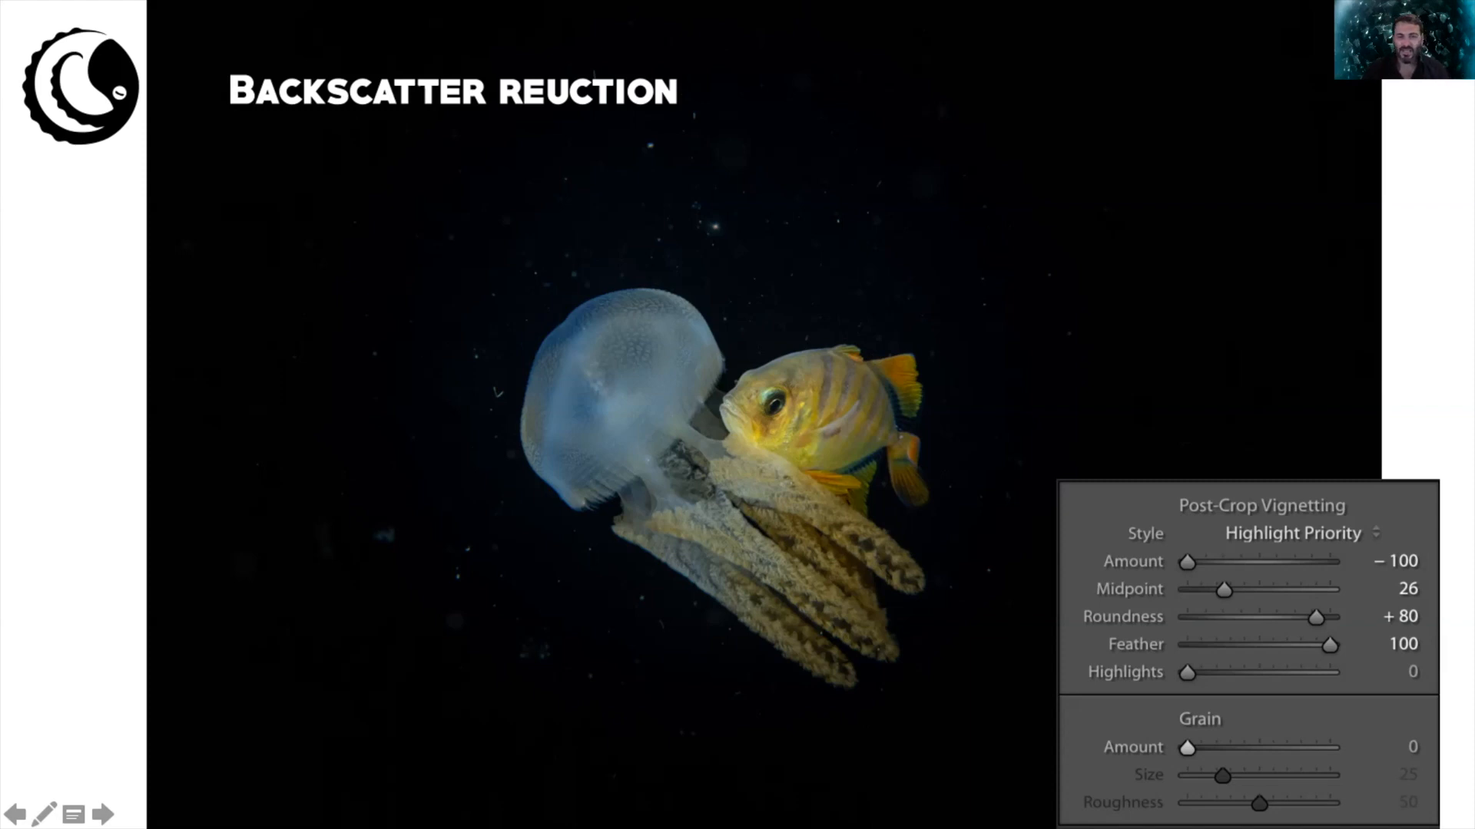
key("Right")
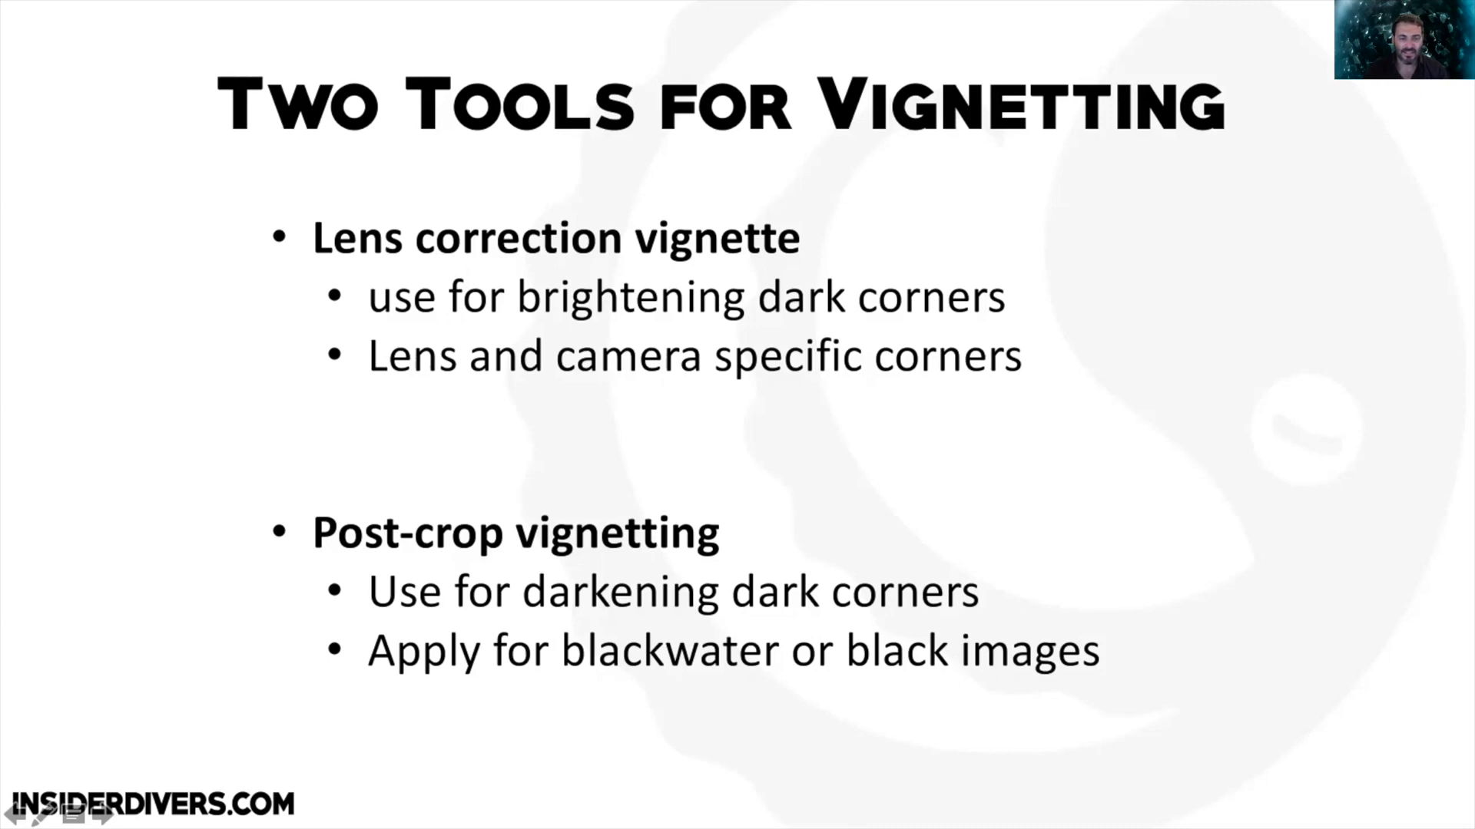
Step: Switch from the presentation to Lightroom Classic
key("super+Tab")
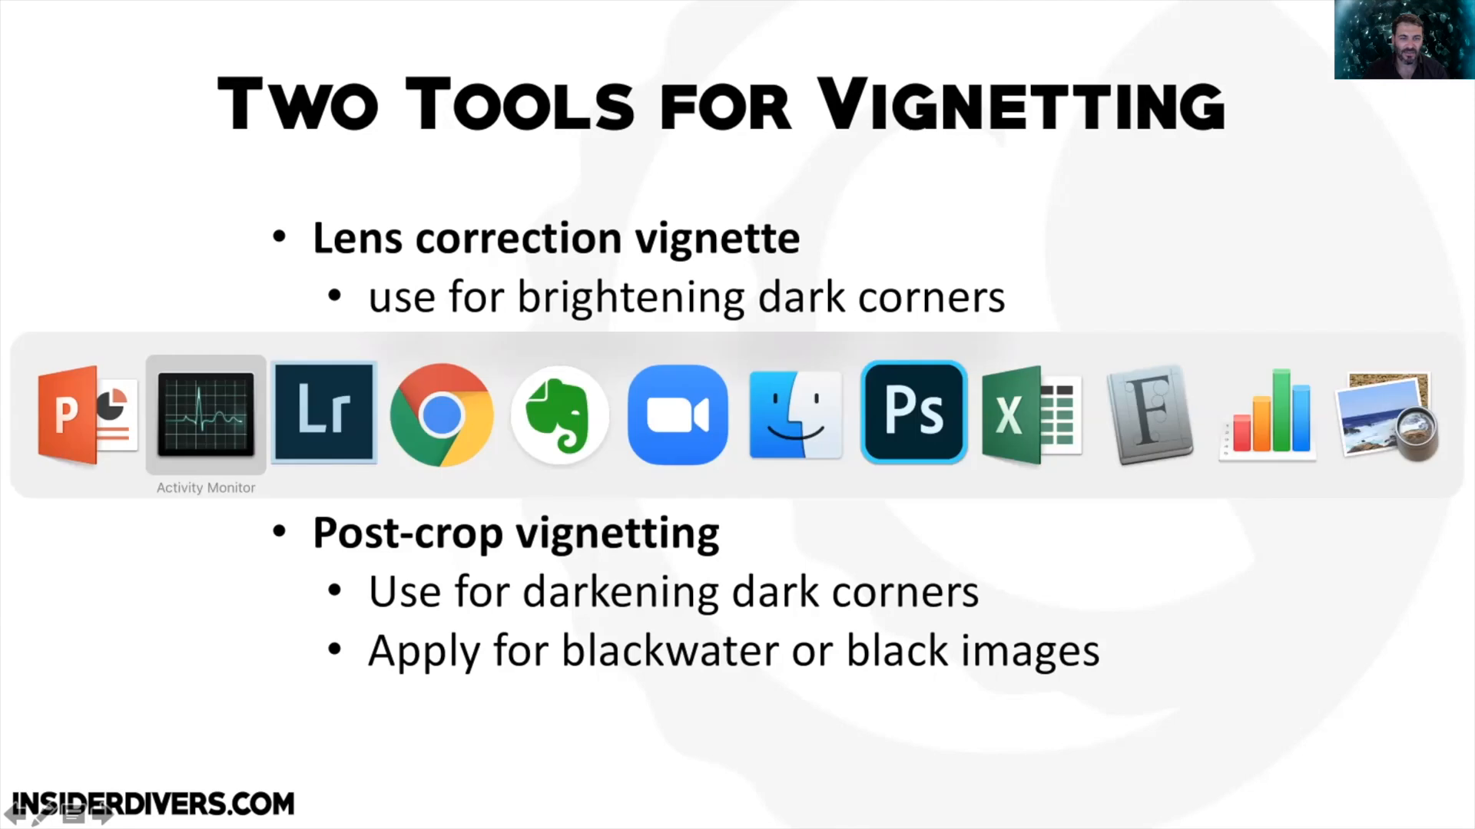
key("super+Tab")
key("Right")
key("super+Tab")
key("super+Tab")
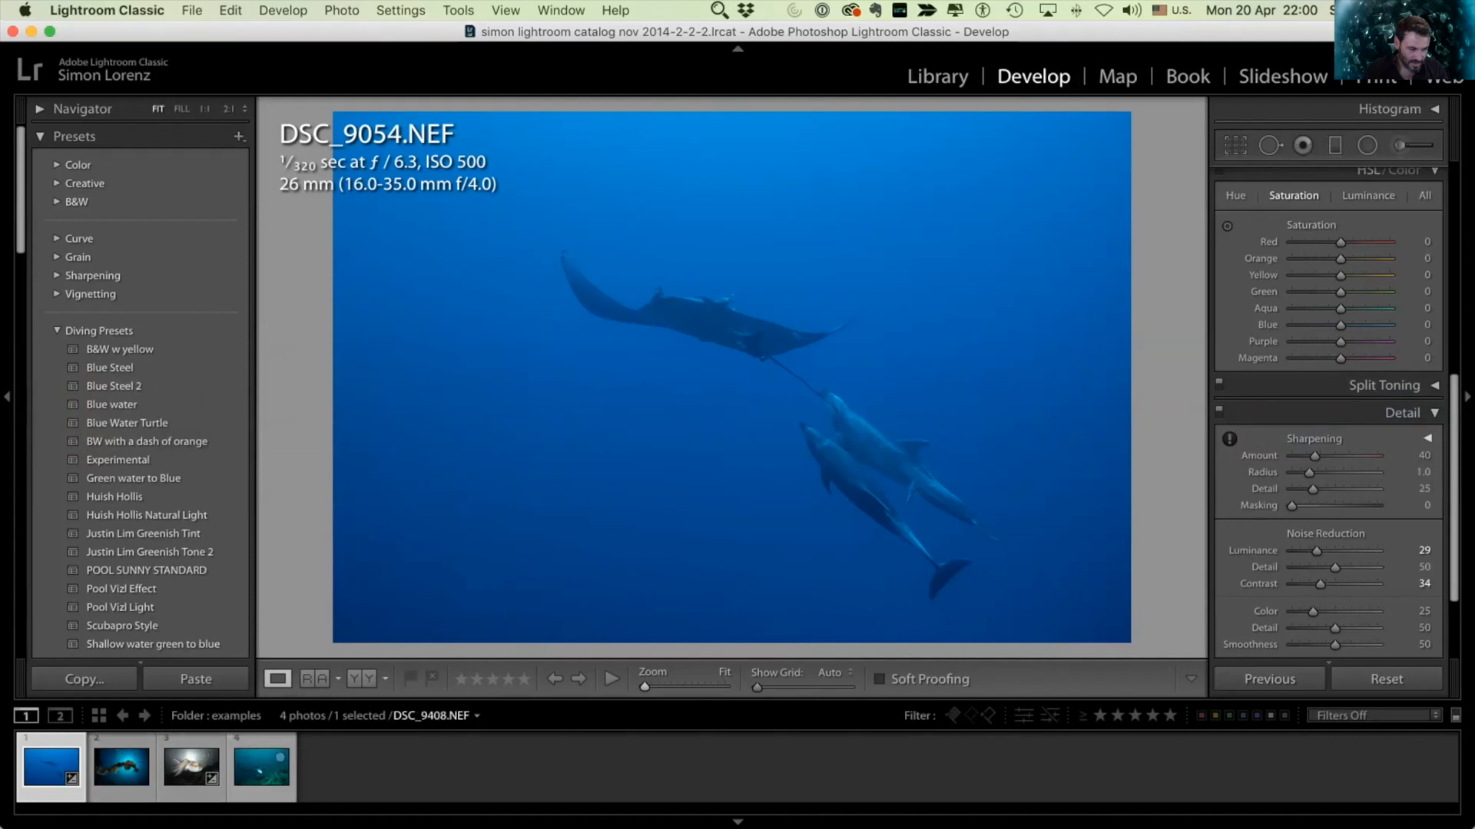
Step: Open the cuttlefish photo DSC_2154.NEF and reset its develop settings
left_click(261, 767)
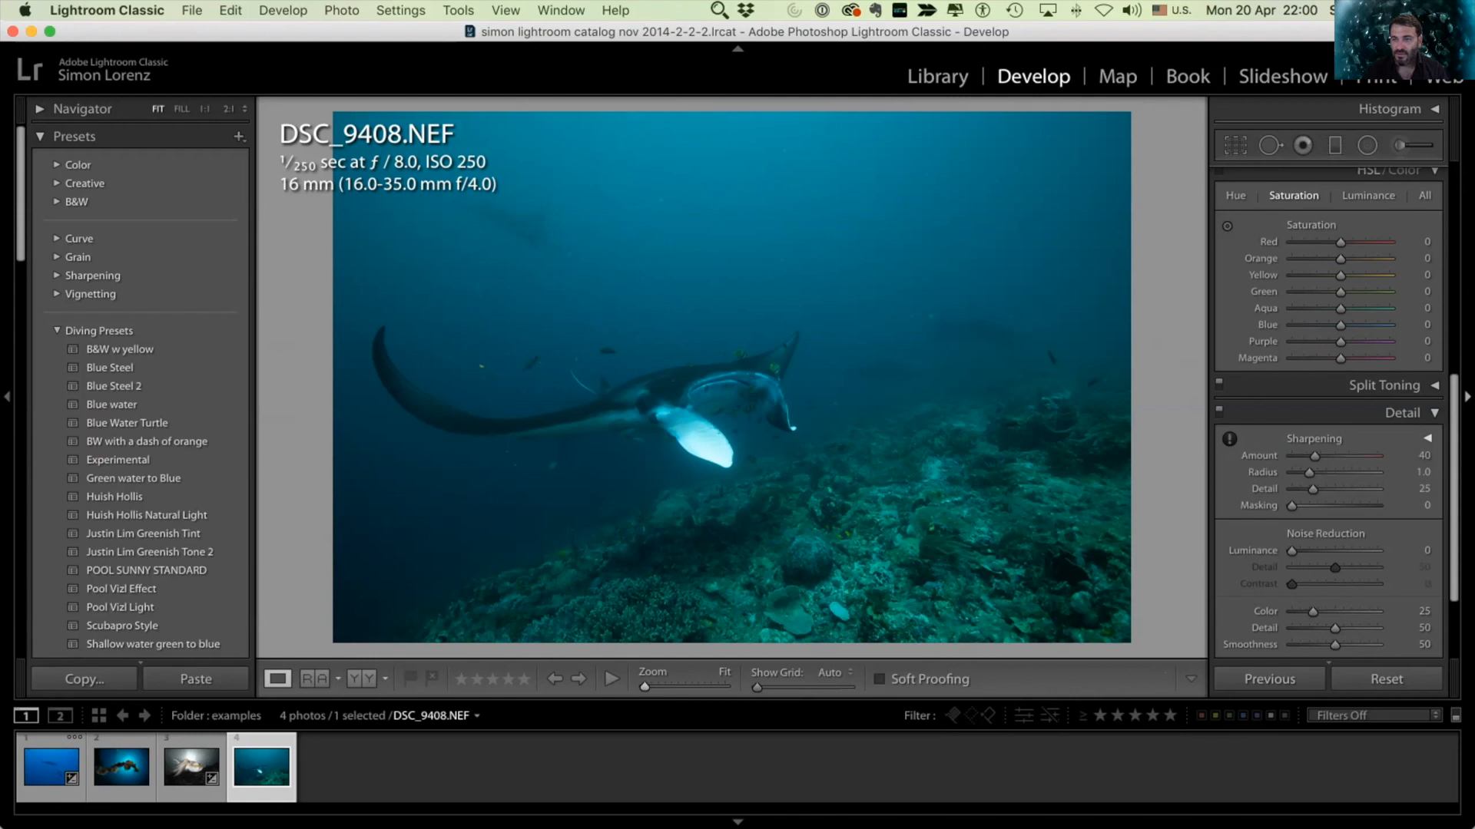
scroll(1328, 361, "up", 5)
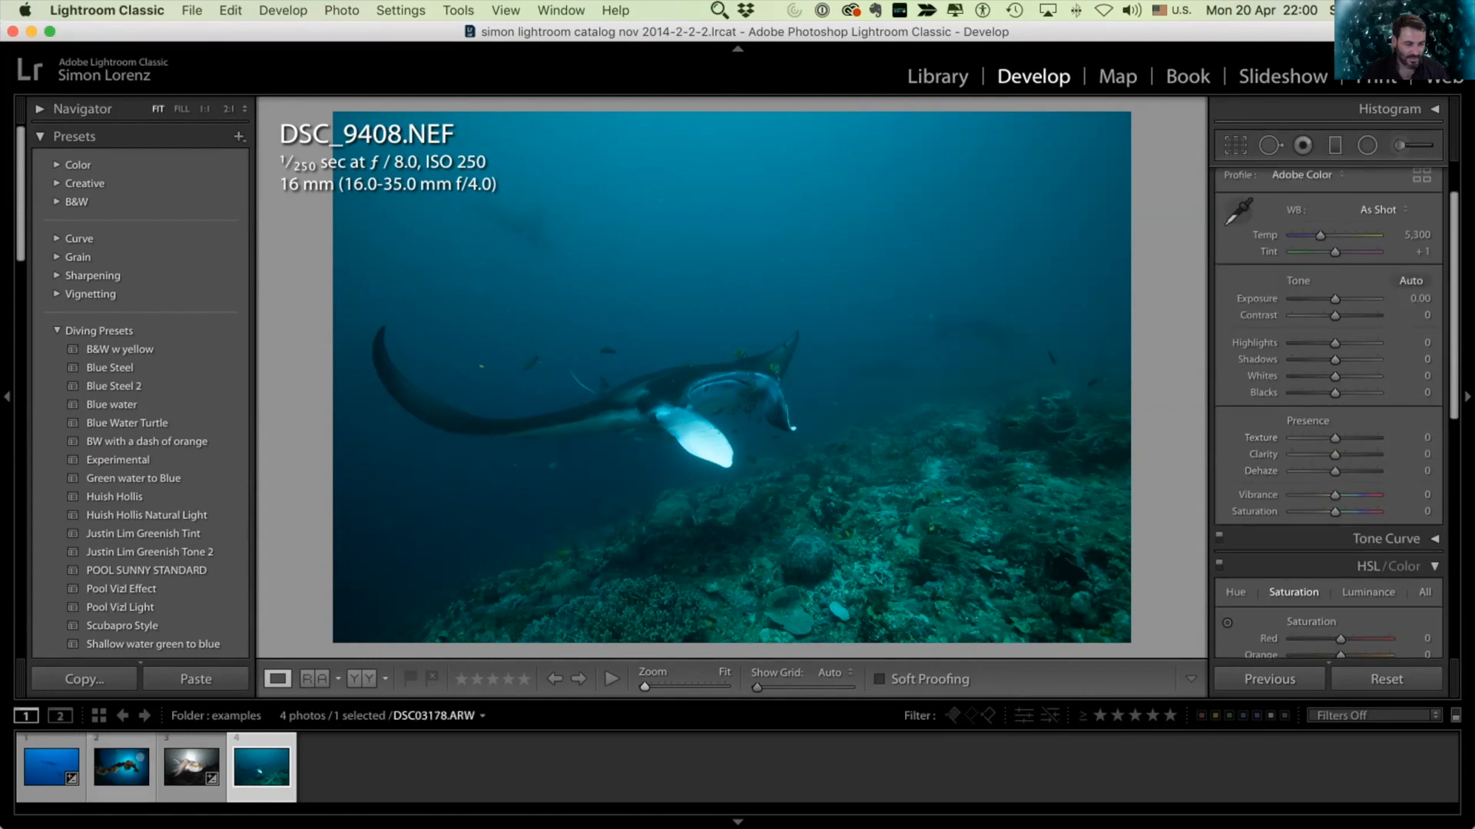
left_click(191, 767)
key("f")
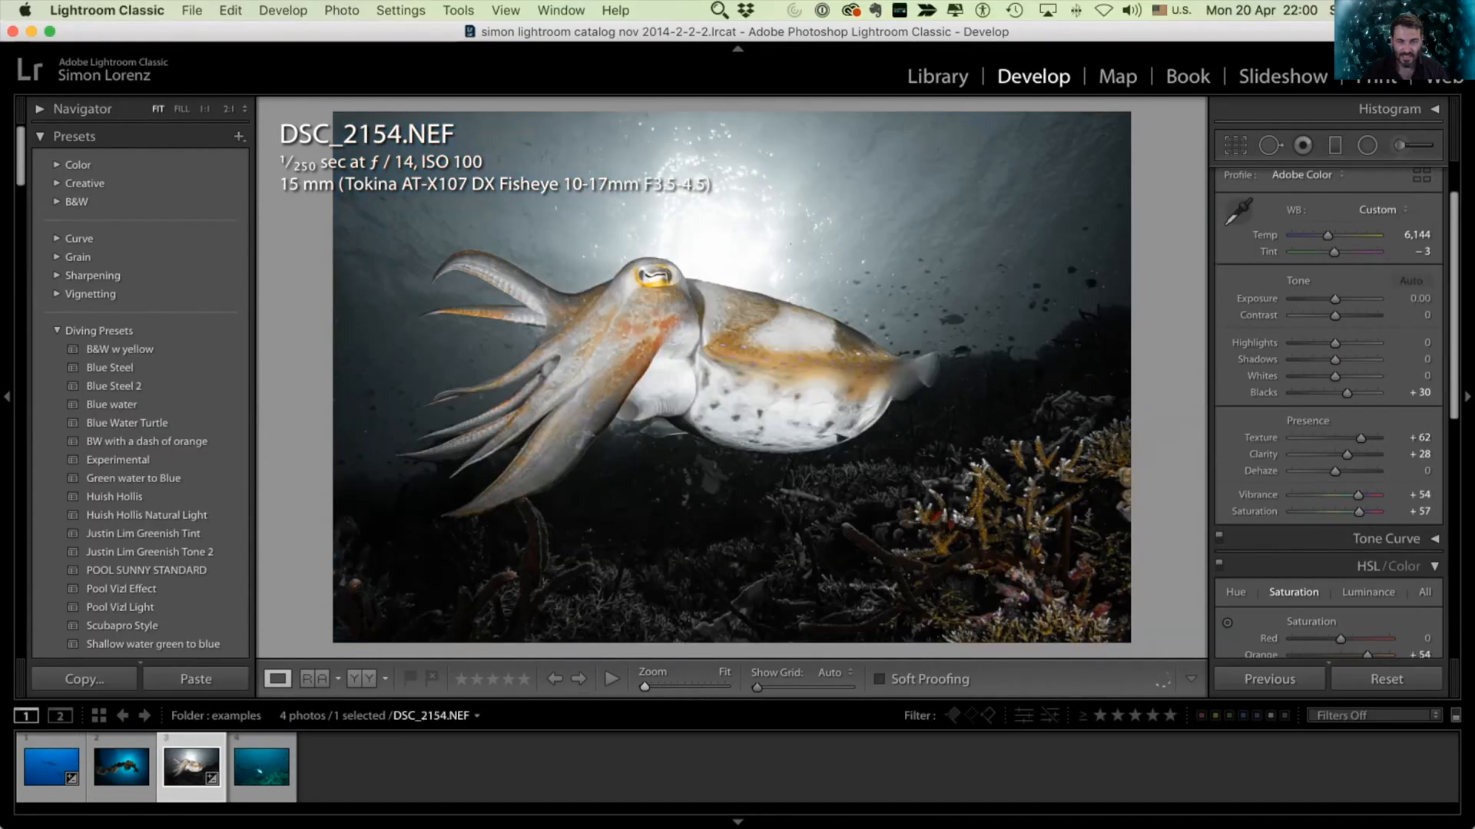
left_click(1386, 679)
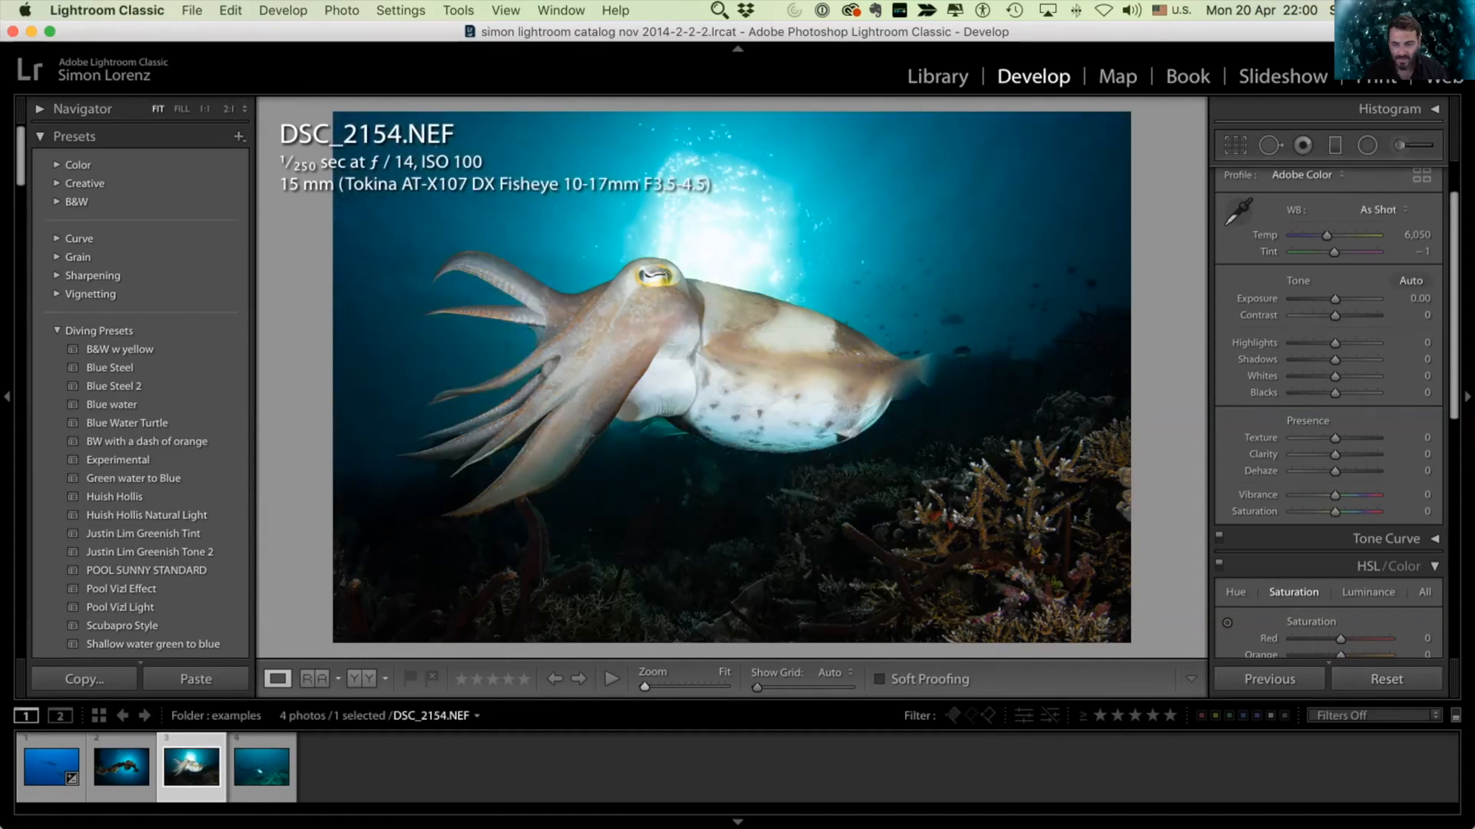
Step: Set the cuttlefish photo's Contrast to +27 and Exposure to −0.40
left_click_drag(1335, 315, 1331, 299)
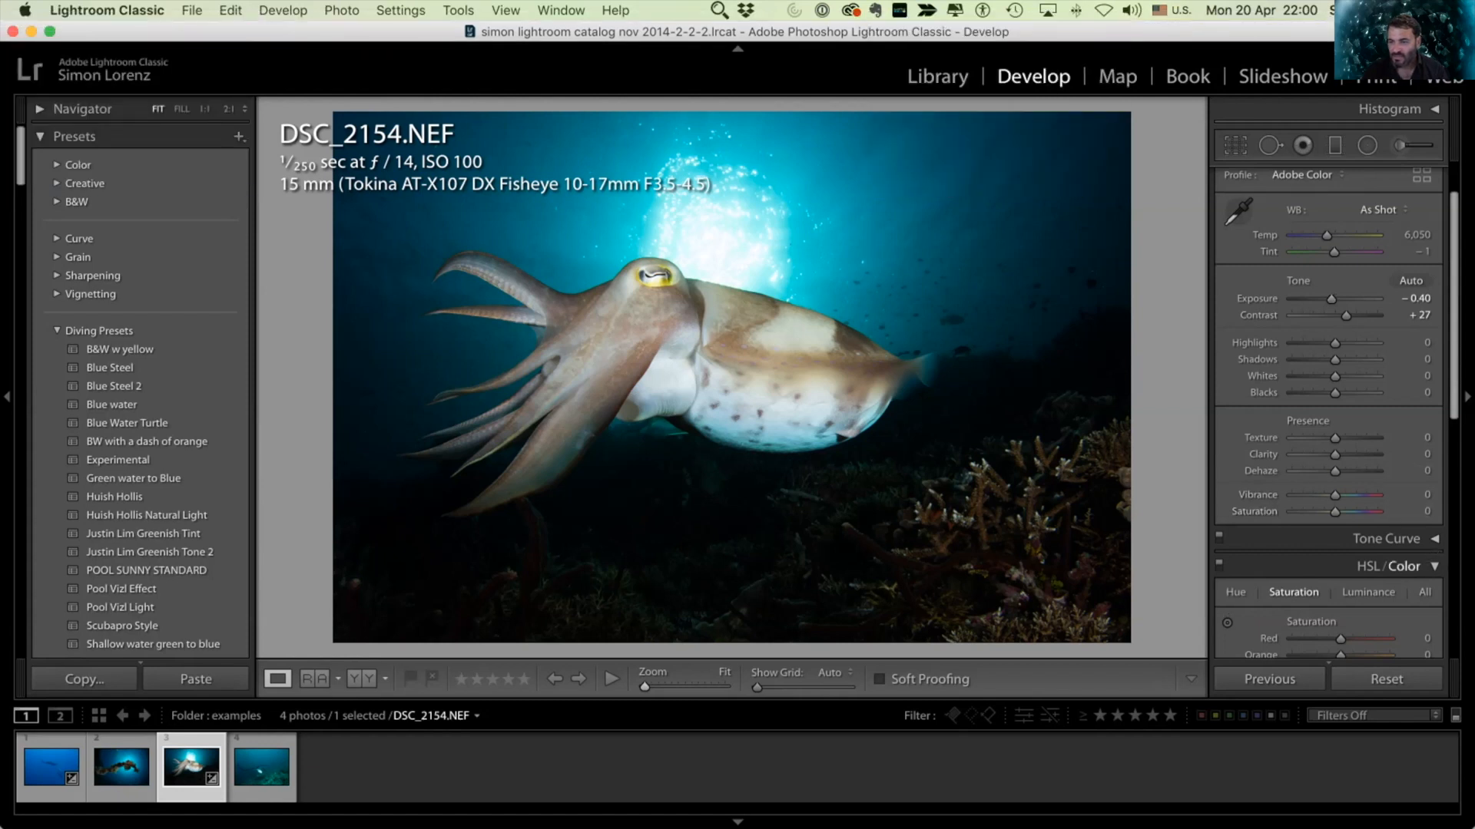
Step: Brighten the cuttlefish photo's dark corners by setting the manual lens correction Vignetting Amount to +85
left_click(1433, 566)
scroll(1328, 414, "down", 8)
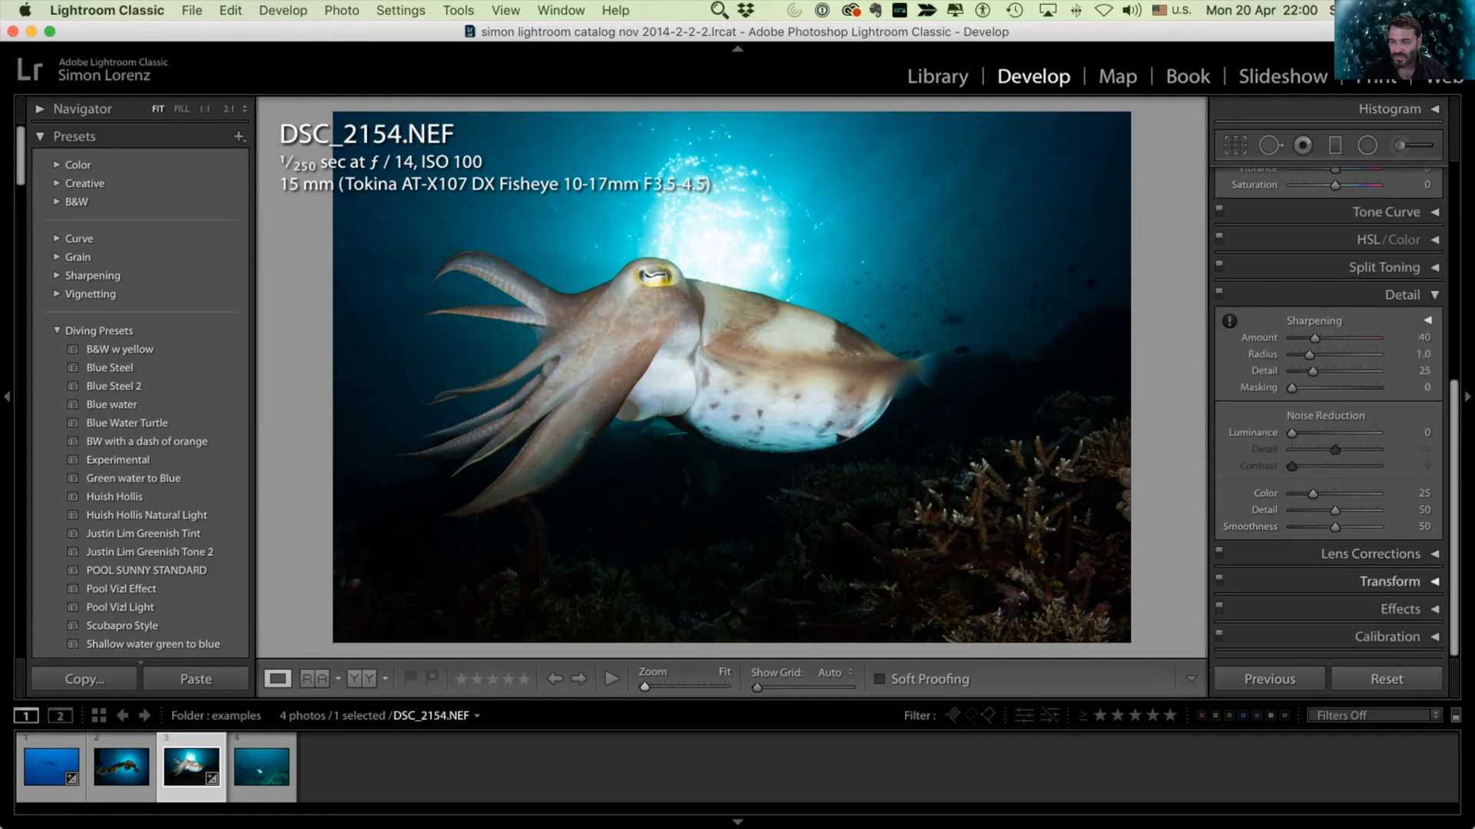
left_click(1375, 562)
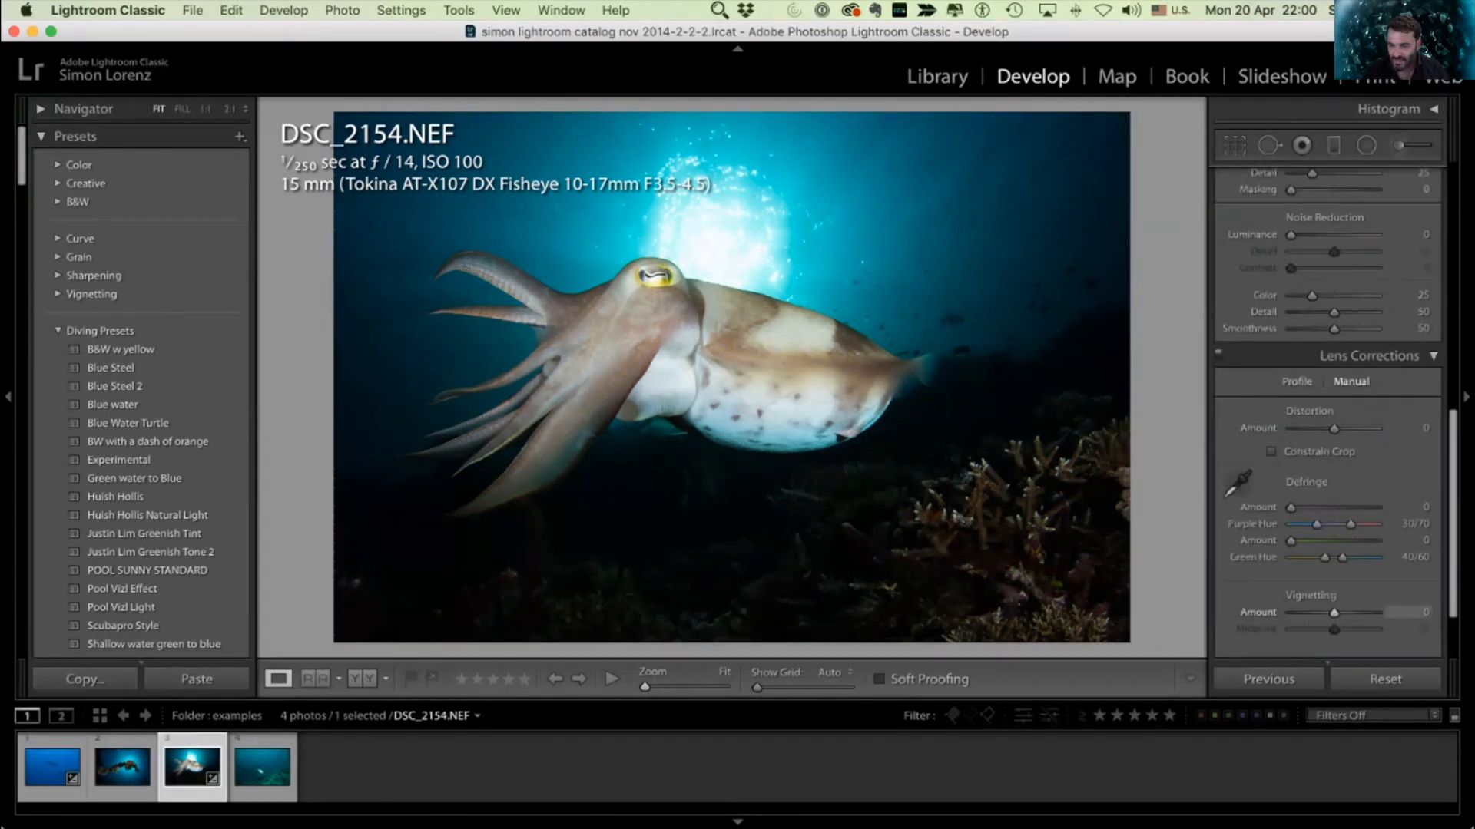
left_click_drag(1333, 613, 1370, 612)
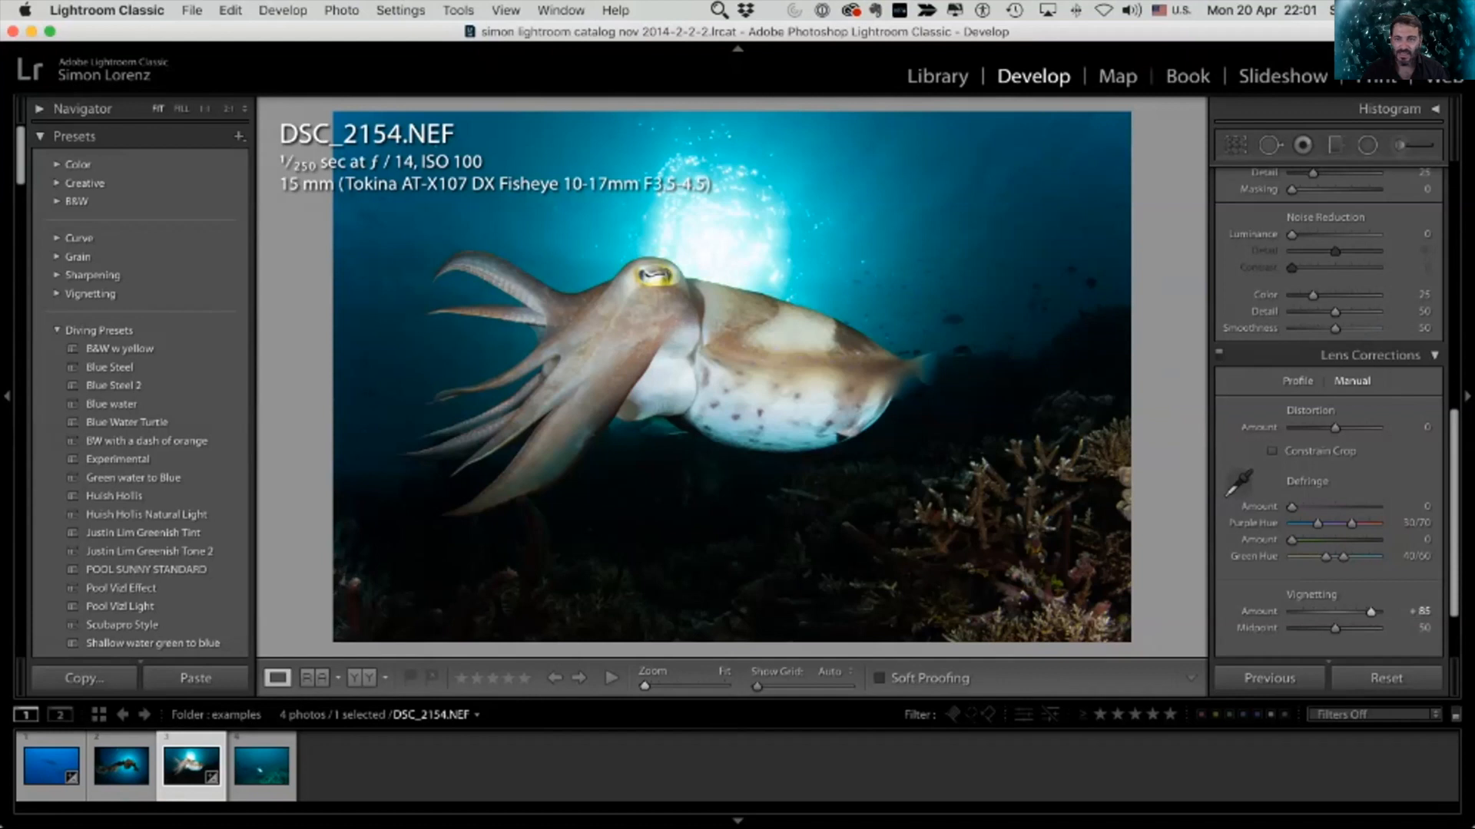
Step: Raise the lens correction Vignetting Amount to +100 while viewing the photo's upper-right corner at 2:1, and return to the full view
key("z")
scroll(732, 377, "right", 3)
scroll(732, 377, "up", 3)
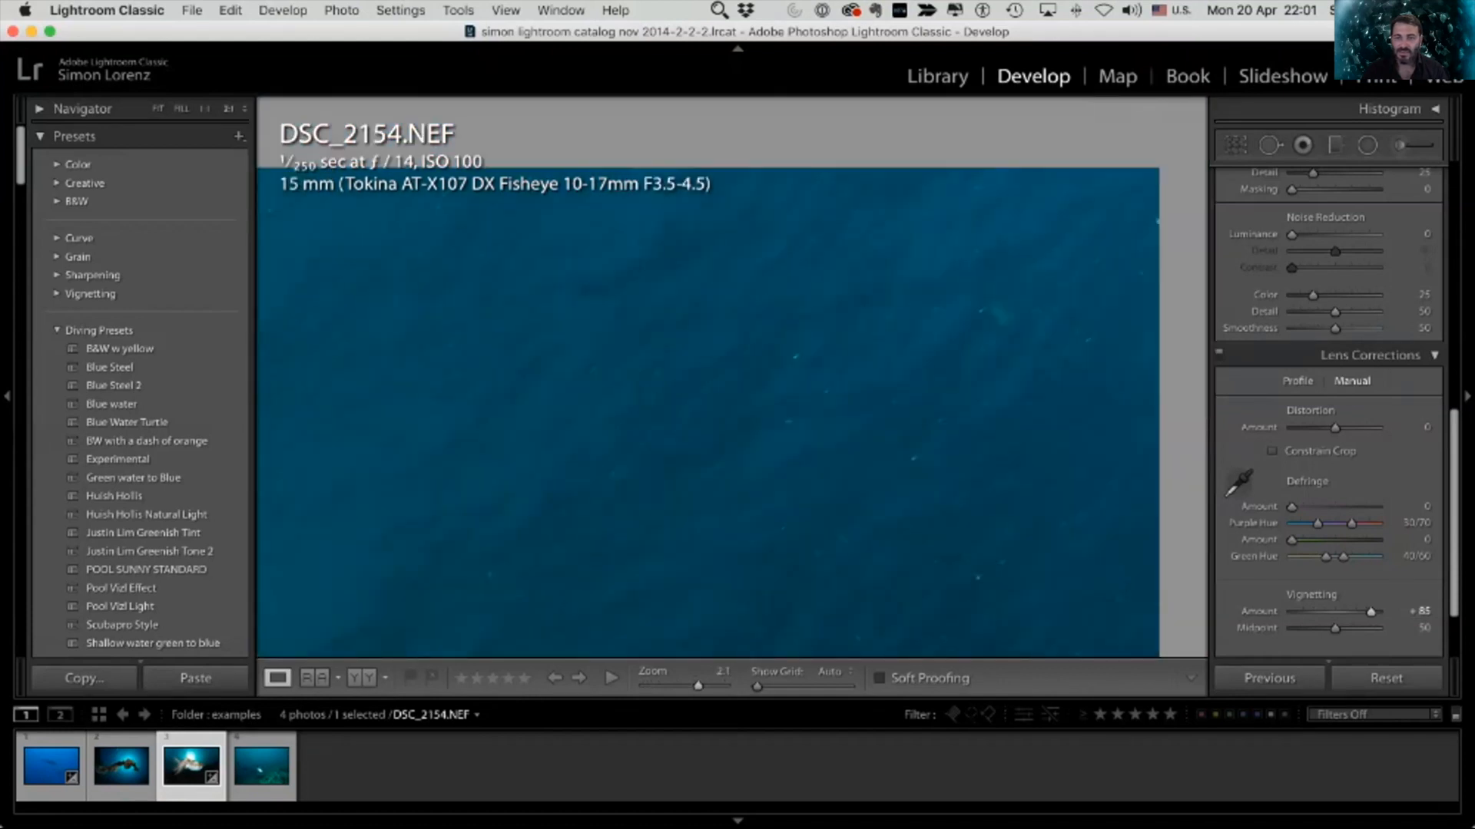
scroll(712, 412, "up", 1)
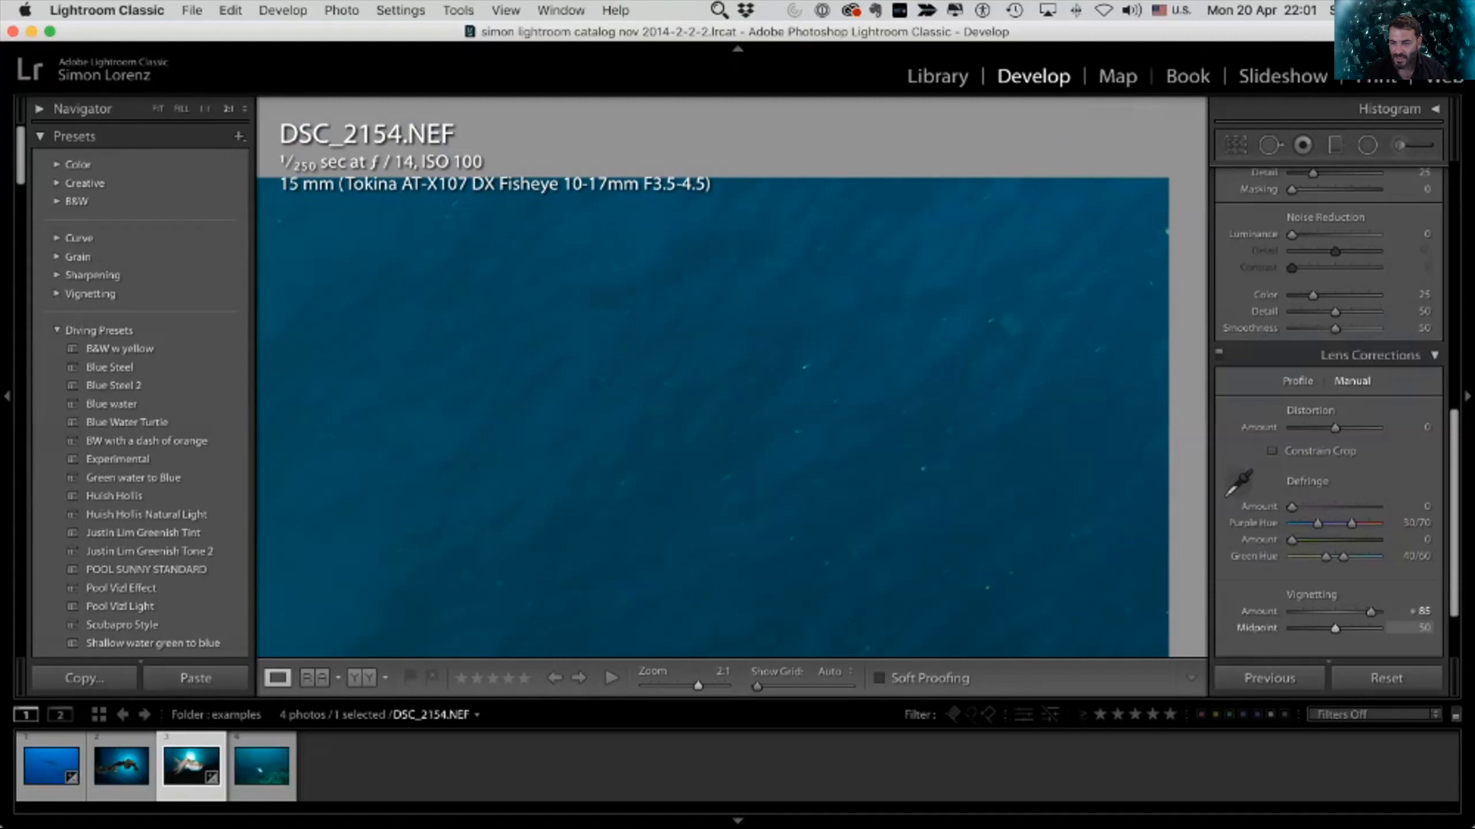
mouse_move(1370, 611)
left_mouse_down()
mouse_move(1333, 611)
mouse_move(1377, 612)
left_mouse_up()
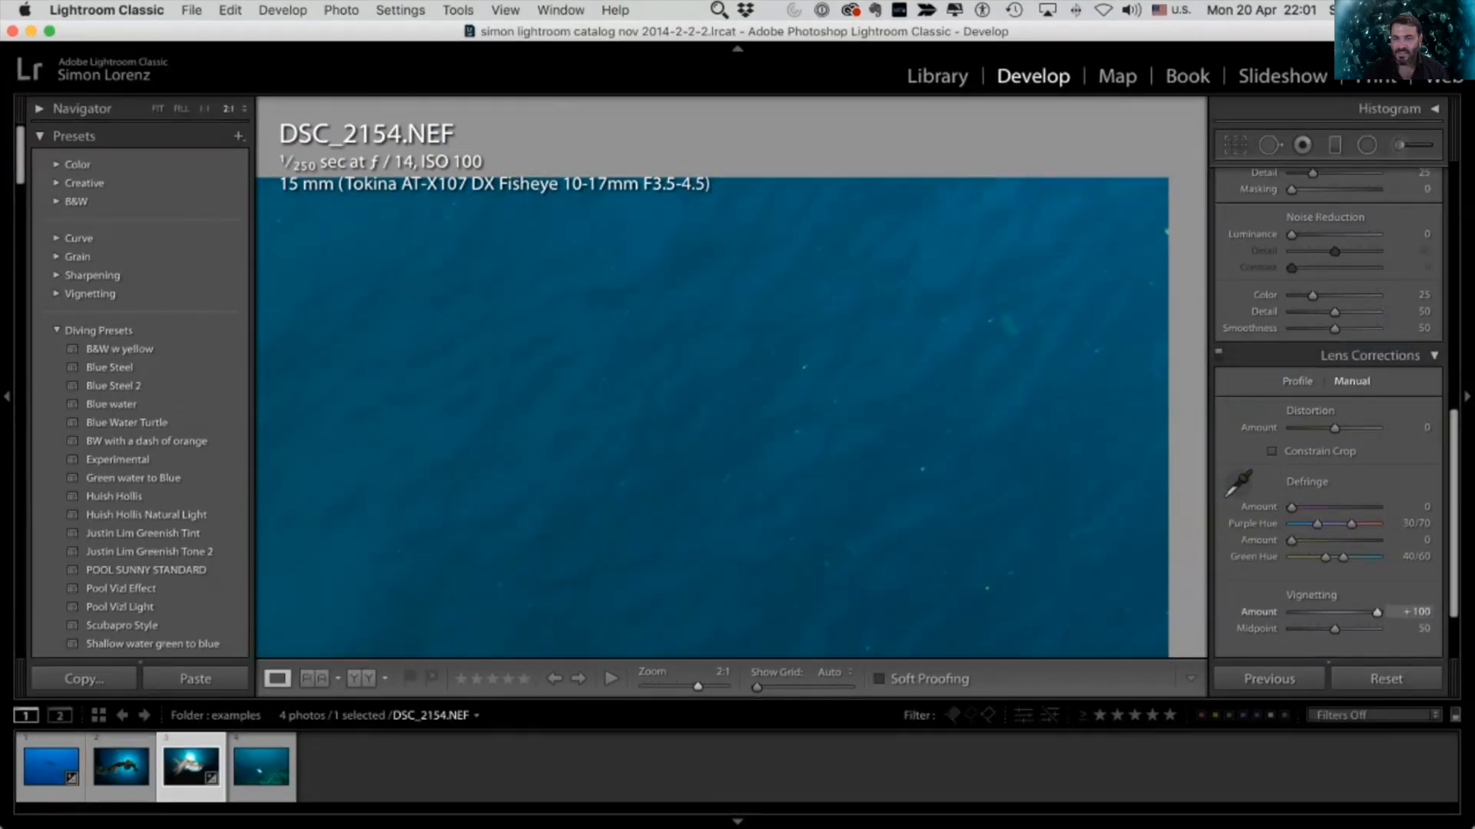
key("z")
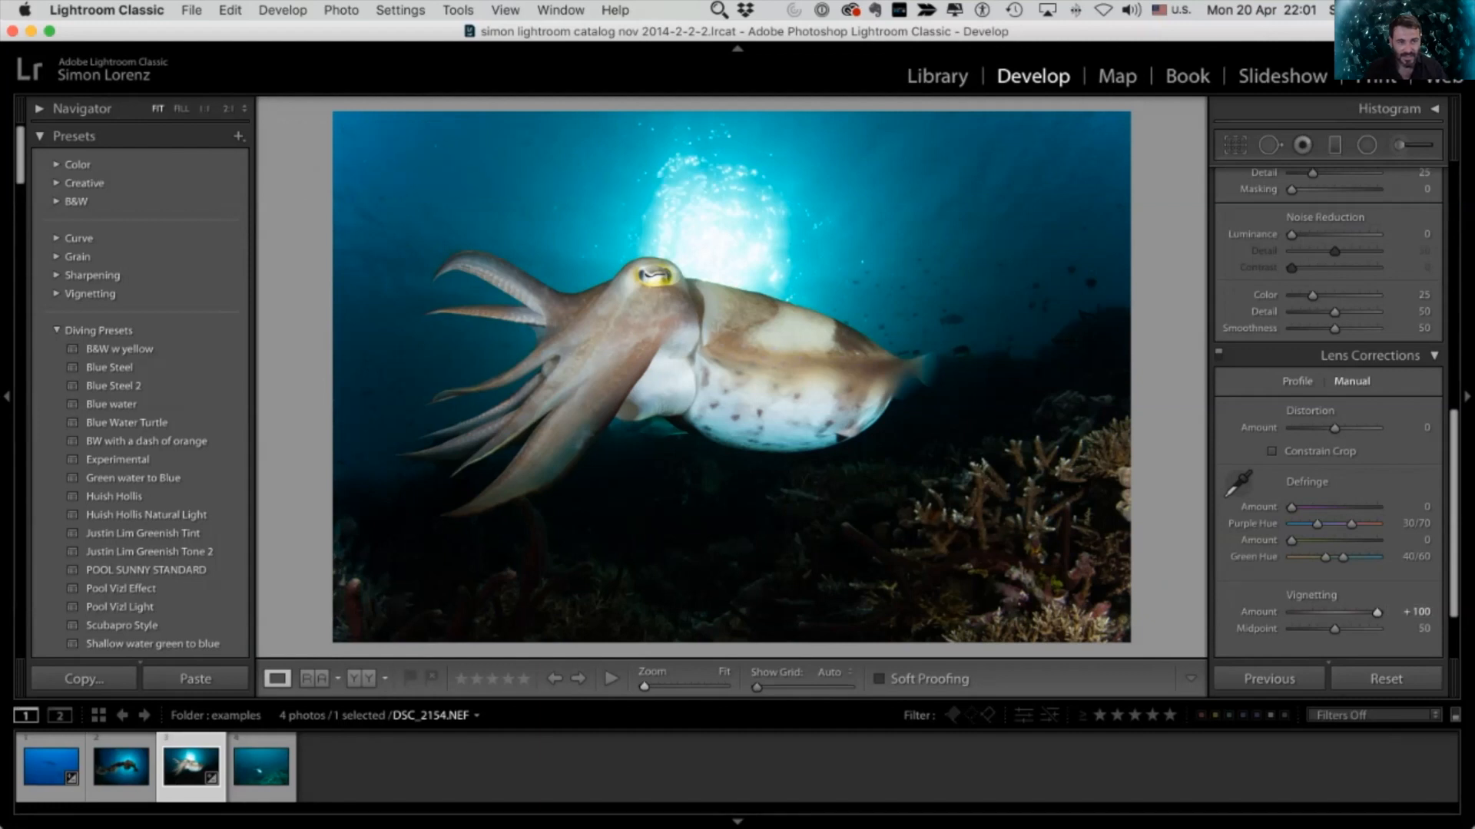
Step: Set the lens correction Vignetting Amount to +63 and Midpoint to 43, and reset the cuttlefish photo's develop settings
left_click_drag(1376, 612, 1361, 612)
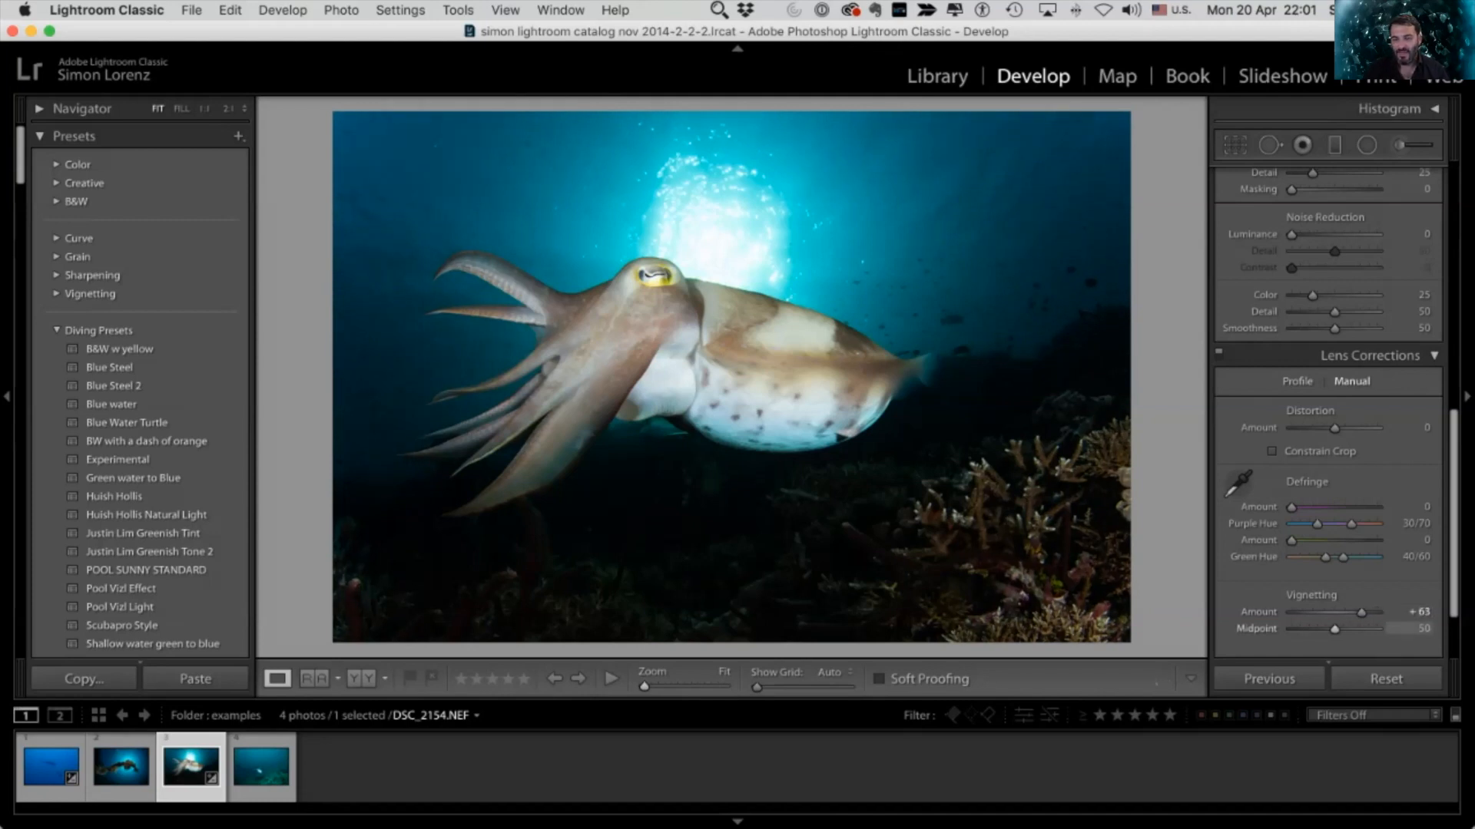
mouse_move(1334, 628)
left_mouse_down()
mouse_move(1360, 628)
mouse_move(1328, 628)
left_mouse_up()
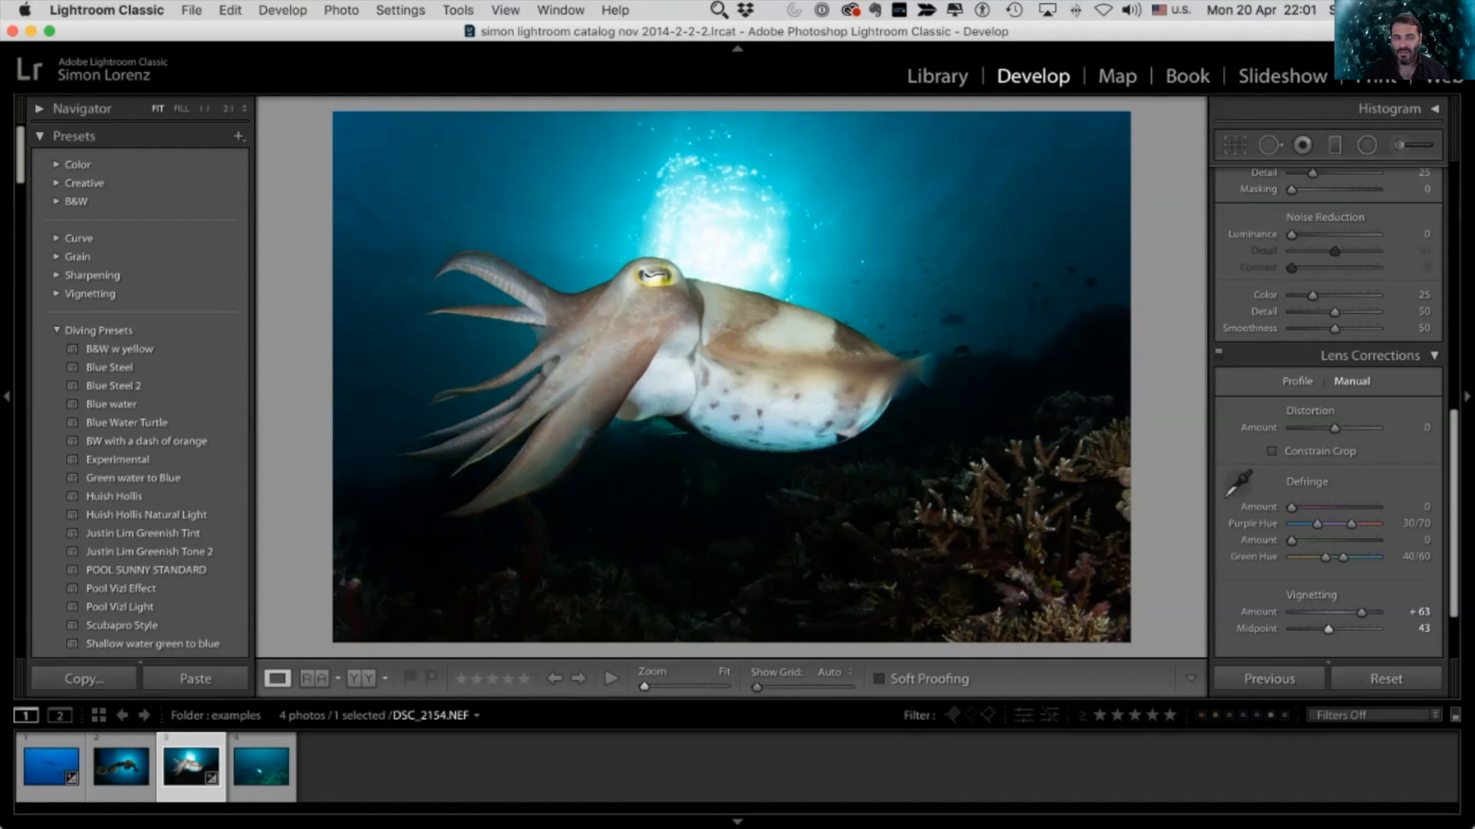
left_click(1385, 678)
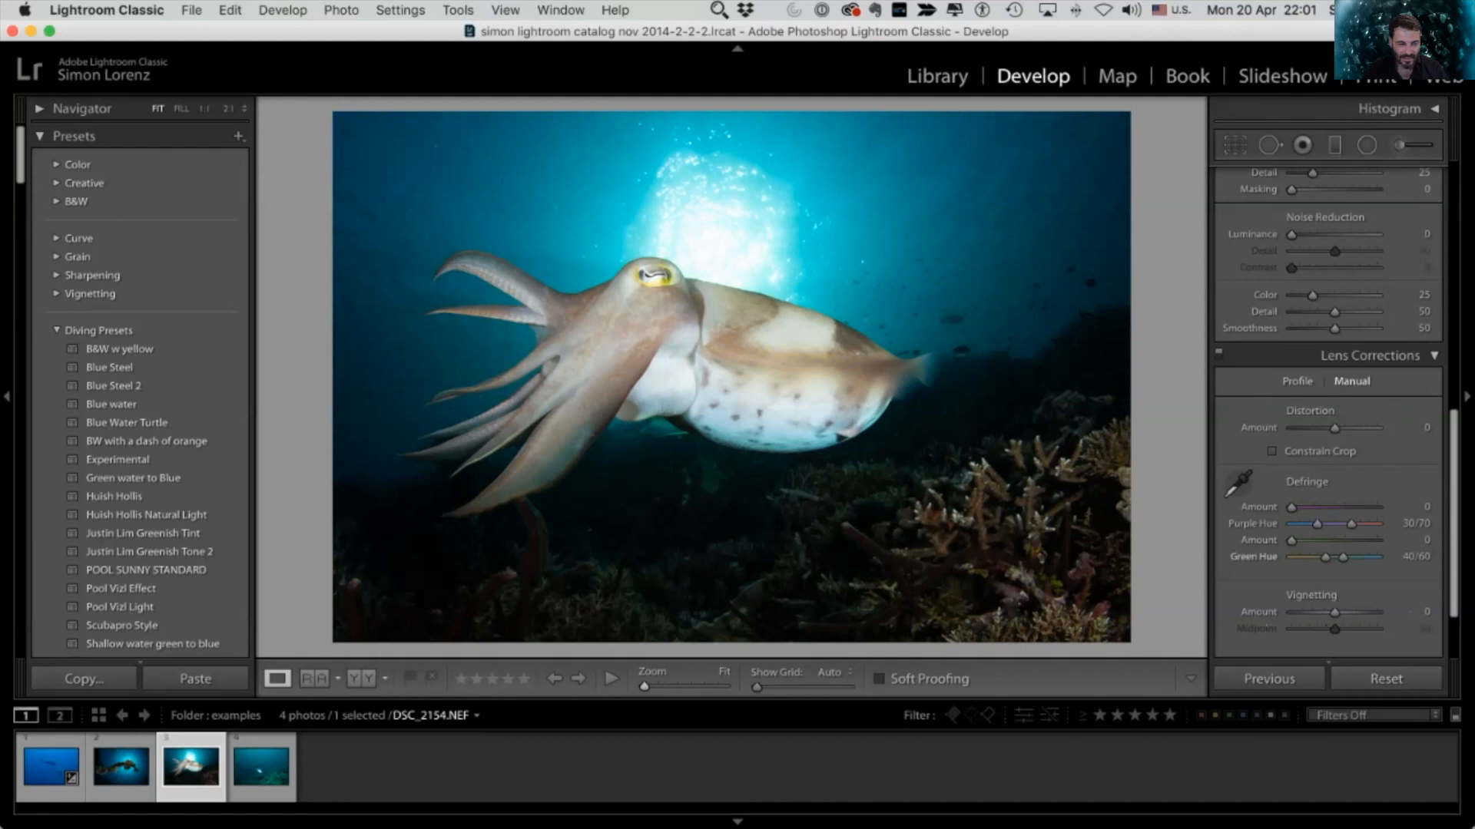
Step: Open the manta ray photo DSC_9408.NEF and sample its white balance from the manta's white fin
left_click(261, 766)
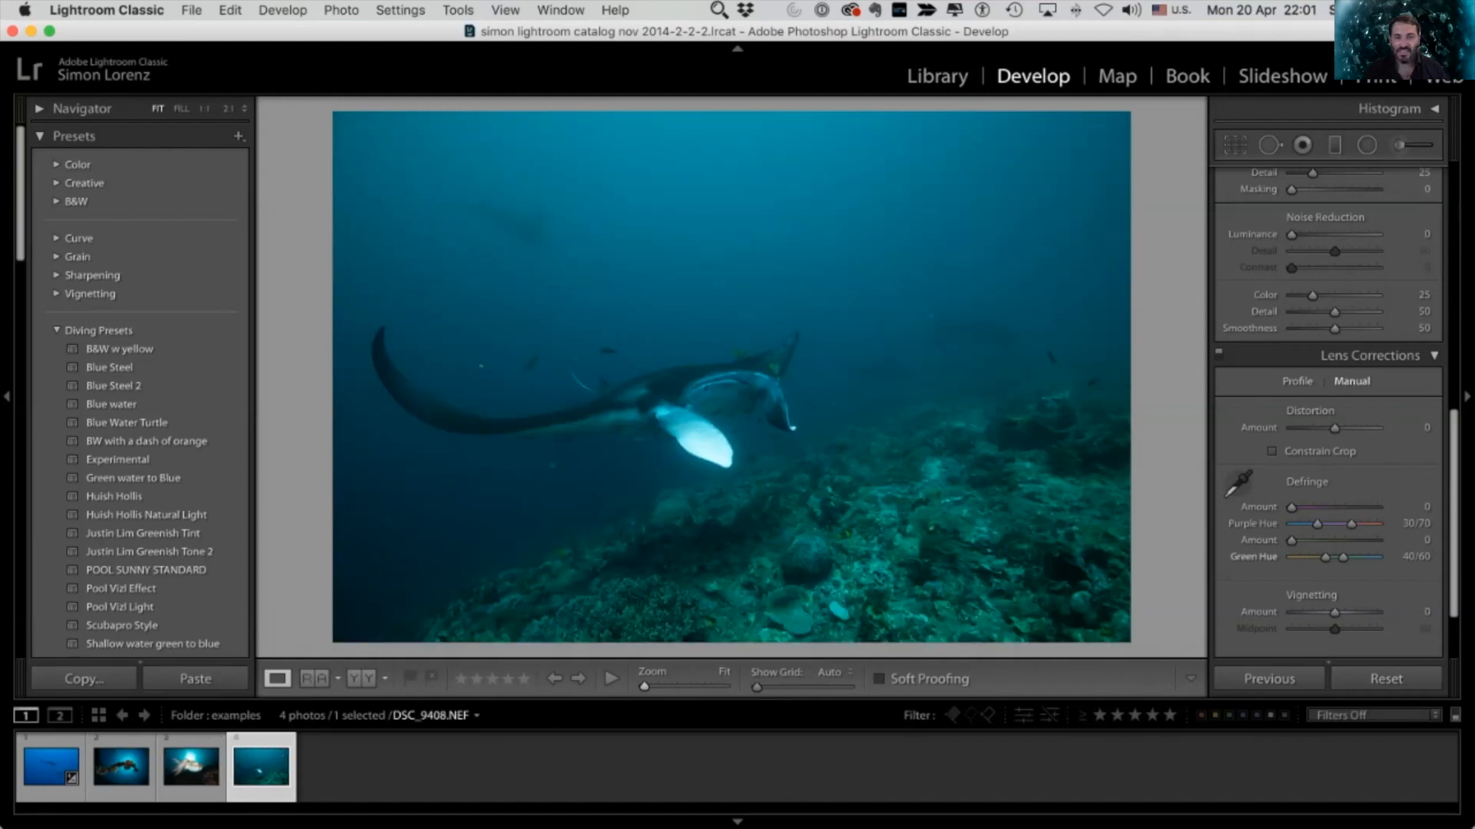
scroll(1382, 357, "up", 10)
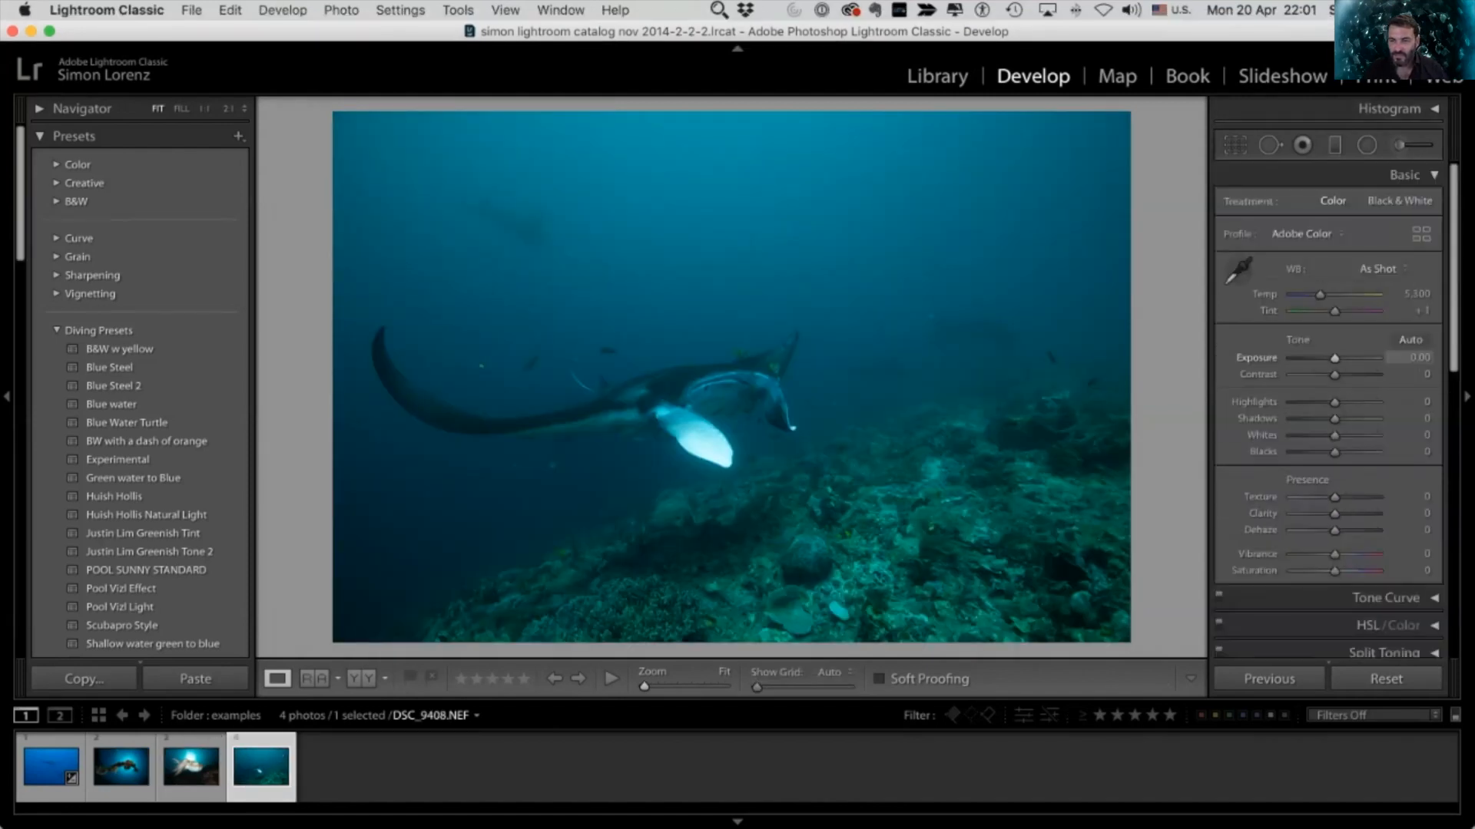
left_click(1238, 270)
left_click(687, 439)
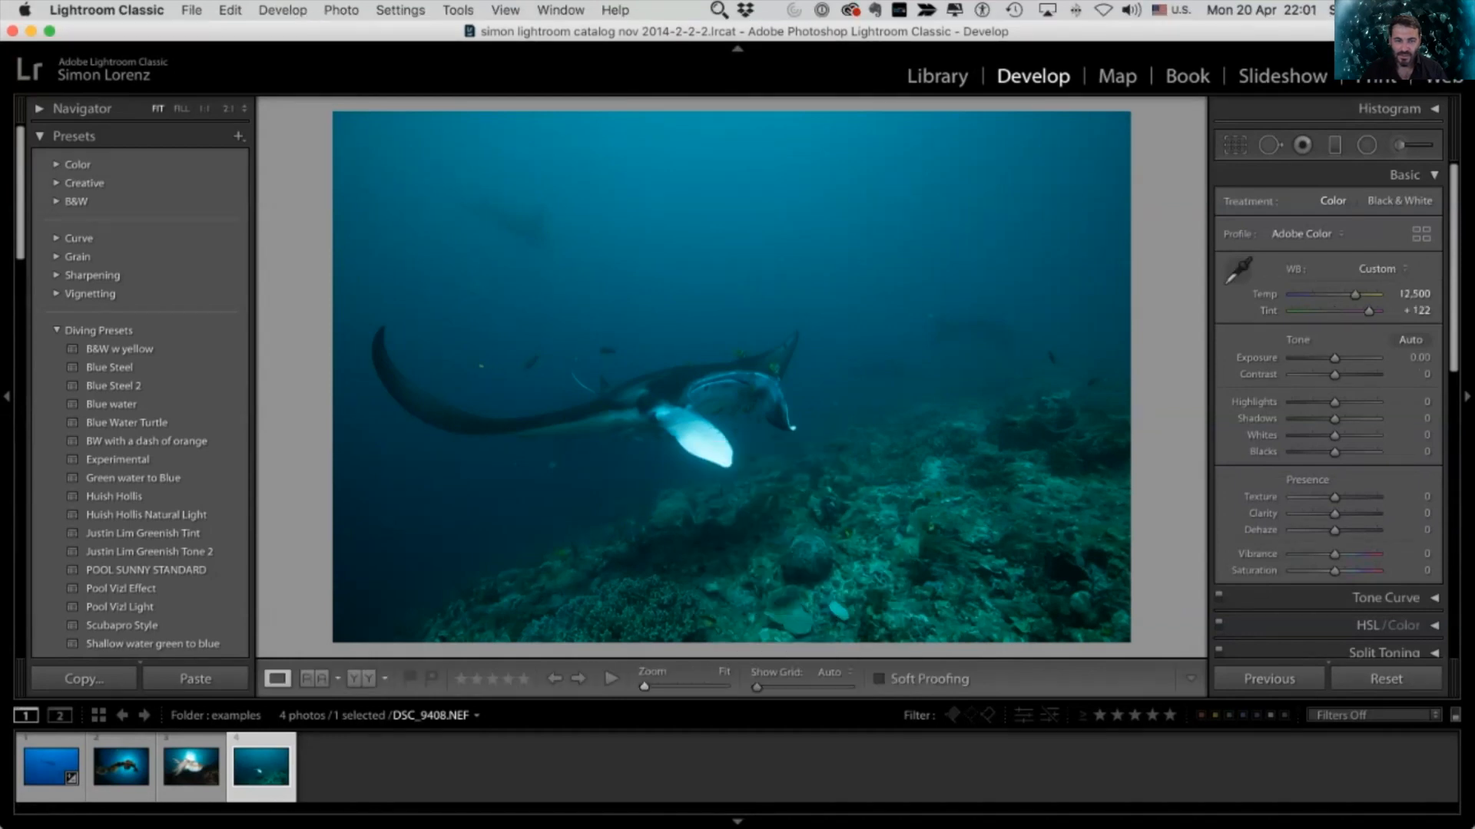
Step: Lower the manta photo's color temperature slightly and set Contrast to +35, Texture to +39 and Clarity to +40
left_click_drag(1334, 374, 1349, 374)
left_click_drag(1355, 295, 1348, 294)
left_click_drag(1334, 497, 1351, 513)
scroll(1351, 522, "down", 5)
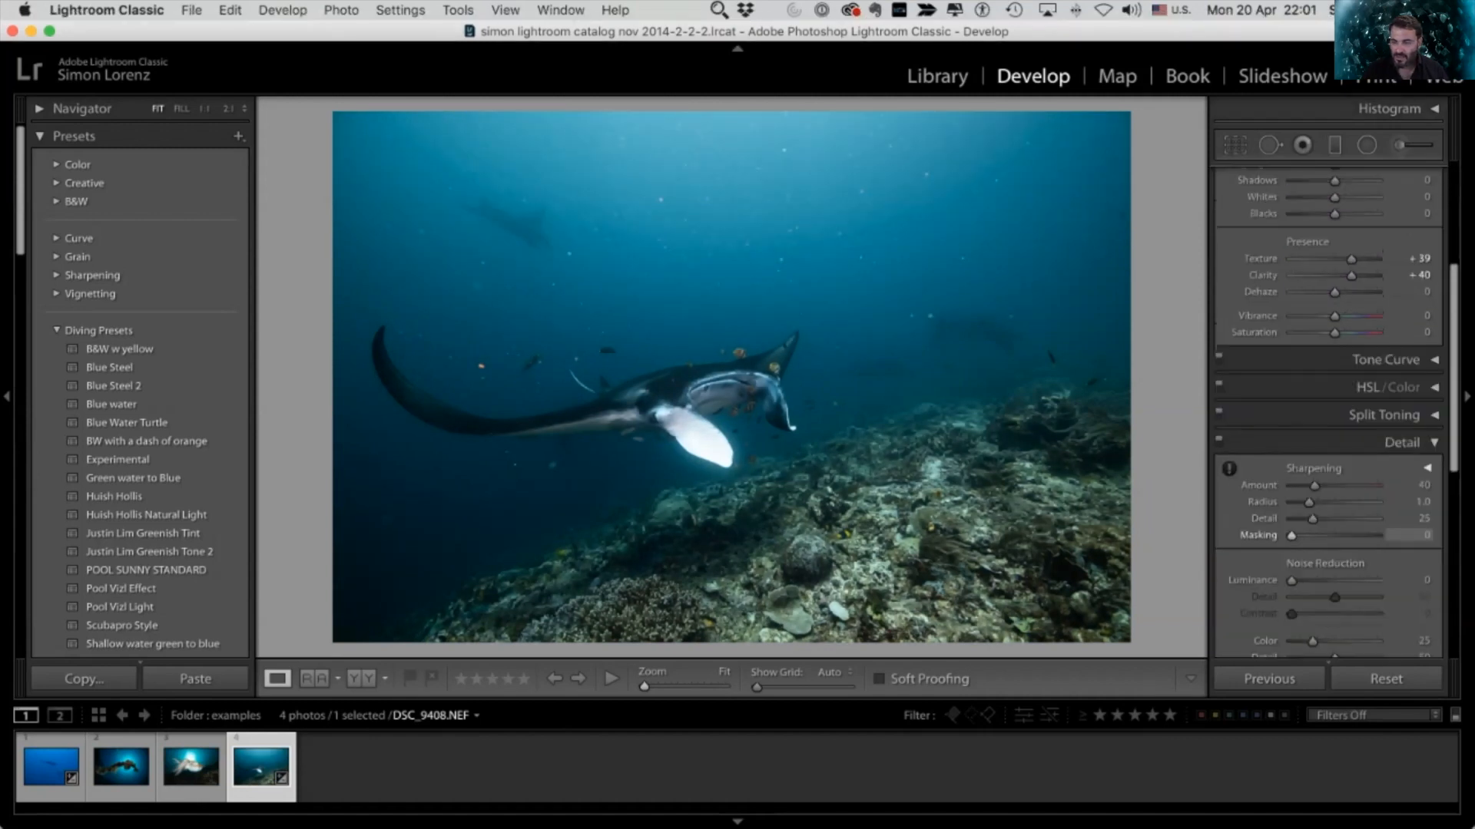
Step: Set the manta photo's Highlights to −45 and Whites to −66
scroll(1409, 360, "up", 4)
mouse_move(1334, 361)
left_mouse_down()
mouse_move(1319, 361)
mouse_move(1315, 328)
mouse_move(1306, 361)
left_mouse_up()
Step: Collapse the Detail and Lens Corrections settings
scroll(1328, 461, "down", 4)
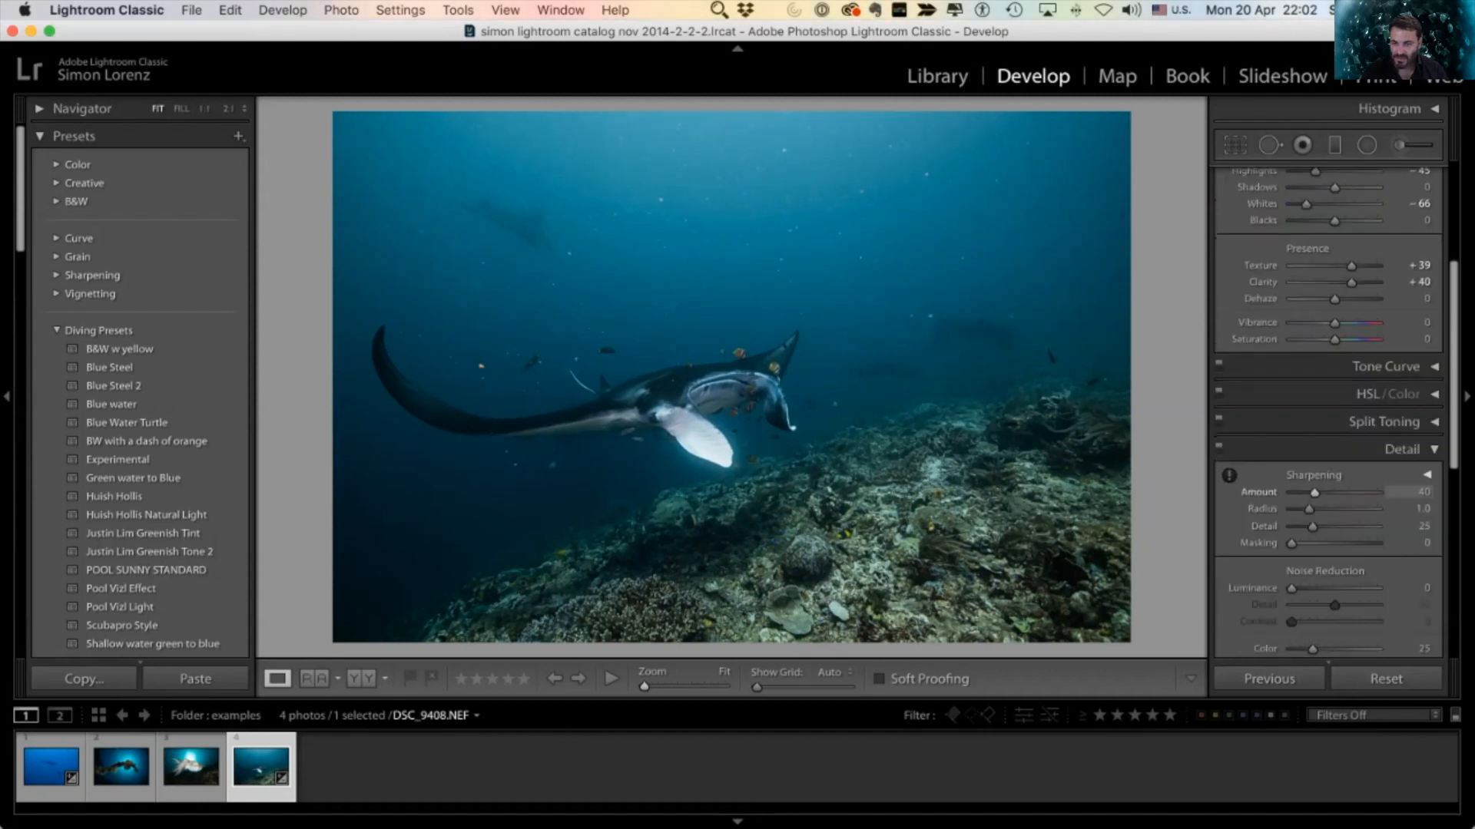
scroll(1328, 461, "down", 5)
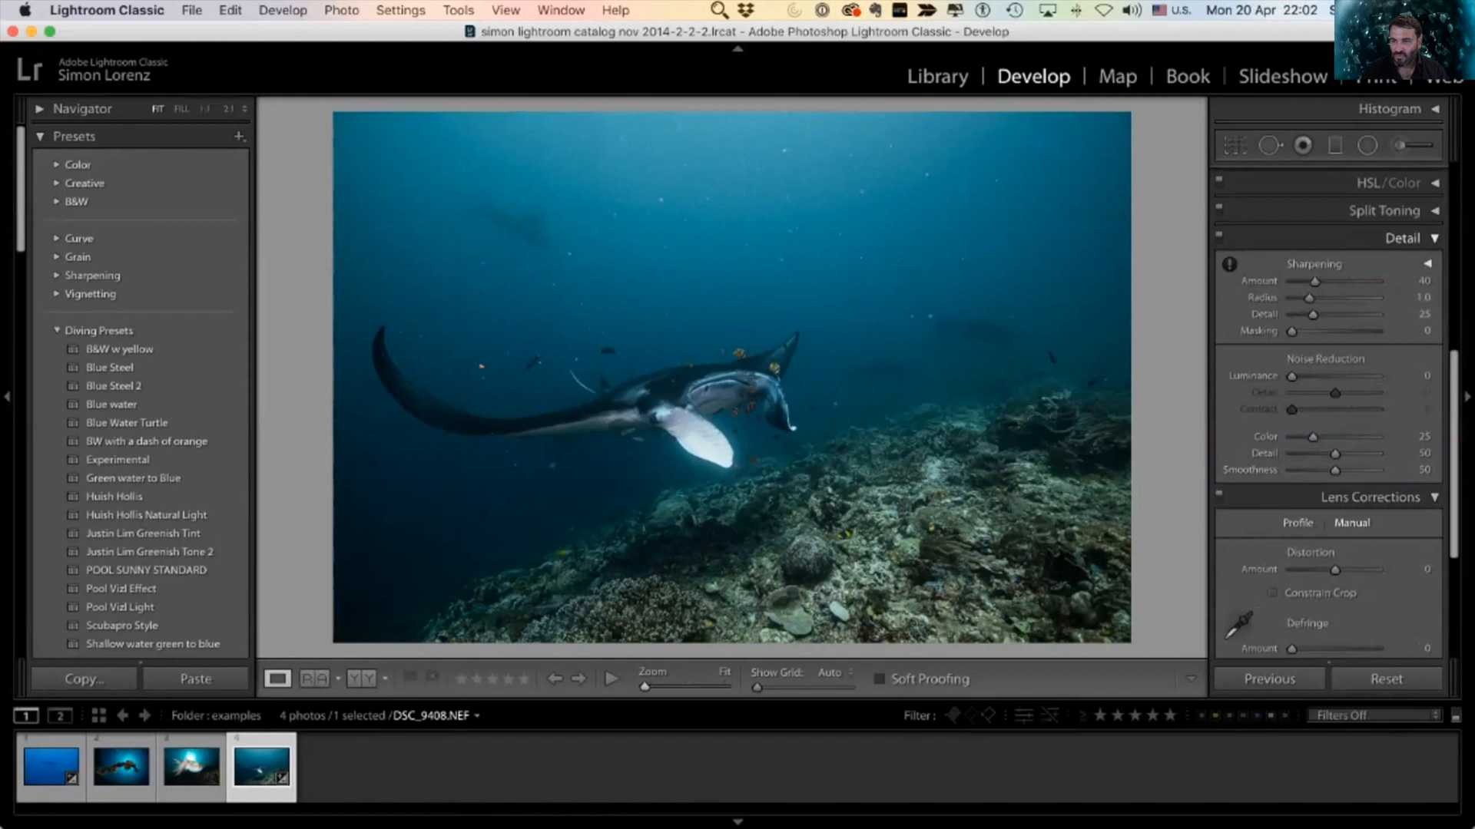
left_click(1402, 238)
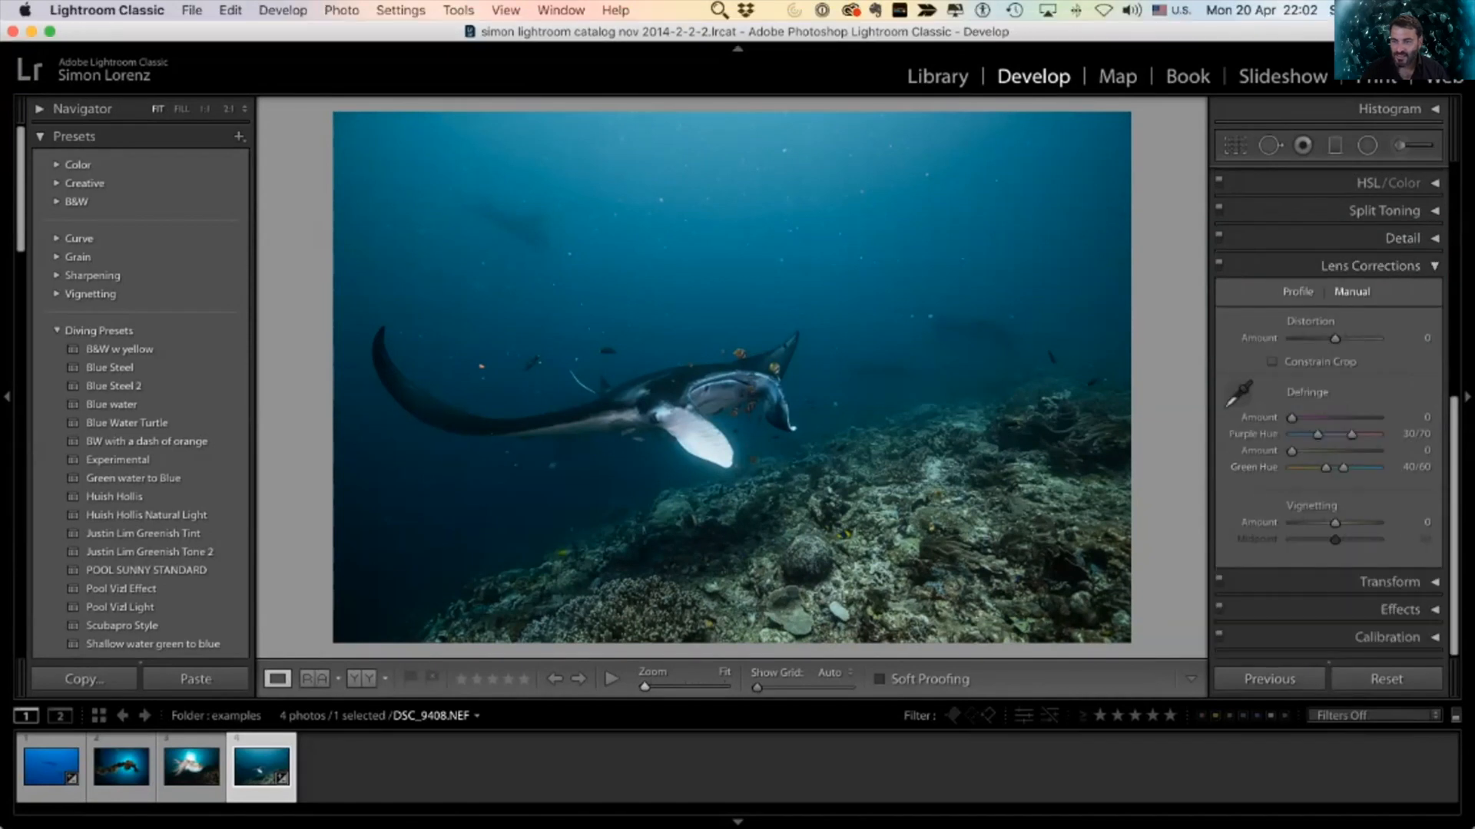
left_click(1370, 266)
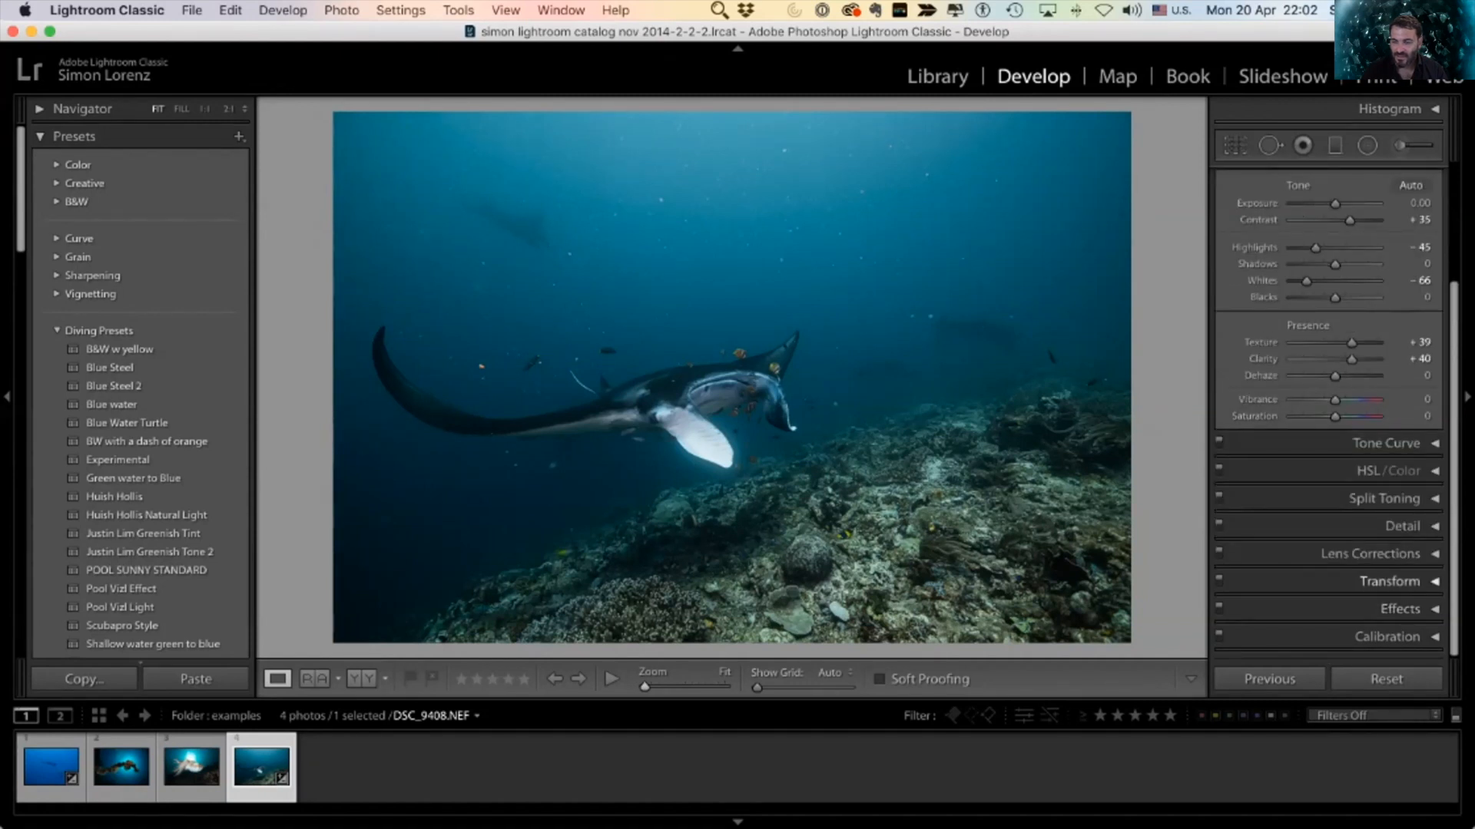
Step: Examine the Transform controls and the Lens Corrections profile options, leaving only the Transform controls expanded
left_click(1389, 581)
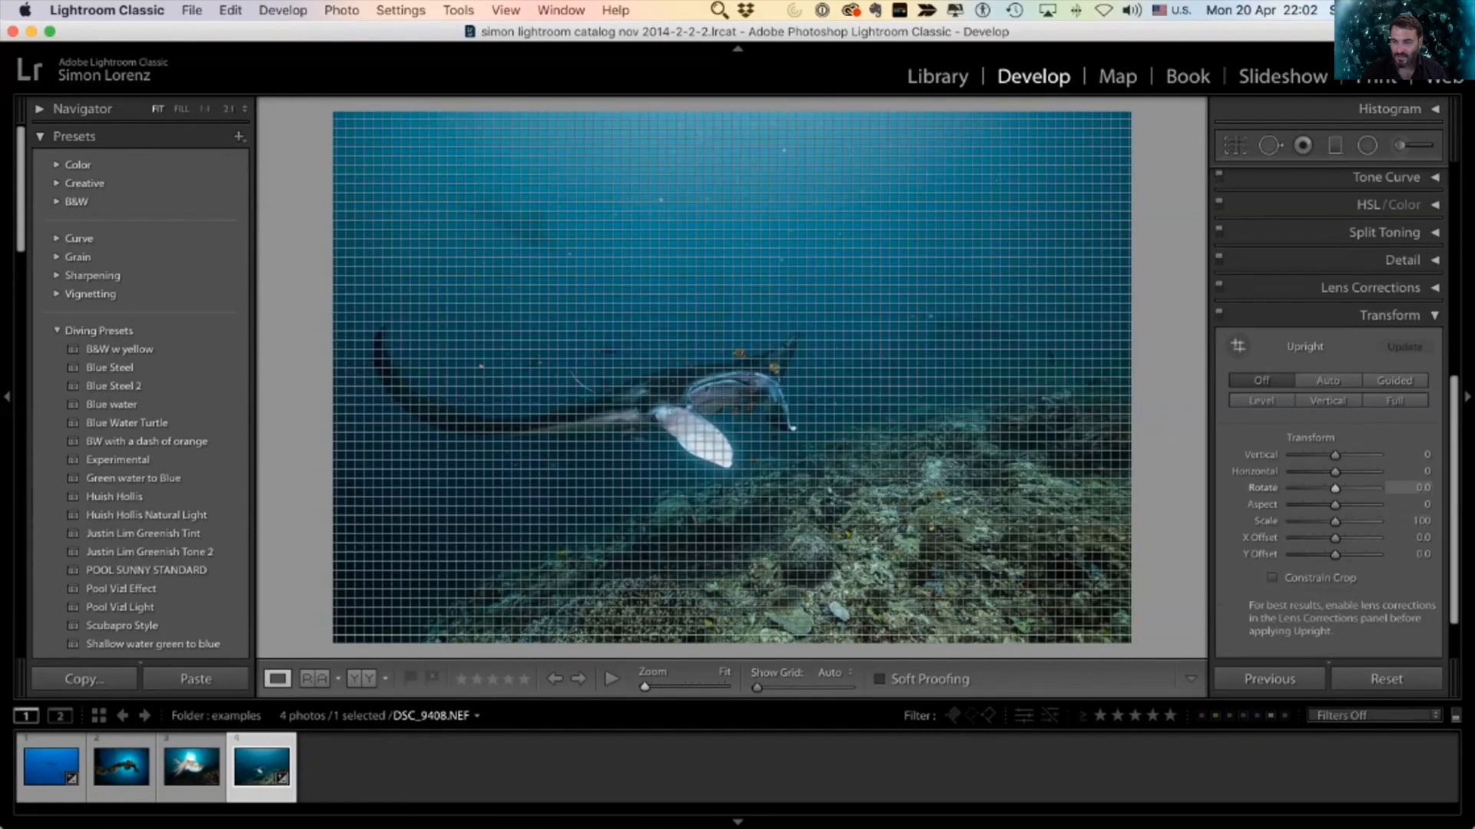
left_click(1389, 315)
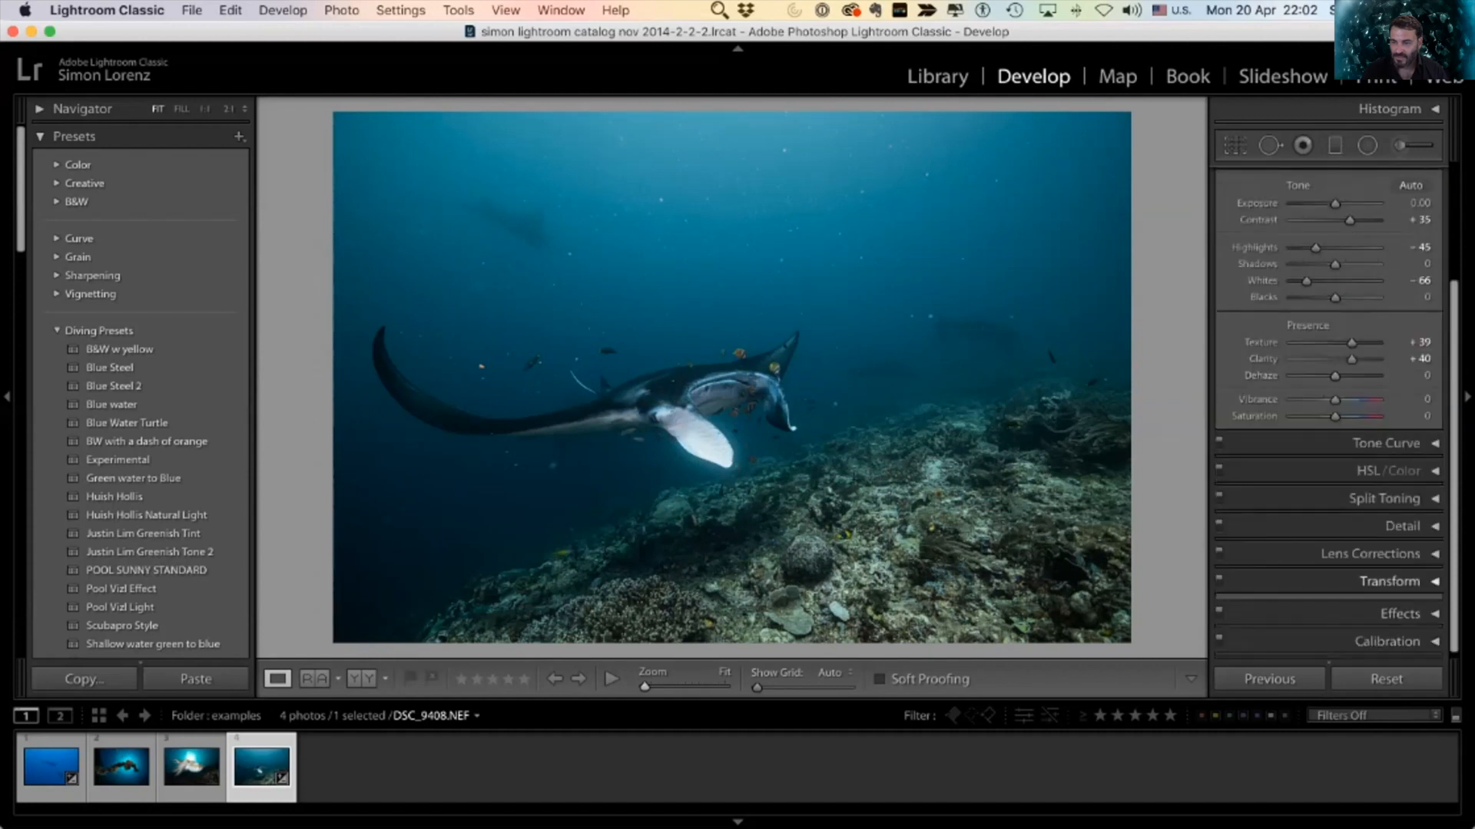
left_click(1390, 581)
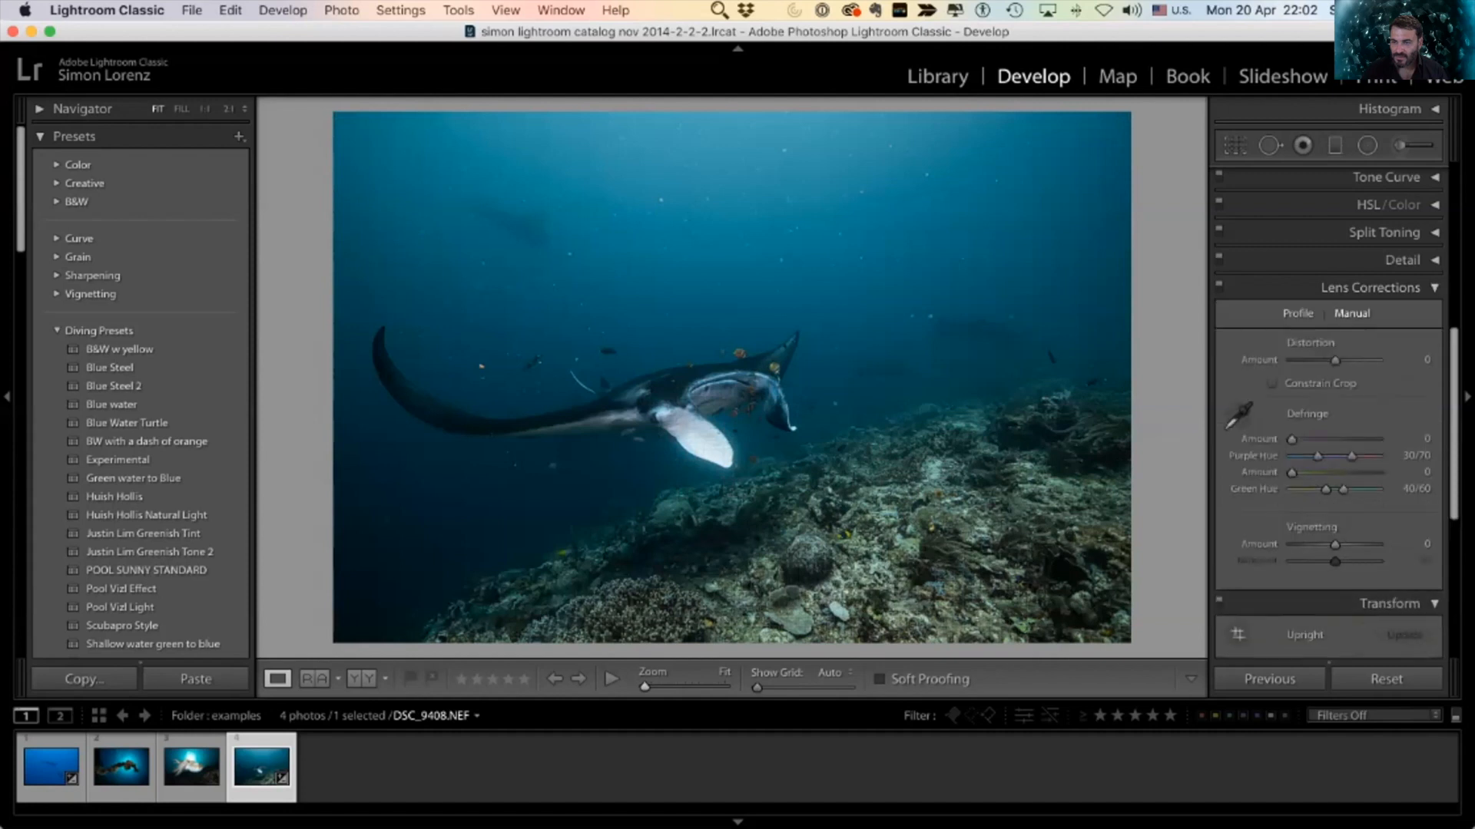
left_click(1297, 313)
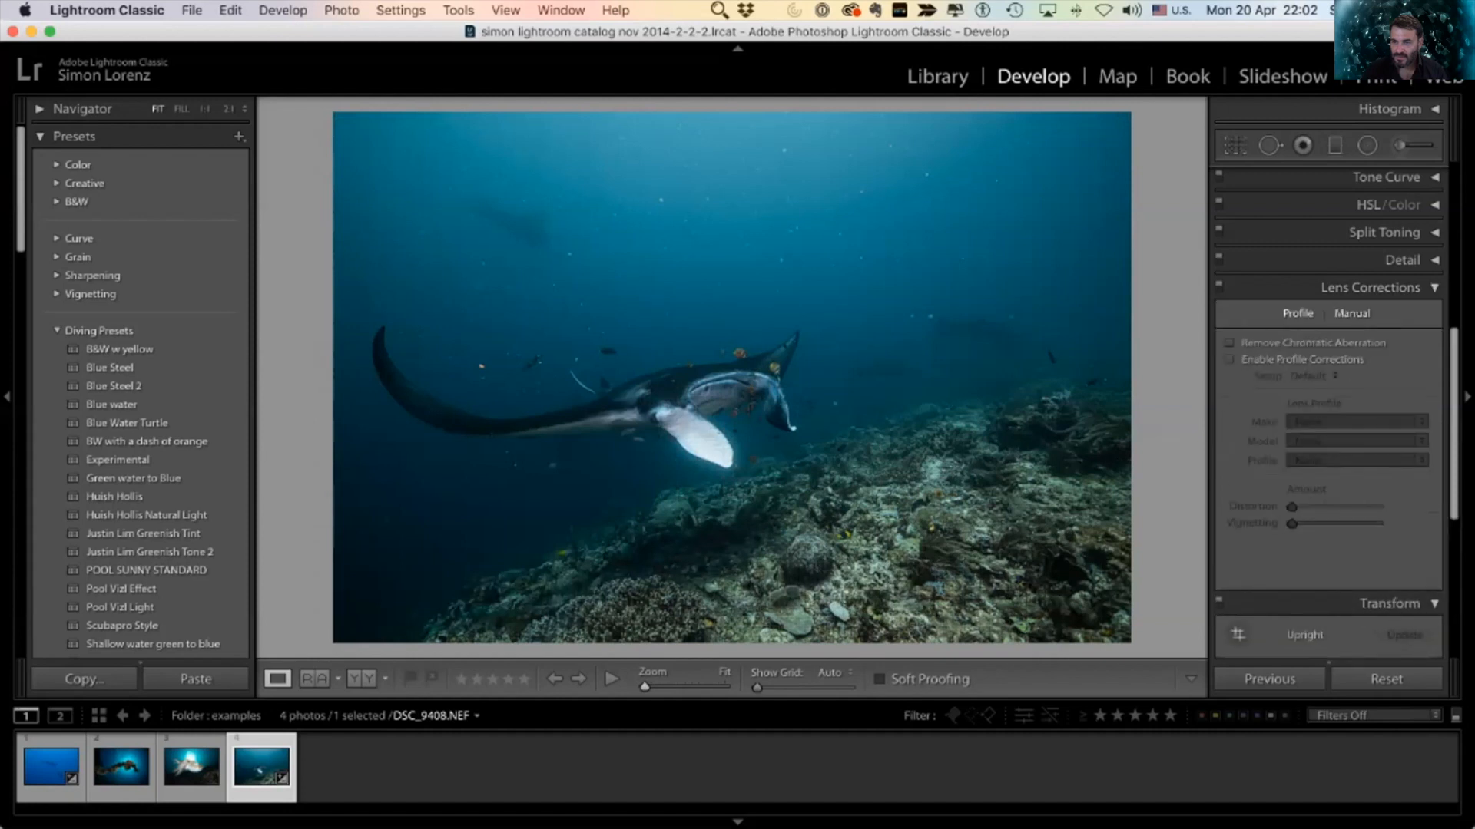
left_click(1375, 287)
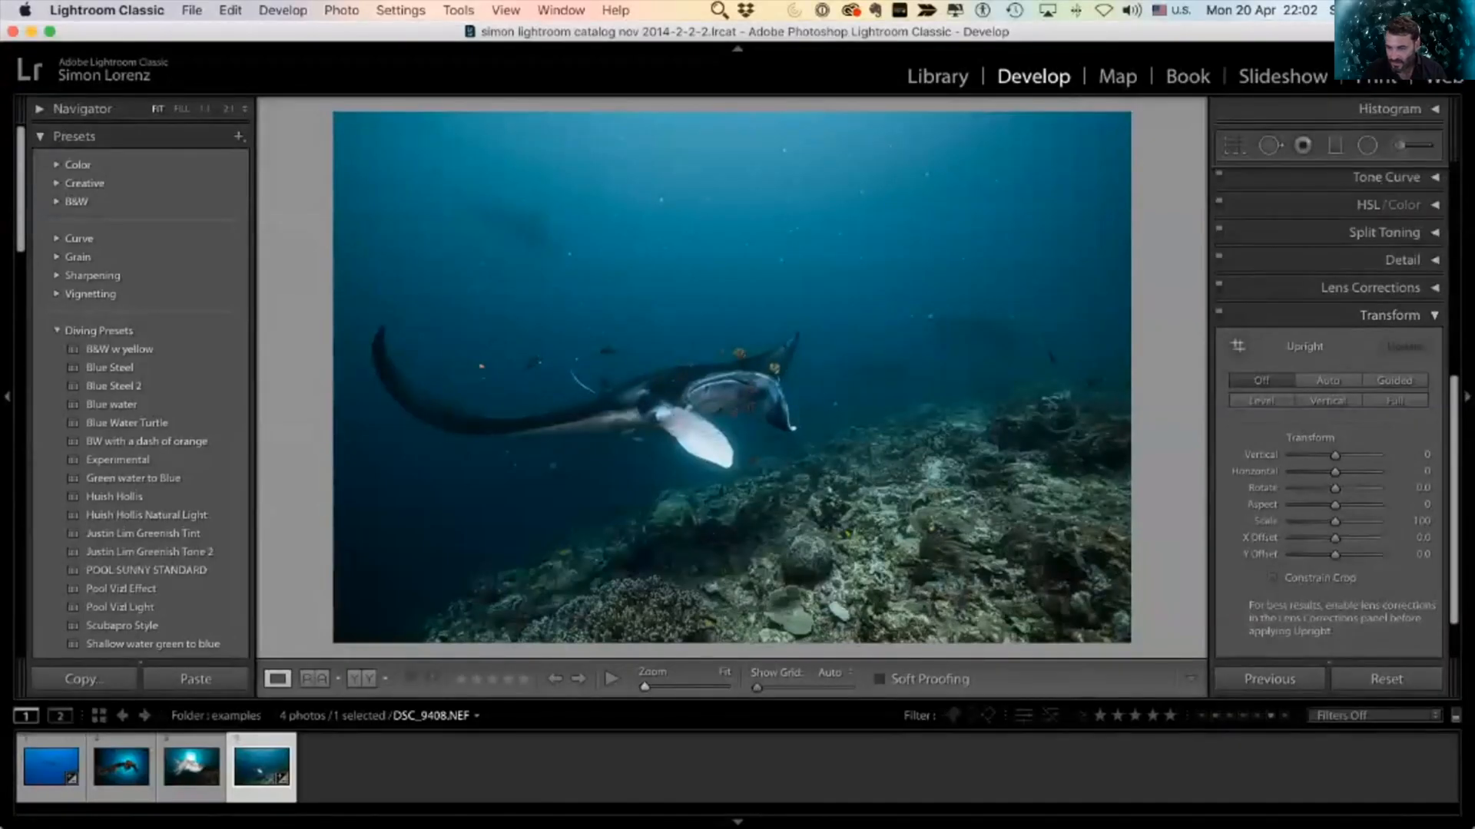
Step: Expand the Effects settings and view the Post-Crop Vignetting style options
scroll(1328, 413, "down", 3)
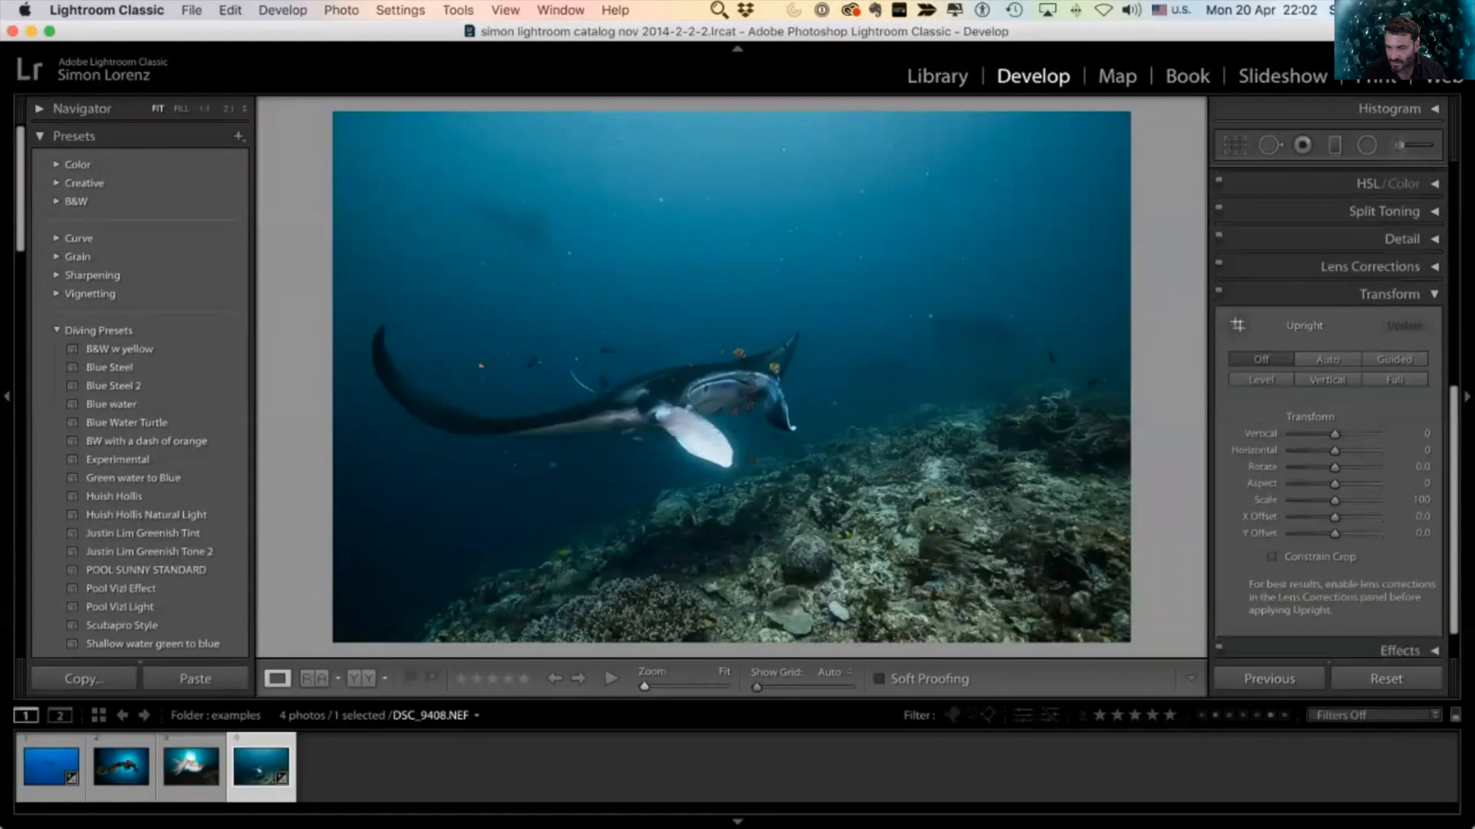
left_click(1399, 609)
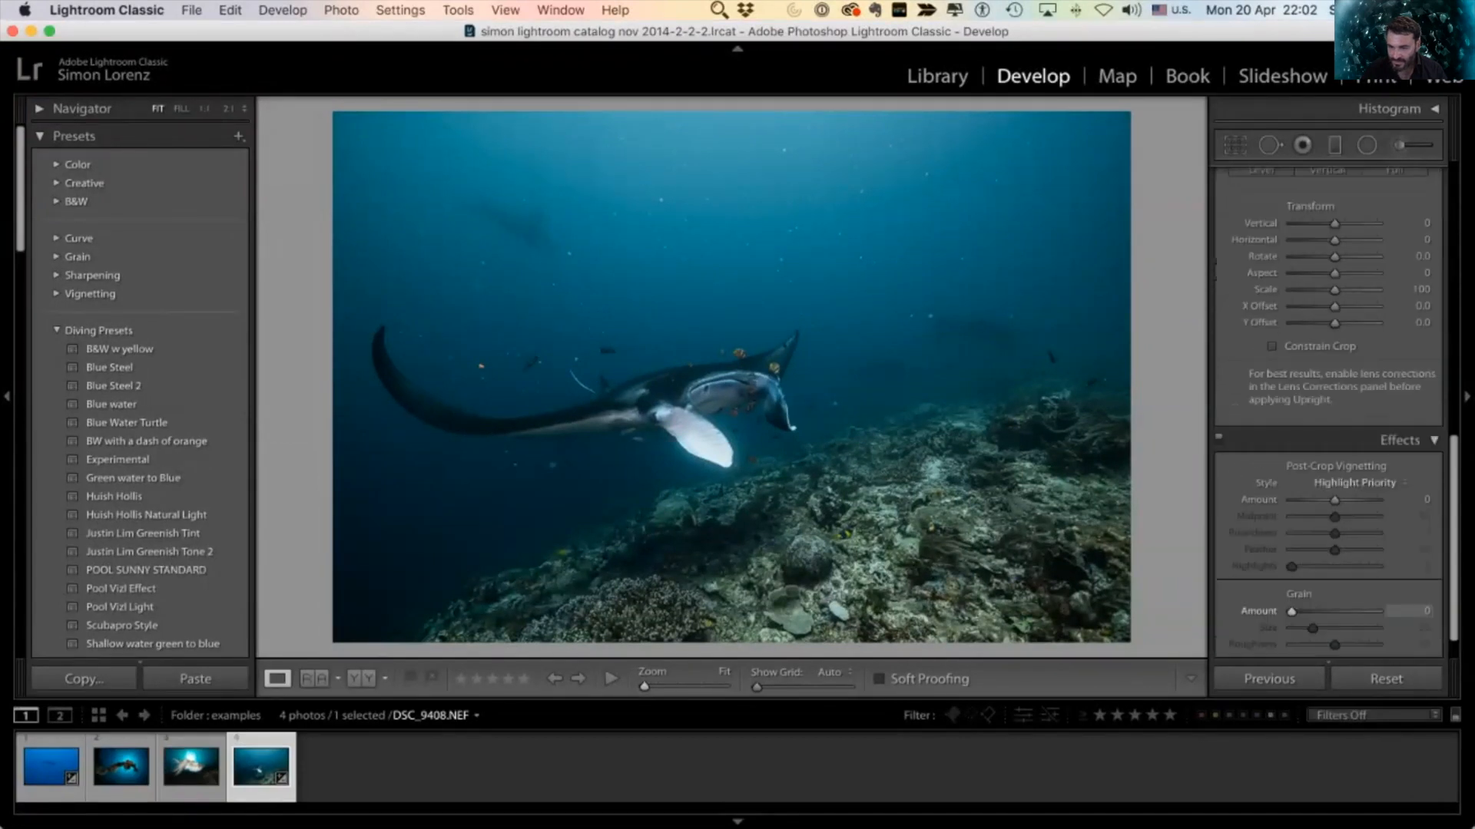
scroll(1328, 413, "down", 2)
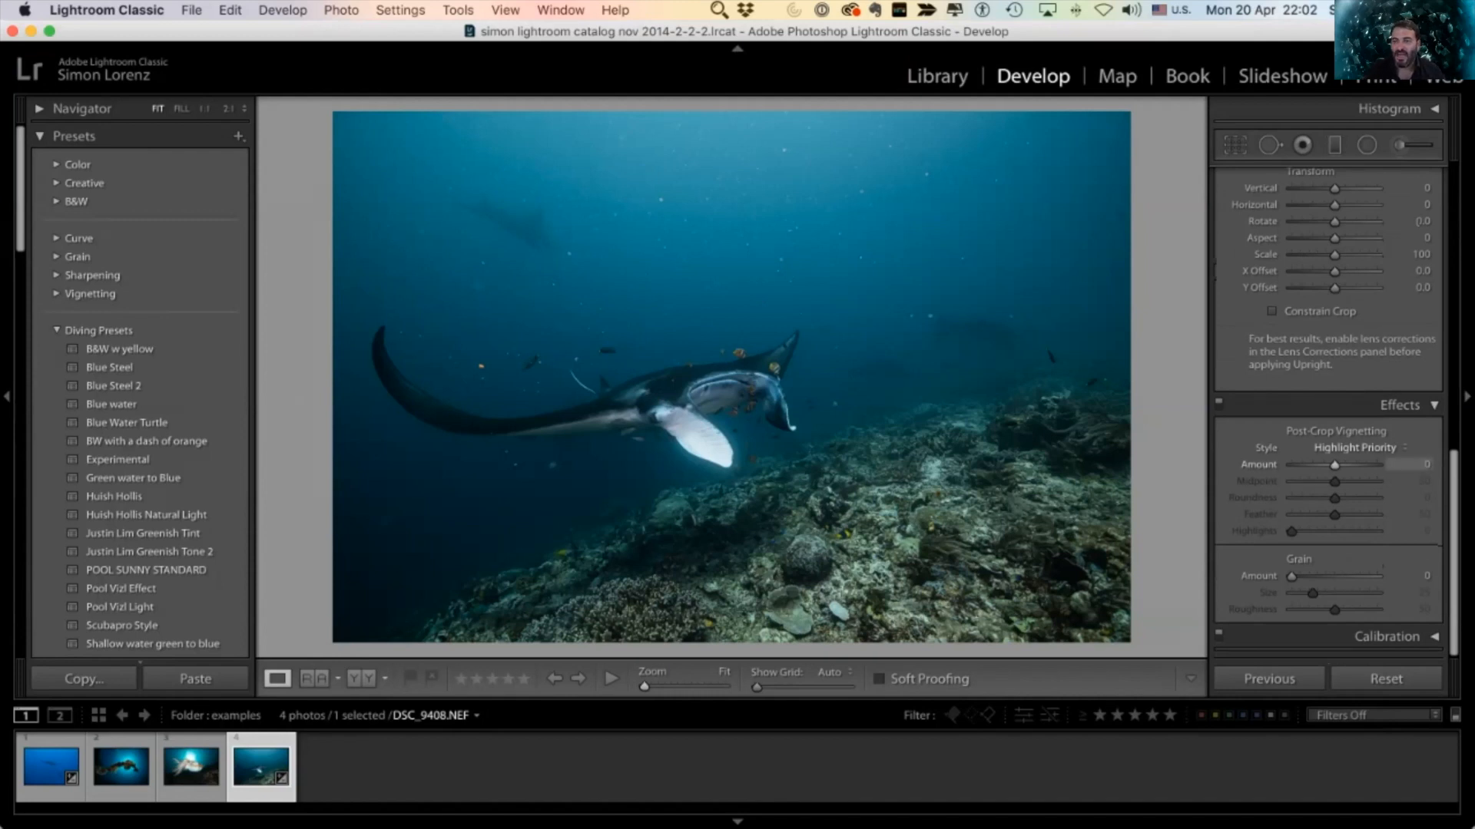
left_click(1355, 447)
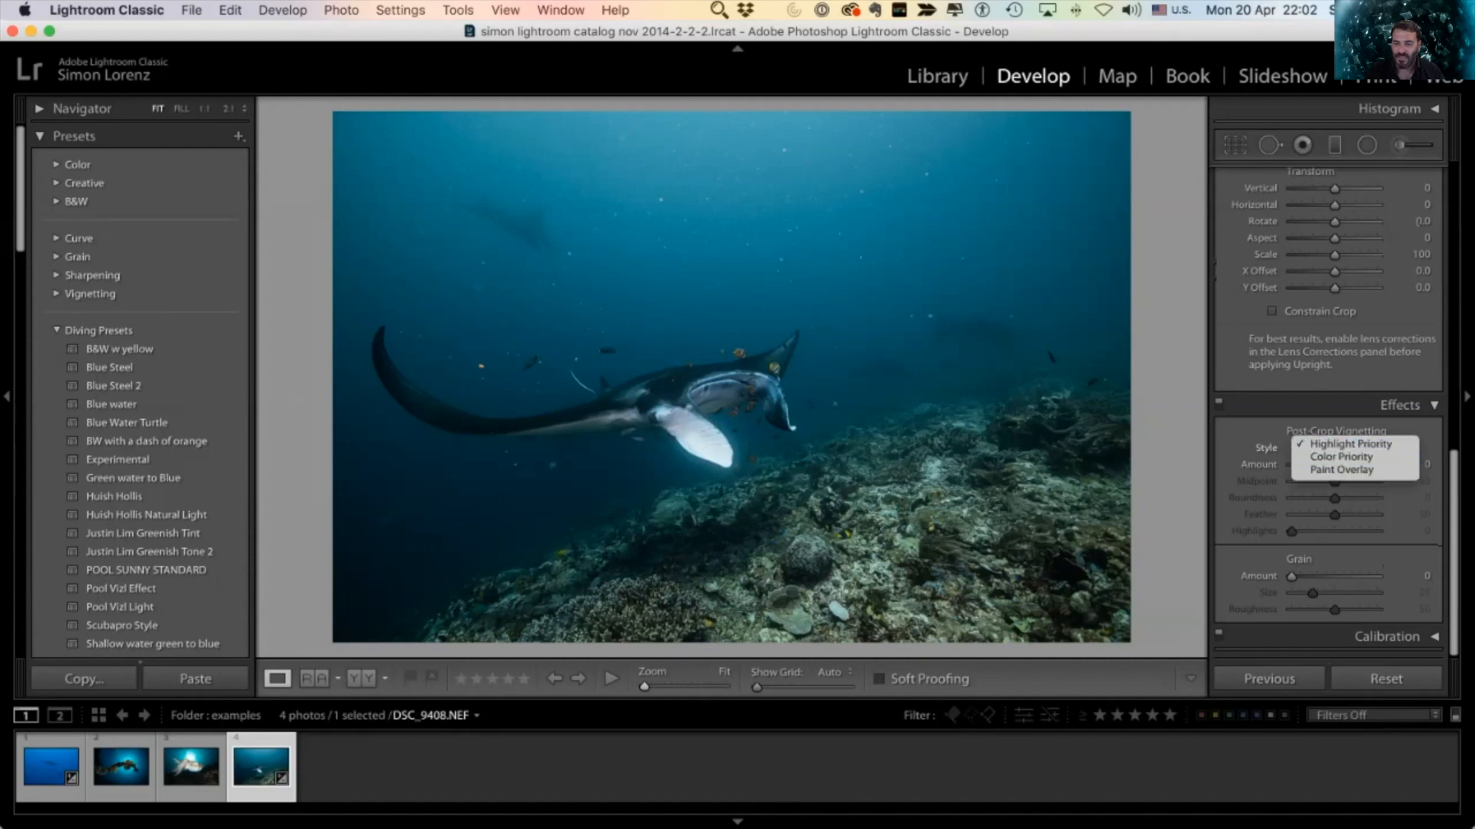
key("Escape")
Step: Try the manta photo's vignetting Amount at +100 and −17, then set Amount −67, Midpoint 100 and Roundness +100
left_click_drag(1334, 465, 1376, 465)
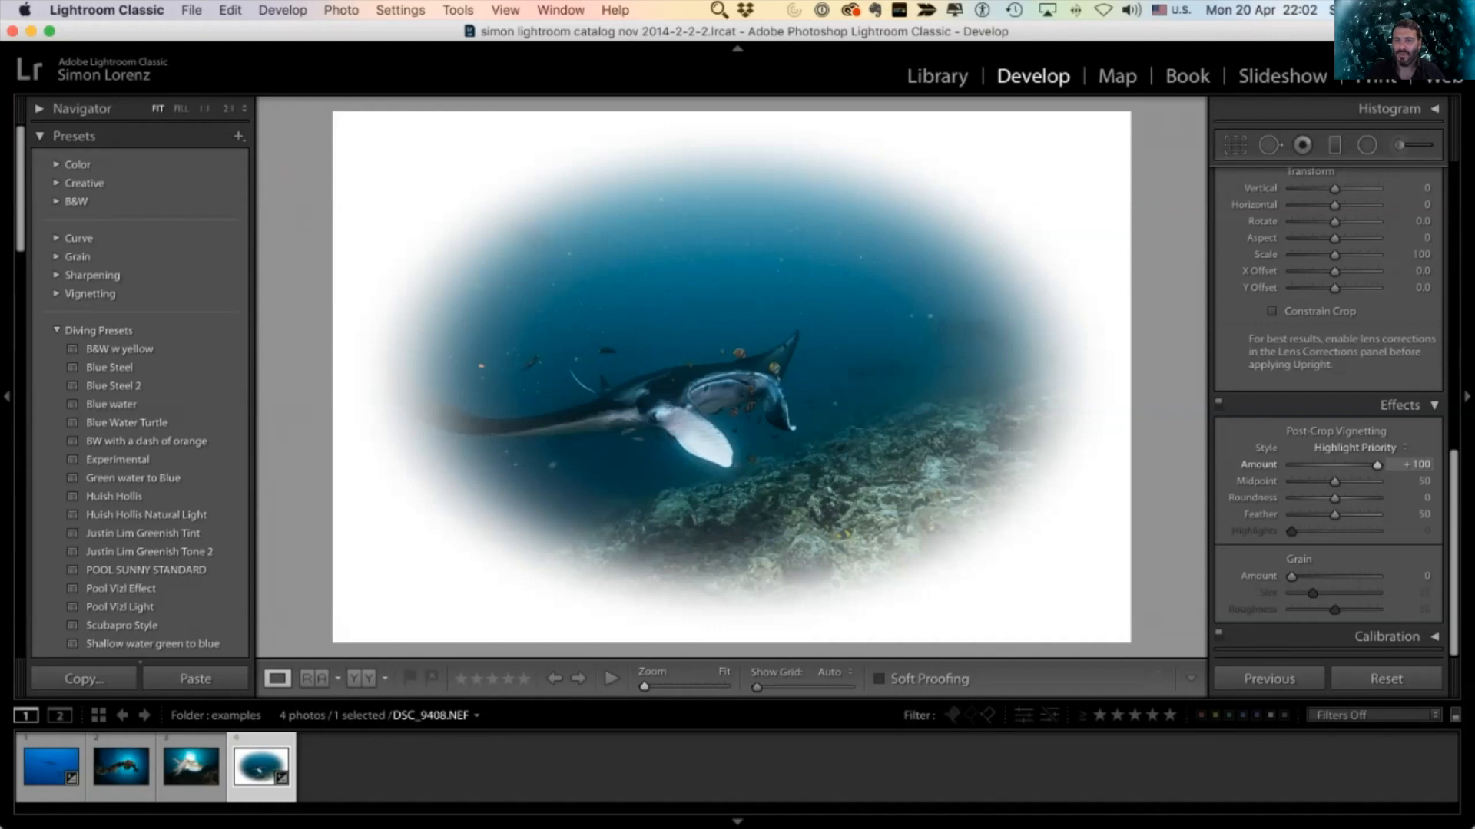
mouse_move(1376, 465)
left_mouse_down()
mouse_move(1291, 465)
mouse_move(1376, 465)
left_mouse_up()
left_click_drag(1376, 465, 1326, 465)
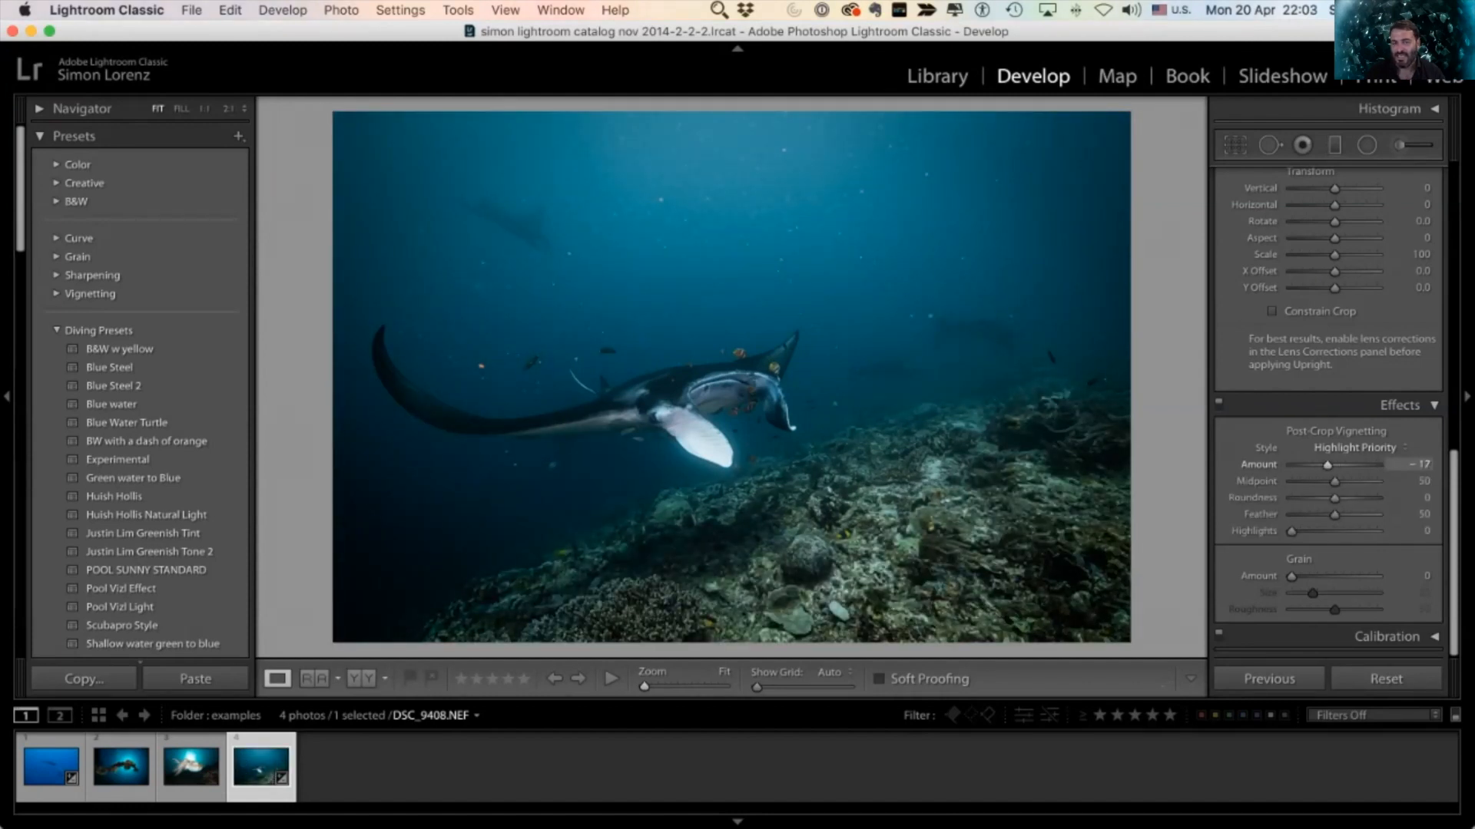
key("f")
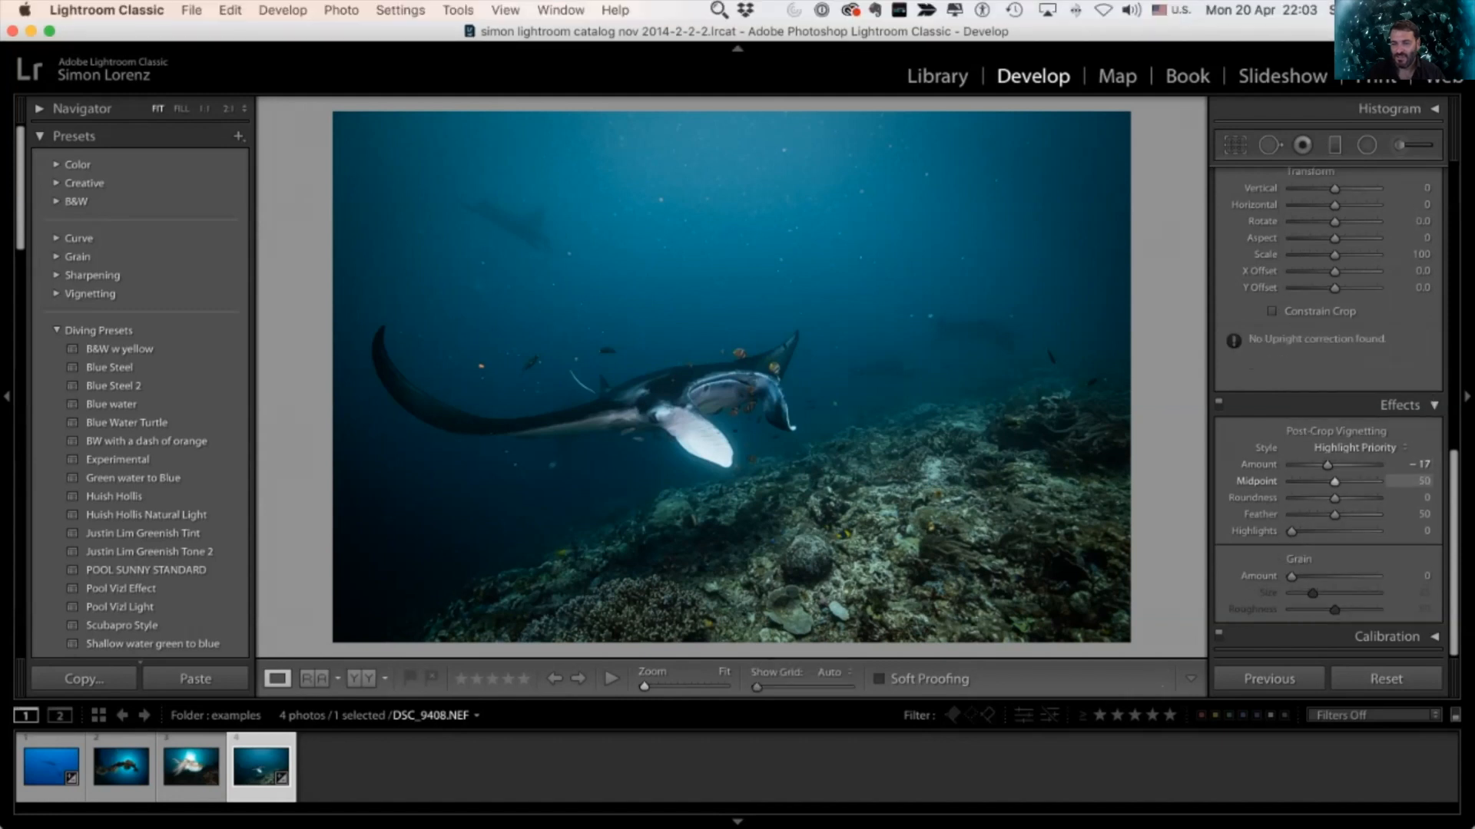
left_click_drag(1327, 464, 1334, 514)
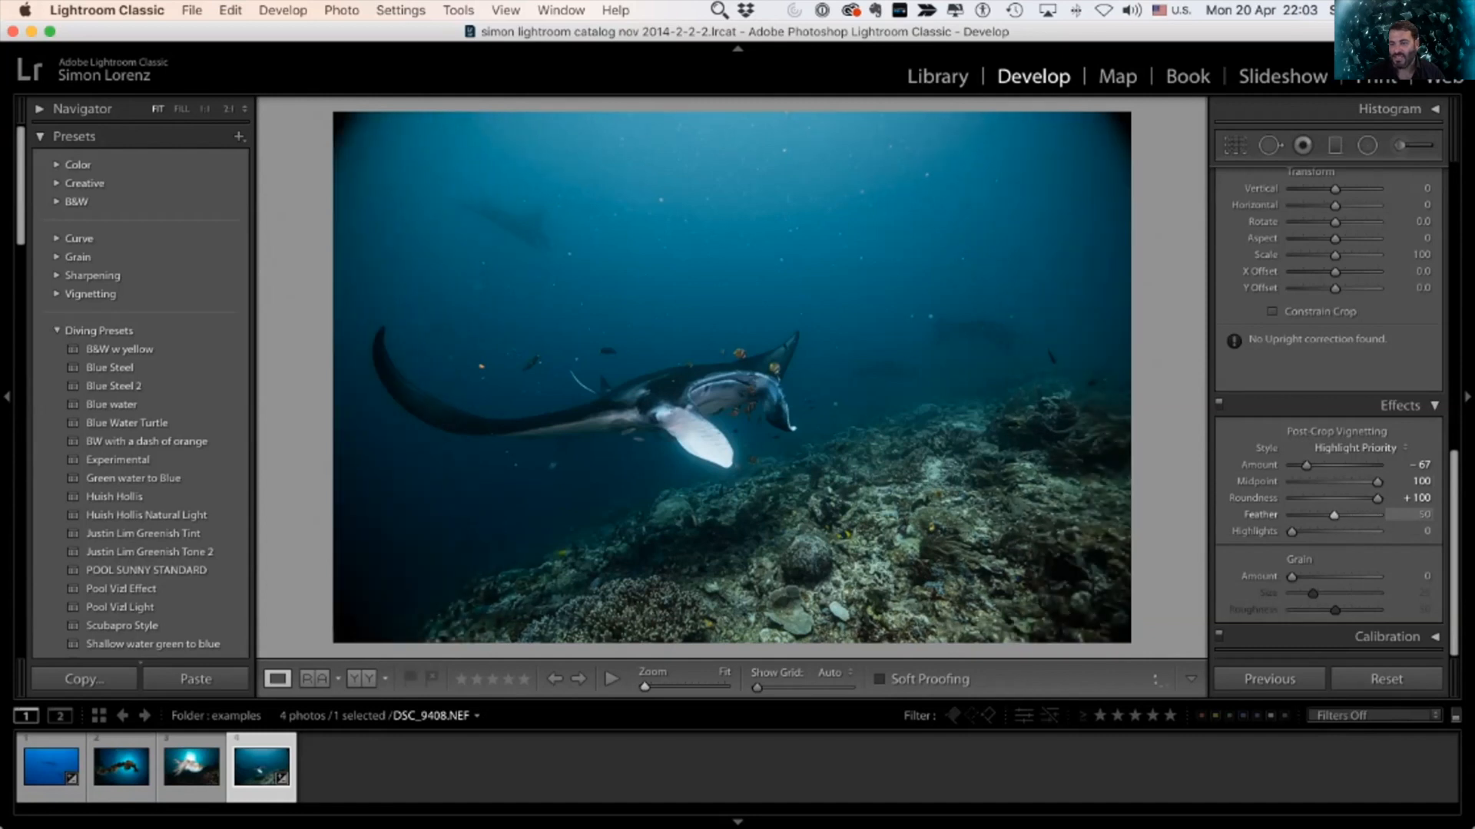
Step: Reset the manta photo's Post-Crop Vignetting and set its Amount to −46 with the Highlight Priority style
left_click(1355, 448)
double_click(1335, 431)
left_click_drag(1335, 464, 1326, 464)
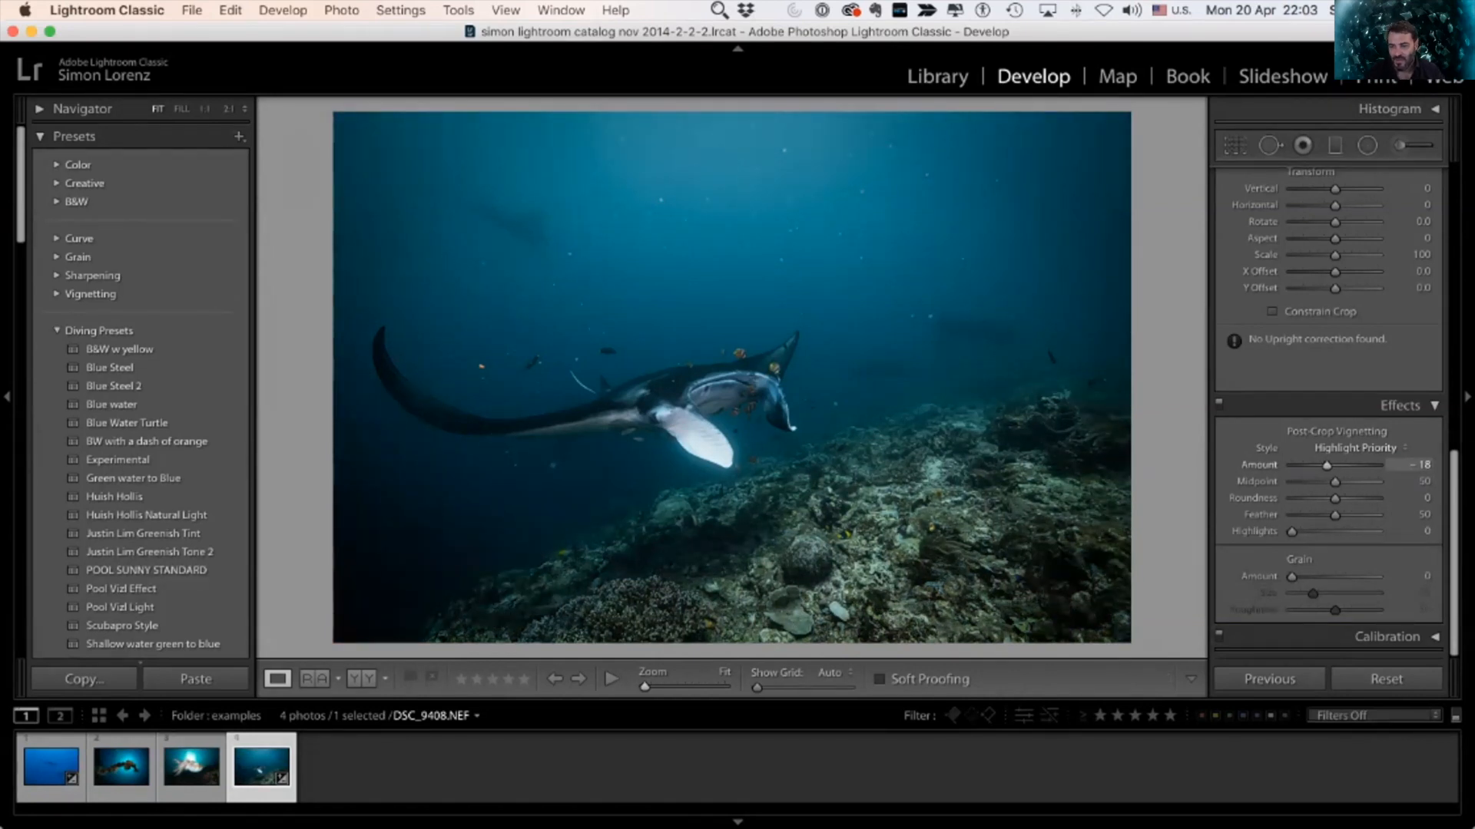
left_click_drag(1326, 465, 1314, 465)
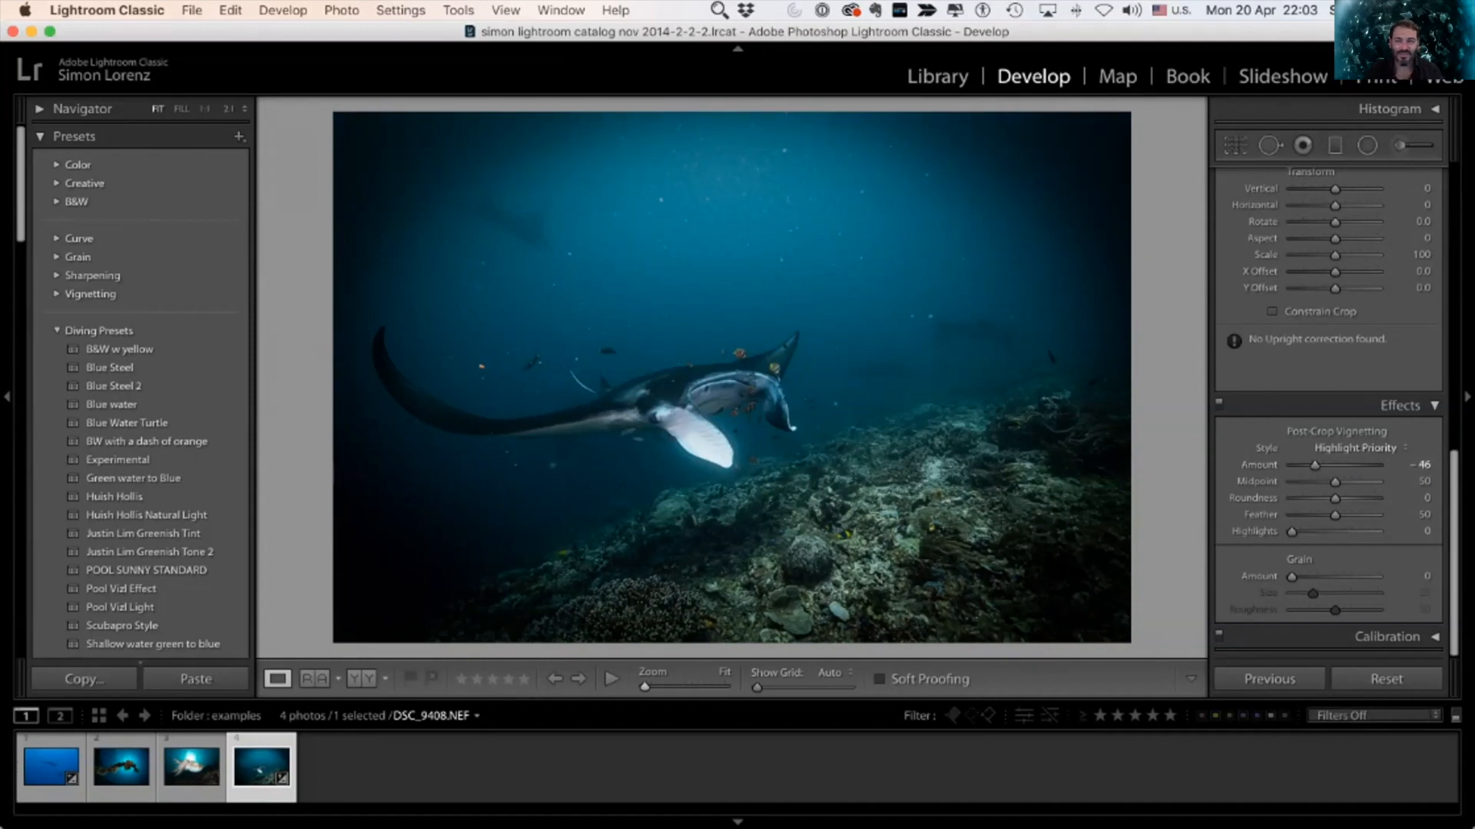
Step: Try a Grain Amount of 80 on the manta photo, then return it to 0
left_click_drag(1291, 576, 1359, 576)
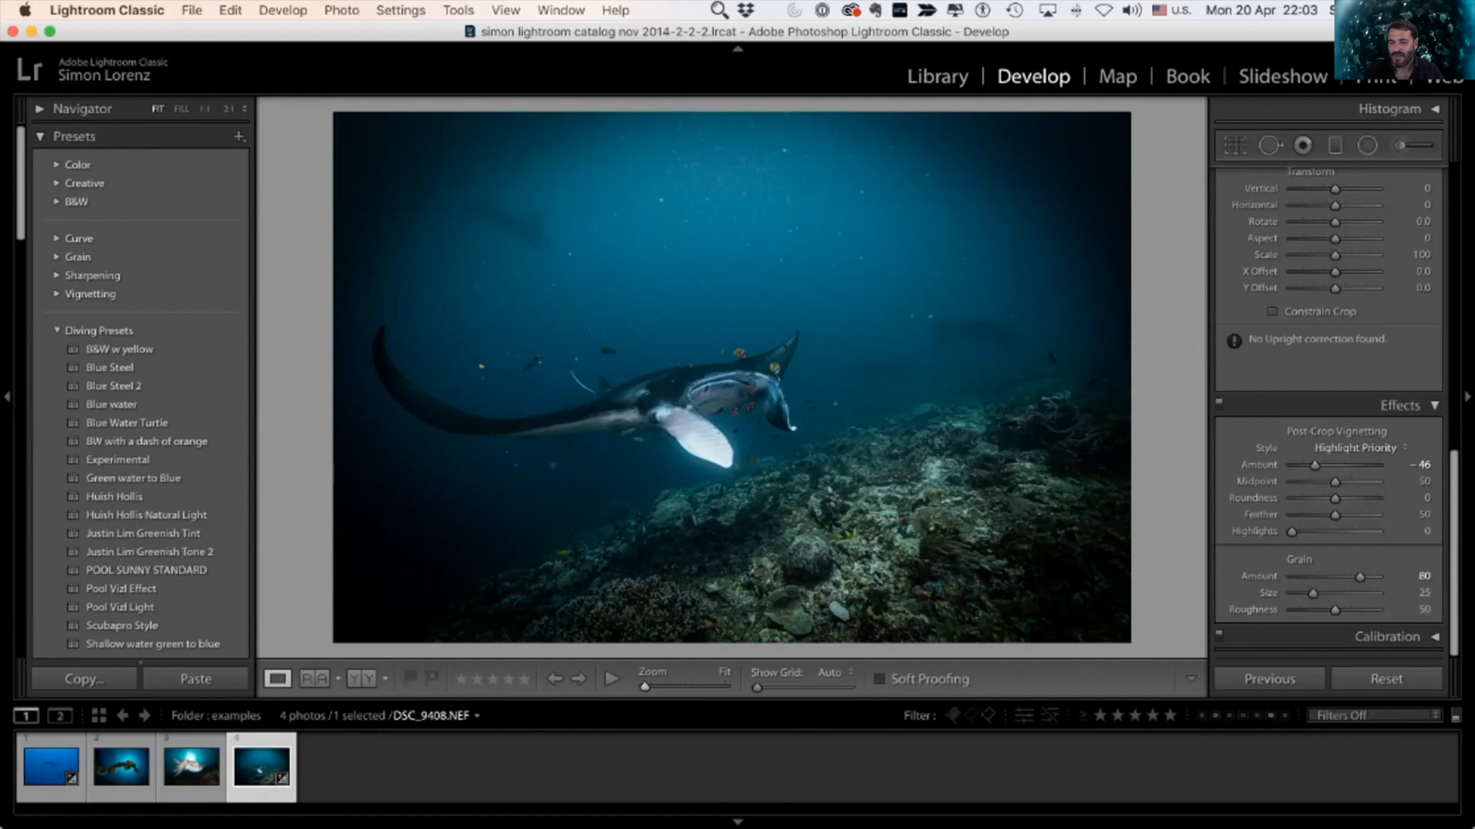
left_click_drag(1360, 576, 1291, 576)
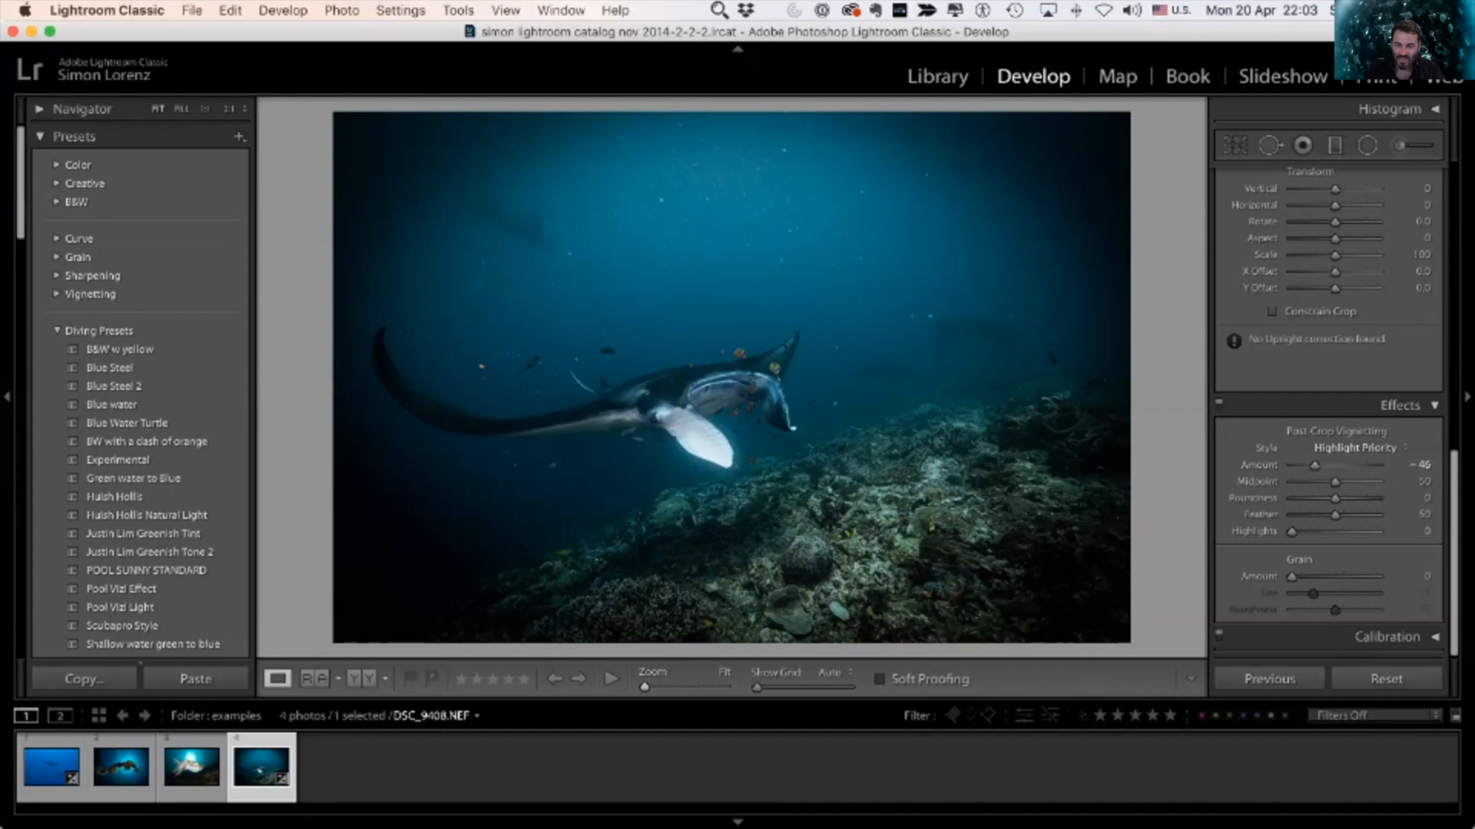
Step: Expand Lens Corrections and show its Manual controls
scroll(1405, 476, "up", 10)
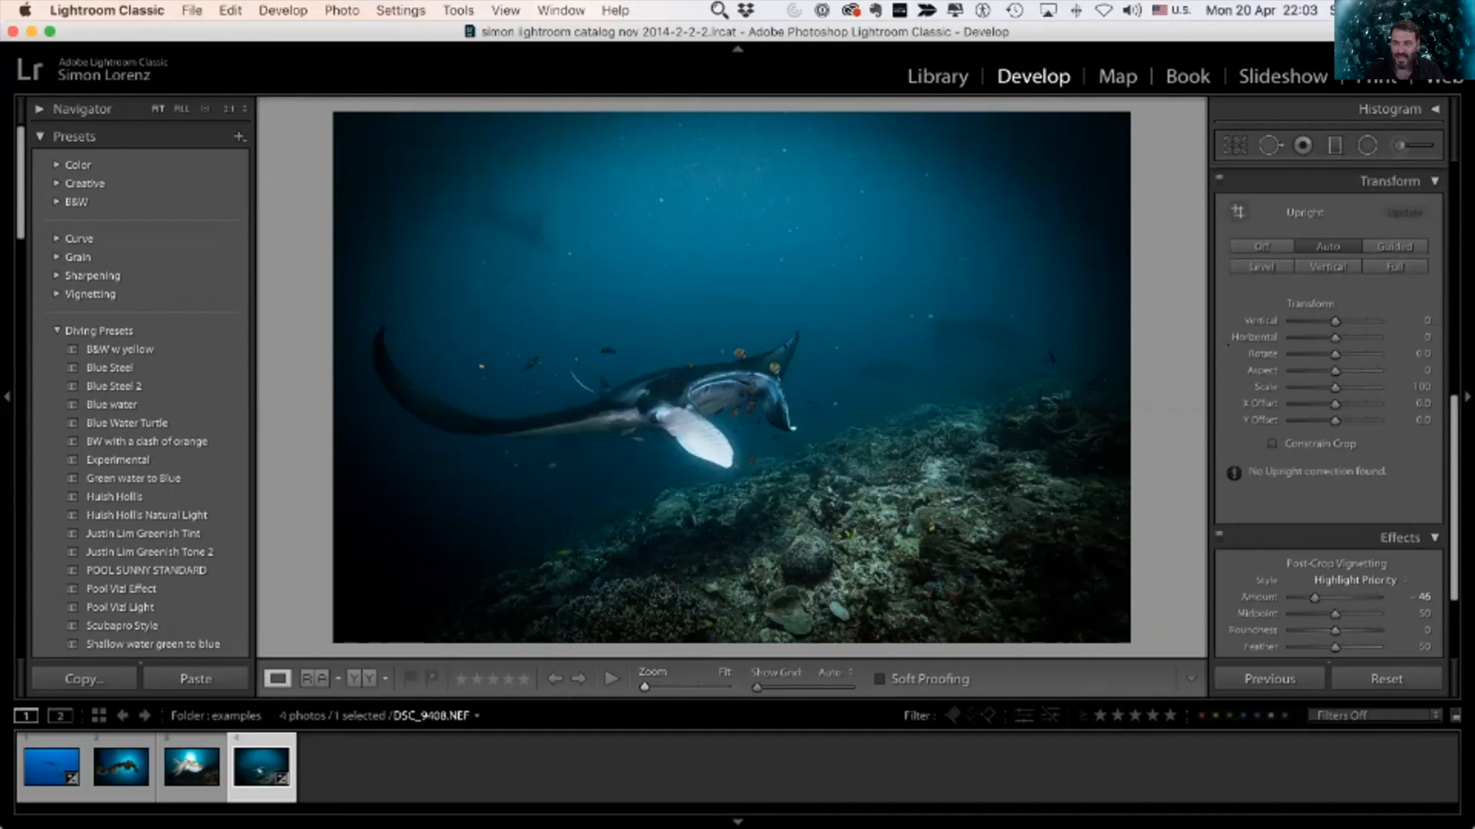
left_click(1375, 418)
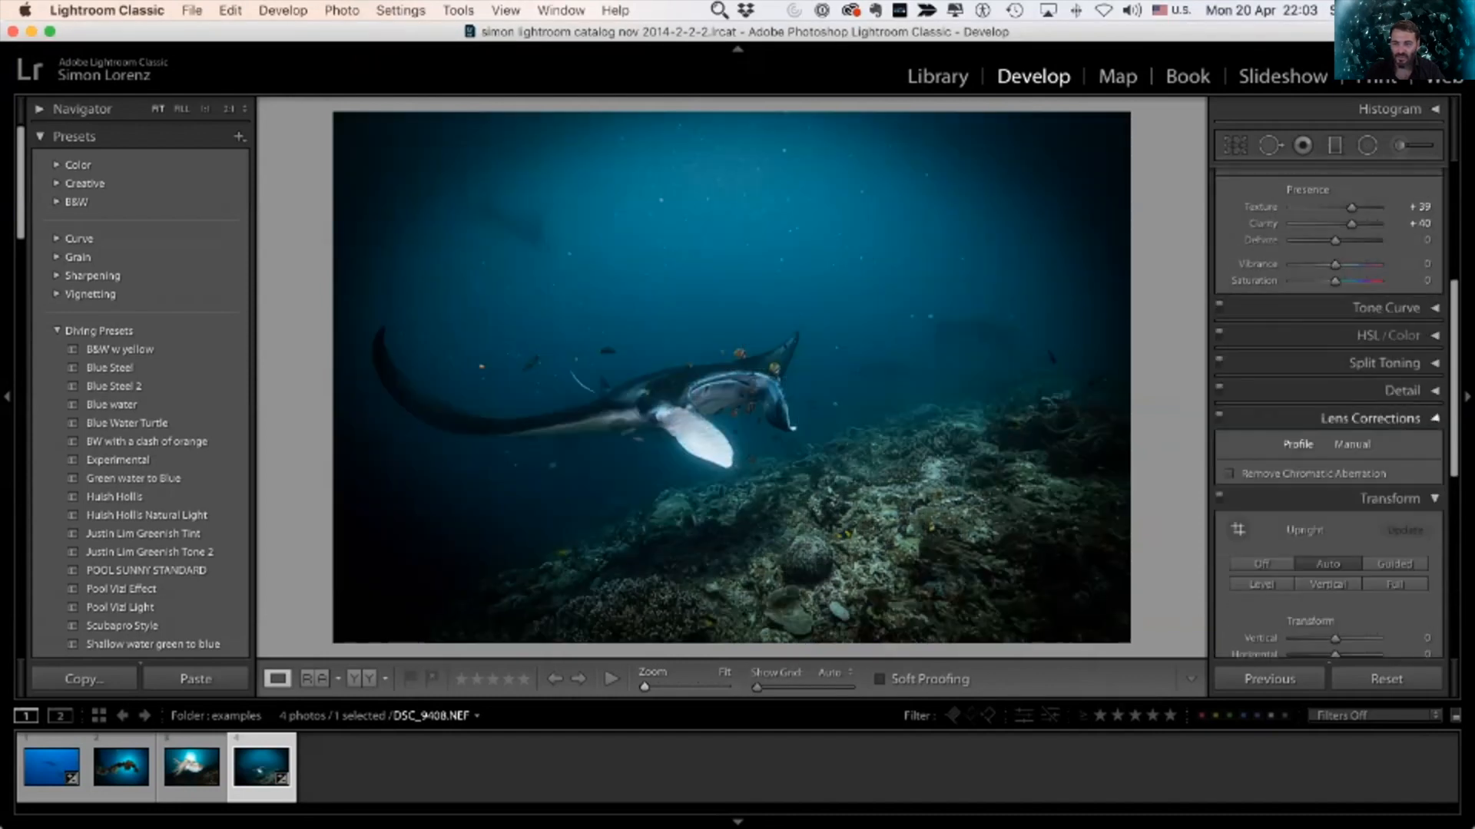
left_click(1352, 382)
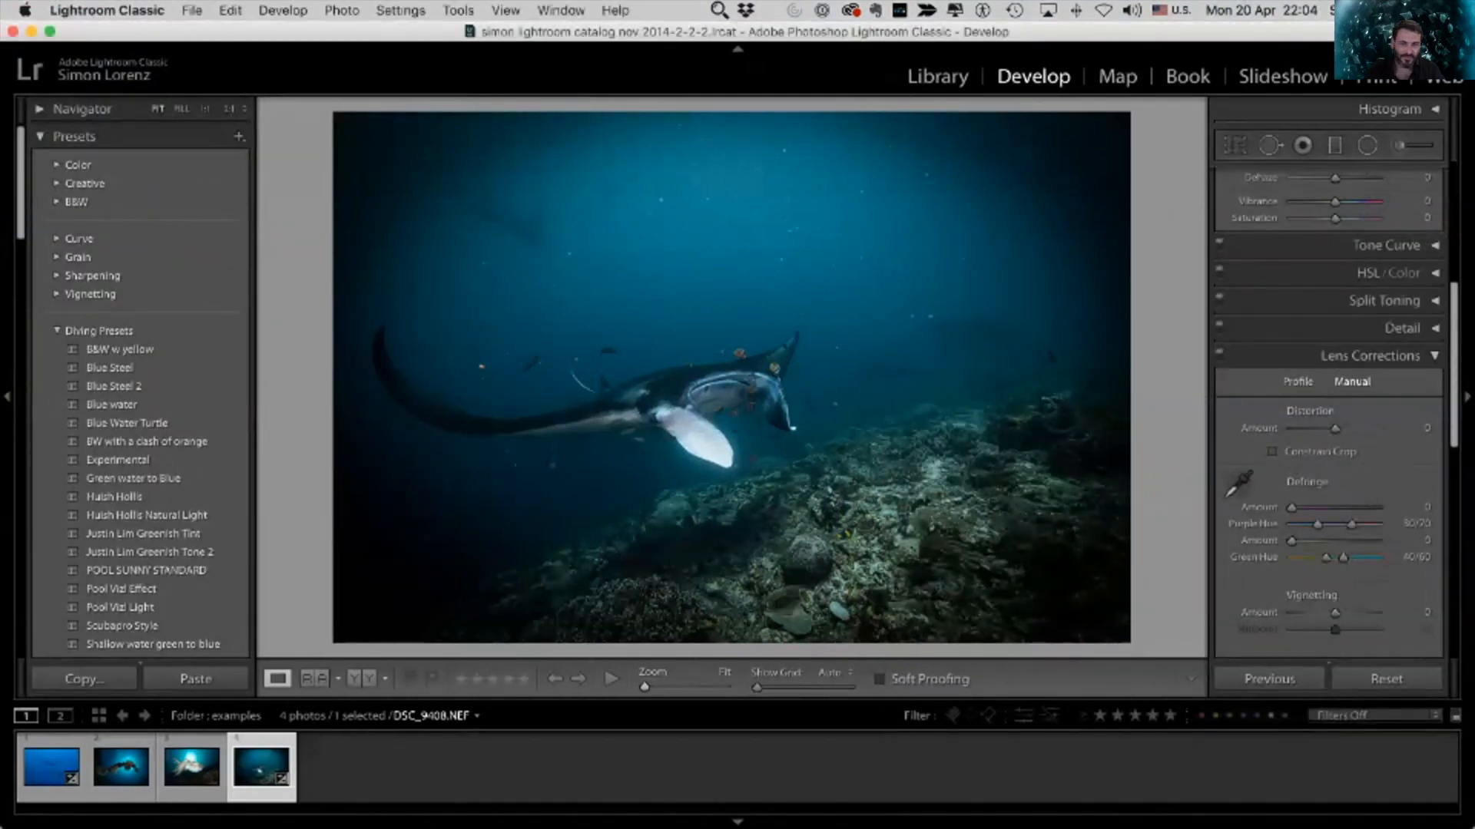
Step: Switch to the slide presentation
key("super+Tab")
key("super+Tab")
key("super+Tab")
key("super+Tab")
key("super+Tab")
key("super+Tab")
key("super+Tab")
key("super+Tab")
key("super+Tab")
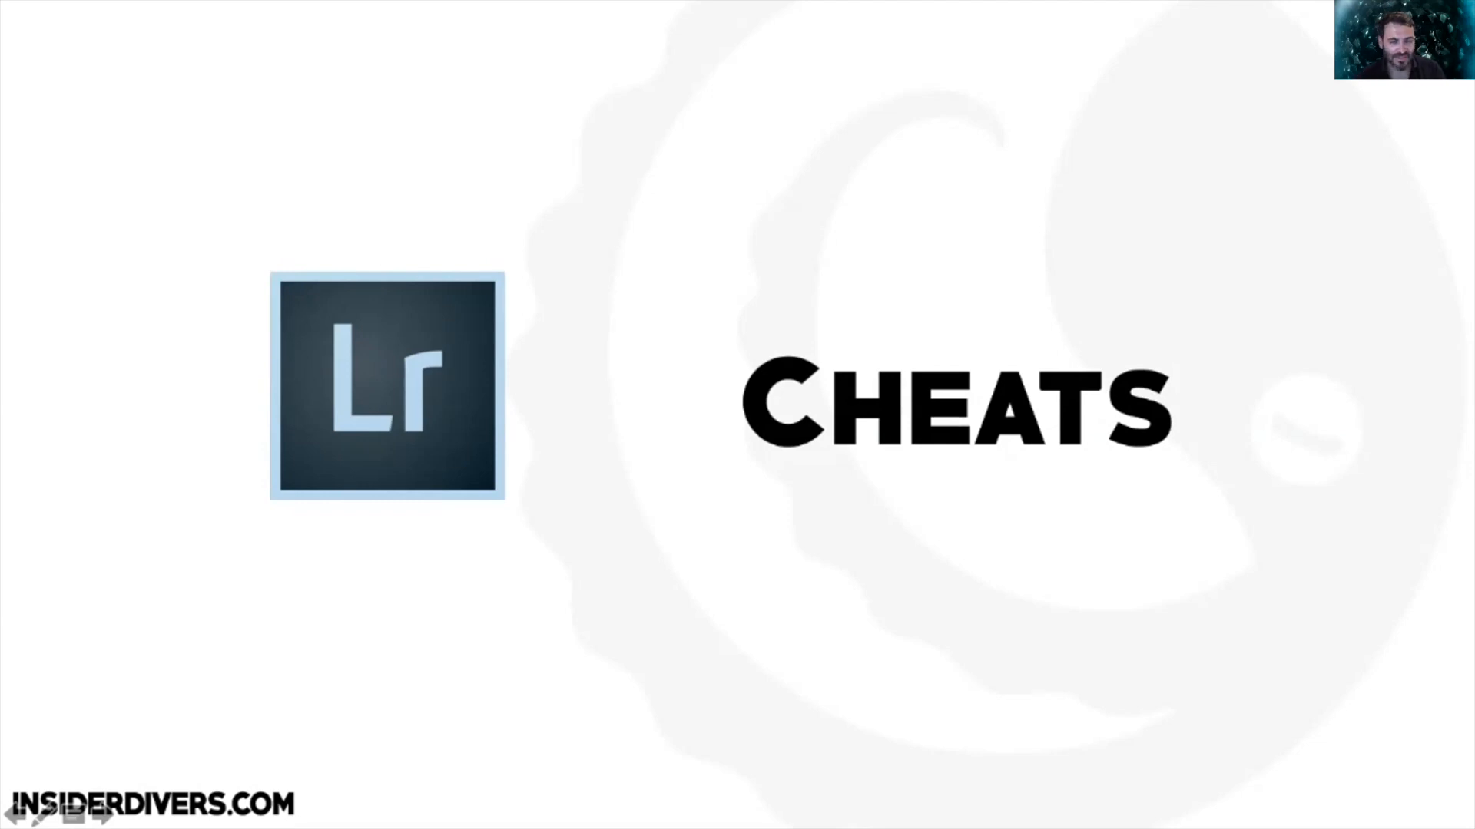
key("Right")
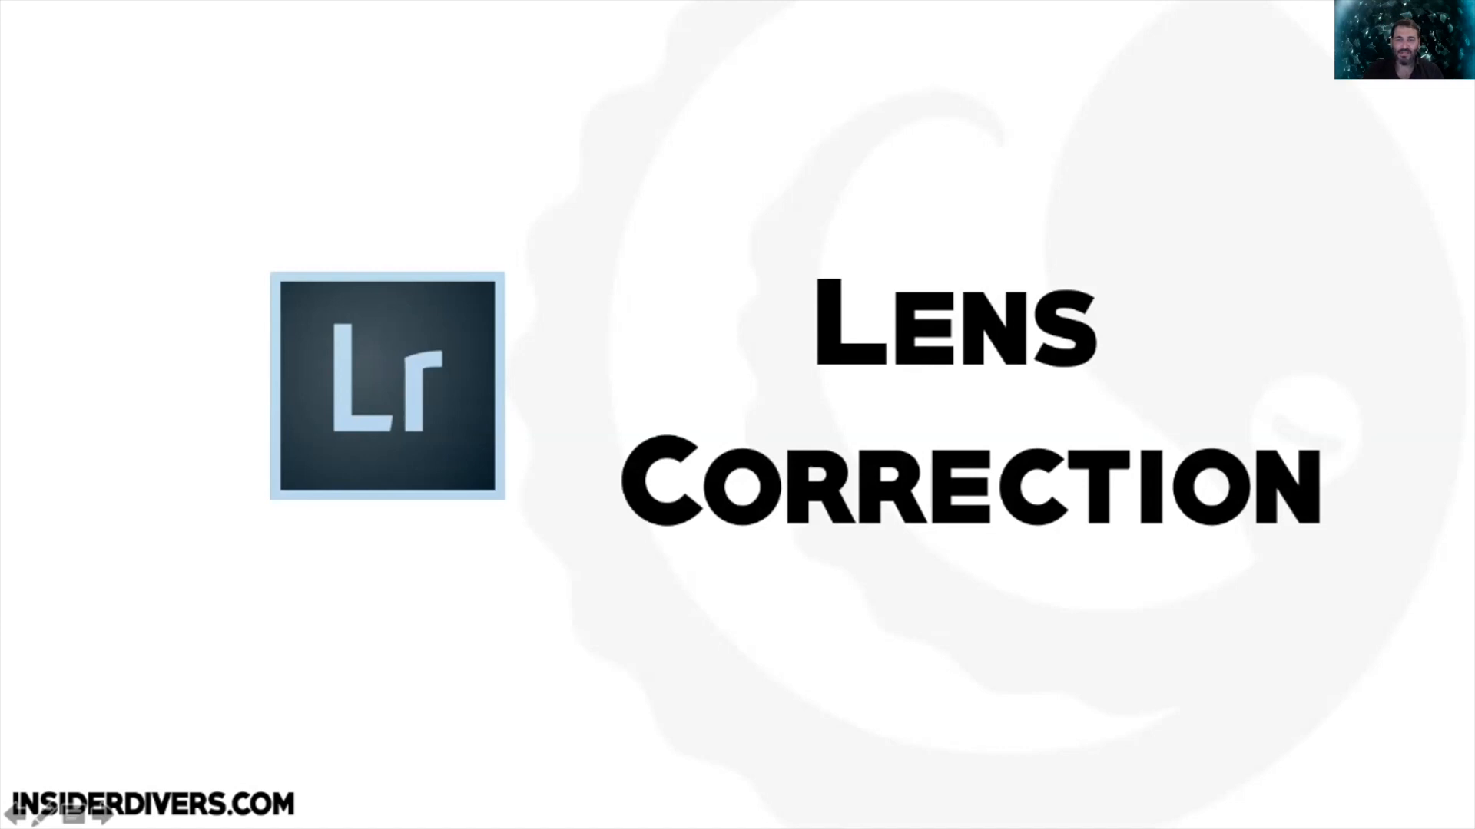
key("Right")
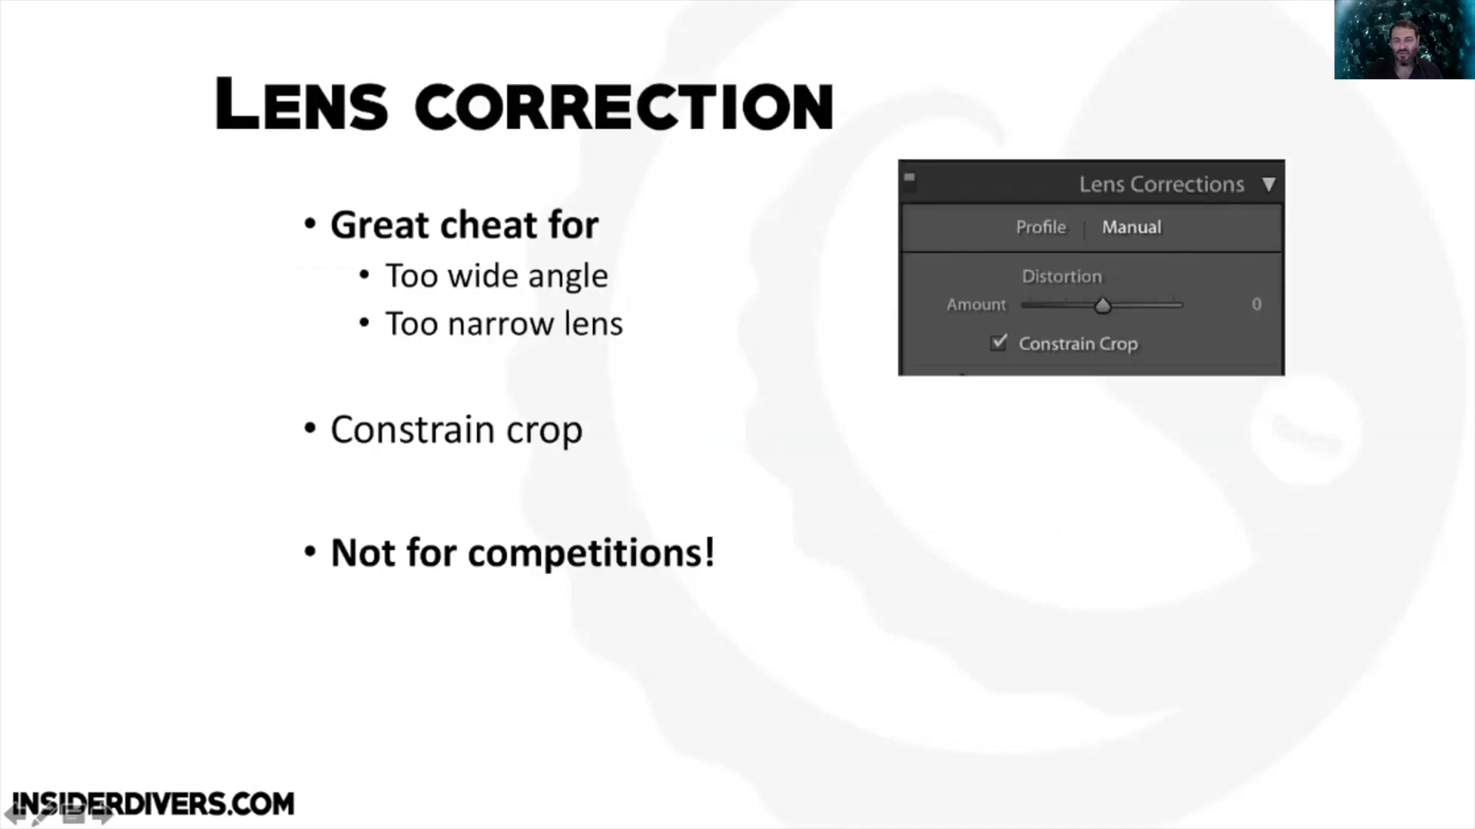
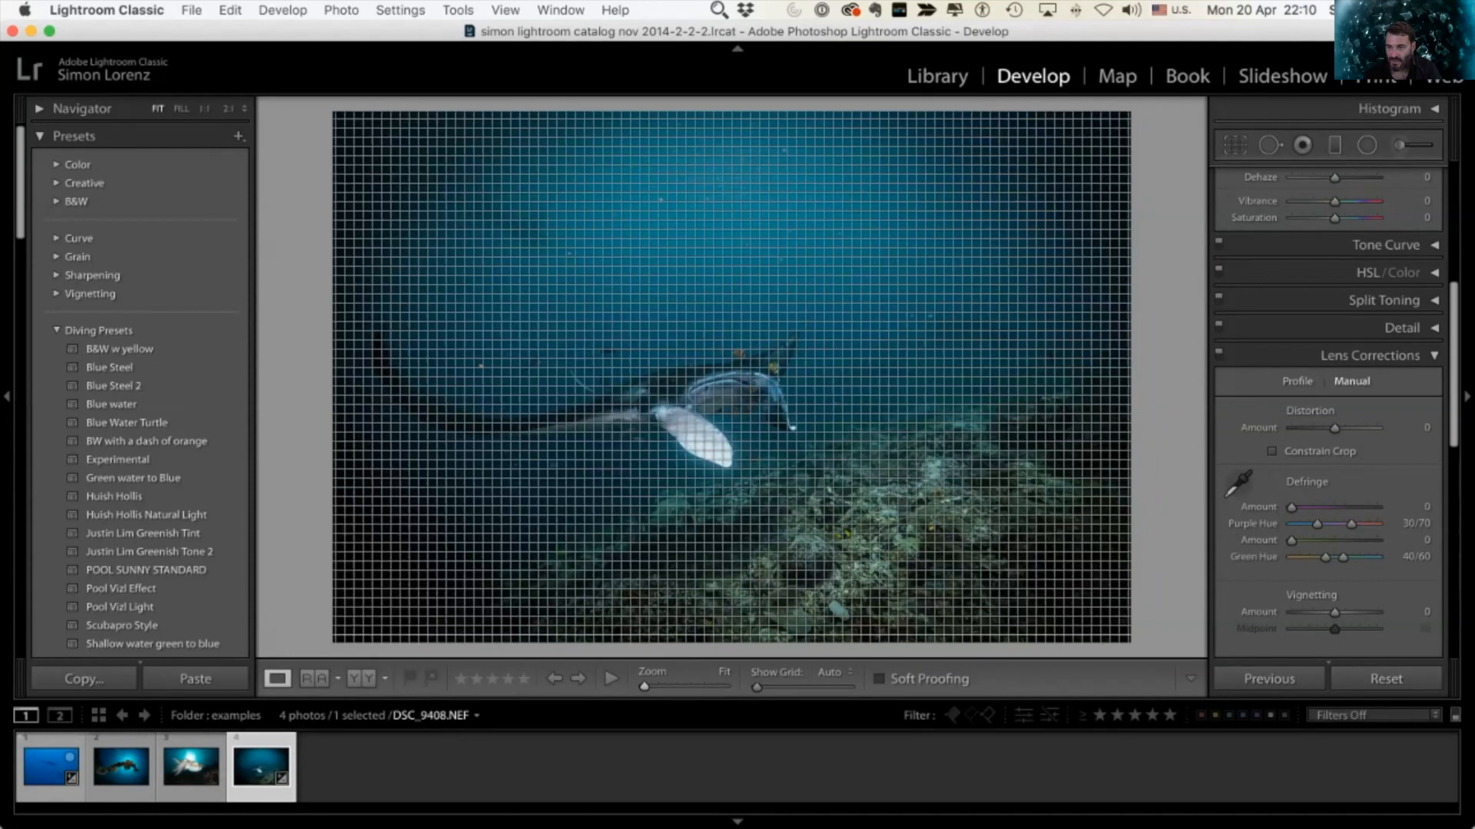
key("z")
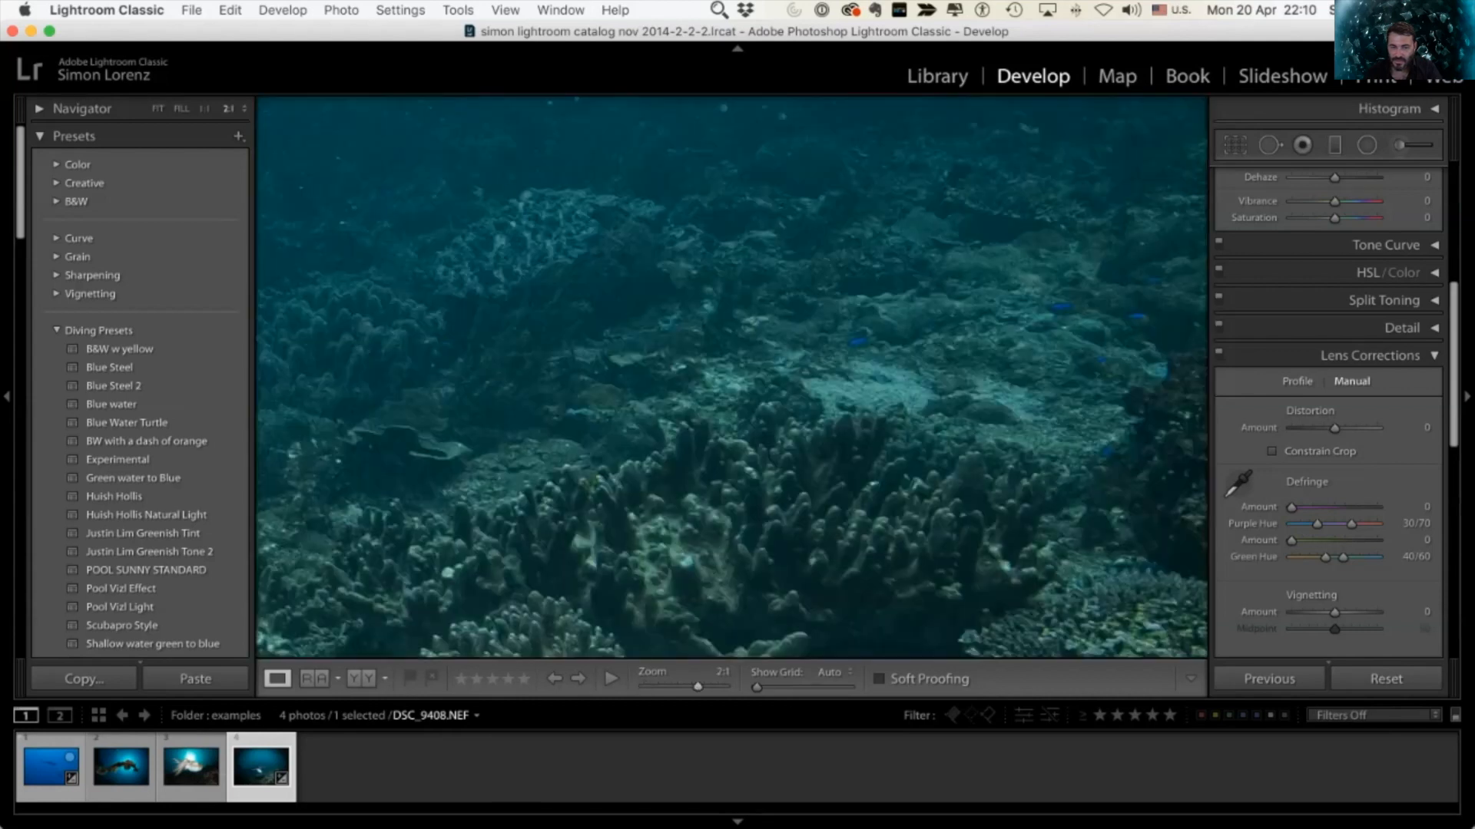
key("z")
key("super+z")
key("super+z")
key("super+z")
Step: Reset all develop adjustments on the manta photo, keeping the manual Lens Corrections controls expanded
left_click(1370, 355)
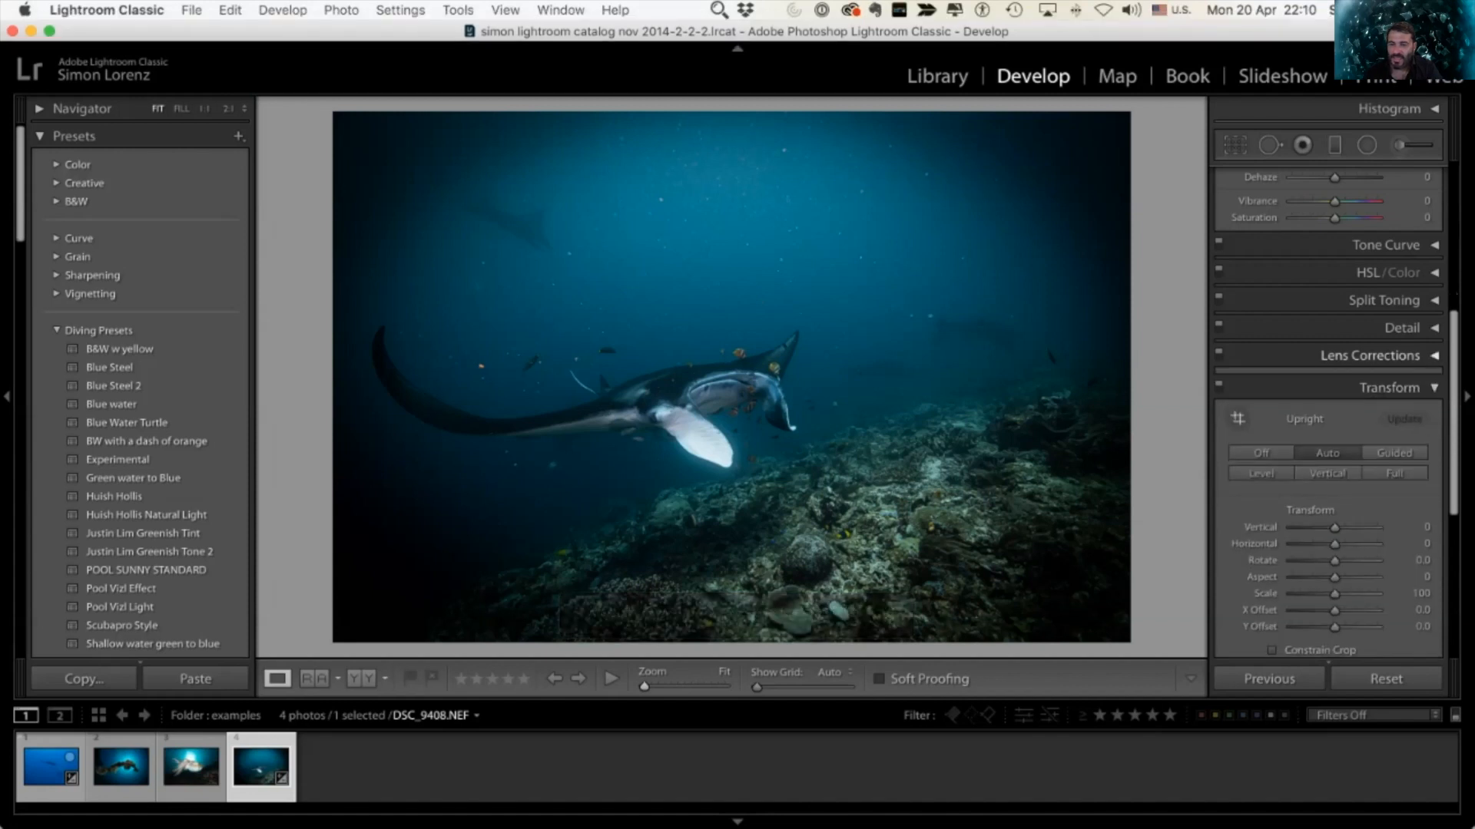
left_click(1369, 354)
left_click(1387, 679)
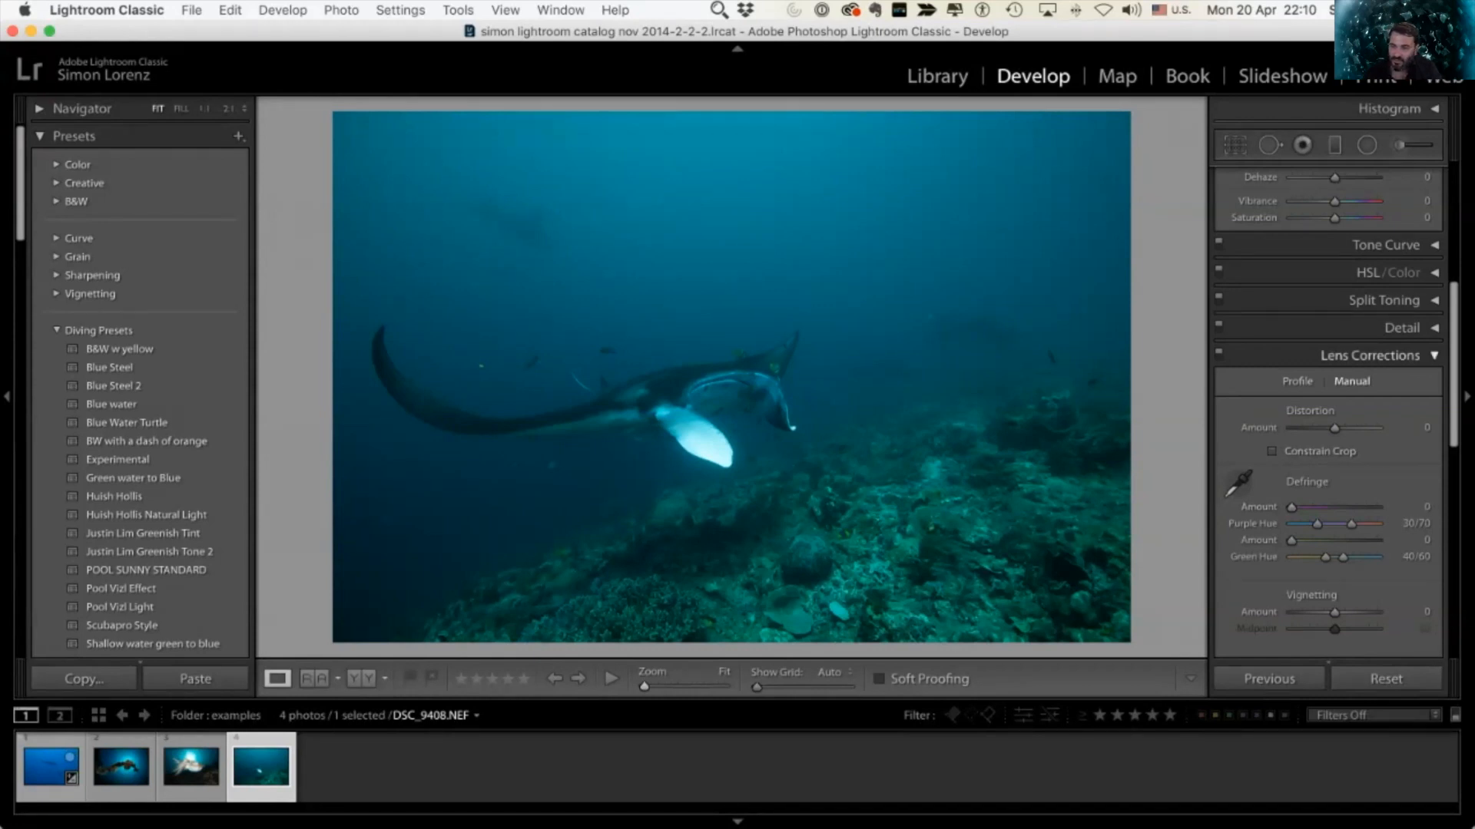
Step: Compare the Profile and Manual lens corrections, try a manual Distortion Amount of −56 on the manta photo and undo it
left_click(1296, 381)
left_click(1369, 354)
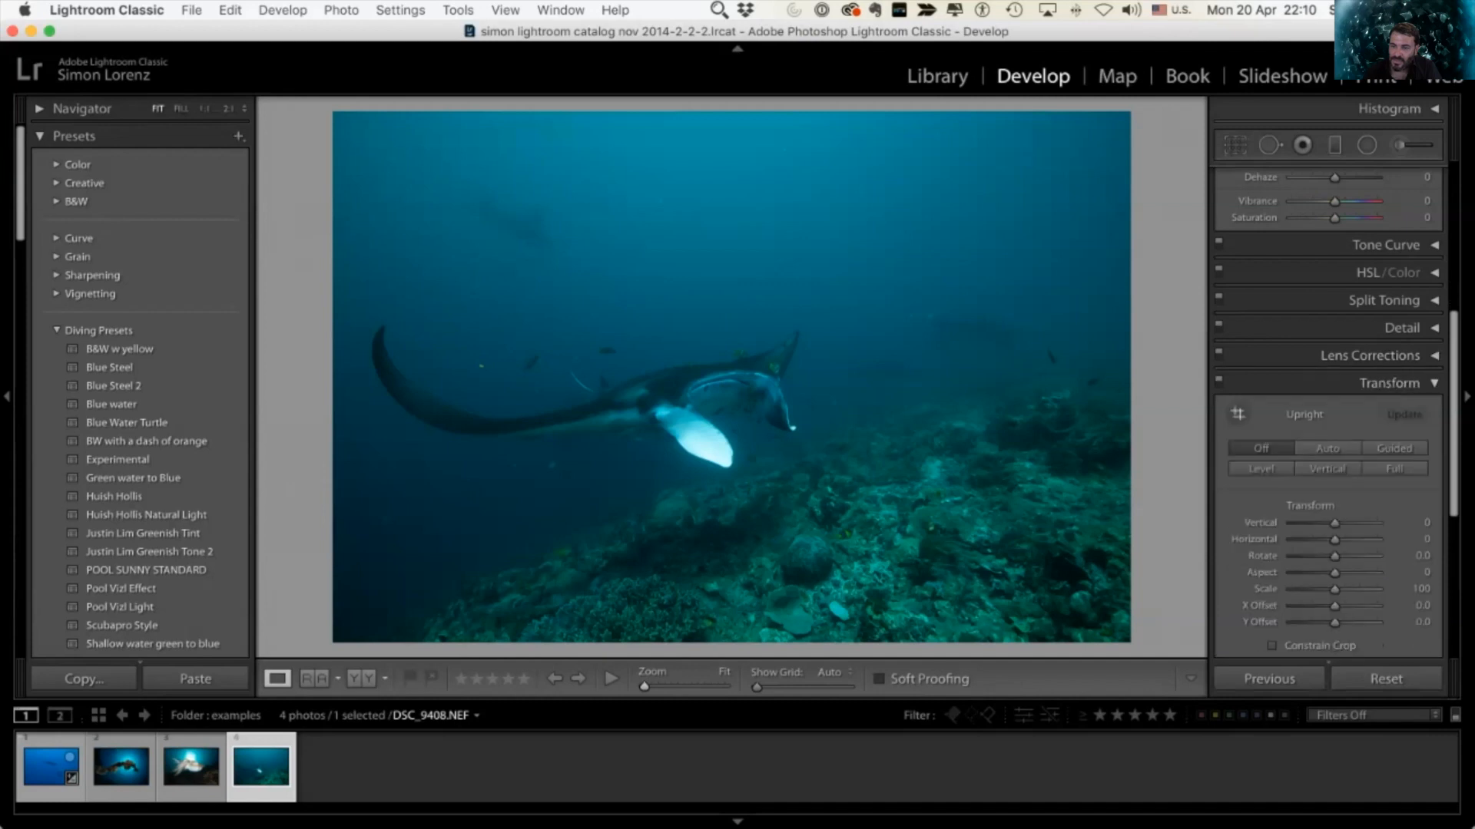
left_click(1368, 356)
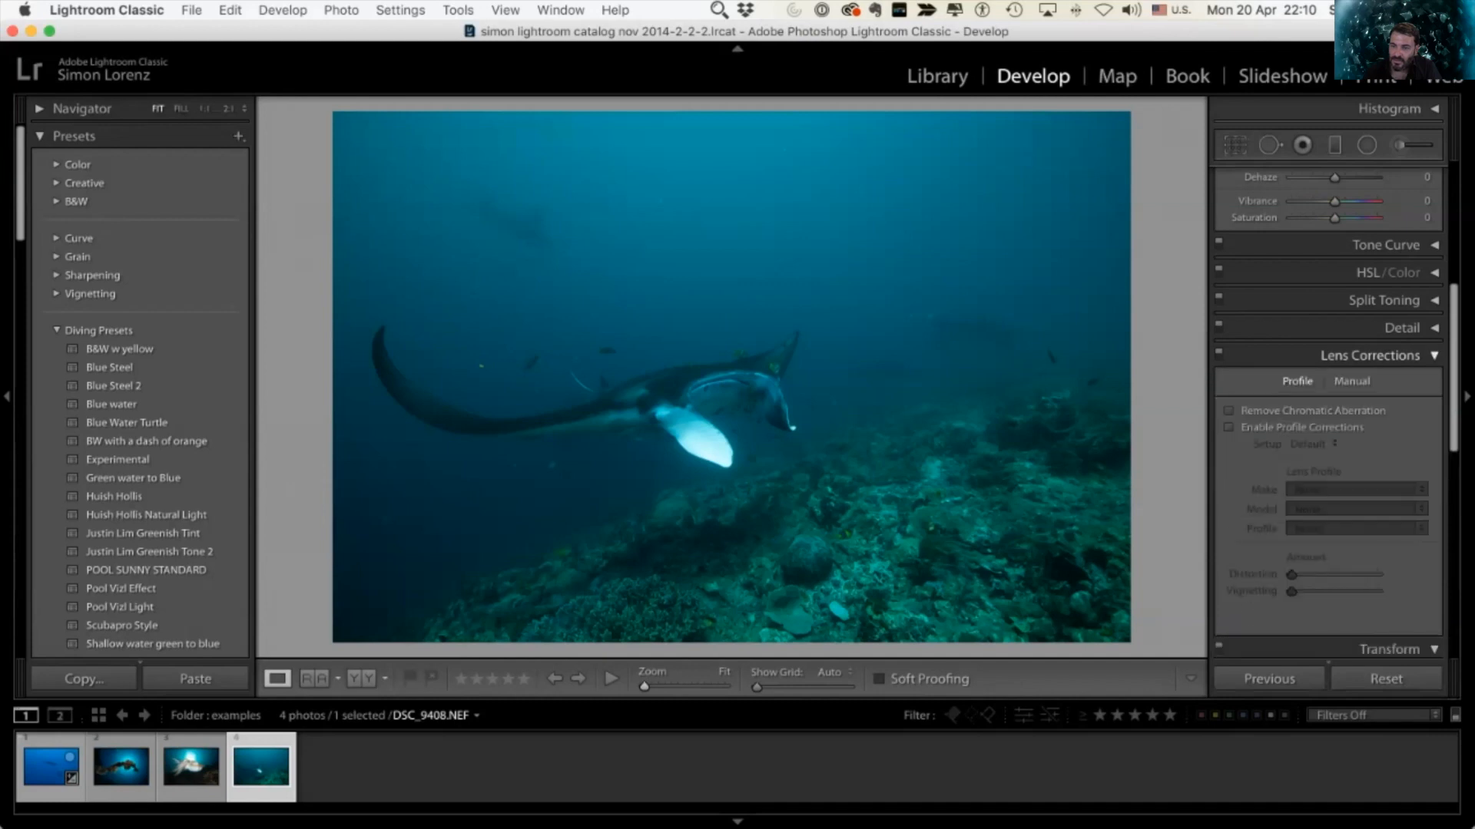
left_click(1350, 381)
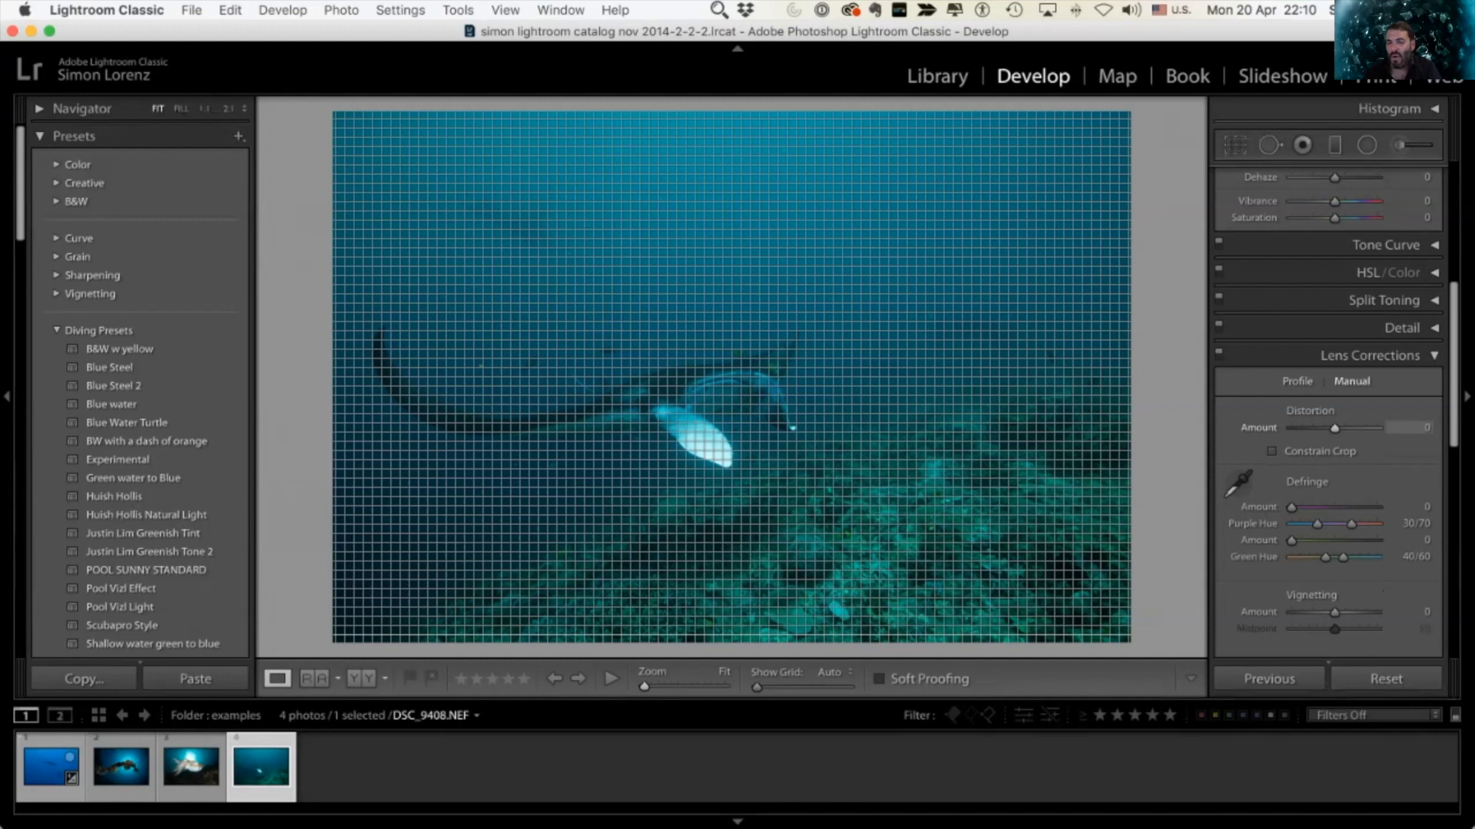
left_click_drag(1334, 428, 1310, 428)
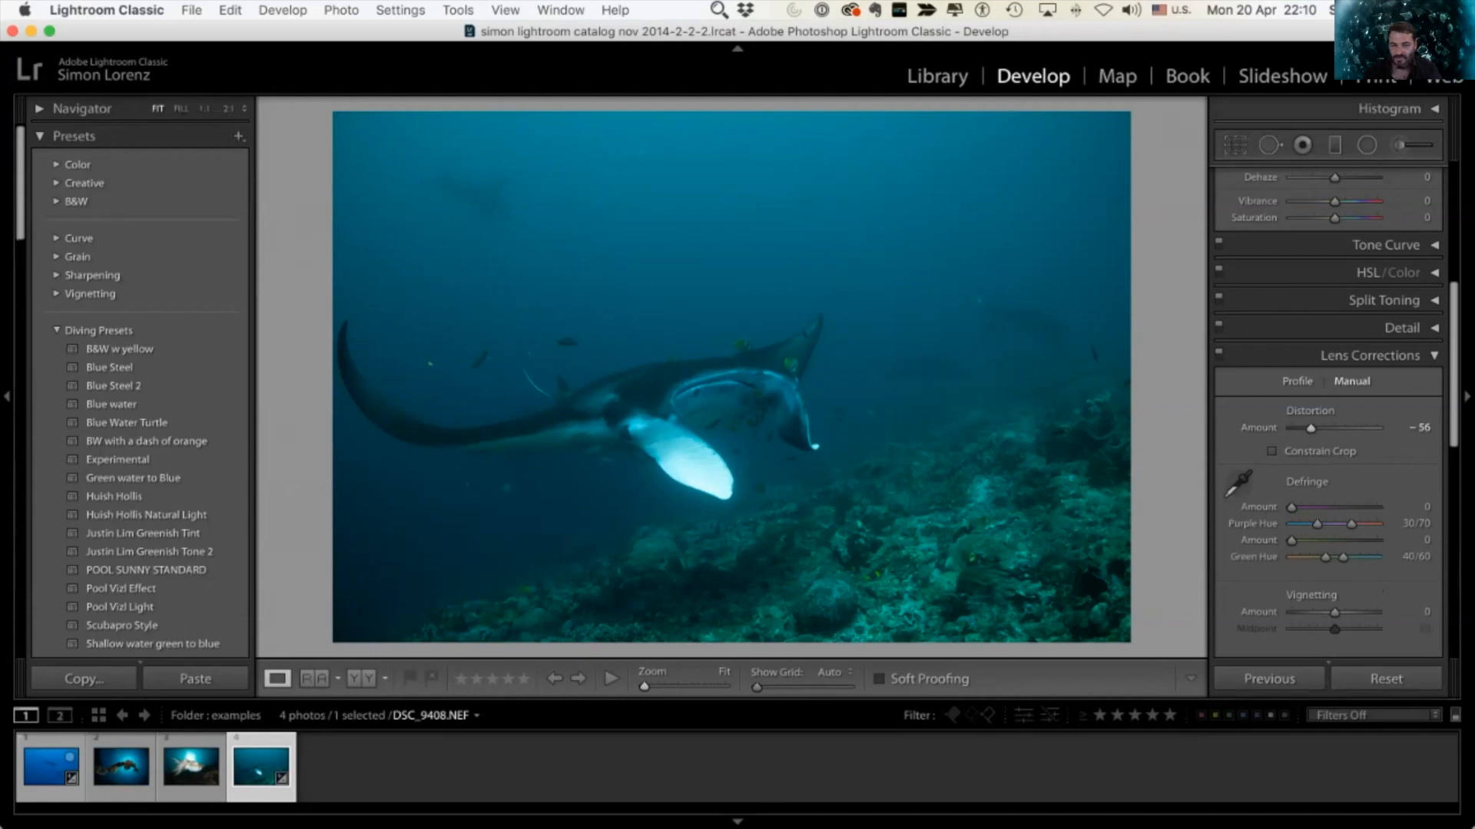
key("super+z")
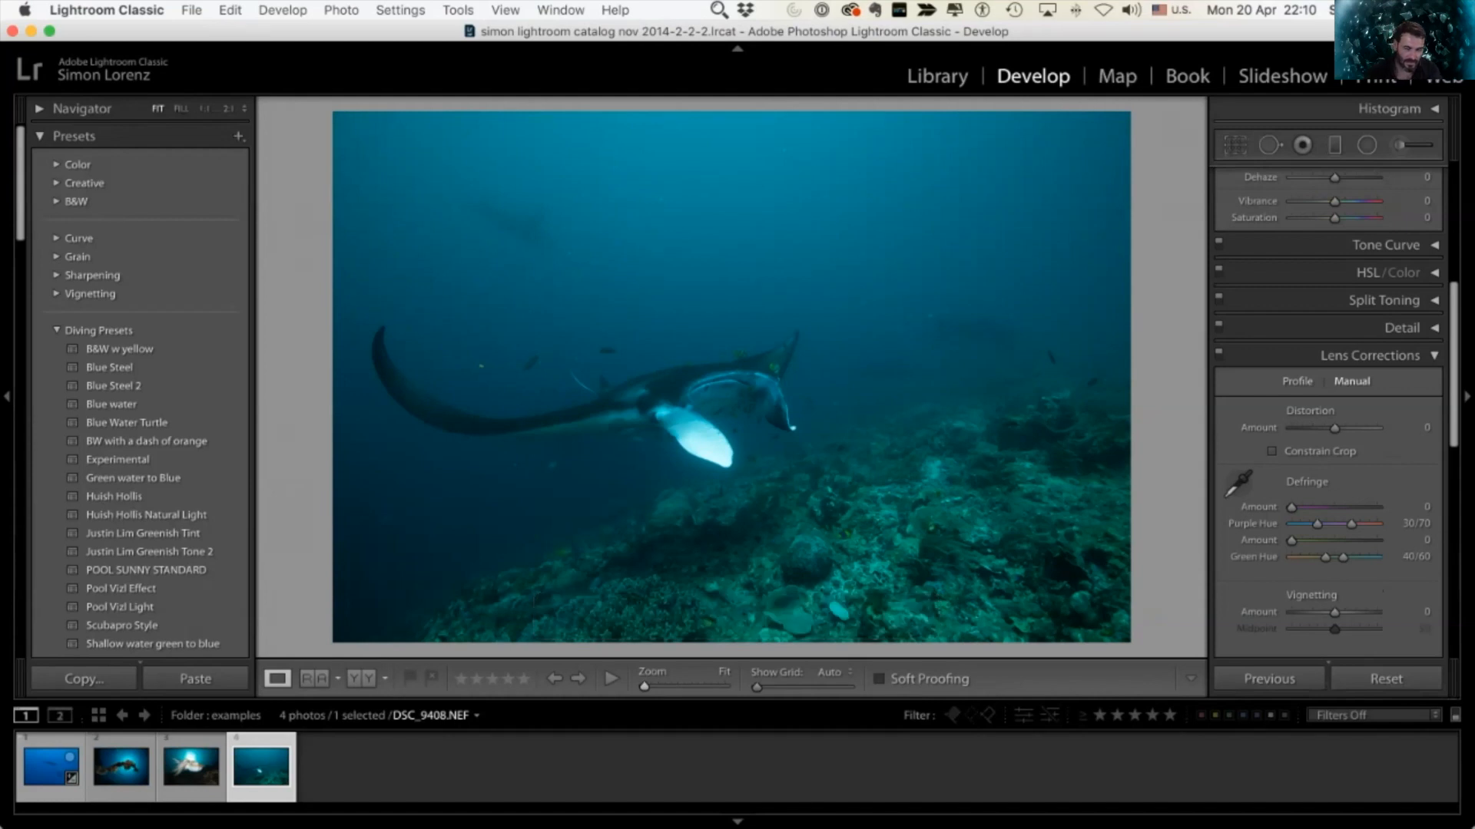
Step: Try a Distortion Amount of −73 on the manta photo, then settle on −42
left_click_drag(1334, 428, 1301, 428)
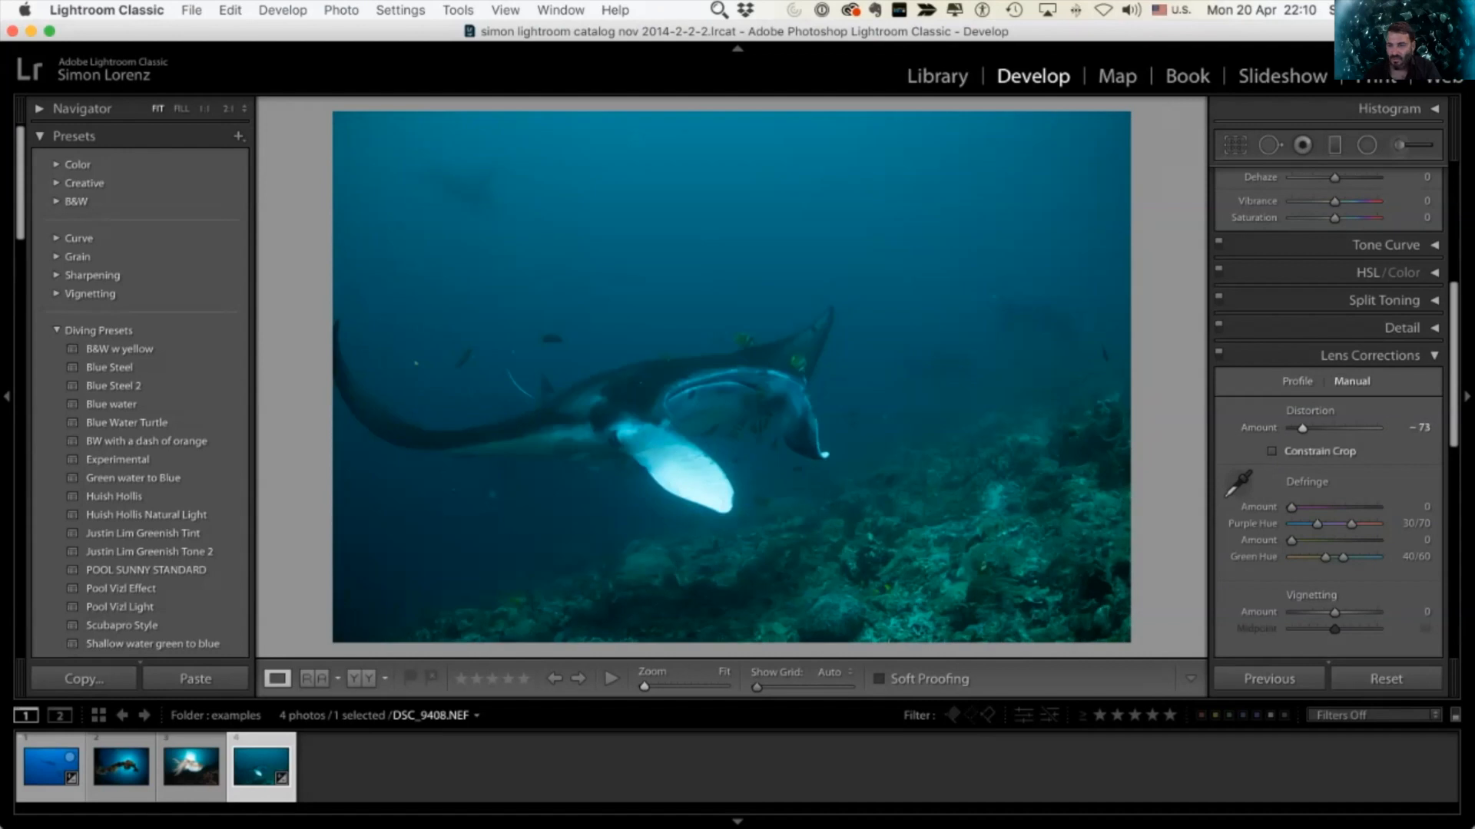
left_click_drag(1302, 428, 1317, 427)
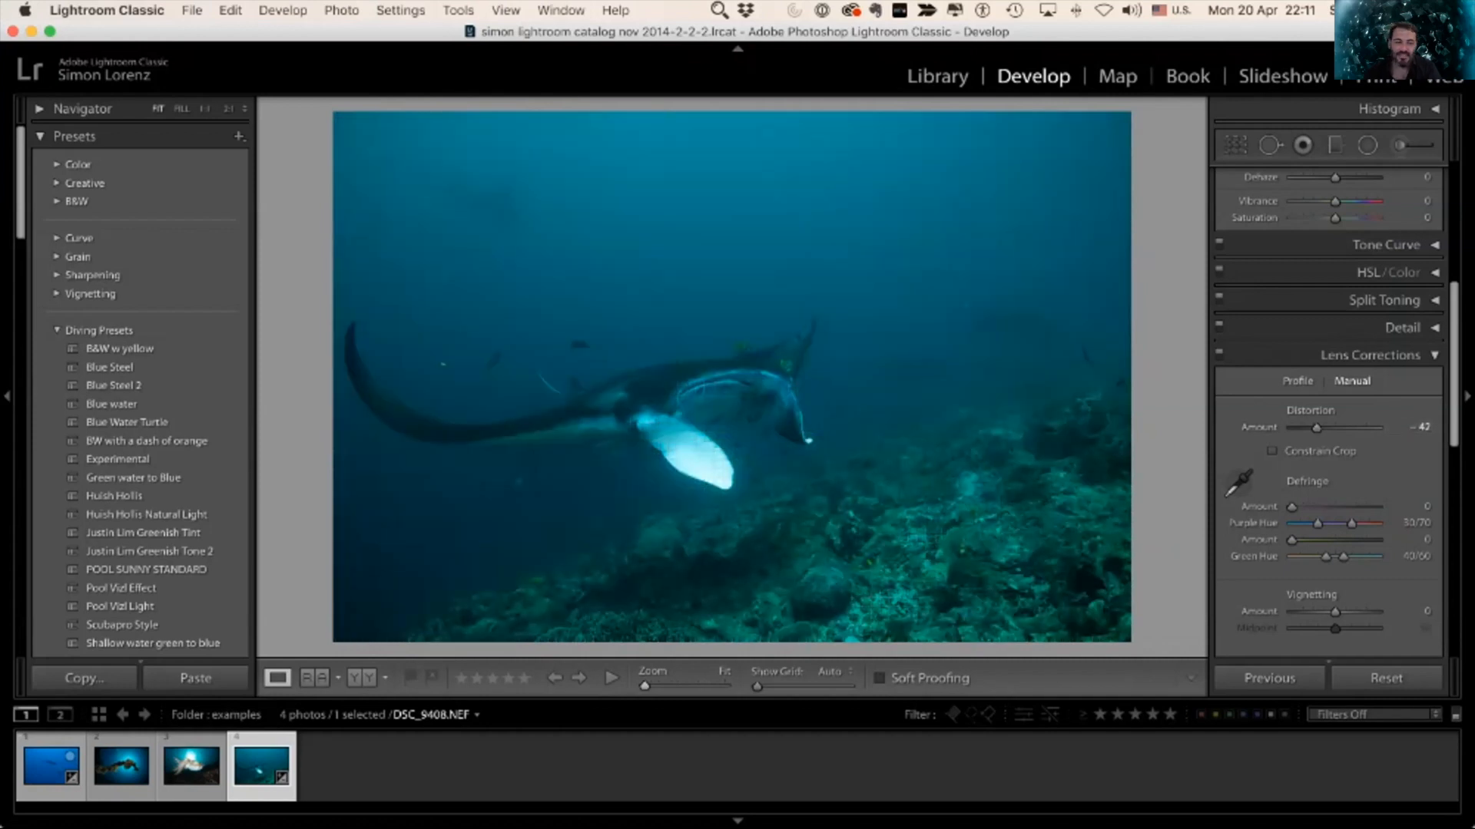
Step: On the cuttlefish photo, set lens Distortion to +49, enable Constrain Crop and raise Distortion to +71
key("Left")
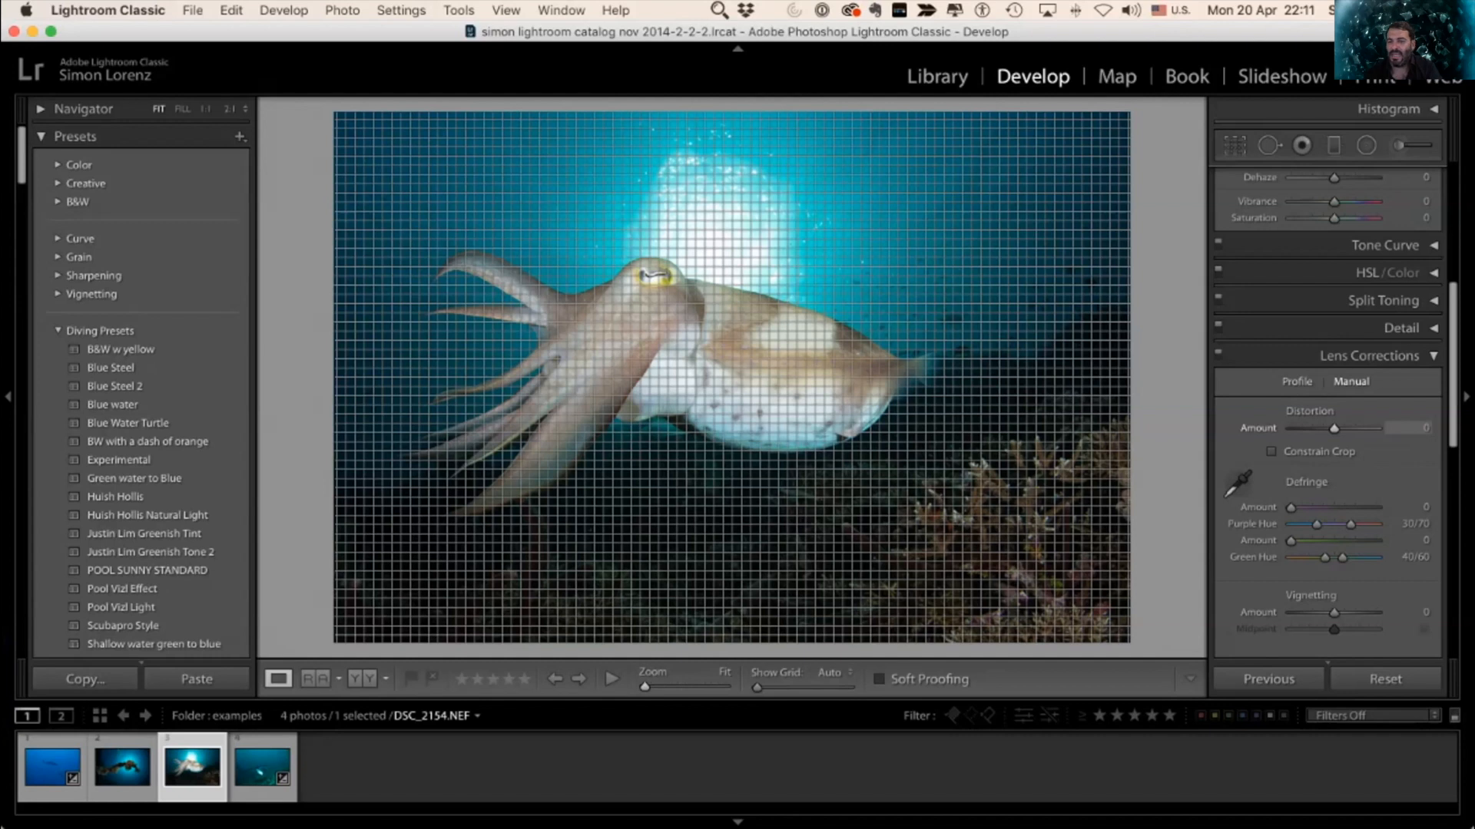
left_click_drag(1334, 428, 1354, 427)
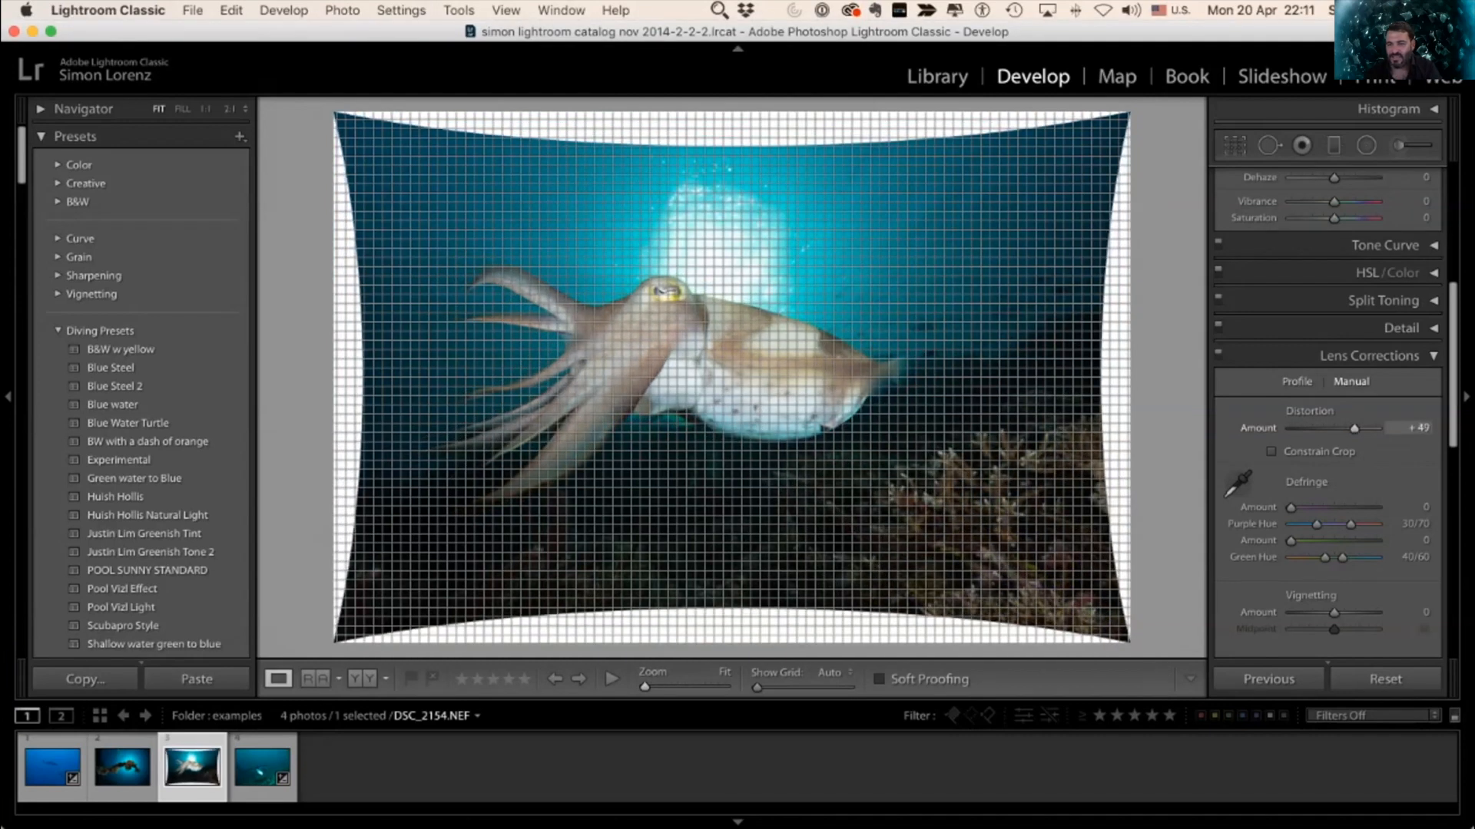
key("ctrl+1")
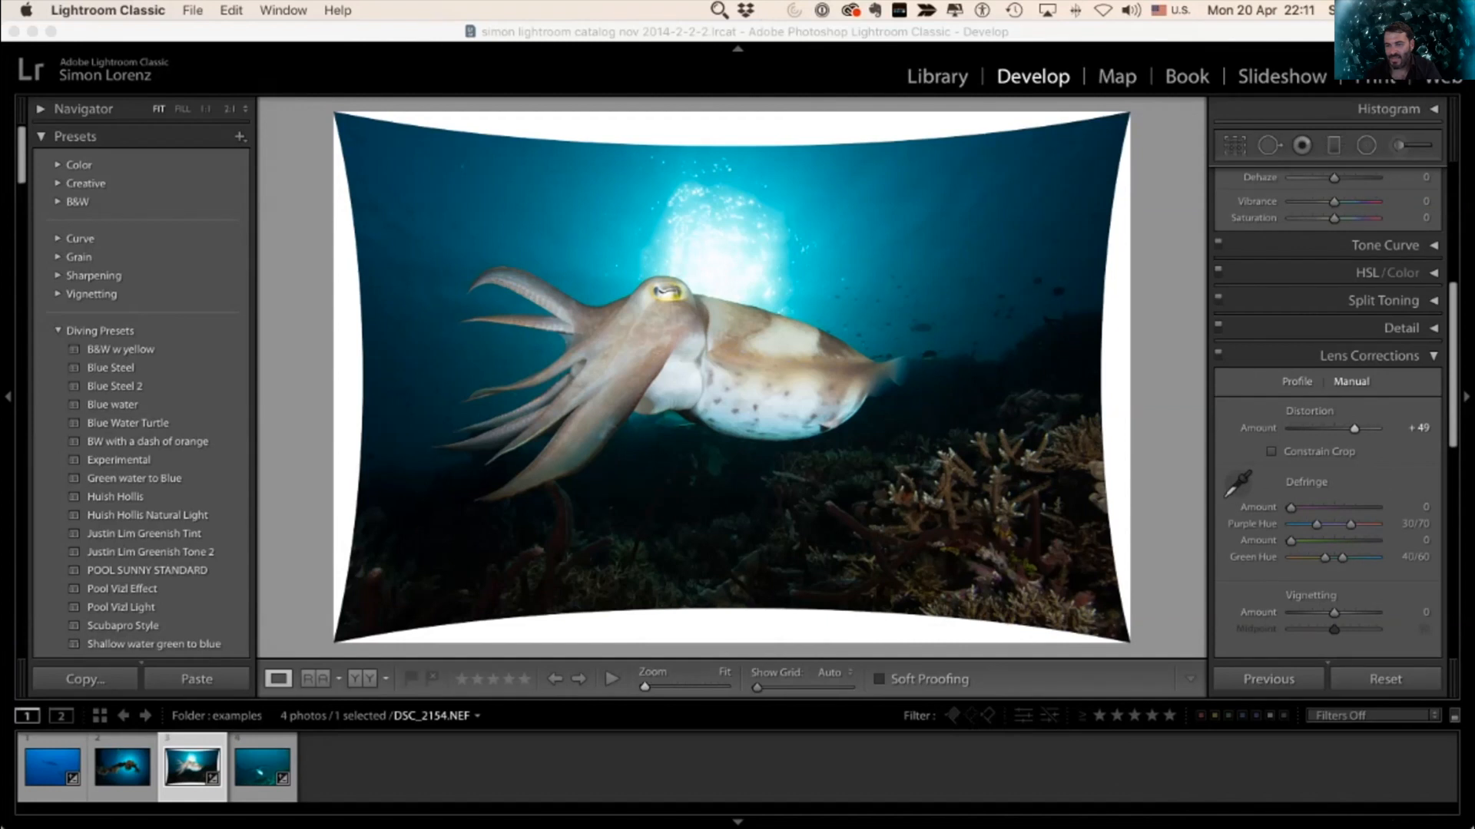
left_click(1271, 452)
left_click_drag(1354, 428, 1363, 428)
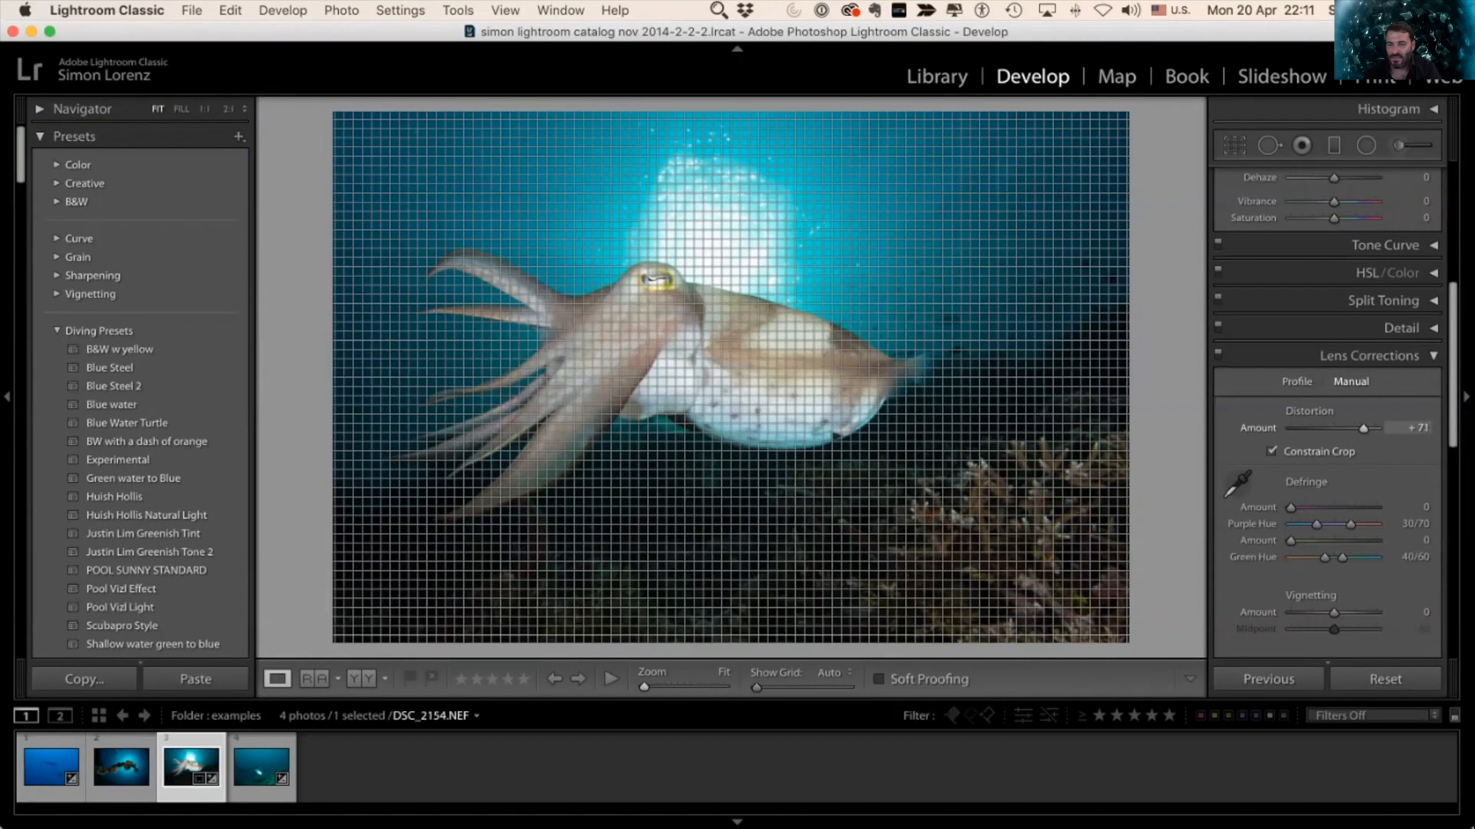
Step: Undo the Constrain Crop and Distortion changes on the cuttlefish photo
key("super+z")
key("super+z")
key("super+z")
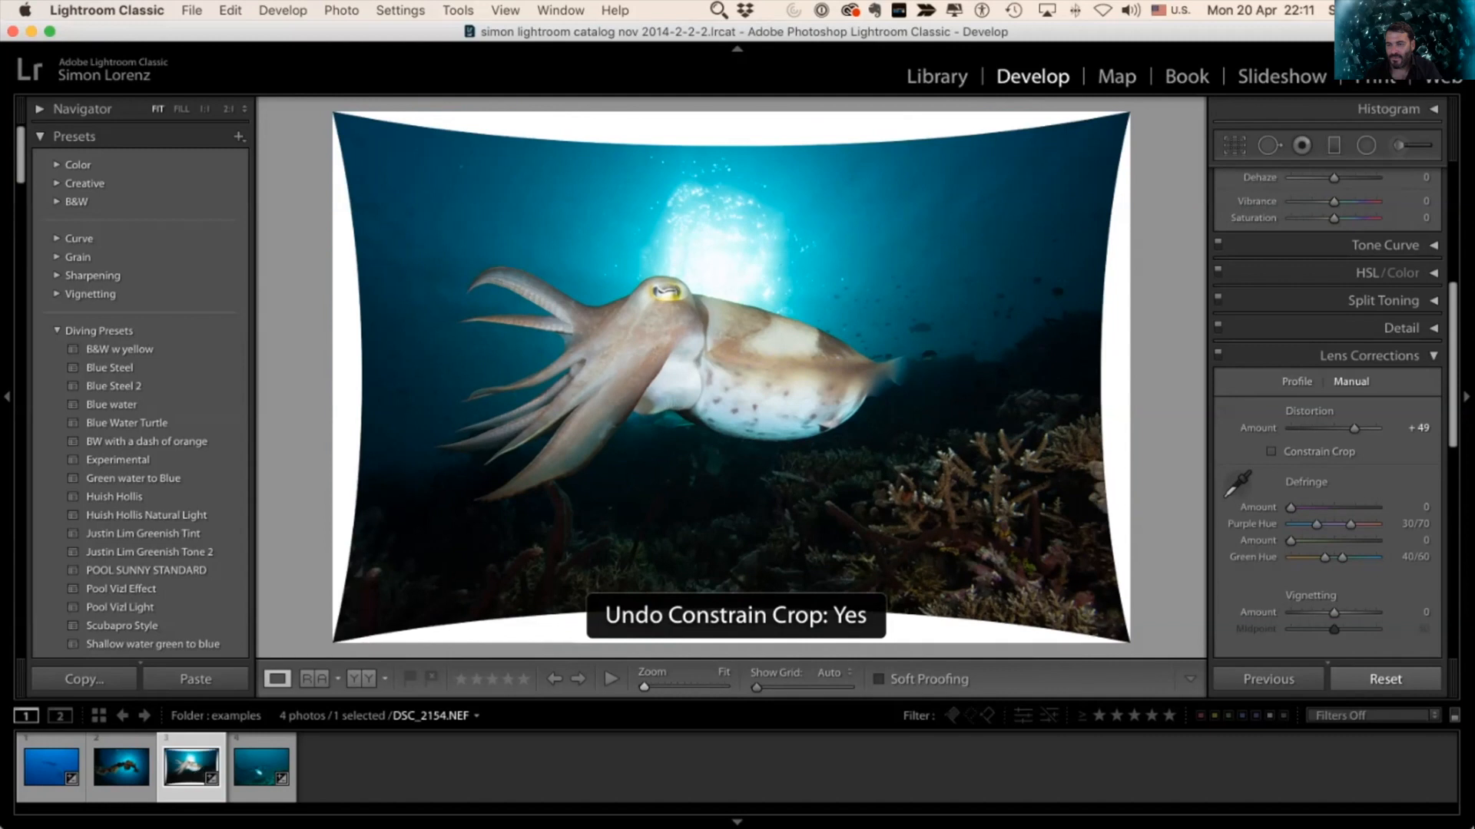
key("super+z")
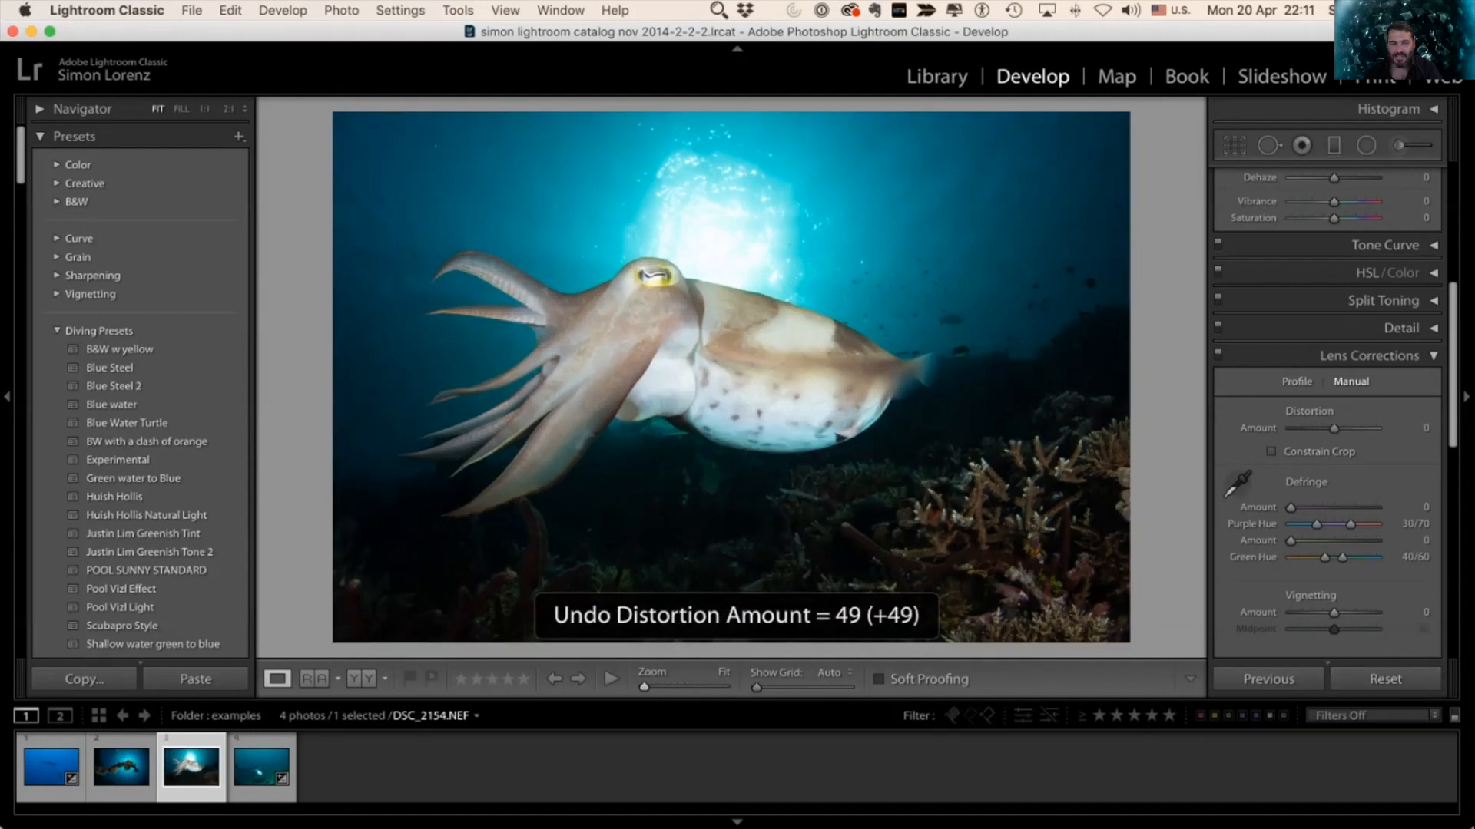
Step: Enable Constrain Crop on the cuttlefish photo, raise the lens Distortion to +90, and return Distortion to 0
left_click(1271, 452)
left_click_drag(1333, 428, 1372, 428)
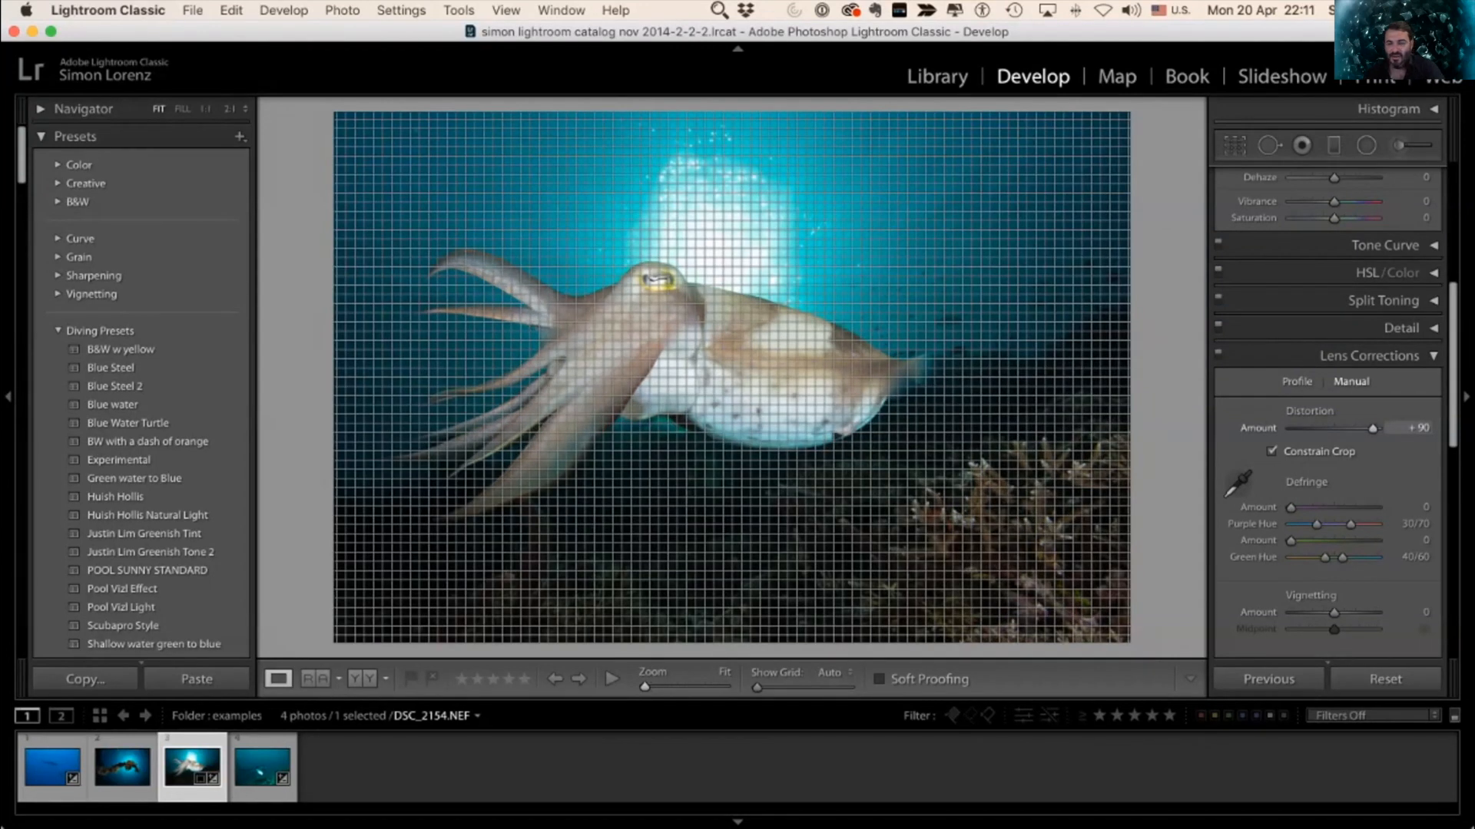
left_click_drag(1373, 428, 1332, 428)
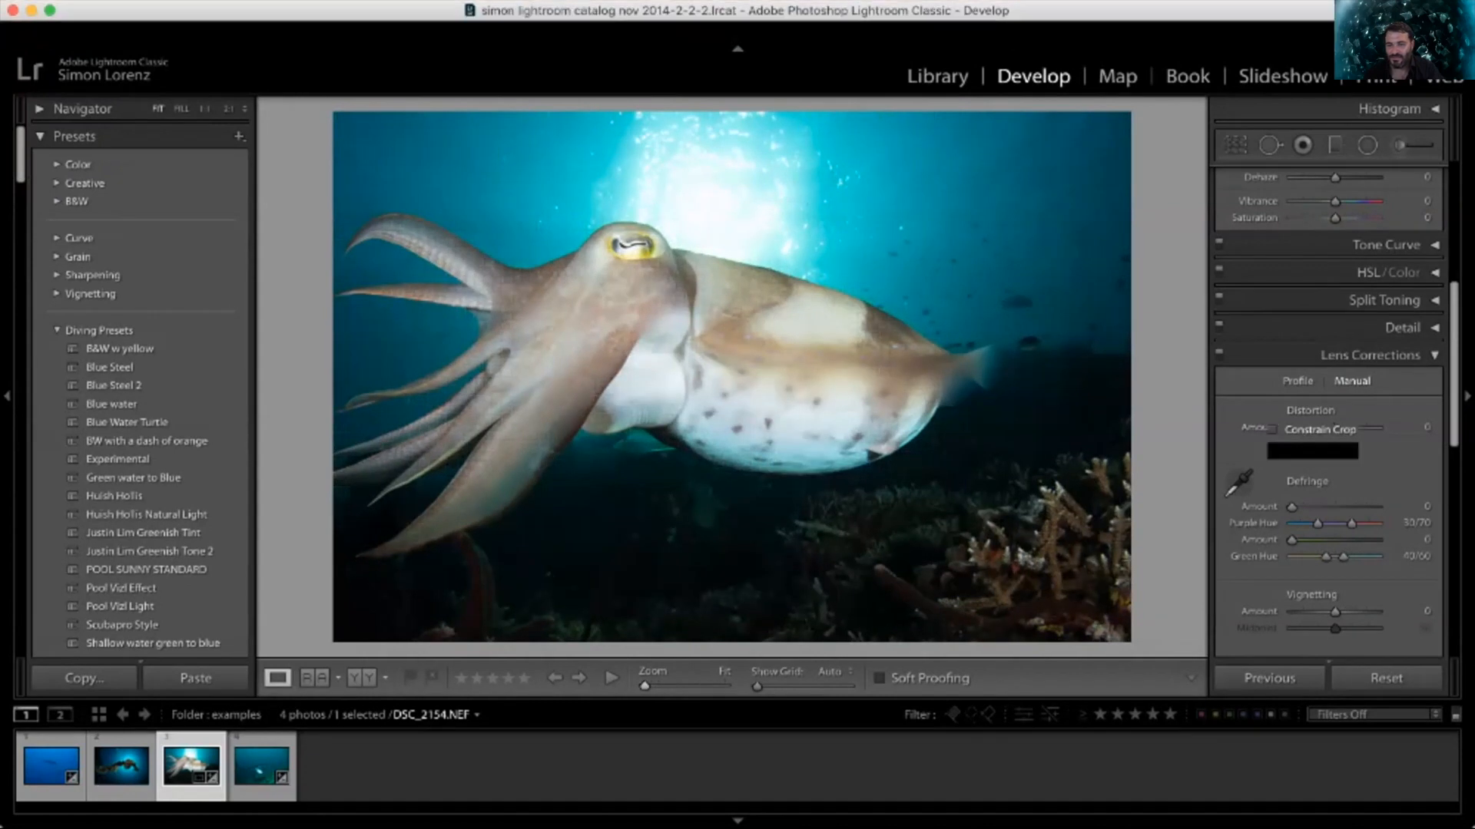
Step: Reposition the photo within the crop frame so the cuttlefish's tentacles clear the frame edge, and apply the crop
scroll(1328, 408, "up", 5)
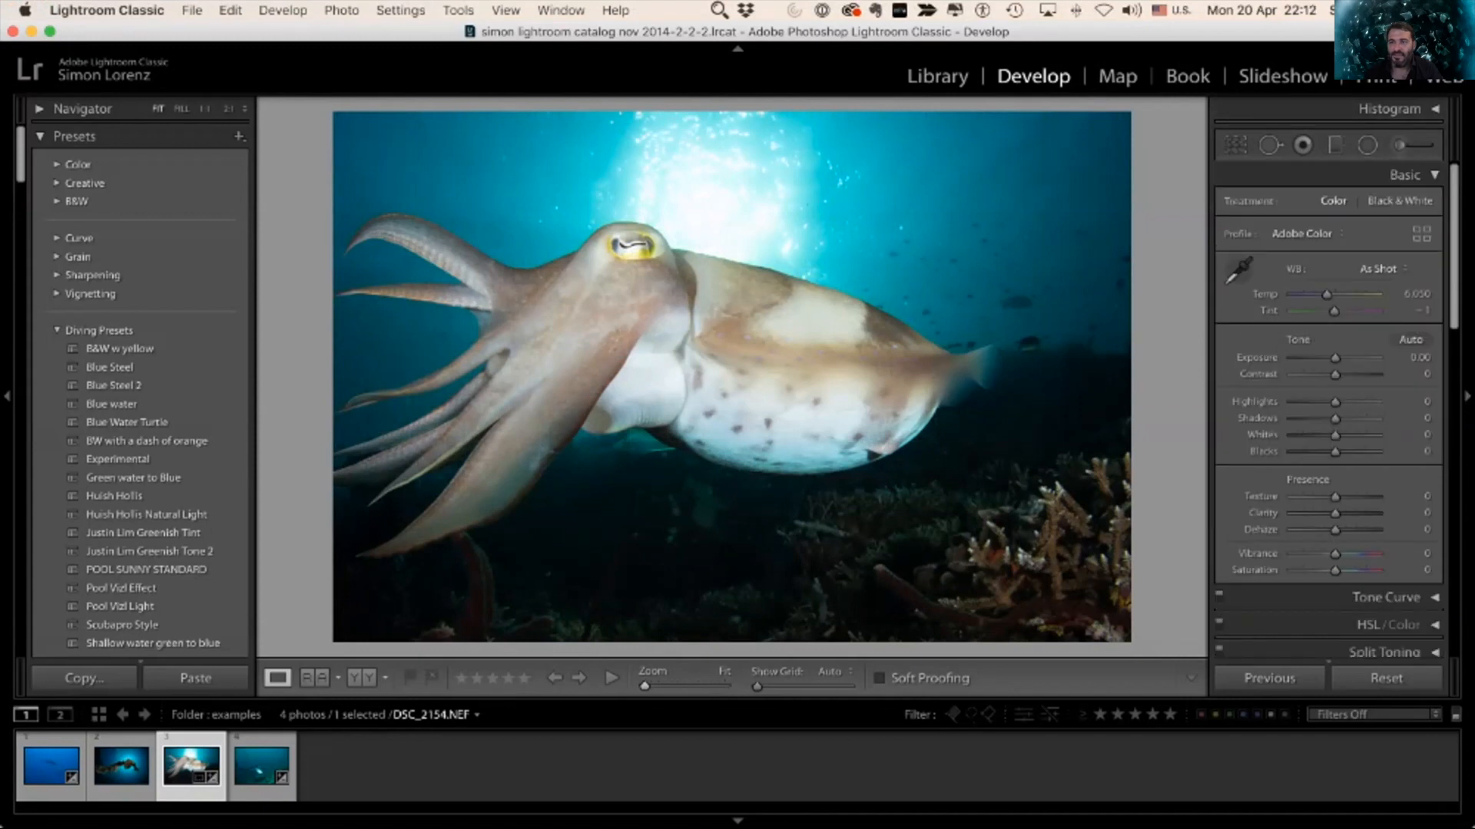
key("r")
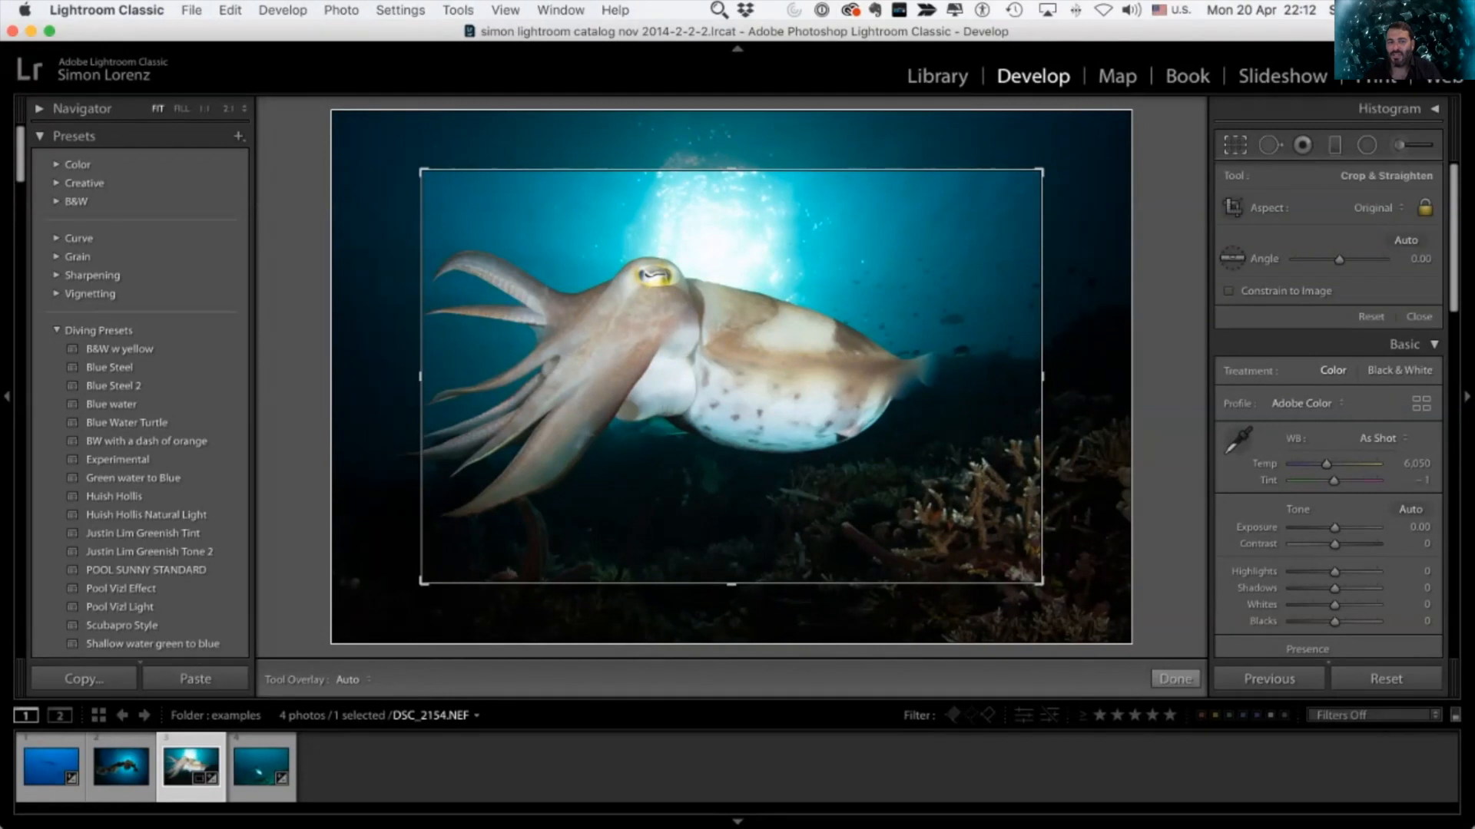
left_click_drag(731, 376, 774, 385)
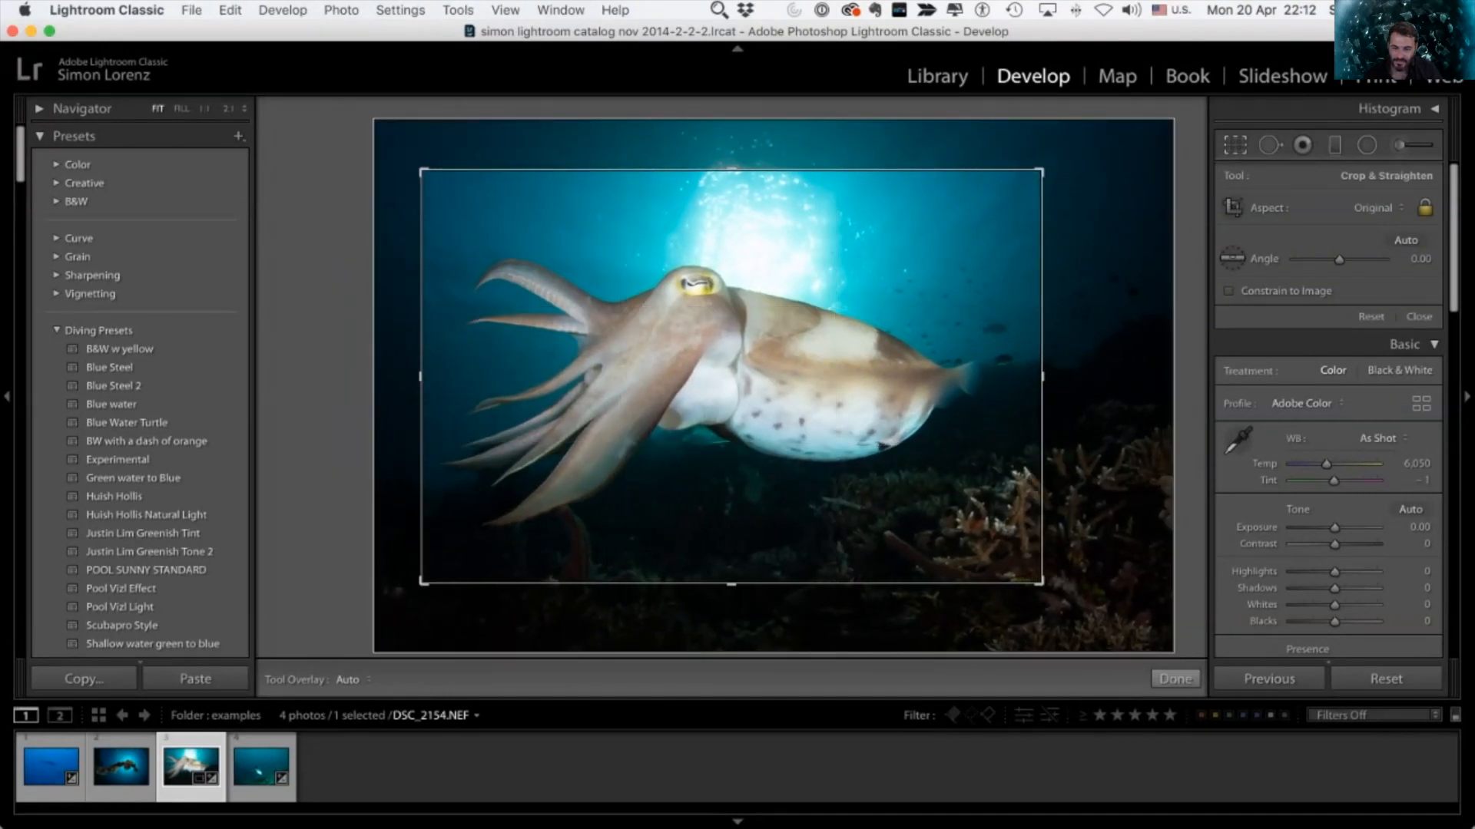
key("Return")
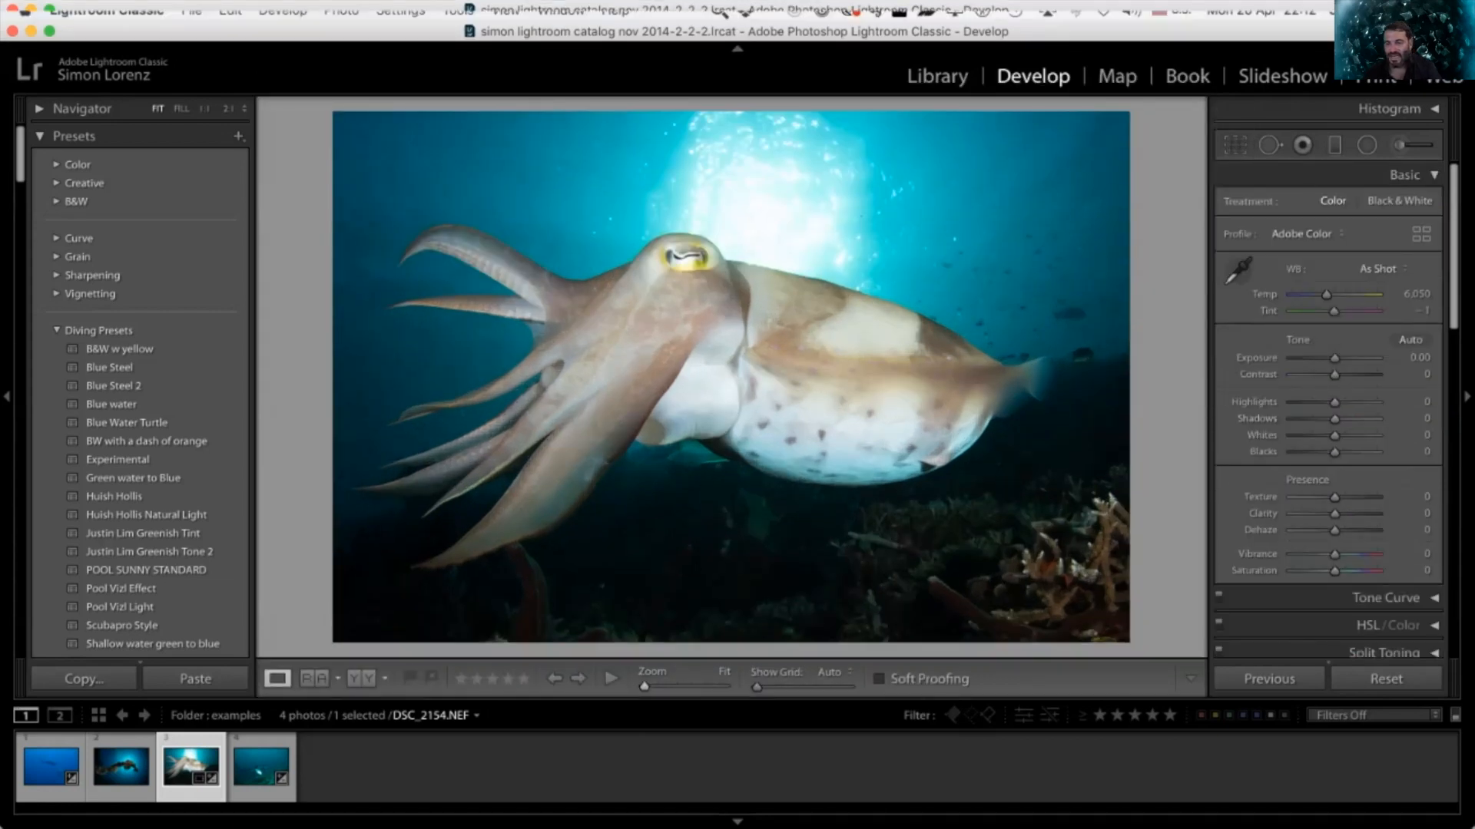
Step: Switch to the Watermark slide in PowerPoint, bring up Activity Monitor, and return to Lightroom Classic
key("super+Tab")
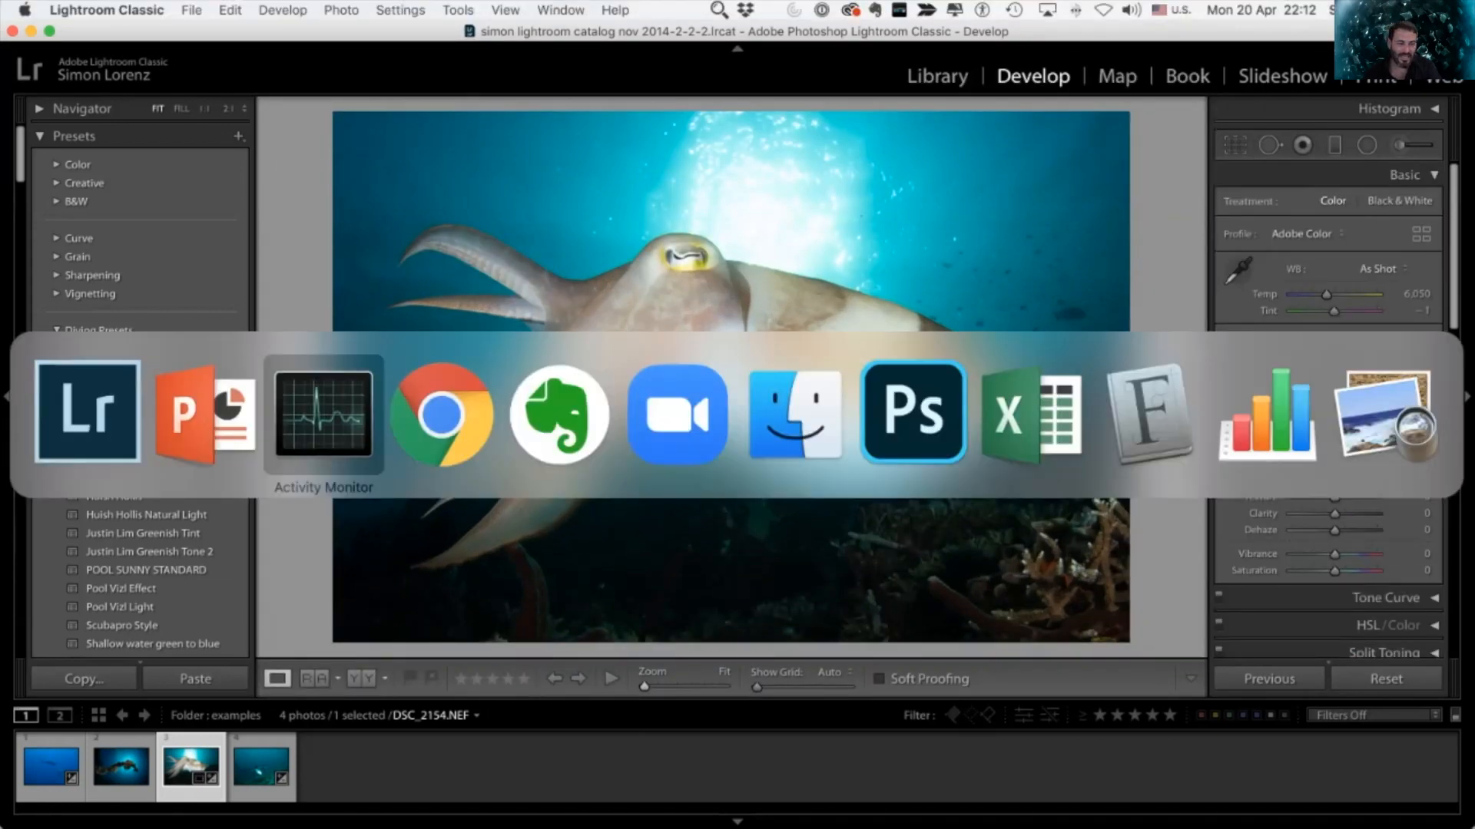
key("super+Tab")
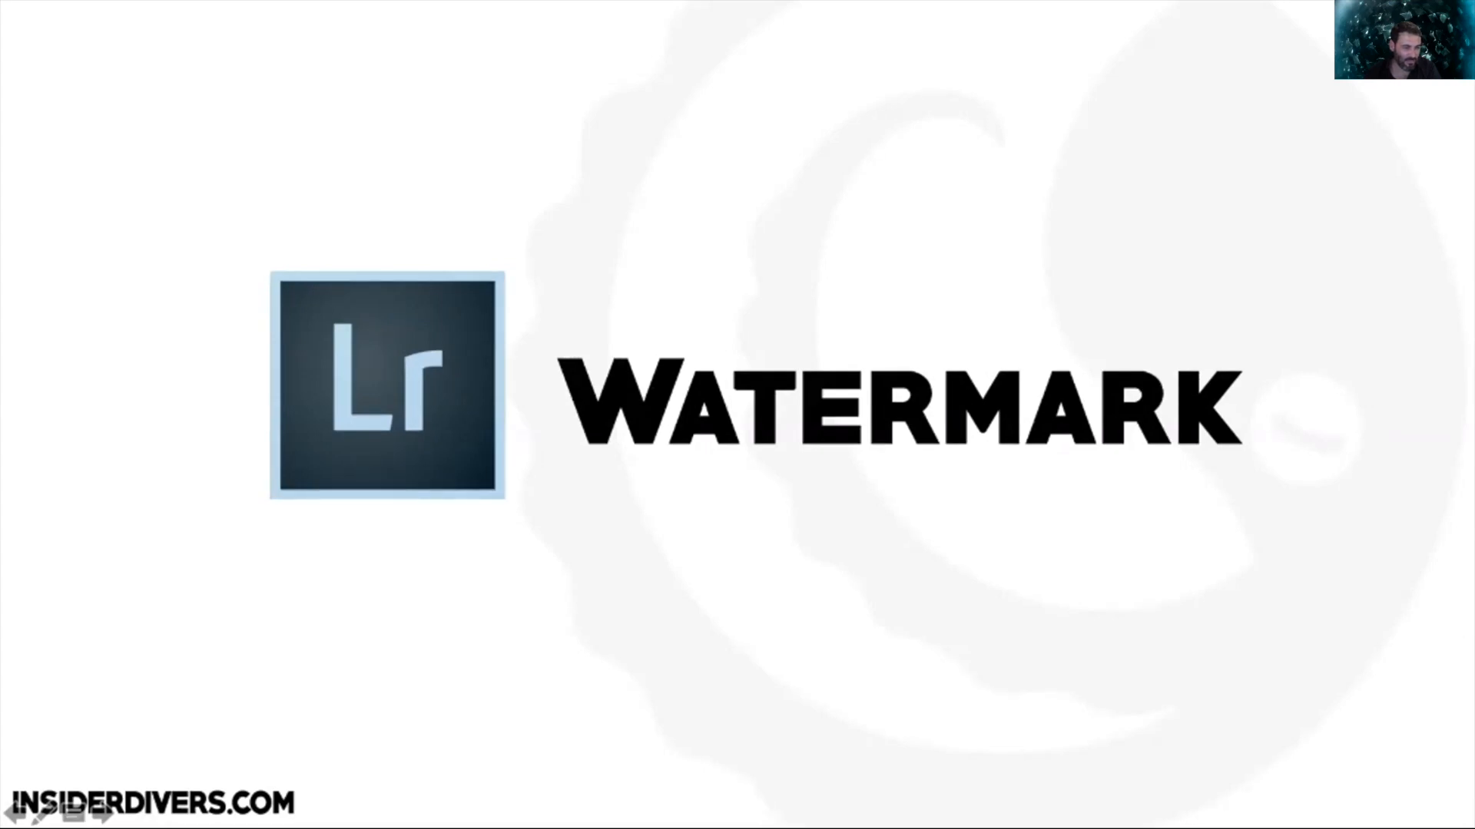
key("super+Tab")
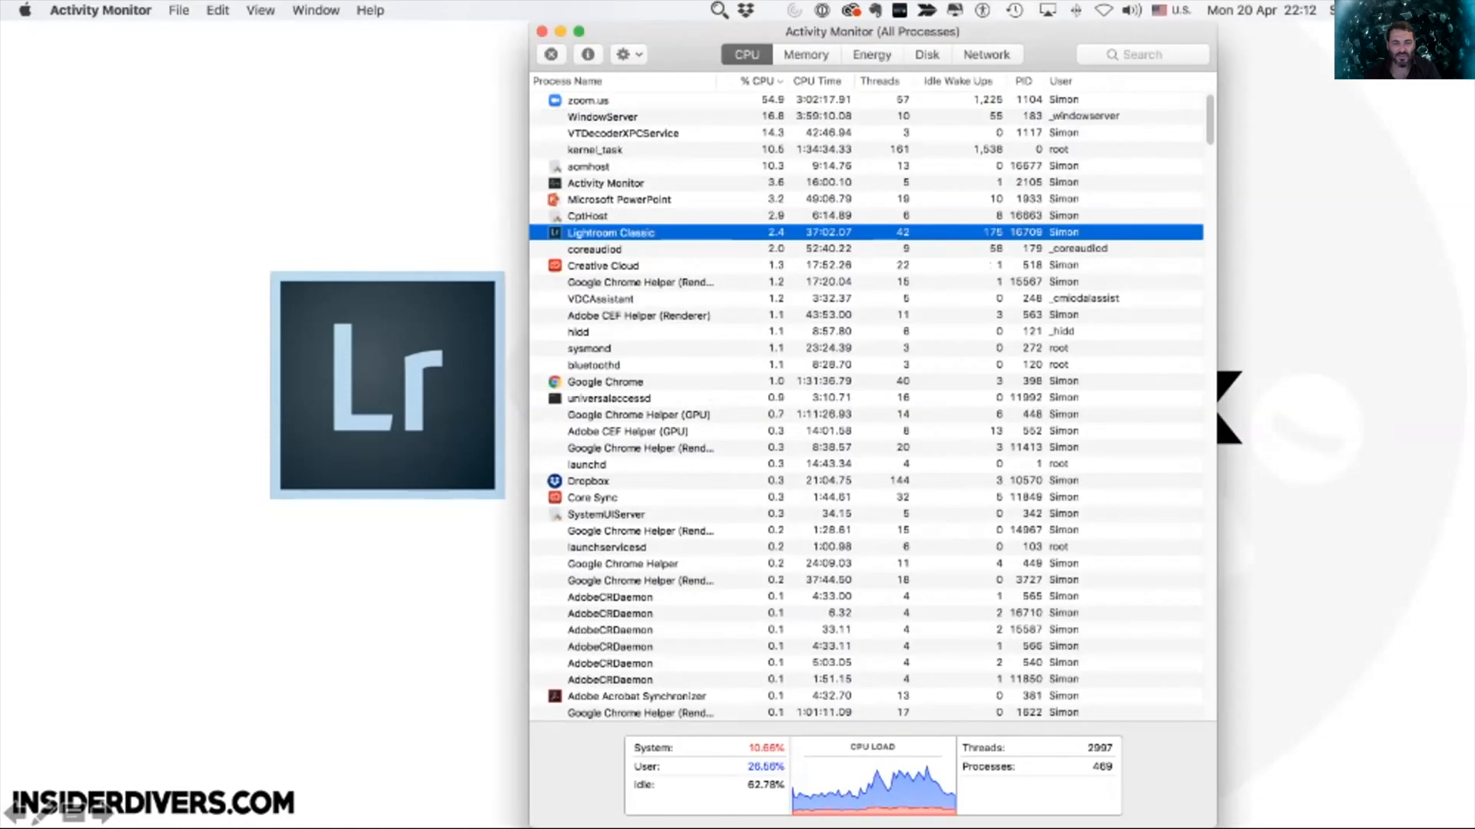
key("super+Tab")
key("super+Tab")
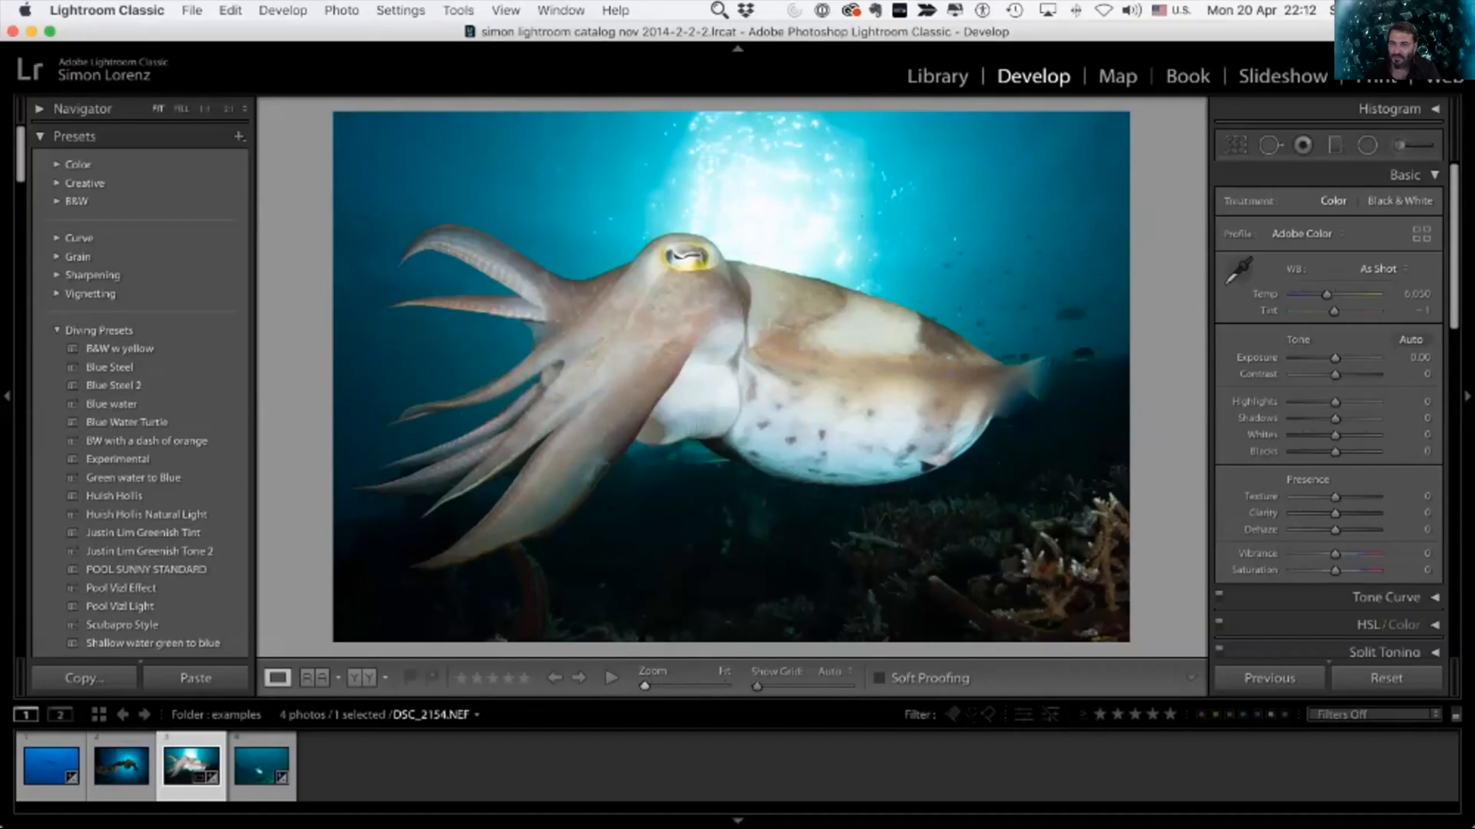
Step: Inspect the cuttlefish's head up close, and set up an Adjustment Brush with Texture 61, Clarity 56 and Sharpness 54
key("z")
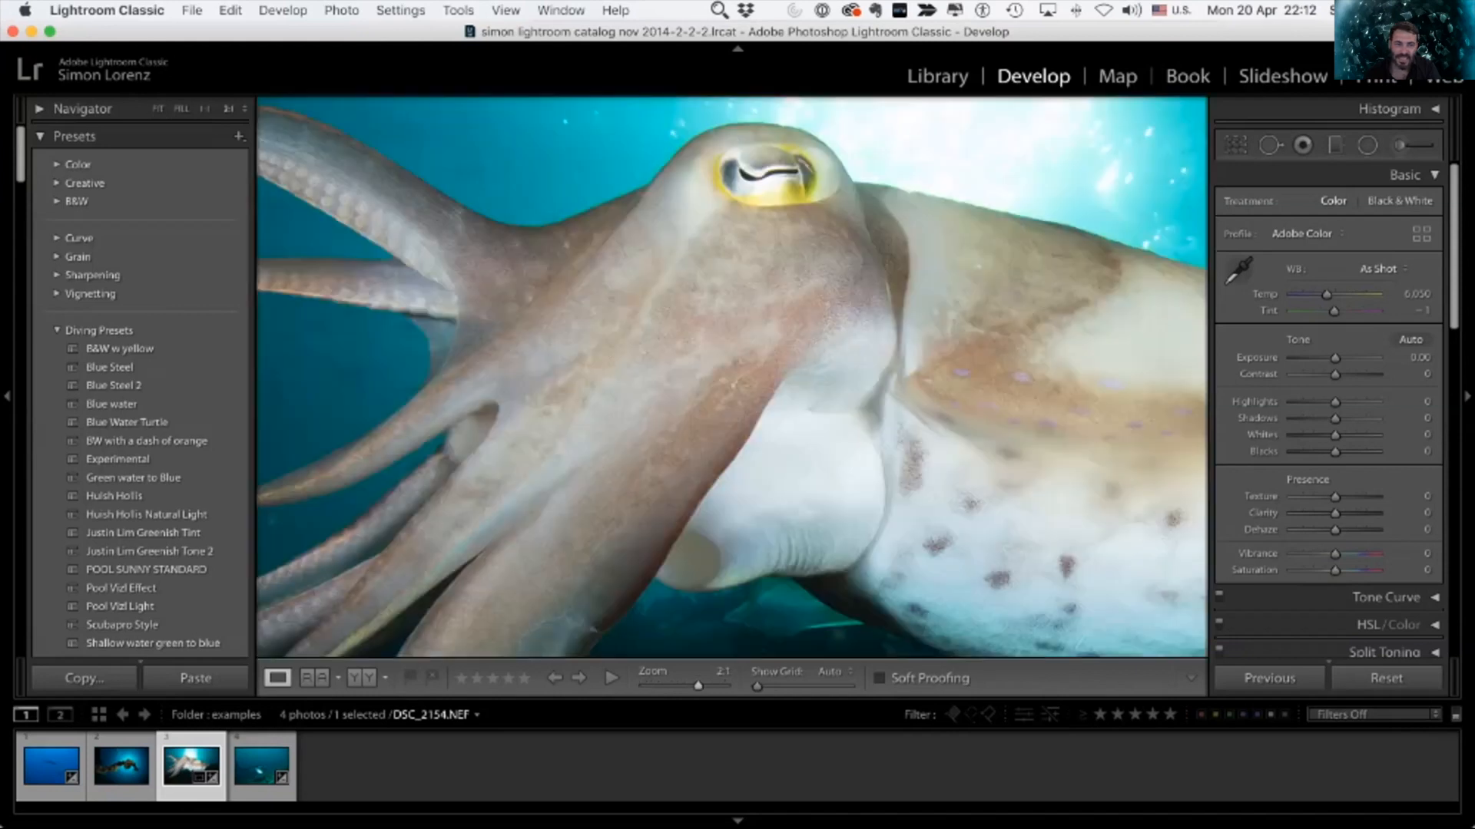
left_click_drag(732, 368, 764, 638)
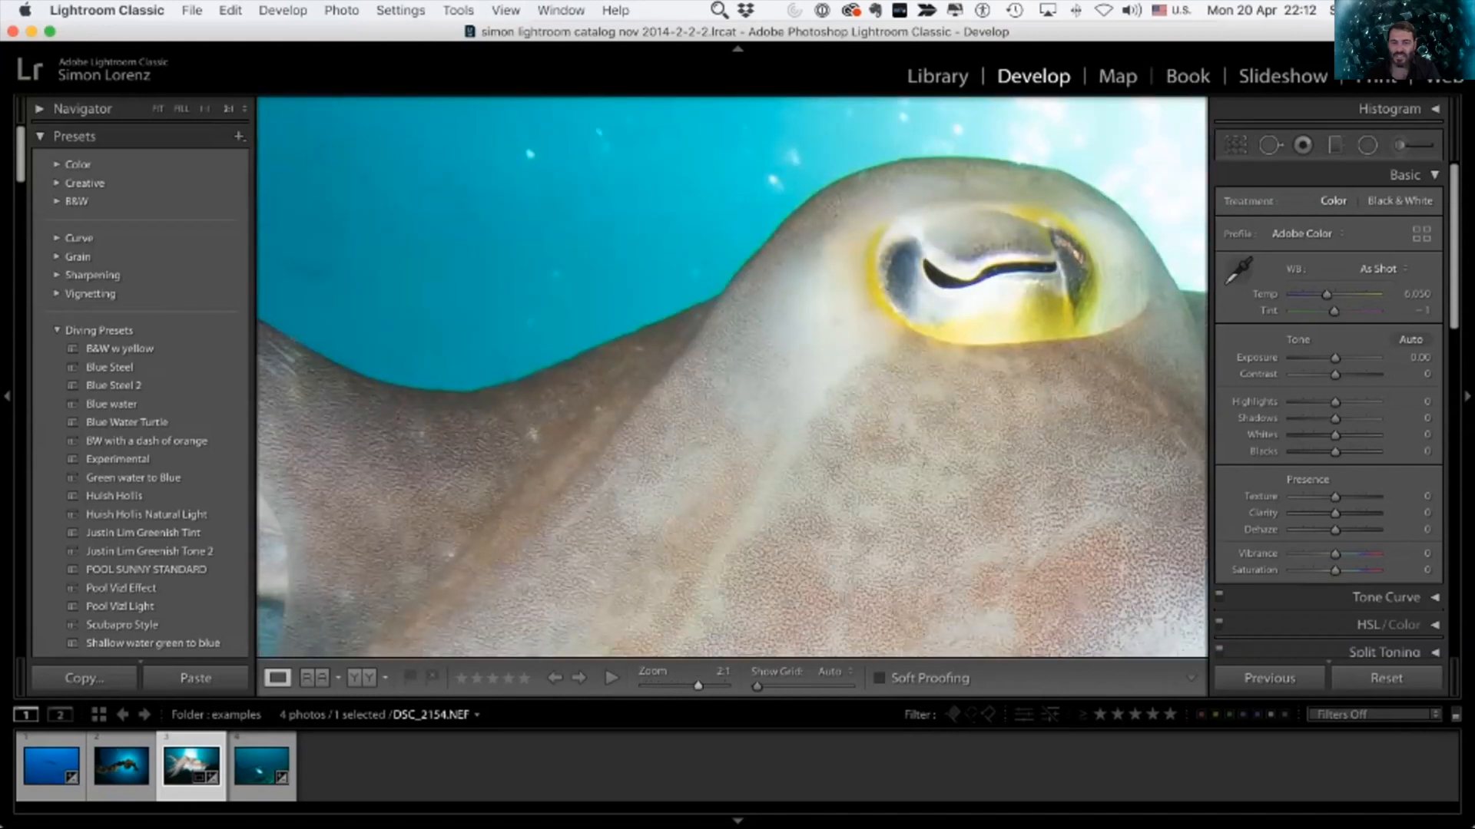
key("z")
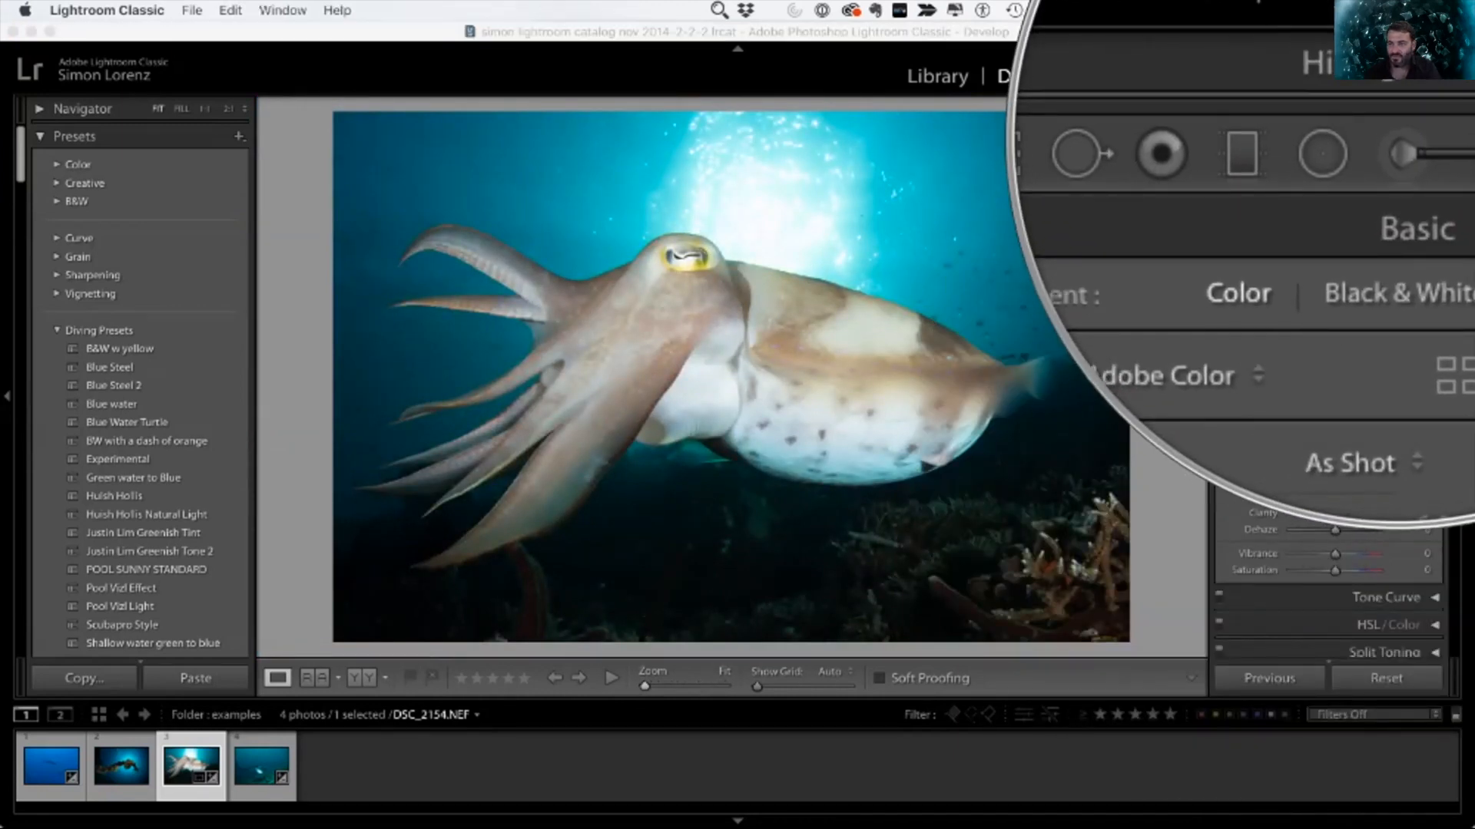
key("k")
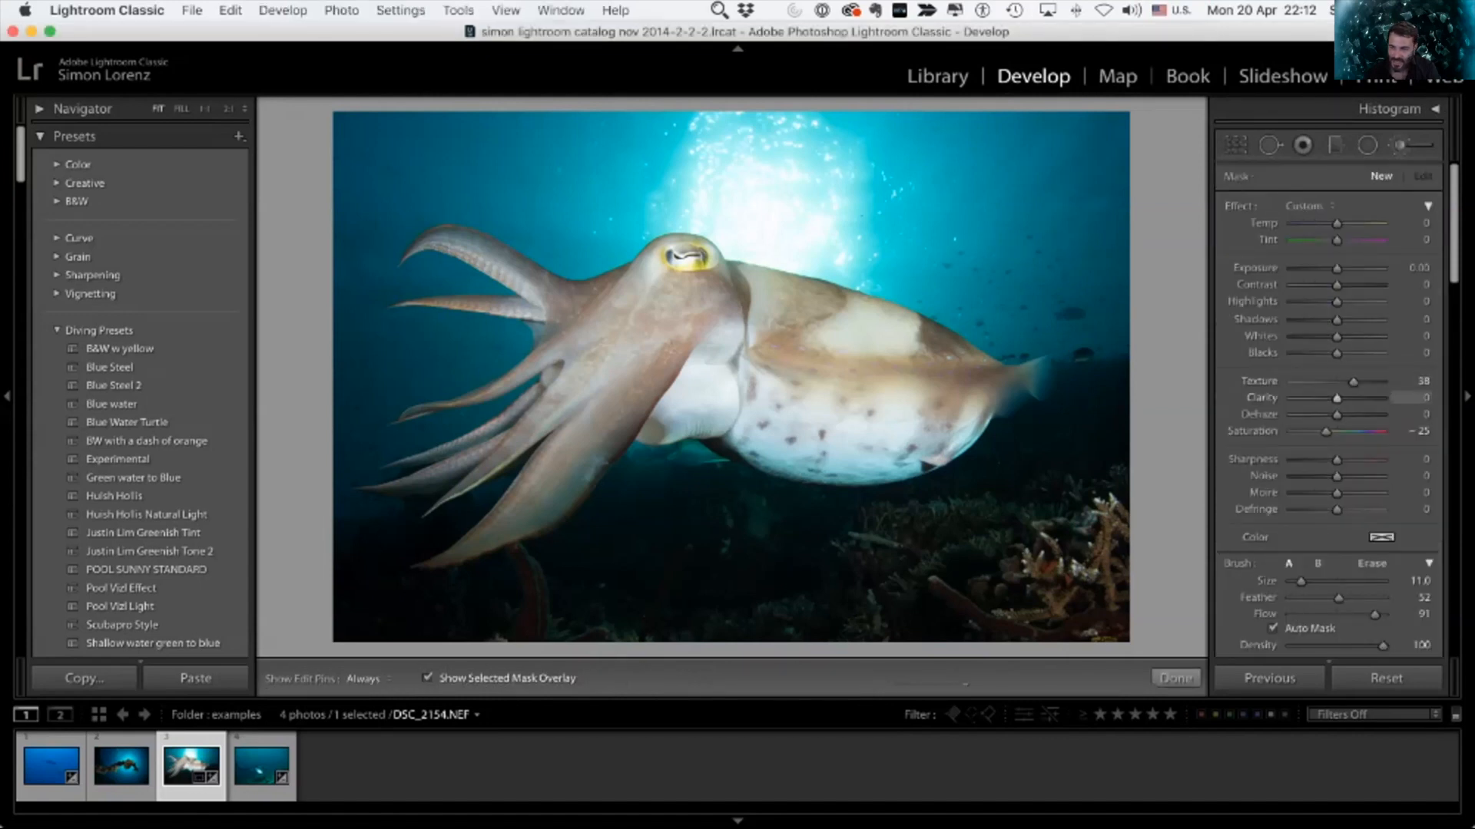
left_click_drag(1353, 382, 1362, 398)
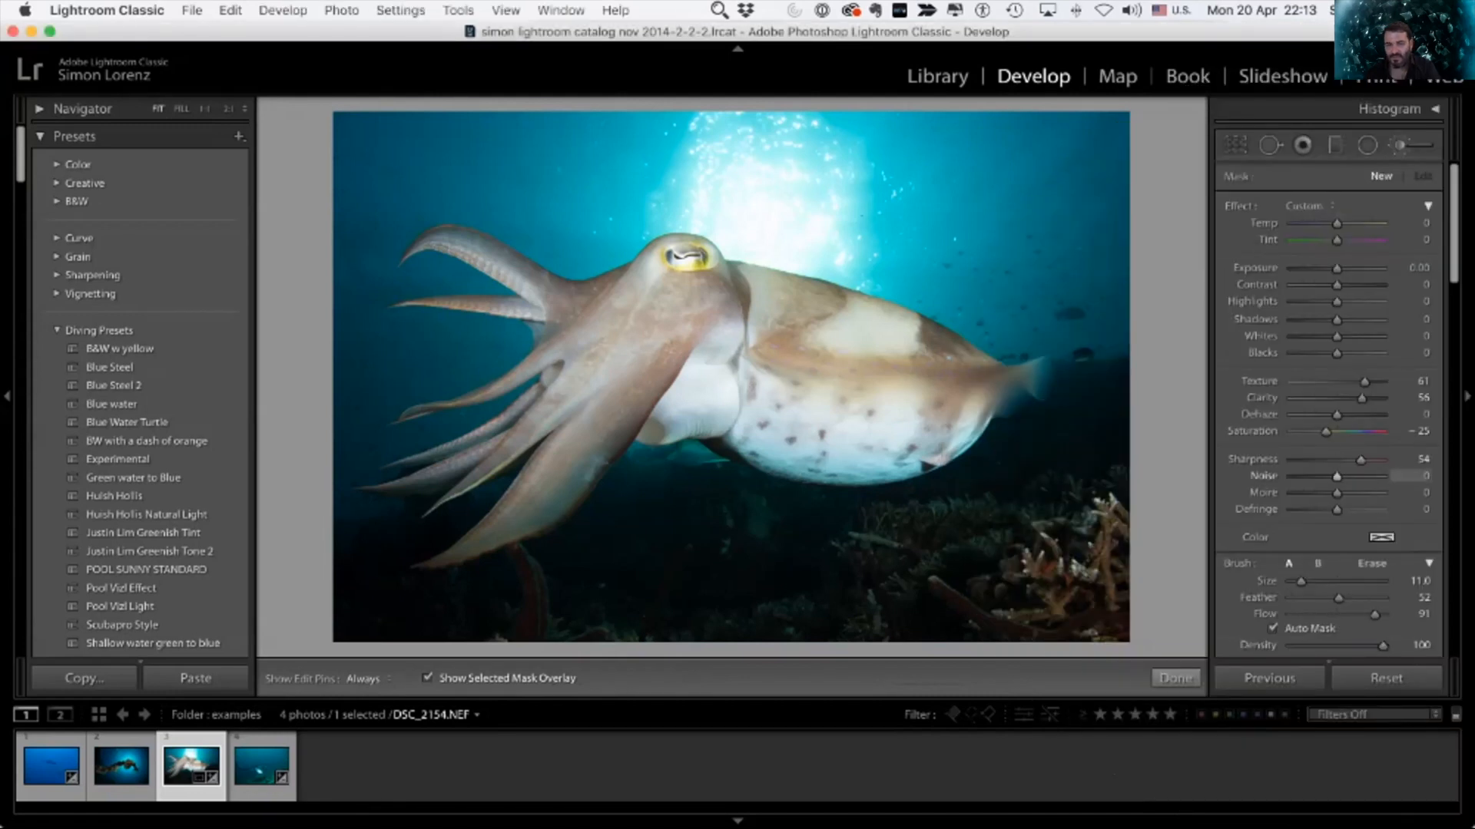
Step: Brush the adjustment over the cuttlefish's head and uppermost tentacle with the mask overlay shown, and hide the overlay
left_click_drag(643, 286, 572, 345)
mouse_move(631, 295)
left_mouse_down()
mouse_move(657, 268)
mouse_move(675, 295)
left_mouse_up()
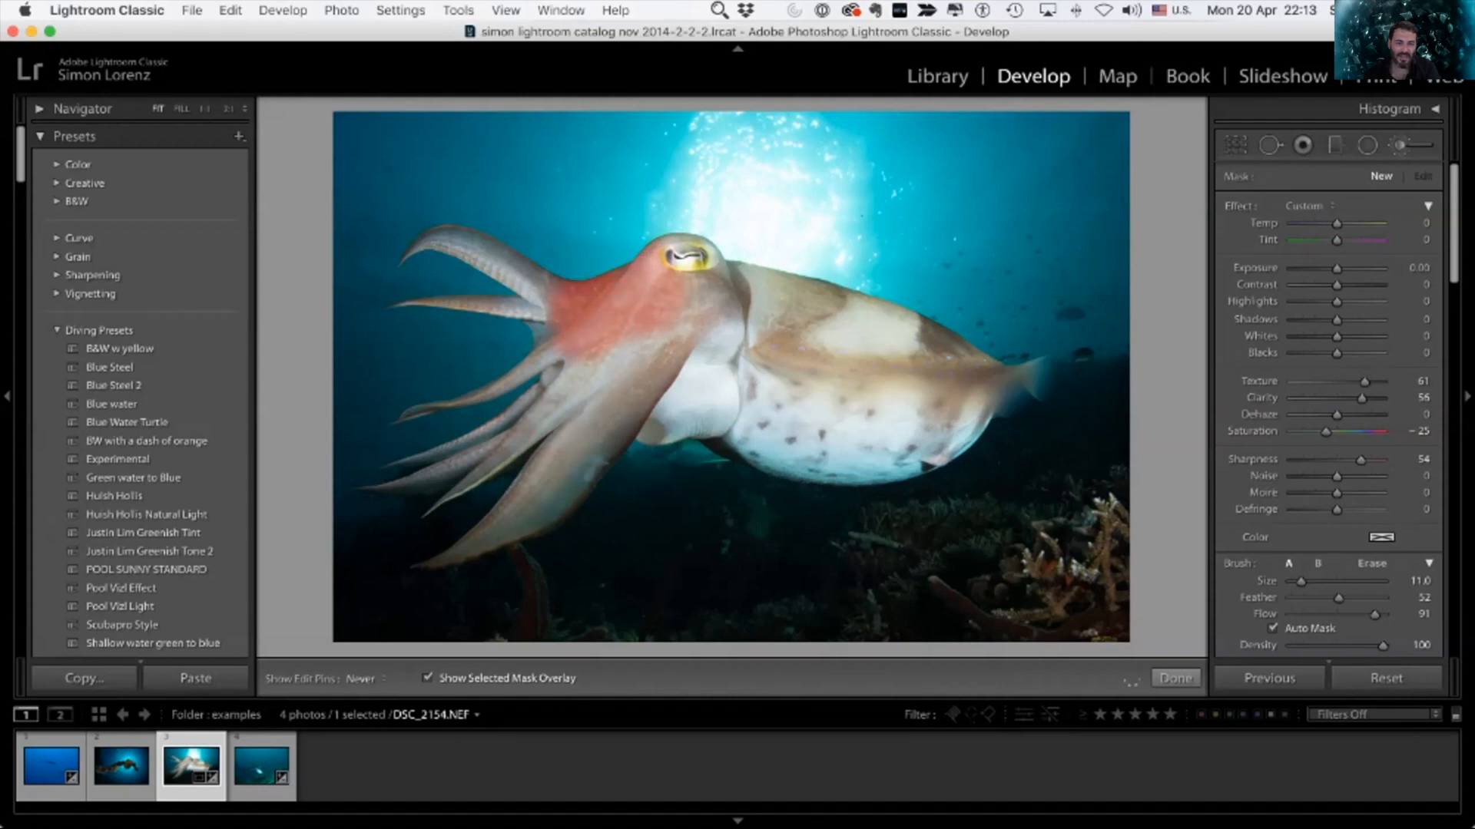
left_click_drag(537, 280, 453, 246)
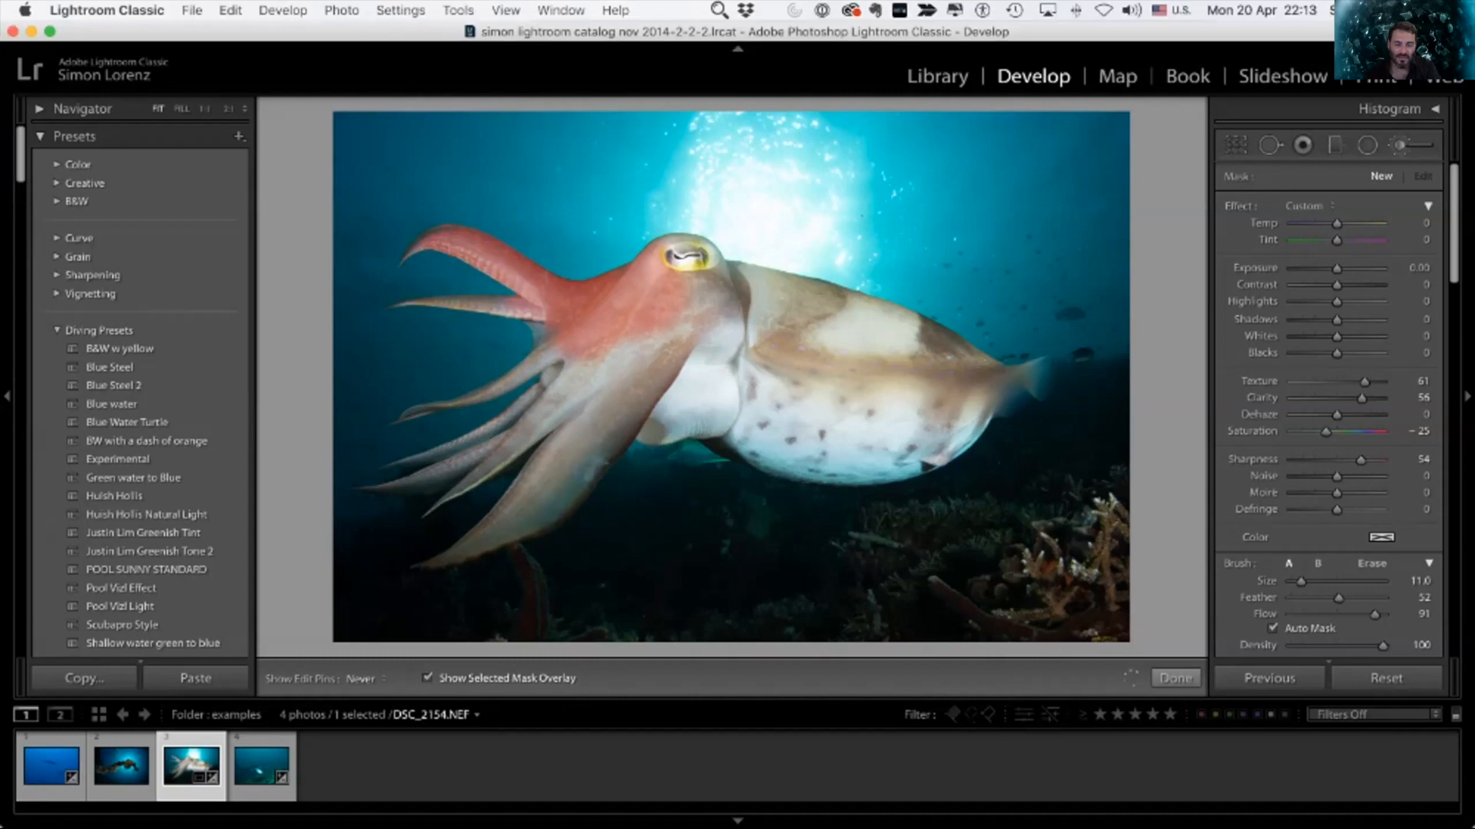
key("o")
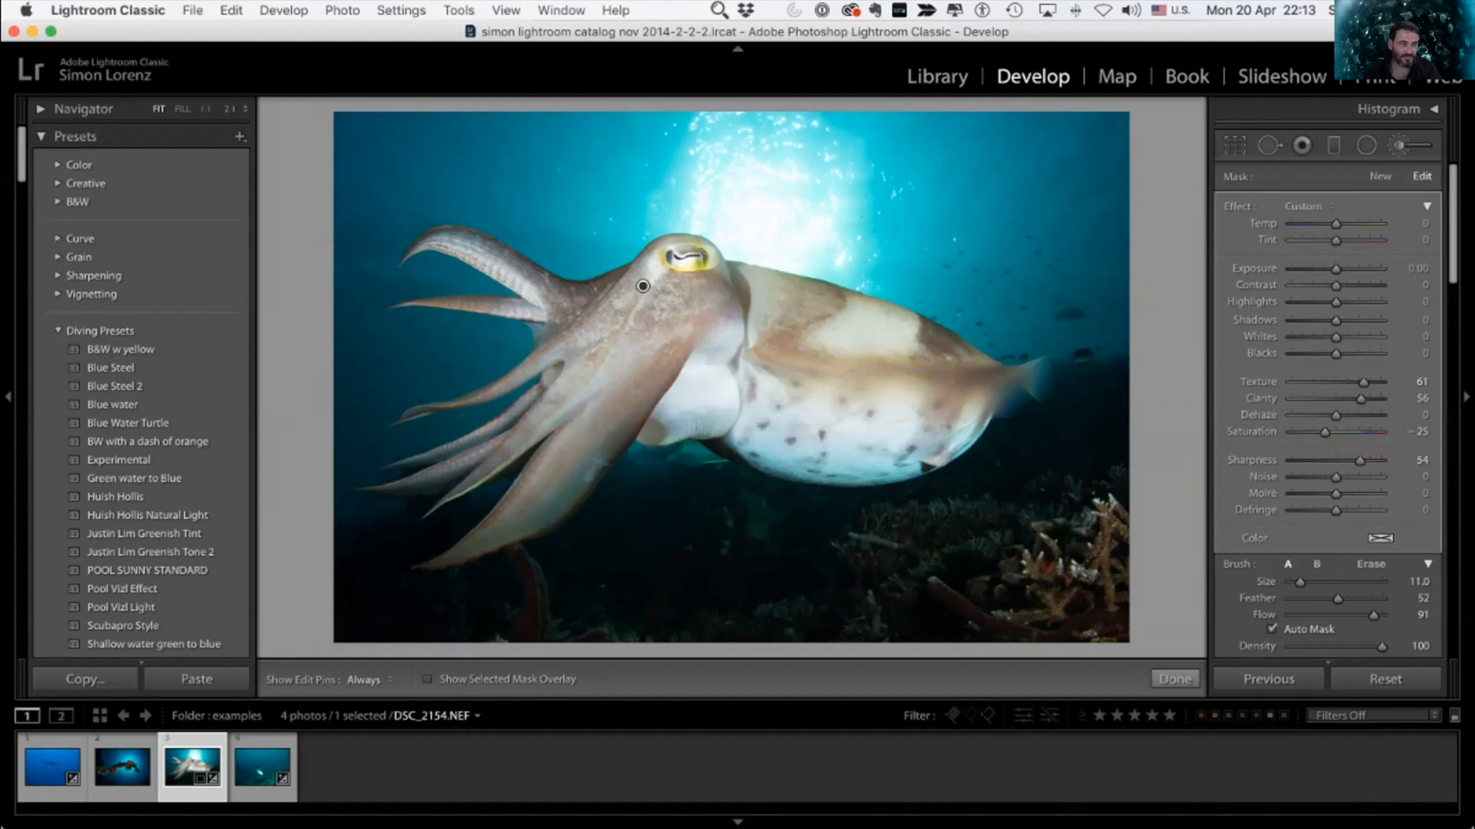
Step: Examine the brushed skin near the eye at 2:1, delete the brush adjustment for comparison, and undo the deletion
key("z")
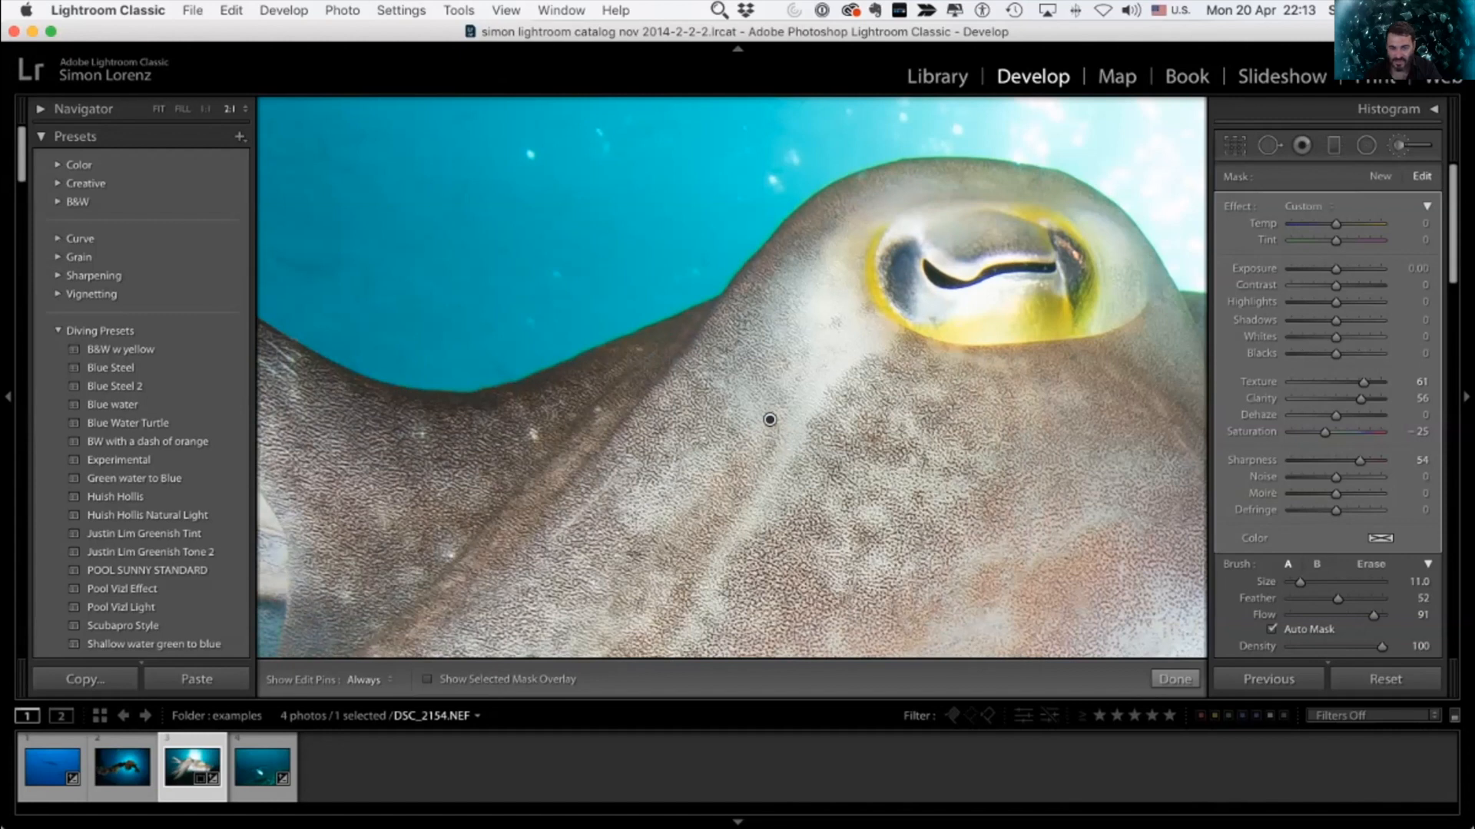
key("o")
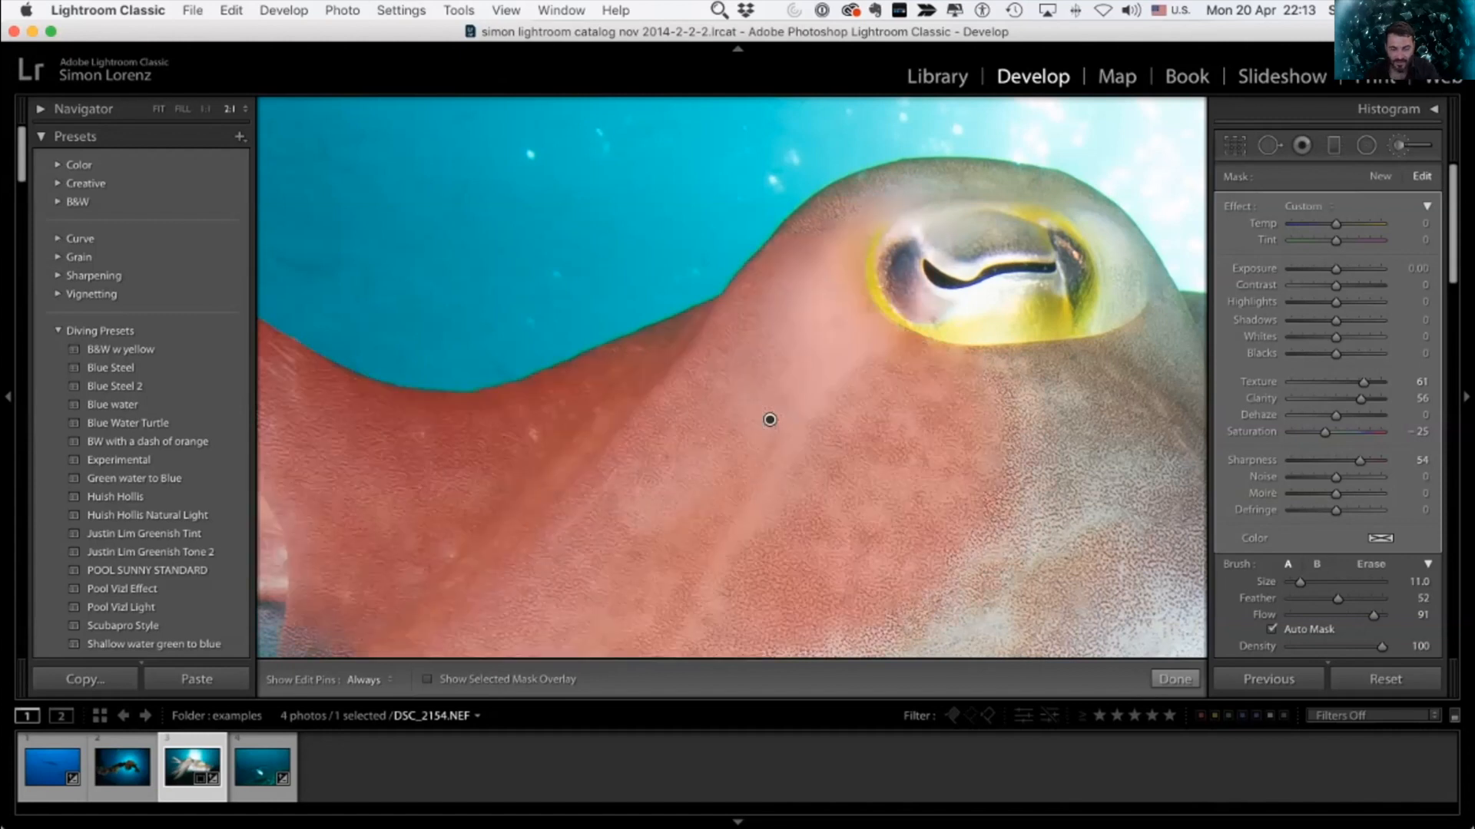
key("Delete")
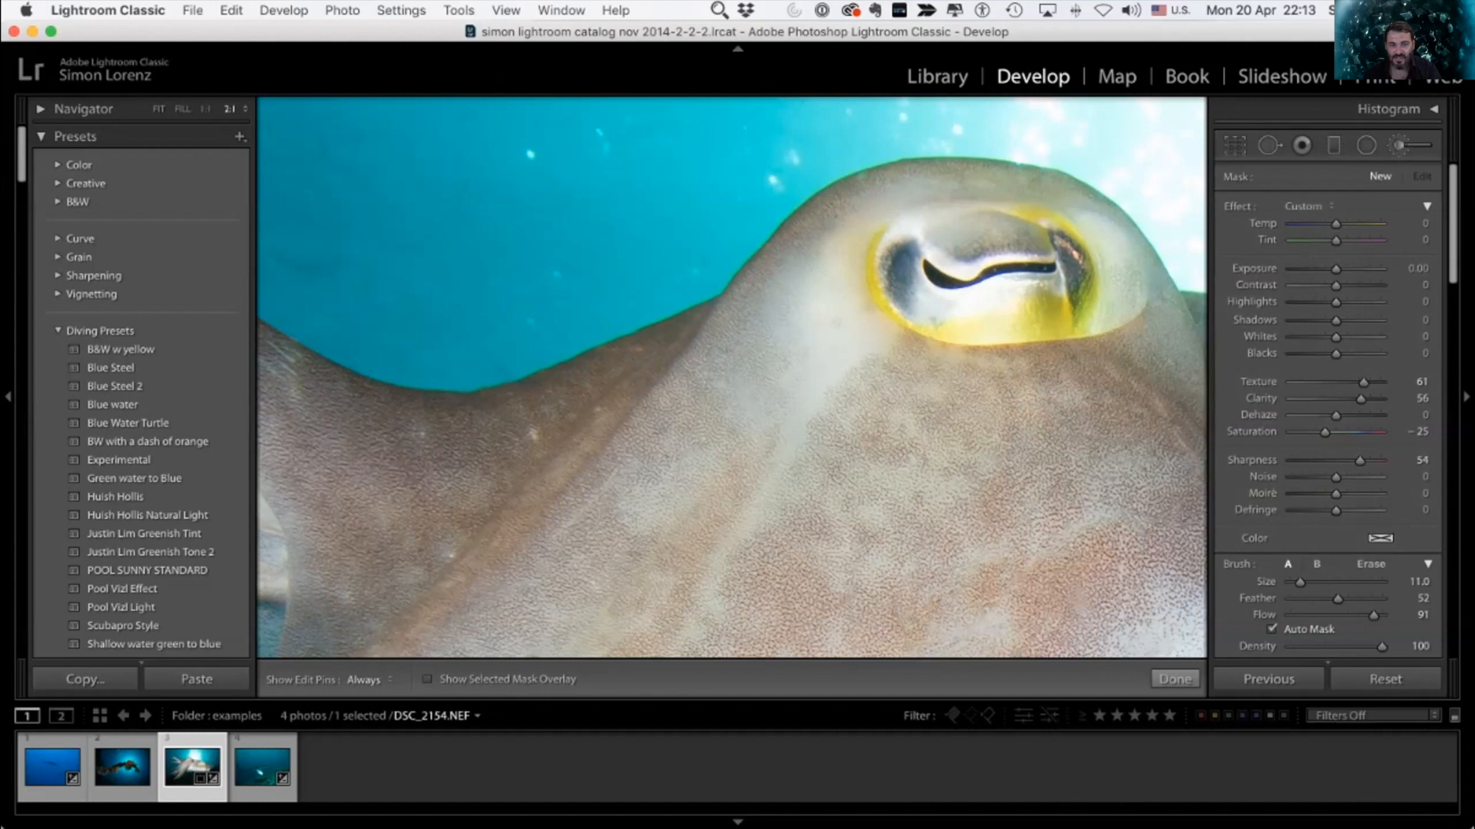
key("super+z")
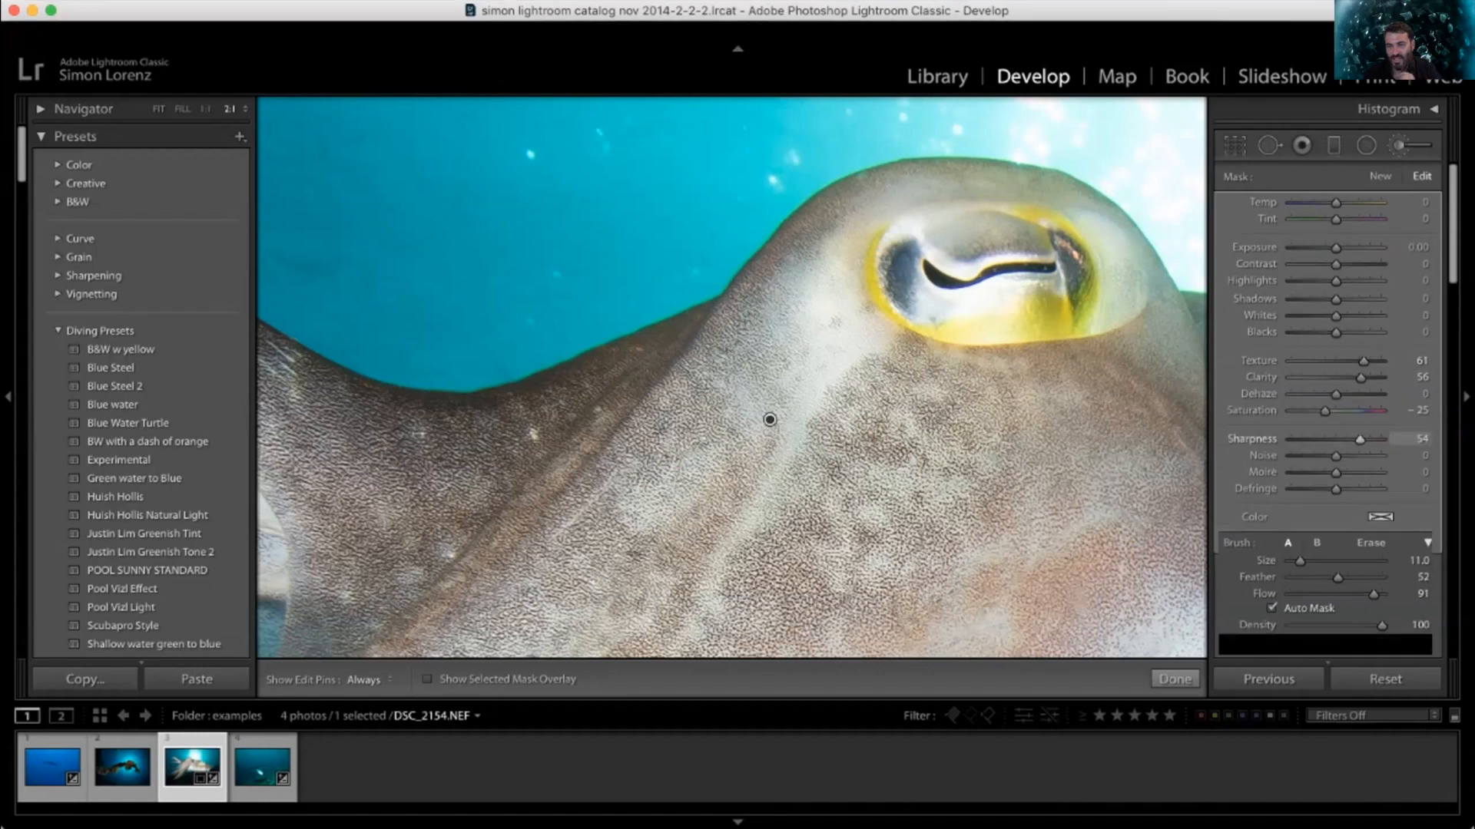
Step: Reset the brush mask's Texture to 0, set Clarity to 4, and raise Sharpness to 85
left_click_drag(1360, 460, 1335, 460)
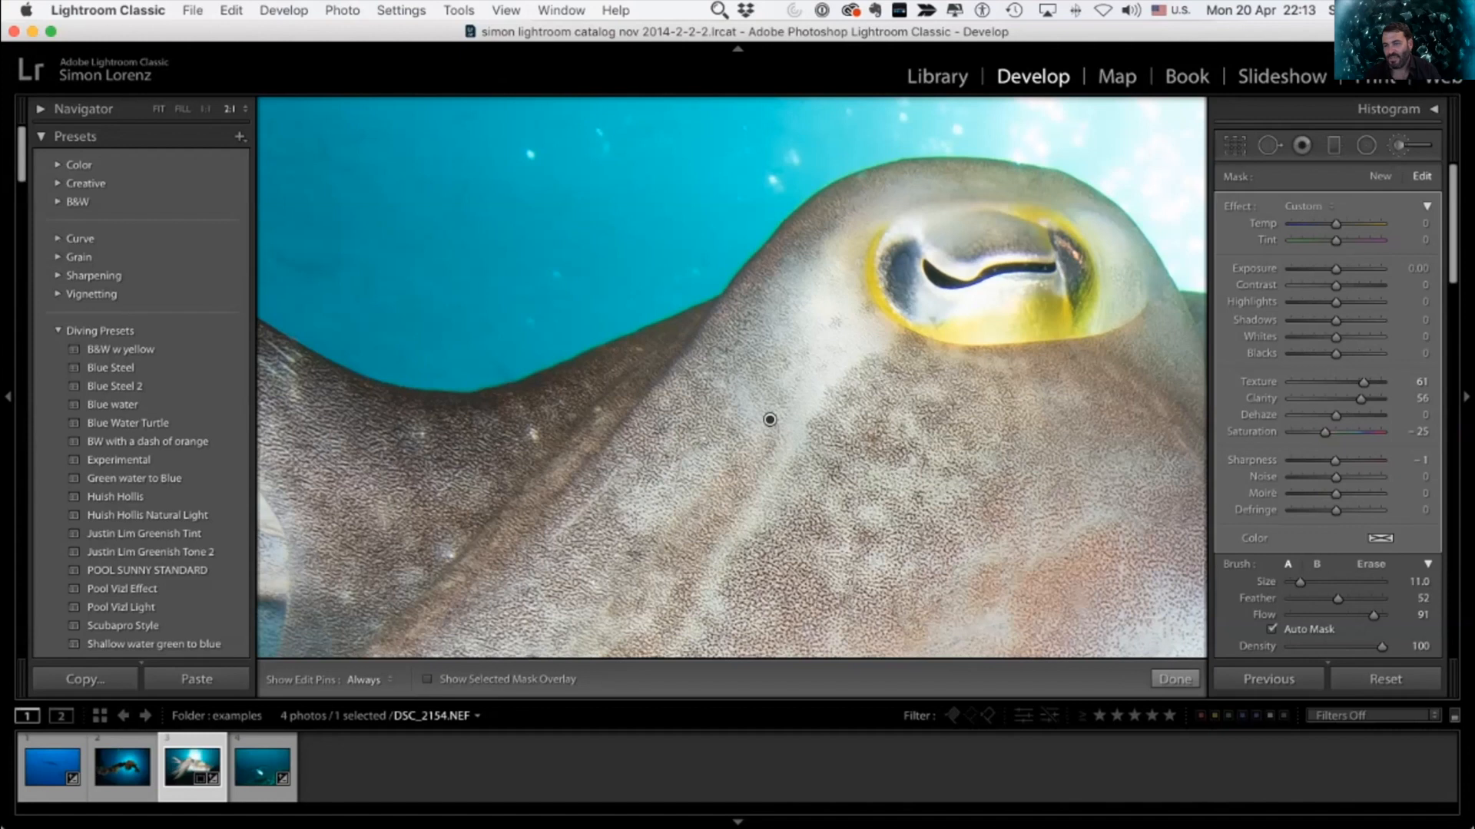
double_click(1258, 381)
left_click_drag(1360, 398, 1337, 398)
left_click_drag(1335, 460, 1374, 460)
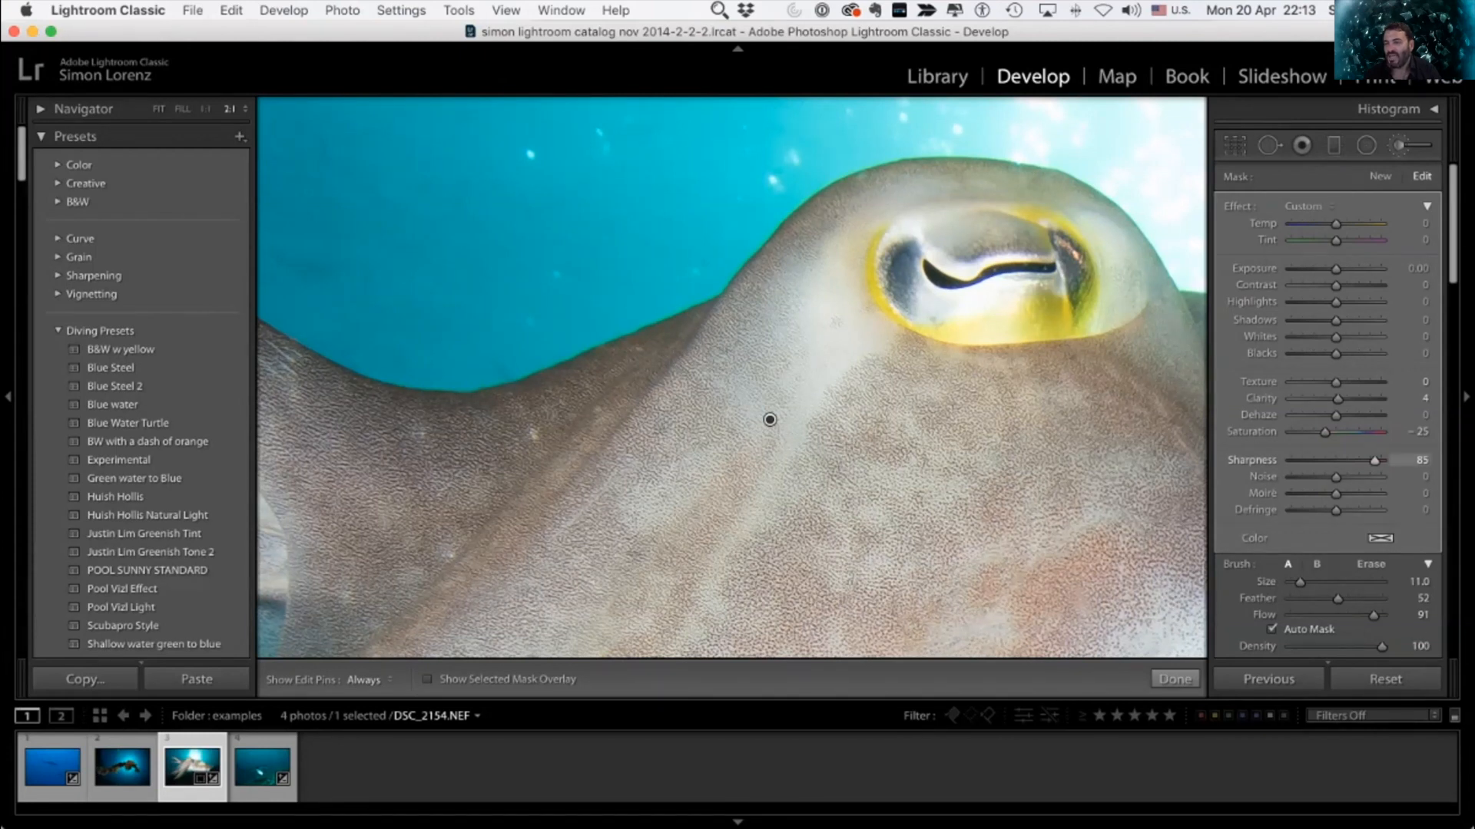
Step: Set the brush mask's Texture to 54, Clarity to 45 and Sharpness to 36, and preview the skin with the edit pin hidden
left_click_drag(1374, 460, 1337, 460)
mouse_move(1336, 382)
left_mouse_down()
mouse_move(1361, 382)
mouse_move(1358, 398)
left_mouse_up()
left_click_drag(1337, 460, 1353, 461)
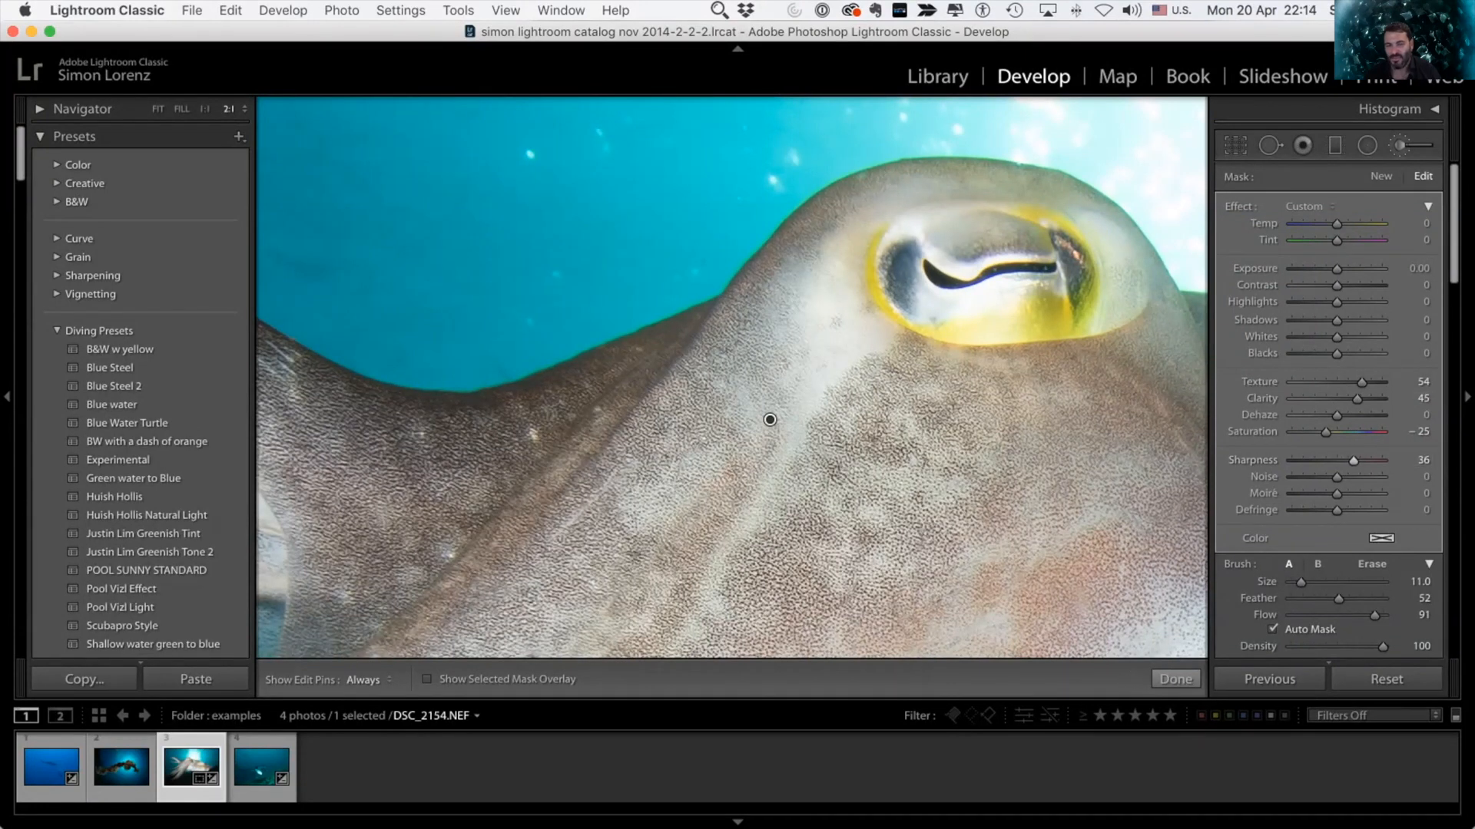
key("h")
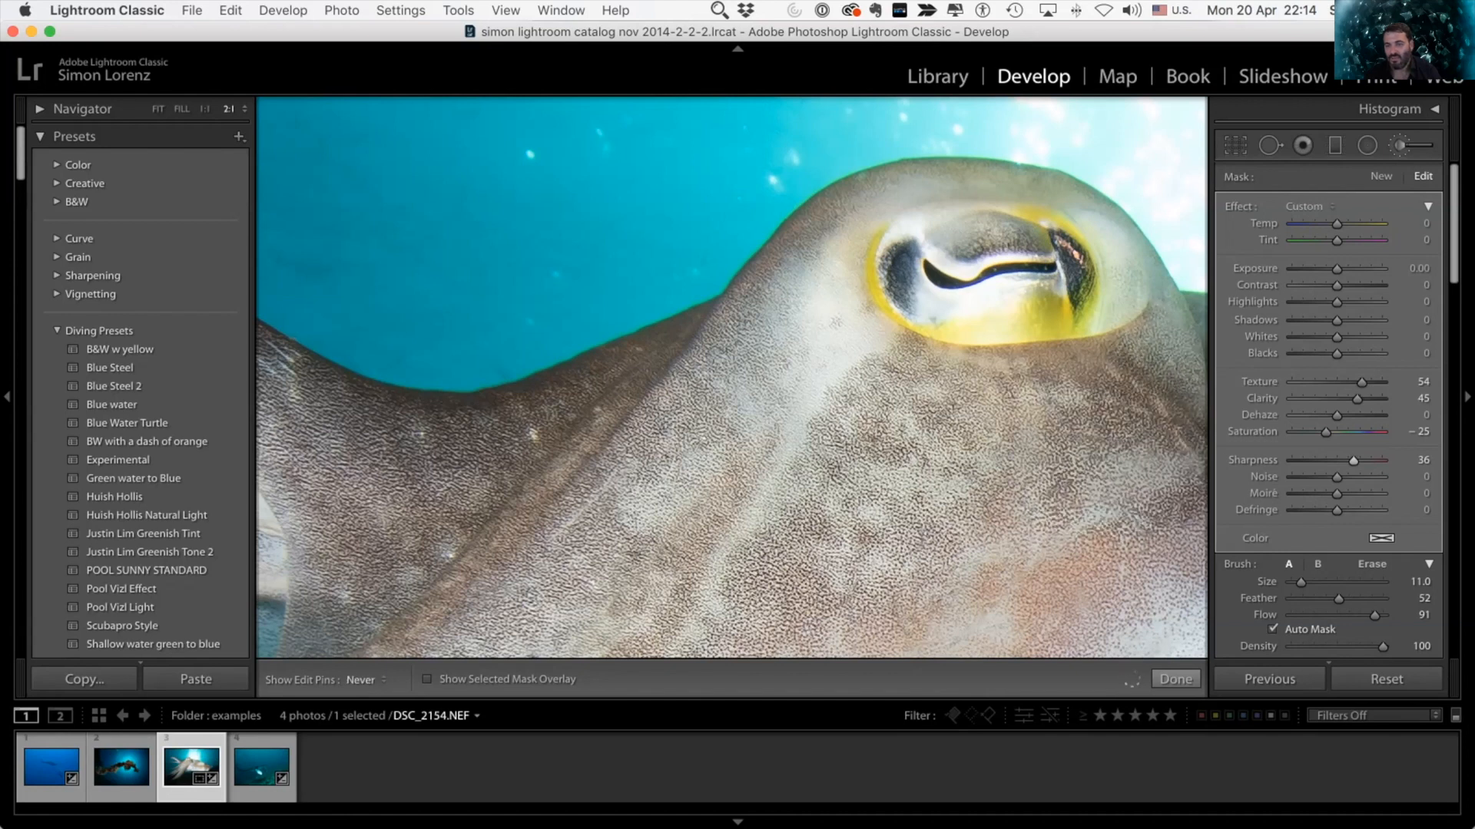
key("h")
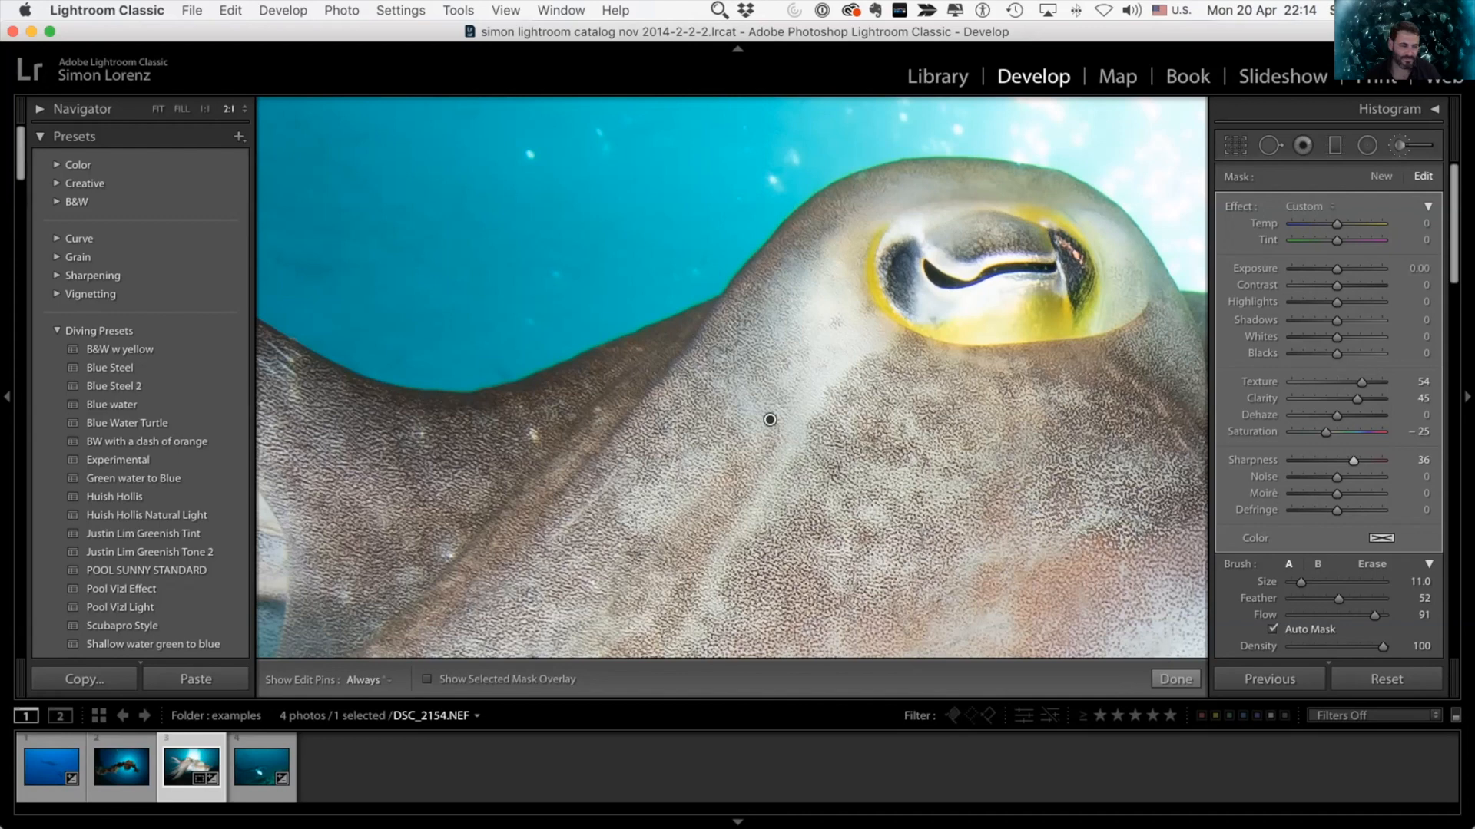
Step: Switch to the PowerPoint slideshow and advance to the slide listing the watermark creation steps
key("super+Tab")
key("super+Tab")
key("super+Tab")
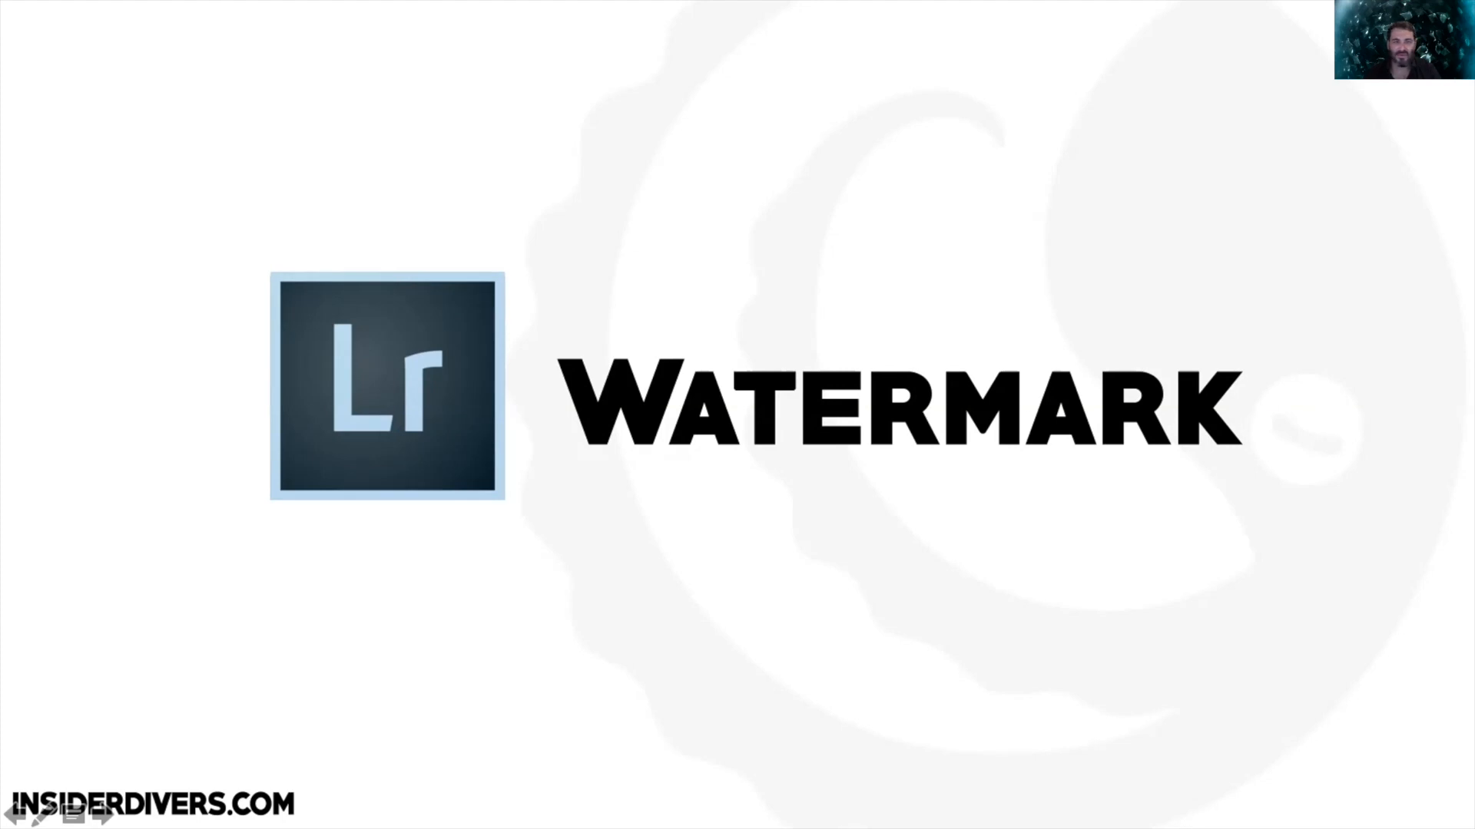
key("Right")
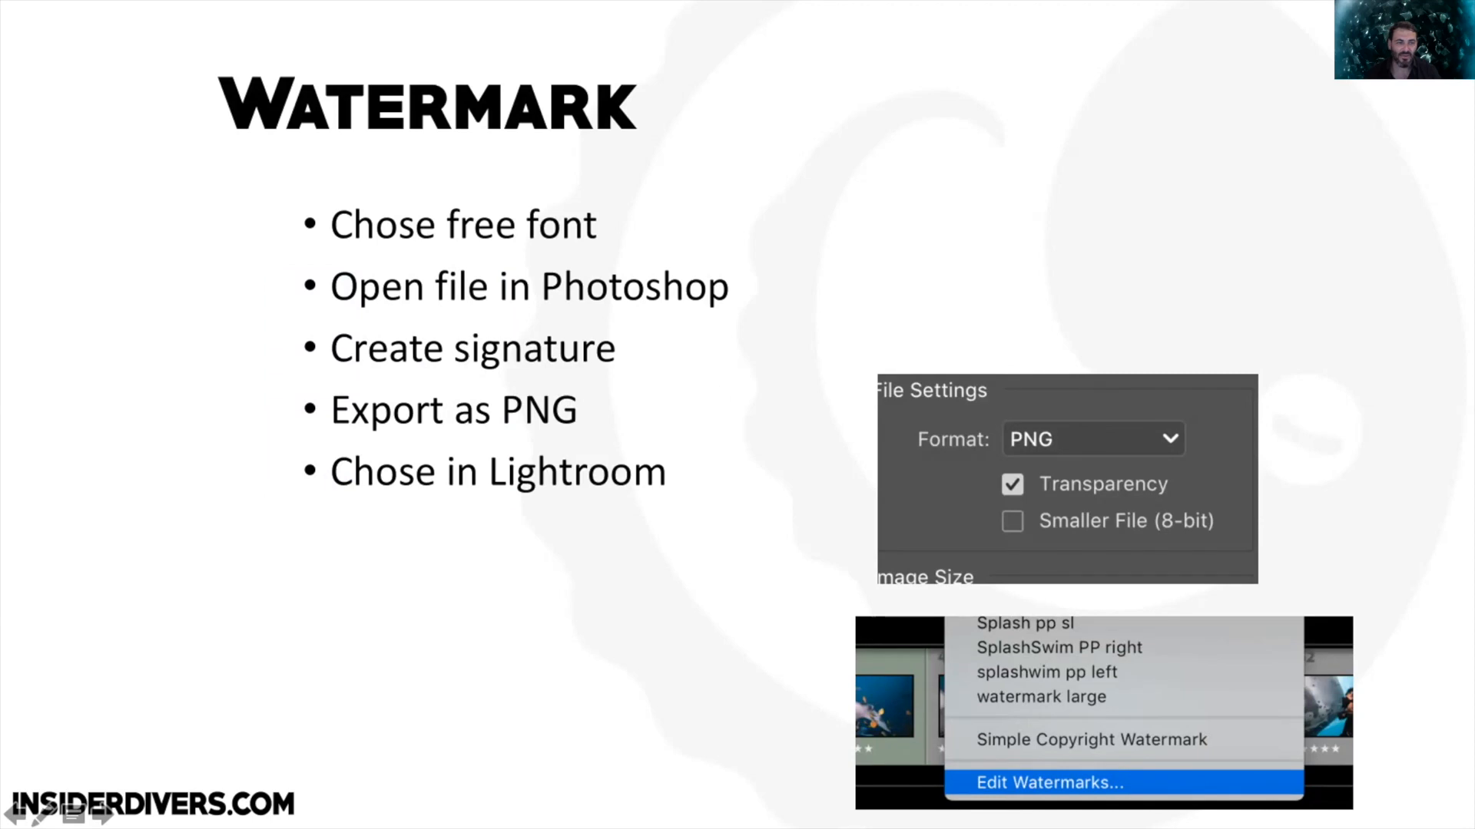
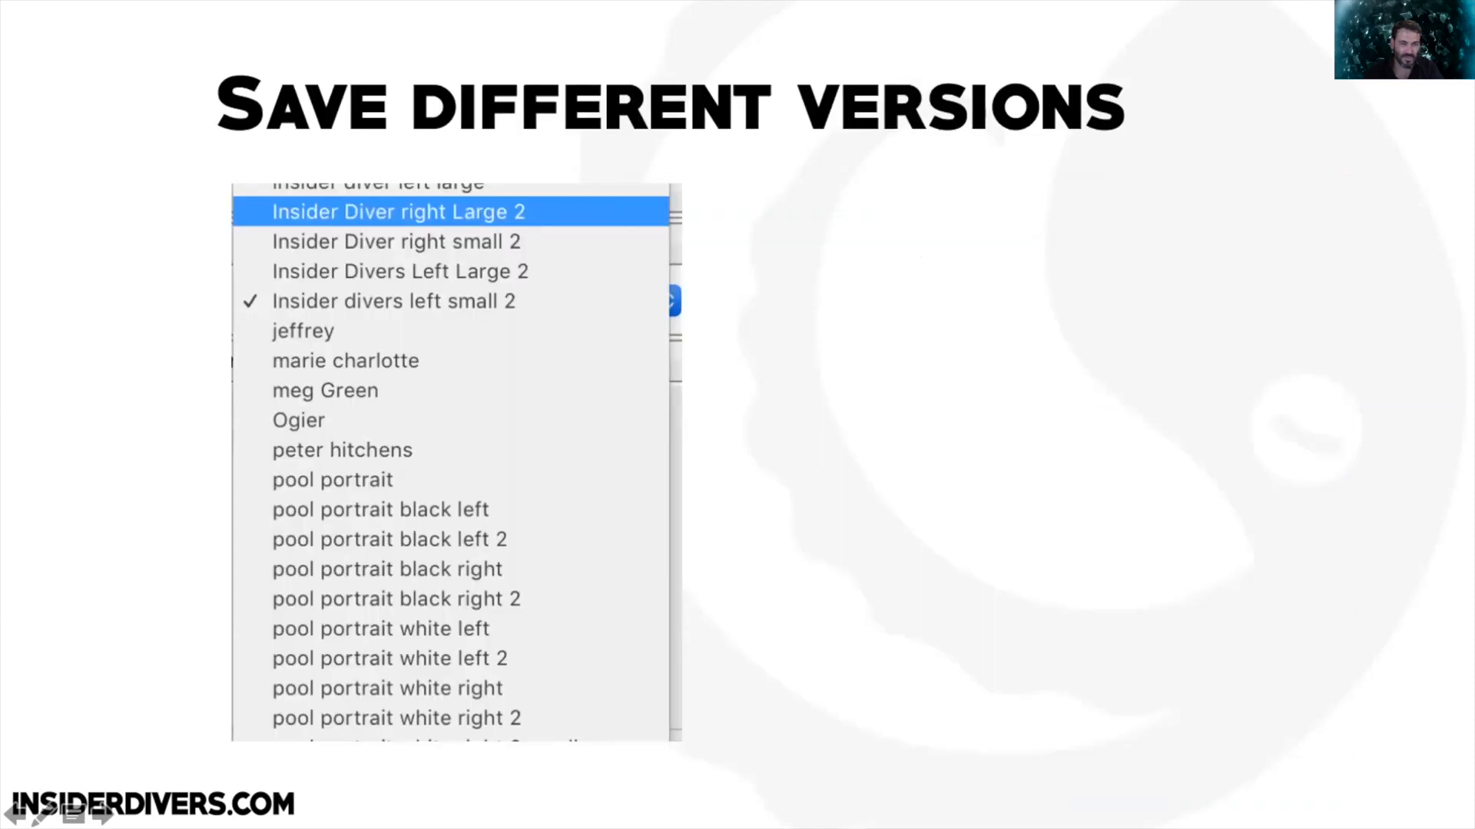
key("super+Tab")
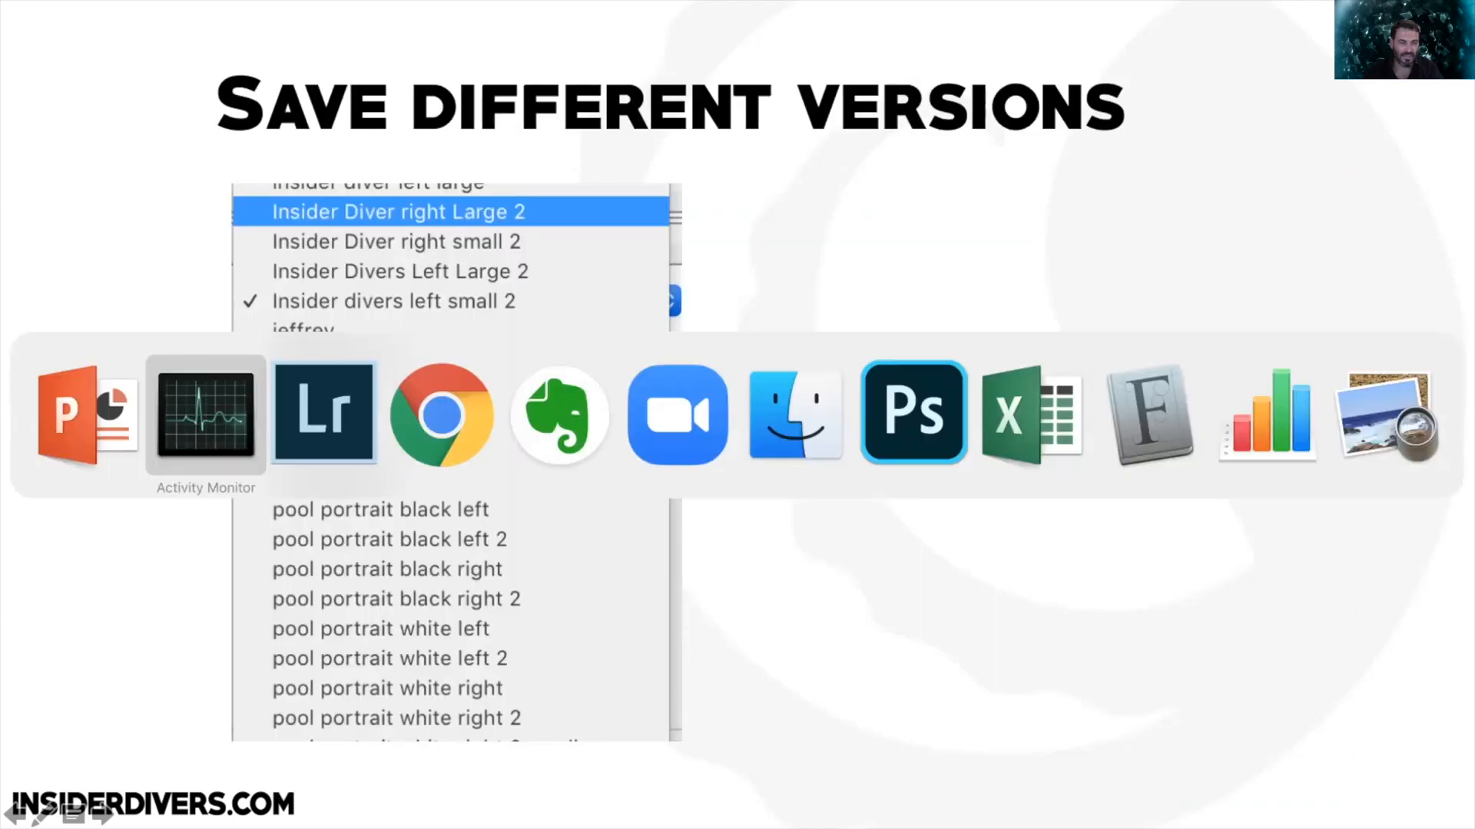
key("super+Tab")
key("super+Tab")
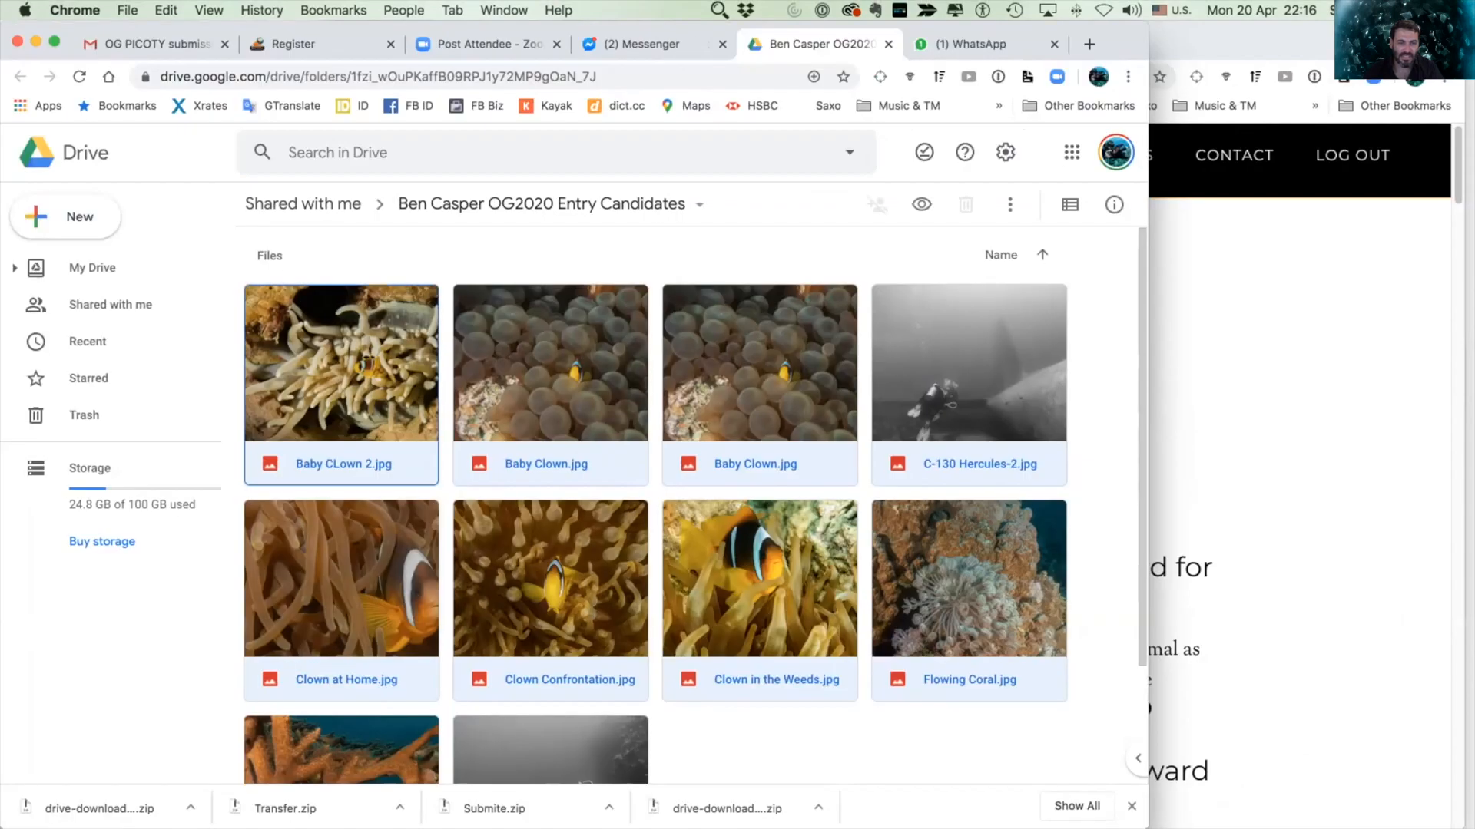
key("super+Tab")
key("super+Tab")
key("super+Tab")
key("super+Tab")
key("super+Tab")
key("super+Tab")
key("super+Tab")
key("super+Tab")
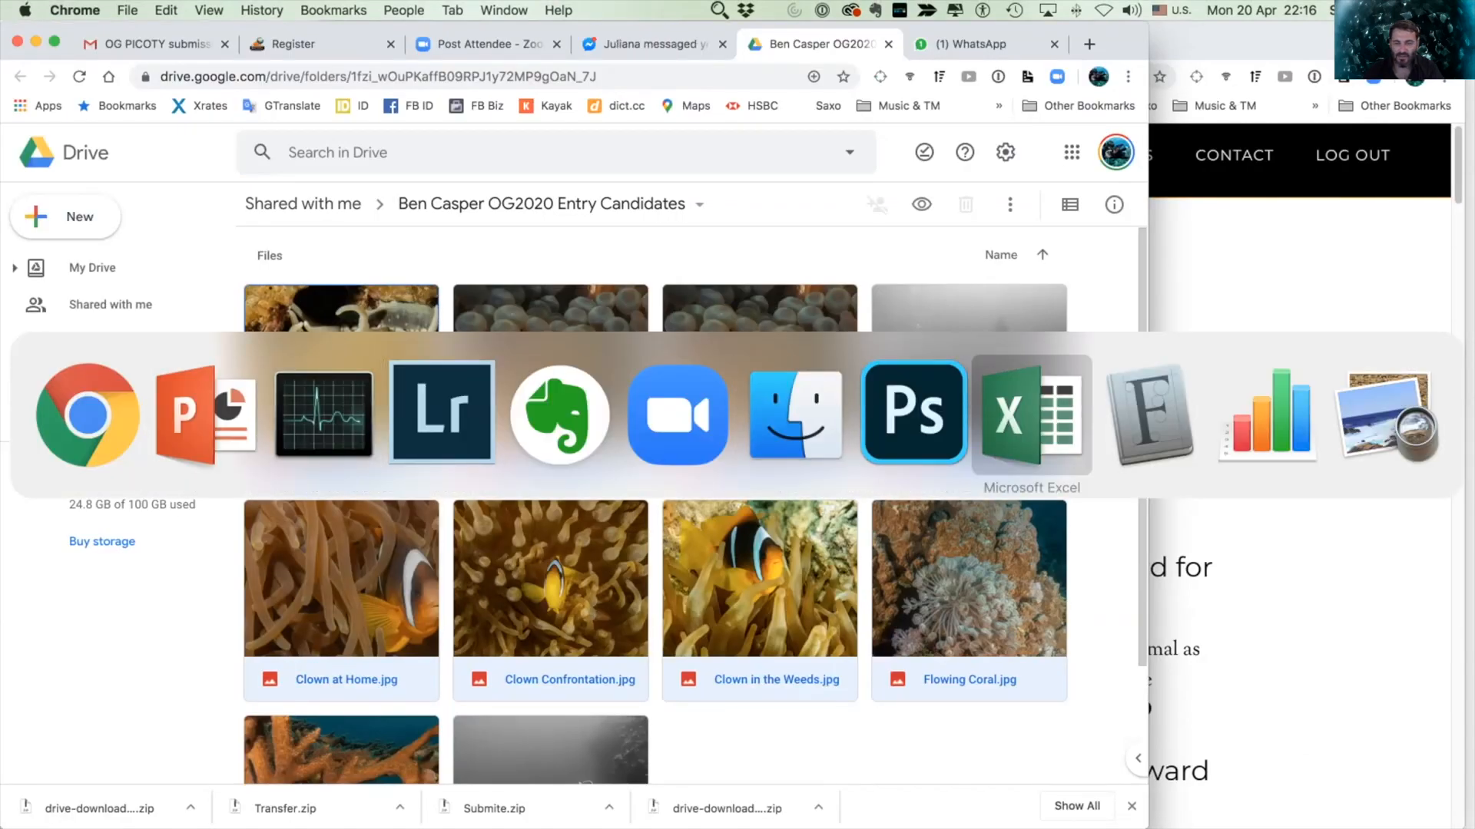
key("super+Tab")
key("super+Tab")
key("super+Tab")
key("super+Tab")
key("super+Tab")
key("super+Tab")
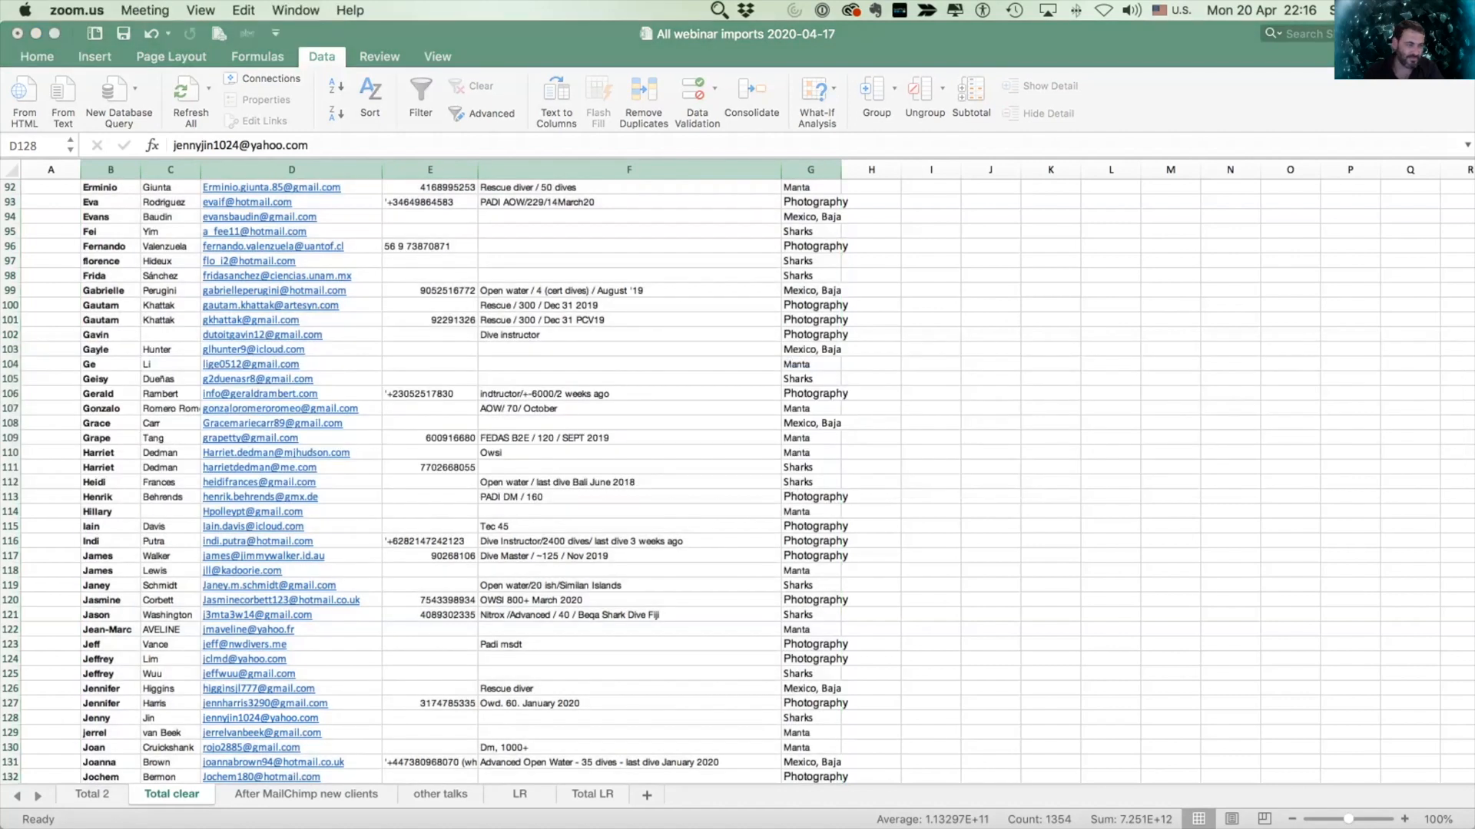
left_click(19, 320)
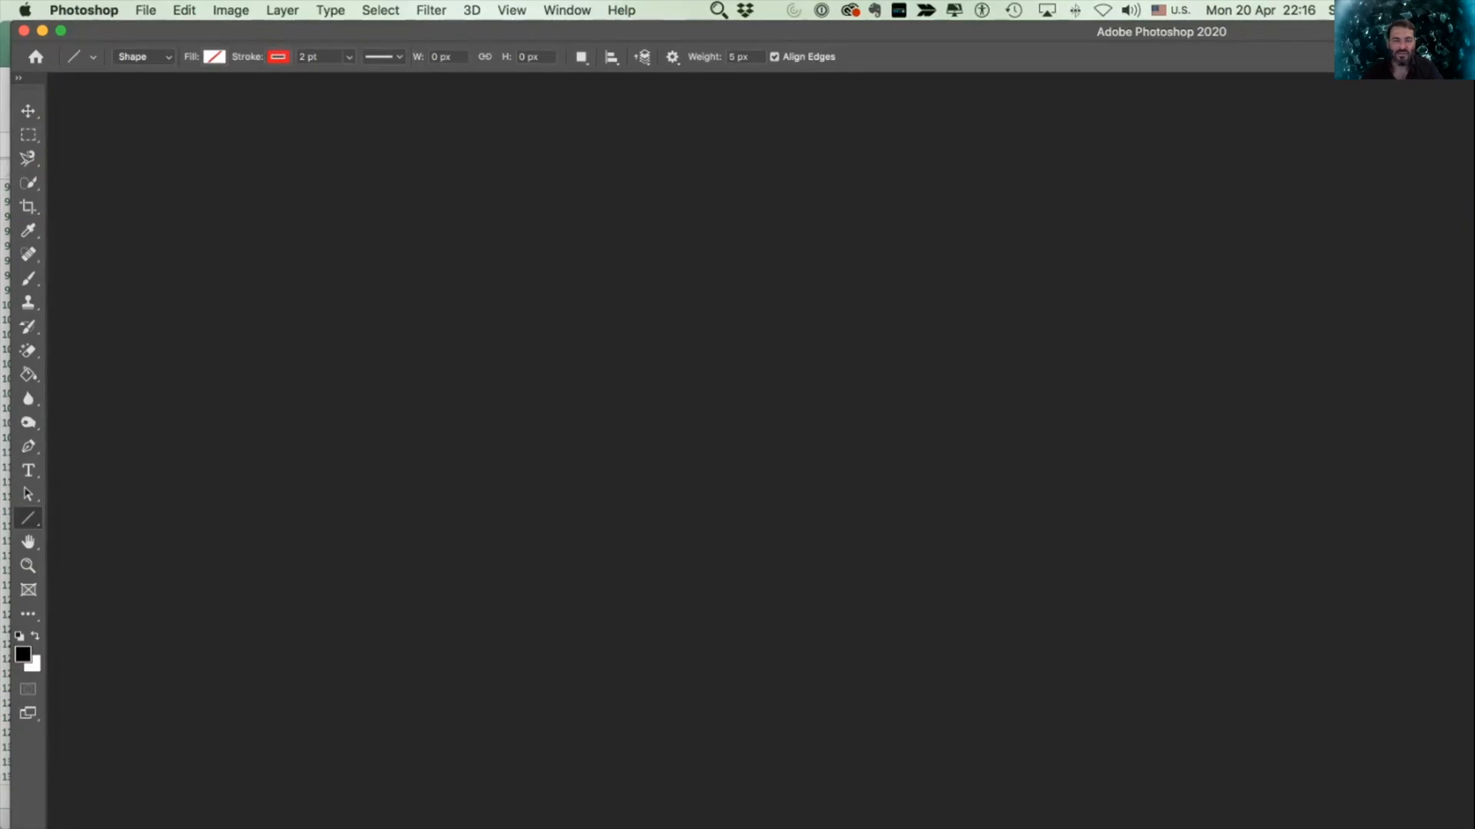
Step: Switch to Chrome and search the web for "free font signature"
key("super+Tab")
key("super+Tab")
key("super+Tab")
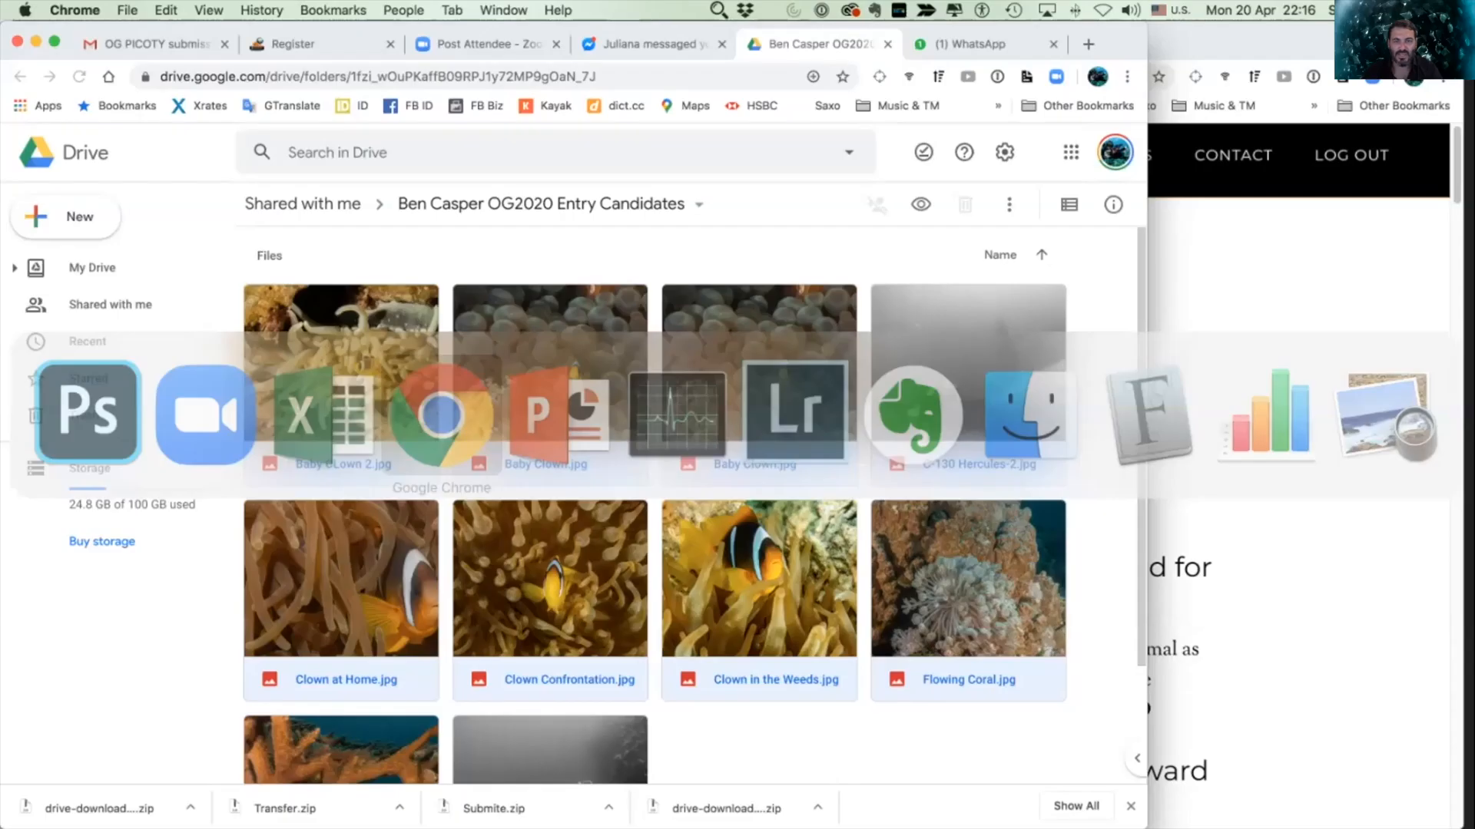
key("super+l")
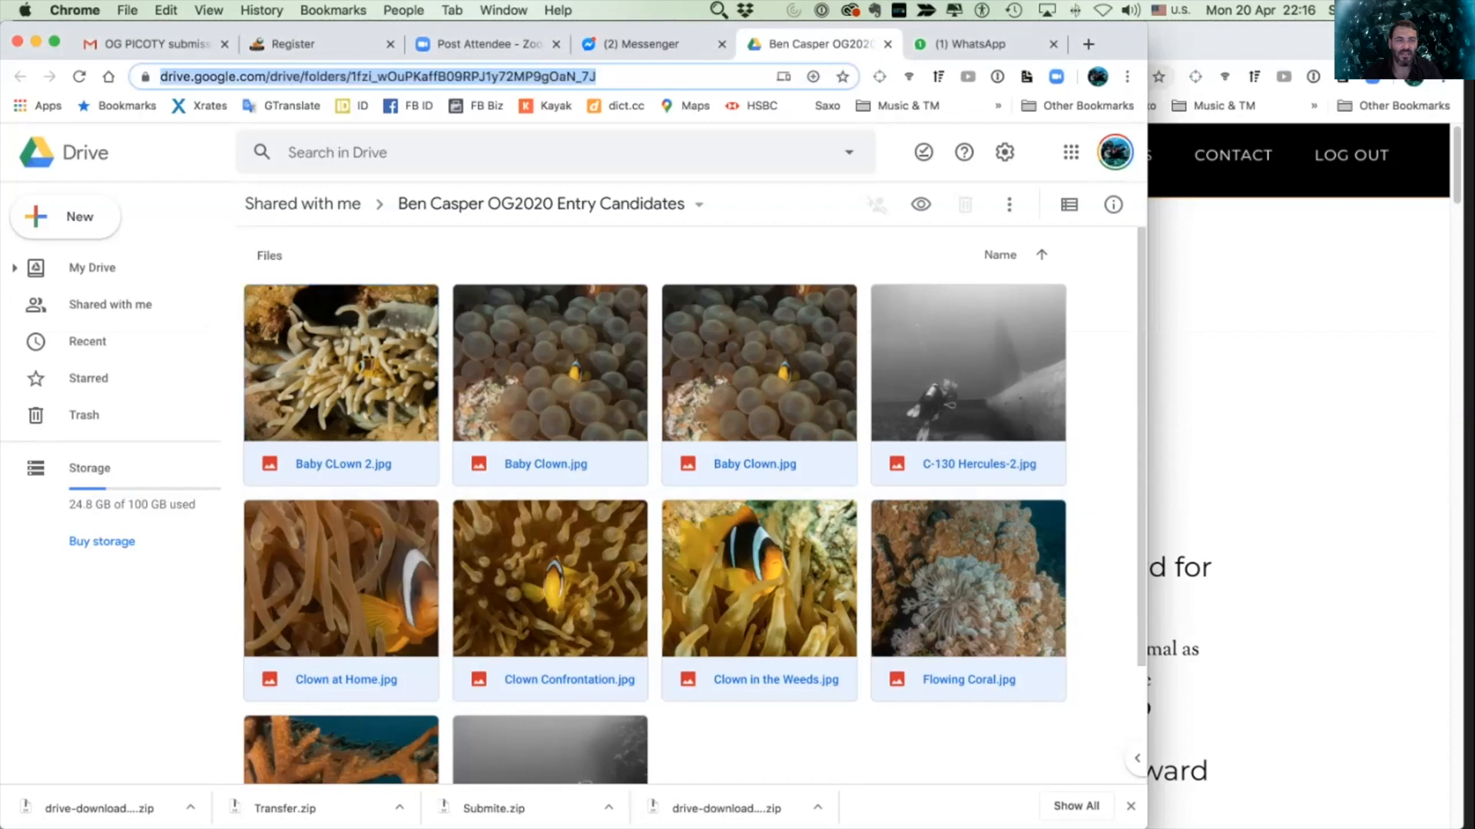
type("free ")
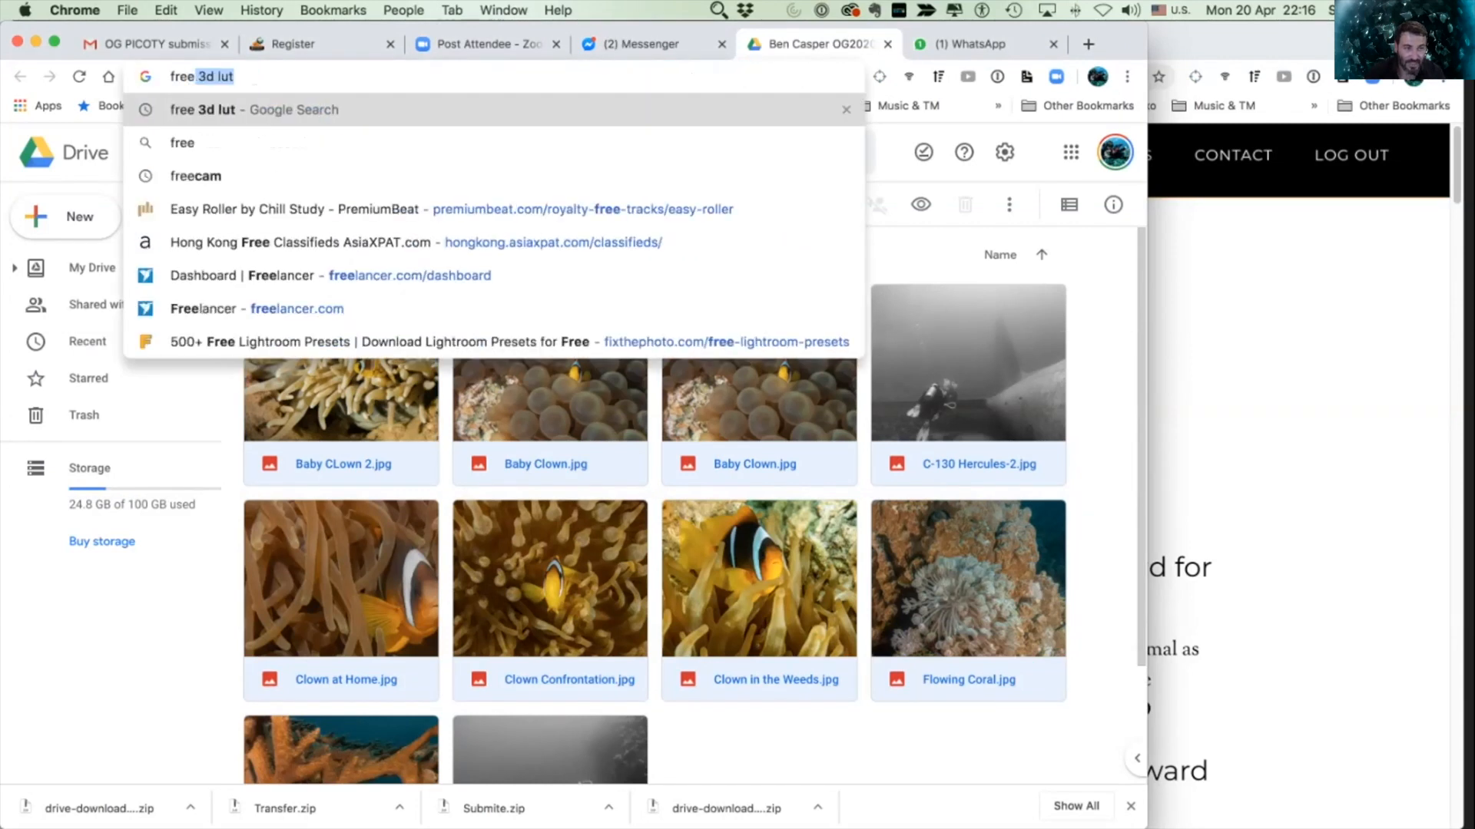
type("font sign")
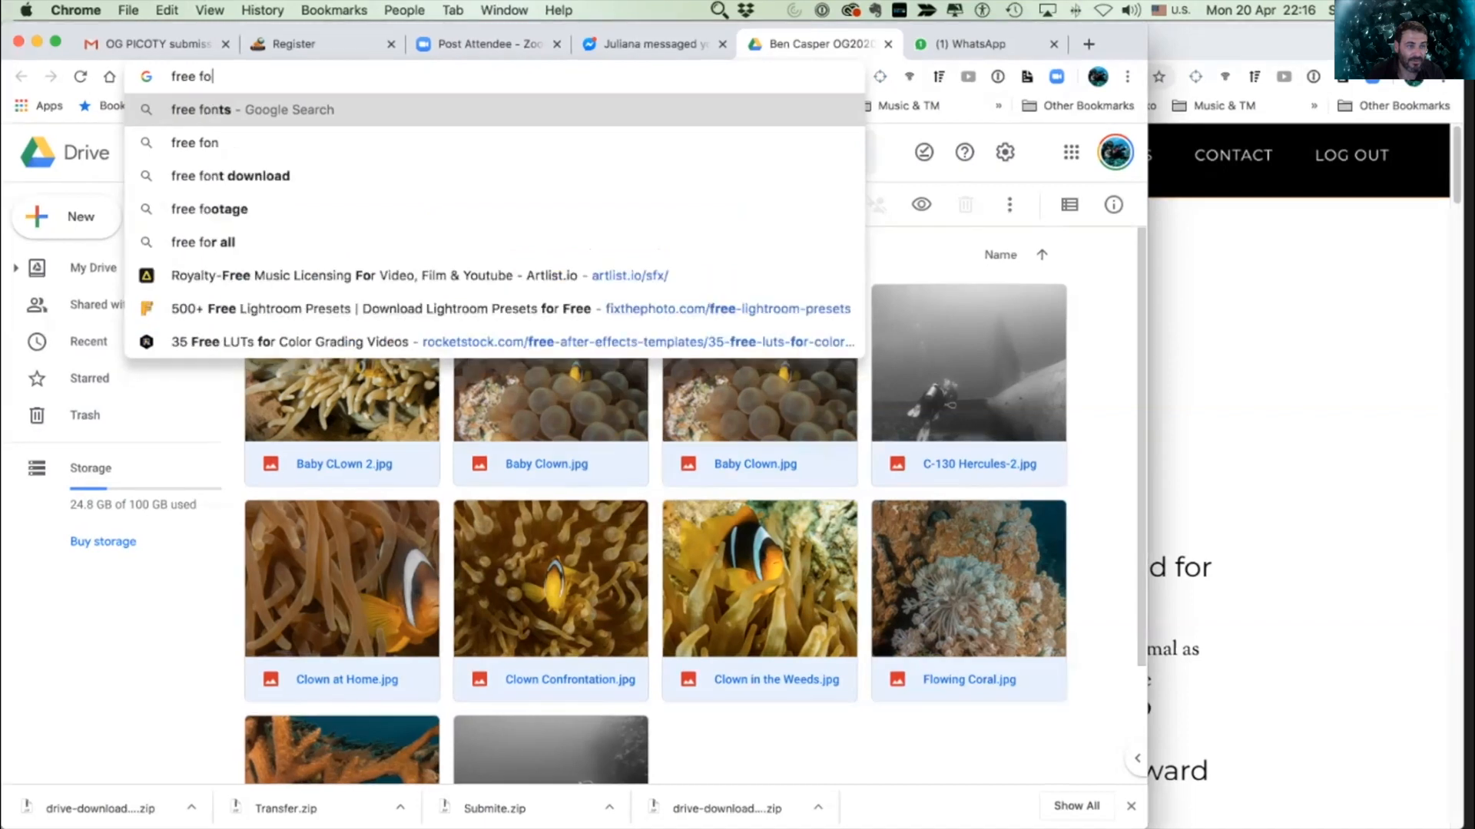
key("Return")
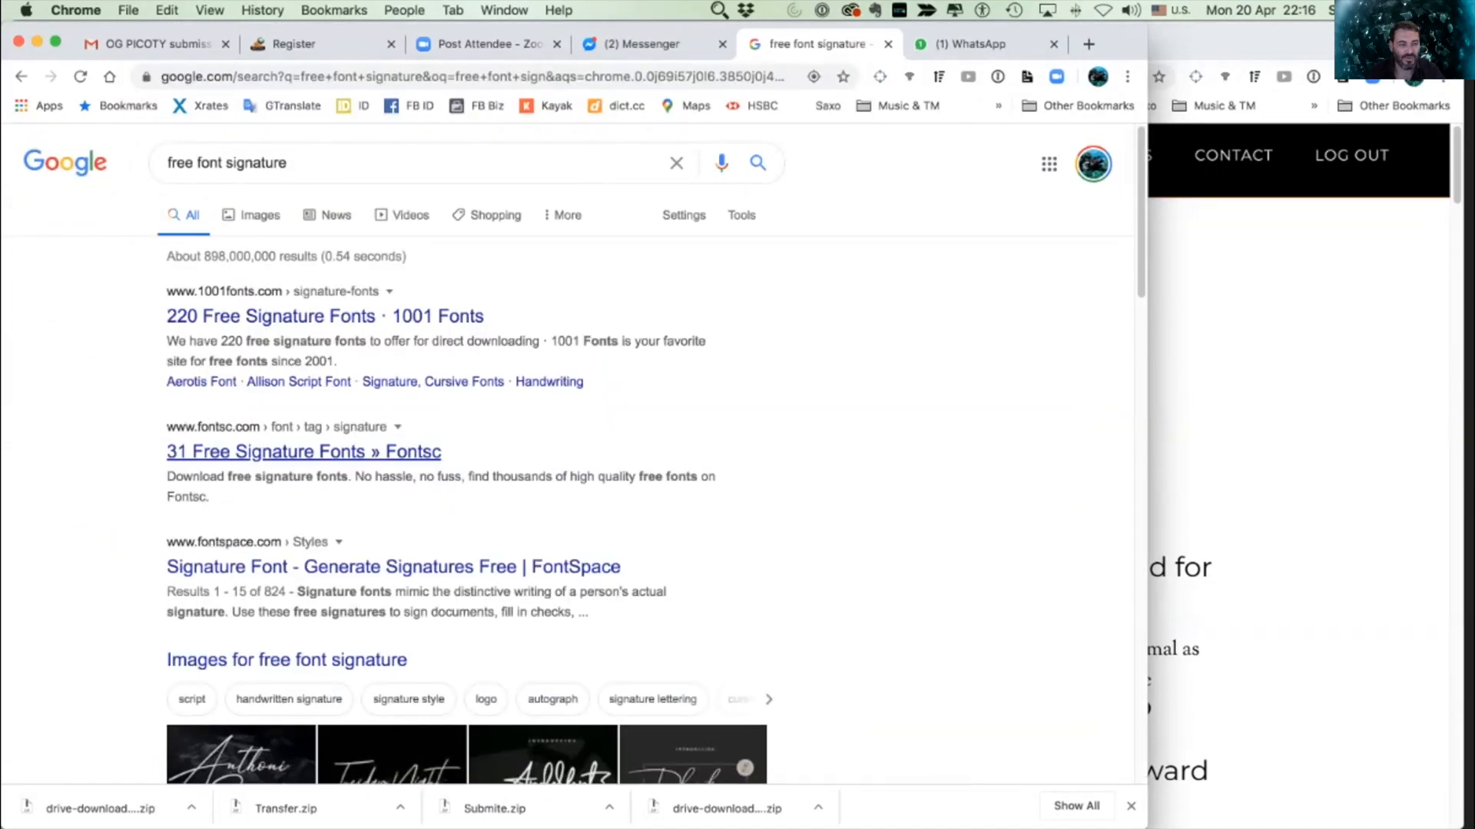
Step: Open FontSpace's Signature Font page from the search results and start downloading the Autography font
scroll(307, 442, "down", 3)
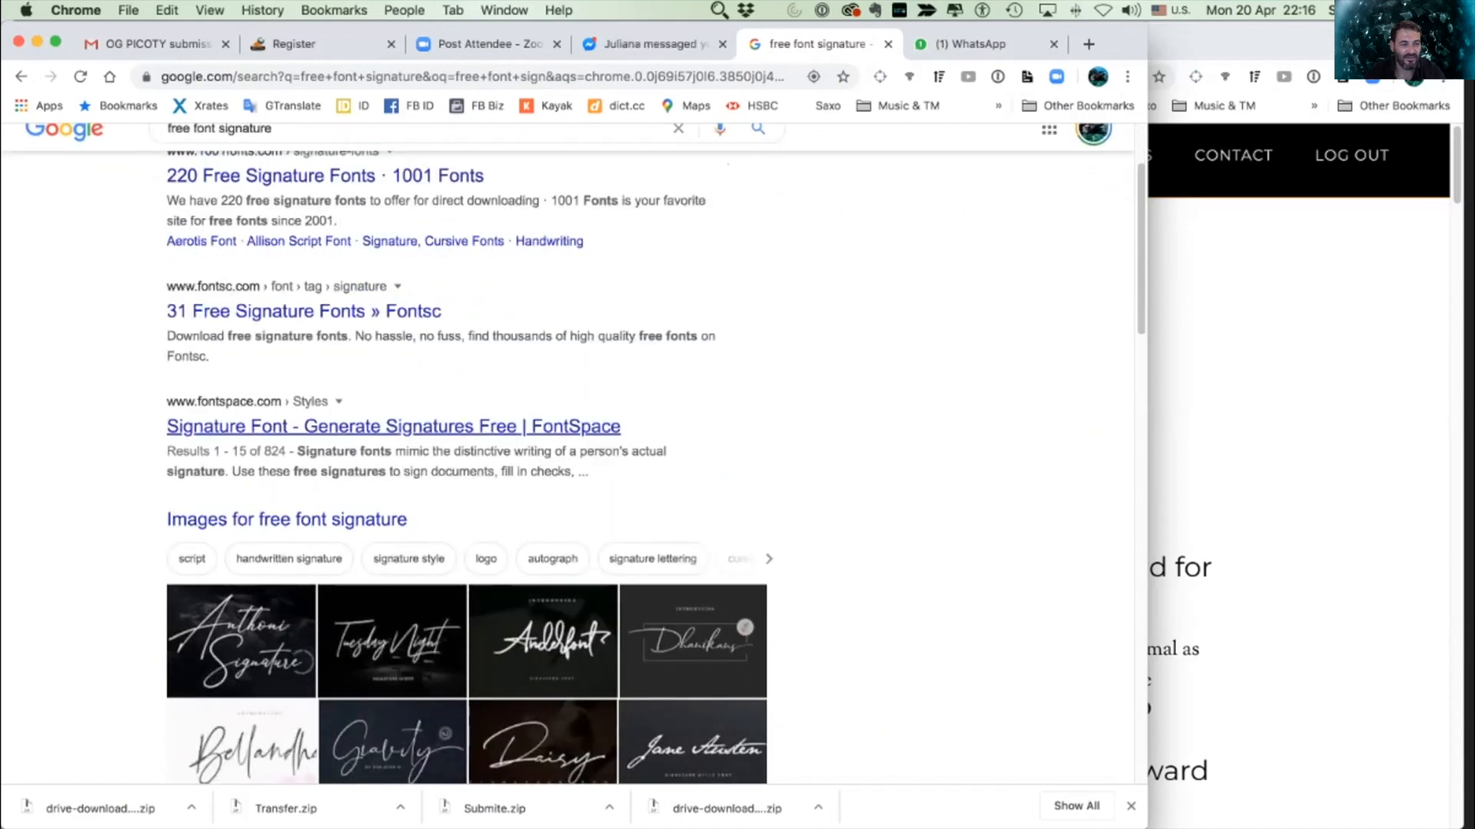
left_click(392, 426)
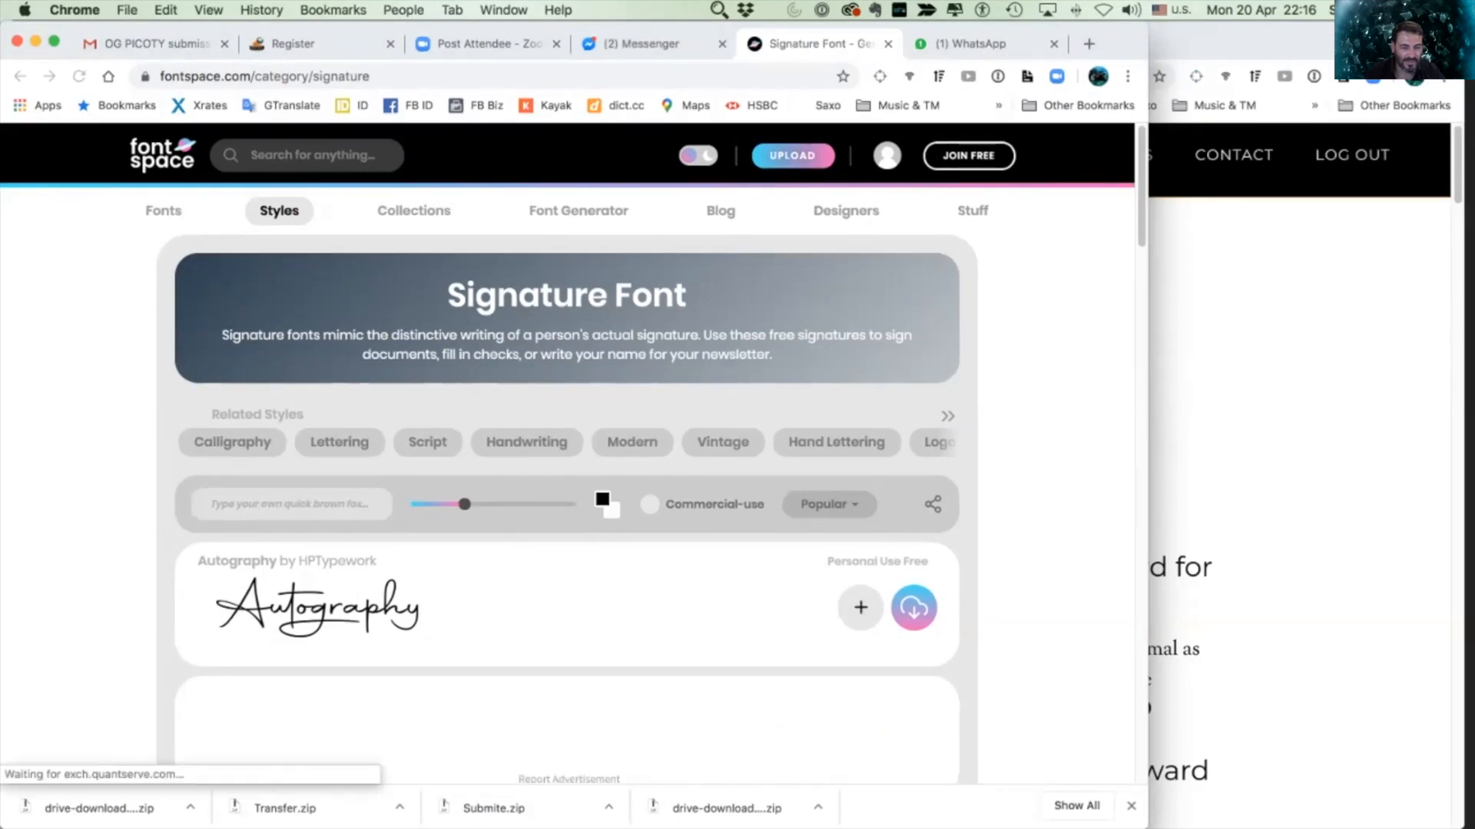
scroll(566, 484, "down", 5)
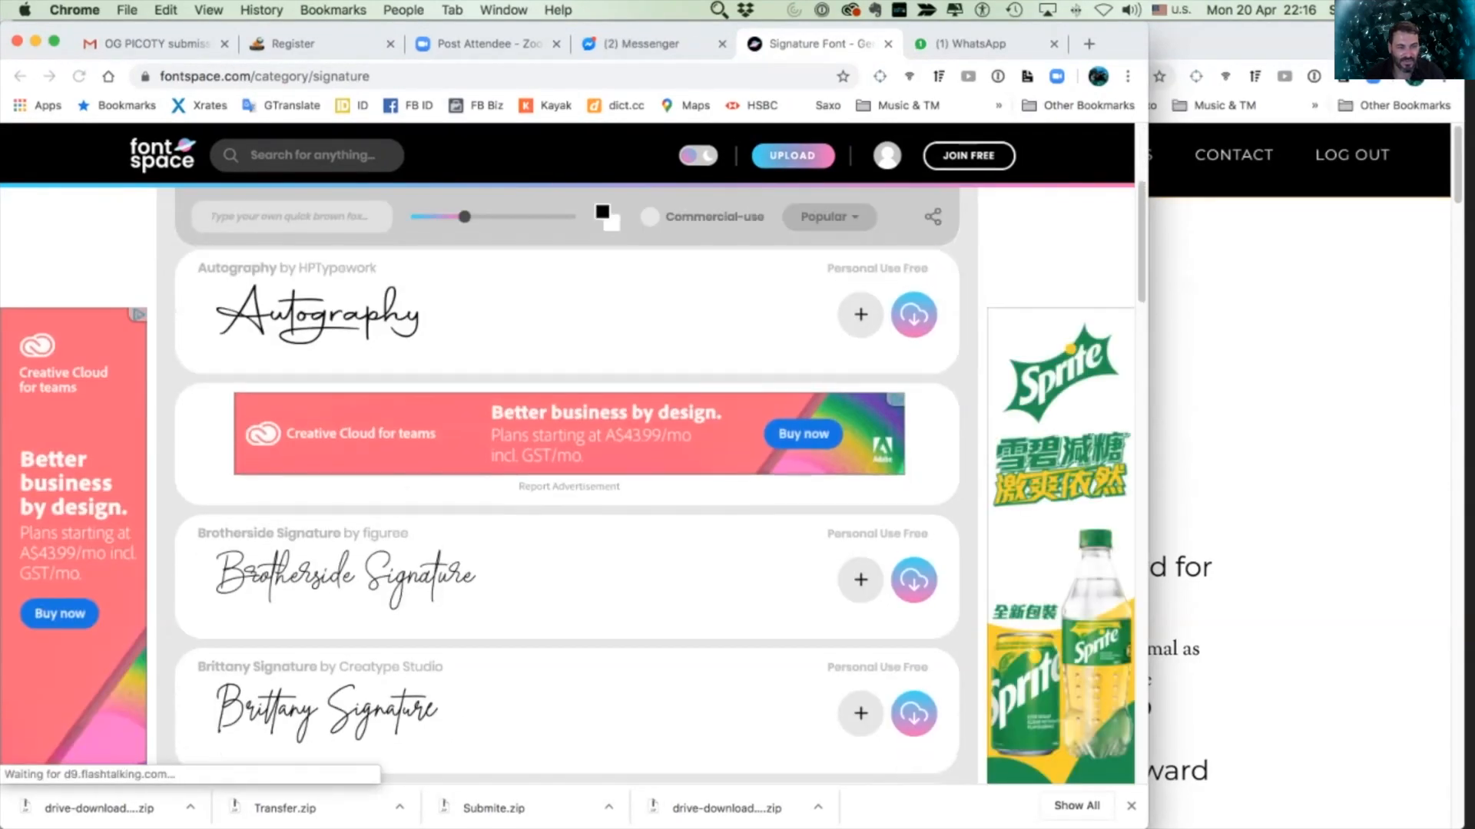
left_click(912, 365)
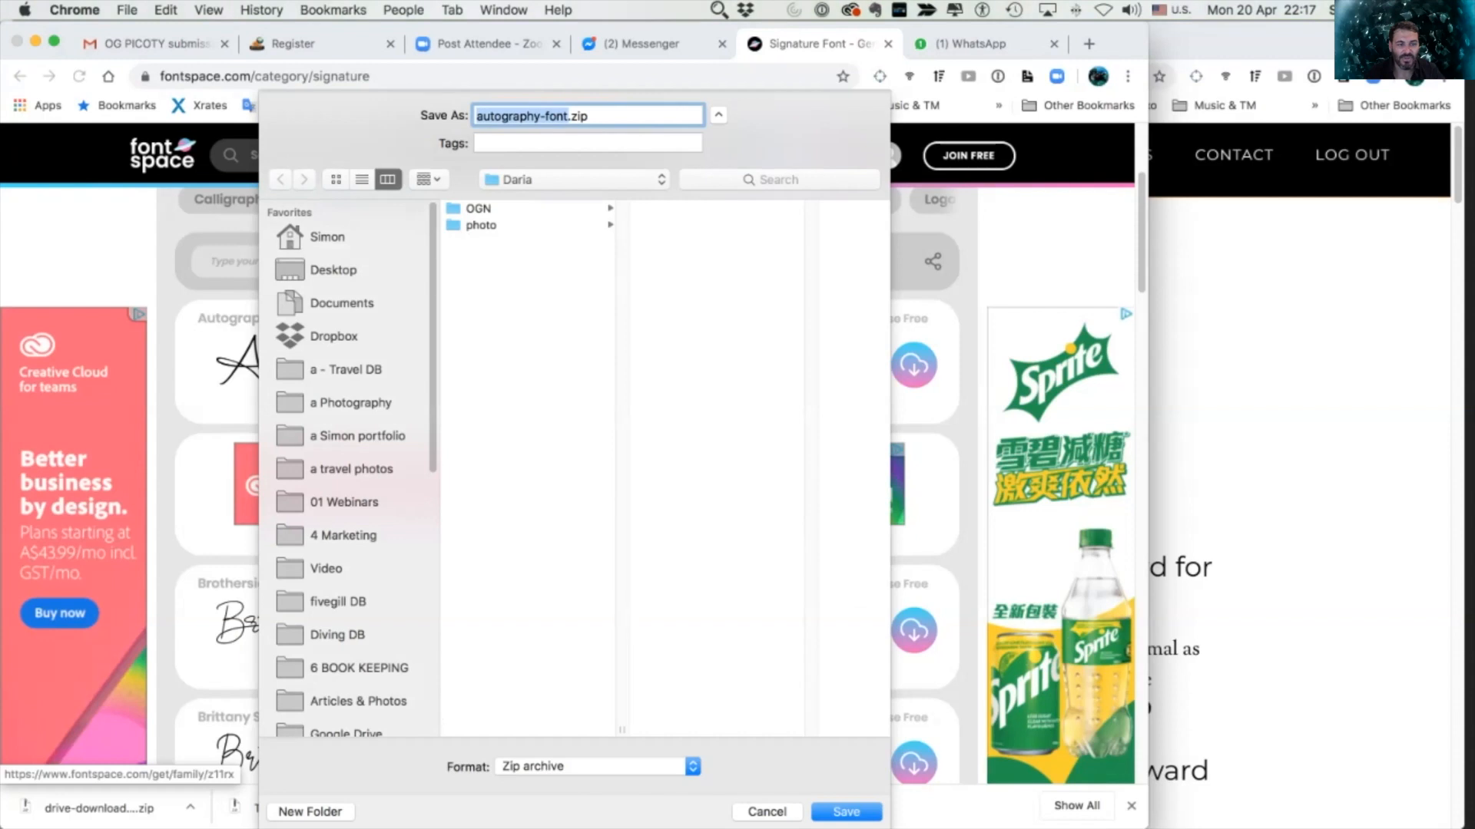
Step: Save autography-font.zip in the fonts folder inside Documents > Adobe
left_click(341, 302)
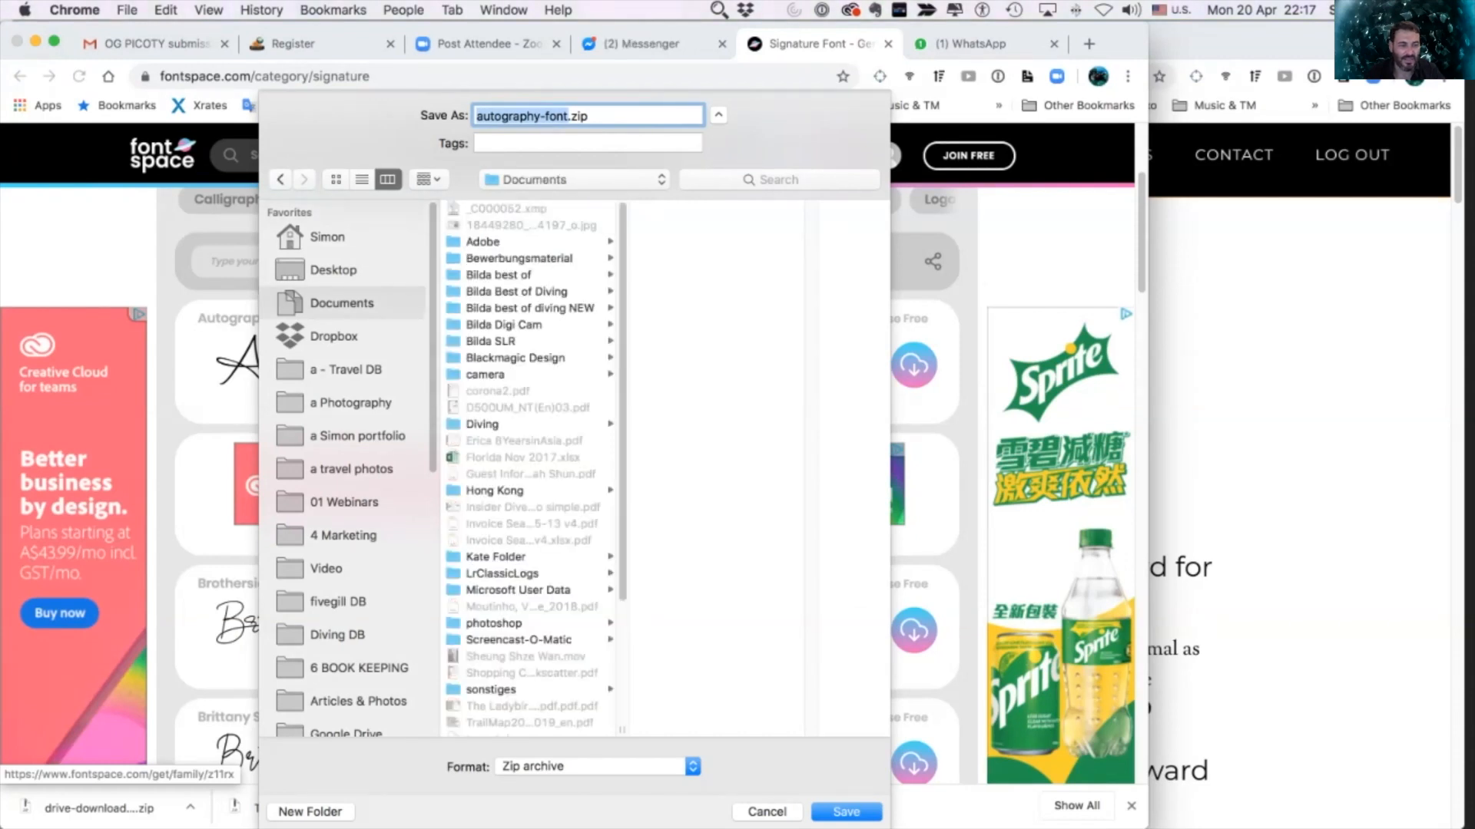
scroll(345, 460, "down", 8)
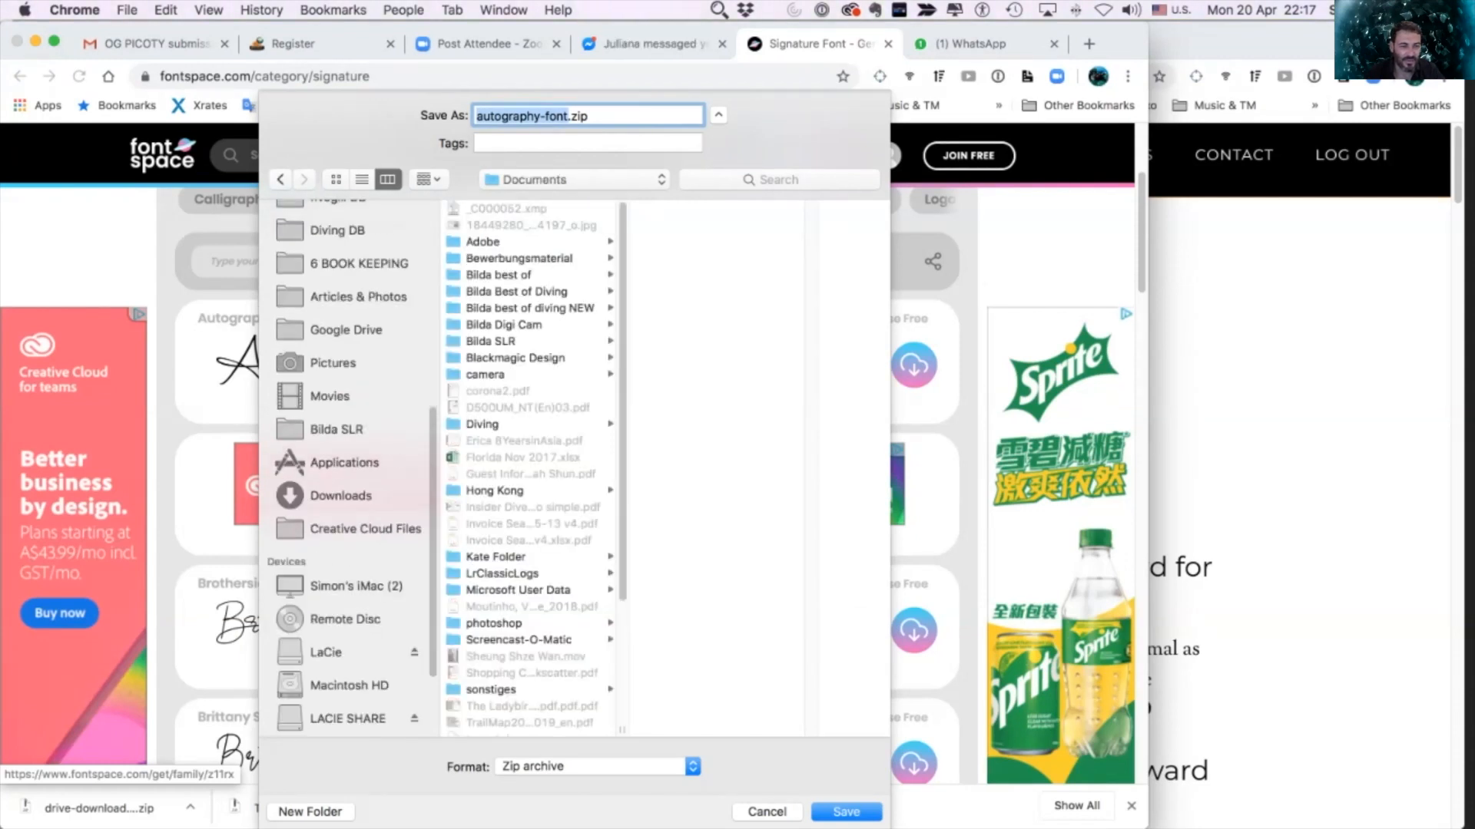
scroll(345, 460, "up", 8)
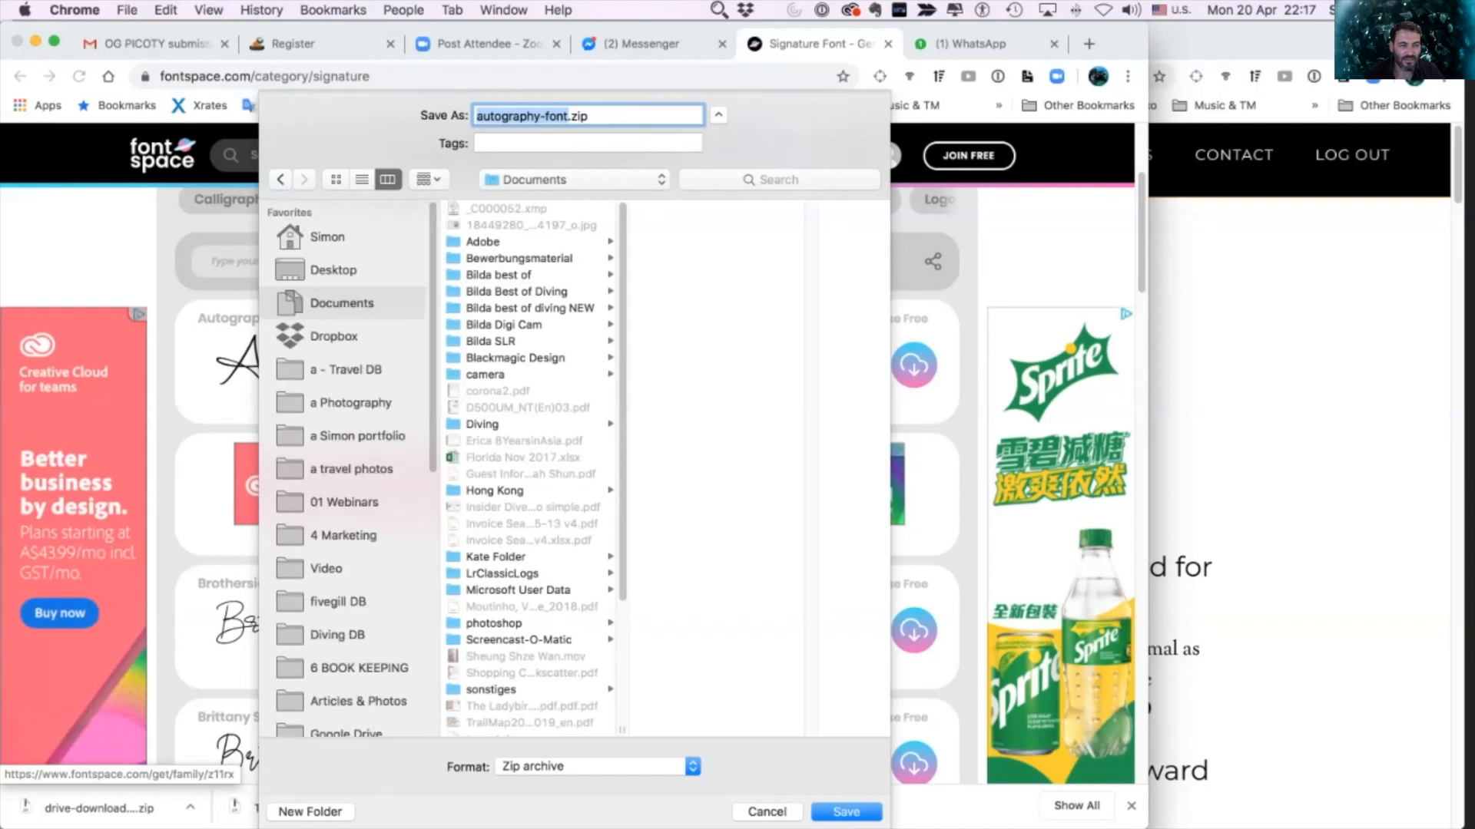
left_click(333, 270)
left_click(341, 302)
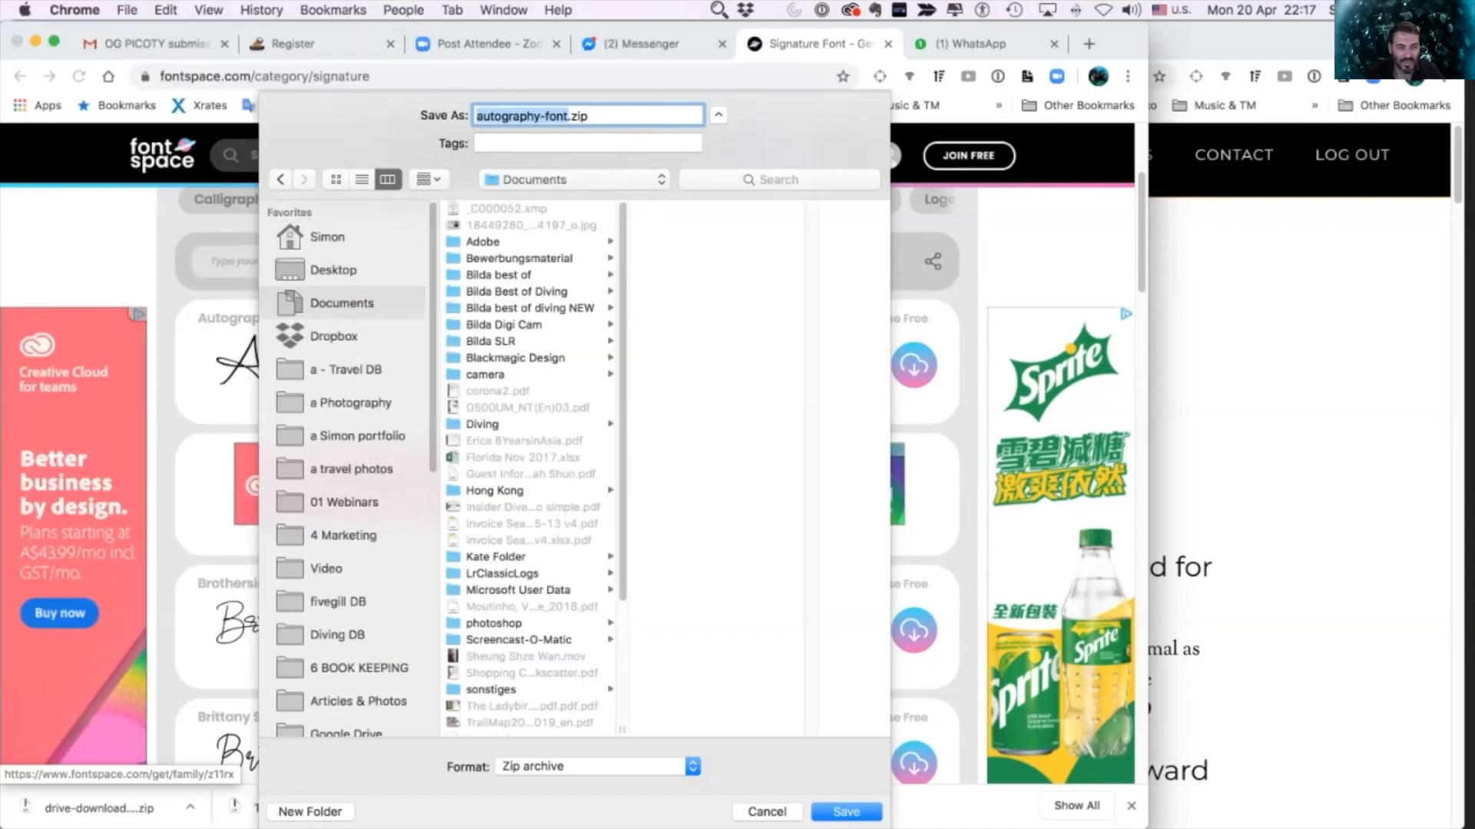
left_click(519, 258)
left_click(482, 241)
left_click(668, 274)
key("Return")
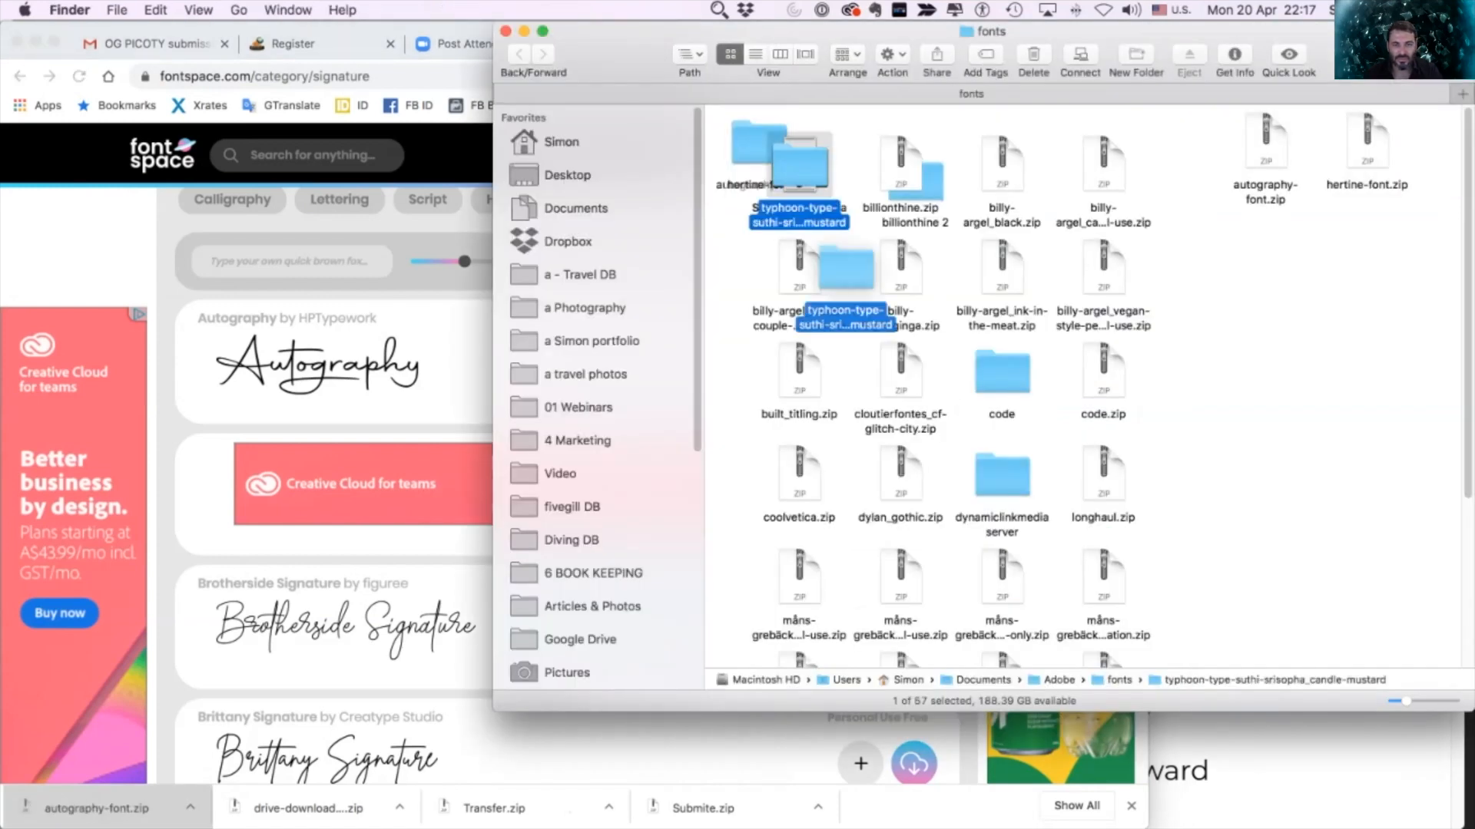
Step: Open Autography-DOLnW.otf from the extracted autography-font folder and install the font
key("super+3")
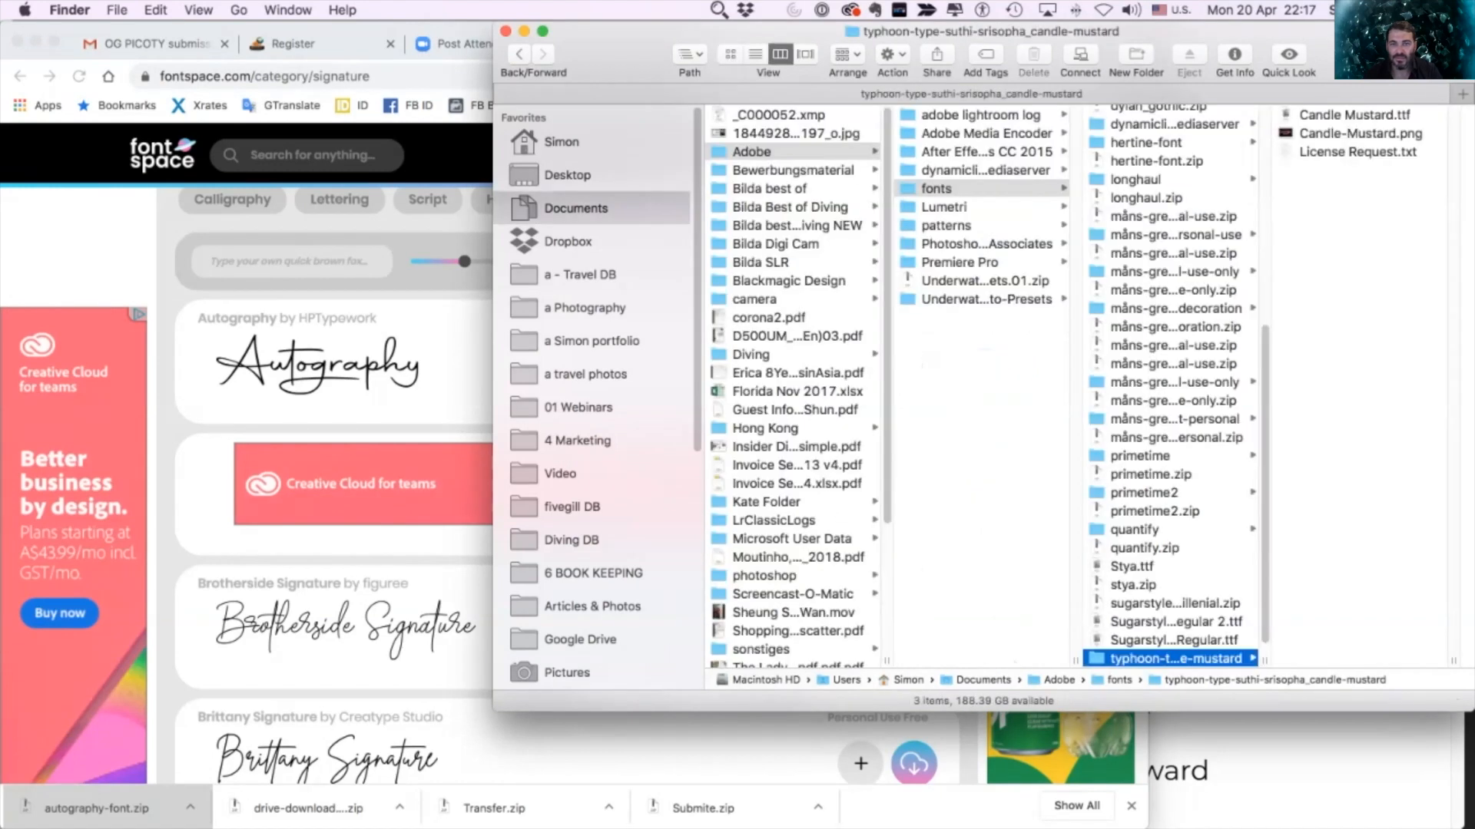
scroll(1171, 384, "up", 10)
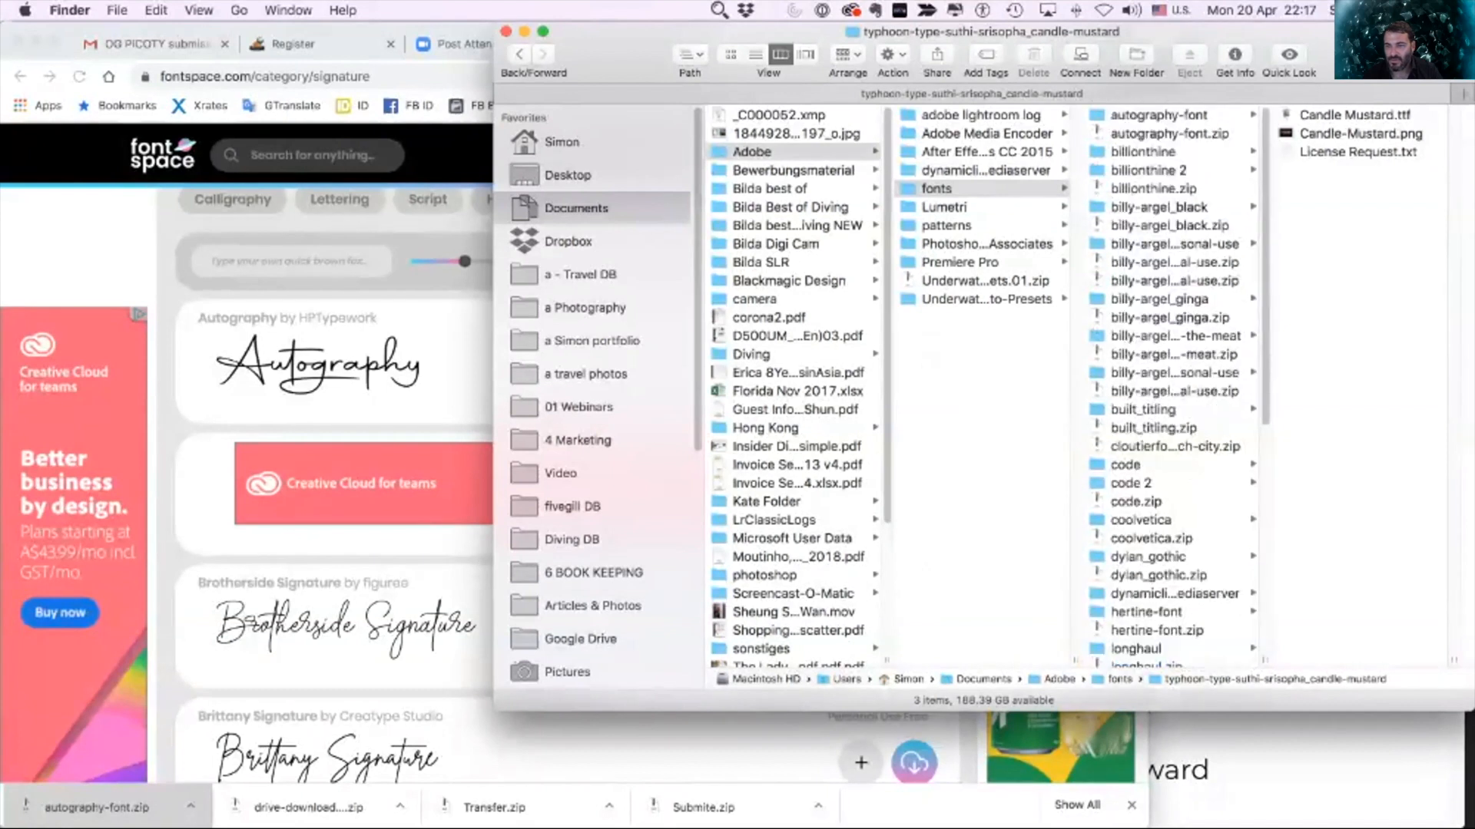
left_click(1159, 114)
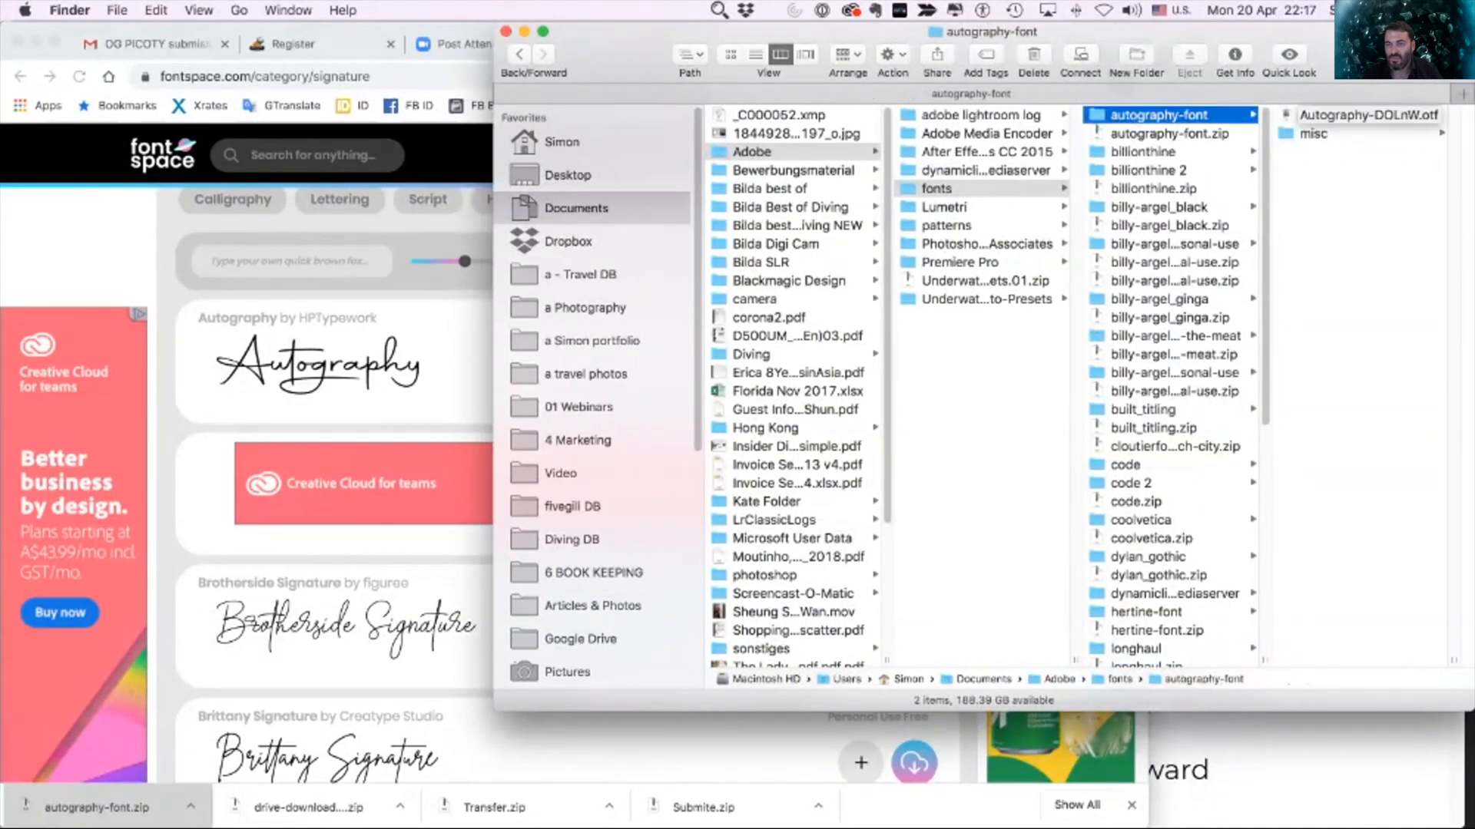
double_click(1362, 114)
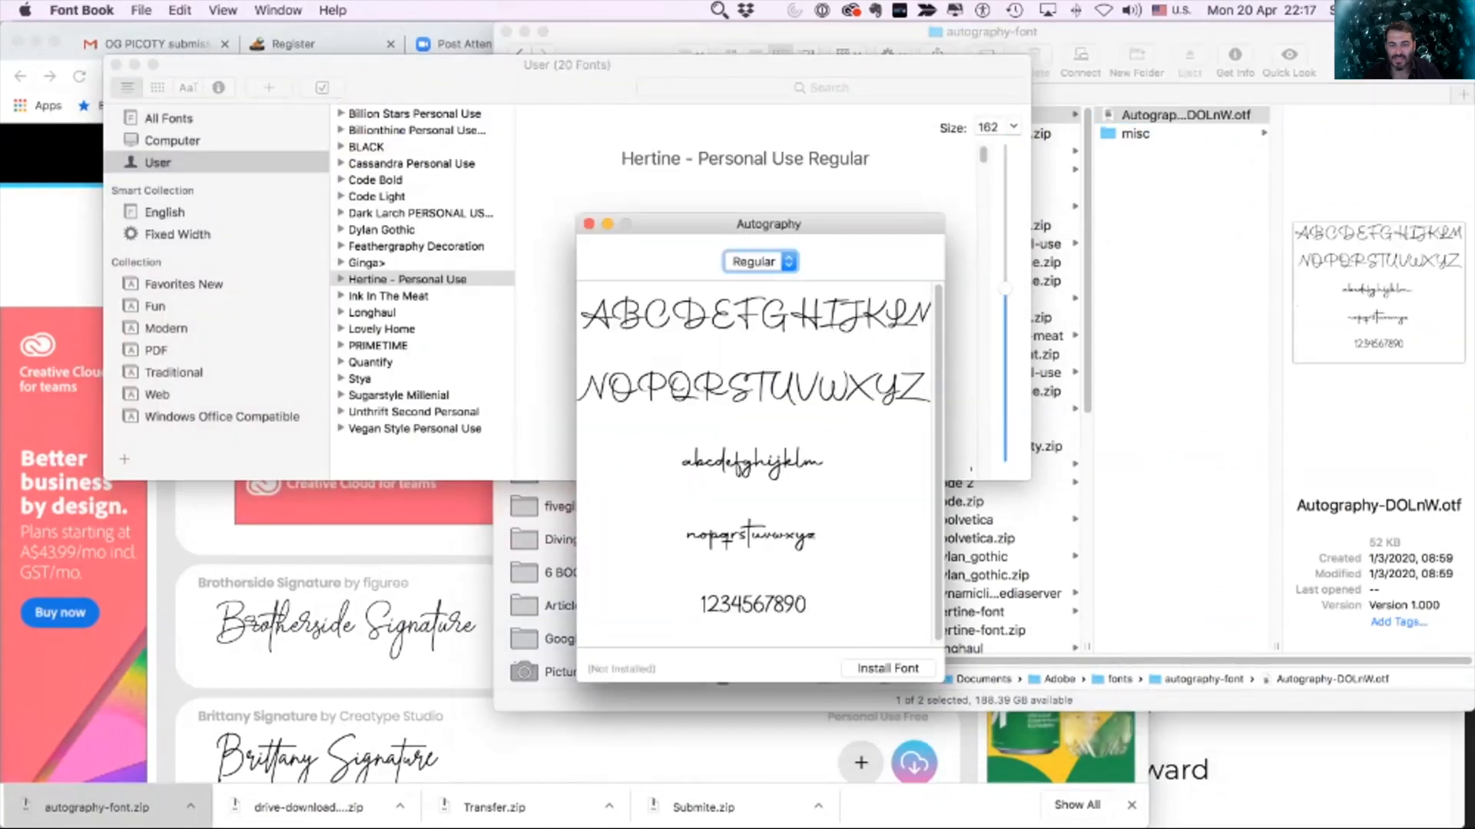
left_click(887, 668)
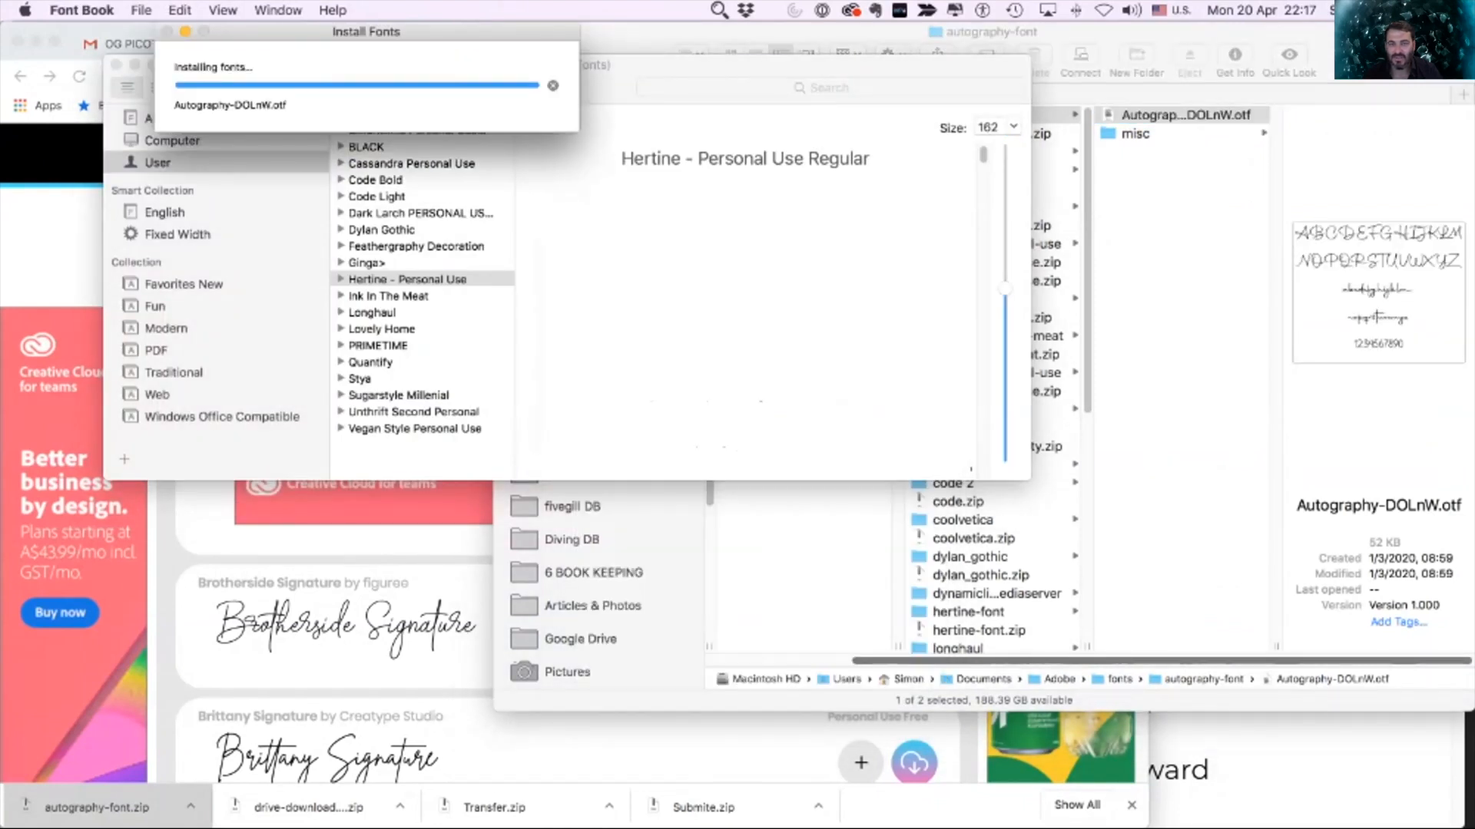
Step: Switch to Photoshop and create a new transparent 16 × 12 cm document with a resolution of 150 pixels/centimeter
key("super+Tab")
key("super+Tab")
key("super+Tab")
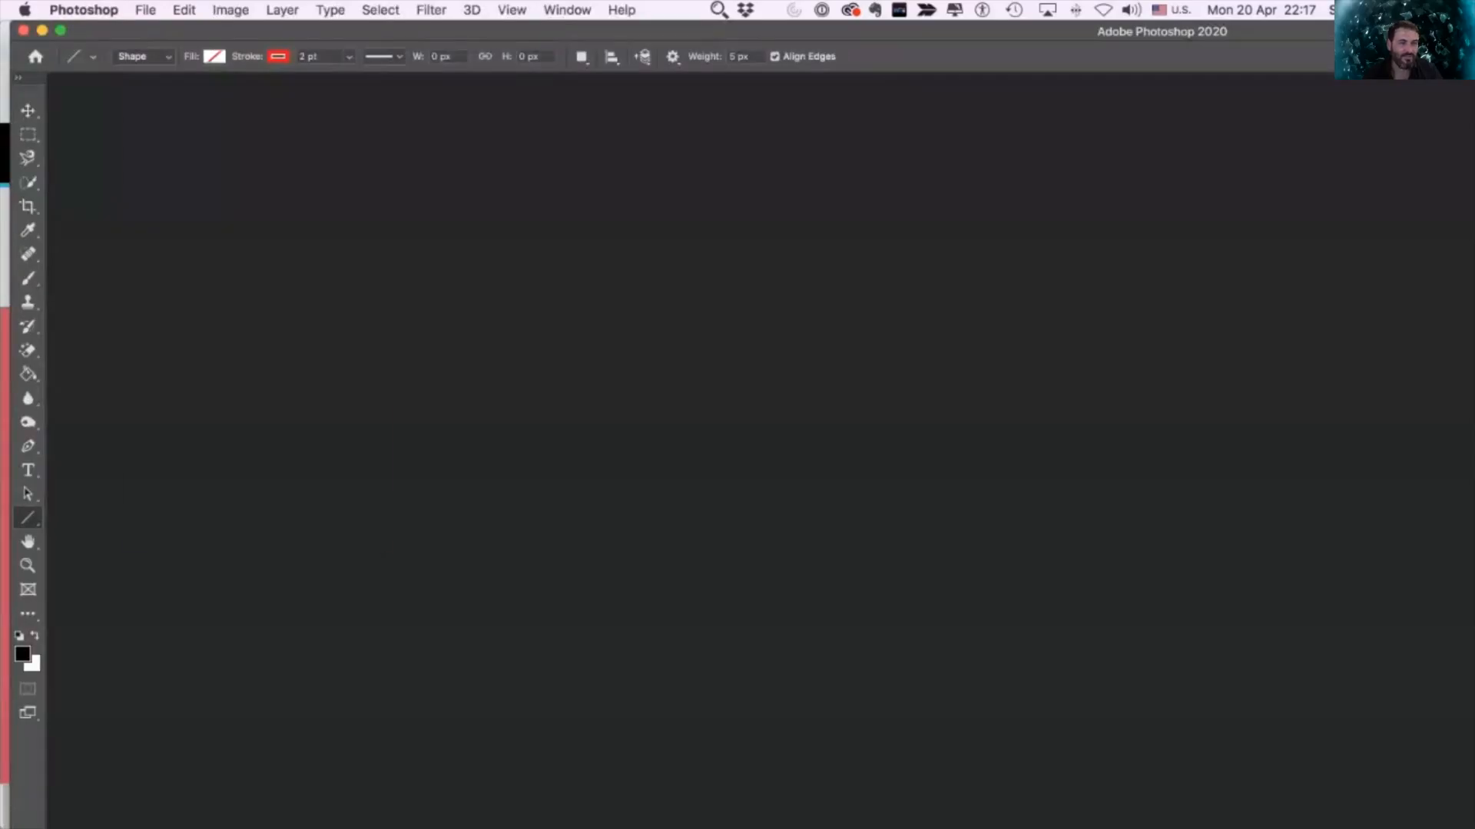
left_click(145, 10)
left_click(165, 30)
left_click_drag(1218, 334, 757, 222)
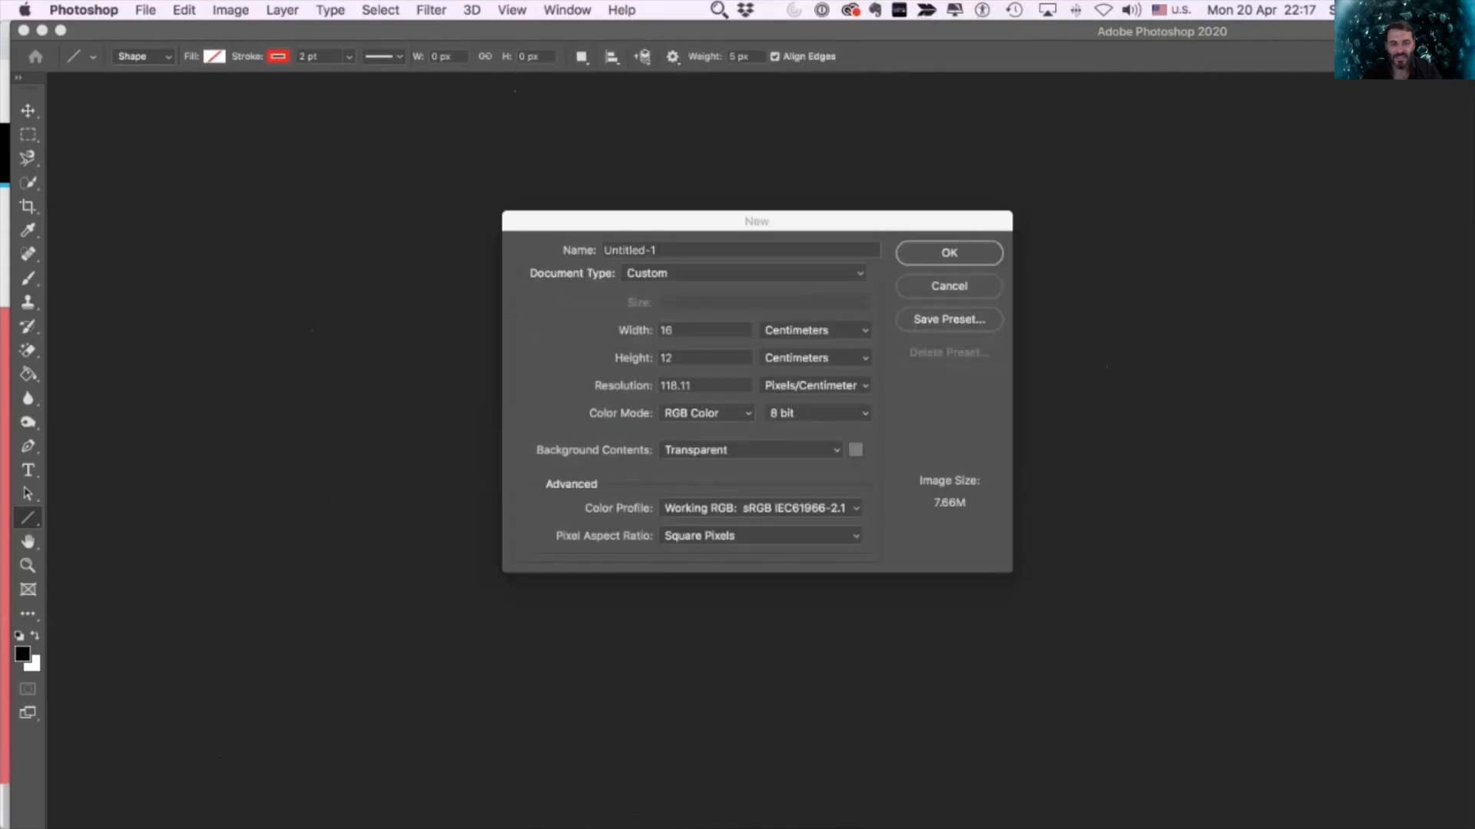
left_click(704, 384)
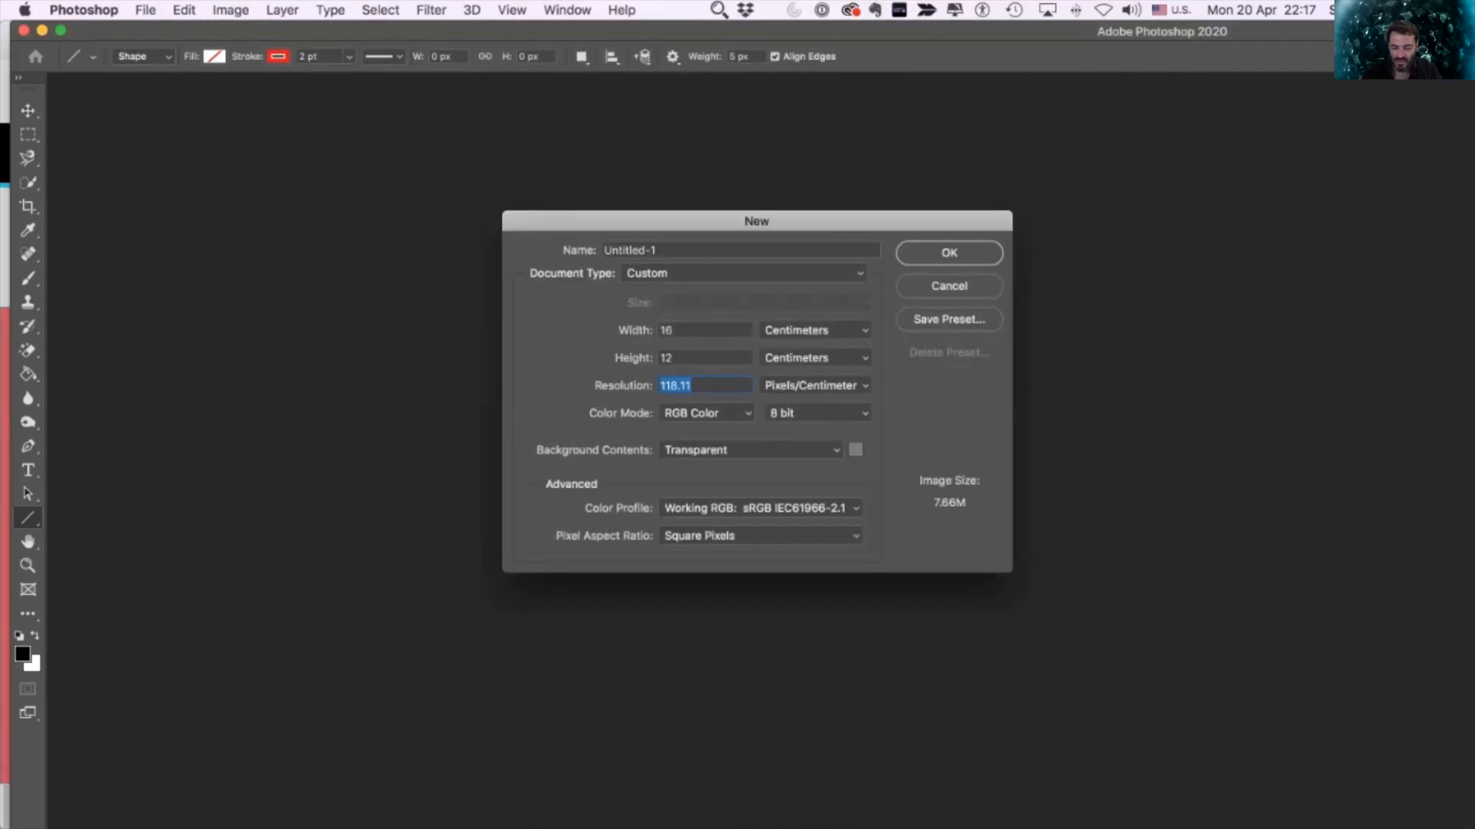
type("150")
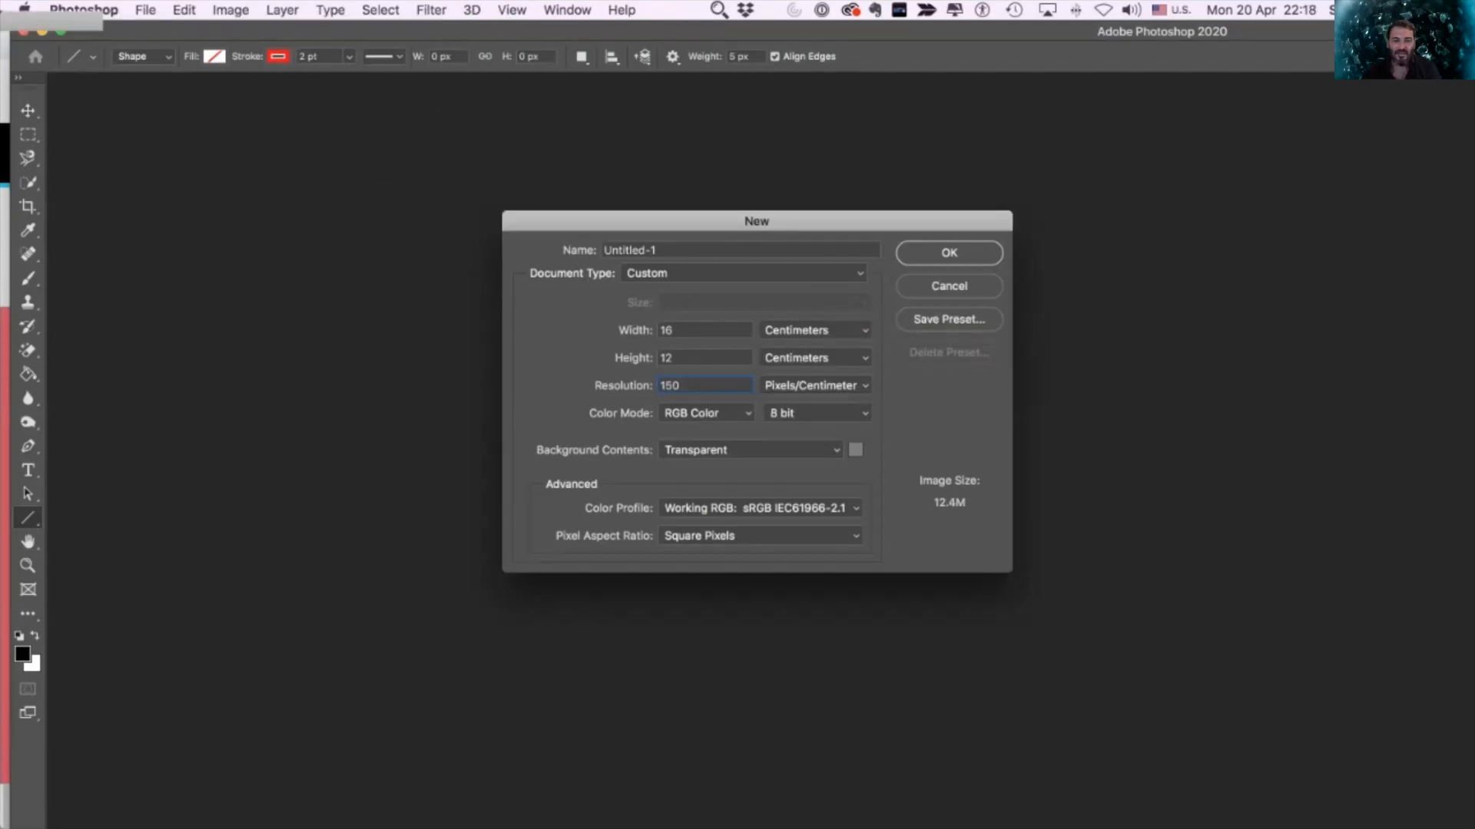
key("Return")
Step: Place a horizontal placeholder text on the canvas with the Horizontal Type tool and reduce its font size to about 38 pt
scroll(852, 478, "up", 2)
scroll(852, 477, "down", 8)
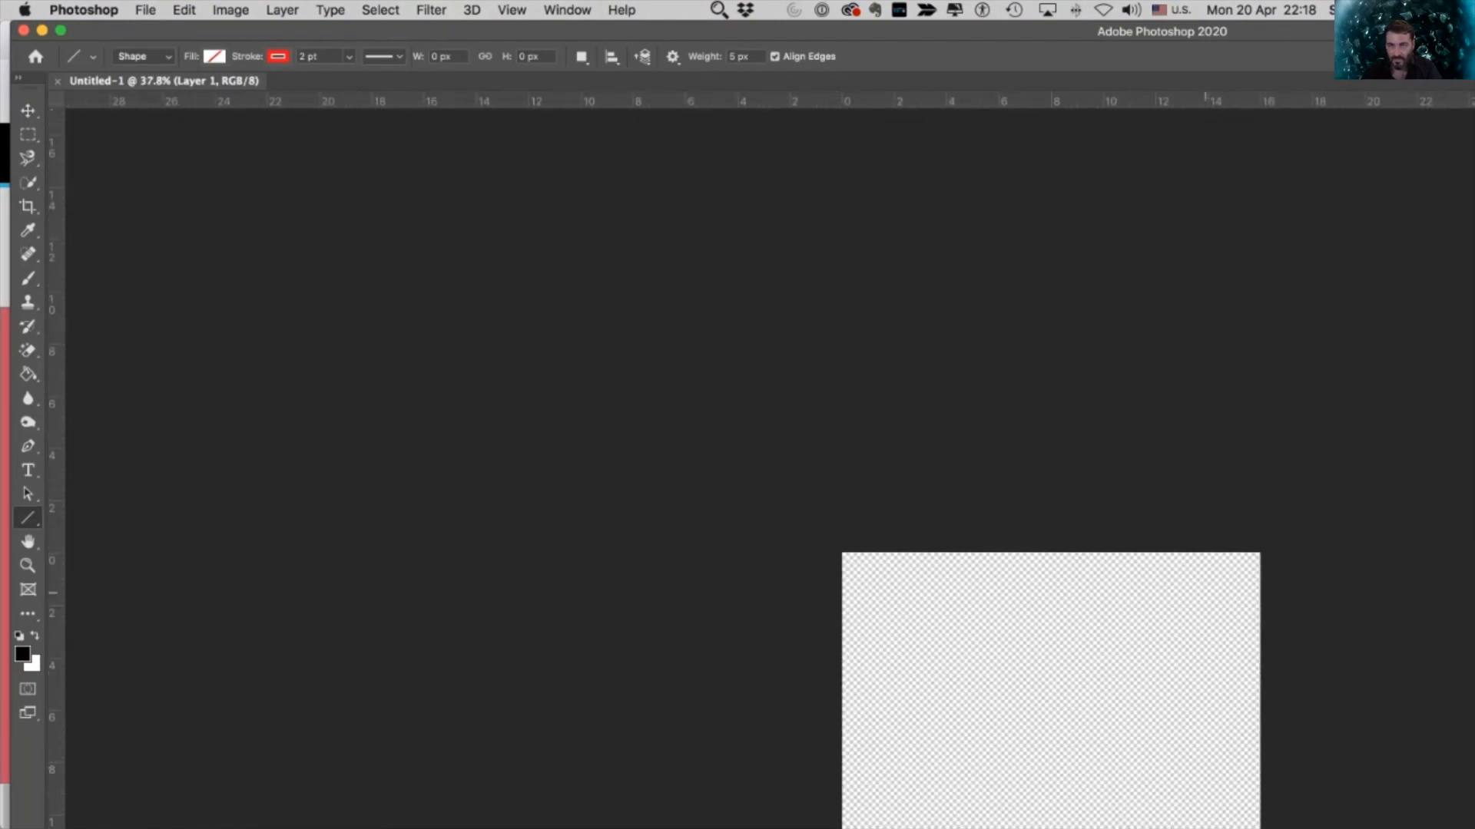
key("ctrl+alt+Return")
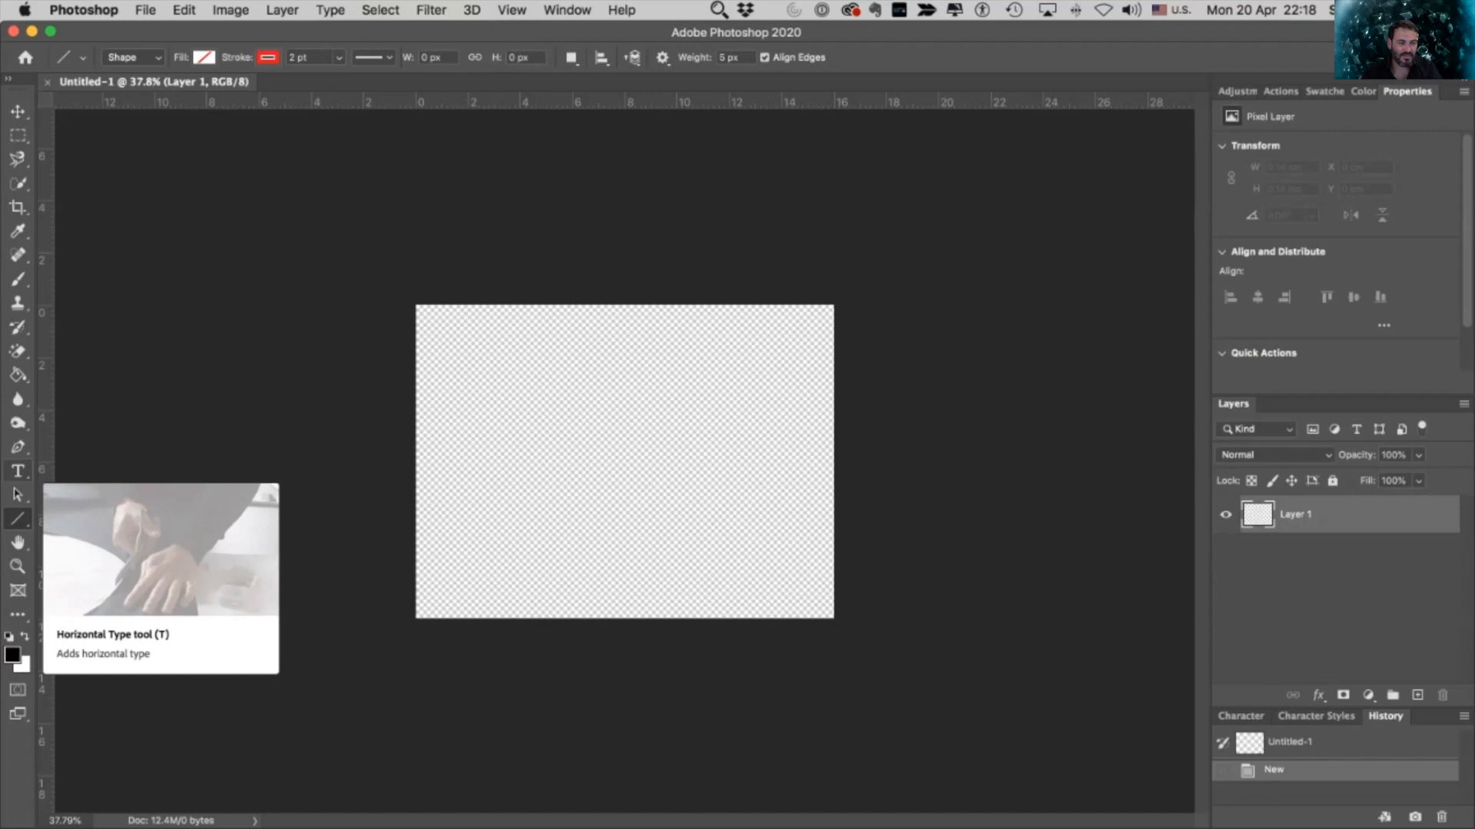
left_click(17, 471)
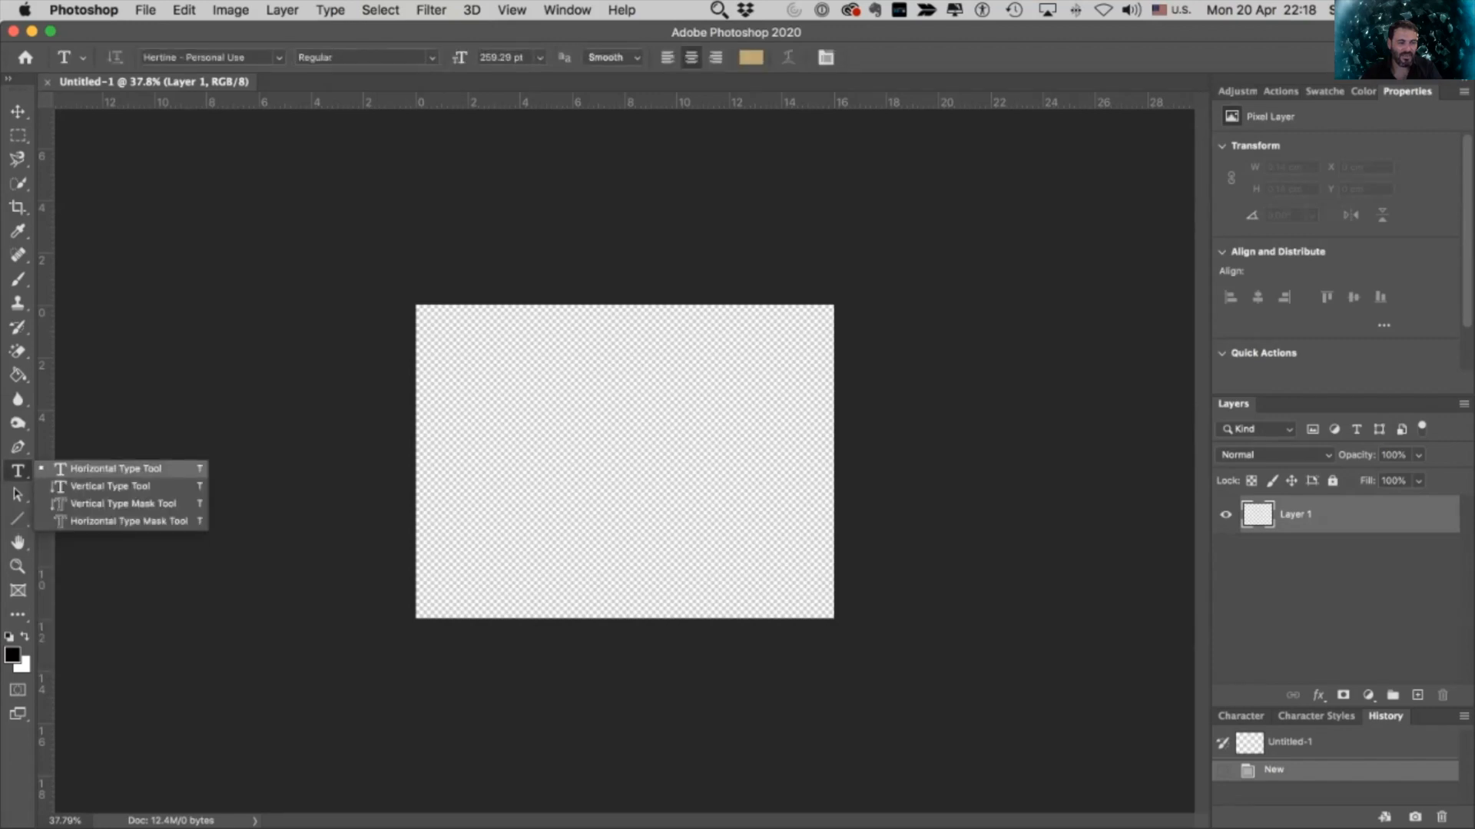
left_click(86, 468)
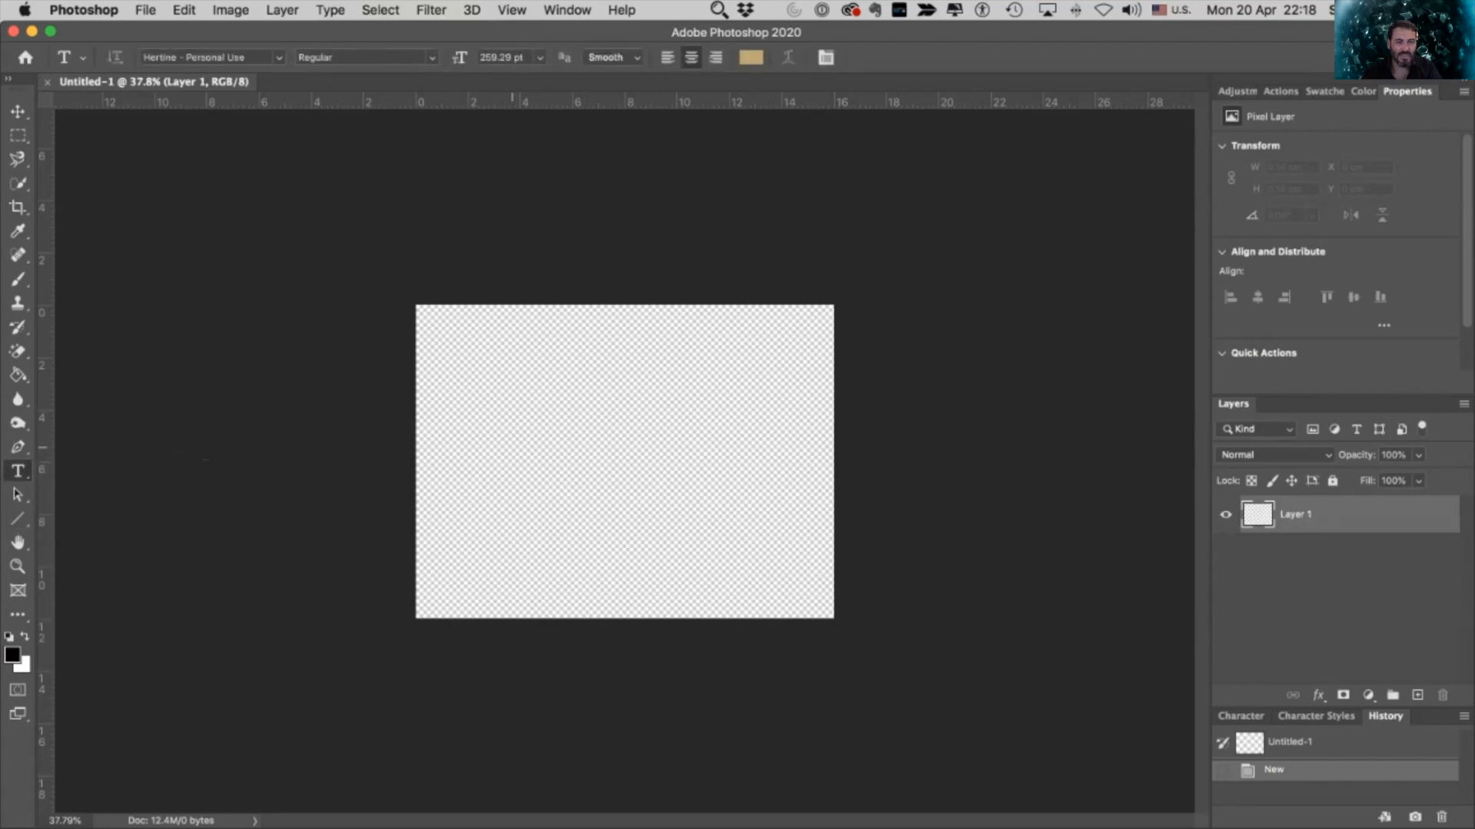
left_click(513, 447)
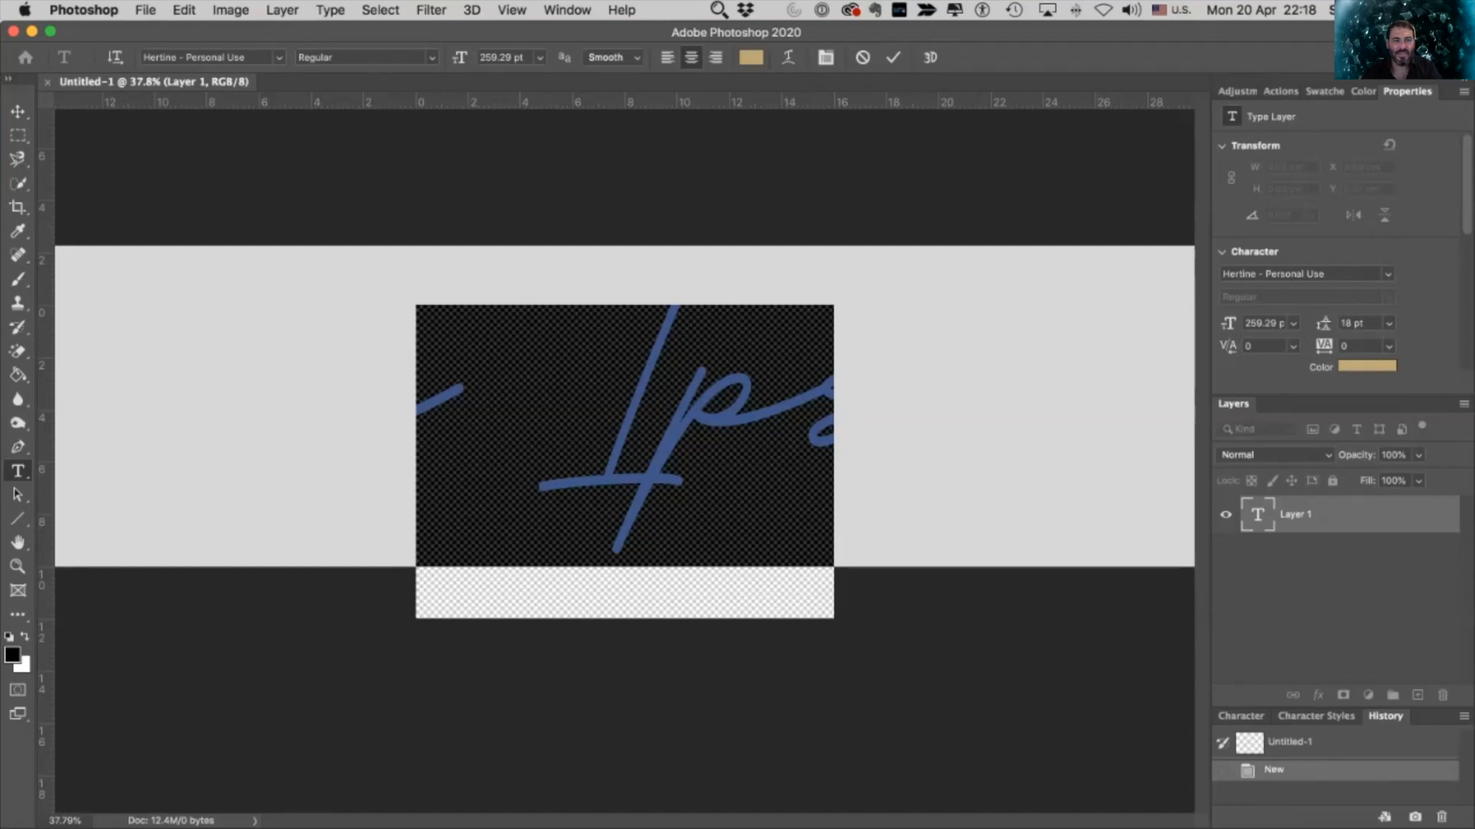
left_click_drag(460, 56, 290, 57)
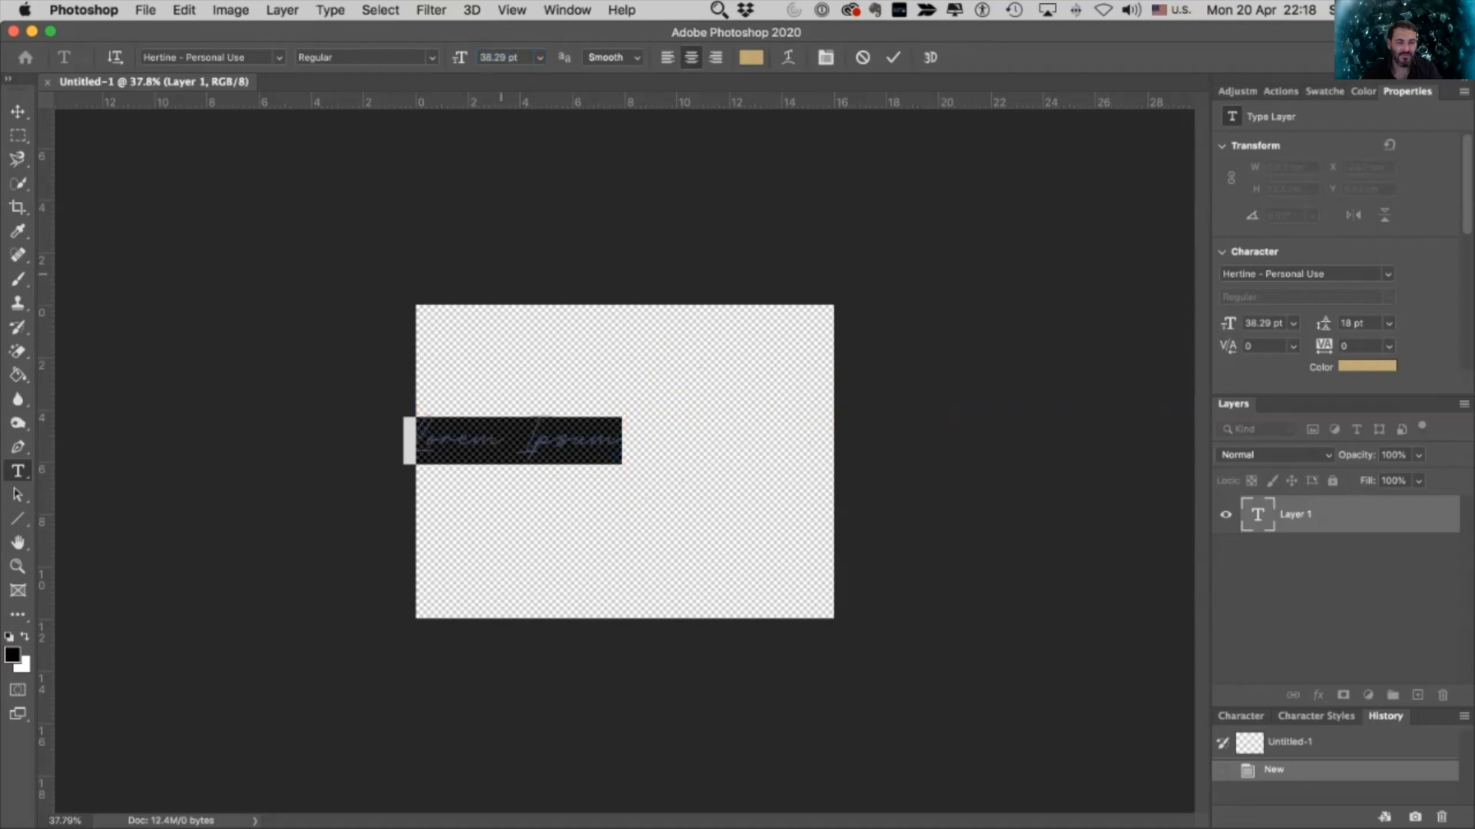
Step: Set the placeholder text's colour to white (ffffff)
left_click(750, 57)
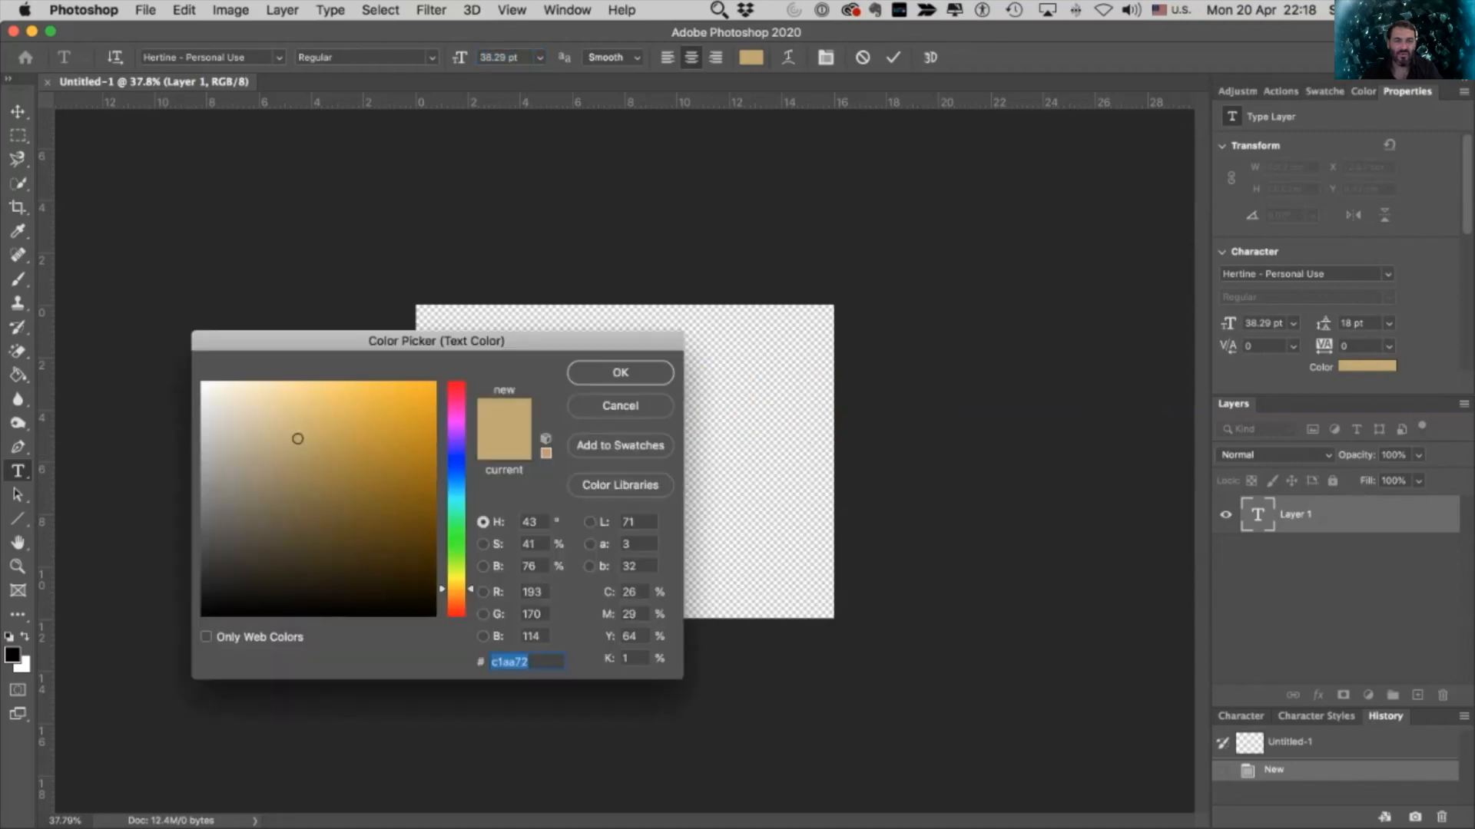
left_click_drag(297, 439, 203, 382)
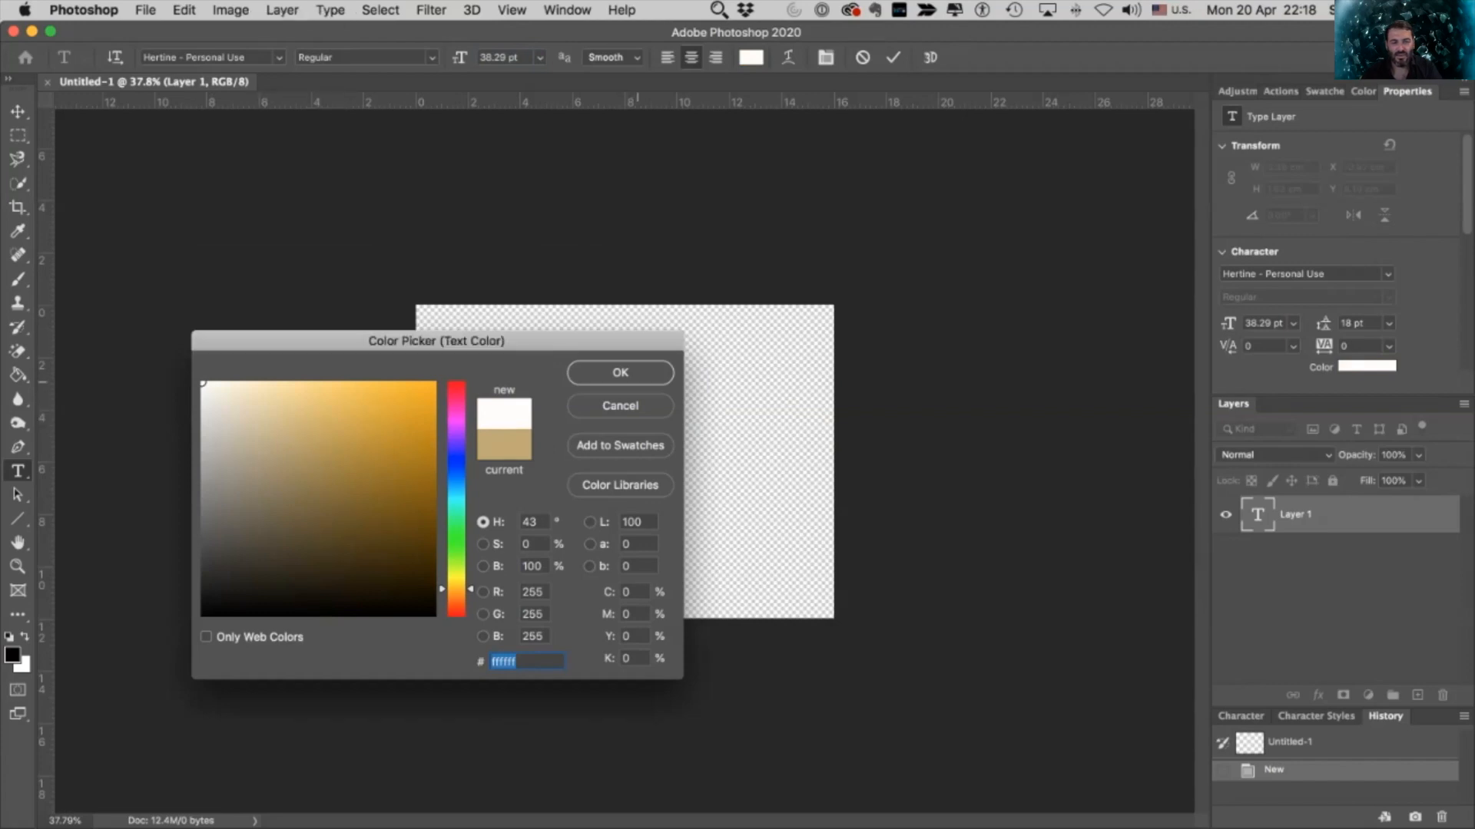
left_click(591, 373)
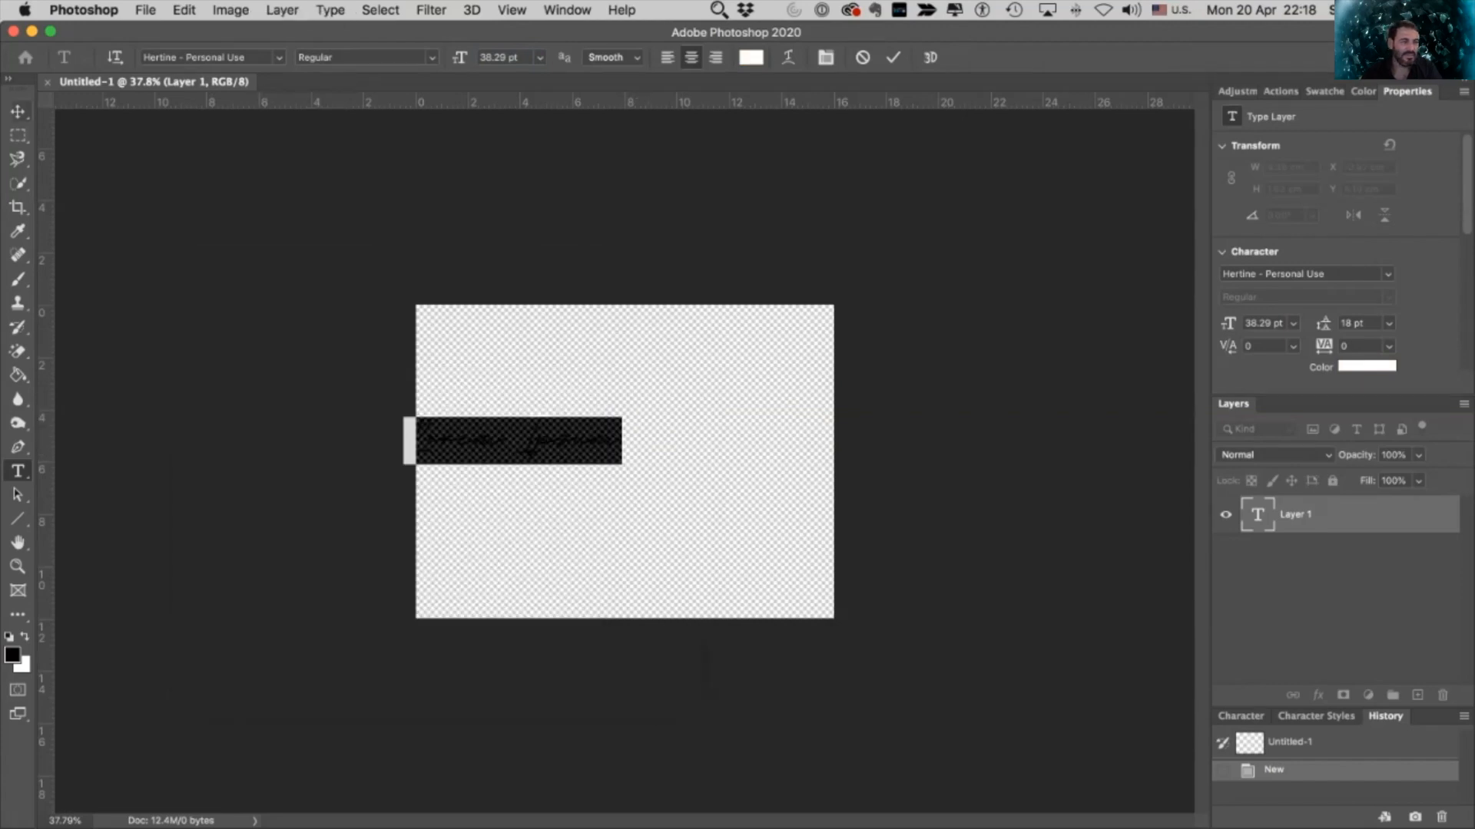
Step: Move the placeholder text toward the middle of the canvas and enlarge it to about 14.3 cm wide
left_click(17, 110)
left_click_drag(545, 432, 617, 398)
left_click_drag(693, 427, 849, 528)
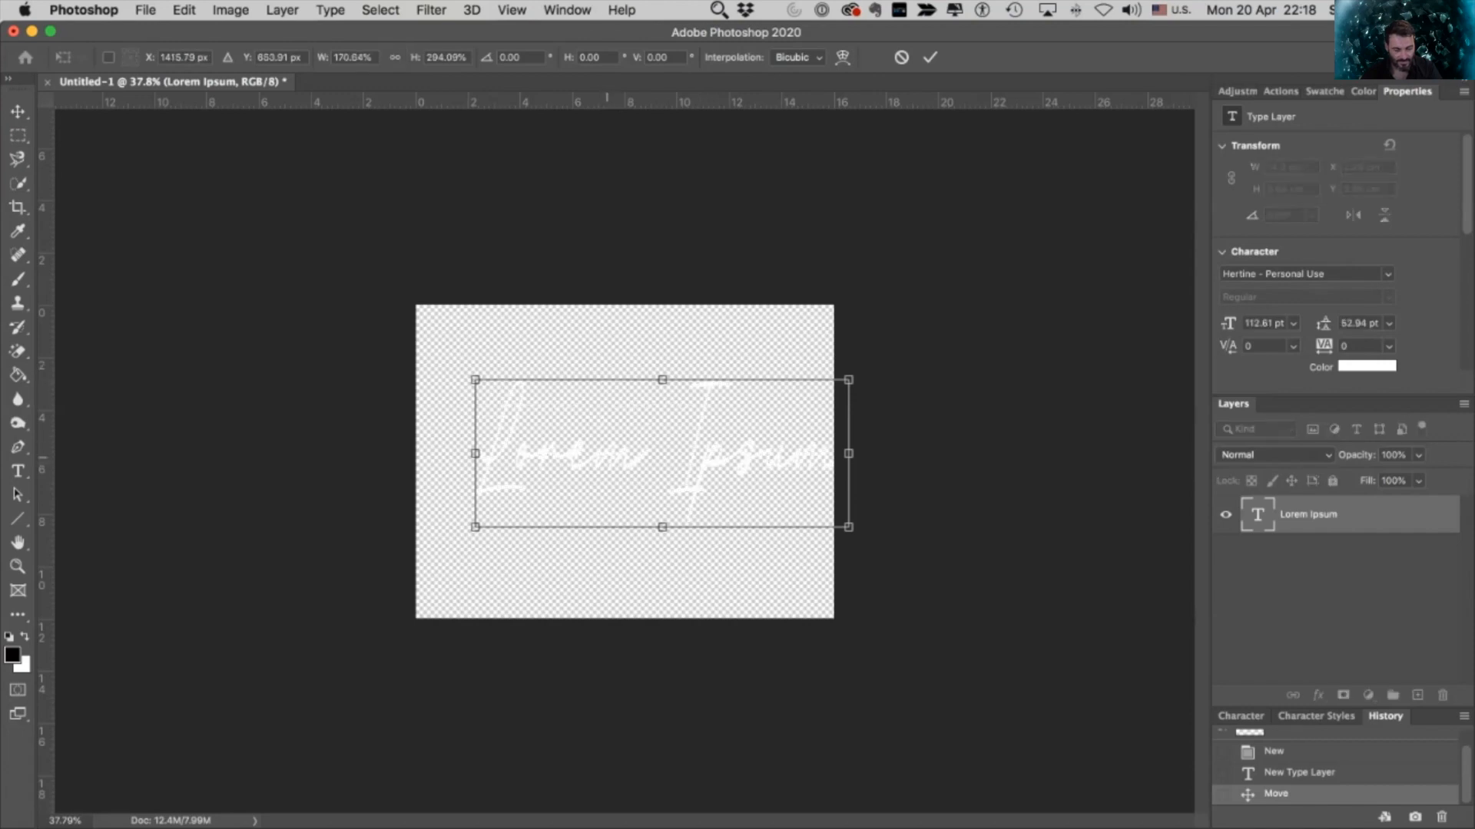
key("Return")
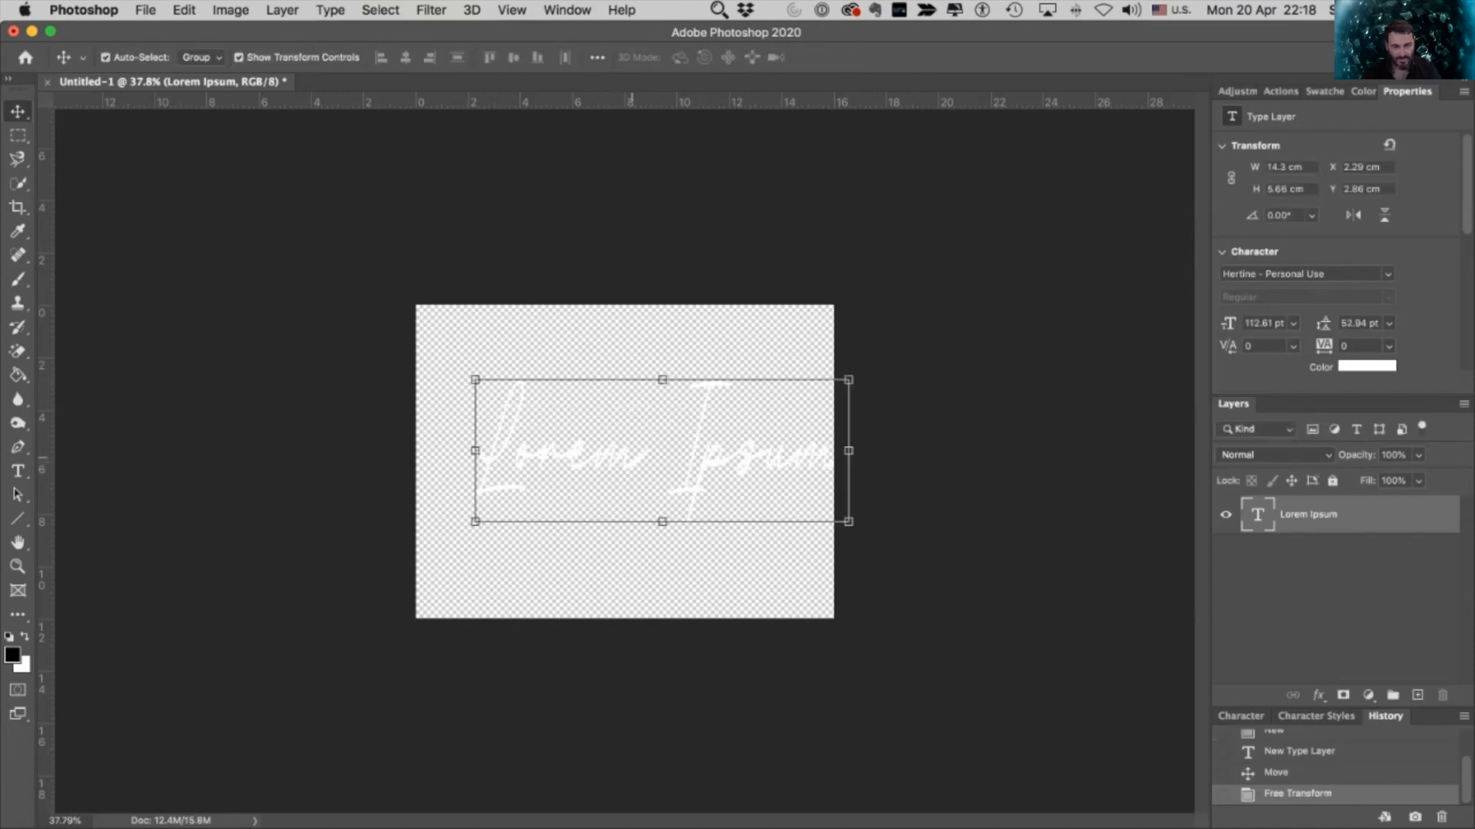
Step: Replace the placeholder text with the photographer's full name
key("t")
left_click(603, 464)
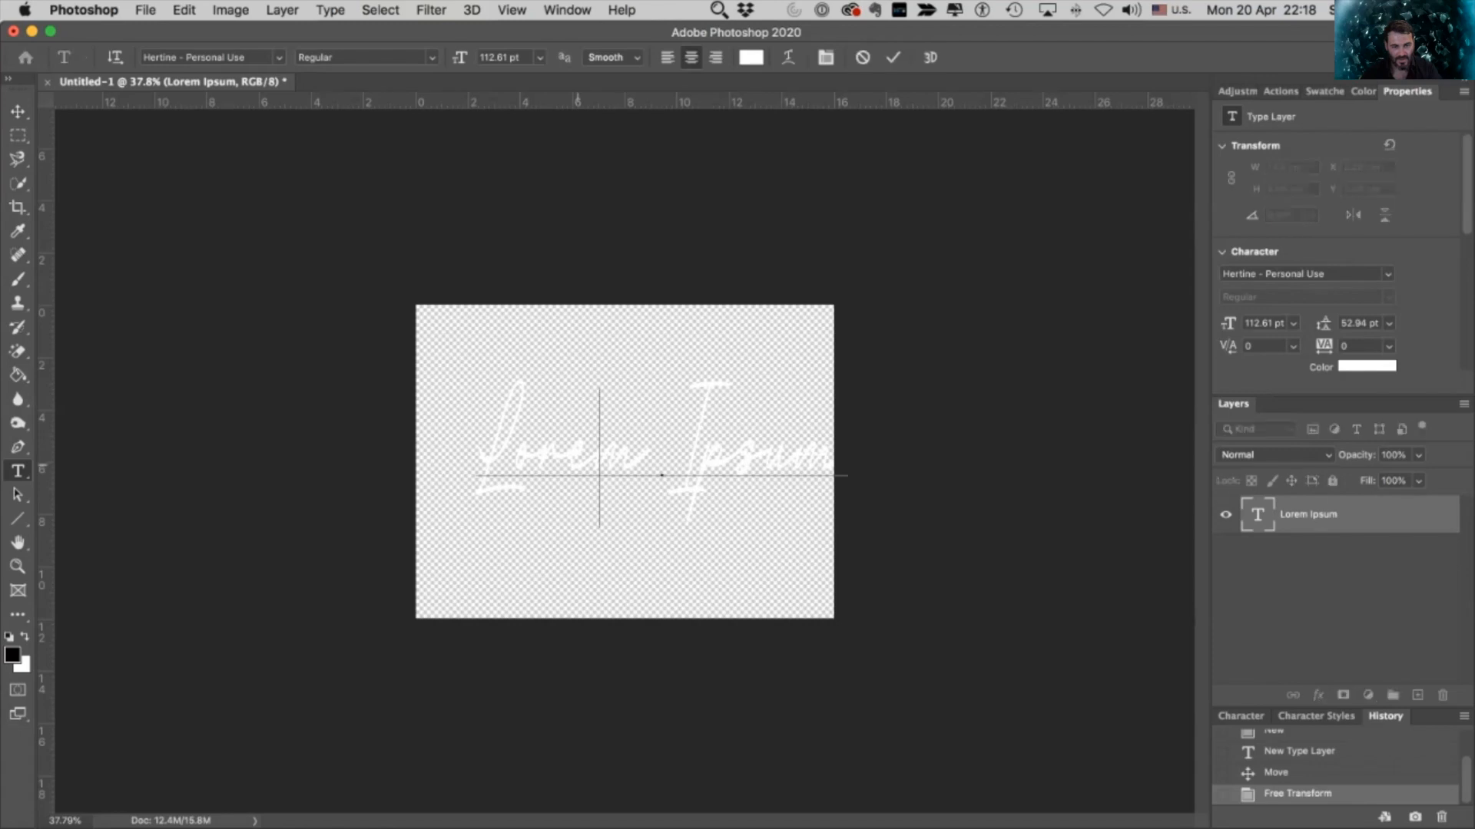
key("super+a")
type("Simon Lorenz")
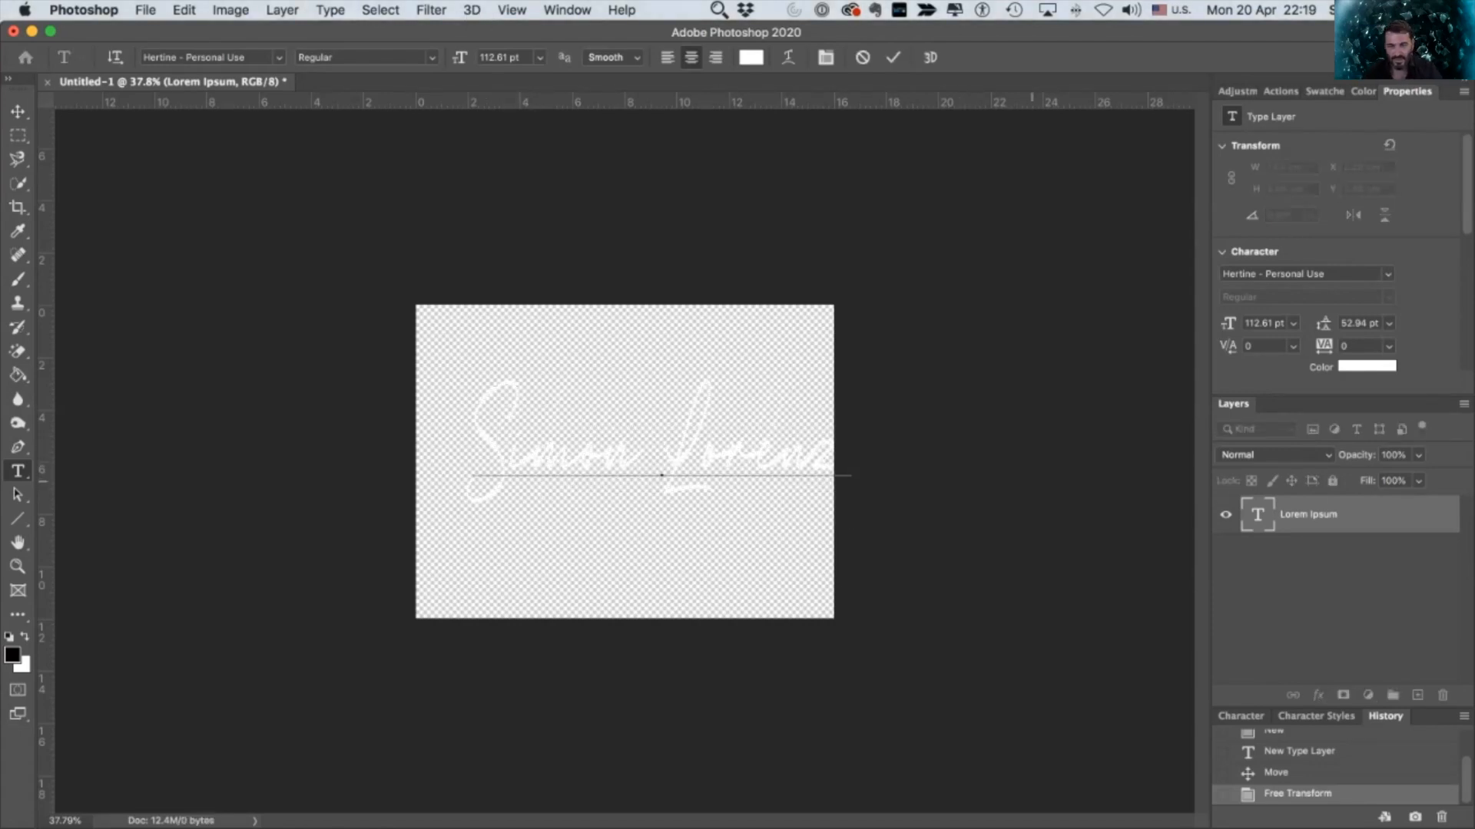
left_click_drag(850, 460, 470, 461)
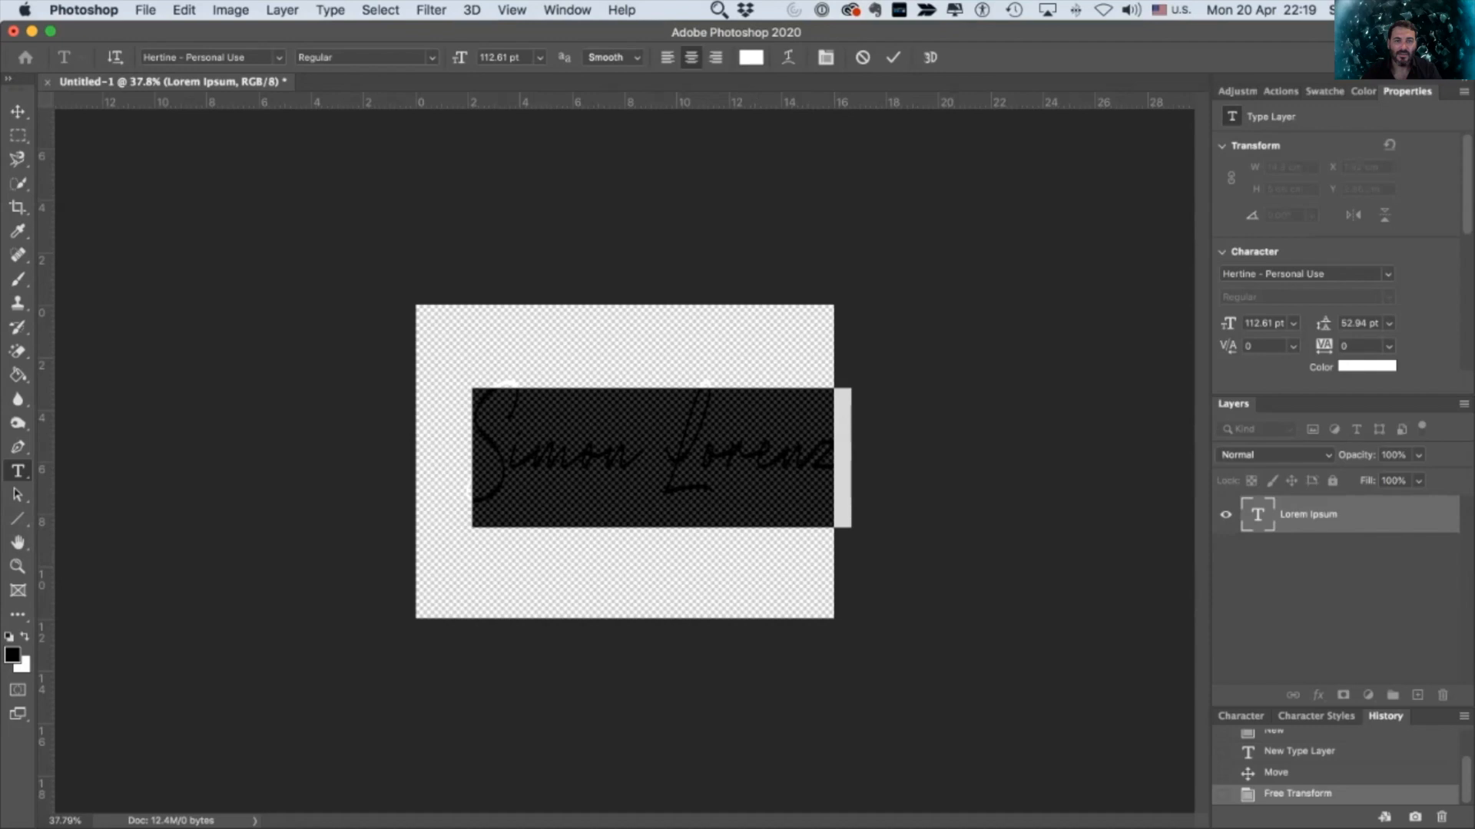
left_click(785, 481)
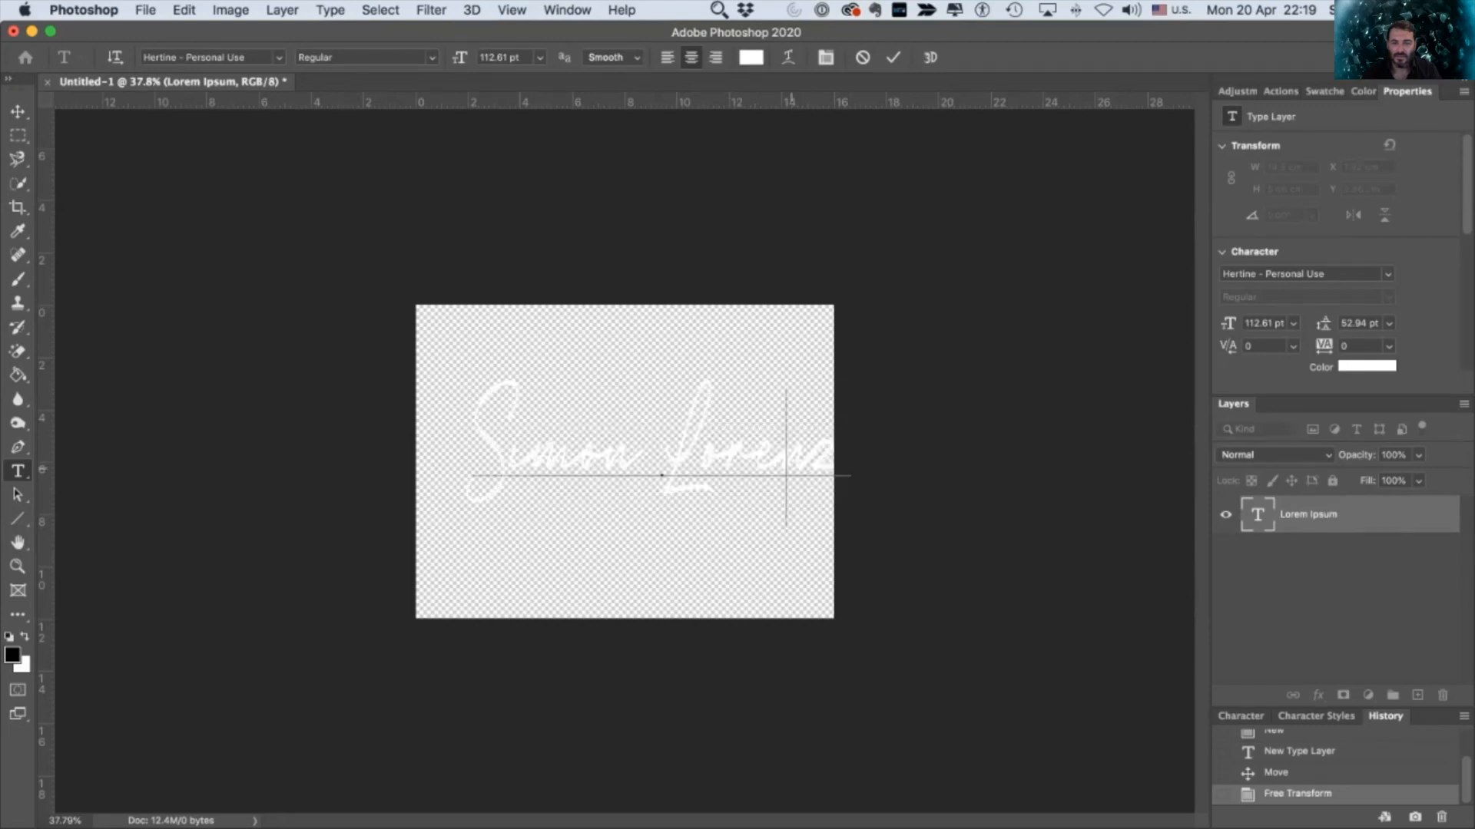
left_click(238, 162)
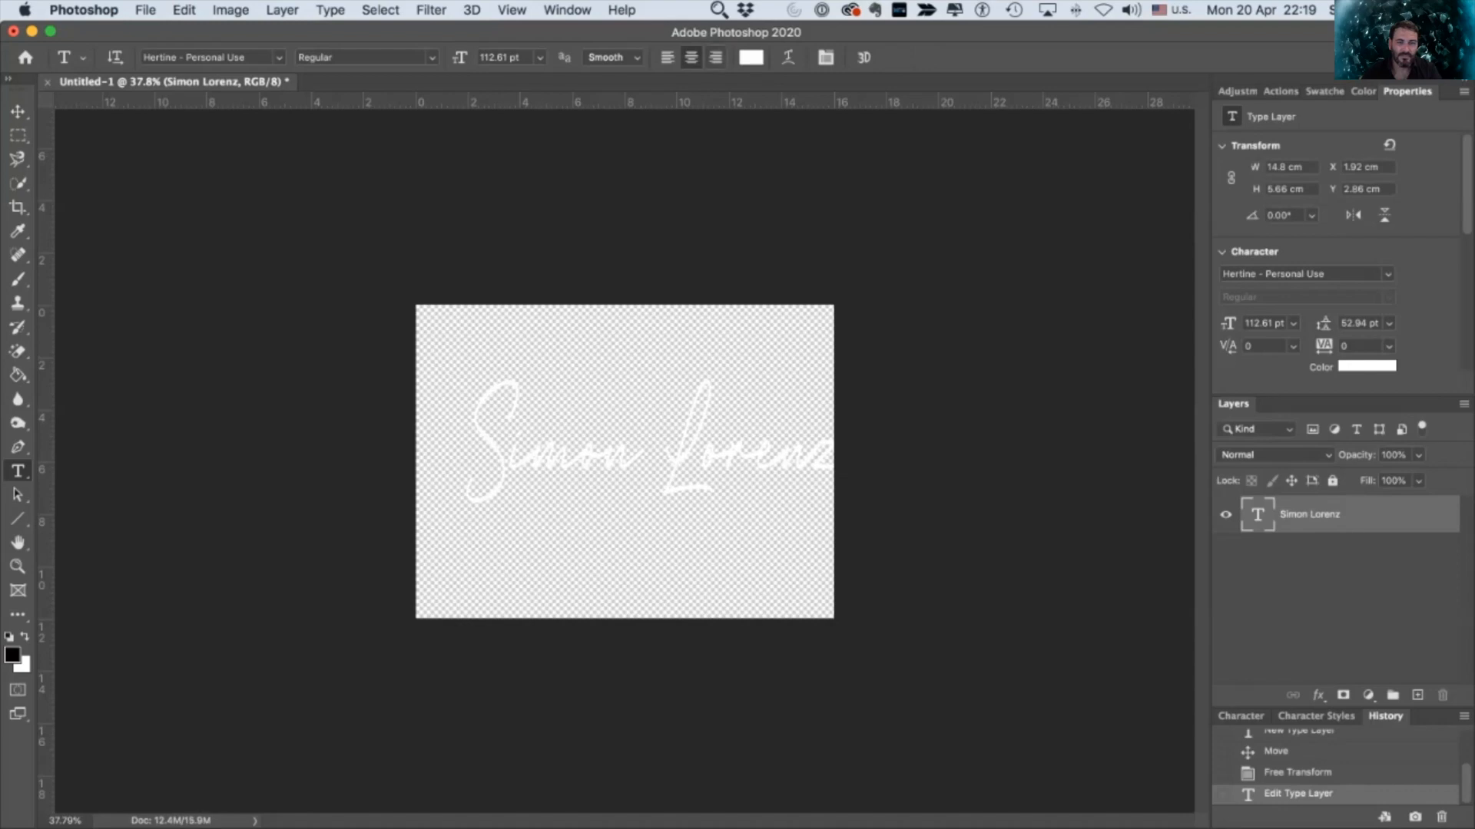
Step: Recolour the whole signature text black
left_click(685, 416)
key("super+a")
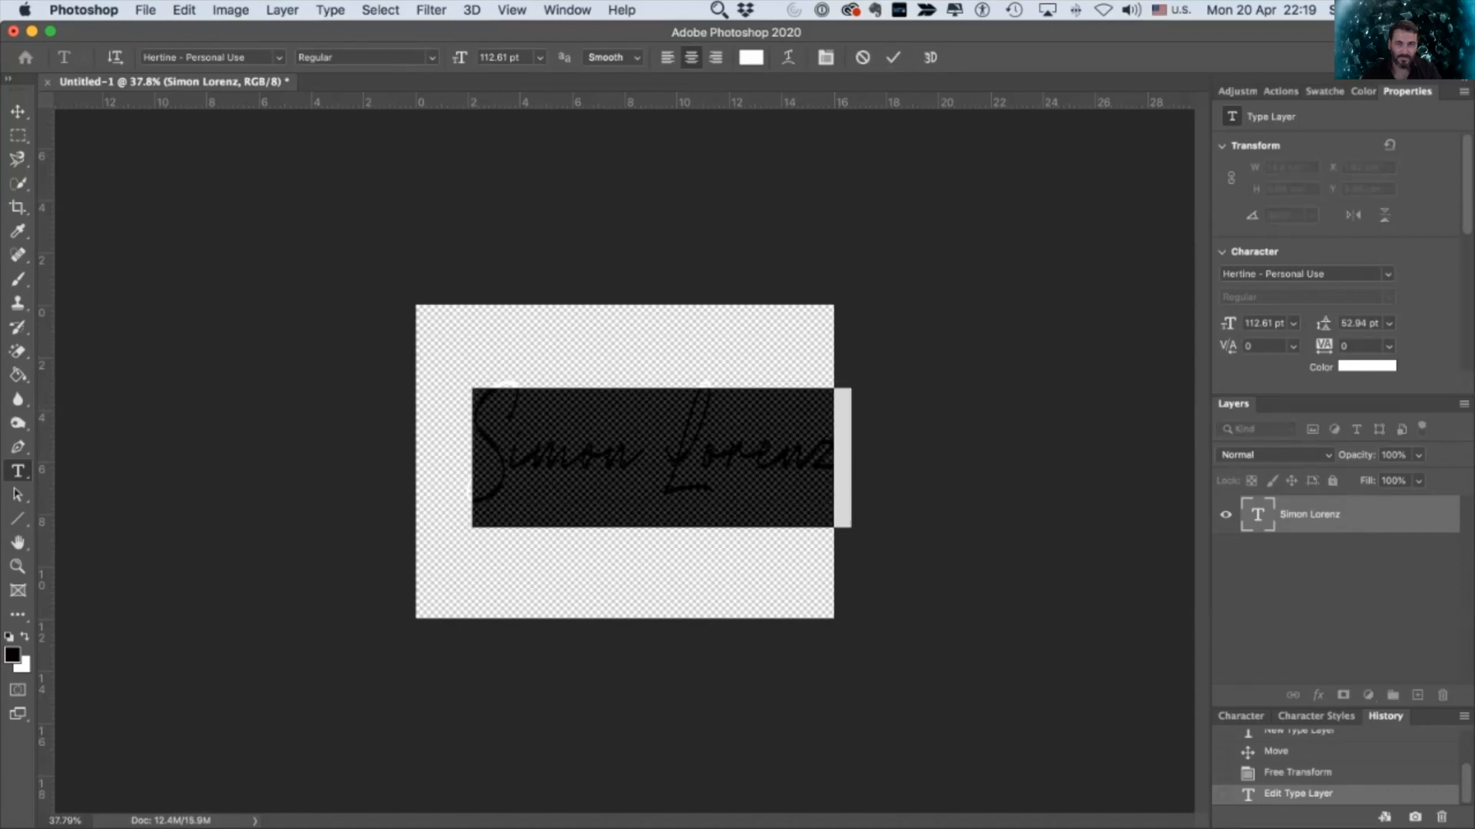
left_click_drag(707, 32, 721, 112)
left_click(763, 138)
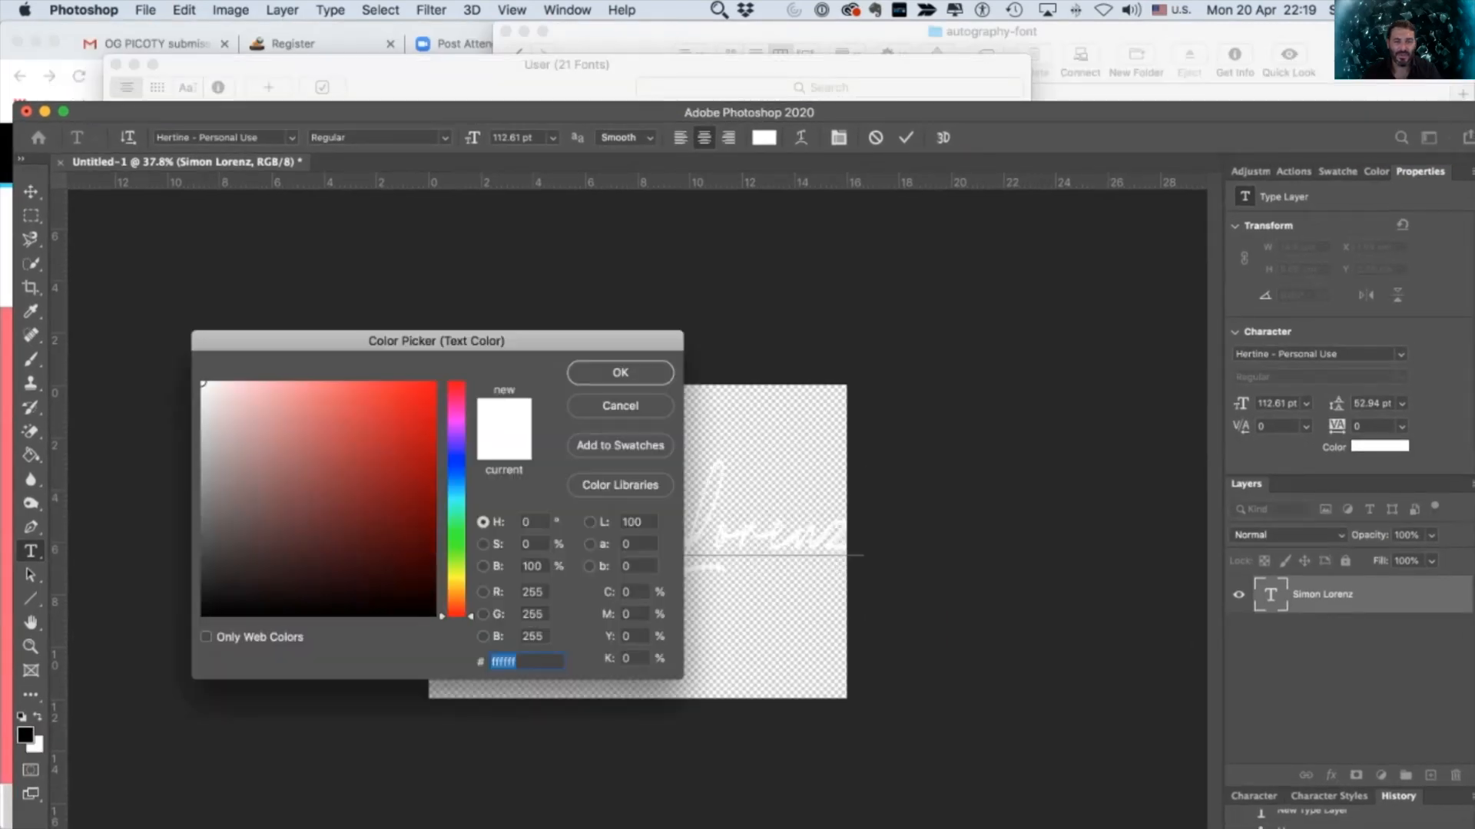
left_click(435, 615)
left_click(627, 373)
Step: Scale the signature to about 91% and position it in the upper half of the canvas, fully inside its edges
left_click(30, 192)
left_click_drag(675, 500, 645, 476)
key("super+t")
left_click_drag(834, 427, 800, 449)
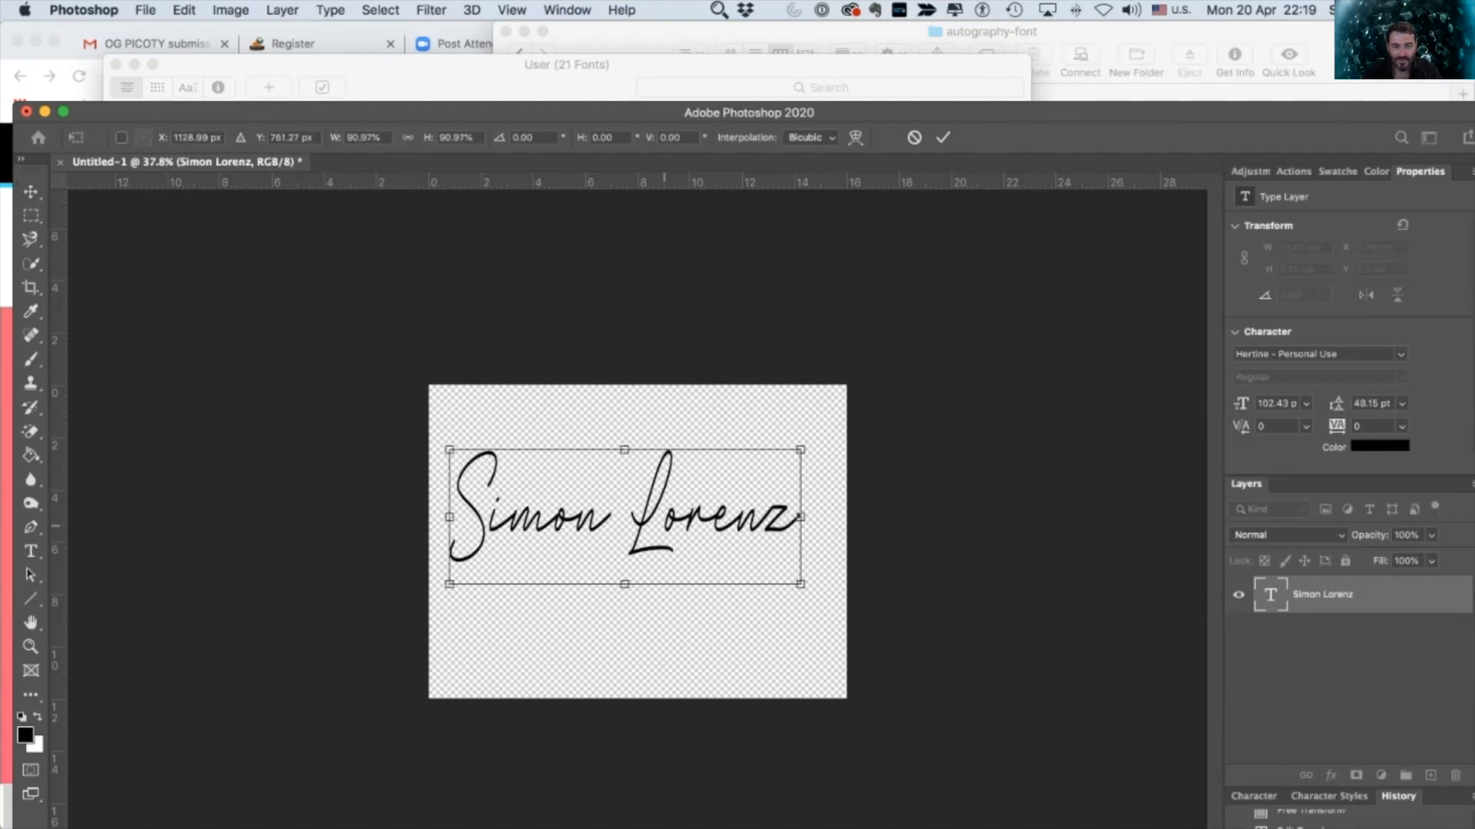
left_click_drag(670, 519, 687, 503)
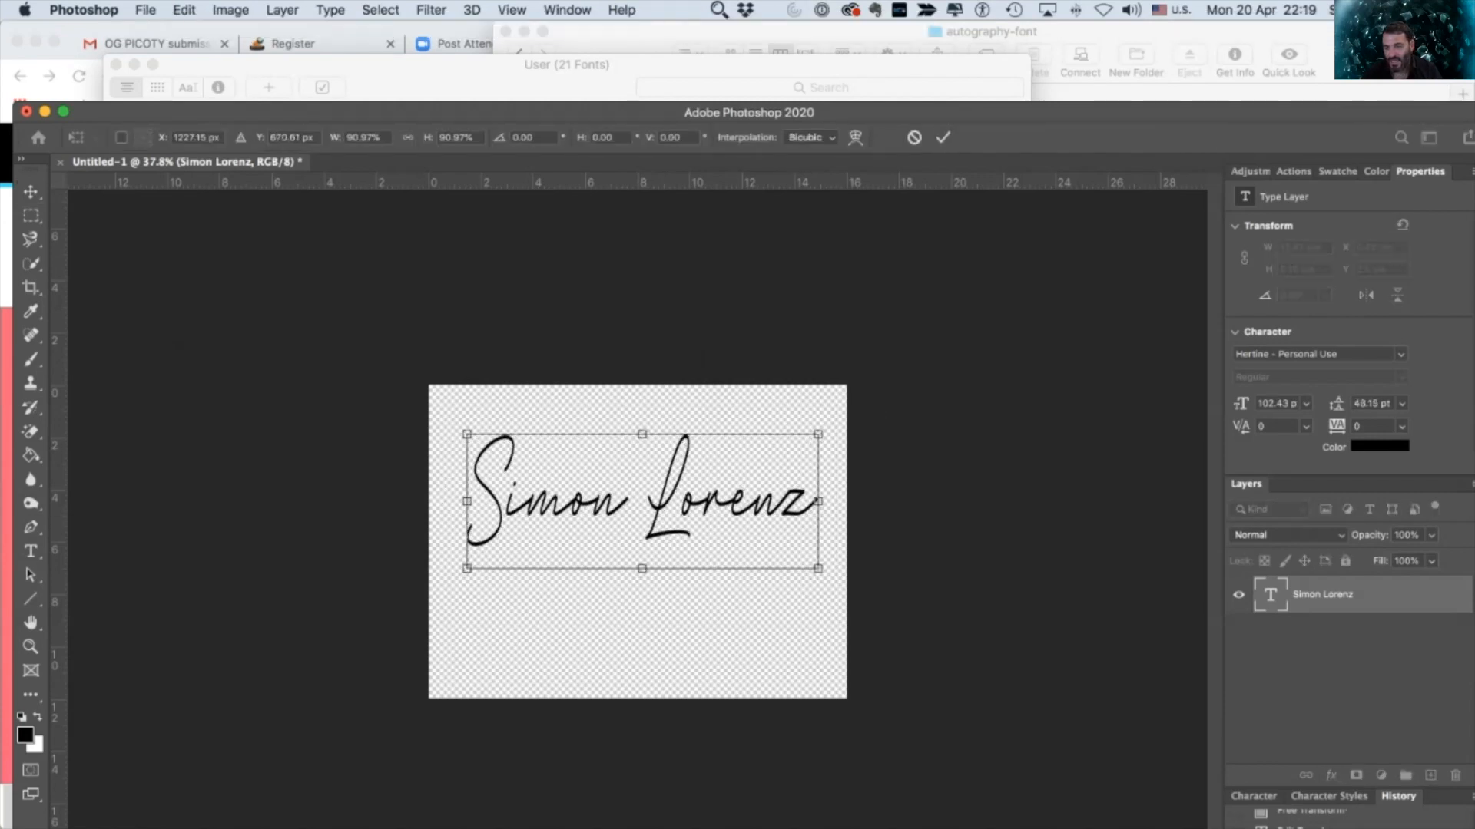
key("Return")
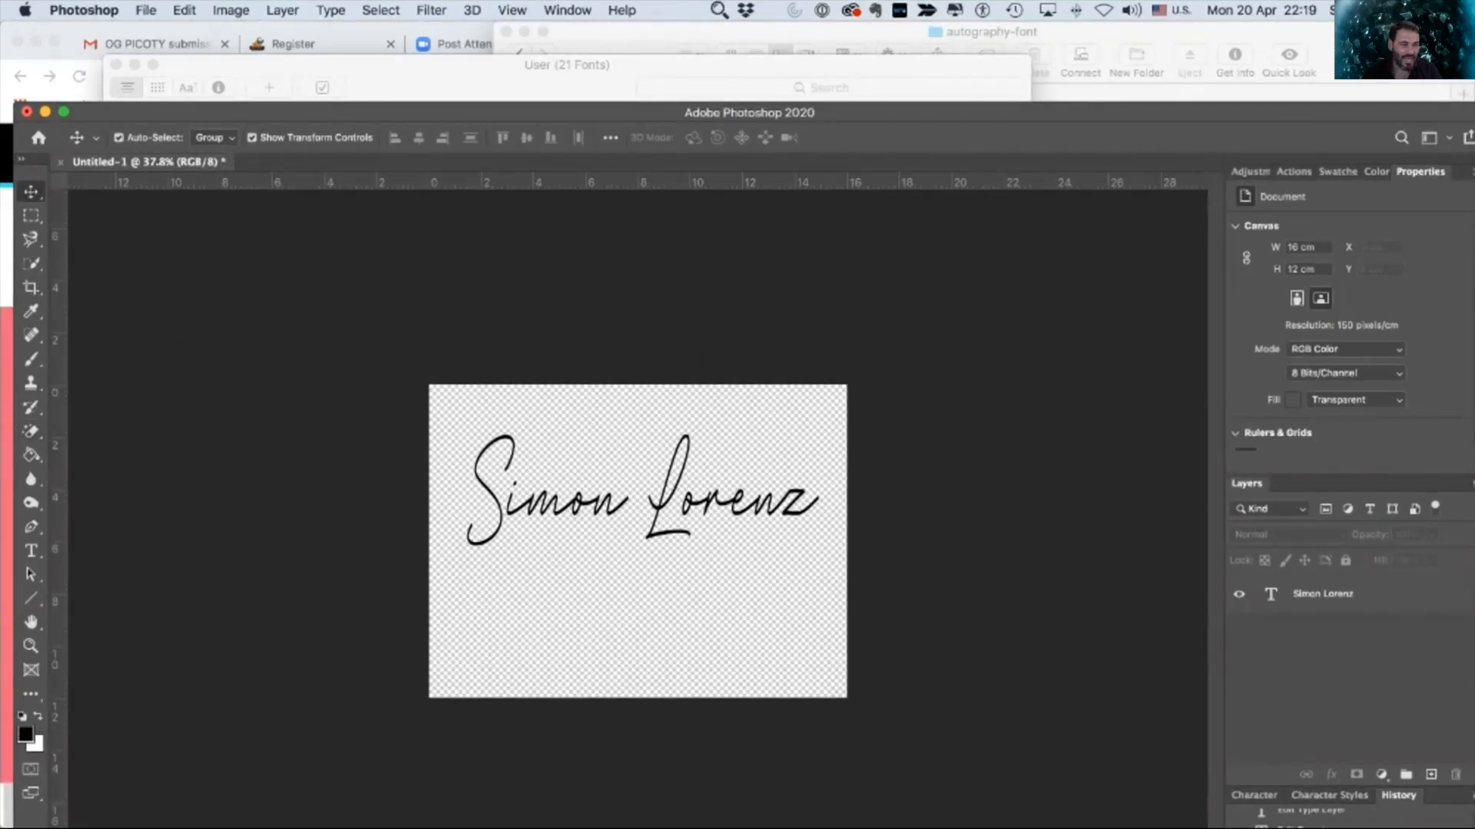
Step: Add a separate text layer reading "Photography" and center it below the signature
left_click(31, 551)
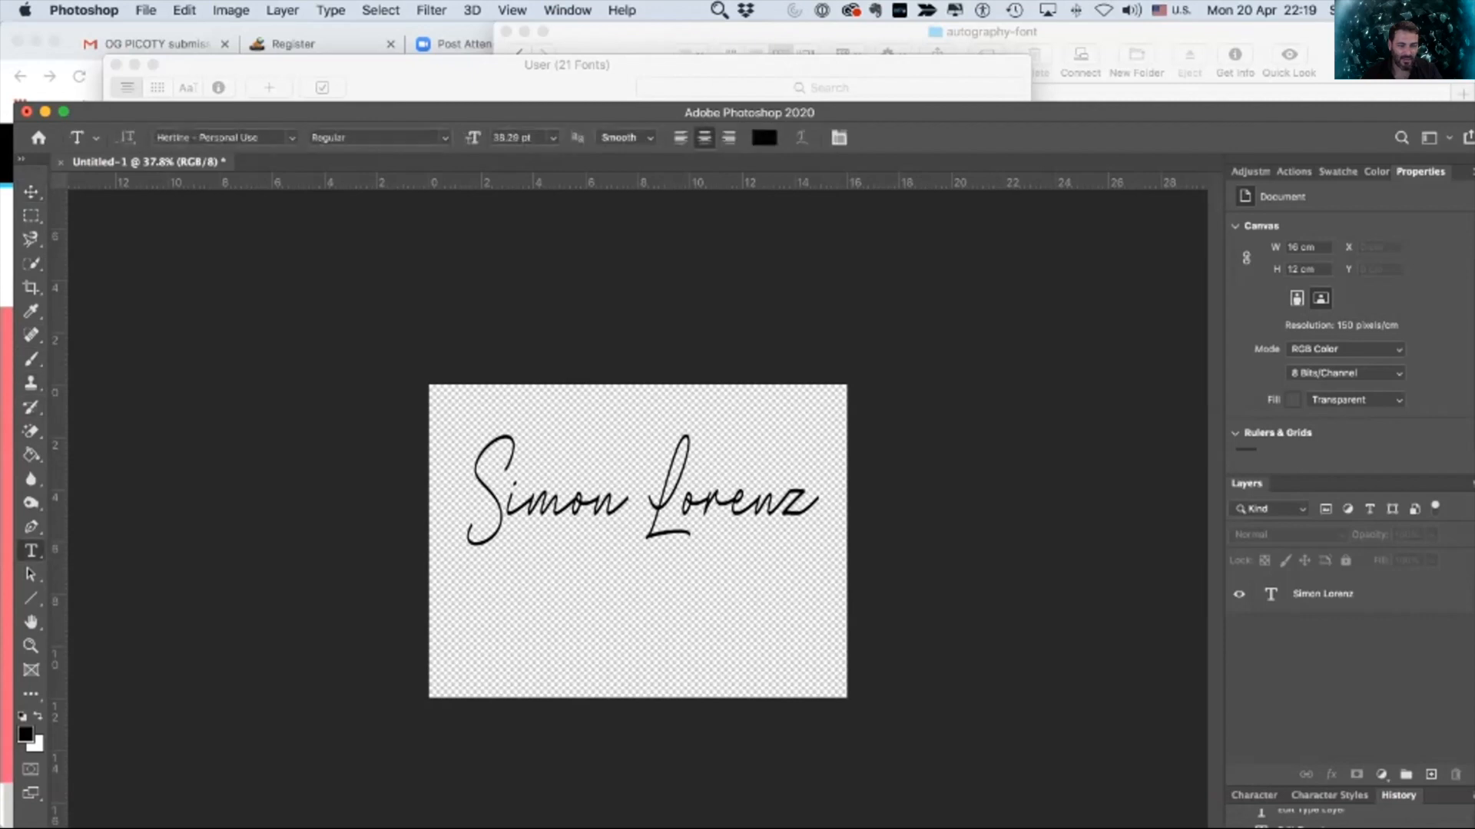
left_click(511, 572)
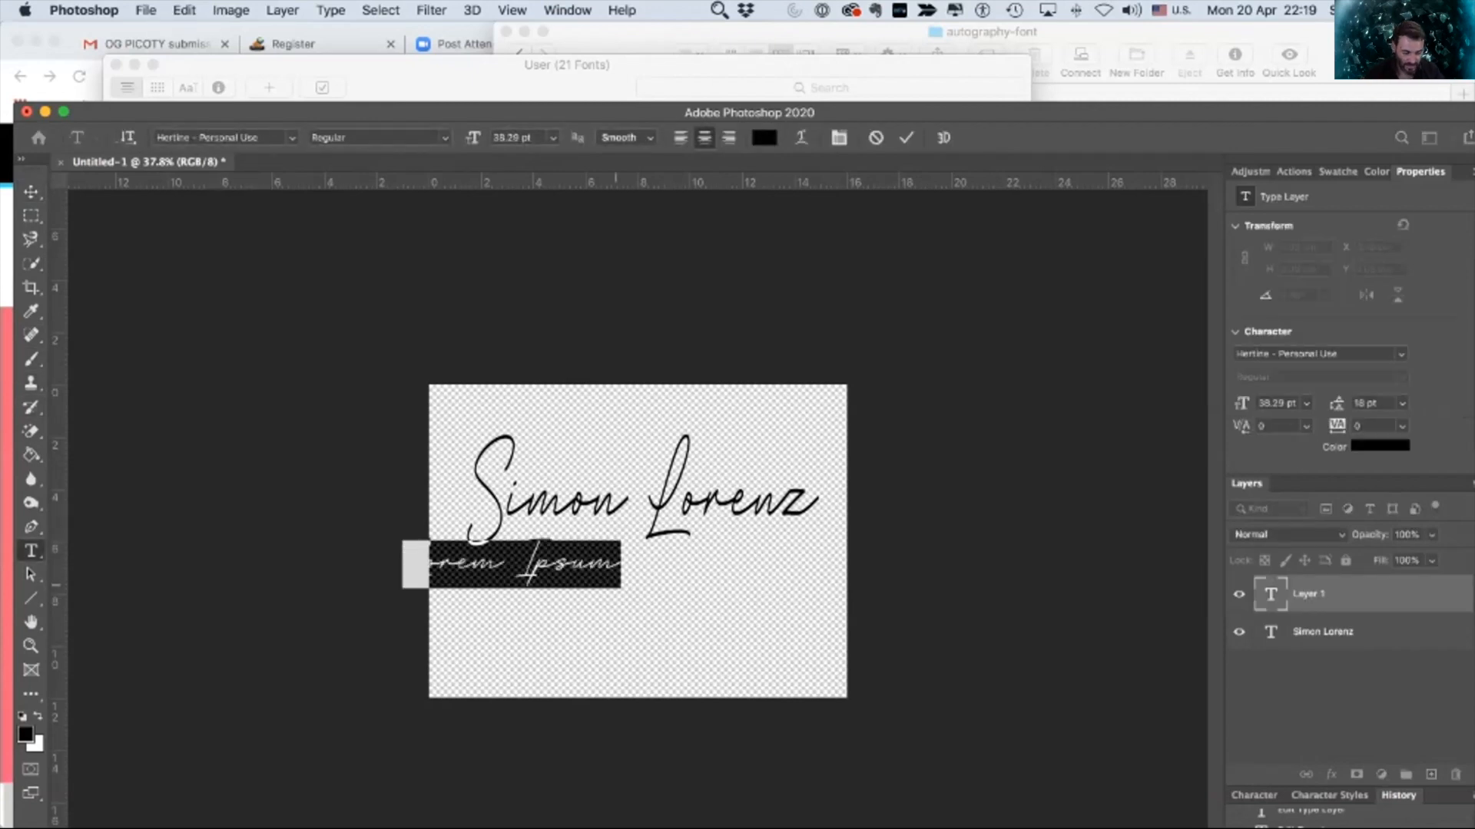
type("Photograp")
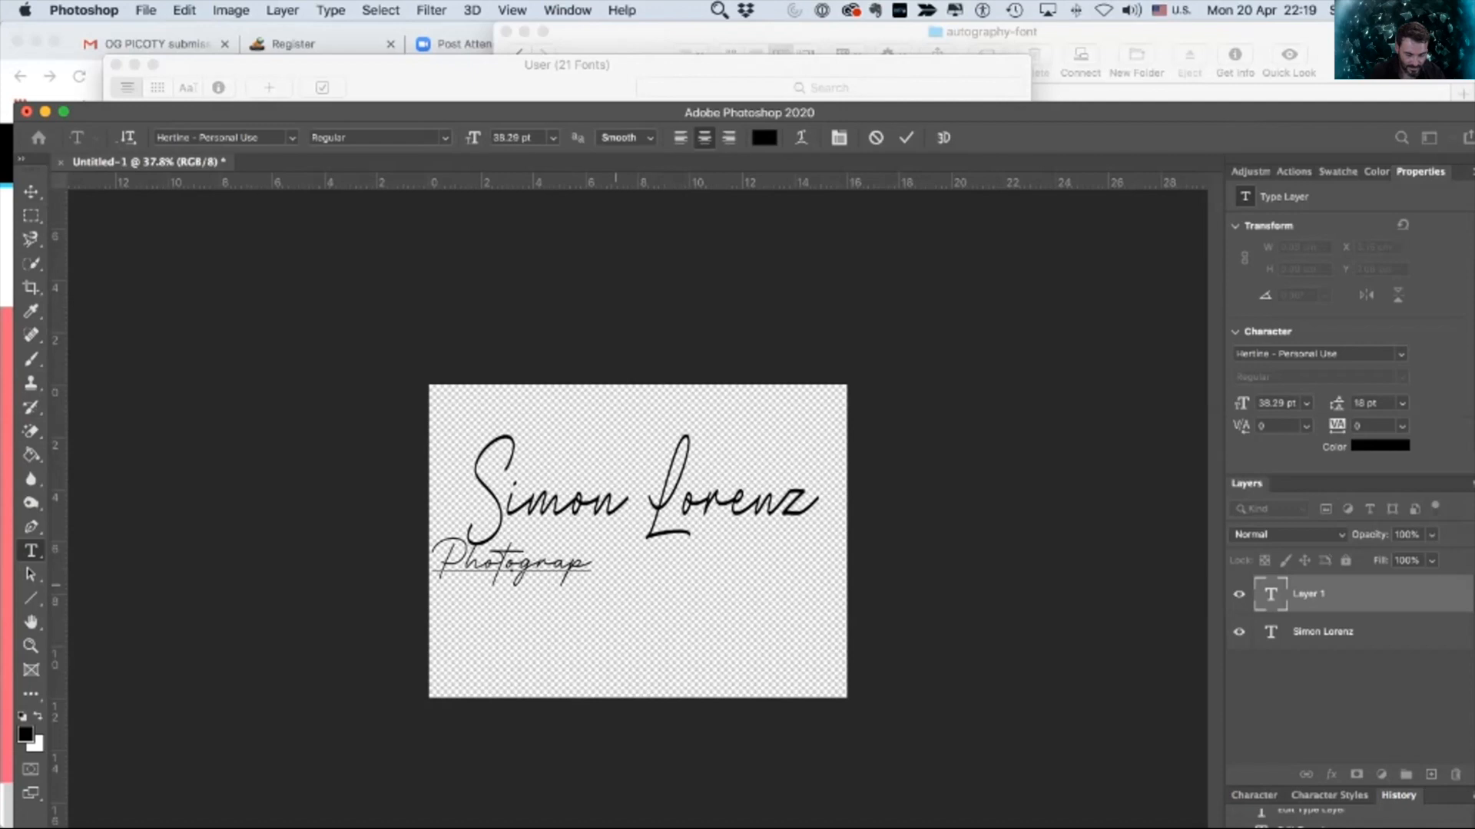
type("hy")
key("super+Return")
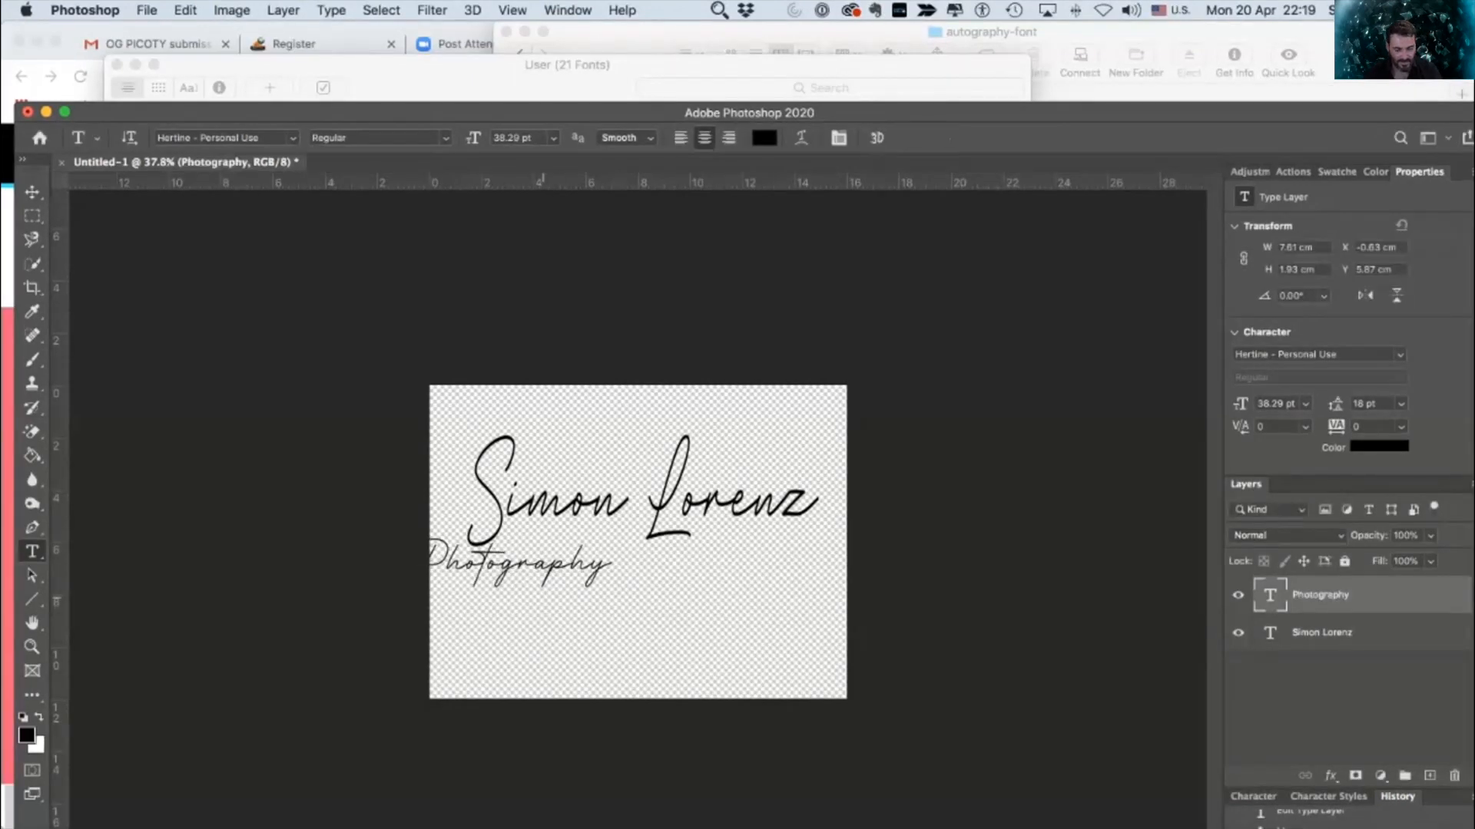
key("v")
left_click_drag(561, 530, 679, 569)
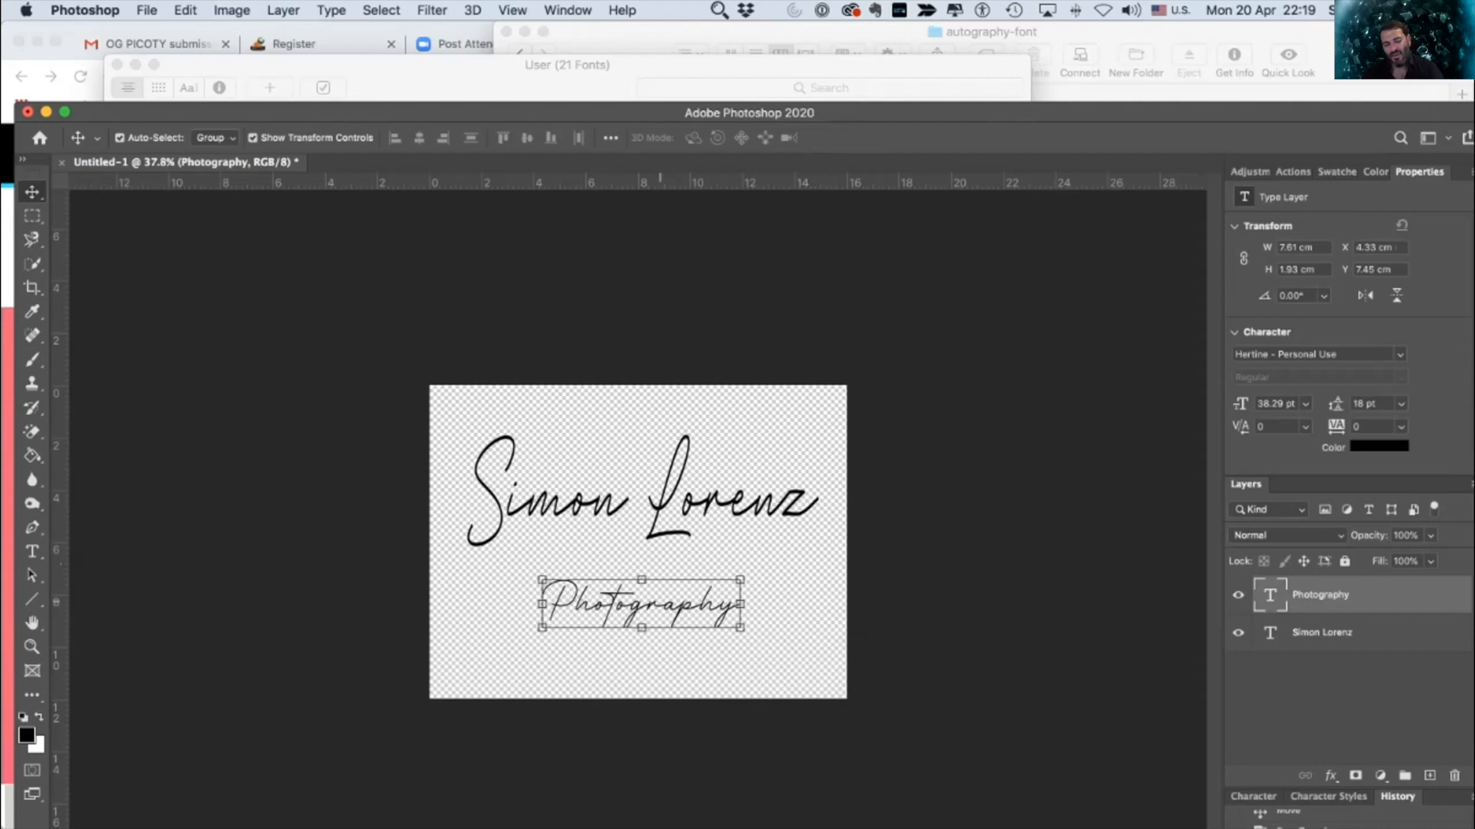
Step: Change the font of the "Photography" text to Avenir Next Regular
double_click(649, 607)
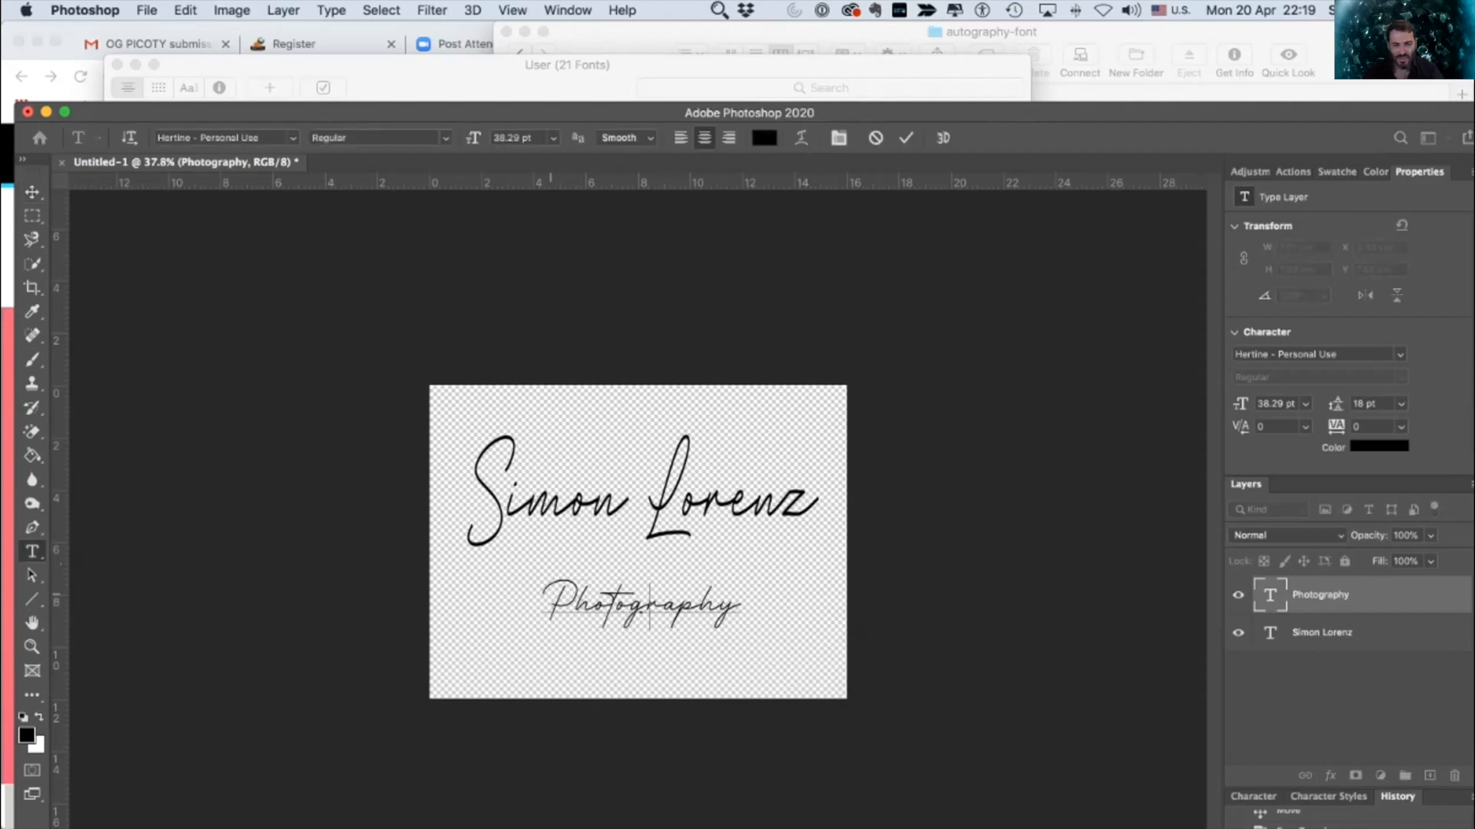
left_click_drag(547, 606, 762, 607)
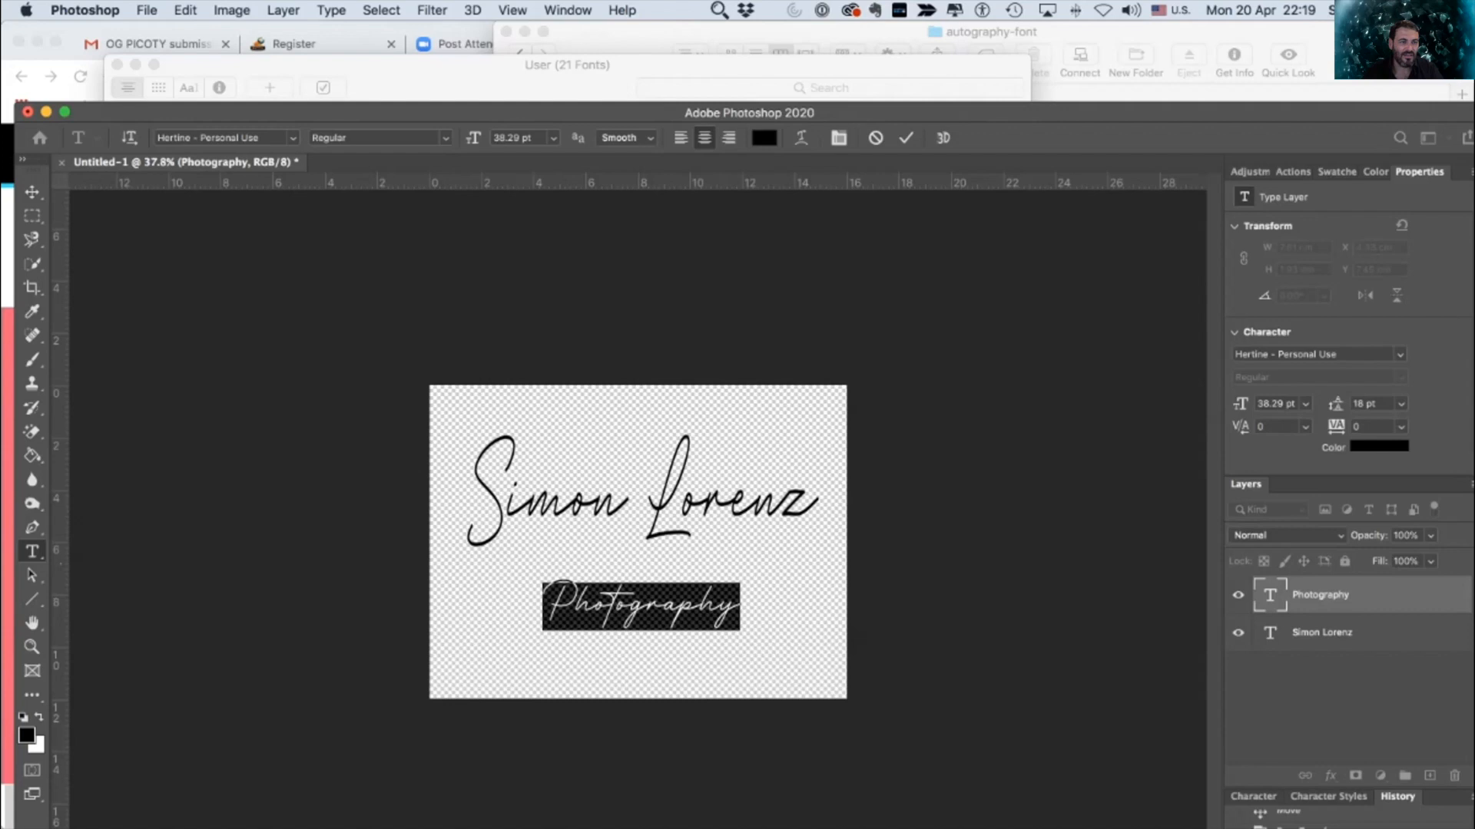
left_click(293, 137)
key("Down")
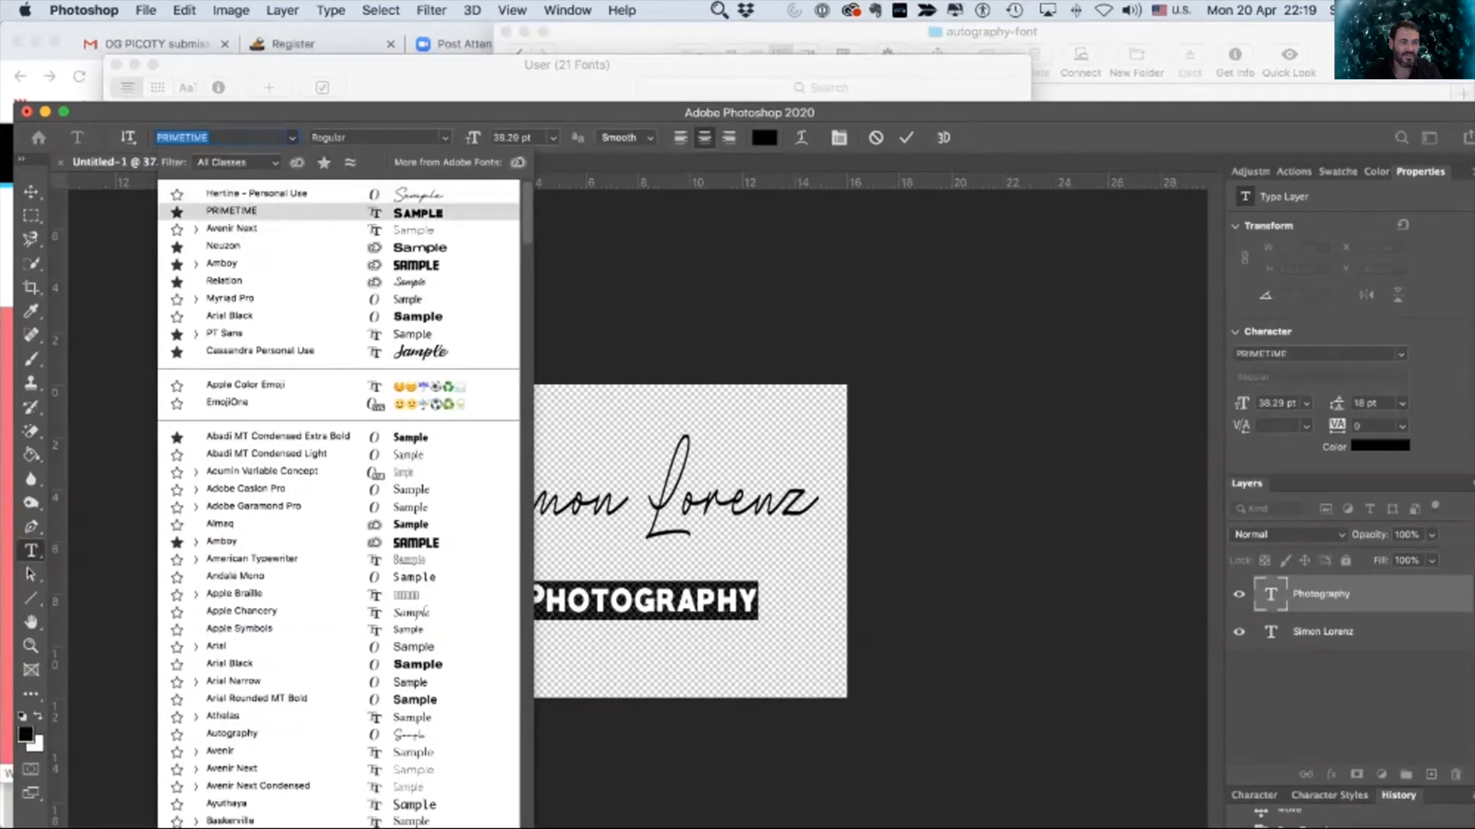
key("Down")
key("Return")
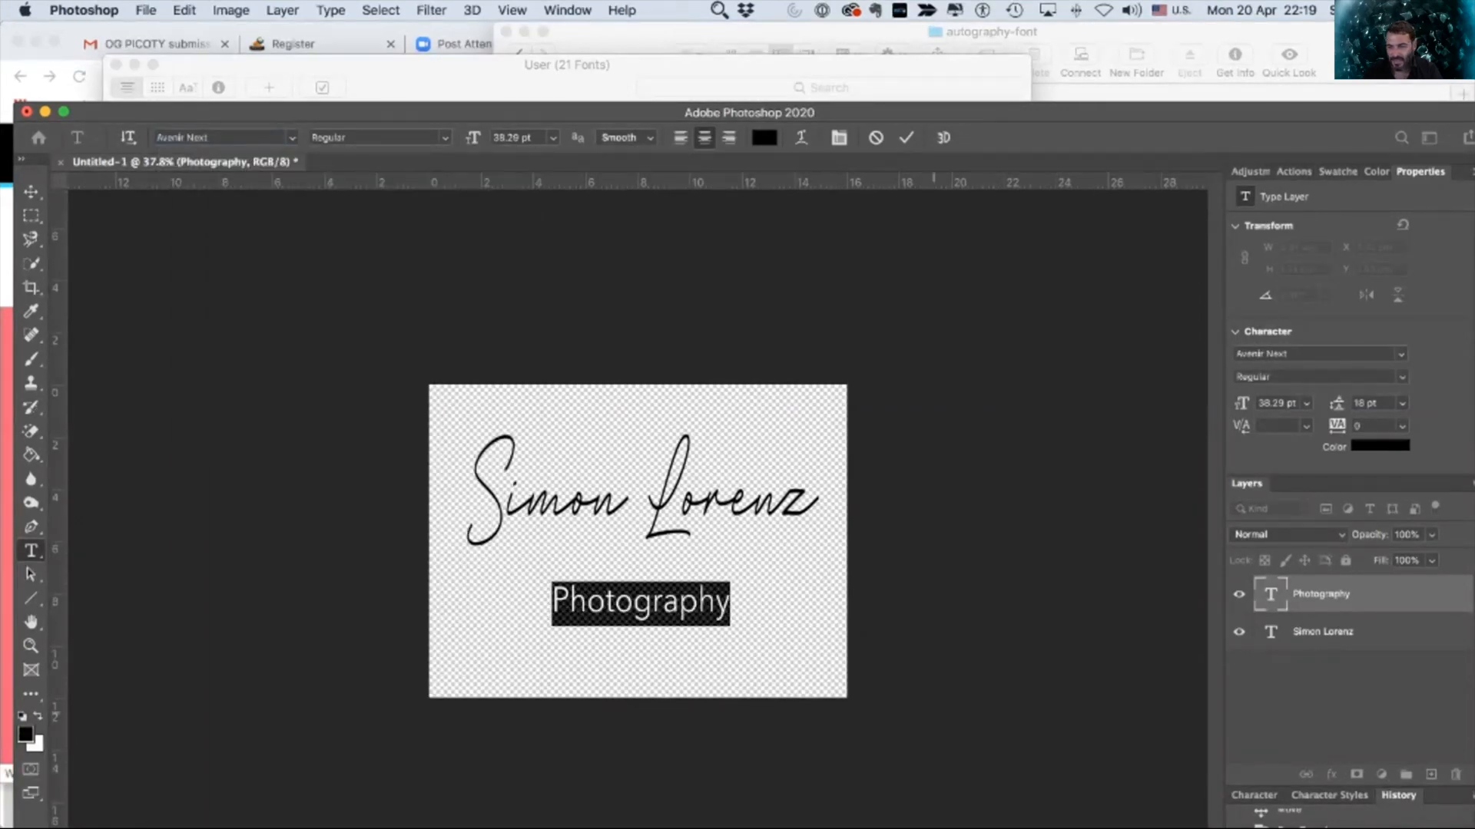
key("super+Return")
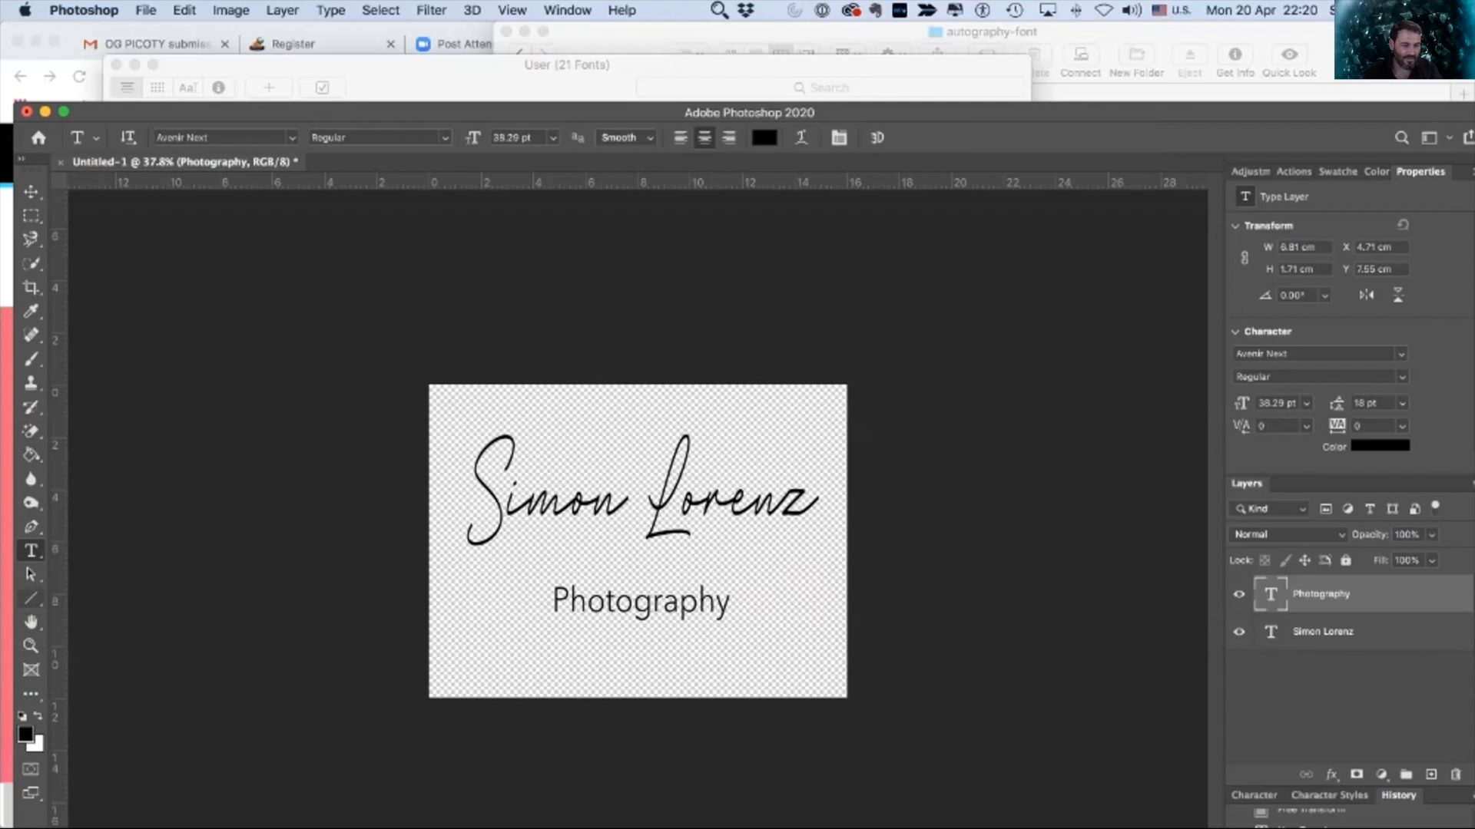
Step: Draw a horizontal line about 1847 px wide between the signature and "Photography", with a 6 pt stroke
left_click(31, 599)
left_click_drag(469, 561, 807, 556)
left_click(281, 137)
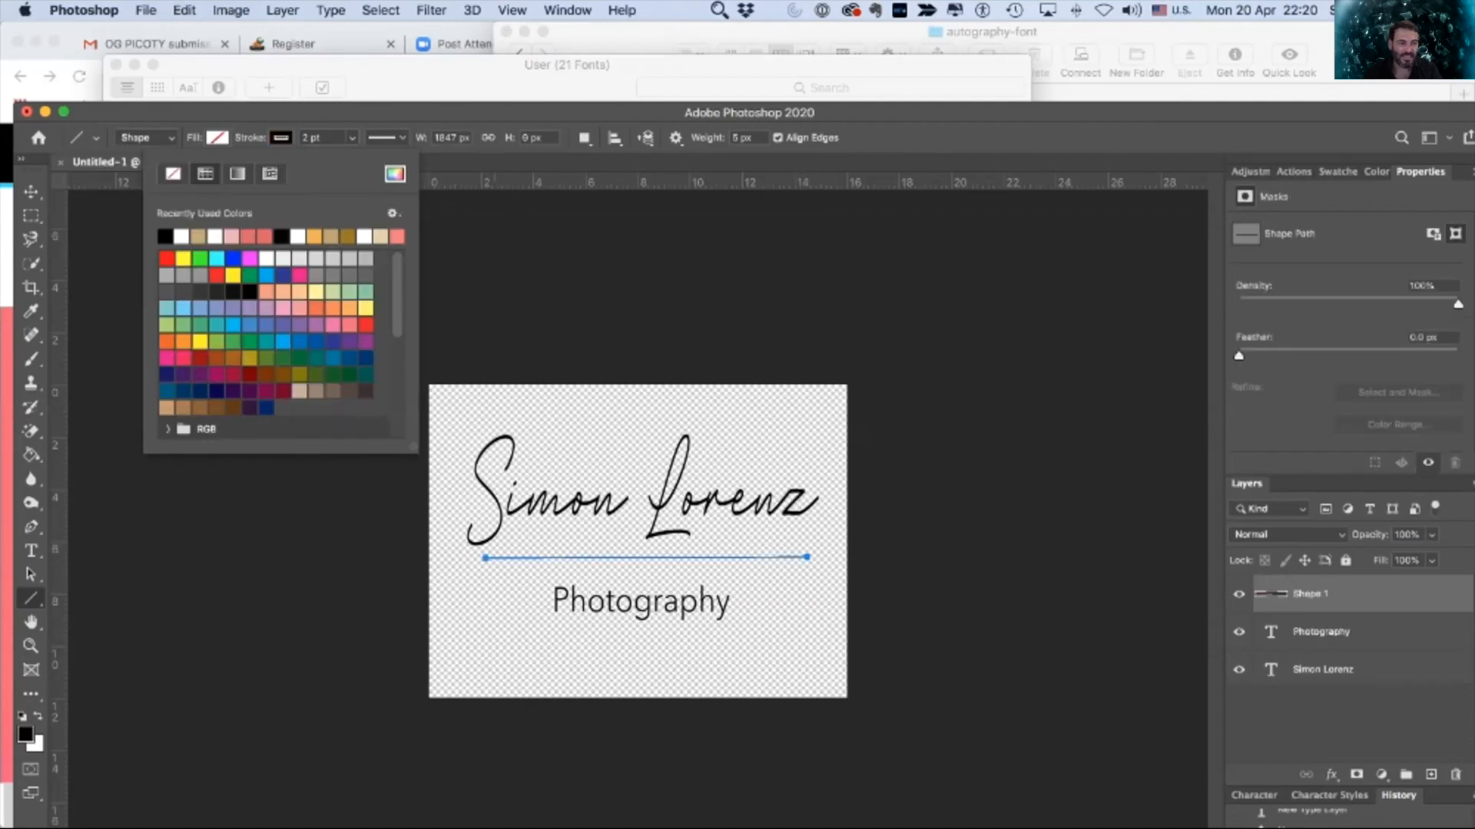
left_click(311, 137)
left_click(321, 138)
left_click_drag(322, 137, 301, 138)
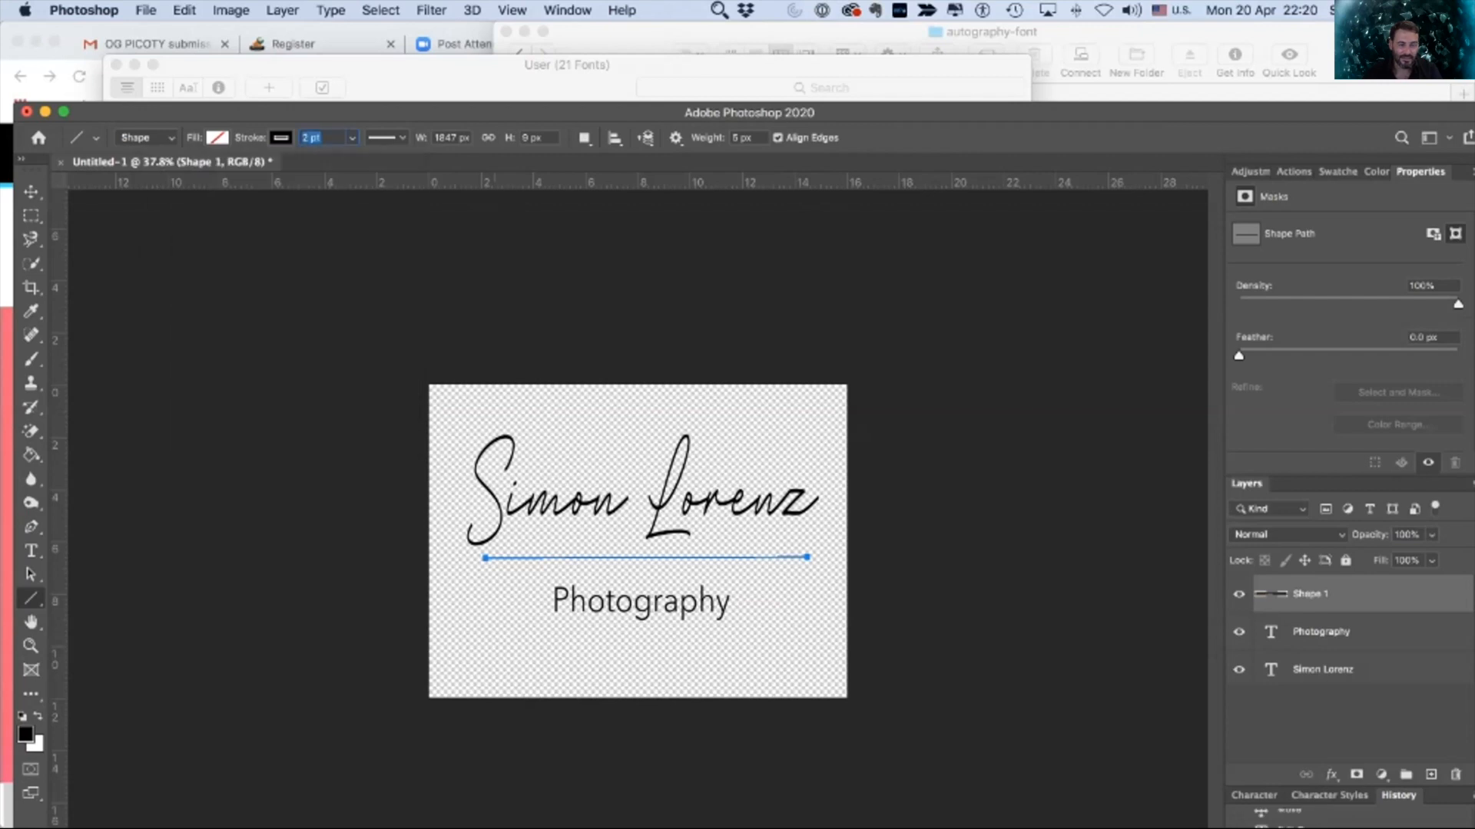
type("6")
key("Return")
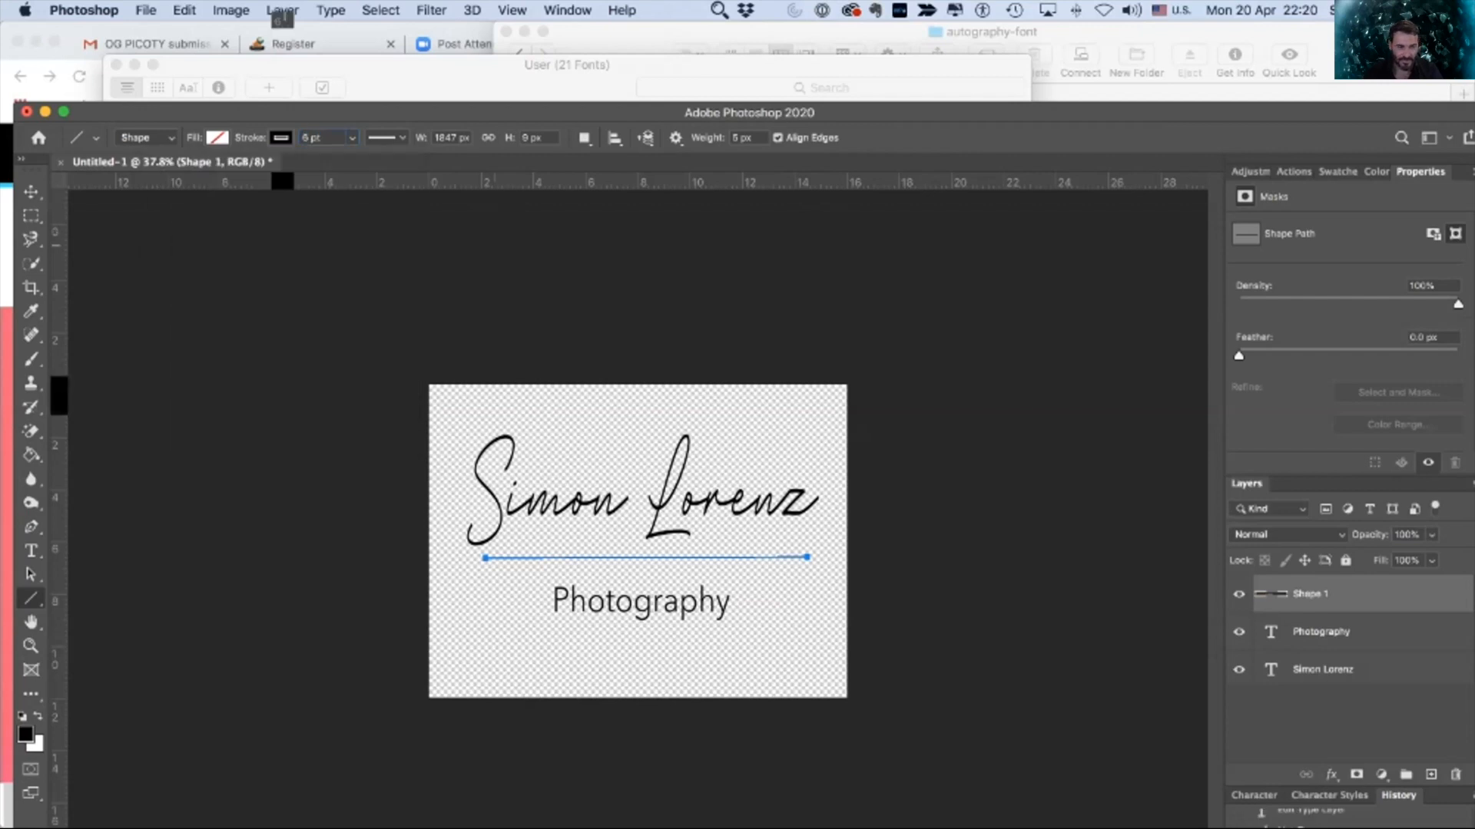
left_click(31, 192)
left_click(565, 602)
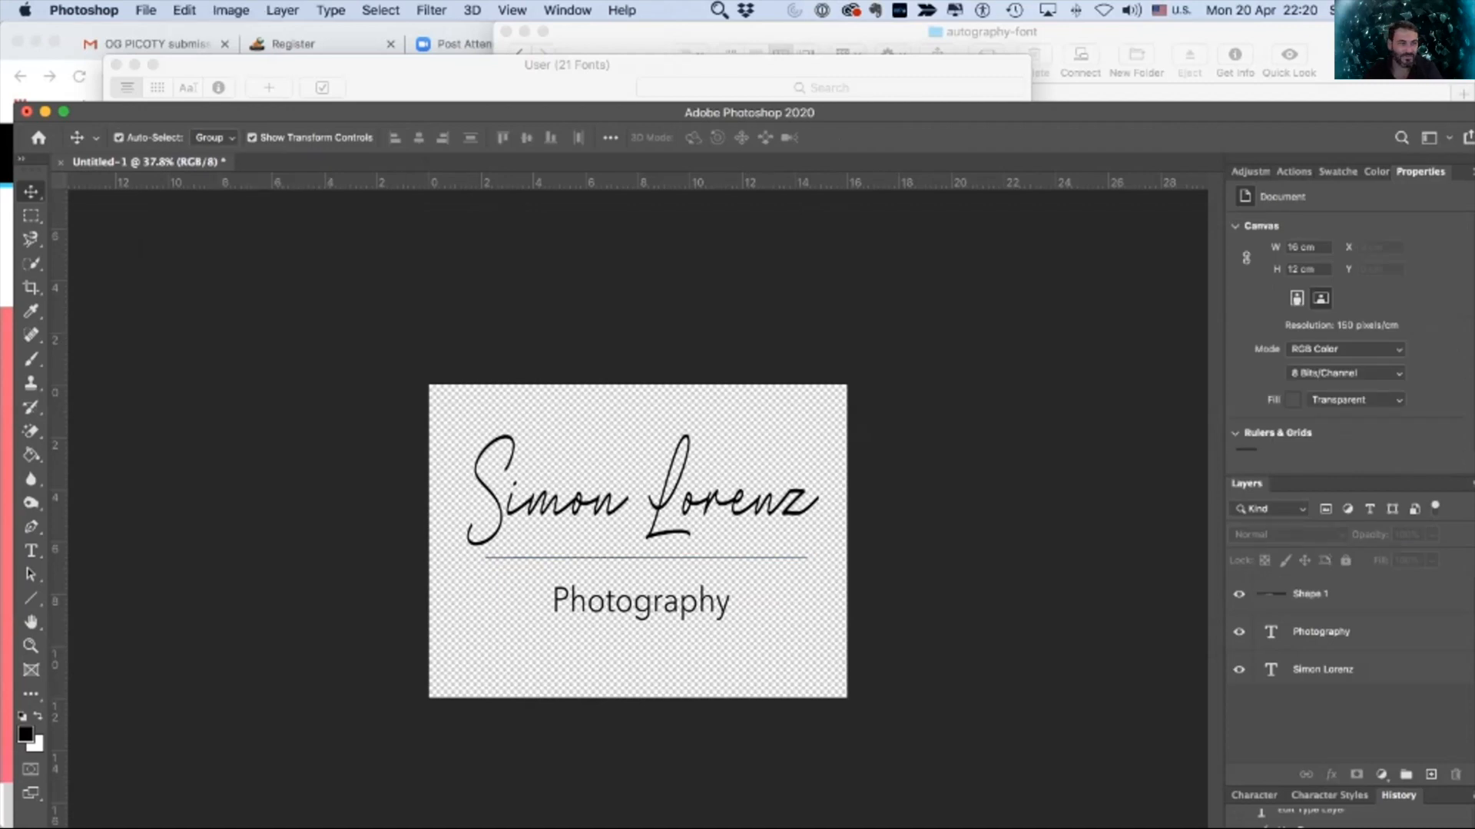
Step: Export the document as a 2400 x 1800 px PNG with transparency, saved as Untitled-1.png in the Examples folder
left_click(145, 10)
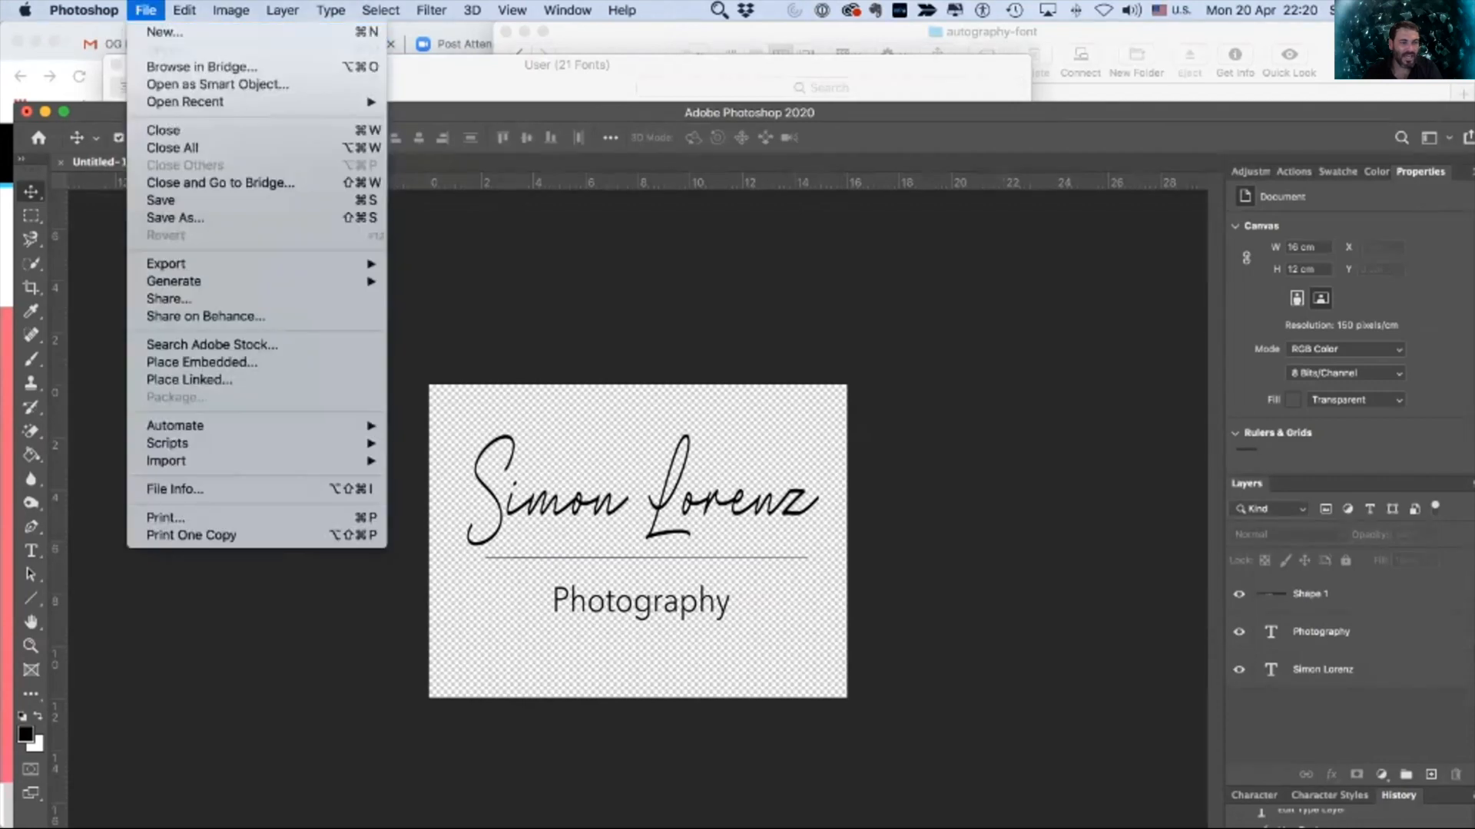
mouse_move(176, 263)
left_click(440, 281)
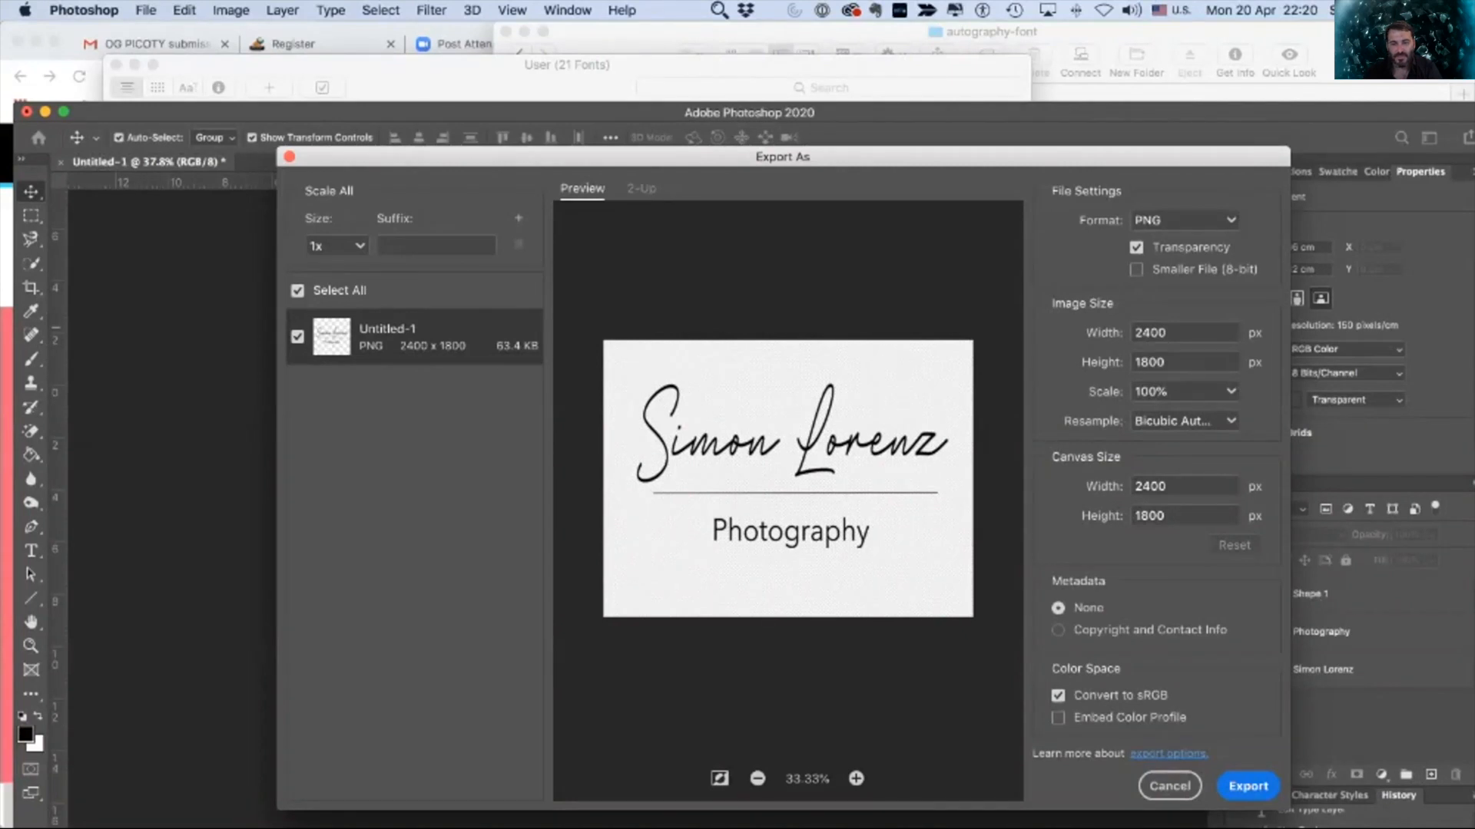
key("Return")
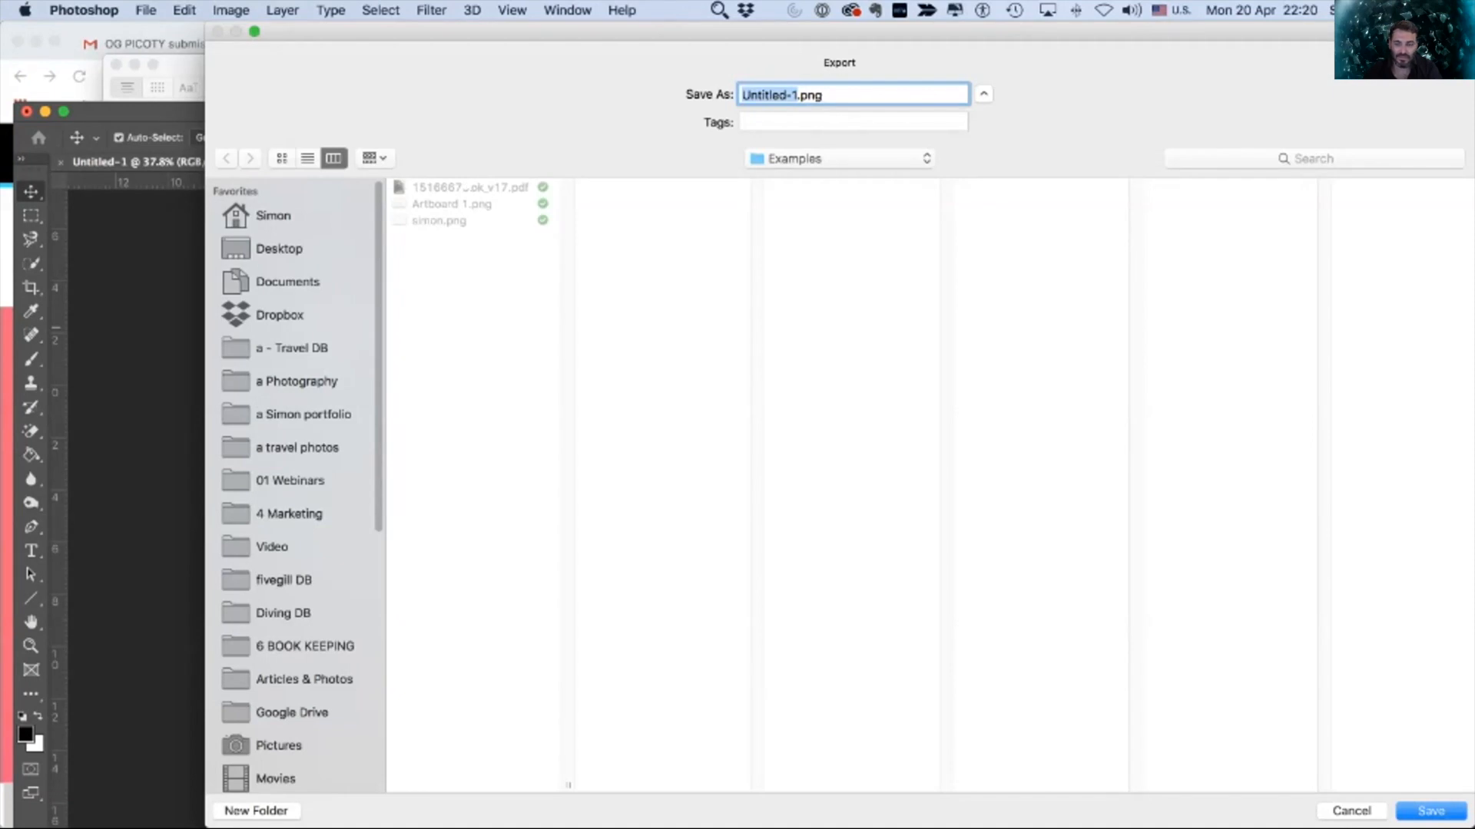
key("Escape")
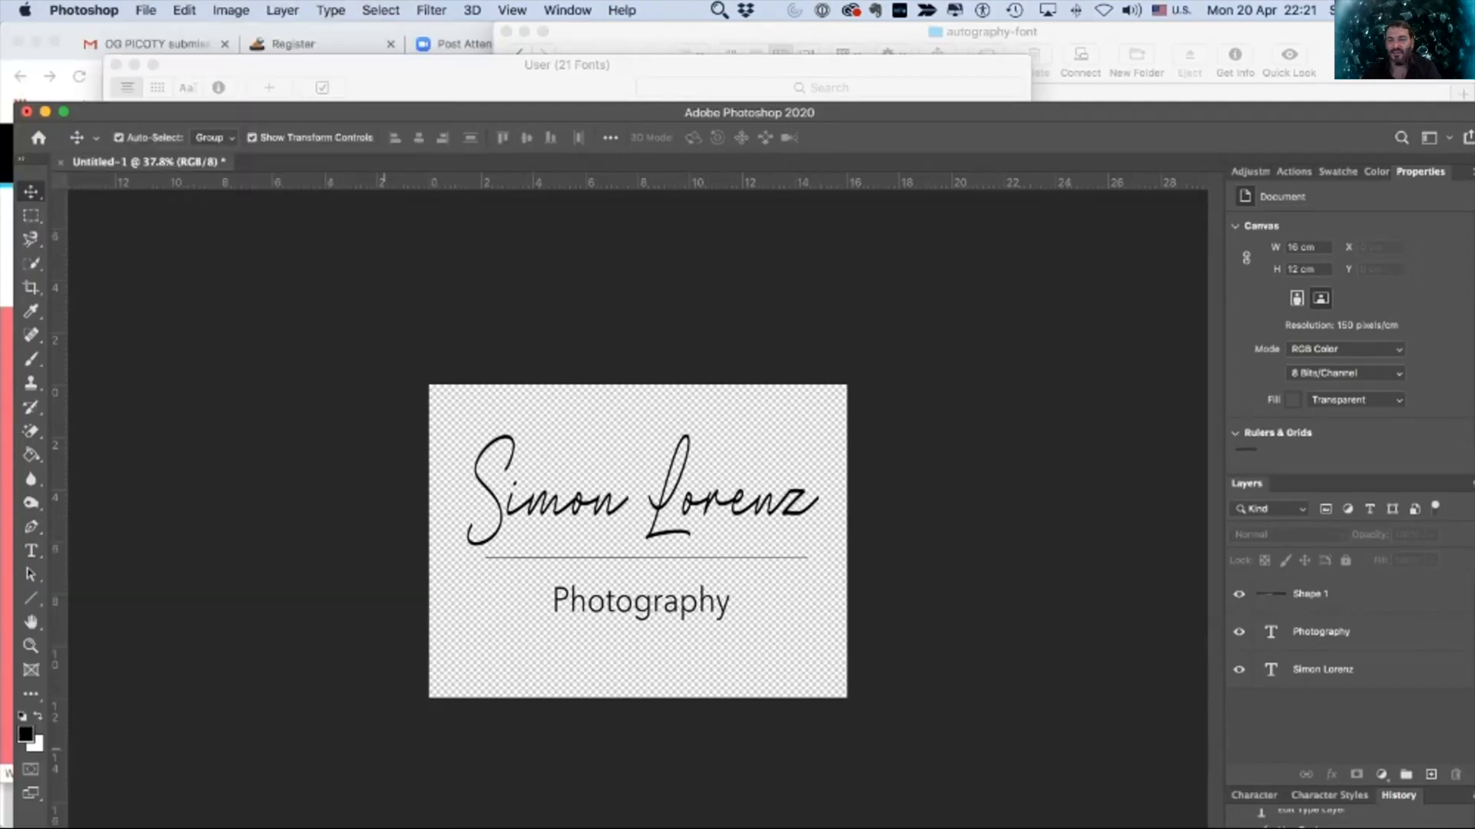
Step: Switch to Lightroom Classic, leave the adjustment brush and fit the whole cuttlefish photo in the view
key("super+Tab")
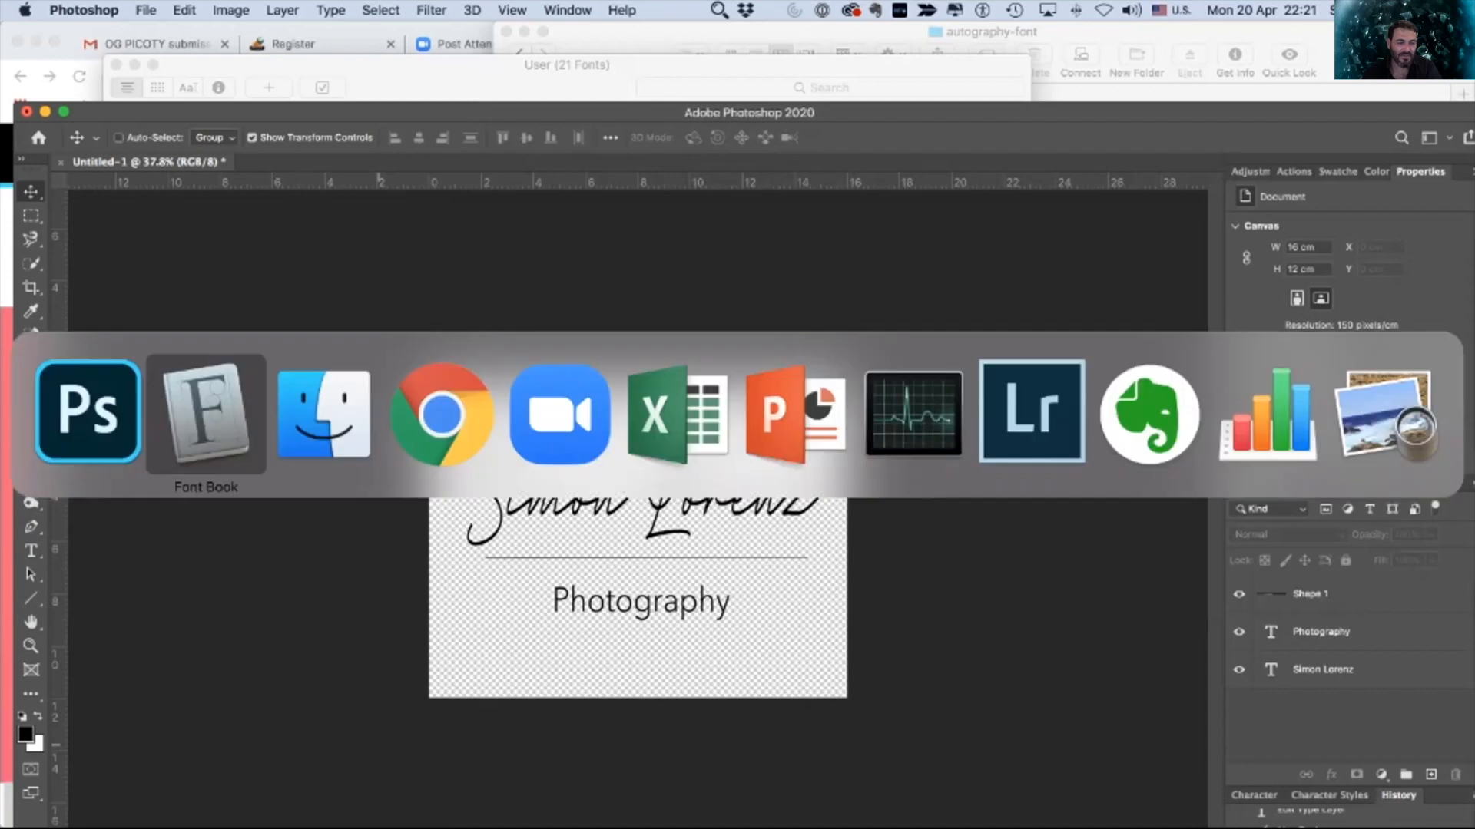
key("super+Tab")
key("super+Tab")
key("super+Tab")
key("super+Tab")
key("super+Tab")
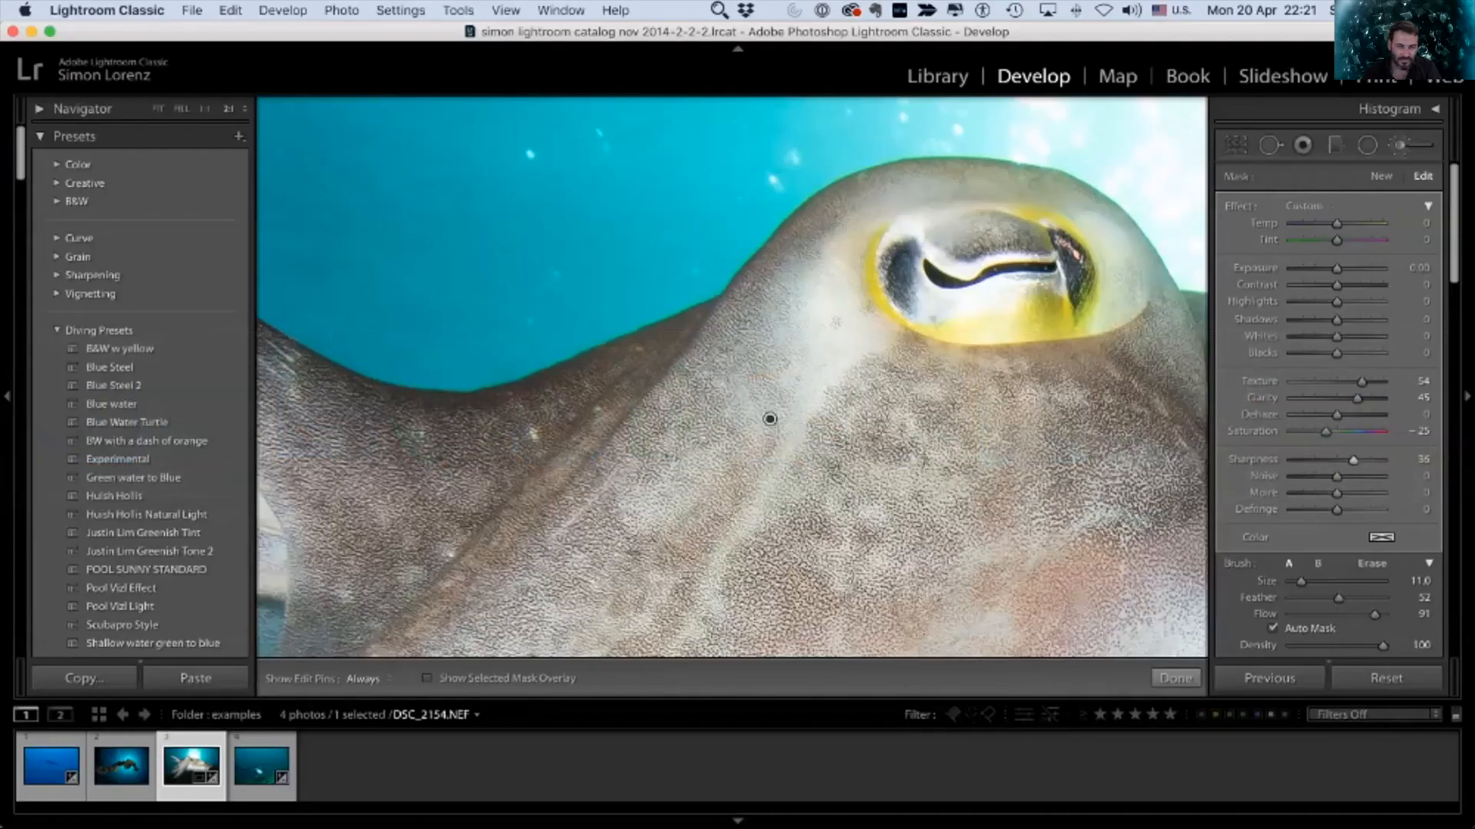
key("k")
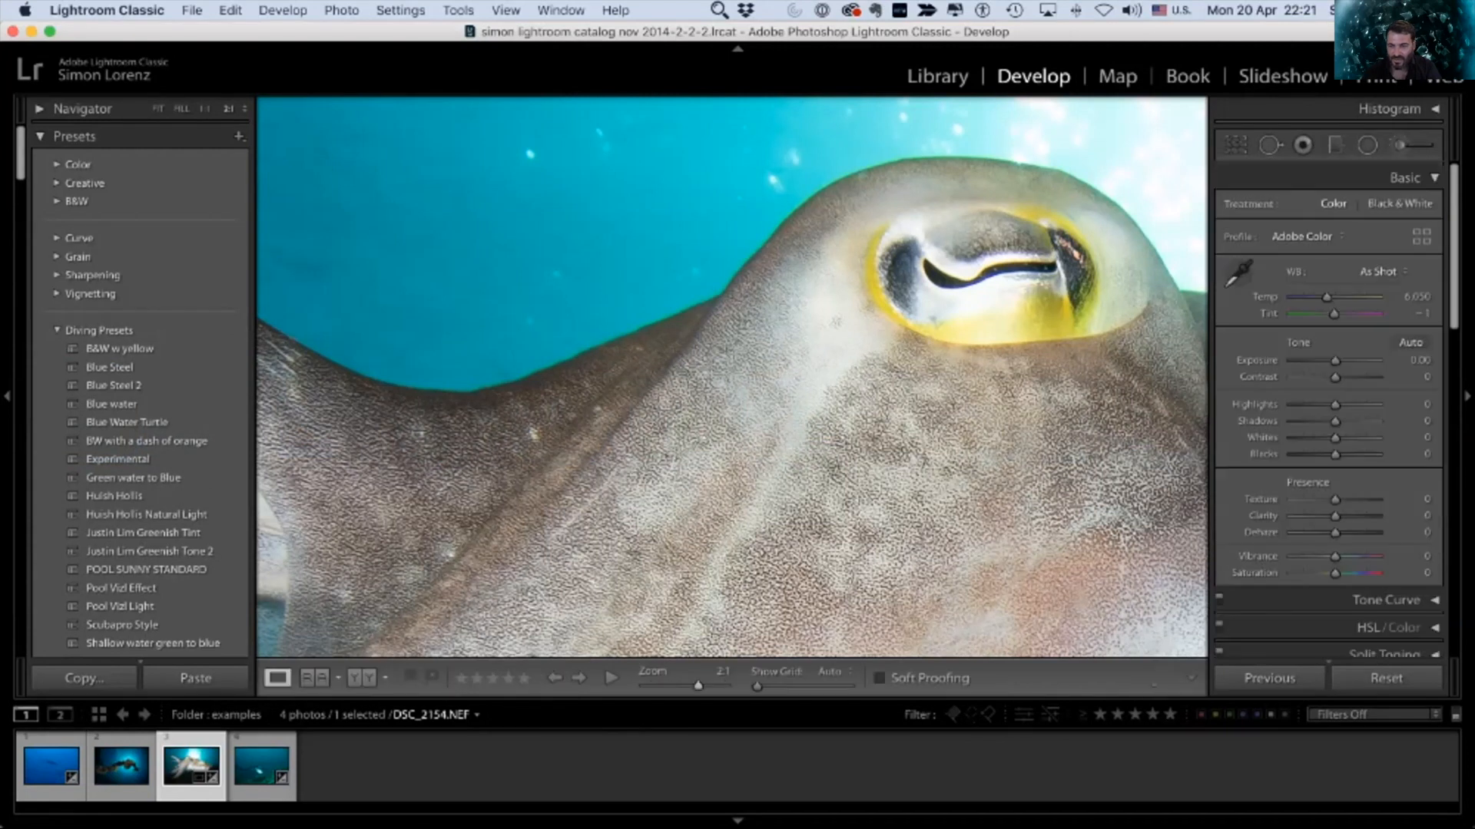
key("z")
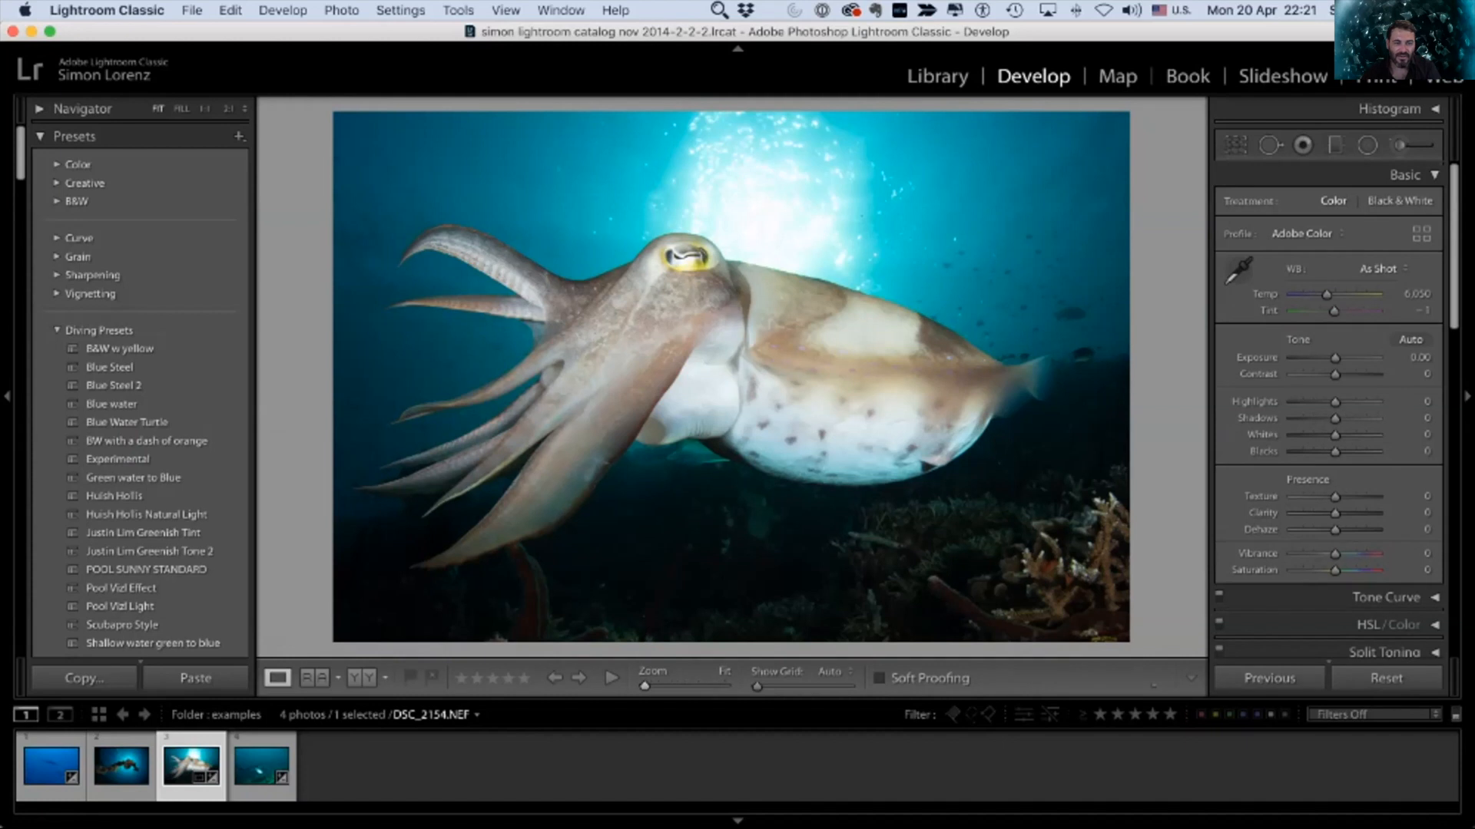
Step: Open the full export settings for the cuttlefish photo
right_click(705, 271)
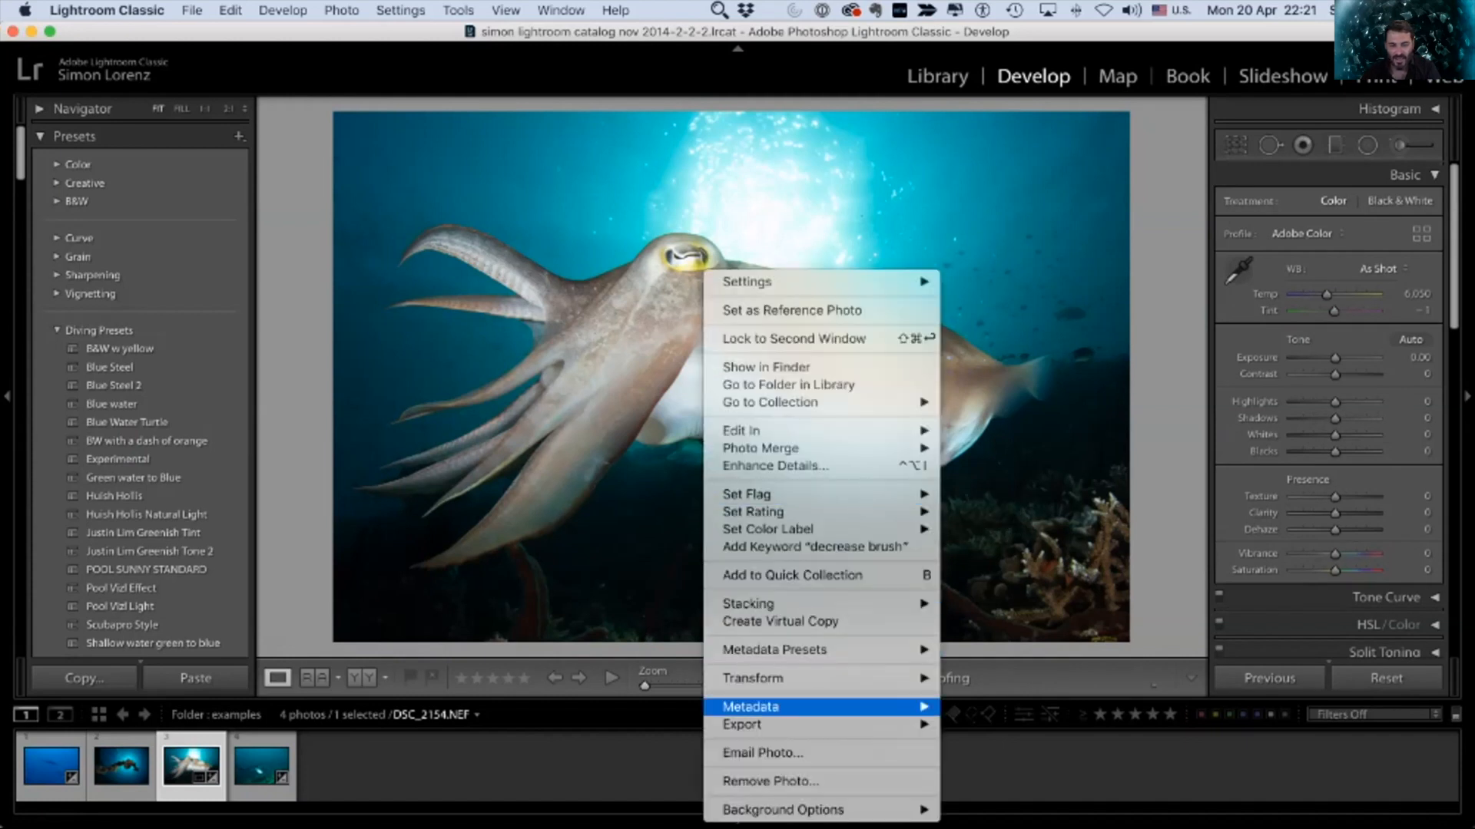
mouse_move(817, 724)
left_click(983, 605)
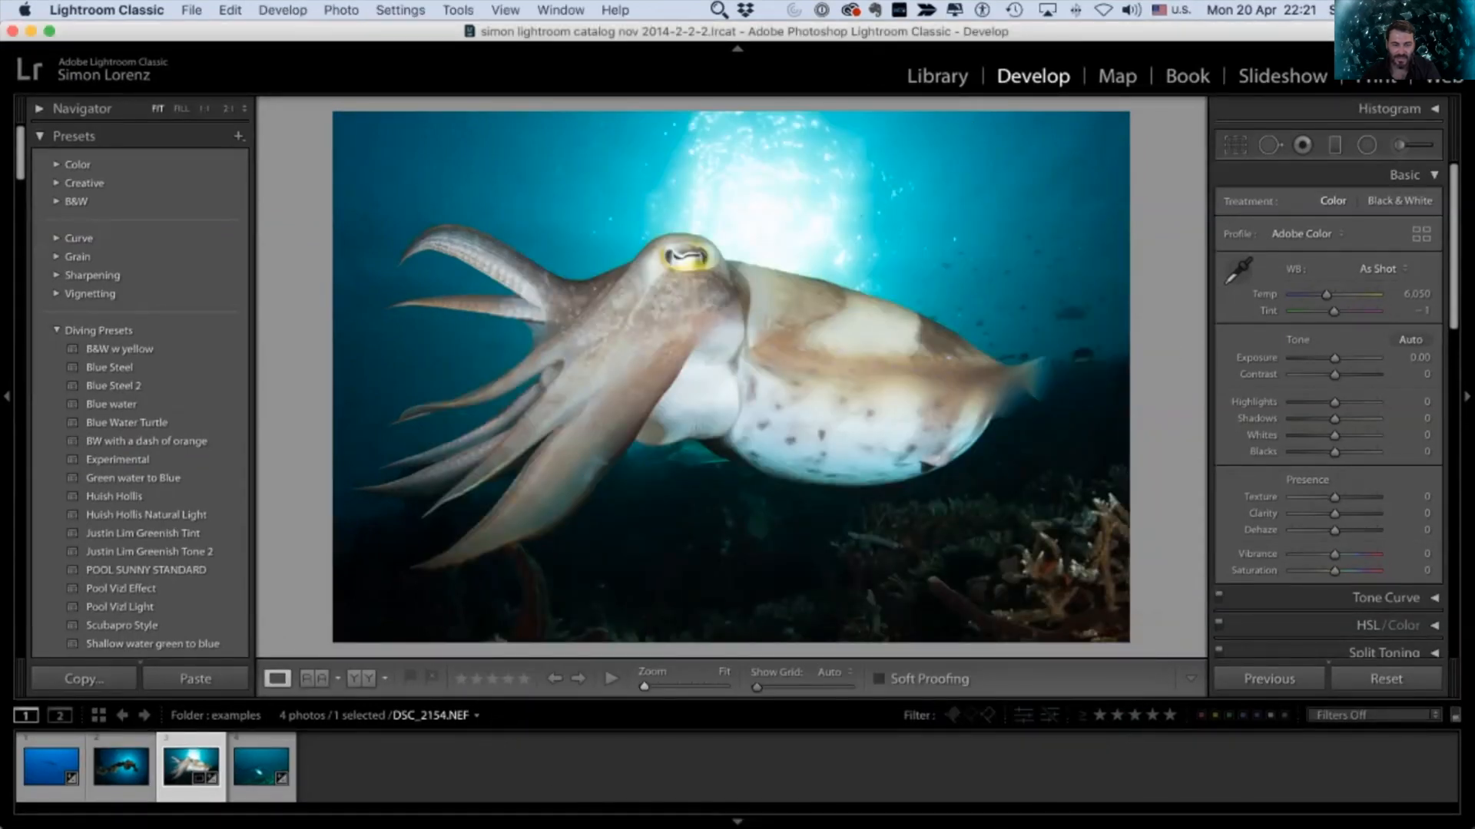
left_click(784, 384)
left_click(784, 384)
right_click(785, 384)
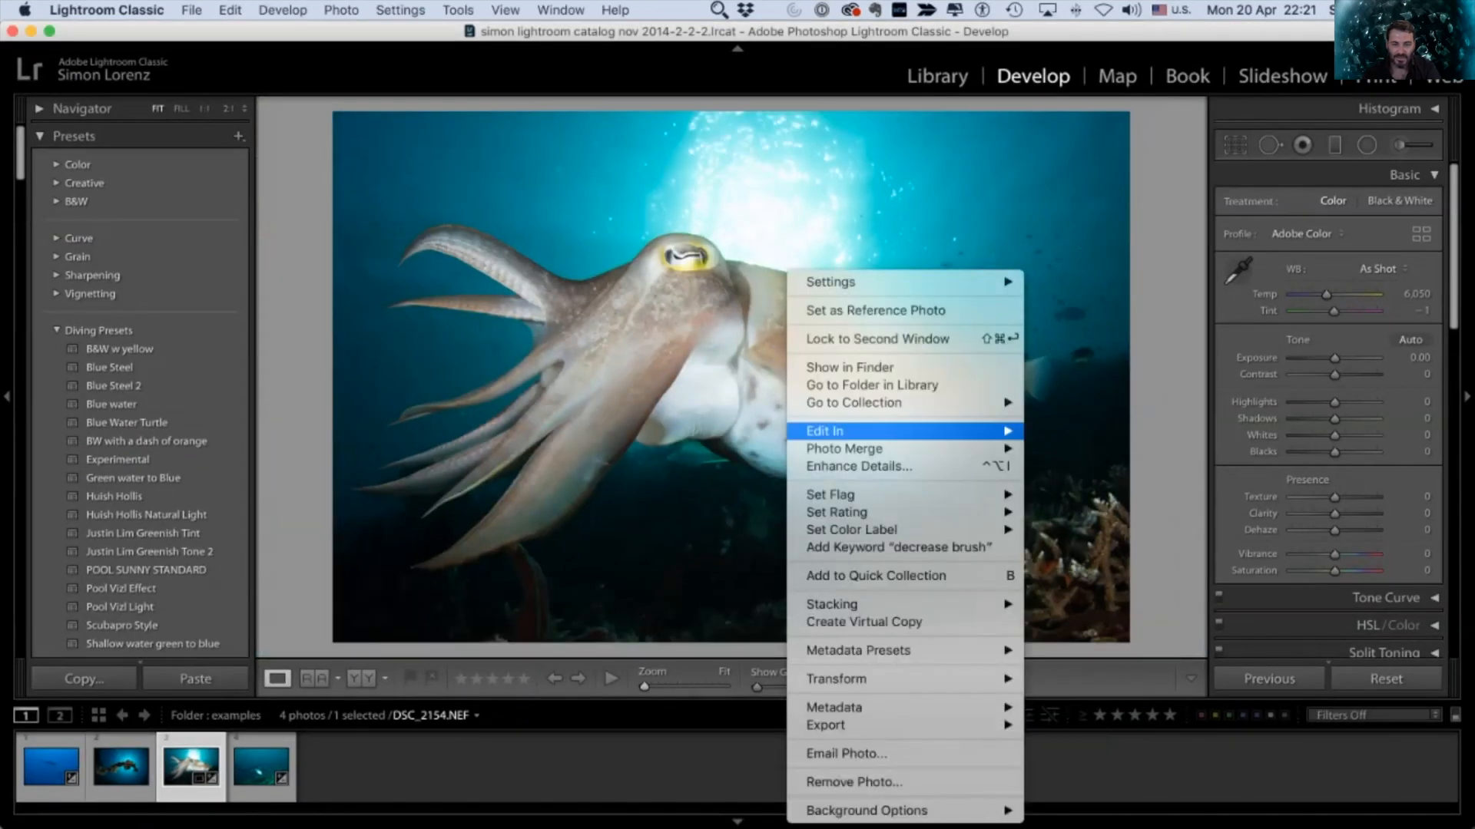
mouse_move(906, 725)
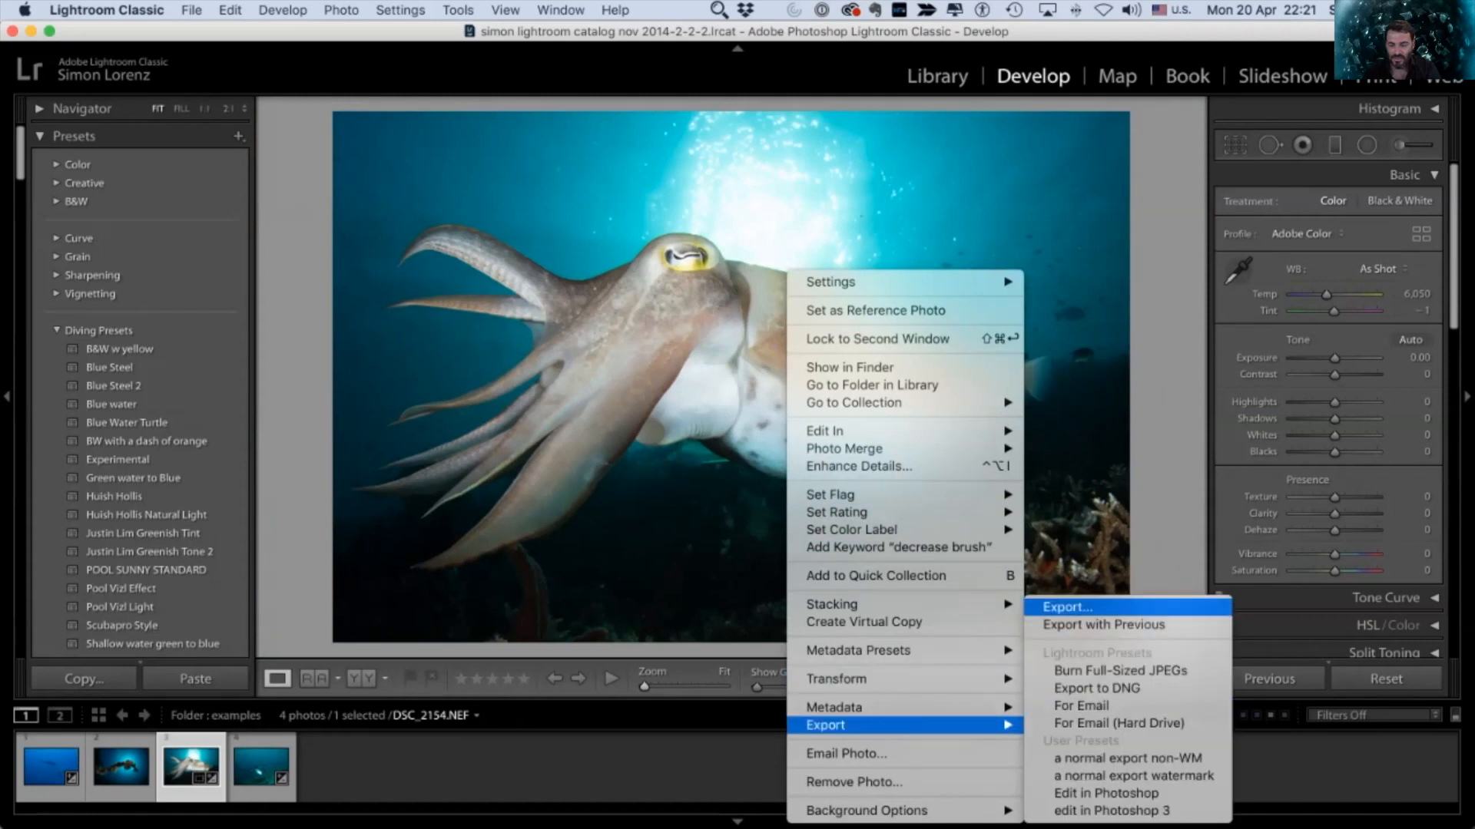
left_click(1067, 607)
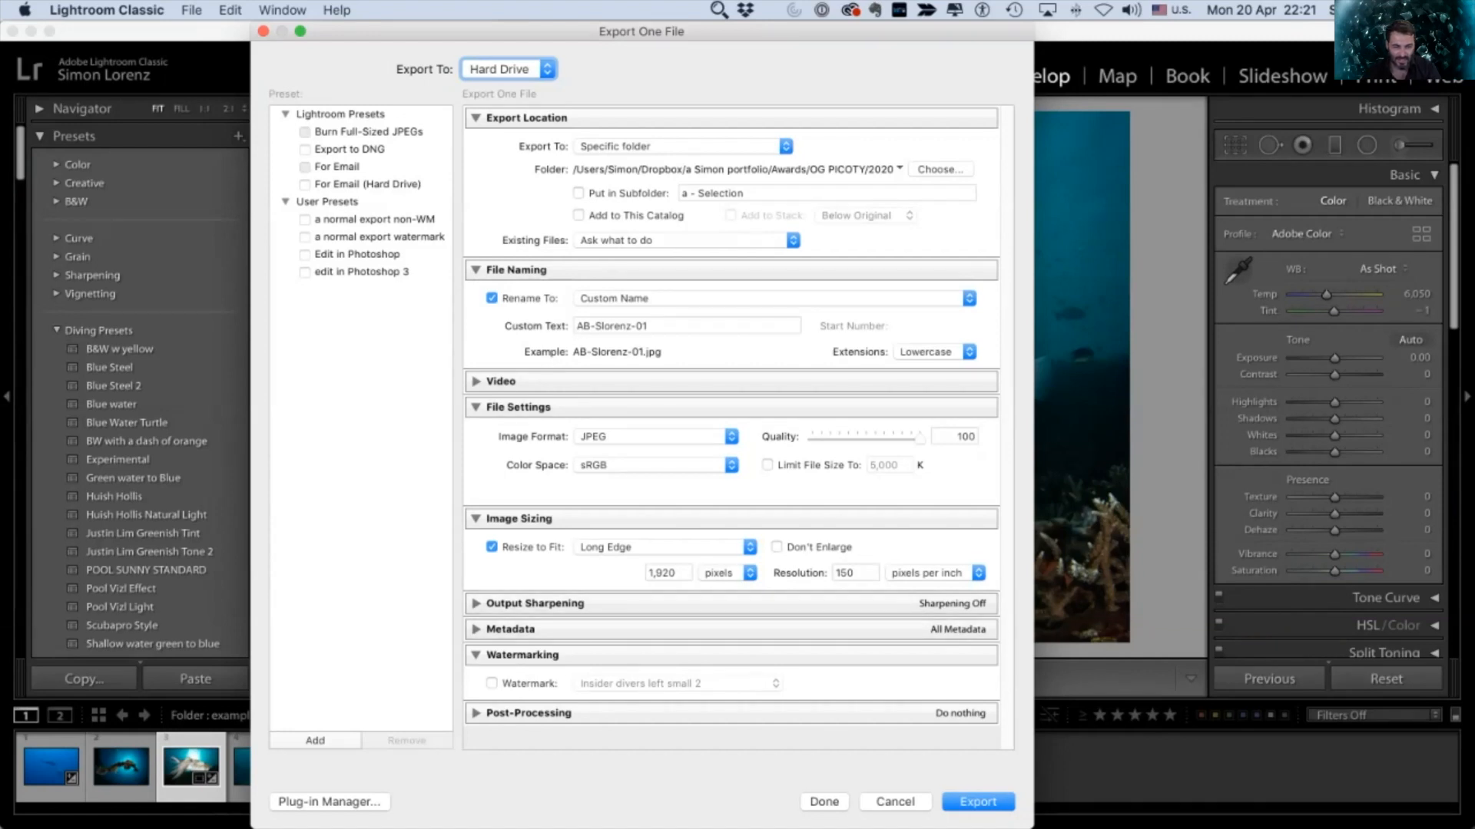
Step: Enable watermarking for the export and open the Watermark Editor
left_click(492, 683)
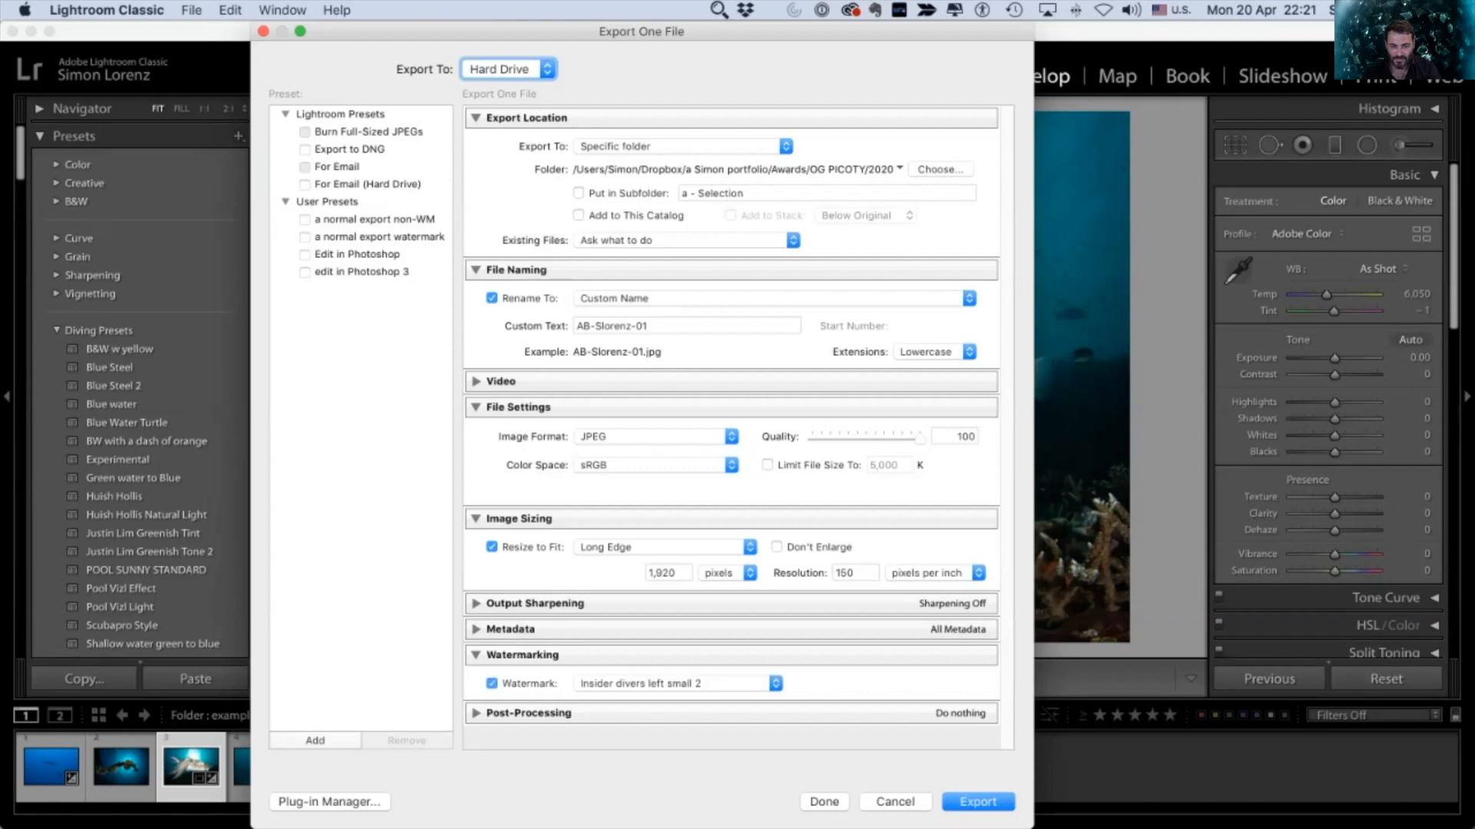
left_click(677, 683)
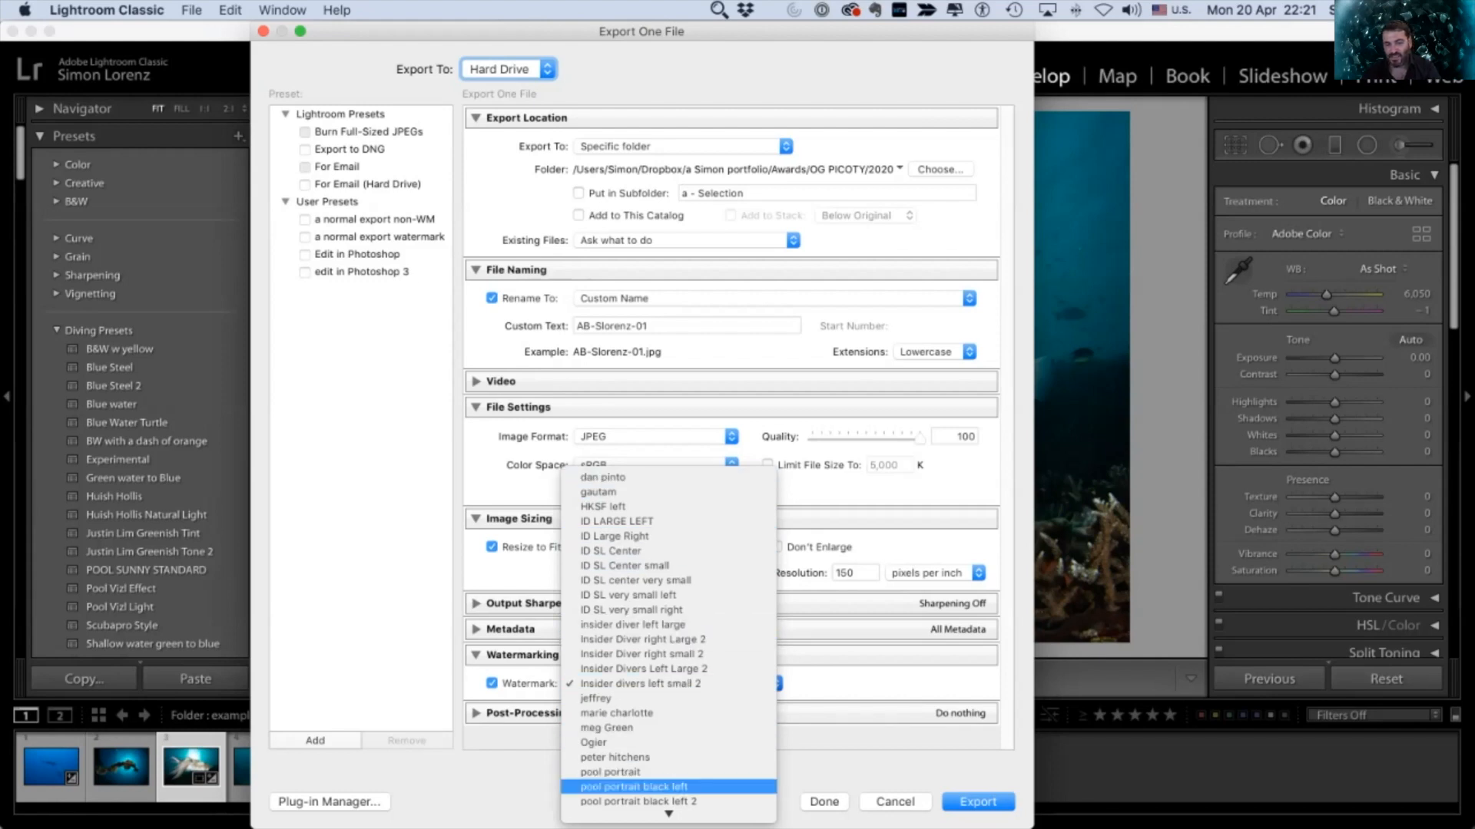
scroll(668, 787, "down", 3)
scroll(668, 787, "down", 3)
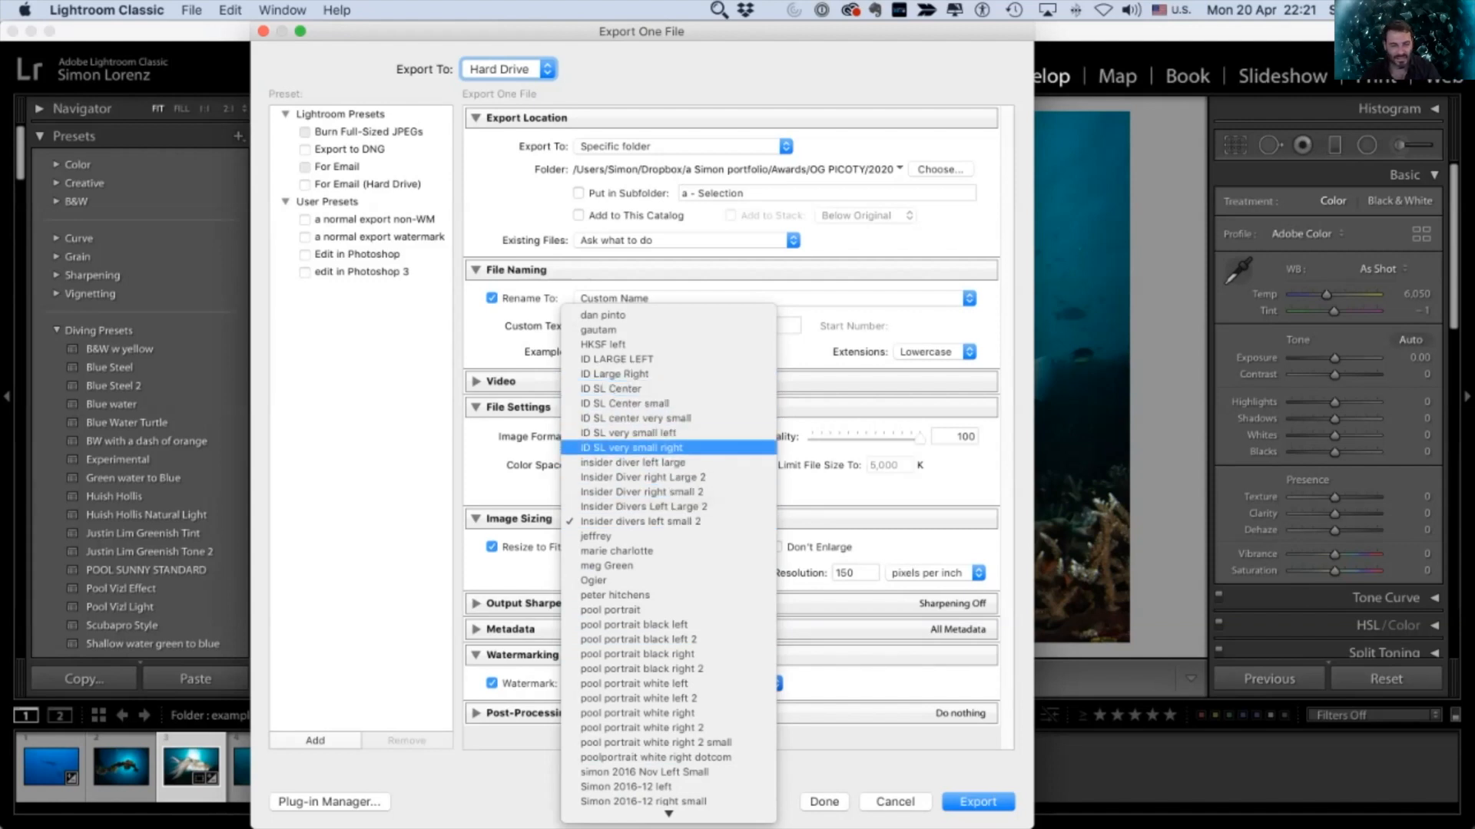
mouse_move(668, 813)
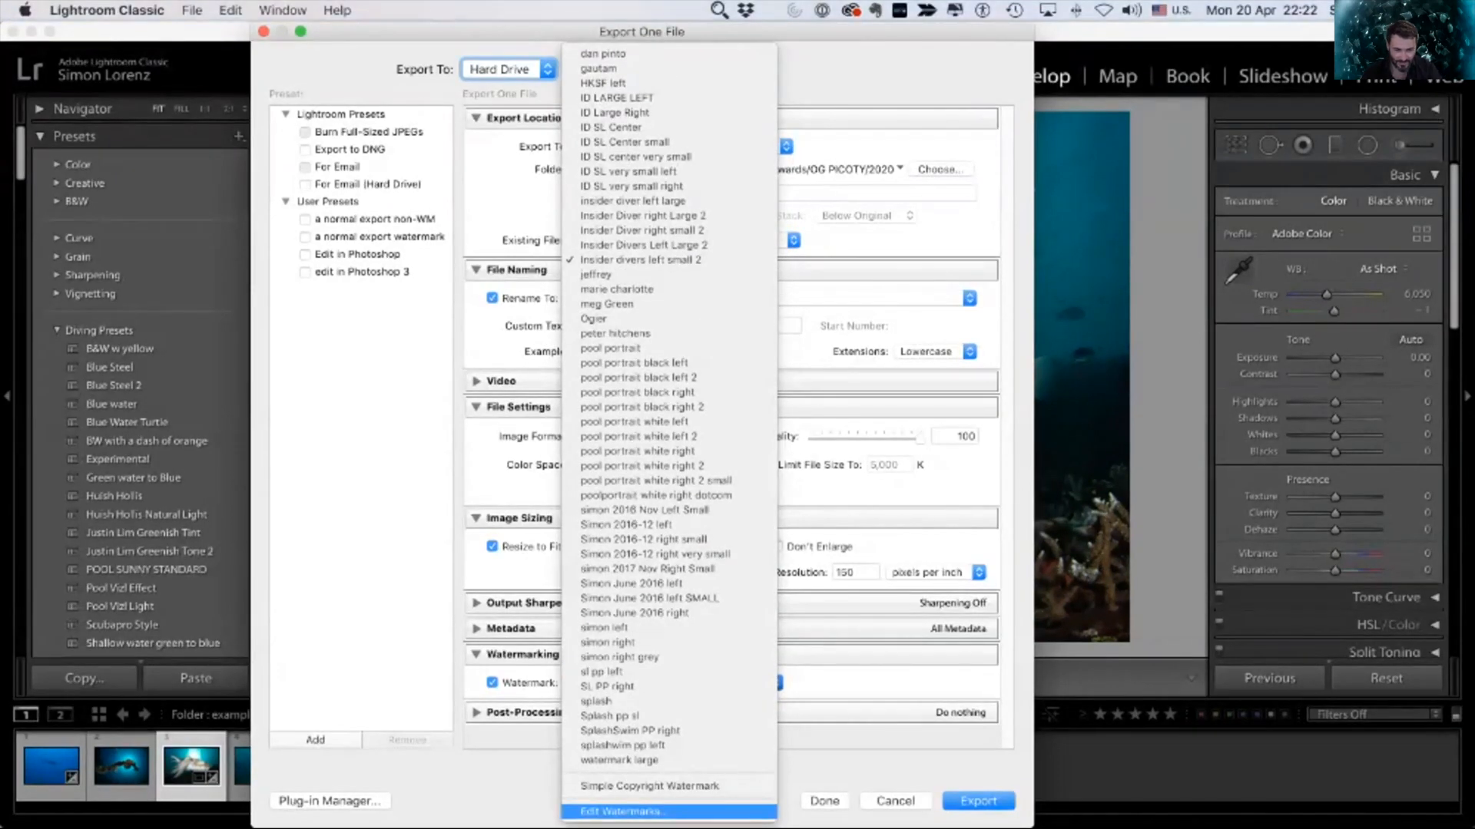
left_click(668, 812)
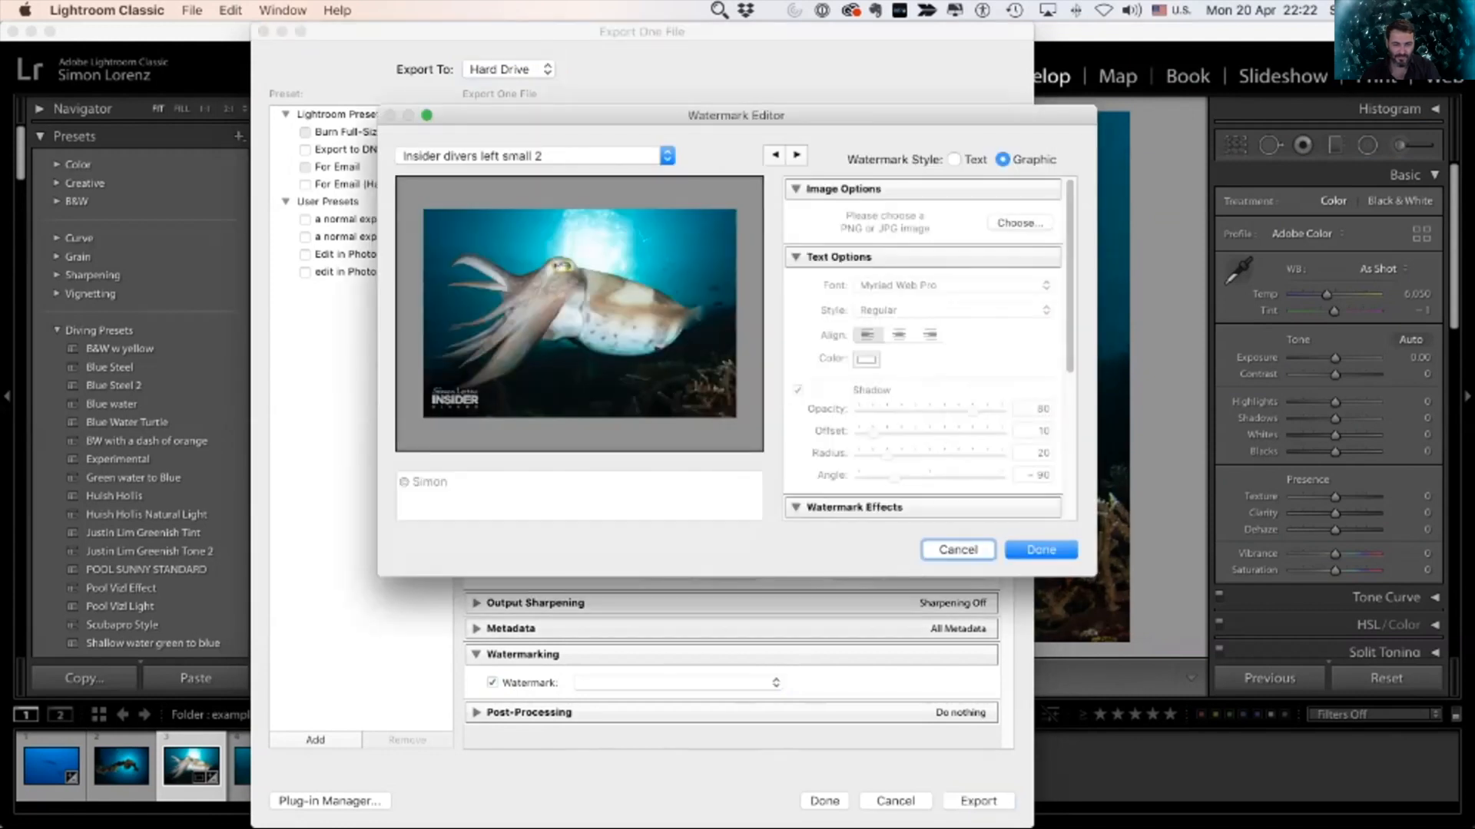
Step: Load Untitled-1.png from the Examples folder as the watermark's graphic
left_click_drag(584, 115, 414, 117)
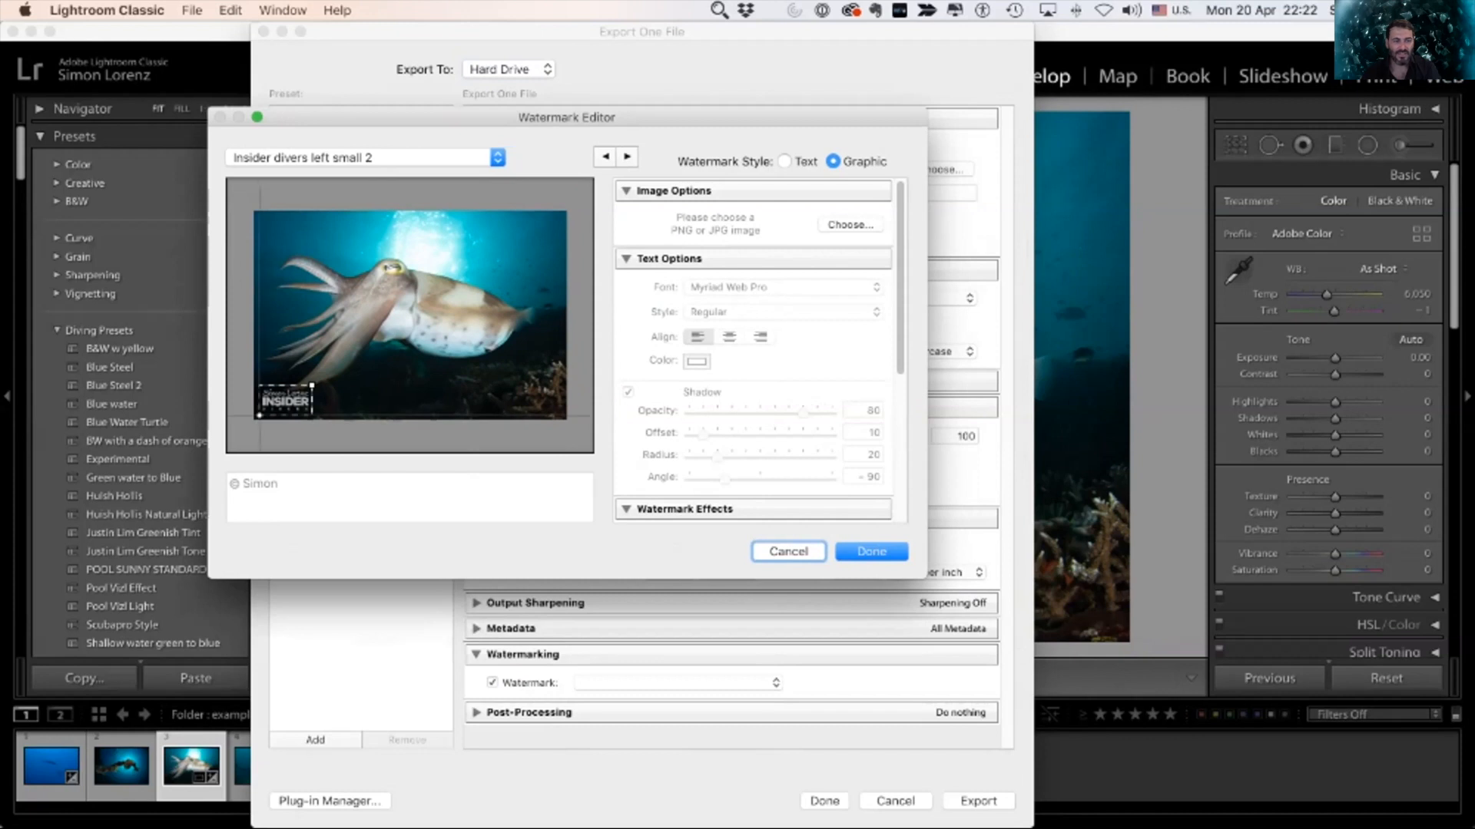
left_click(851, 224)
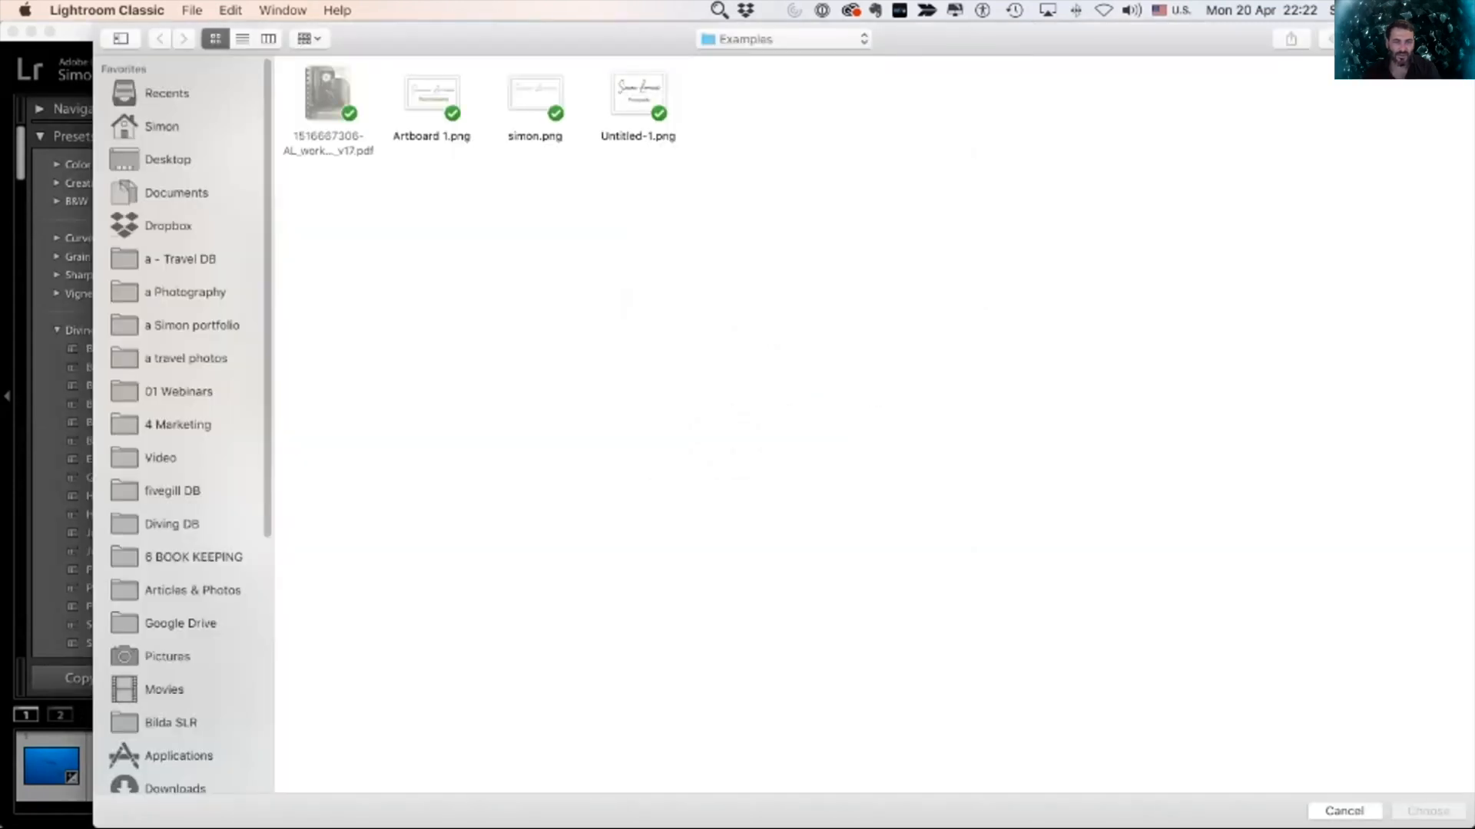
left_click(638, 96)
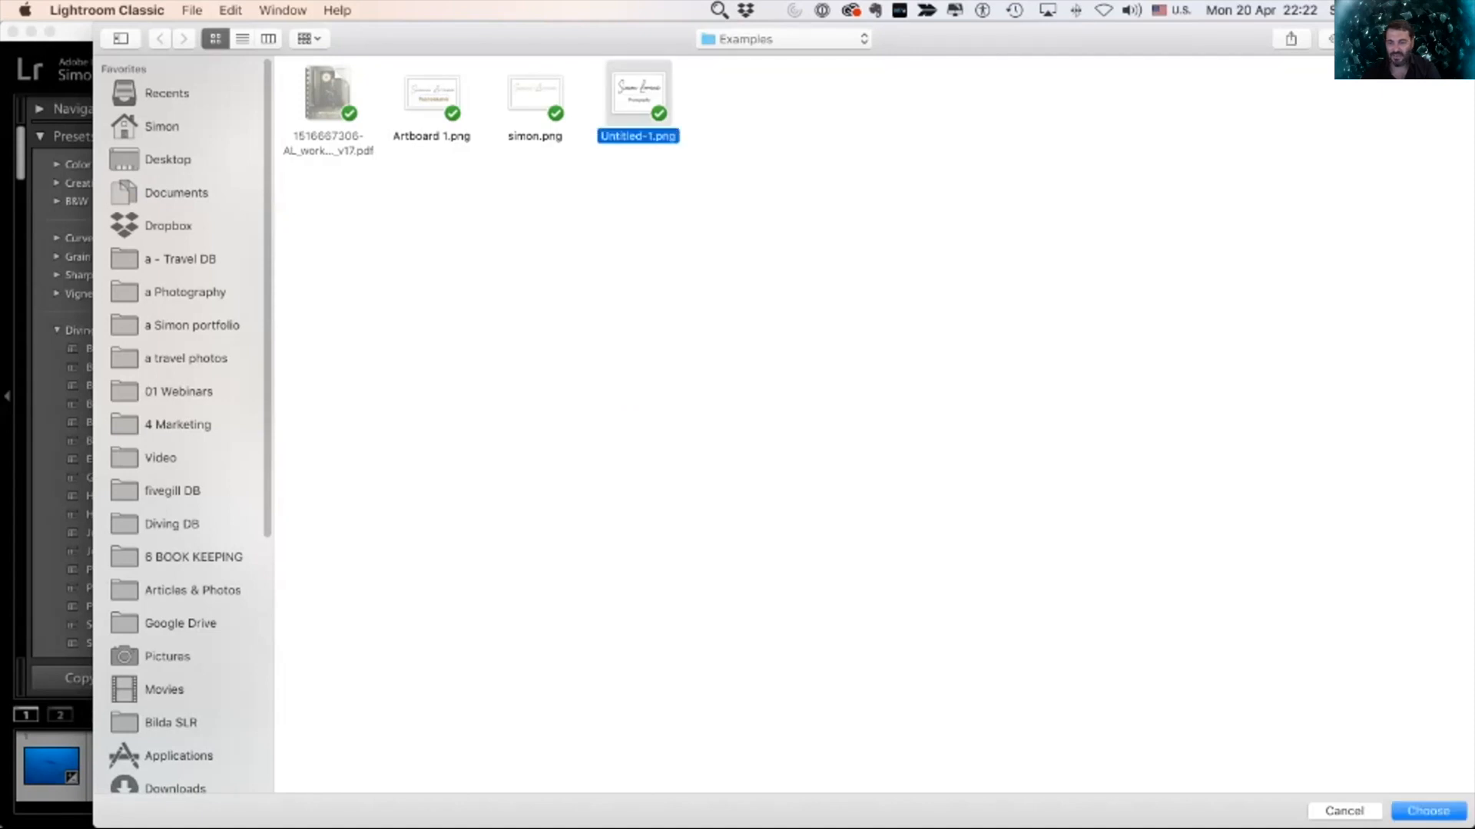
key("Return")
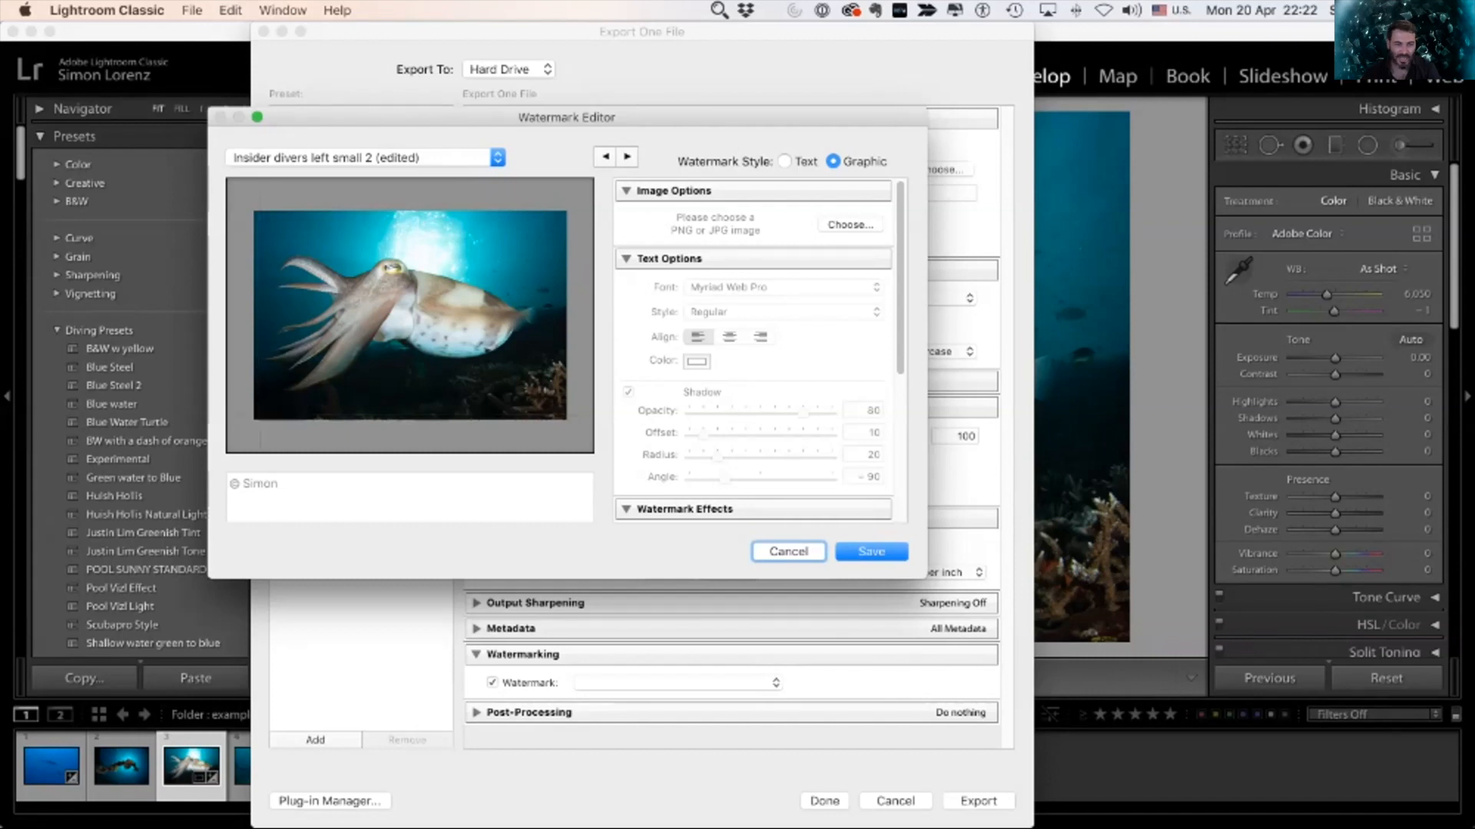
Step: Anchor the watermark in the photo's upper-right corner and set its proportional size to 24
scroll(756, 346, "down", 5)
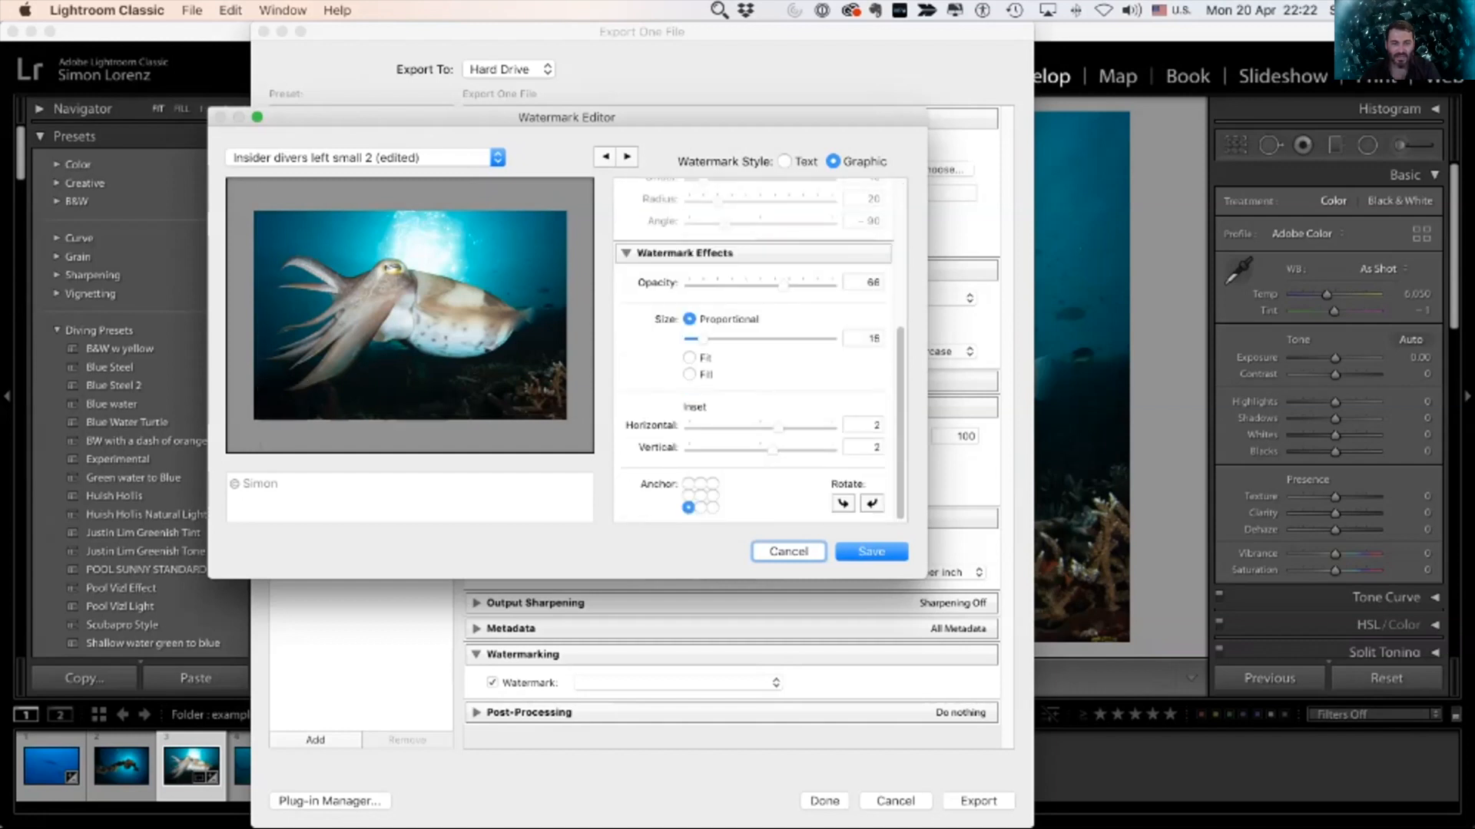
left_click(712, 483)
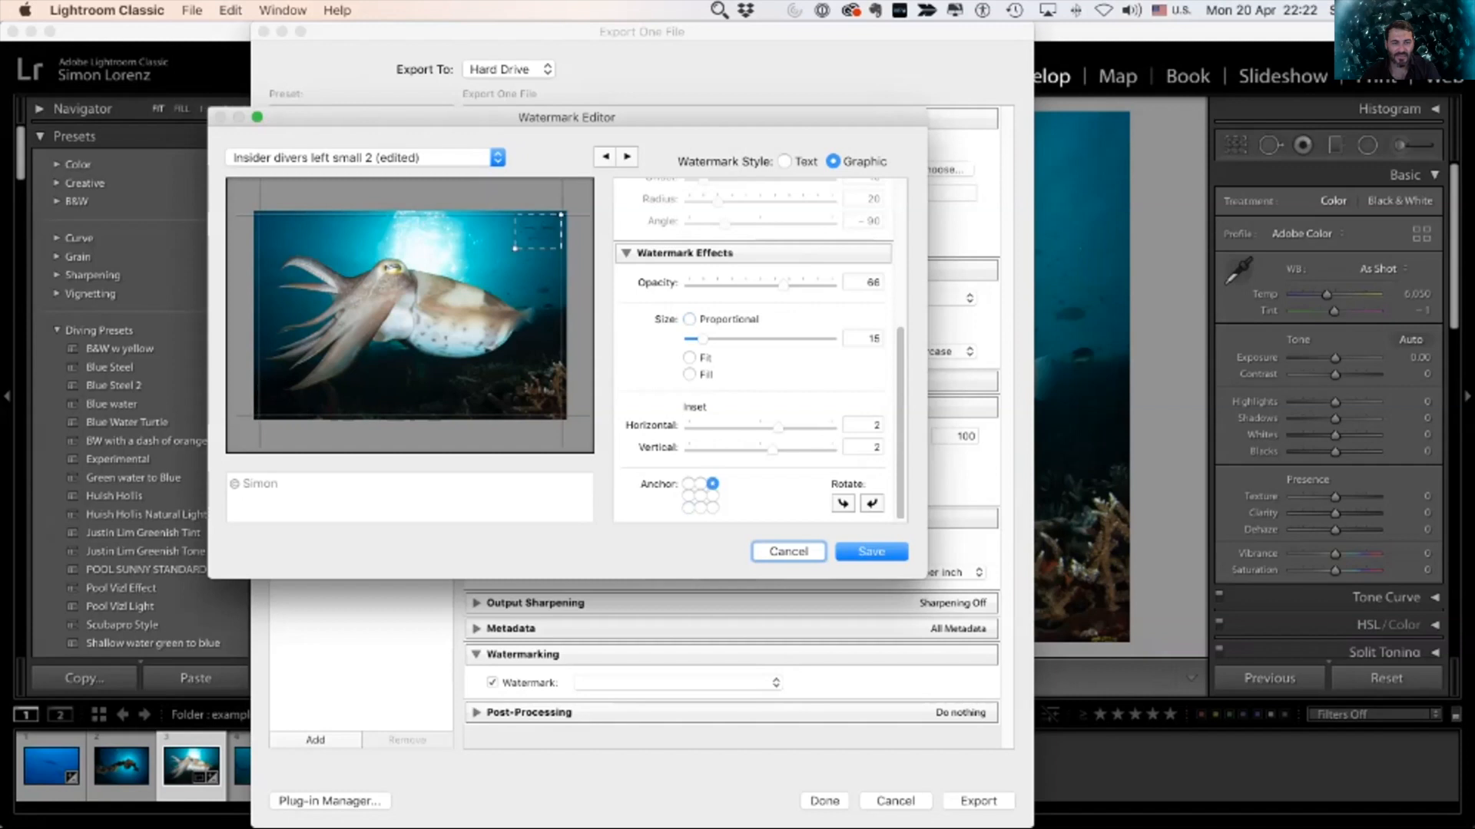
left_click_drag(702, 339, 712, 339)
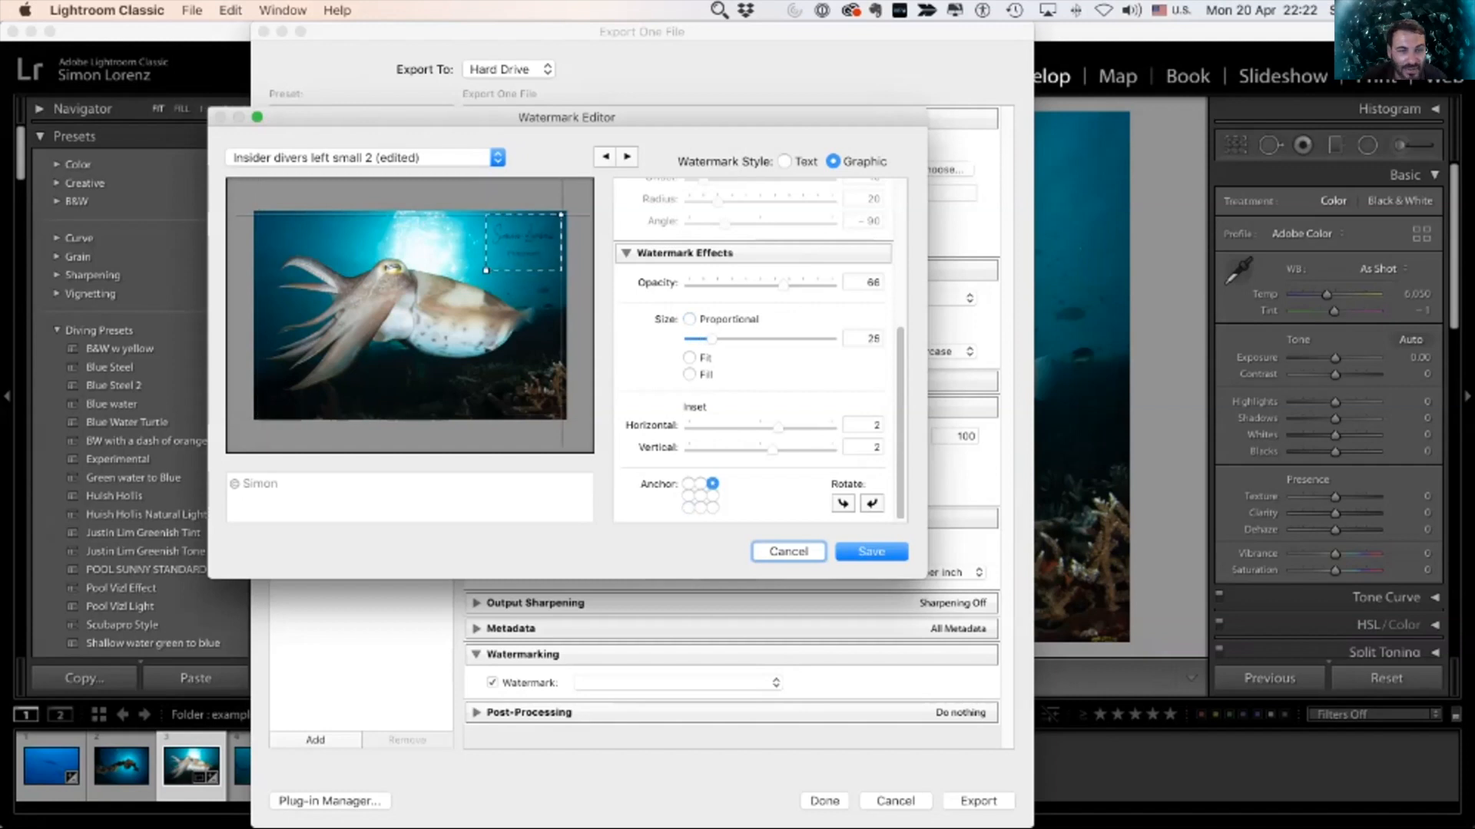
mouse_move(778, 426)
left_mouse_down()
mouse_move(756, 427)
mouse_move(774, 427)
left_mouse_up()
left_click(689, 357)
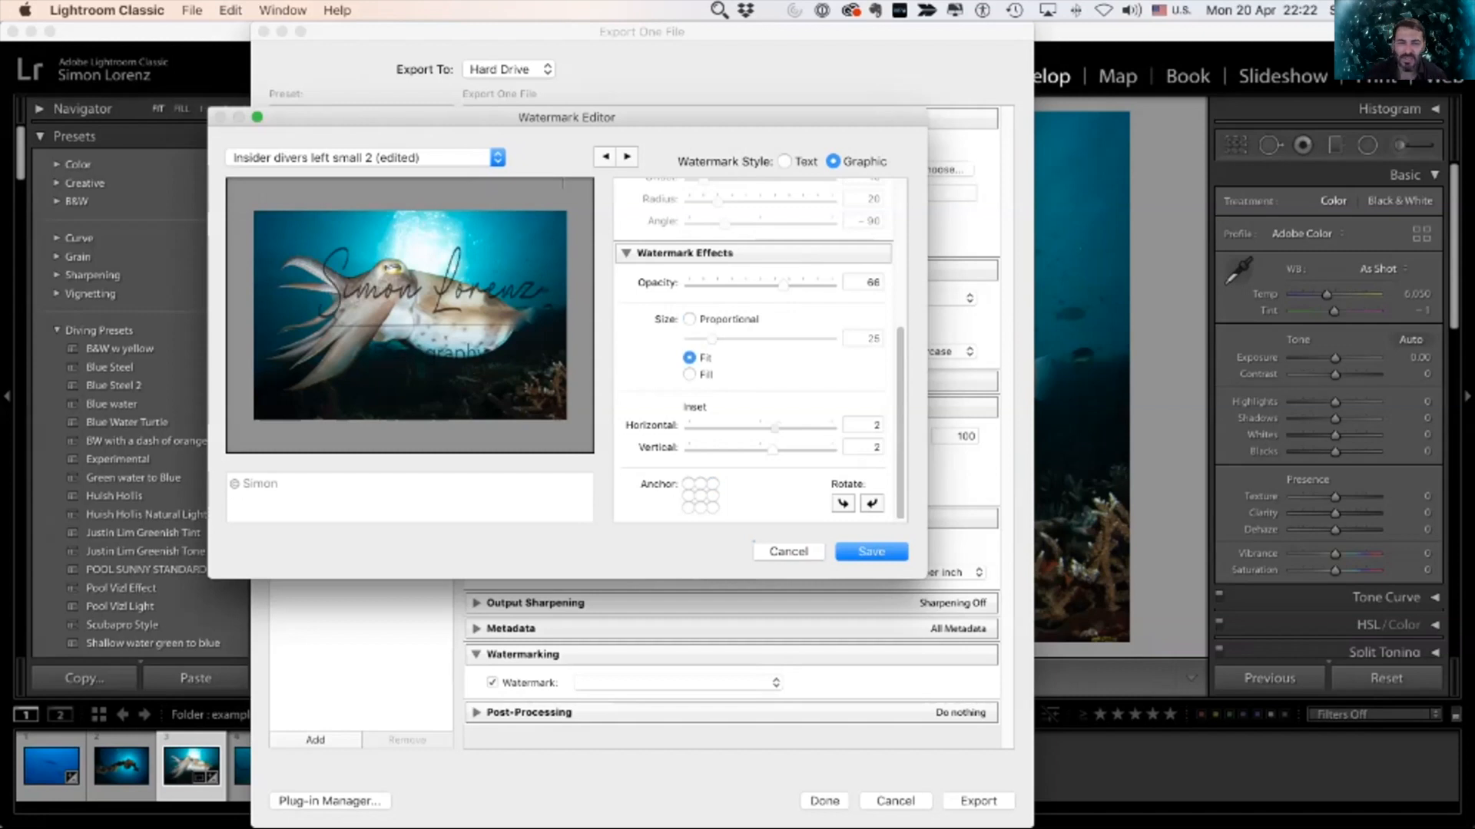
left_click(689, 318)
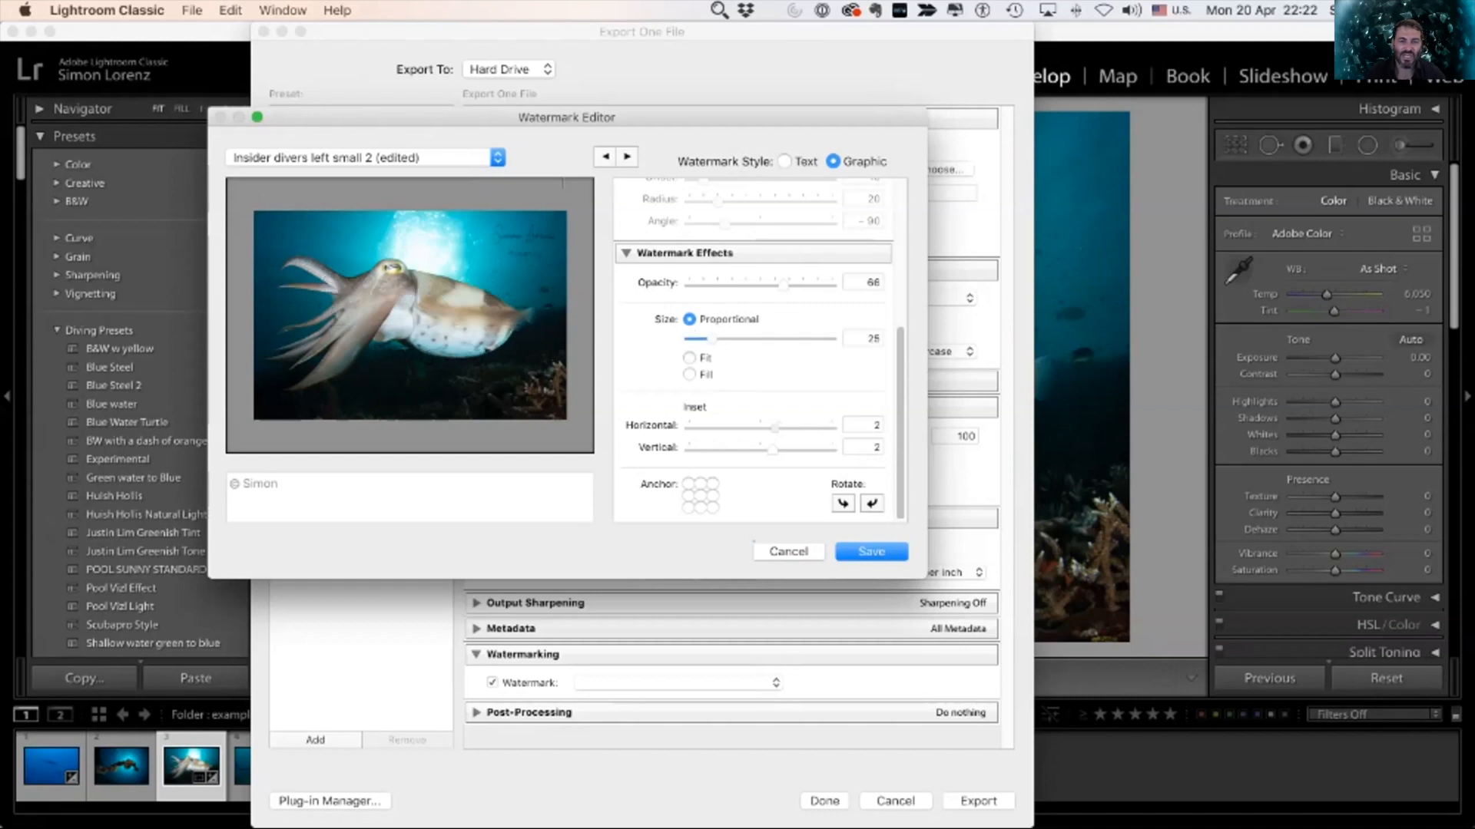
left_click_drag(713, 339, 709, 339)
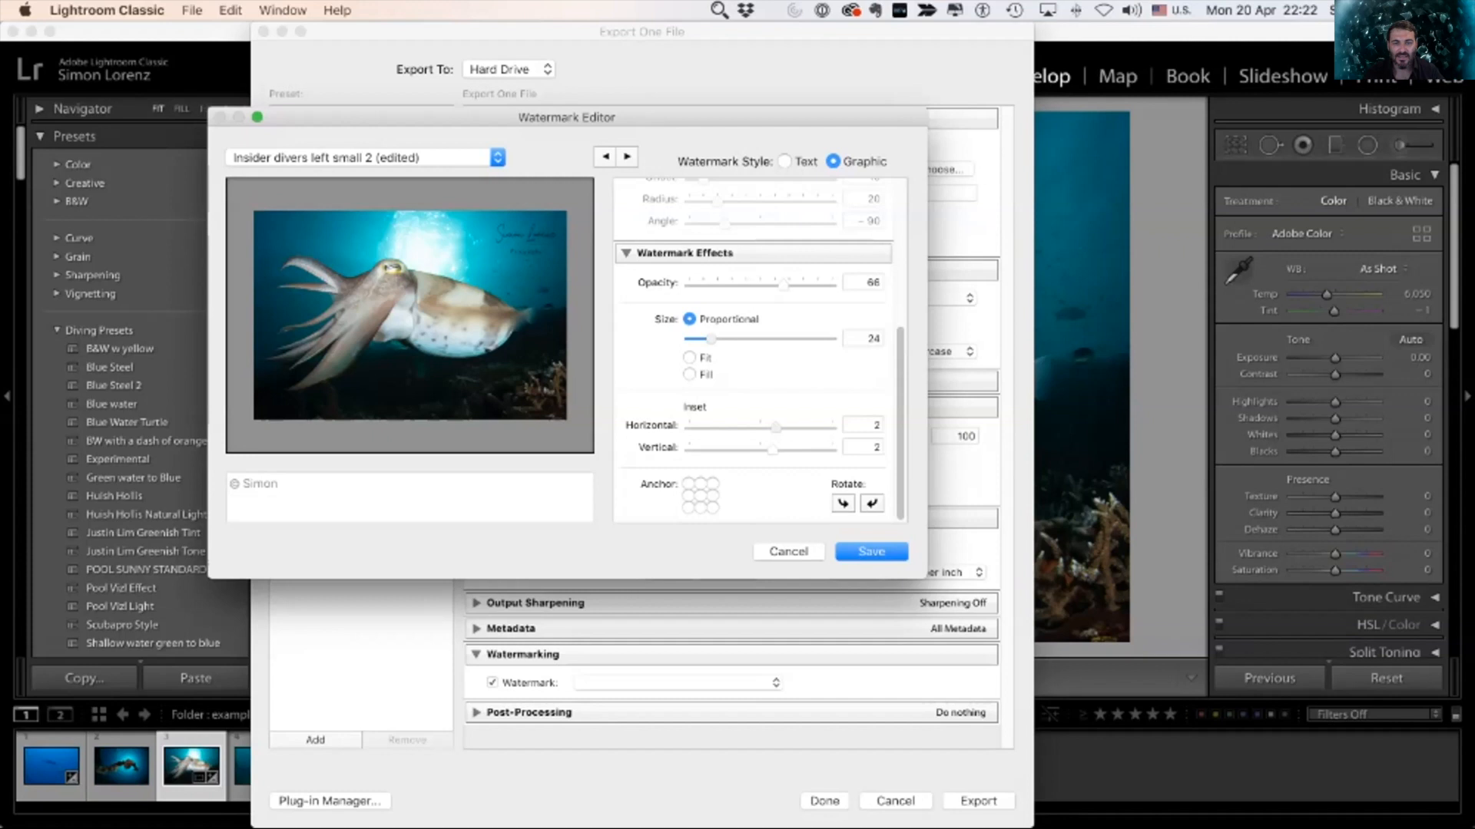
mouse_move(784, 285)
left_mouse_down()
mouse_move(826, 284)
mouse_move(783, 284)
left_mouse_up()
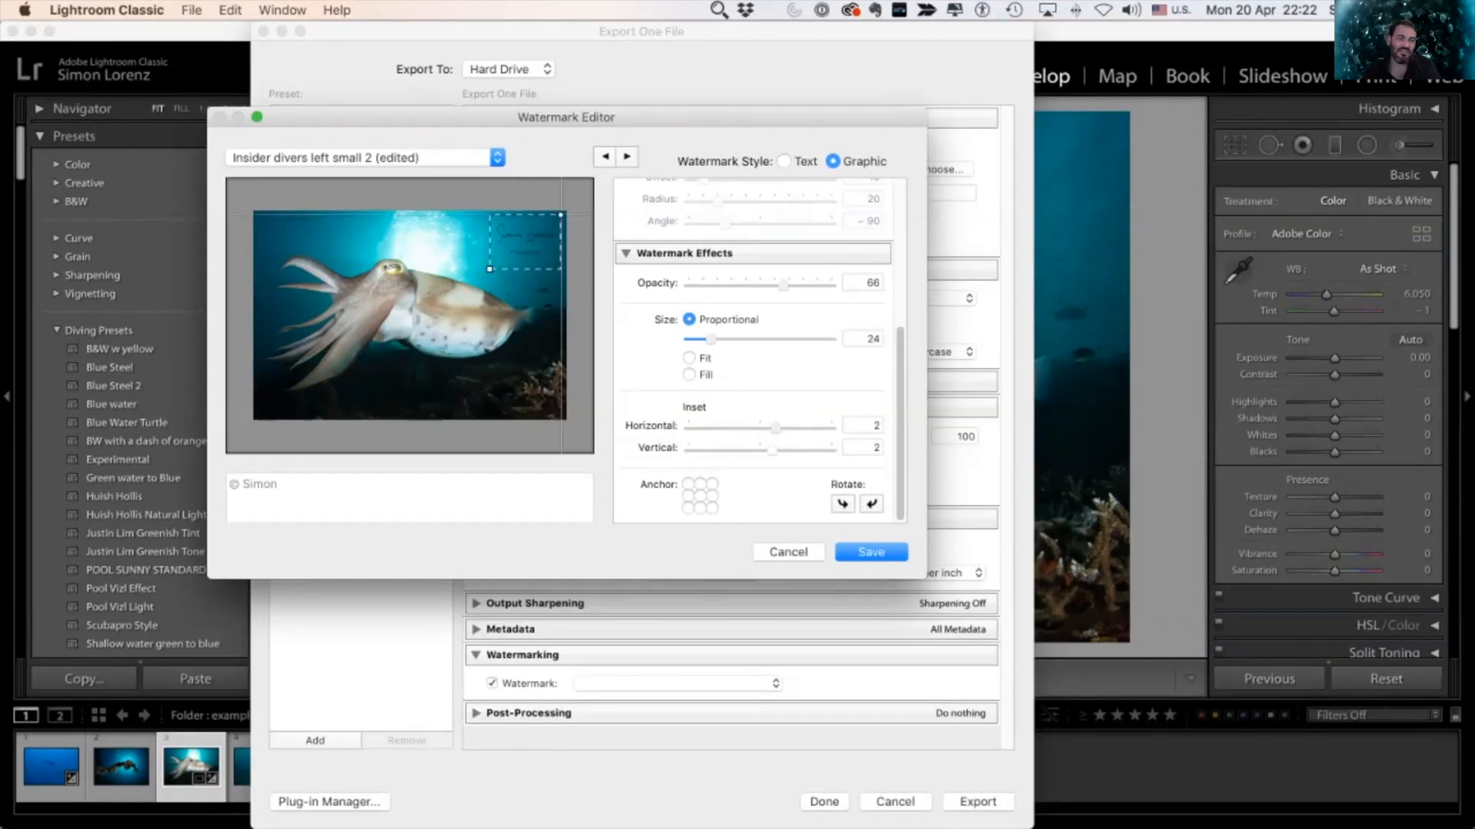
Step: Try to save the watermark as a new preset named with the photographer's first name plus "top right black"
left_click(871, 552)
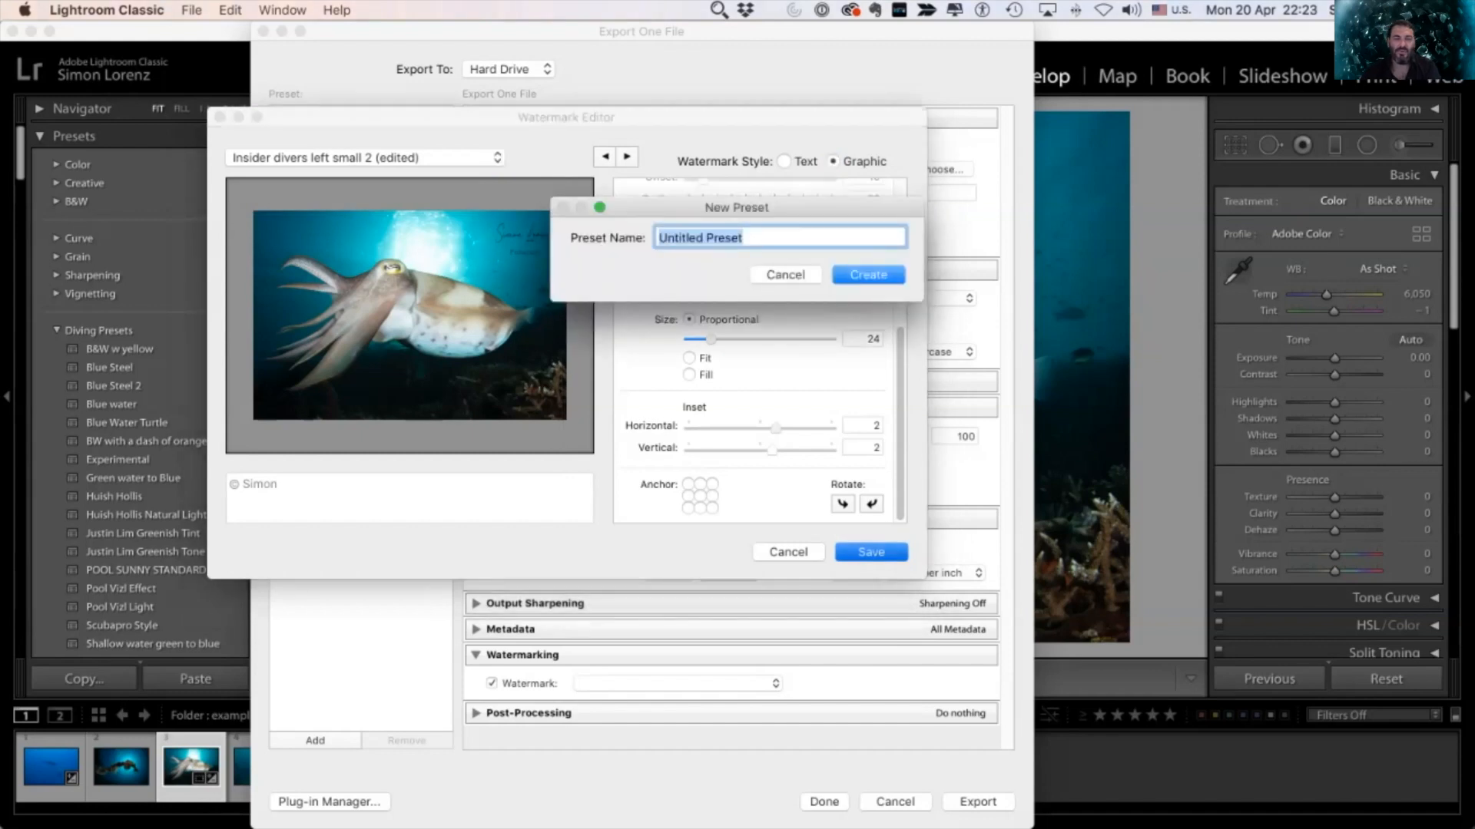
type("simon")
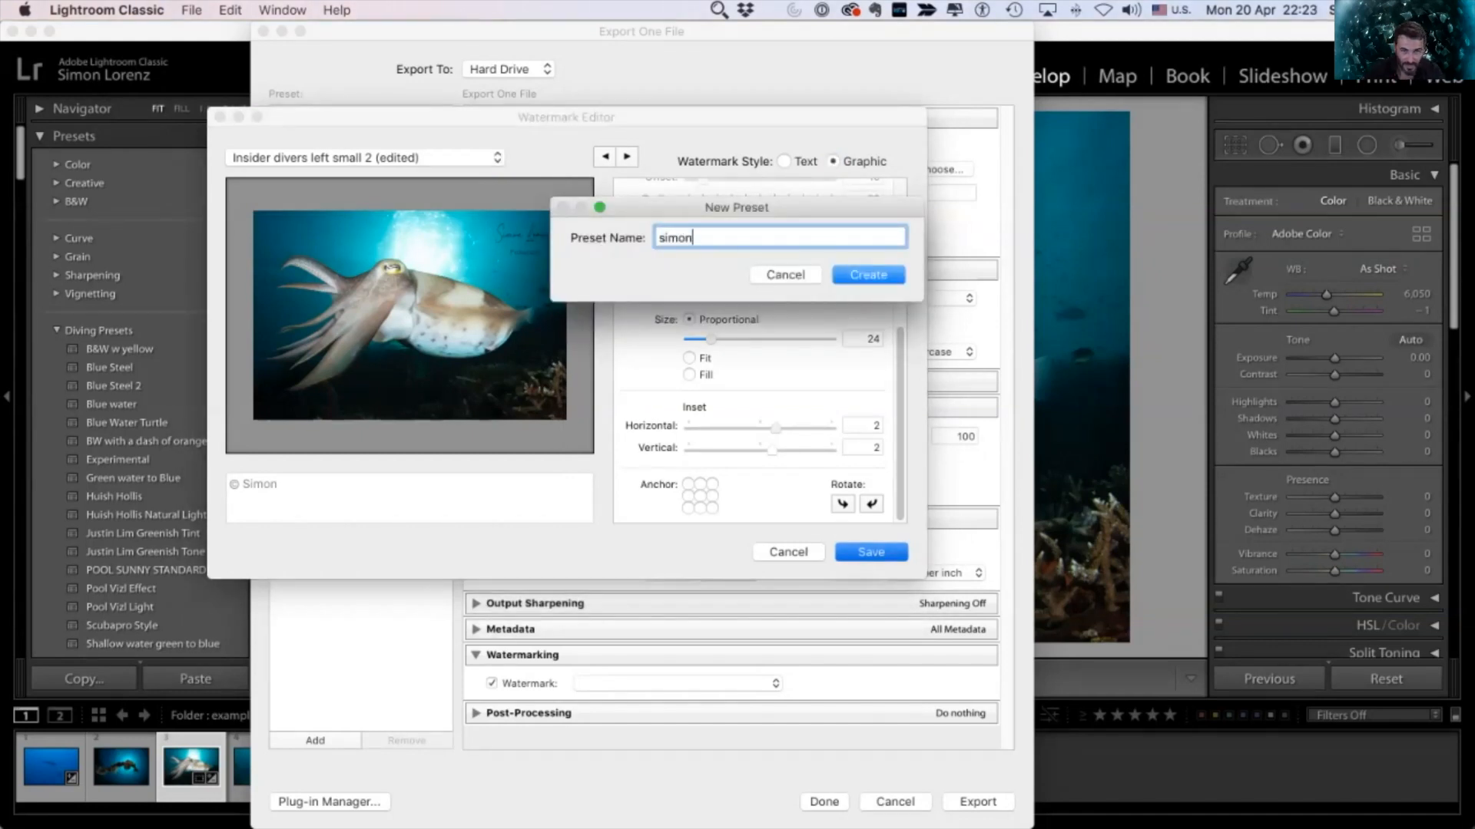
type(" top right black")
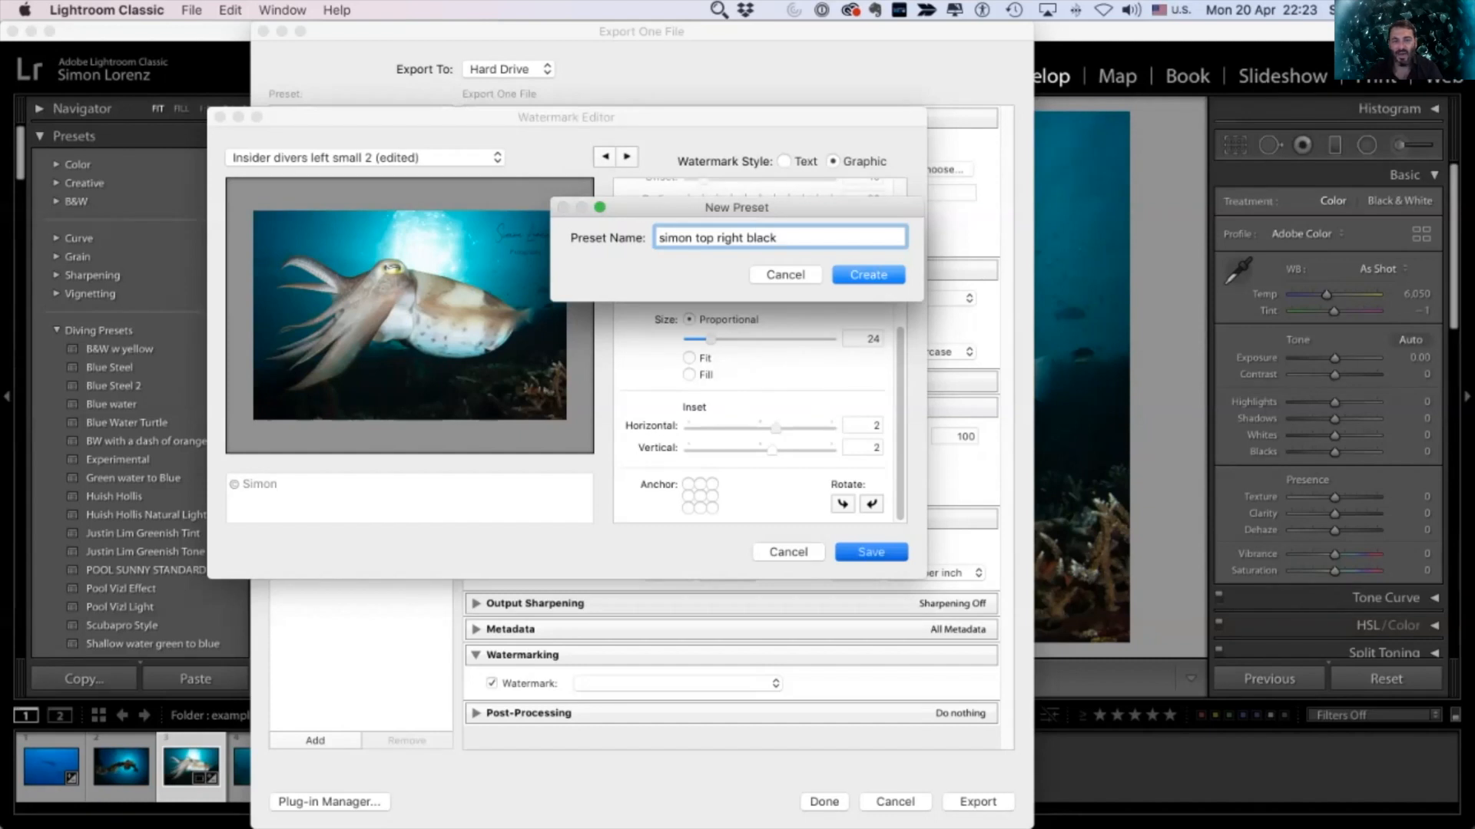
key("Escape")
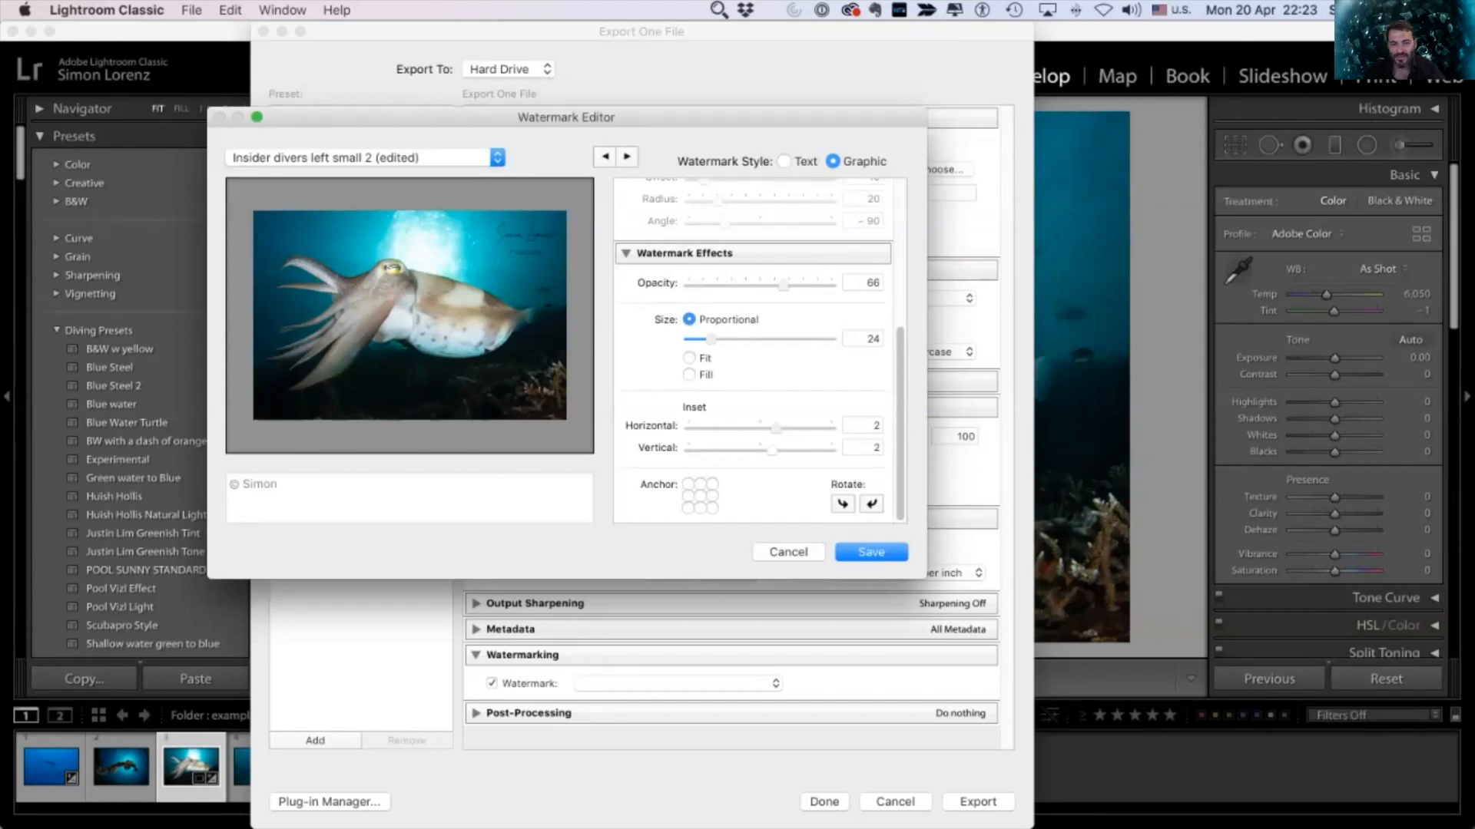
Step: Try anchoring the watermark at the photo's middle-right, centre and middle-left, and discard the watermark edits
left_click(712, 496)
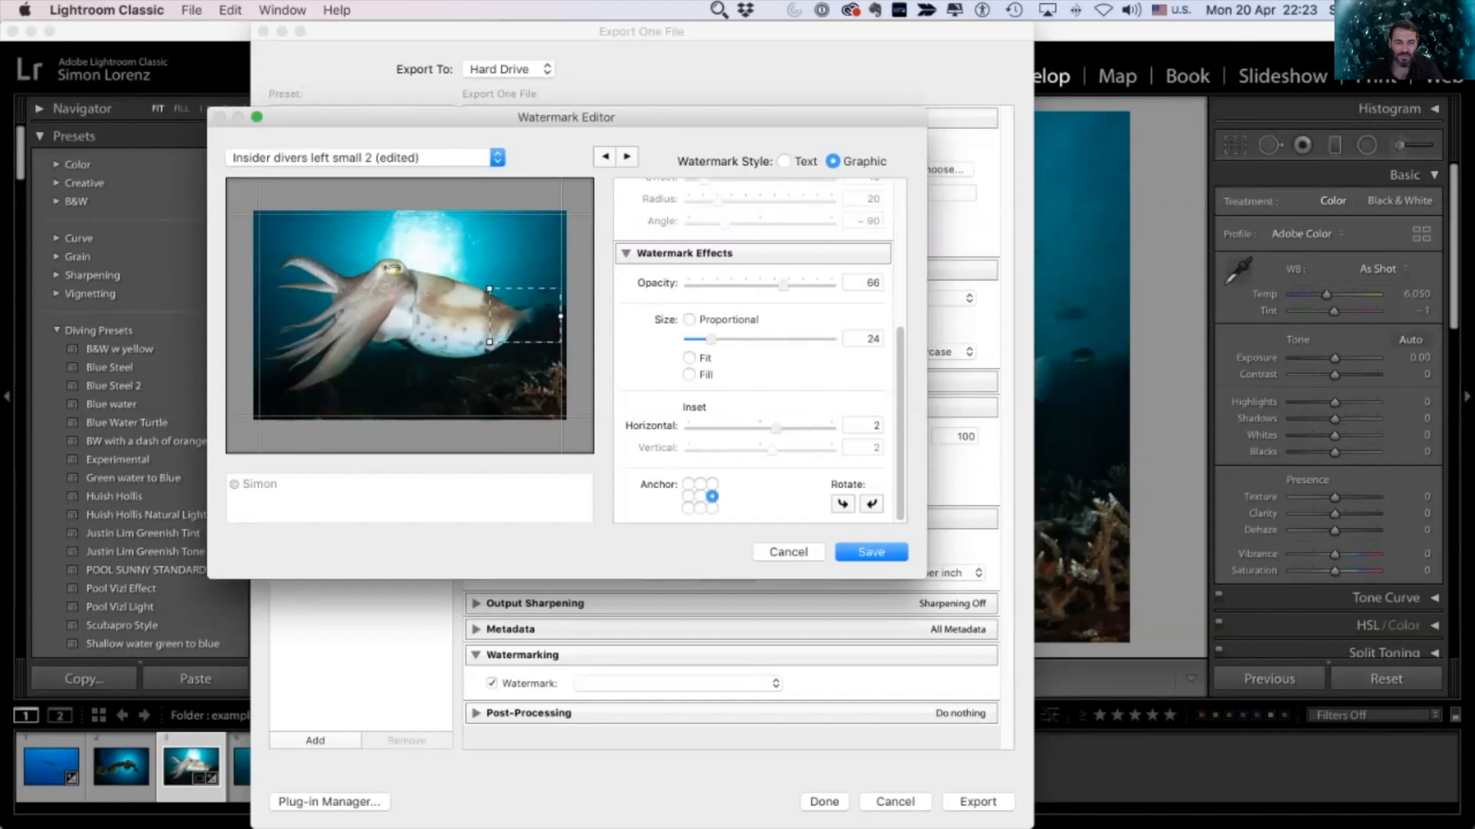
left_click(699, 496)
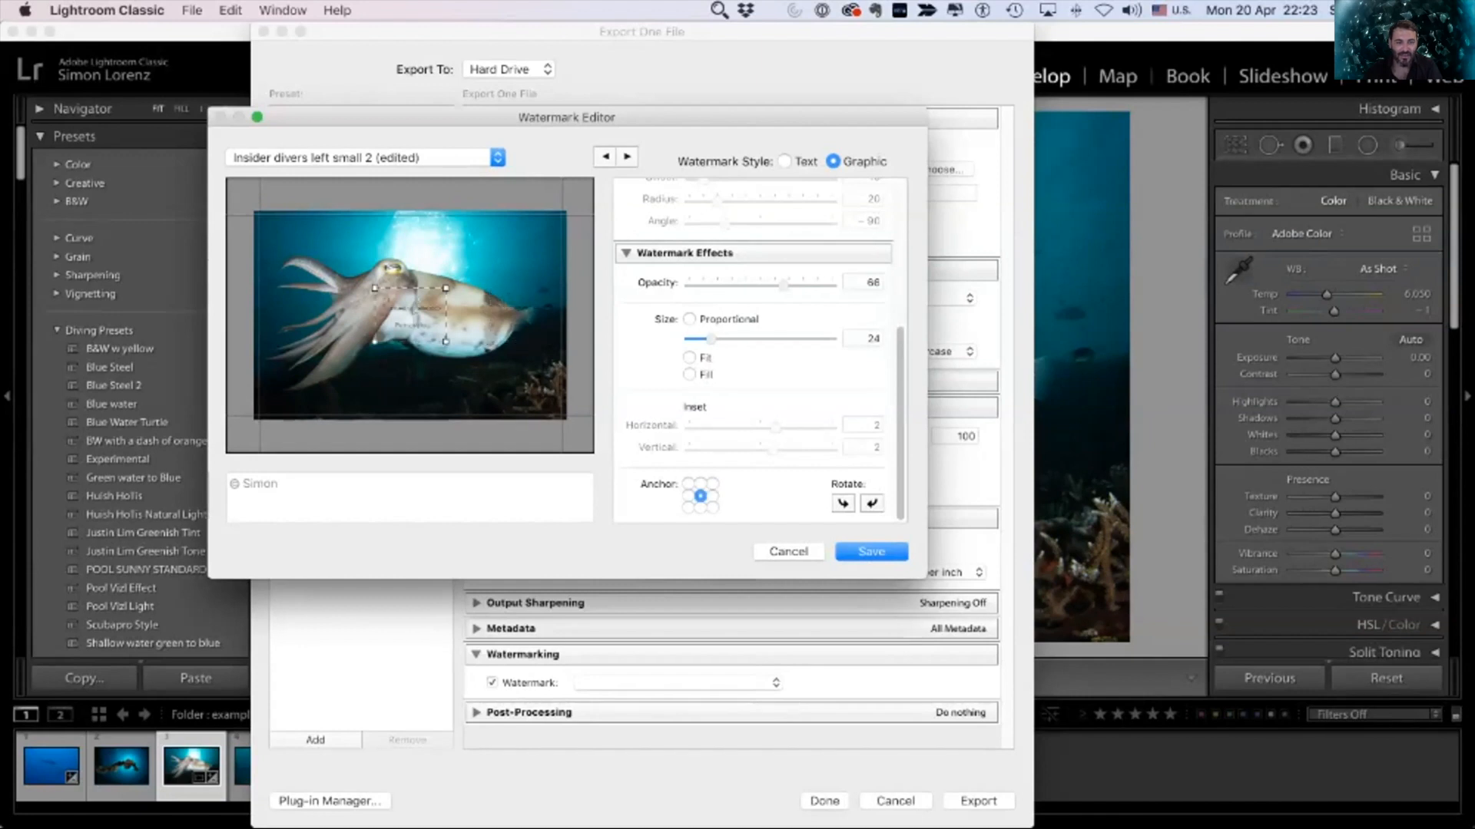
left_click(688, 495)
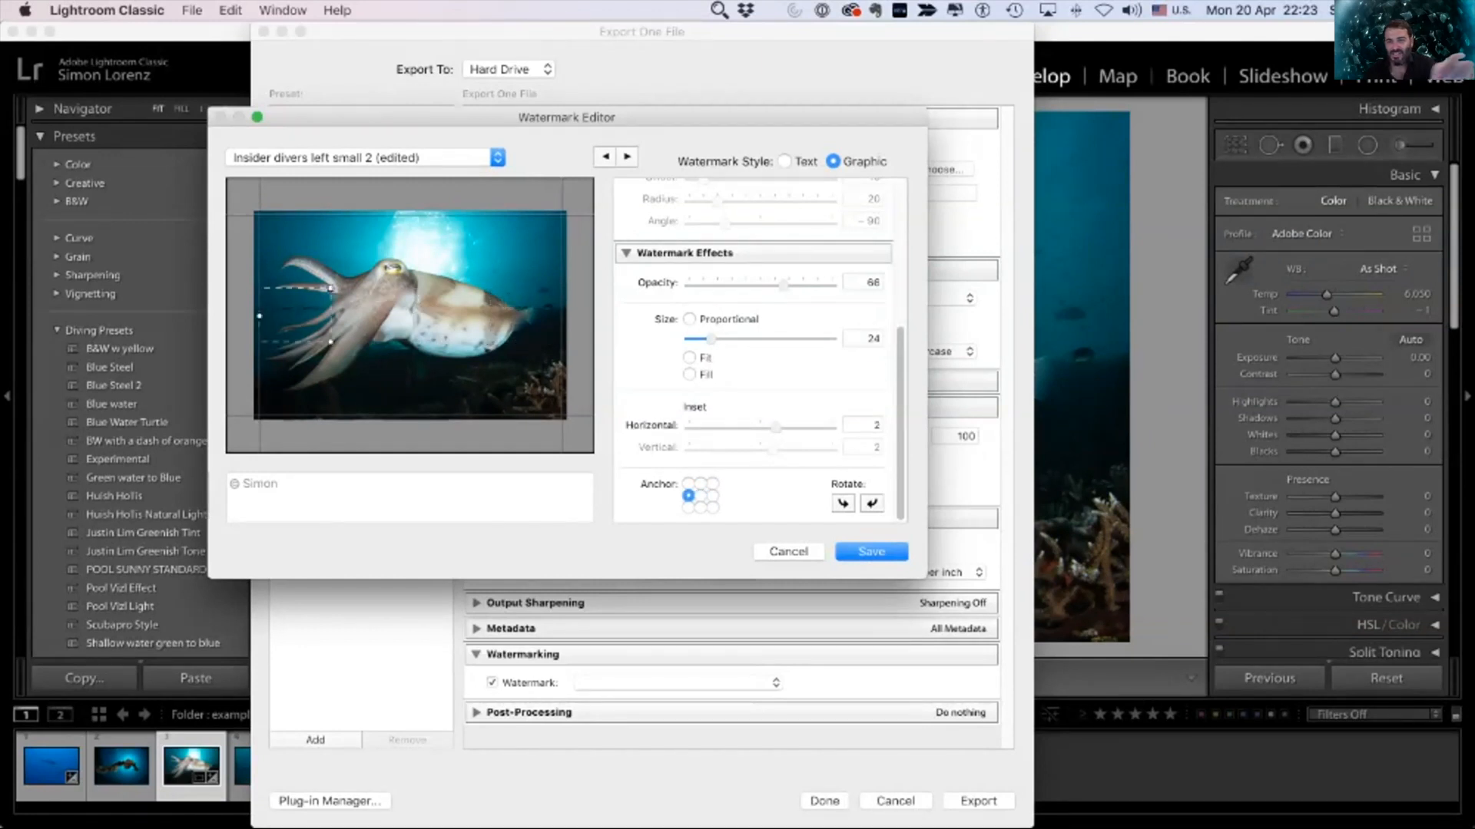
left_click(788, 551)
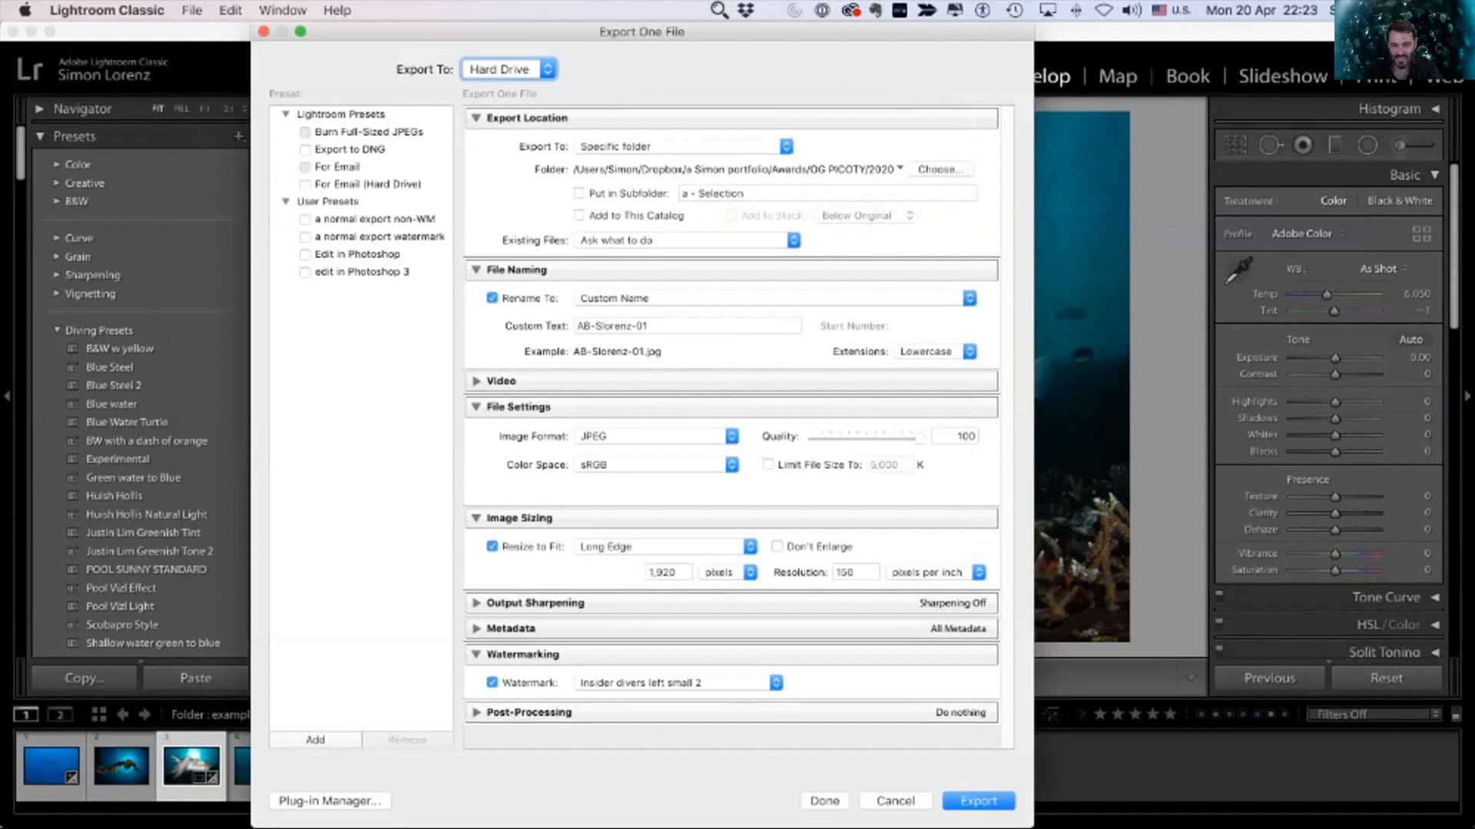
Step: Look through the saved watermark presets and leave the export settings without exporting
left_click(676, 683)
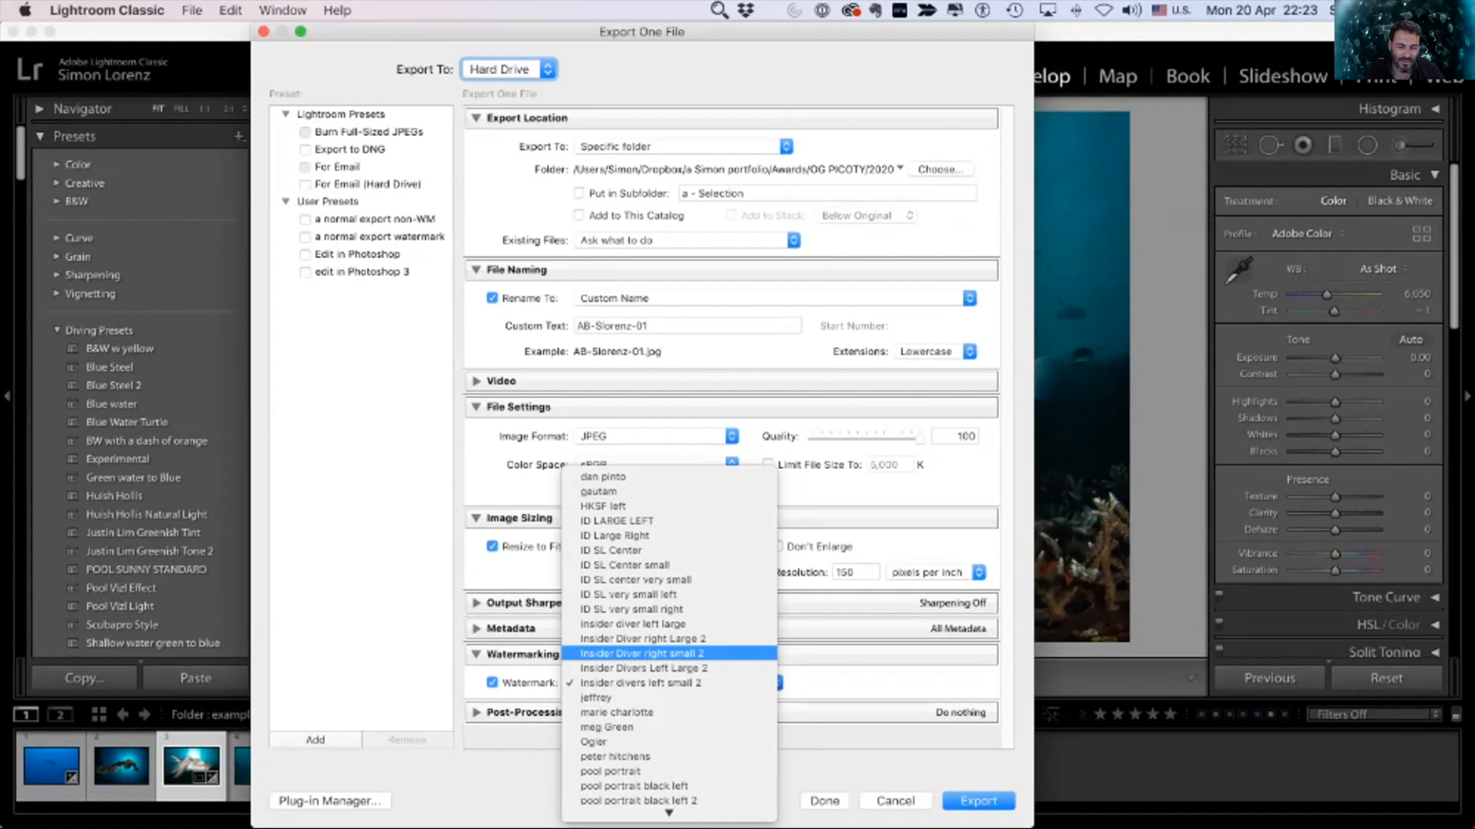
key("Escape")
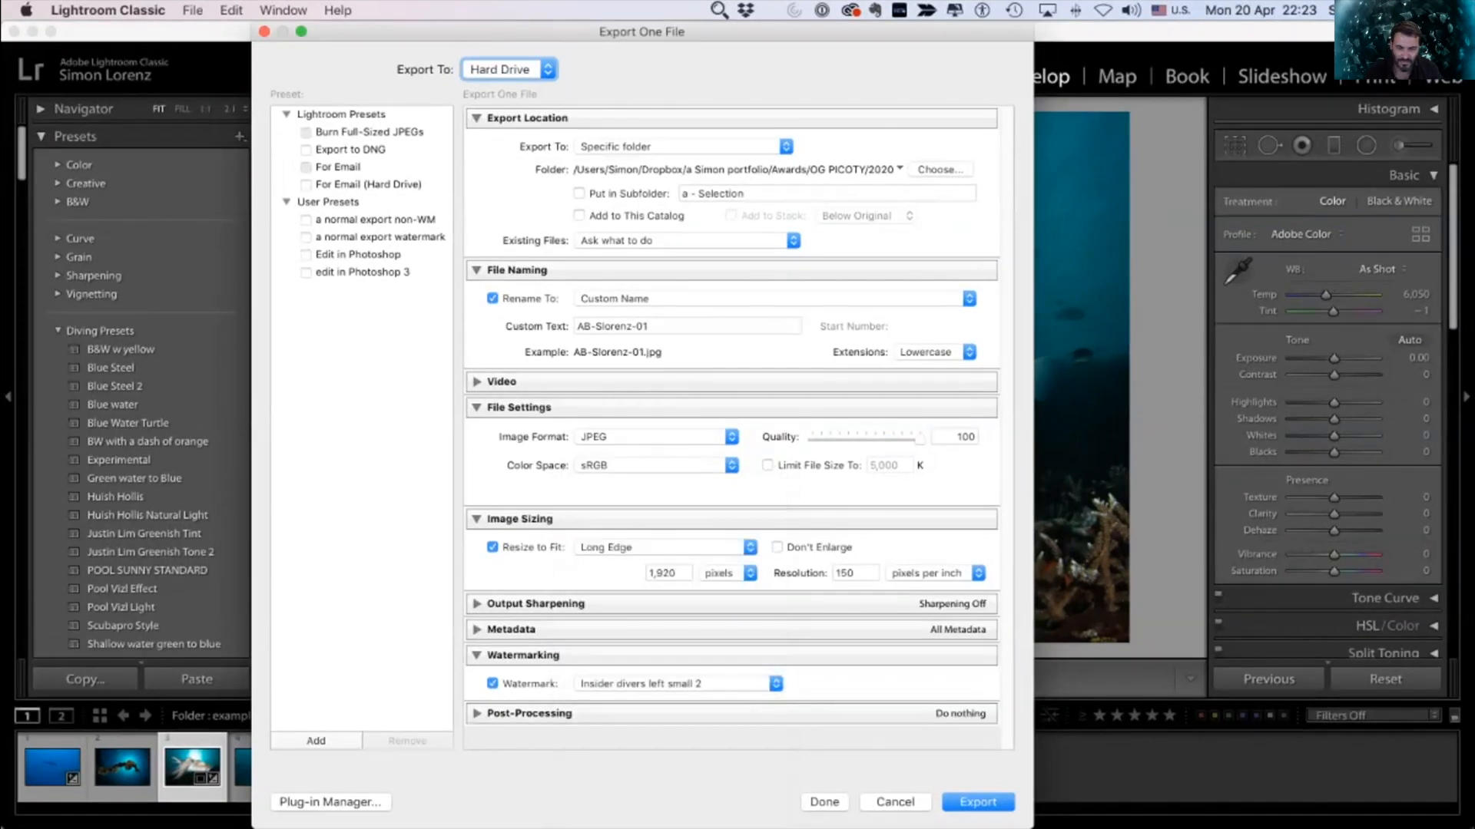
key("Escape")
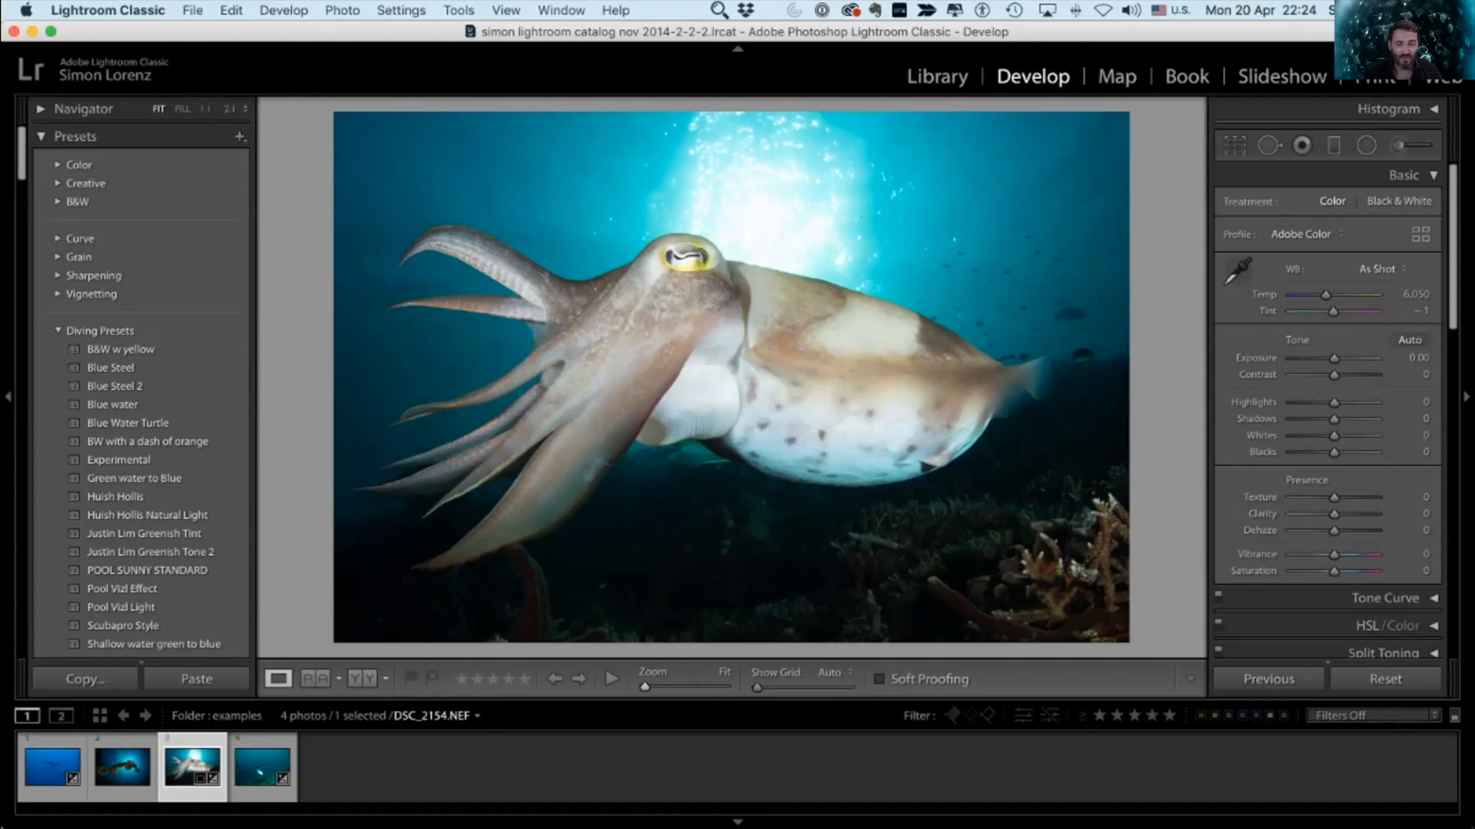
Step: Reopen the cuttlefish photo's export settings, enable watermarking and open the Watermark Editor
right_click(781, 270)
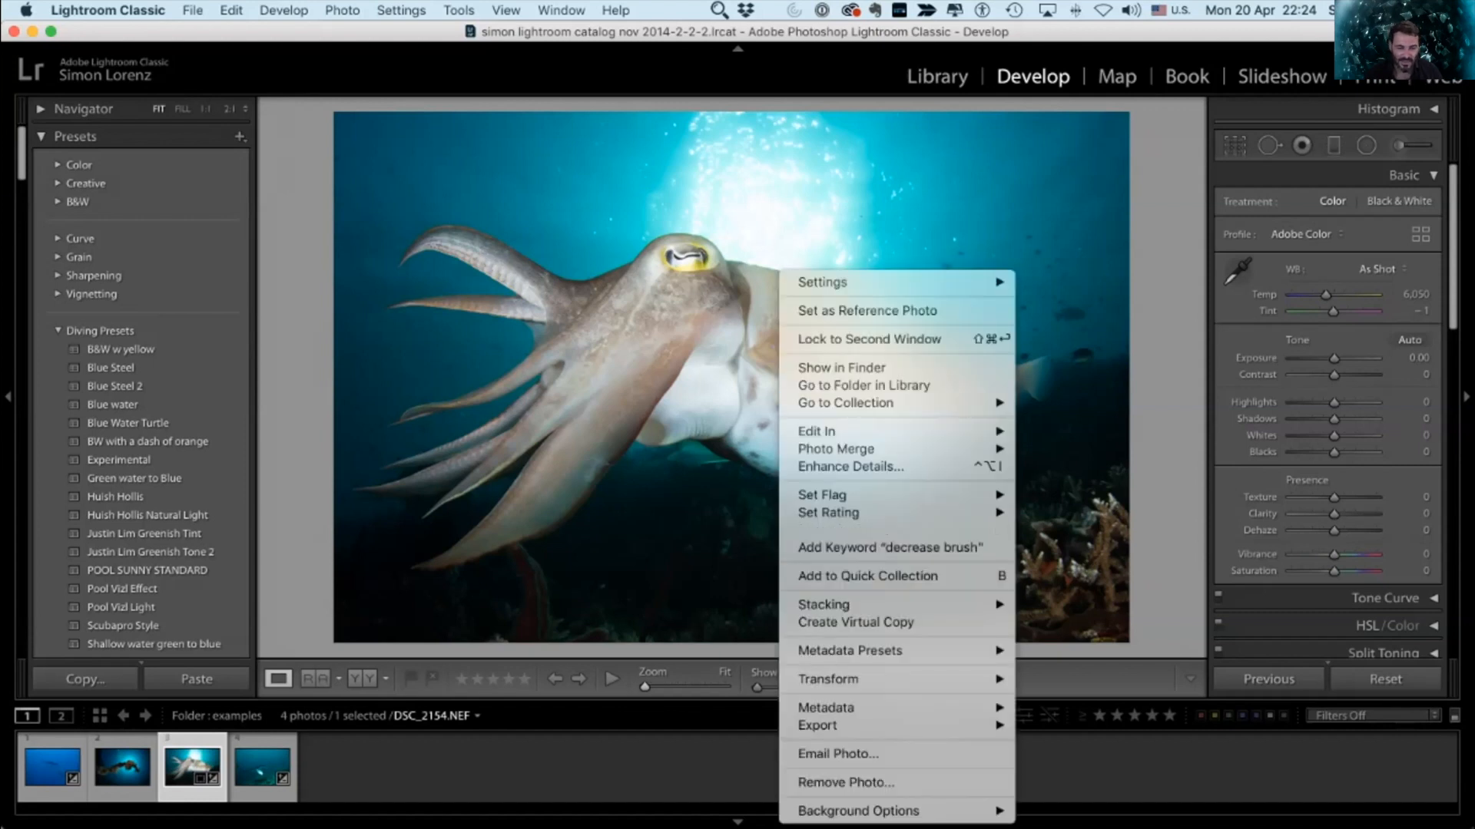
mouse_move(845, 725)
left_click(1059, 608)
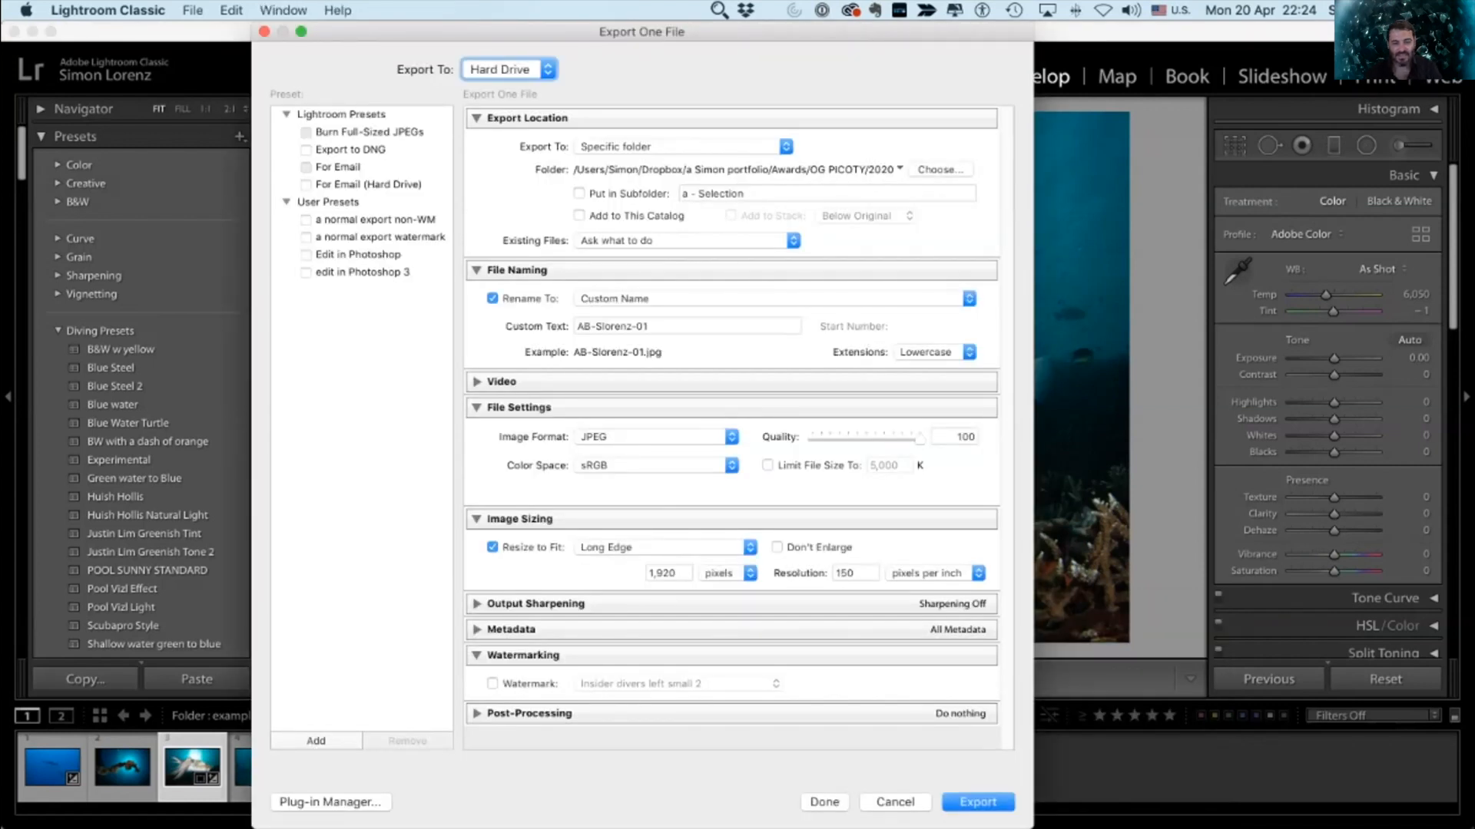
left_click(493, 684)
left_click(678, 684)
mouse_move(669, 811)
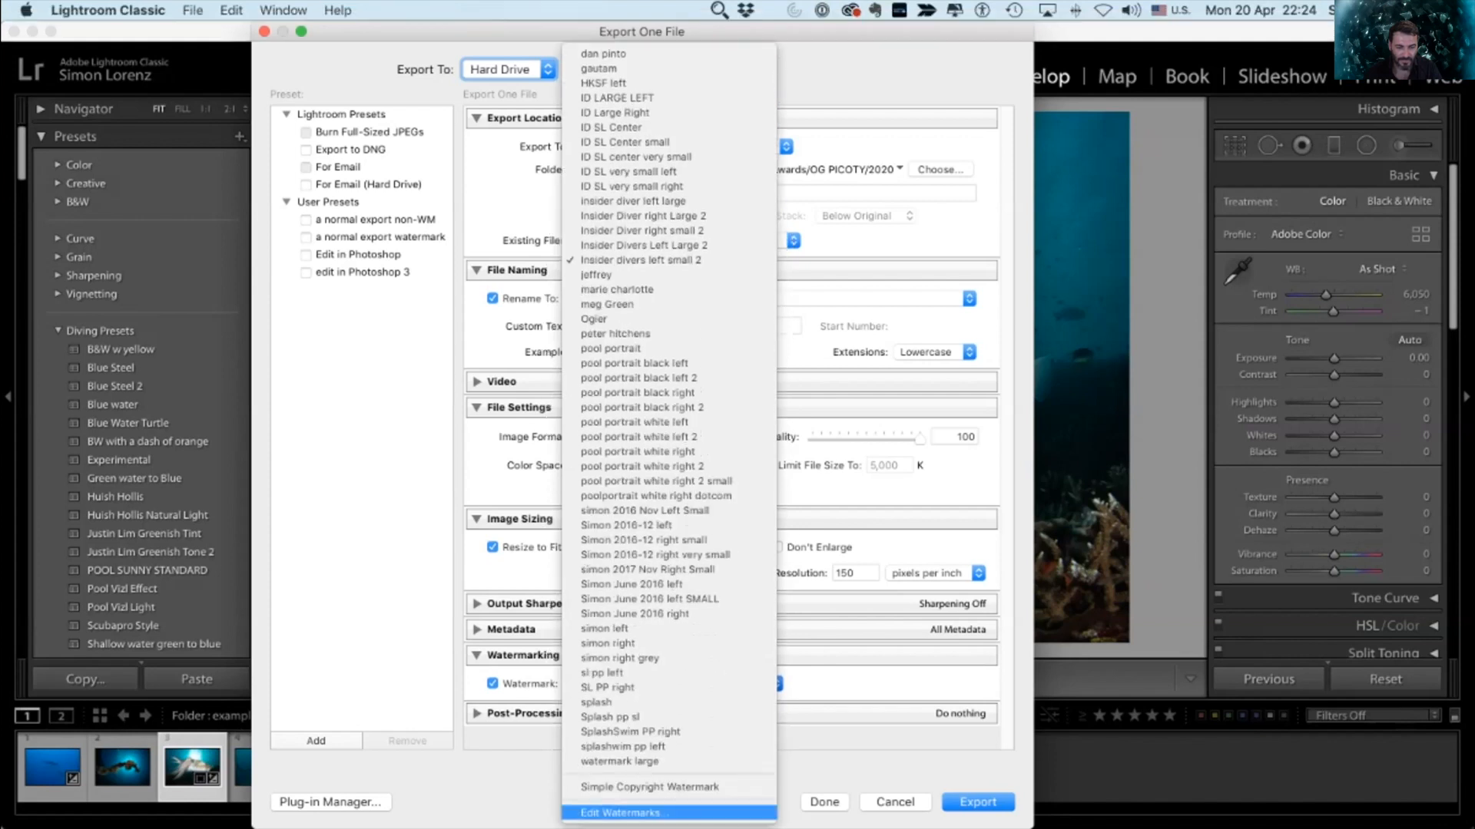
left_click(669, 812)
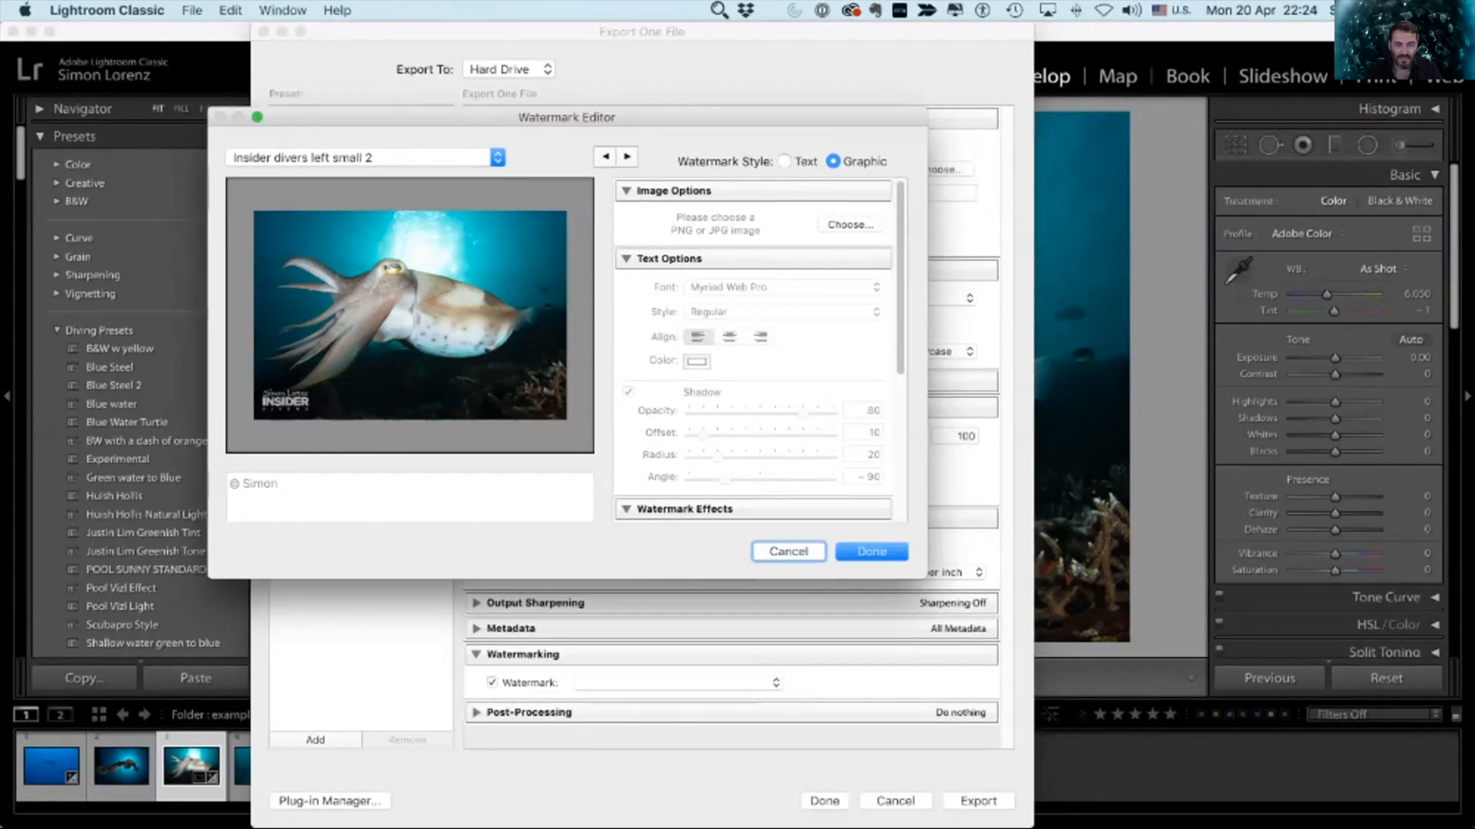
Step: Switch the watermark style to text and append "The" and the photographer's first name to the copyright line
left_click(785, 162)
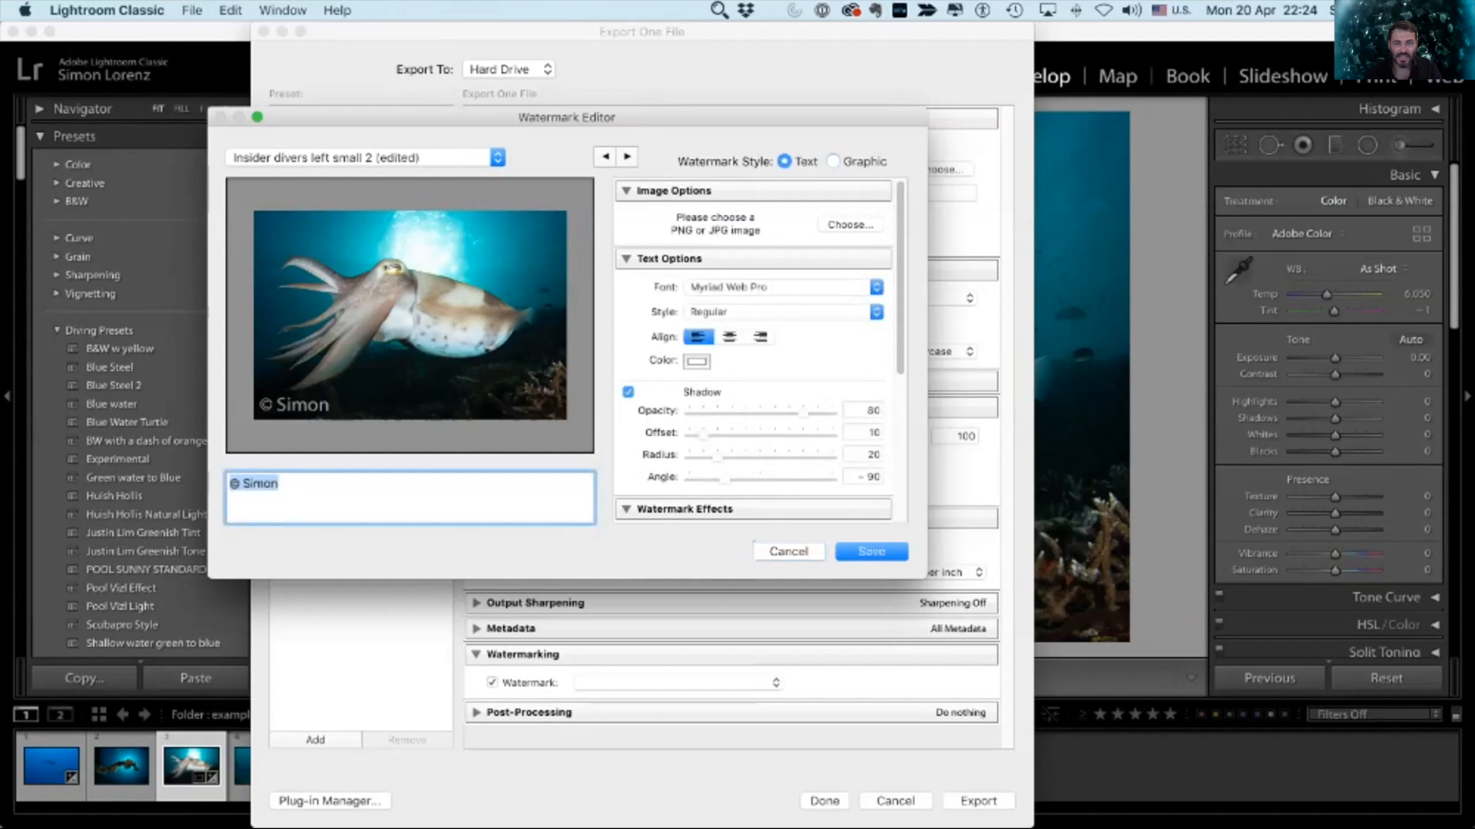
left_click(280, 484)
type("The ")
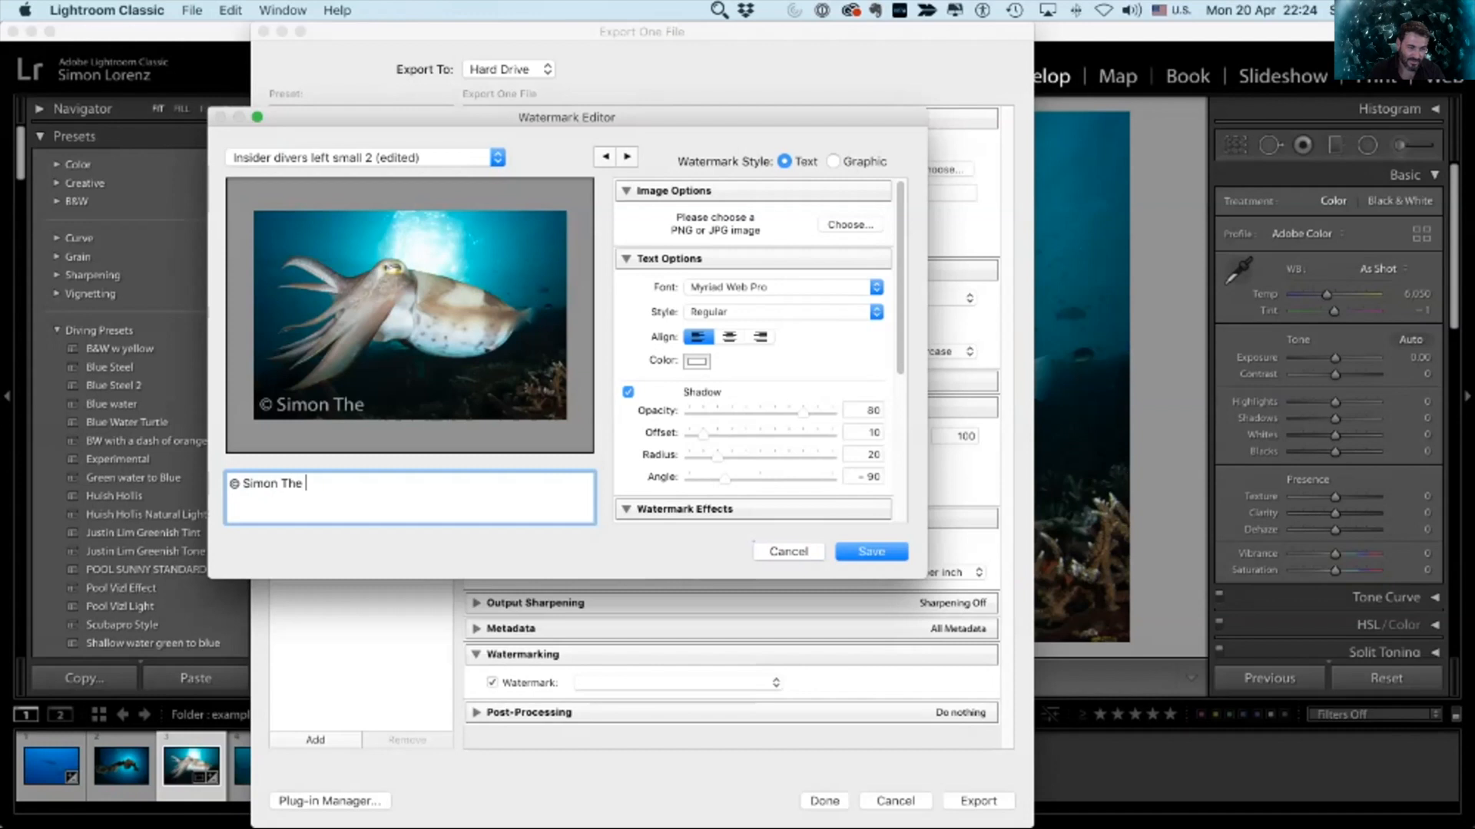
type("Simon")
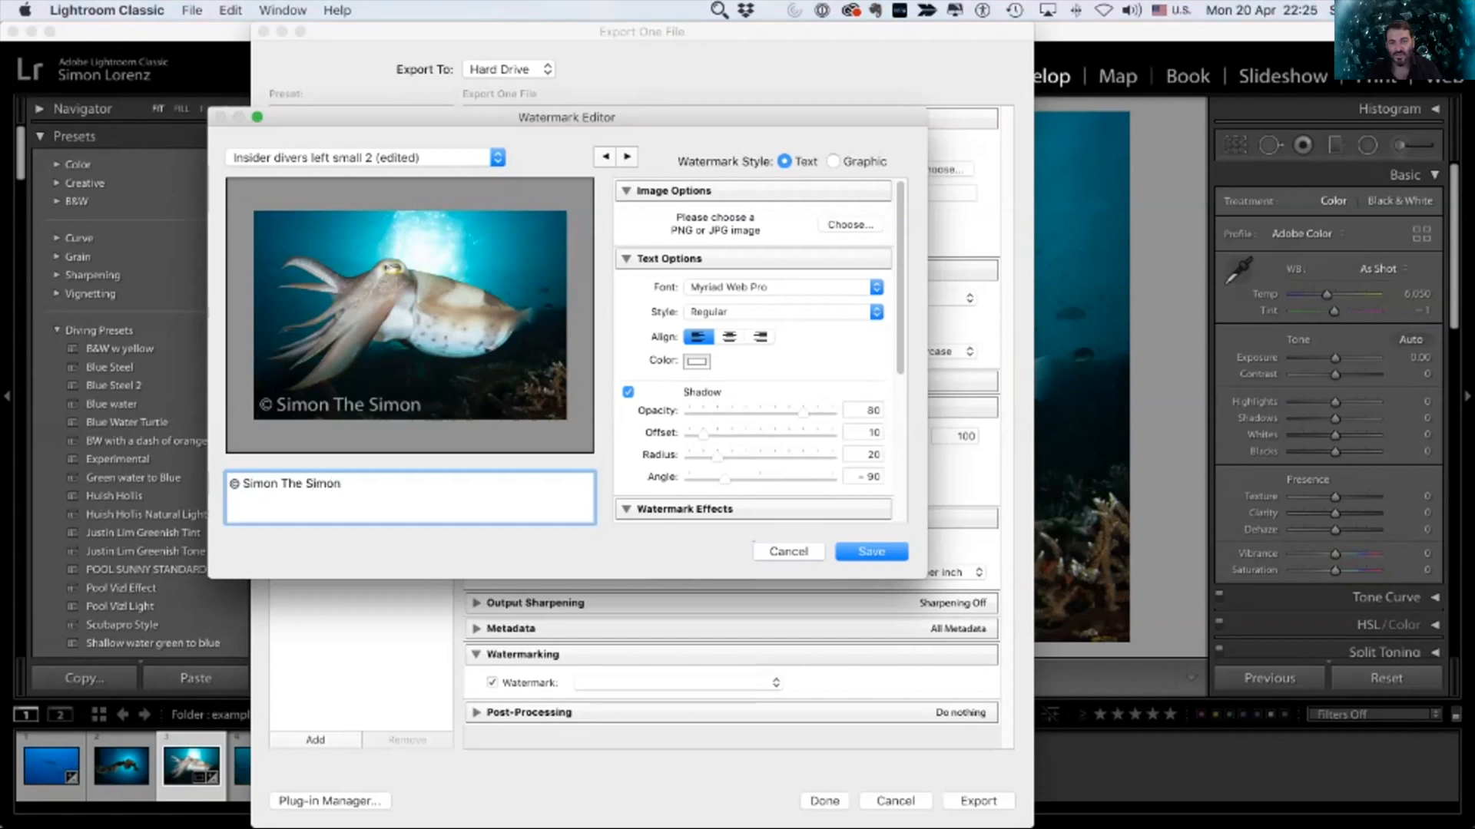
Step: Try OCR A Std and Myanmar Sangam MN as the watermark text's font
left_click(782, 287)
left_click(775, 406)
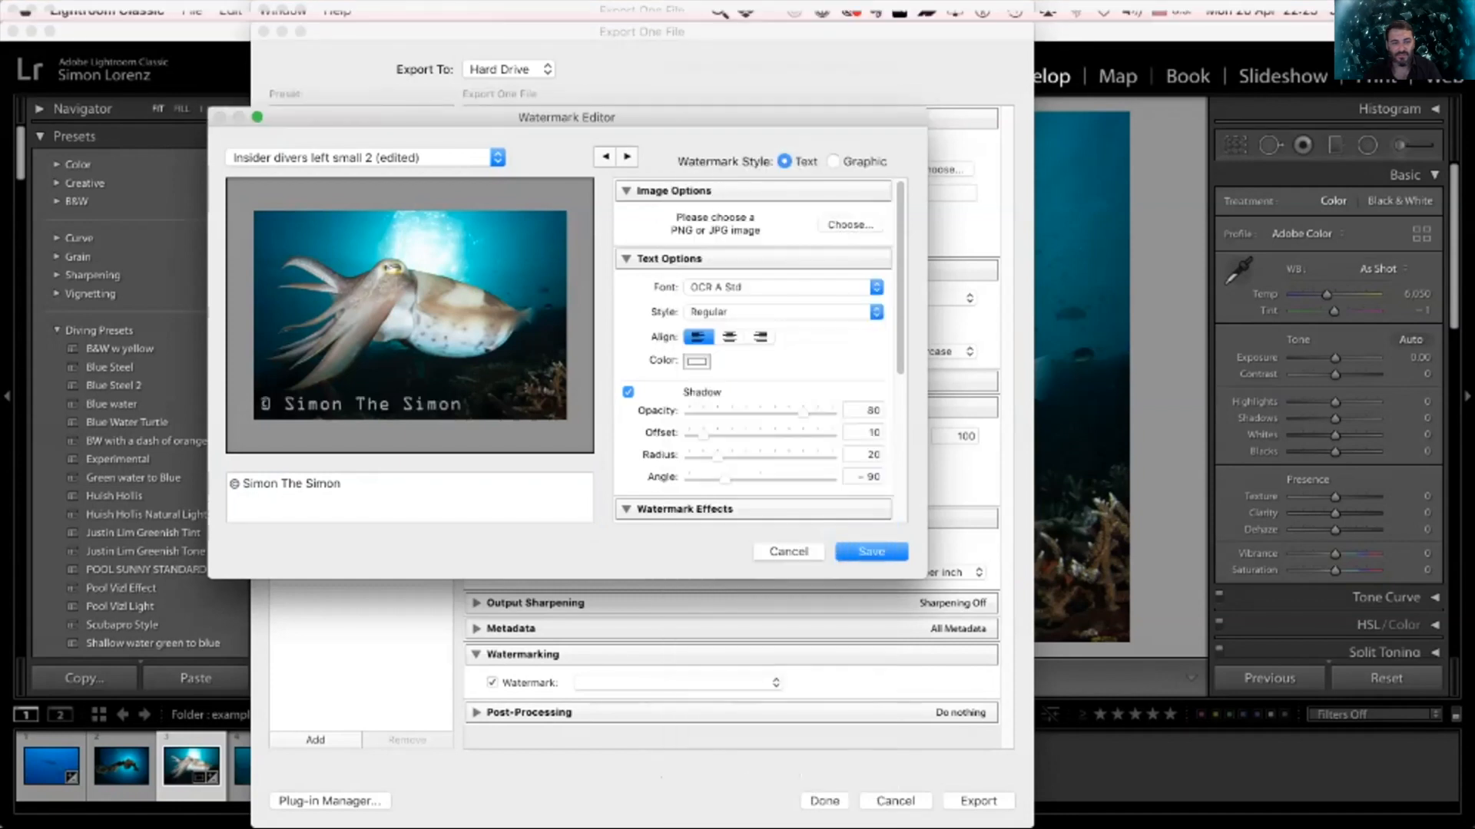
left_click(781, 287)
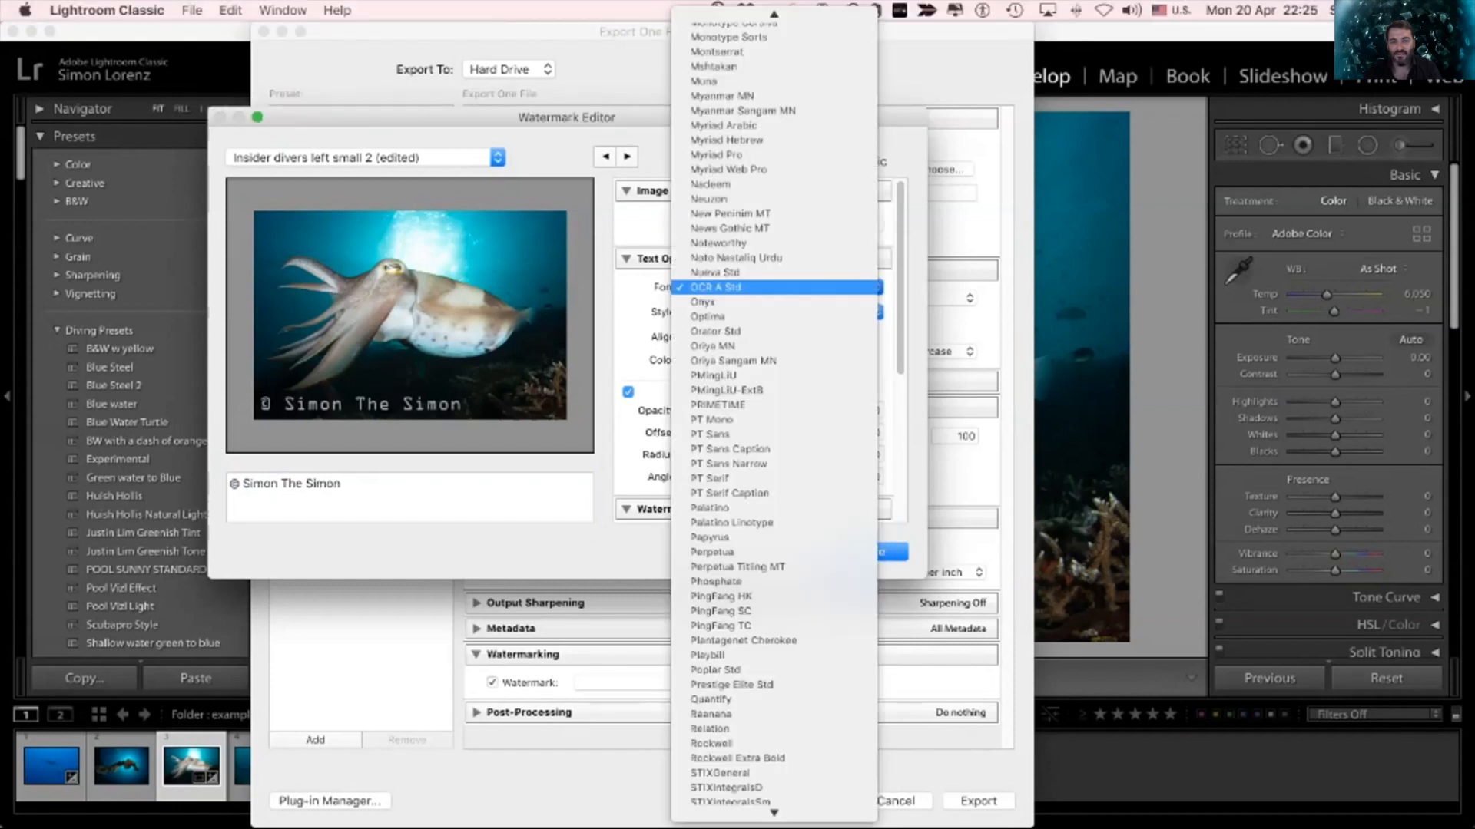
left_click(730, 111)
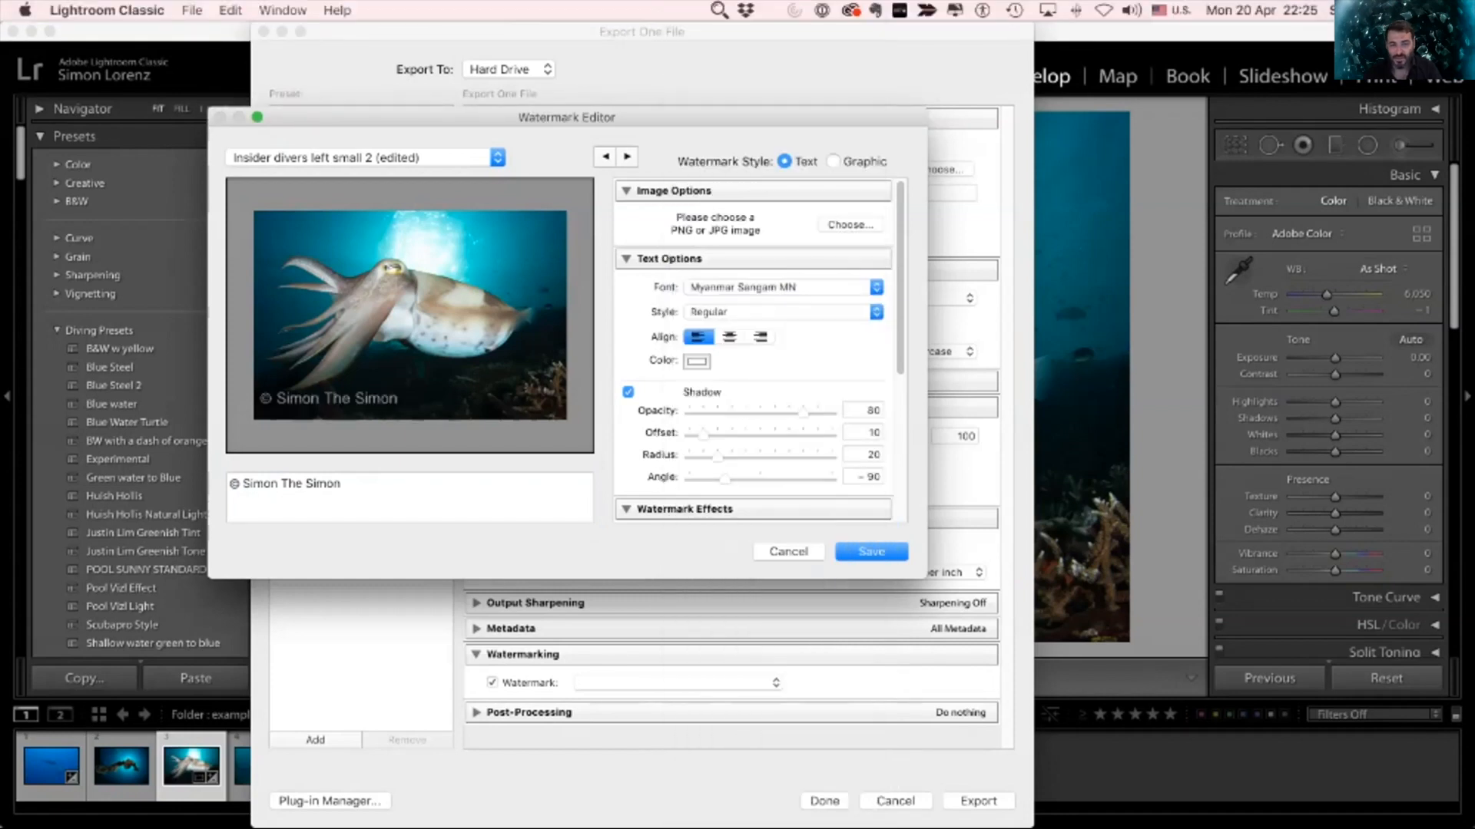
Step: Set the watermark text's font to Autography
left_click(782, 287)
scroll(774, 434, "up", 10)
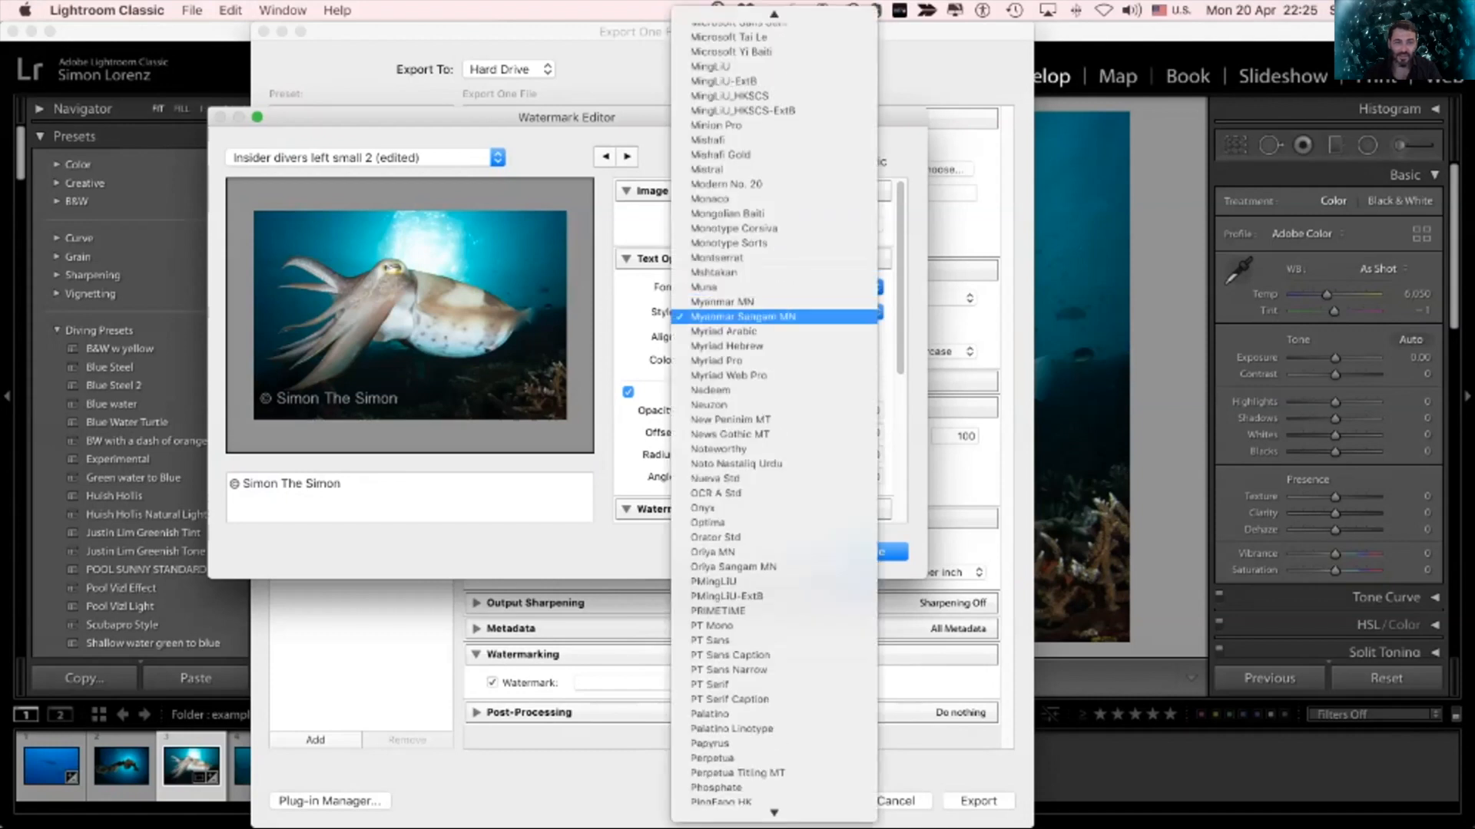
scroll(774, 431, "up", 15)
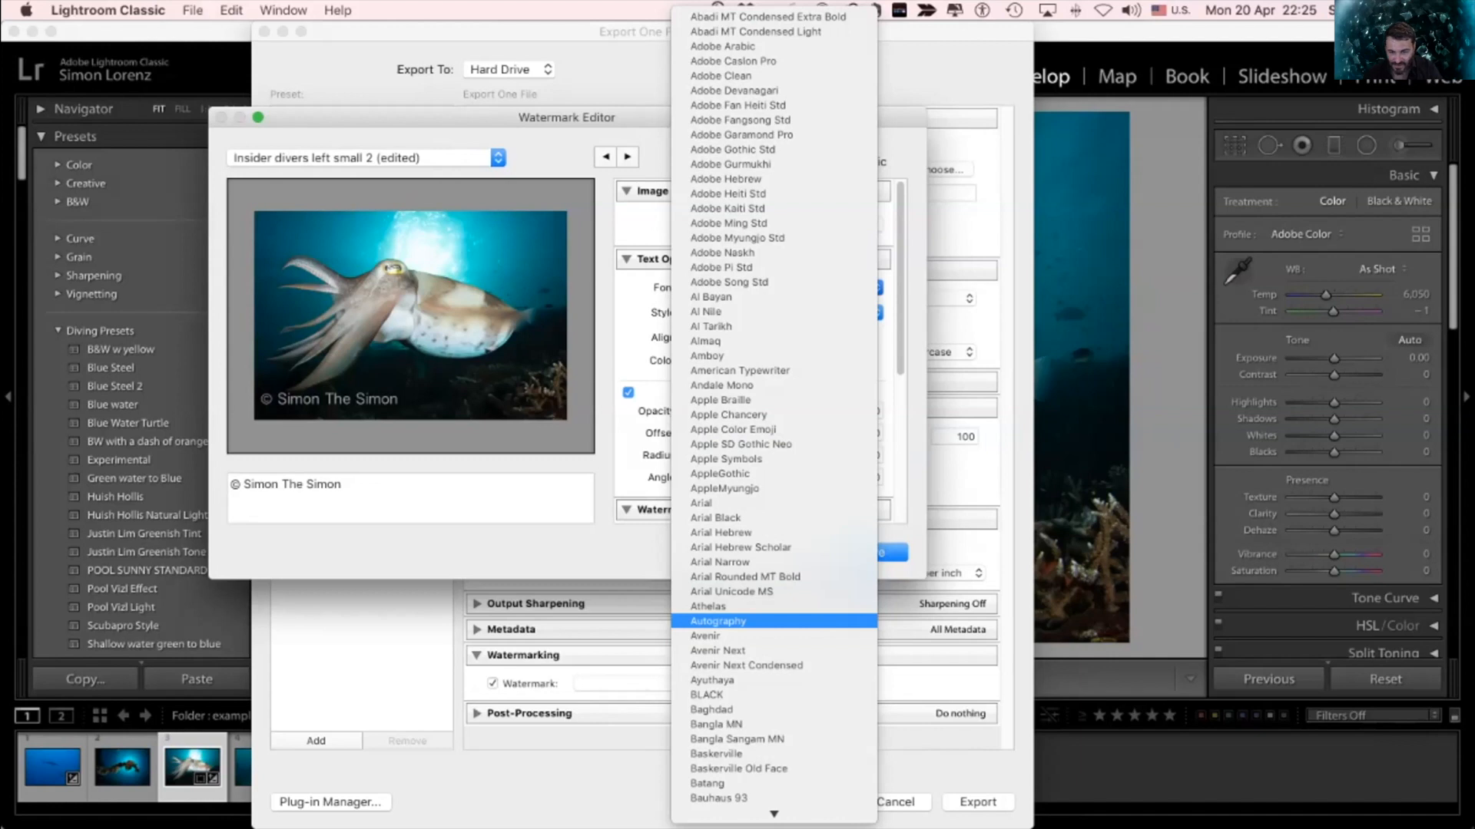
left_click(718, 620)
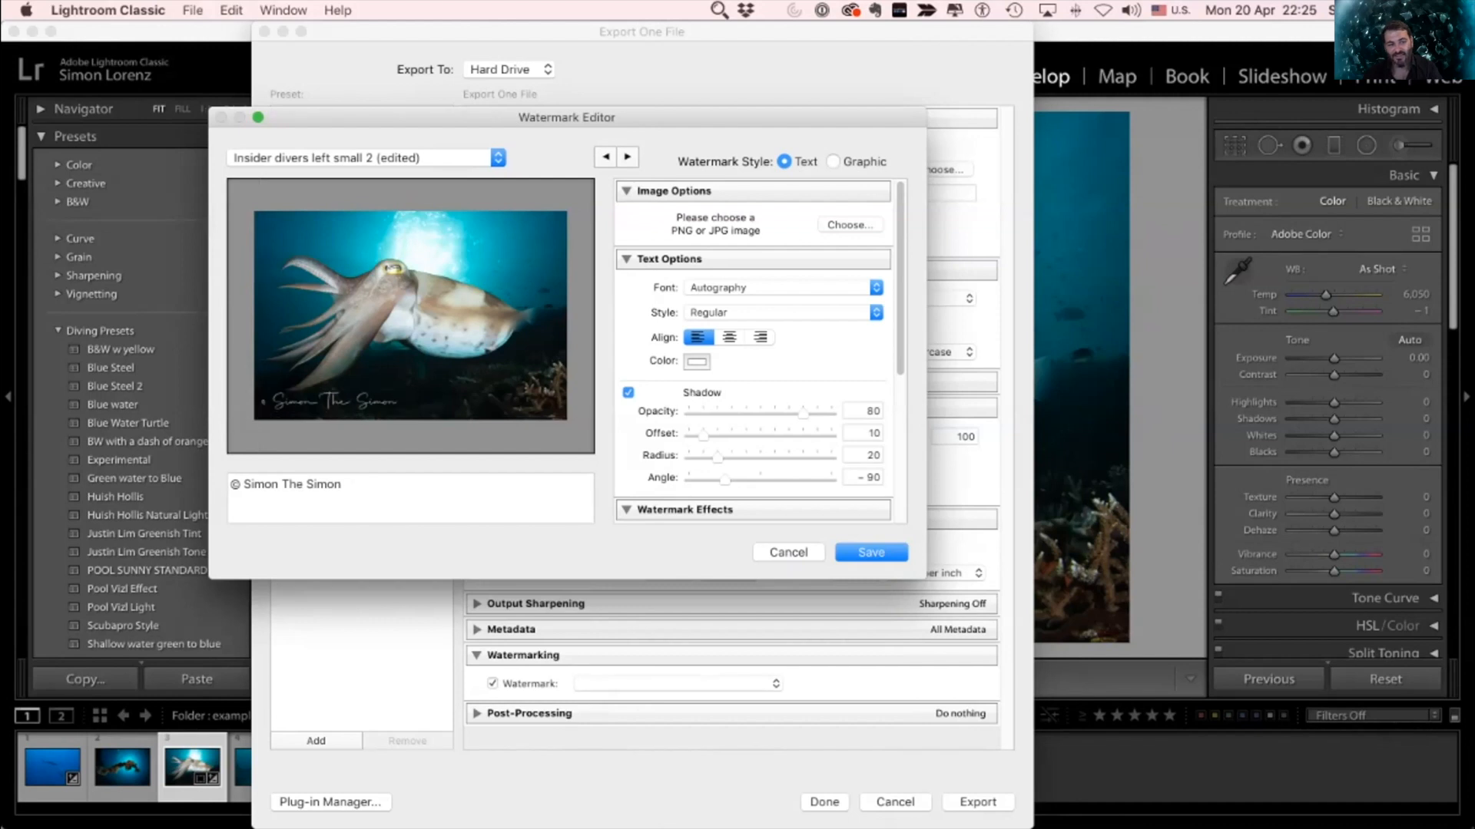
Step: Remove the copyright symbol from the watermark text and change the wording to the photographer's full name
left_click_drag(343, 484, 231, 484)
key("Left")
key("Delete")
key("Delete")
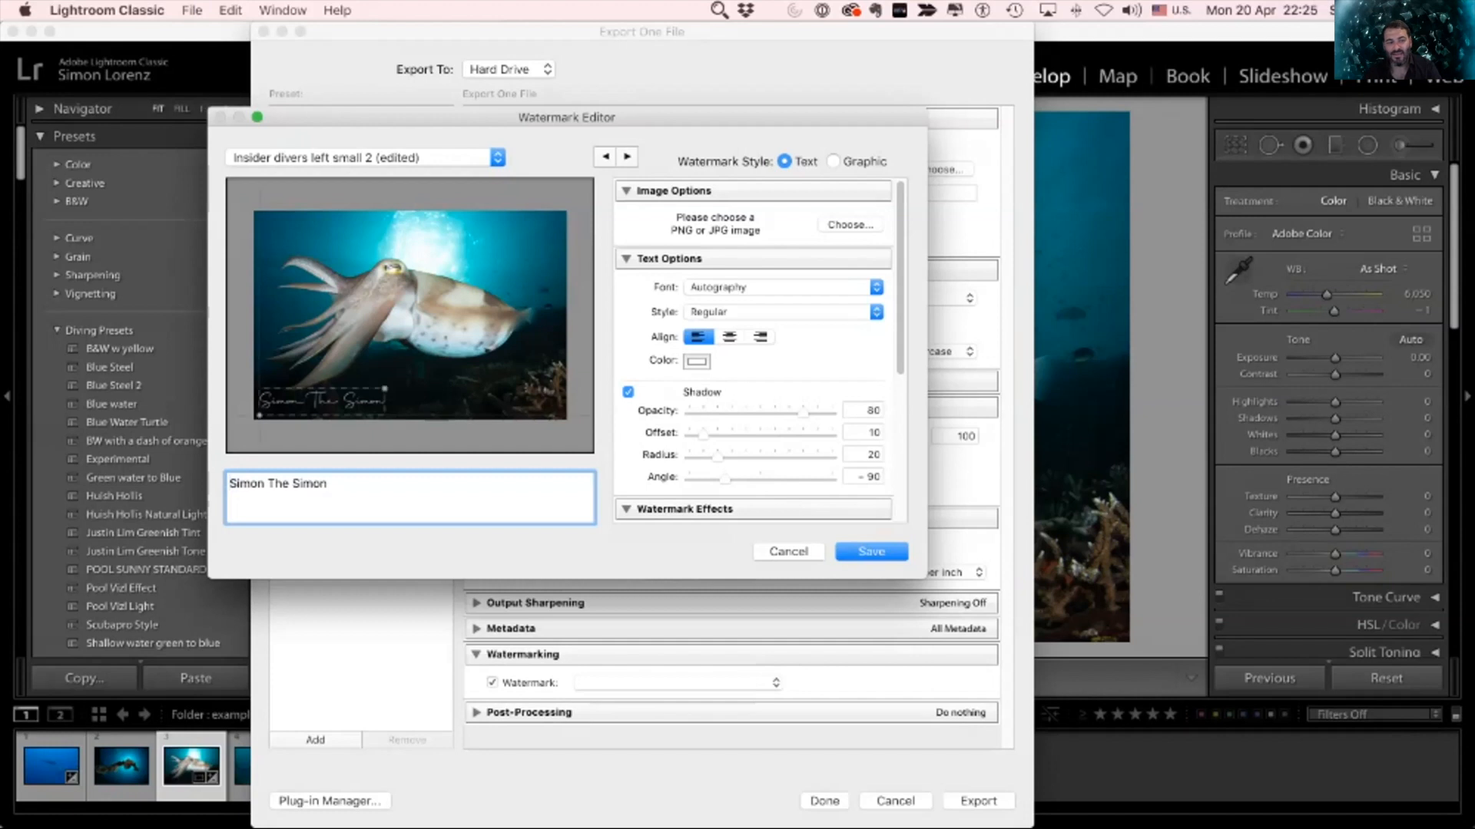
left_click_drag(269, 484, 328, 484)
type("Lorenz")
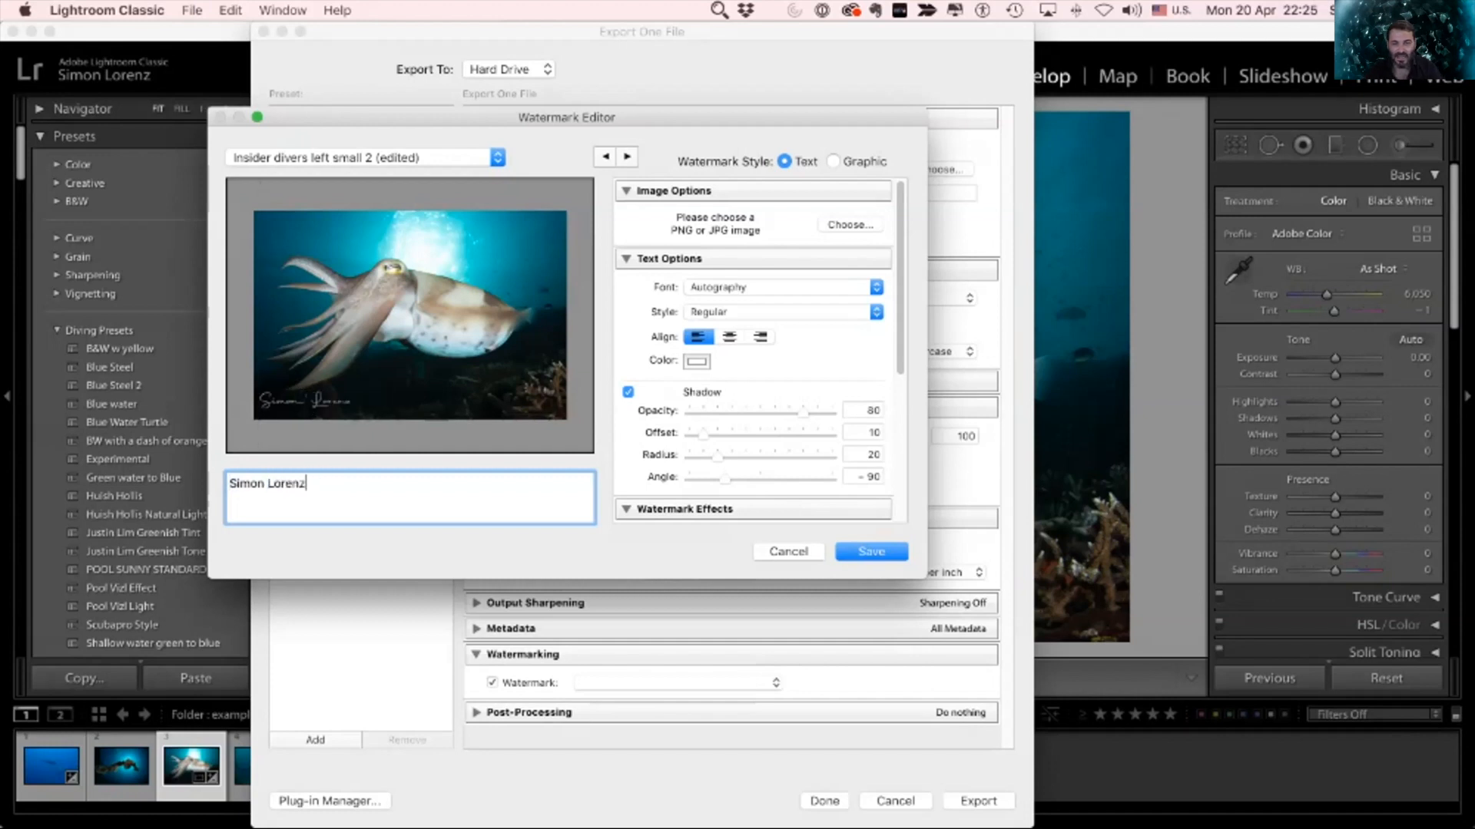
Step: Set the text watermark's horizontal inset to 9 and anchor it in the photo's upper-right corner
scroll(758, 351, "down", 5)
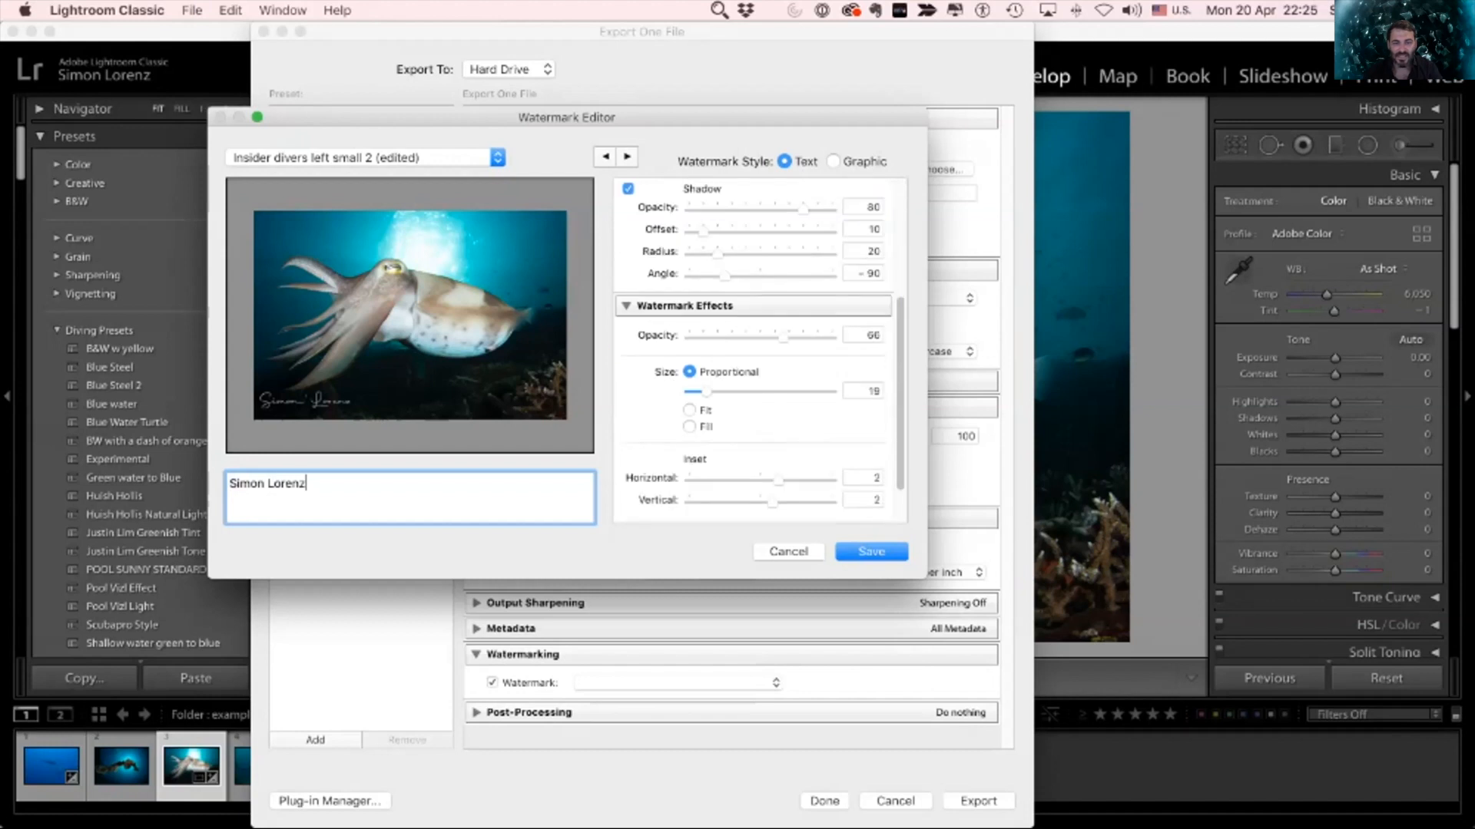
scroll(759, 351, "down", 2)
mouse_move(777, 427)
left_mouse_down()
mouse_move(759, 427)
mouse_move(796, 427)
left_mouse_up()
left_click(688, 495)
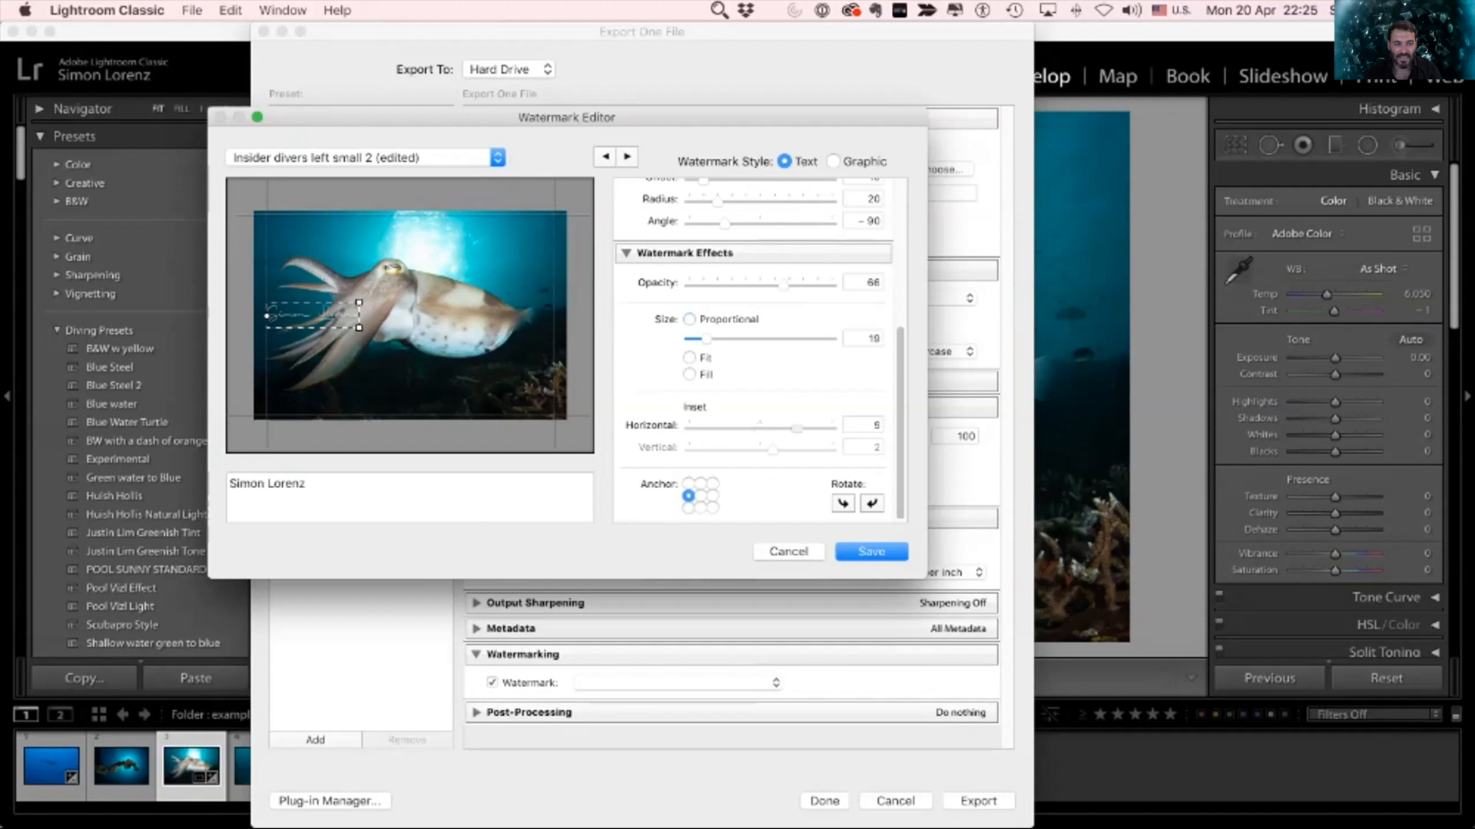
left_click(712, 496)
left_click(713, 484)
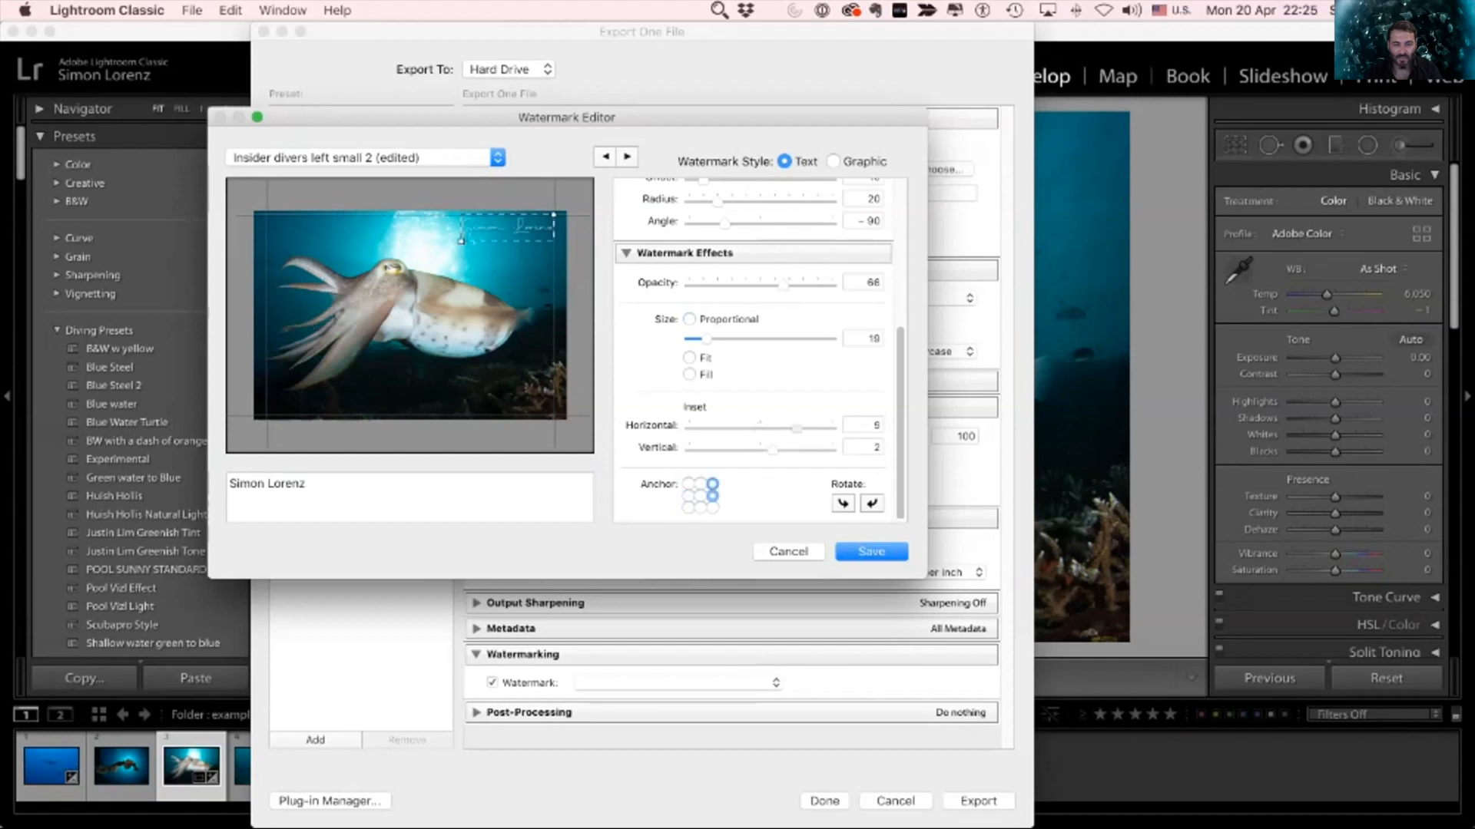
Step: Compare the watermark text with its shadow turned off and back on
scroll(759, 351, "up", 5)
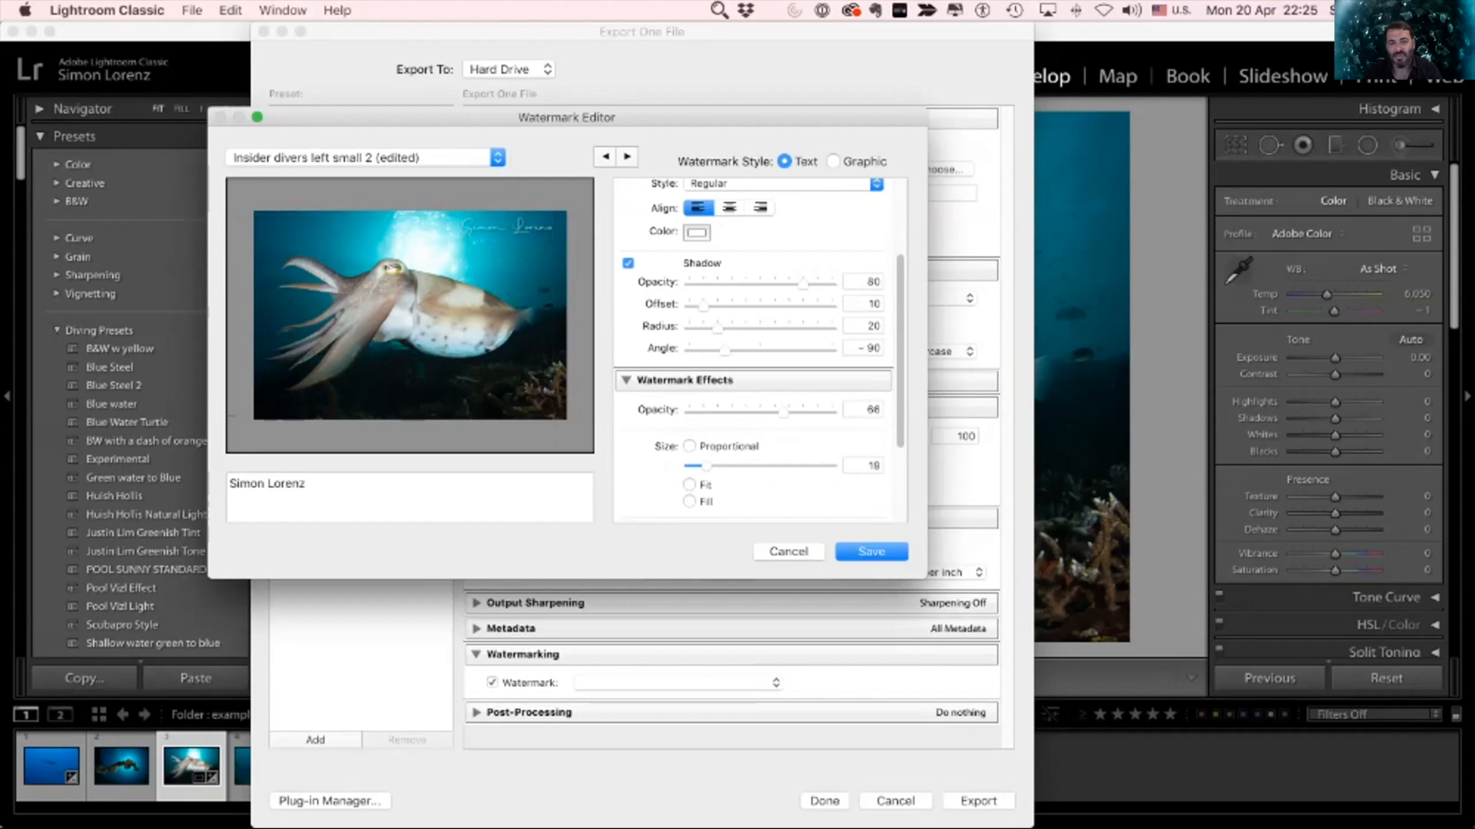
scroll(759, 351, "up", 5)
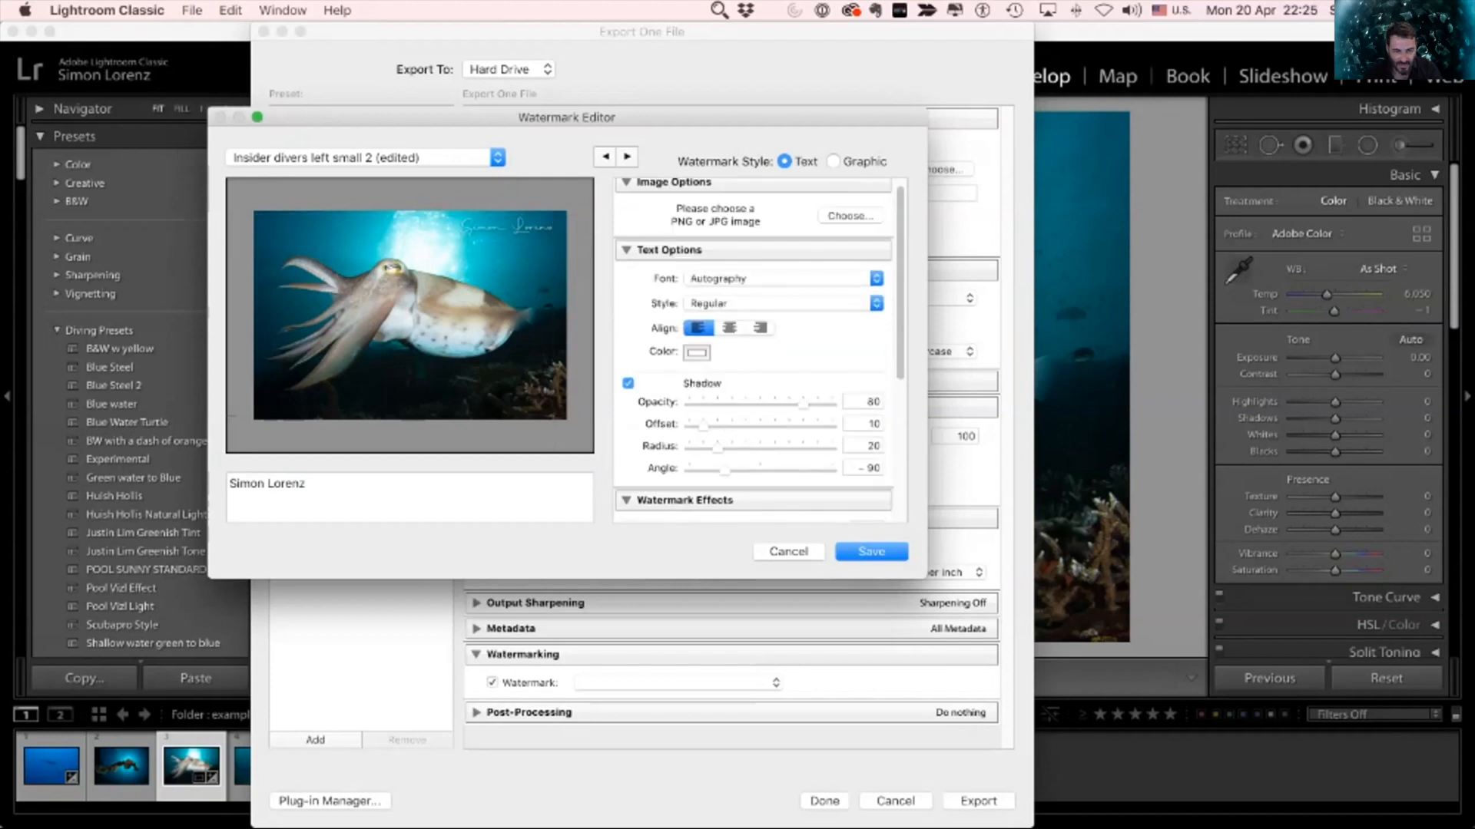
left_click(628, 383)
left_click(628, 383)
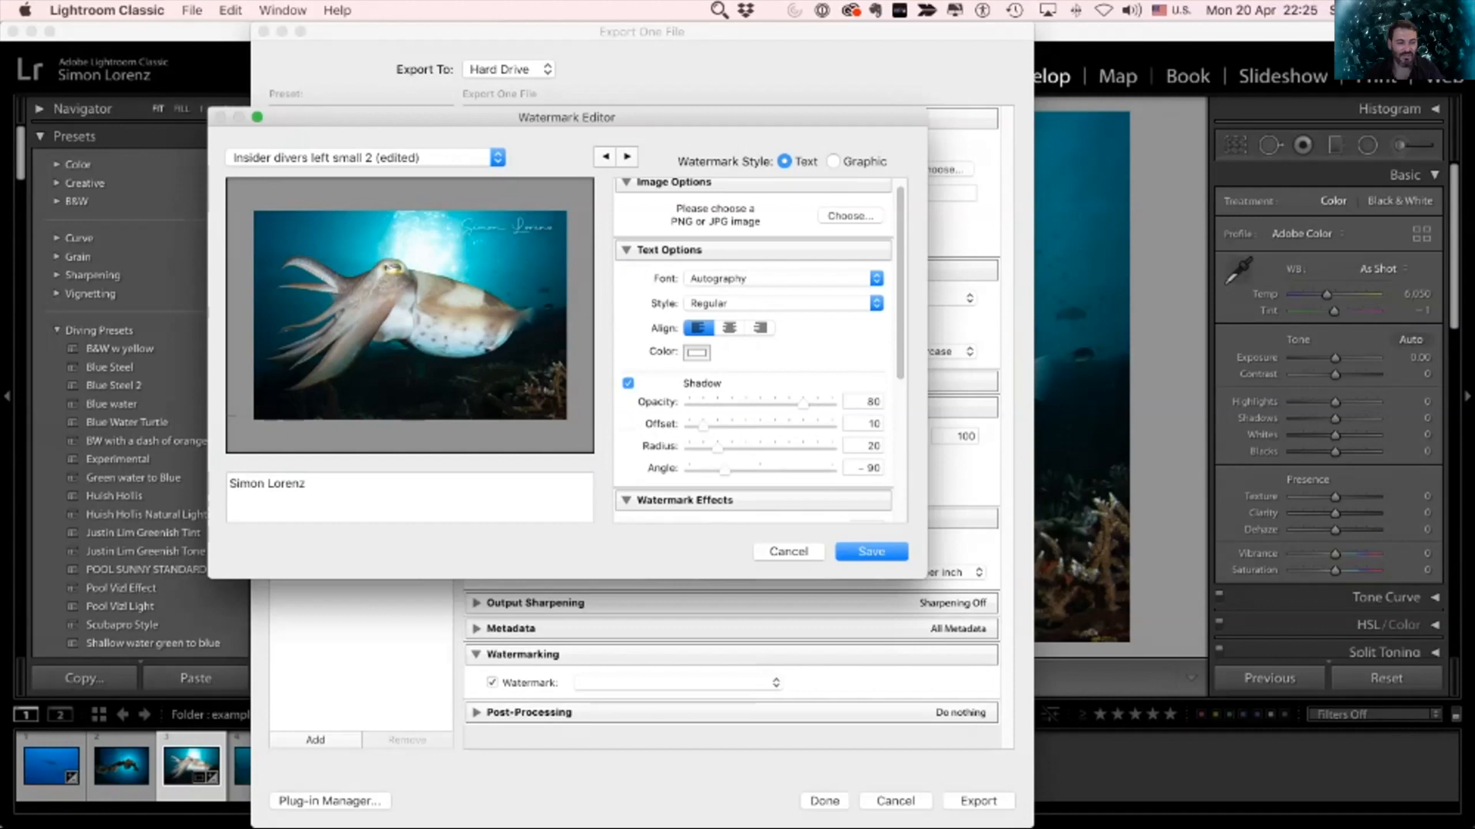
Step: Discard the text watermark along with the export settings and switch to Adobe Photoshop 2020
key("Return")
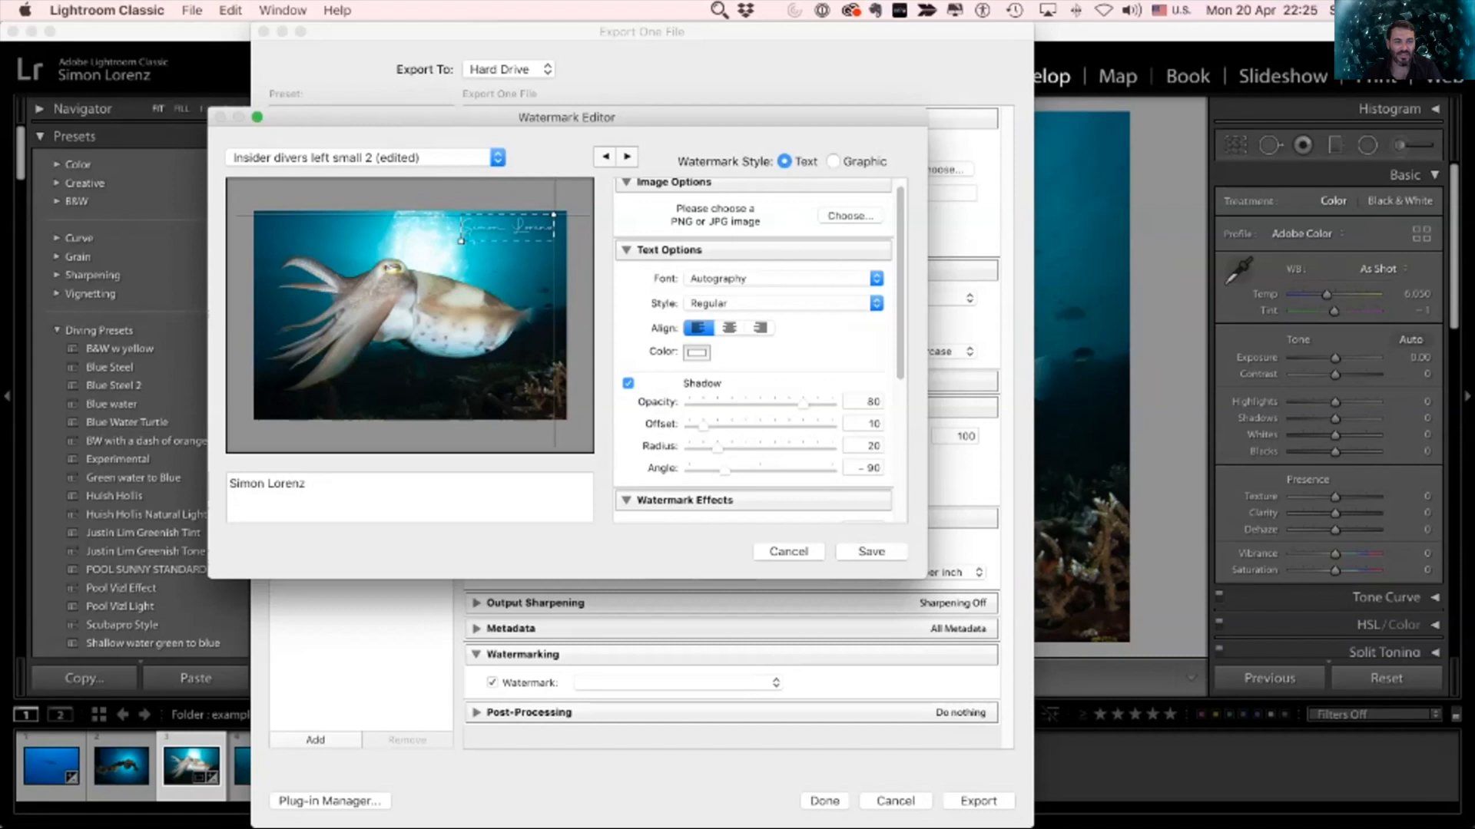
key("Escape")
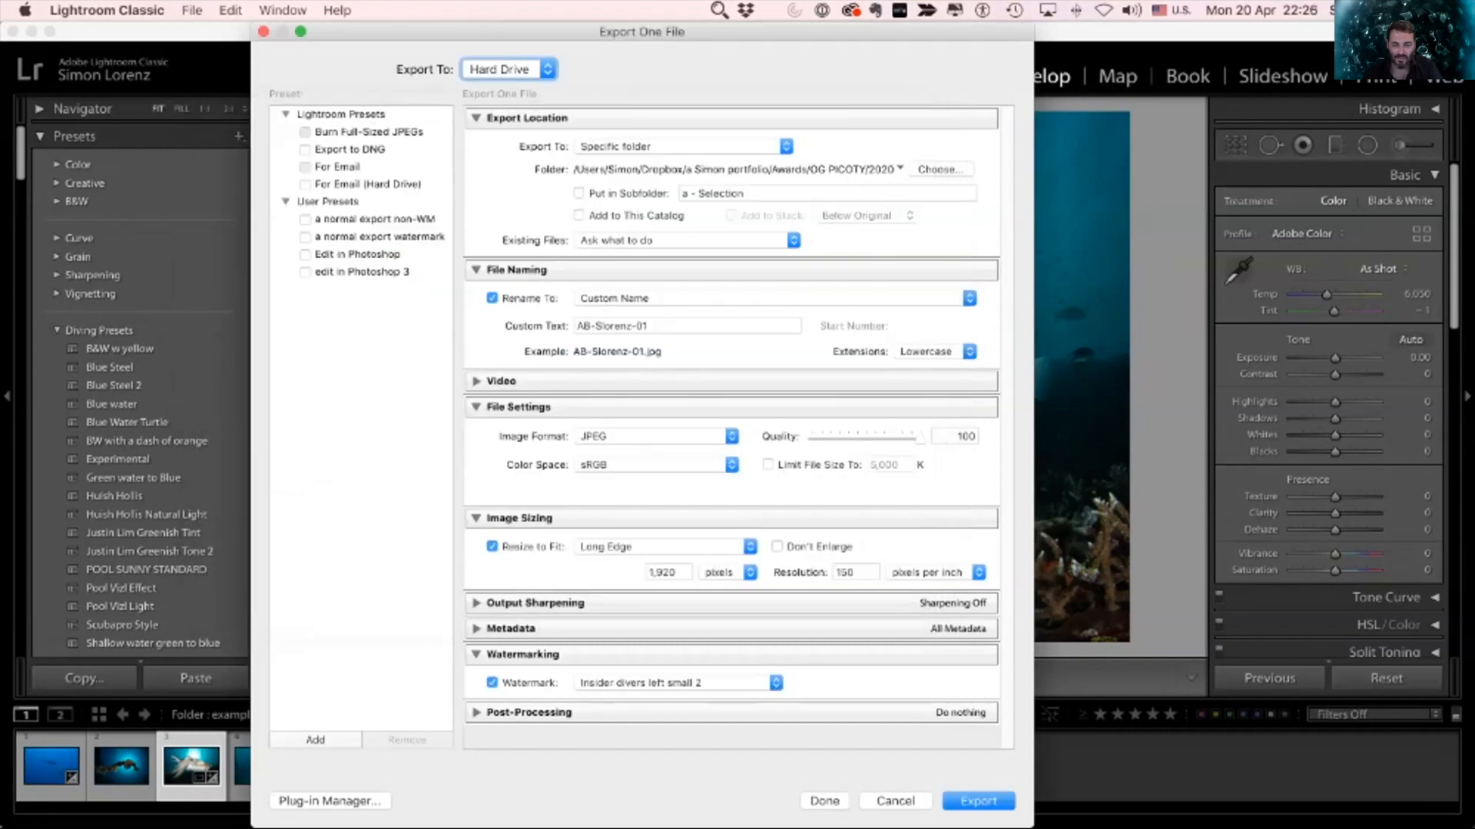
key("Escape")
key("super+Tab")
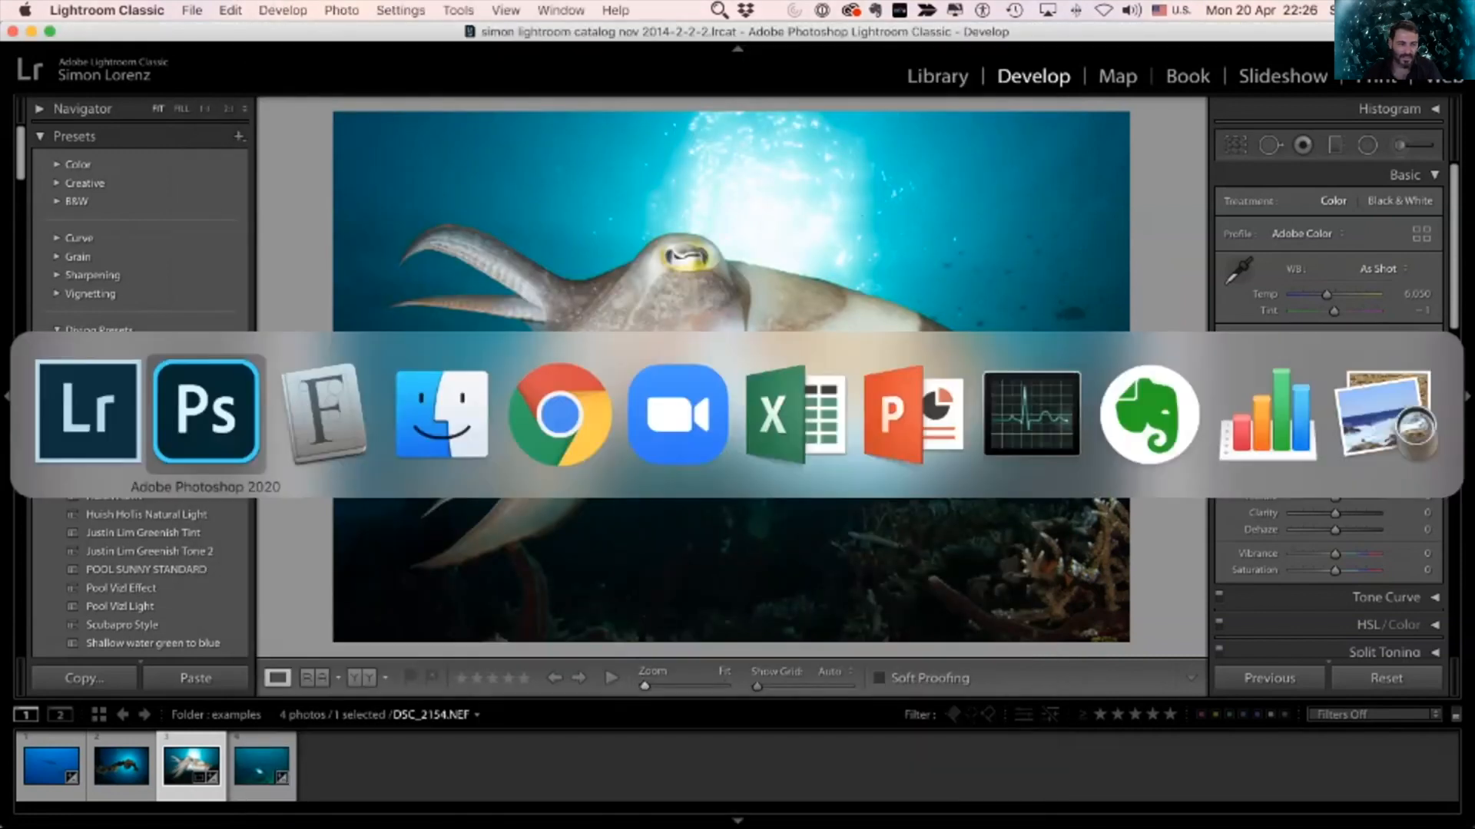
Step: Switch to Microsoft PowerPoint and show the Questions slide
key("super+Tab")
key("super+Tab")
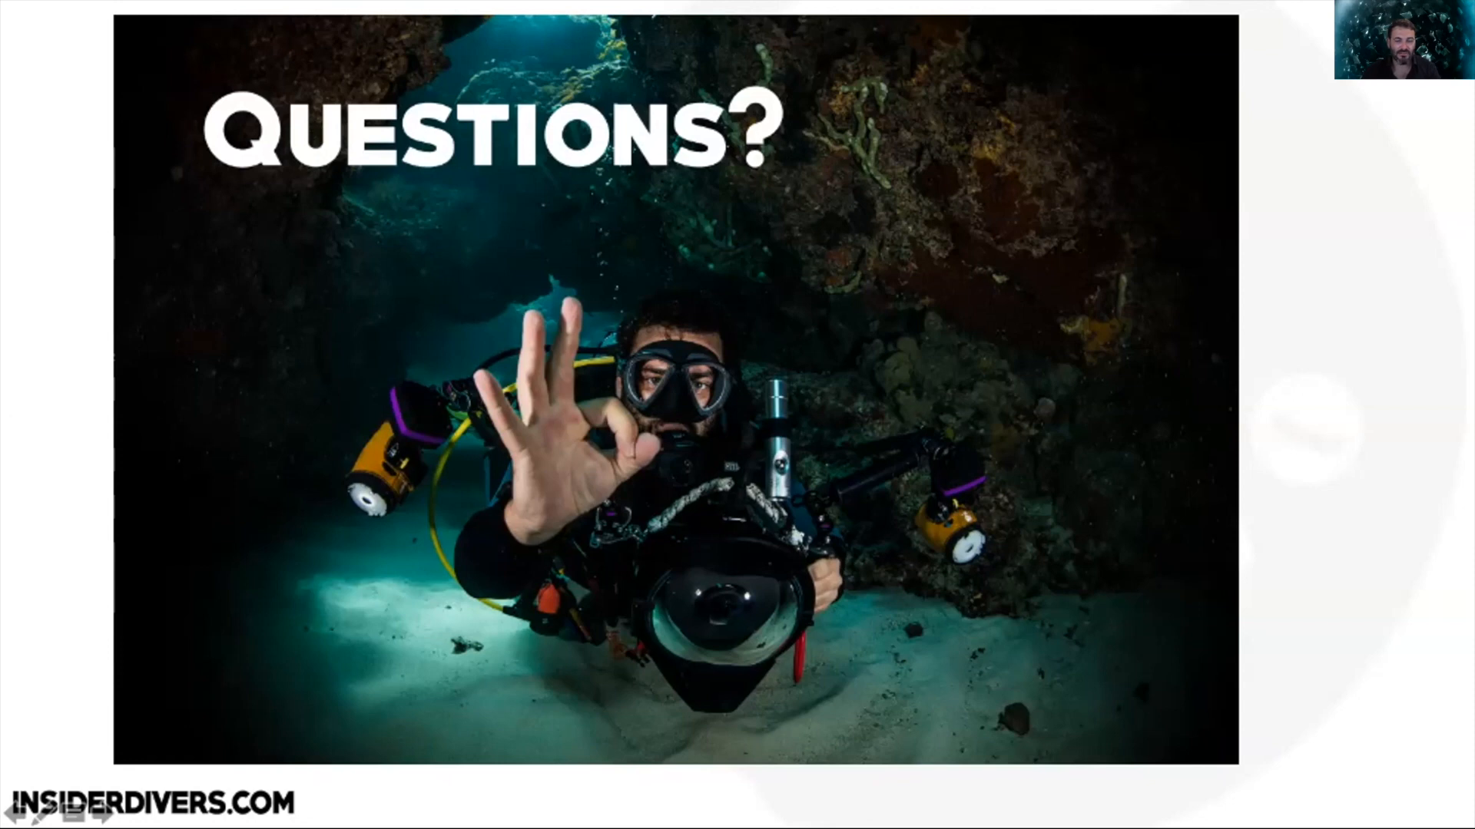
Step: Return to Lightroom Classic and enlarge the cuttlefish photo's crop to include more of the reef below the animal
key("super+Tab")
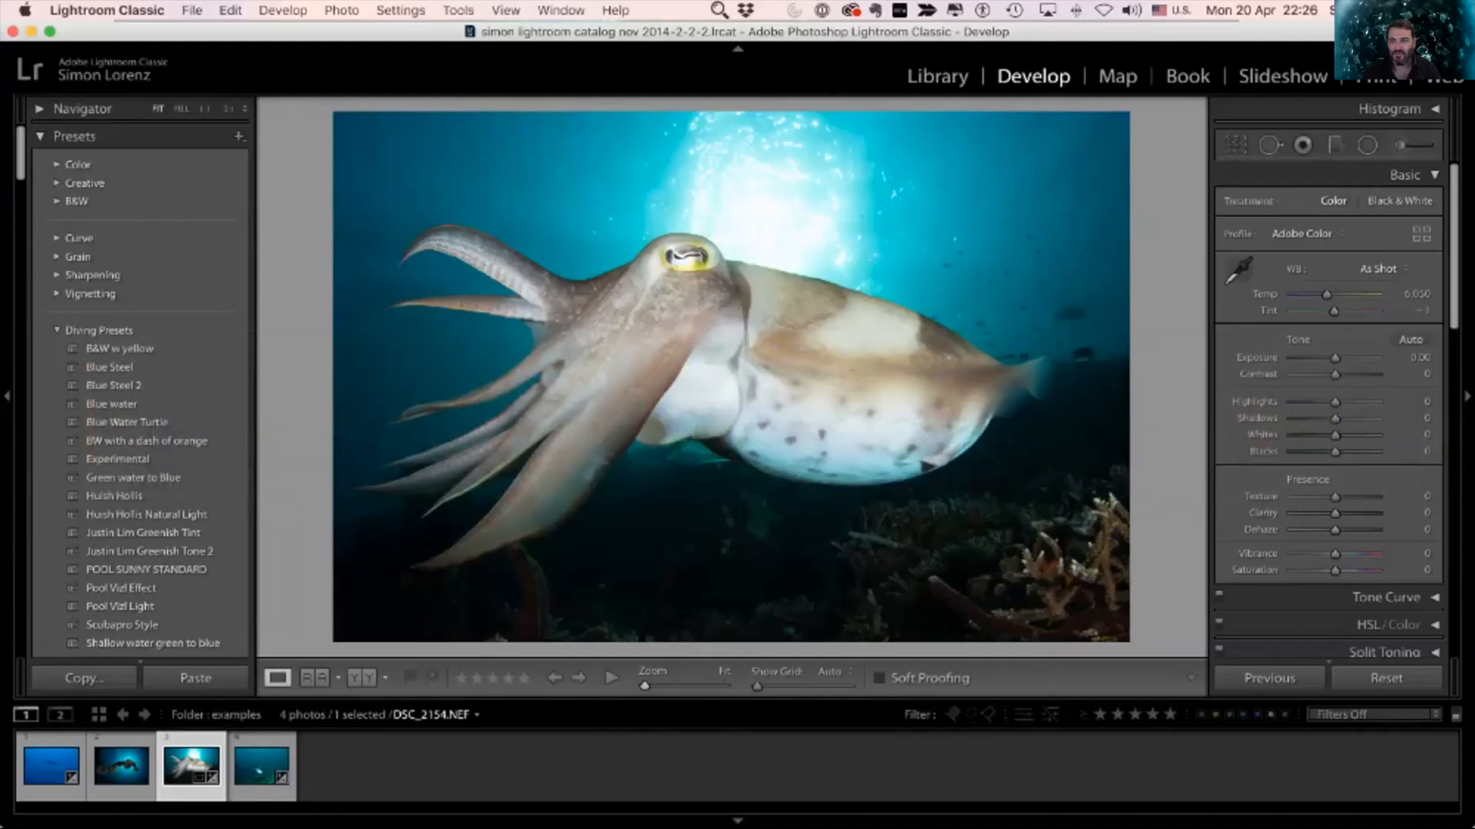
key("r")
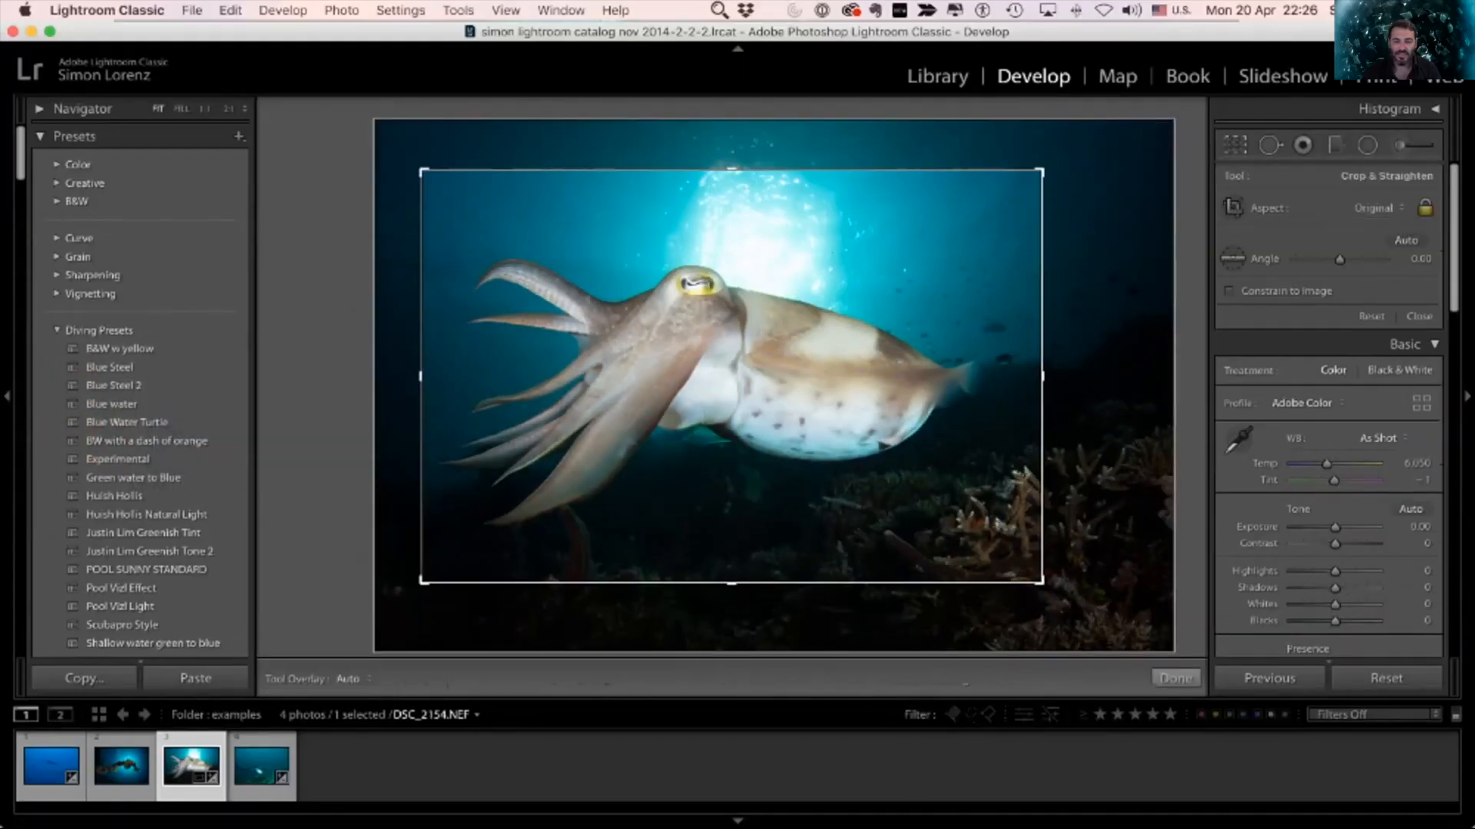
left_click_drag(966, 530, 1092, 617)
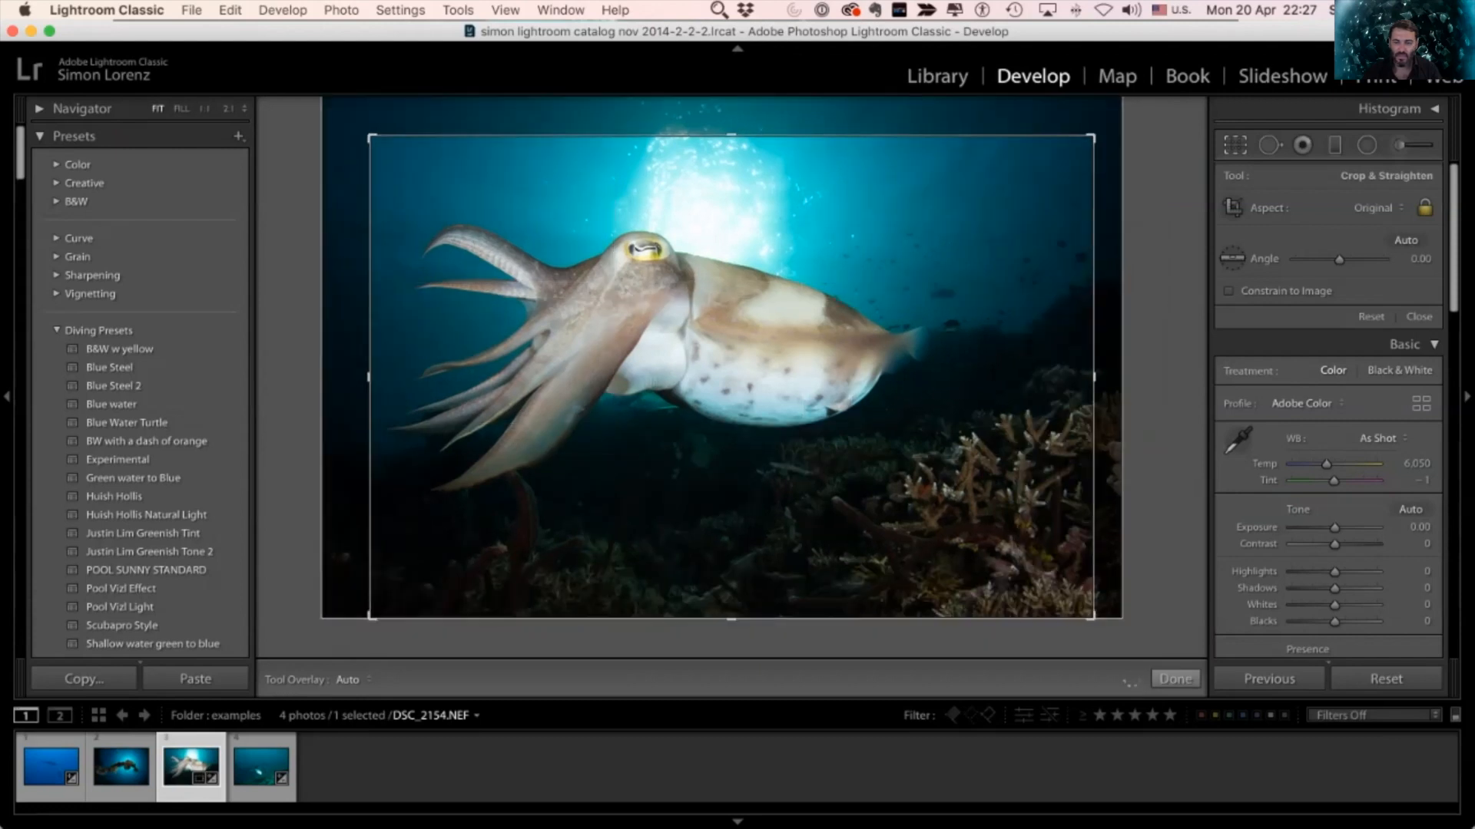
left_click(1175, 679)
Step: Test the cuttlefish photo's vertical perspective at +100, set it to -100 and constrain the crop to remove the white edges
scroll(1328, 384, "down", 5)
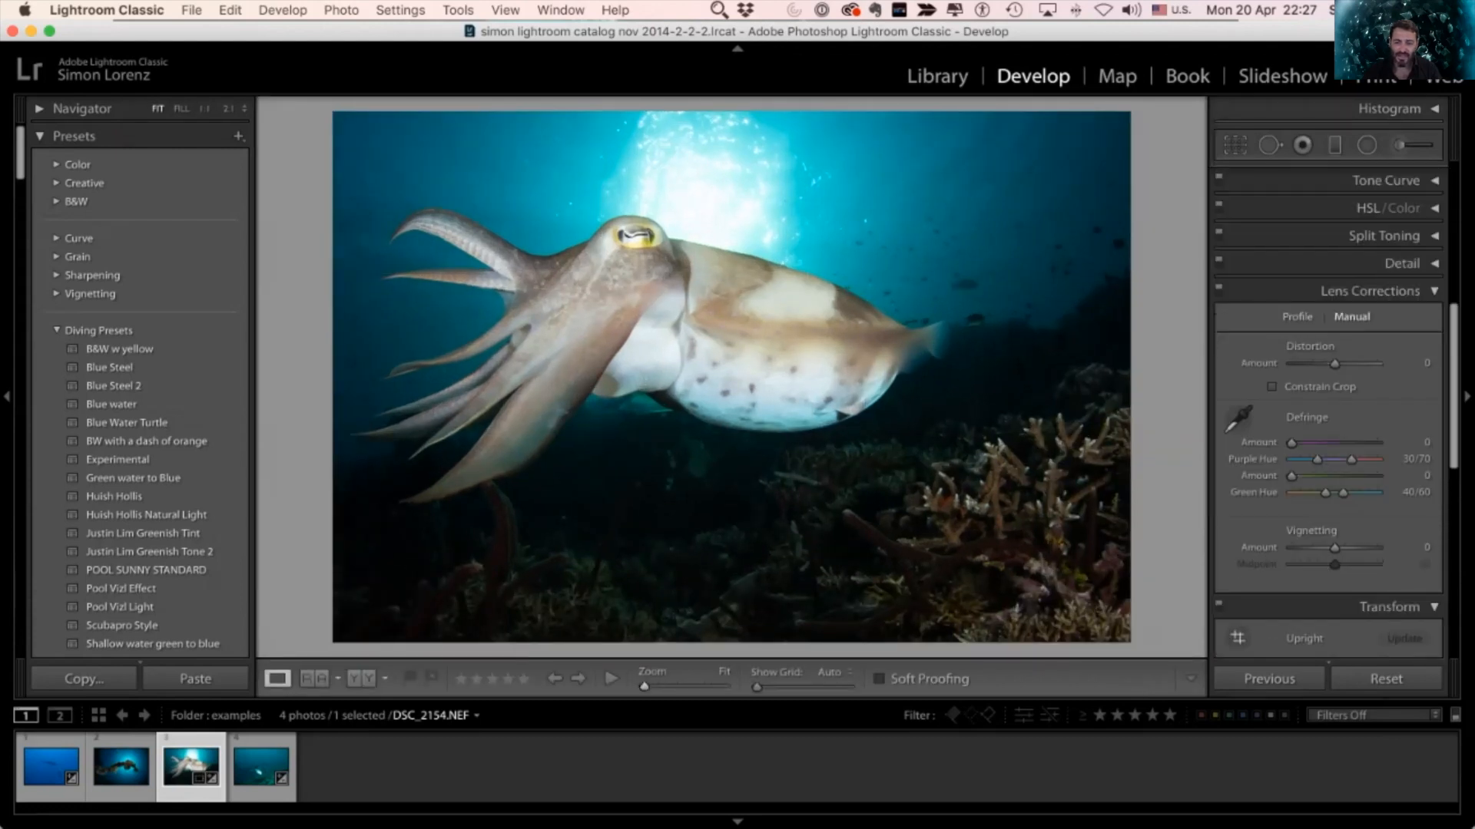
scroll(1328, 384, "down", 3)
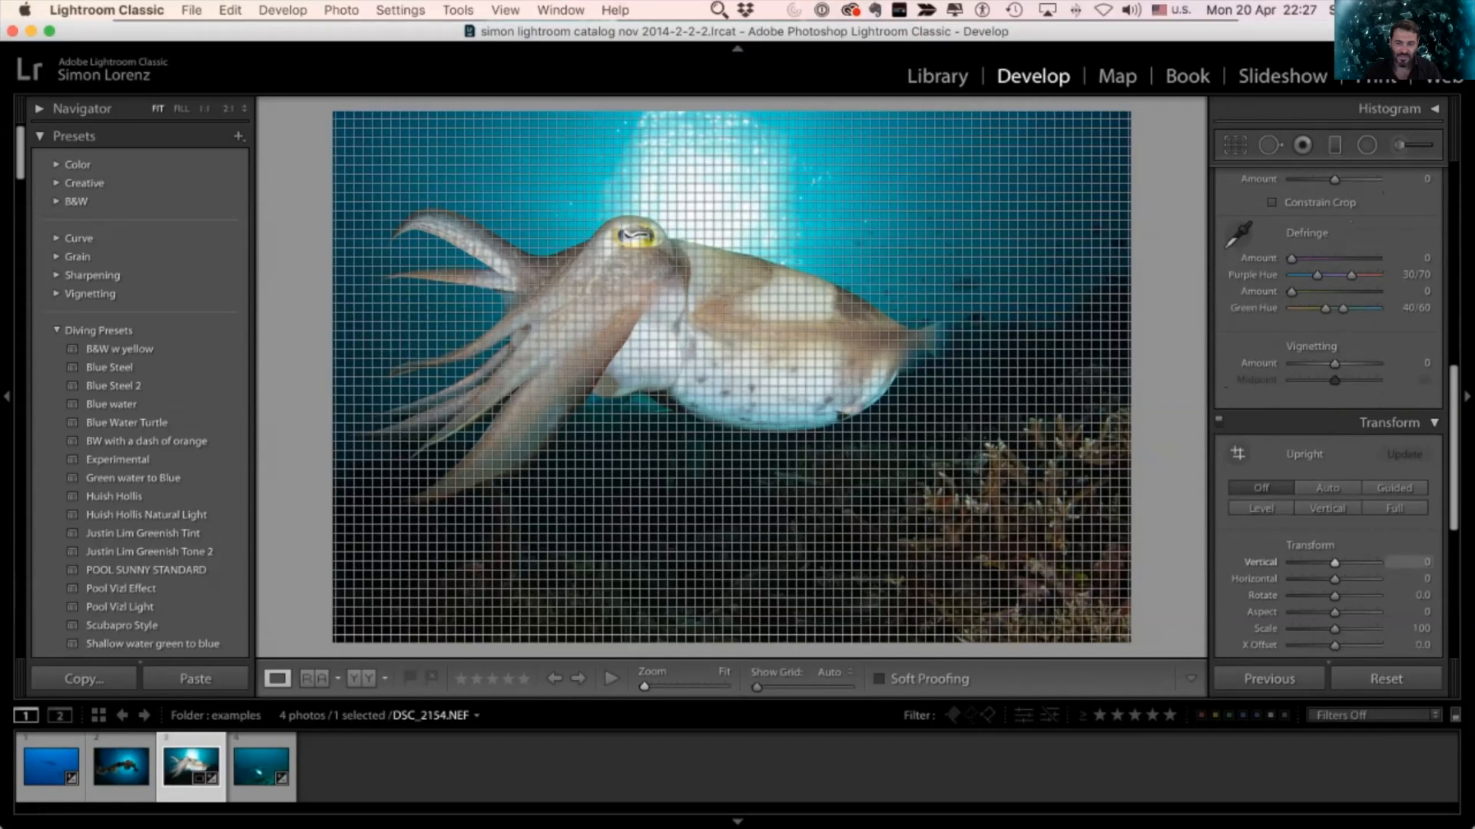
left_click_drag(1334, 562, 1376, 562)
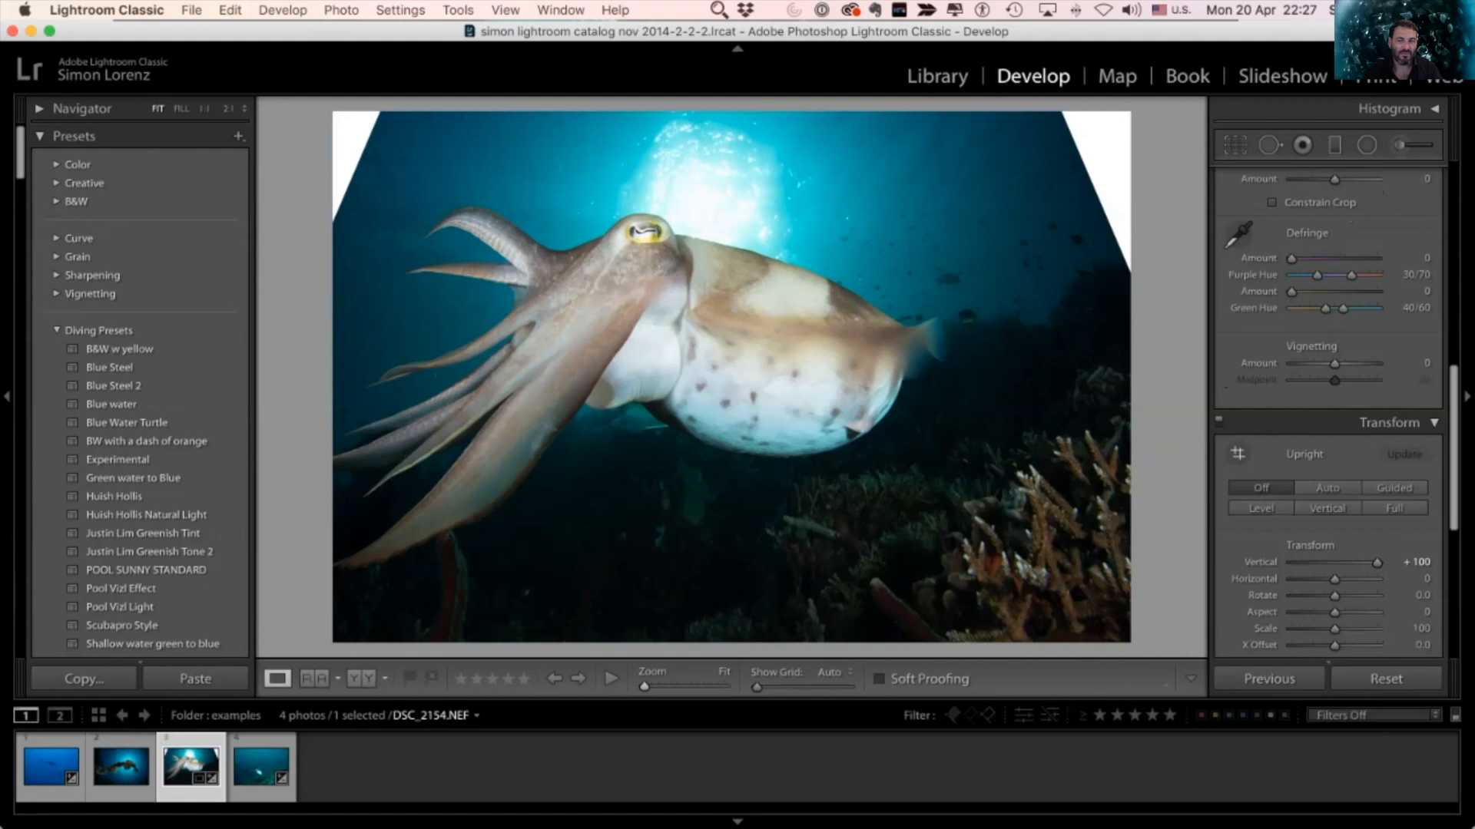
left_click_drag(1376, 563, 1291, 563)
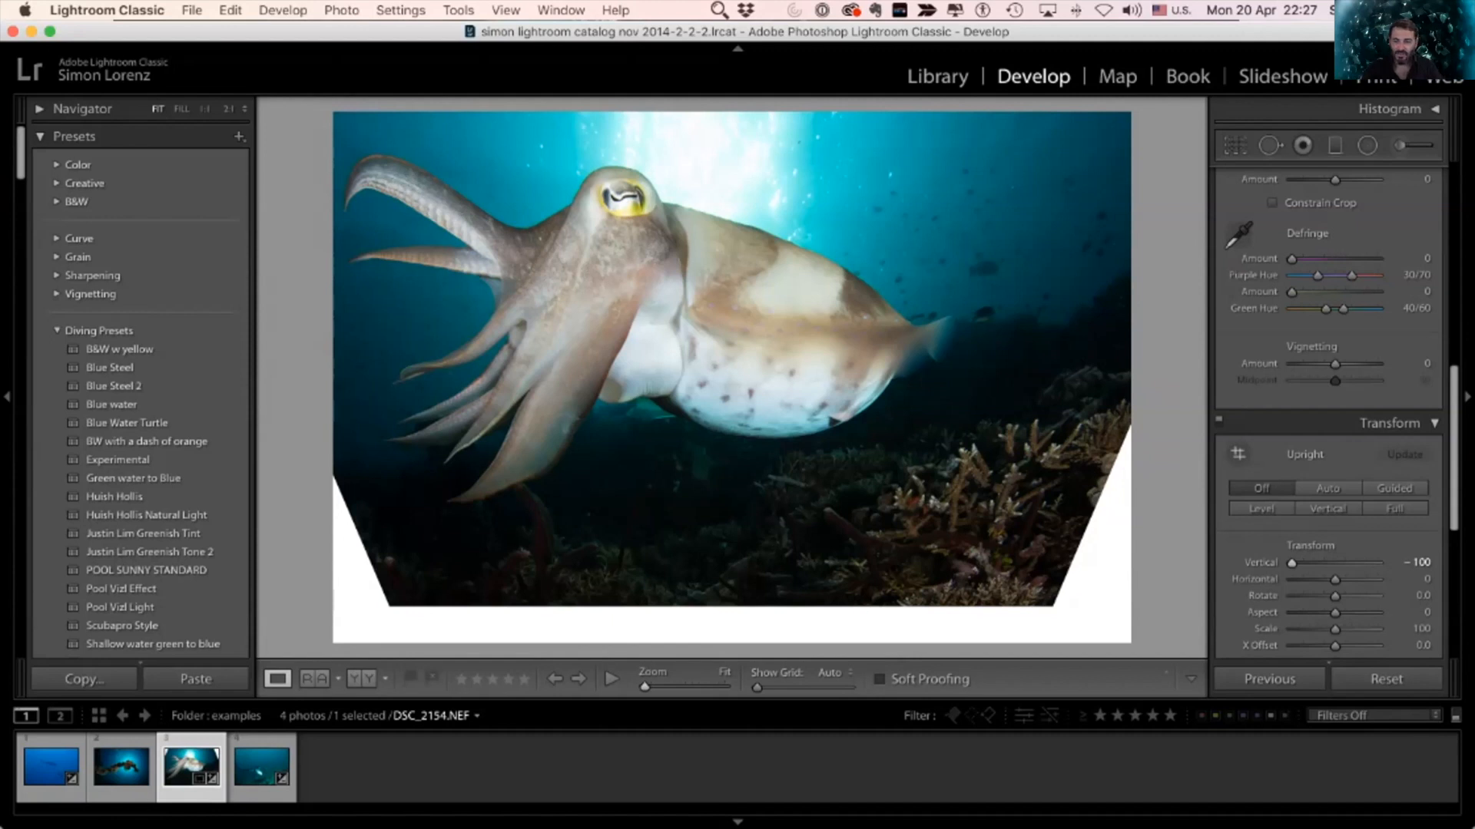
scroll(1329, 415, "down", 5)
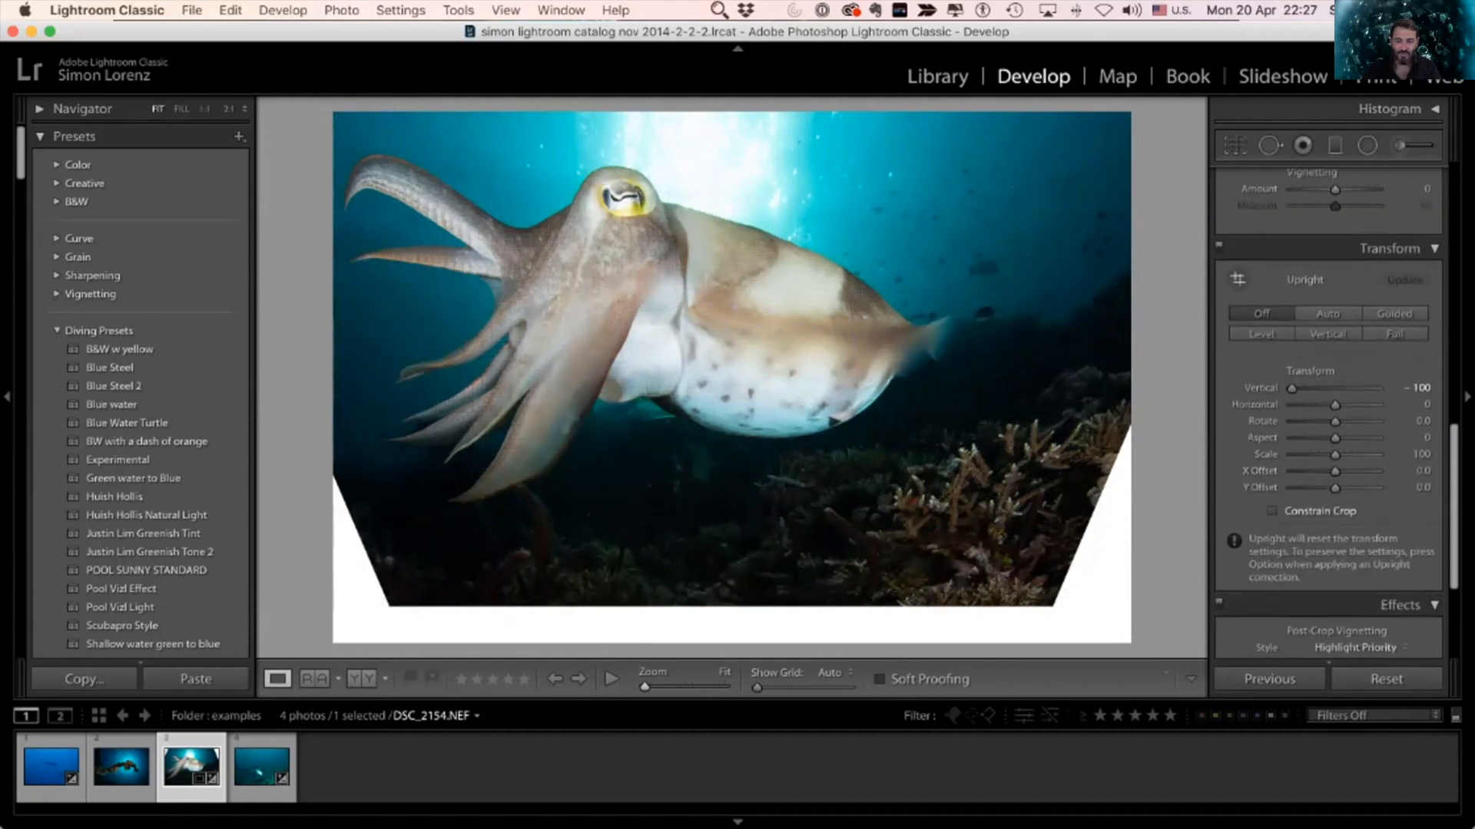
left_click(1272, 511)
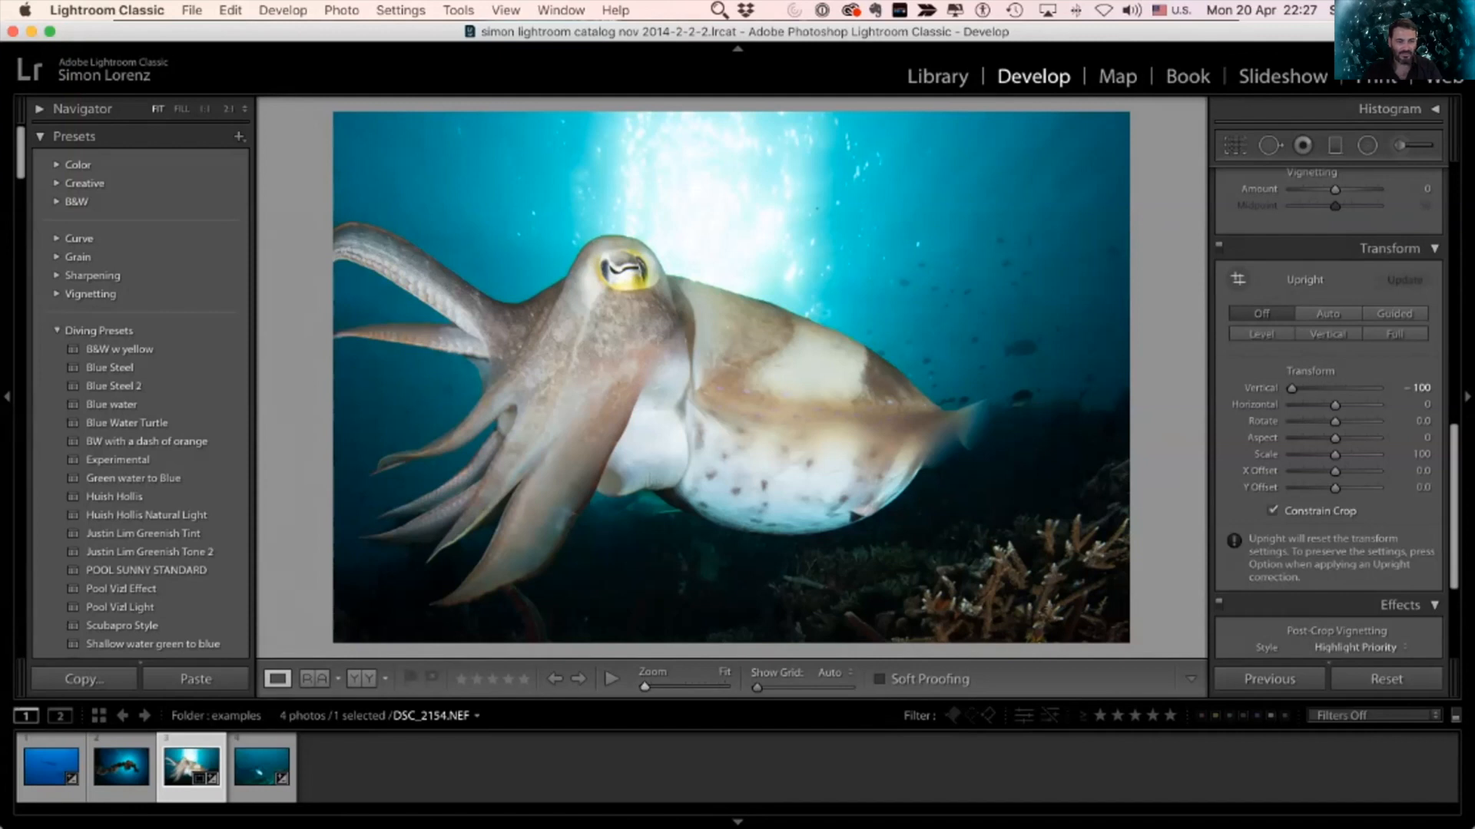
Step: Leave PowerPoint for Lightroom Classic and open the first subfolder of 2020-04-20 webinar in the Library
key("super+Tab")
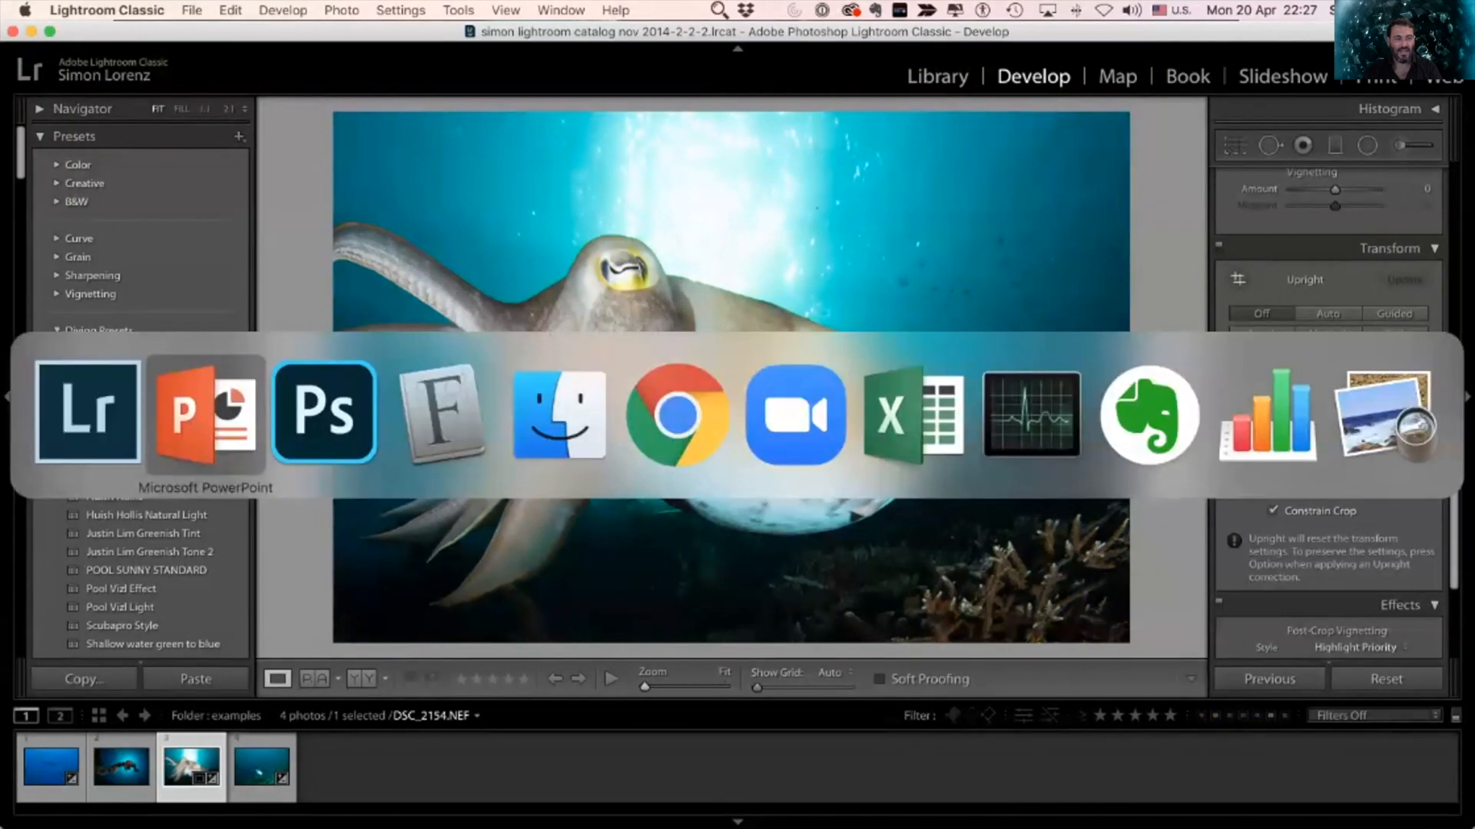
key("super+Tab")
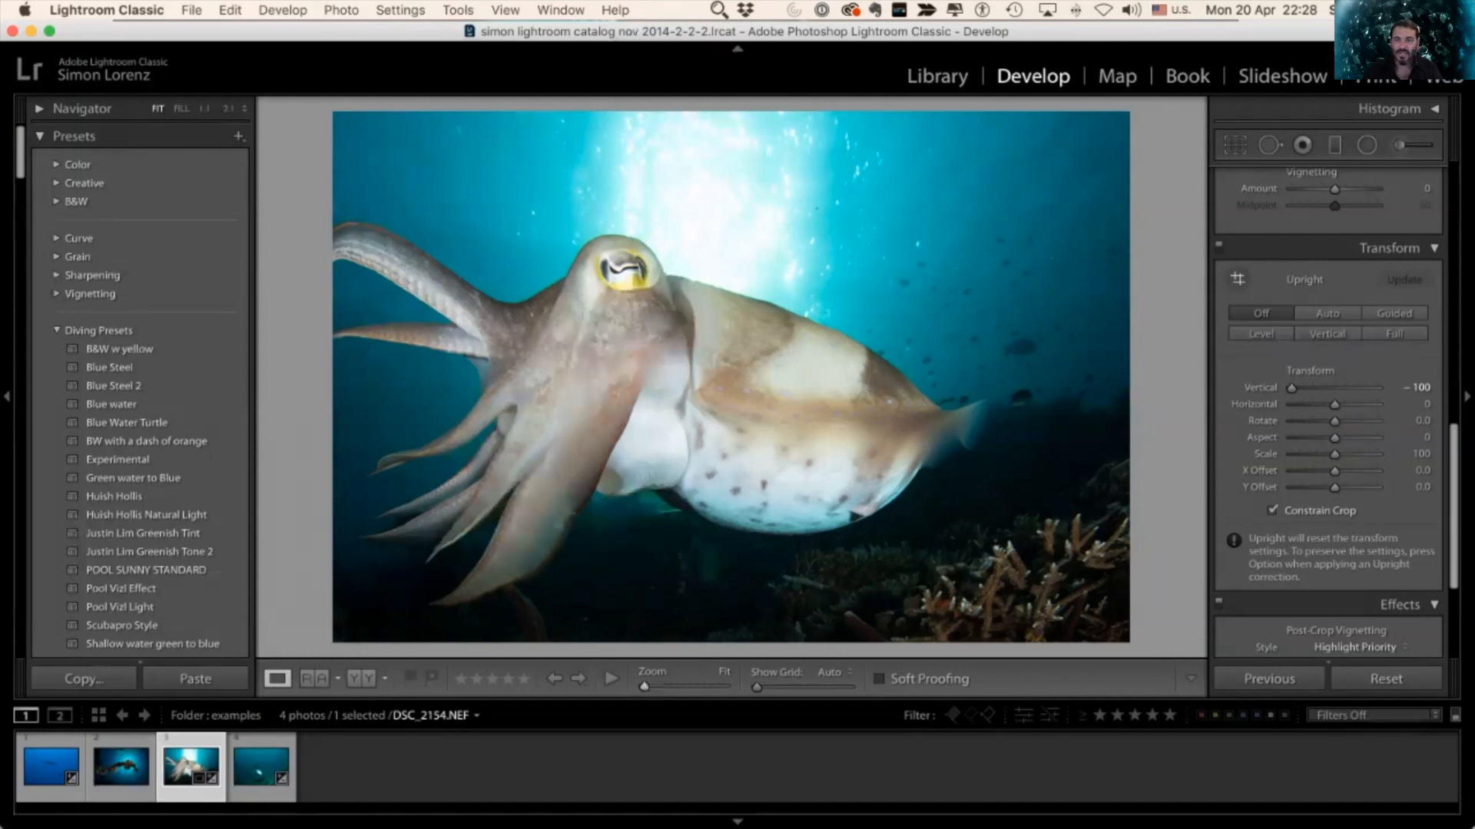
key("e")
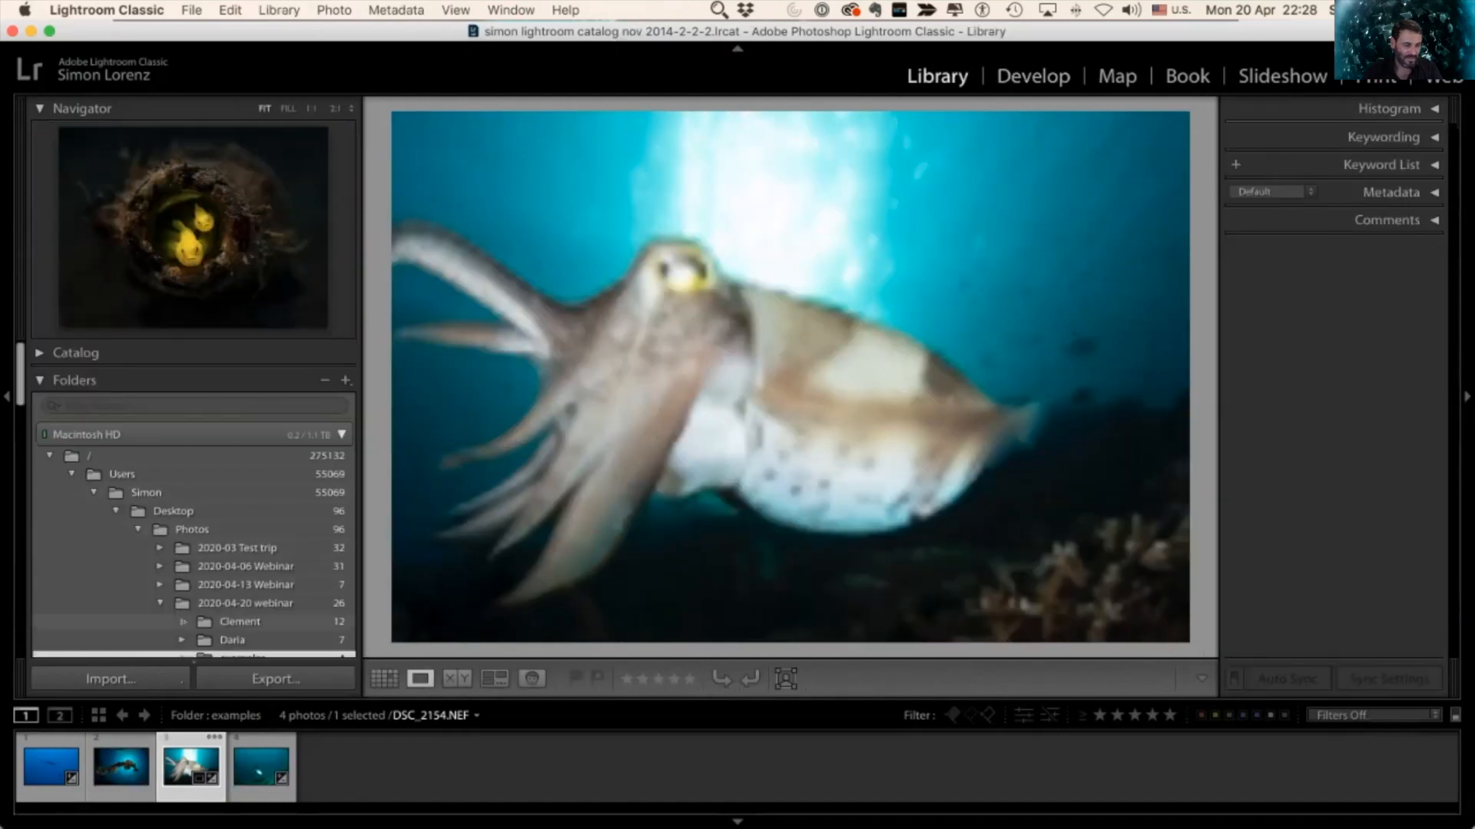
left_click(245, 603)
left_click(240, 622)
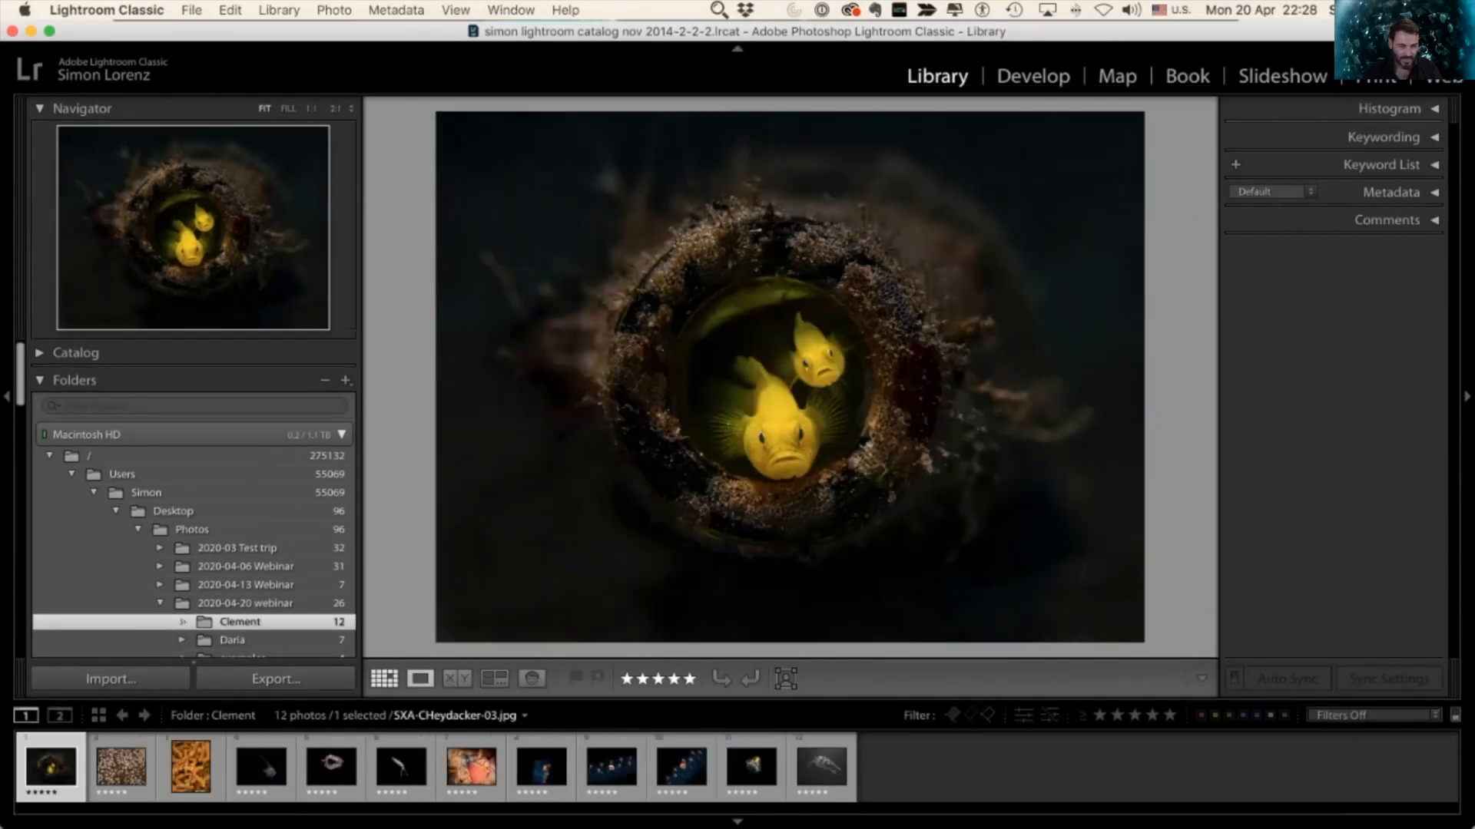
Step: Look over the folder's thumbnails and inspect the two yellow fish in the first photo at close range
key("g")
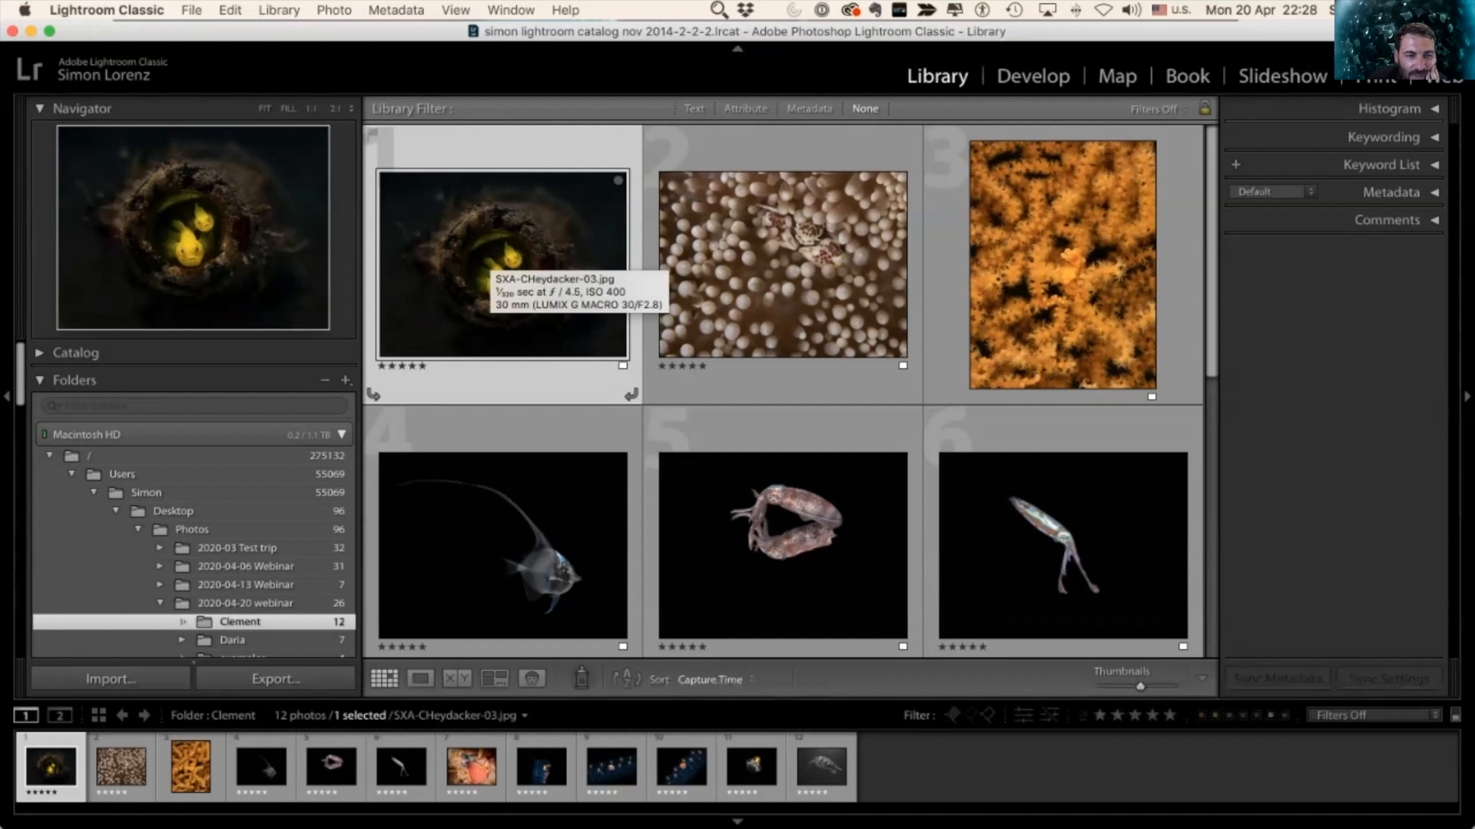
key("e")
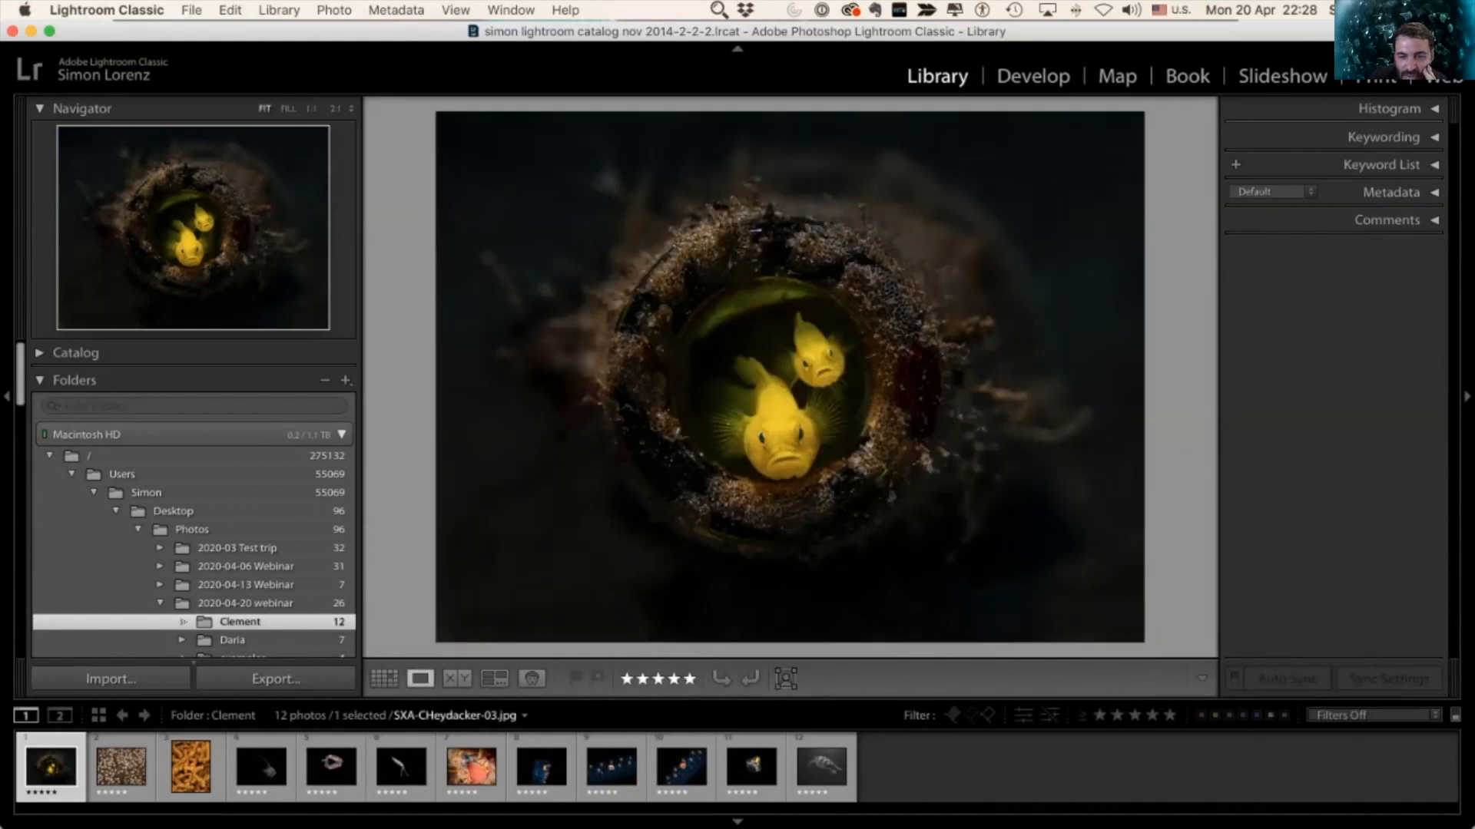
key("z")
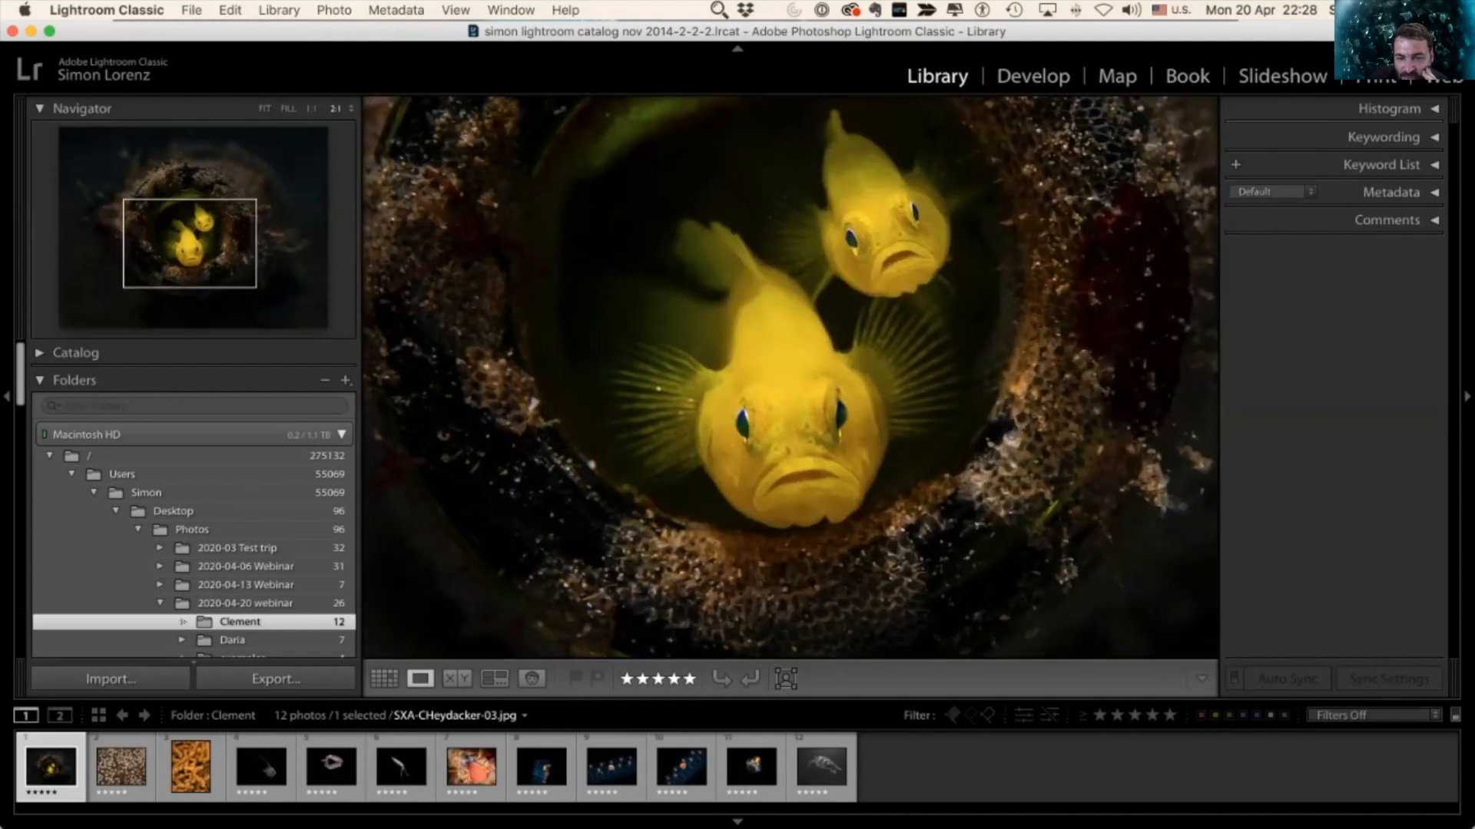
key("z")
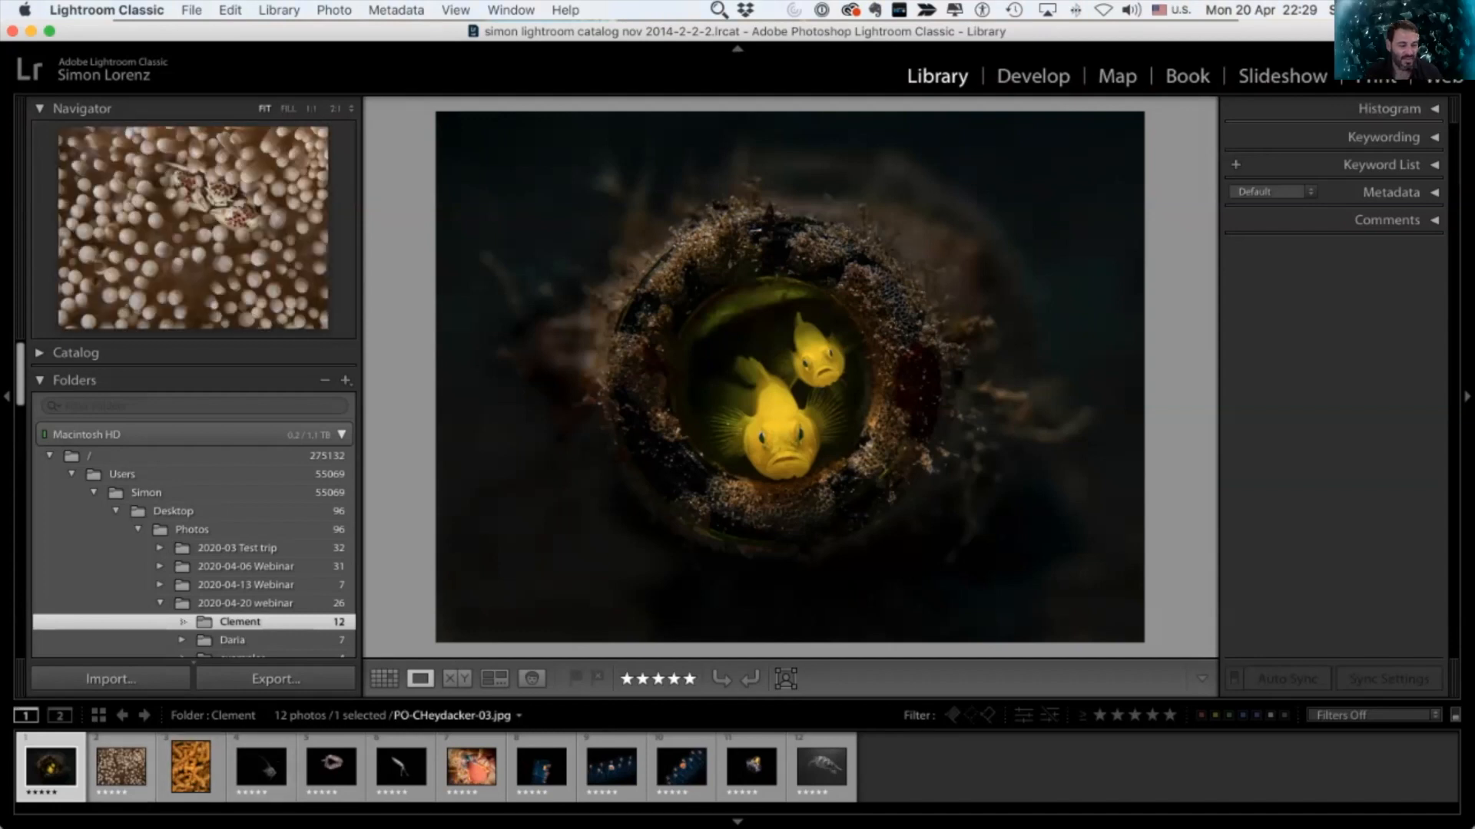
Step: View the crab, orange coral, long-finned fish and squid pair photos one after another at full size
left_click(120, 767)
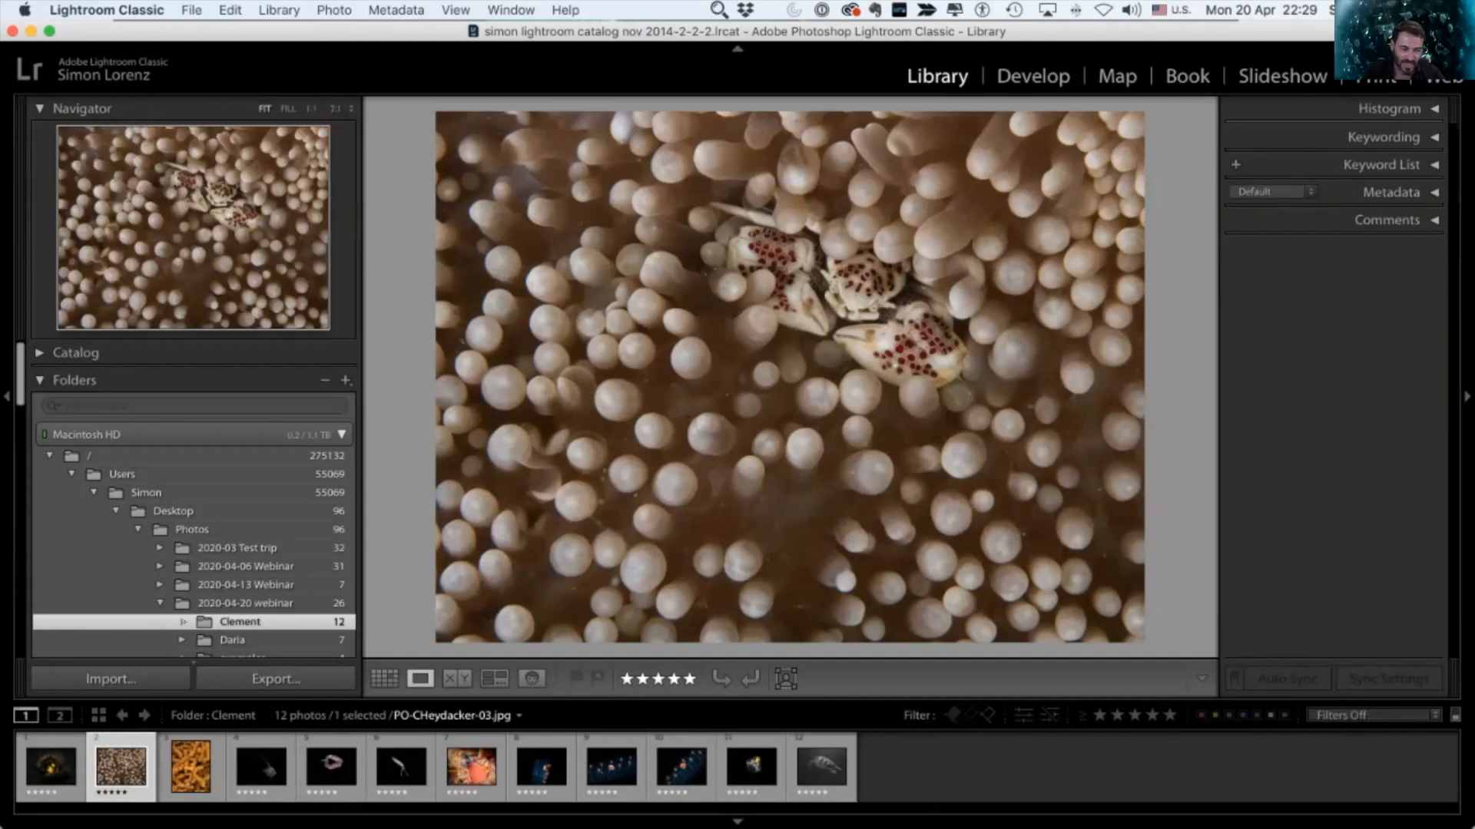
left_click(191, 767)
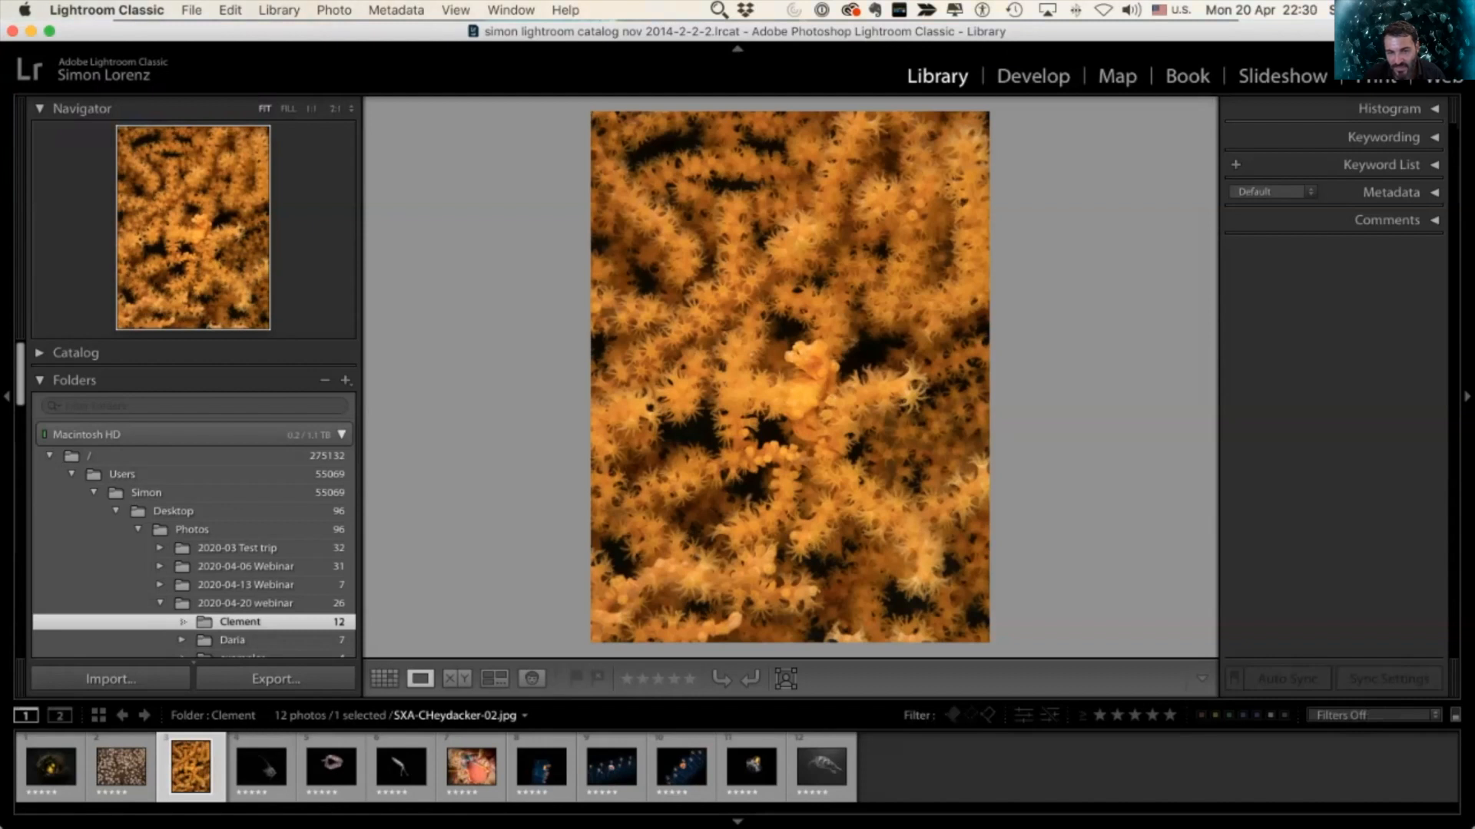
left_click(261, 766)
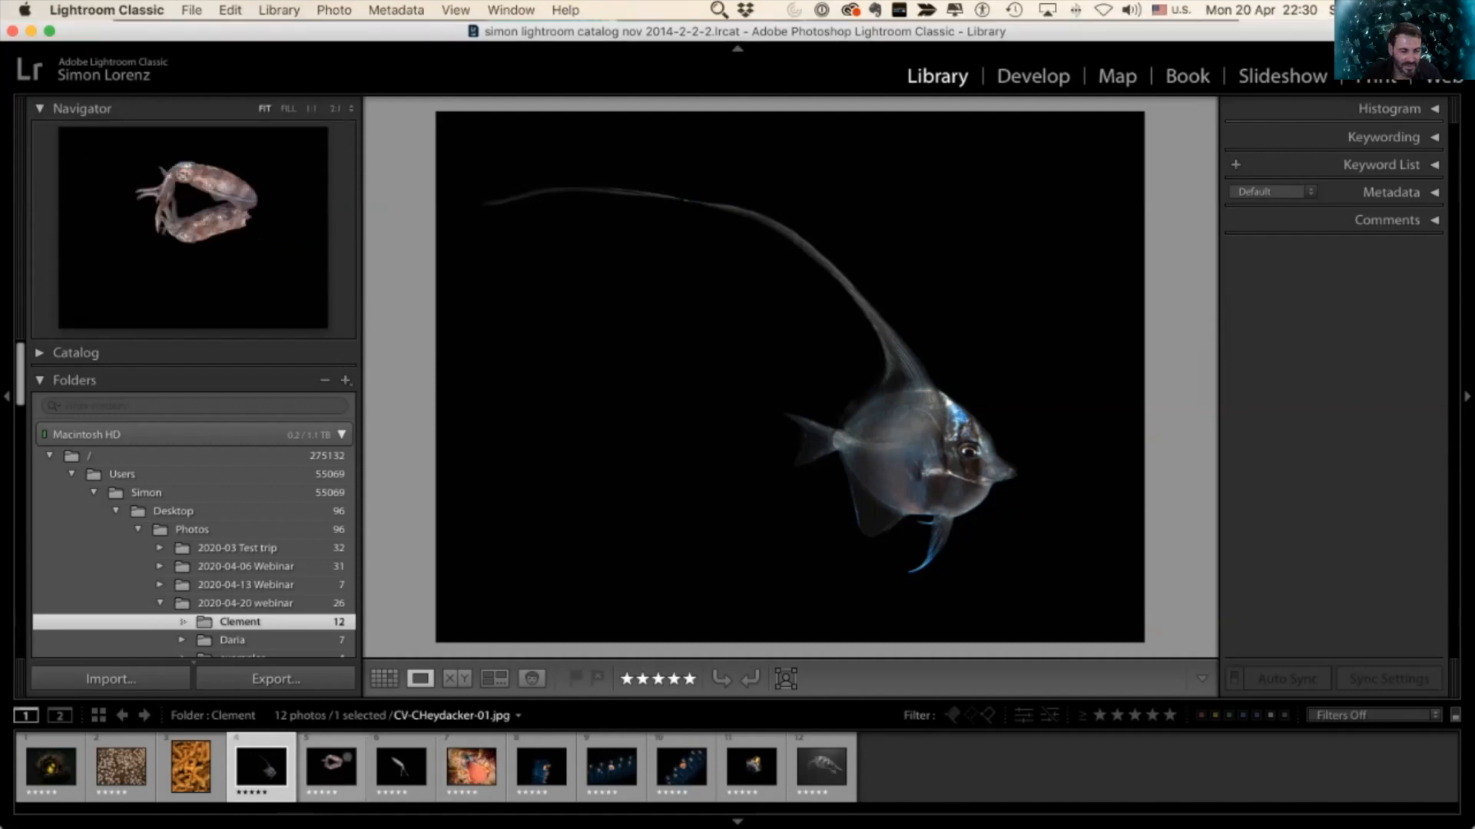
left_click(331, 767)
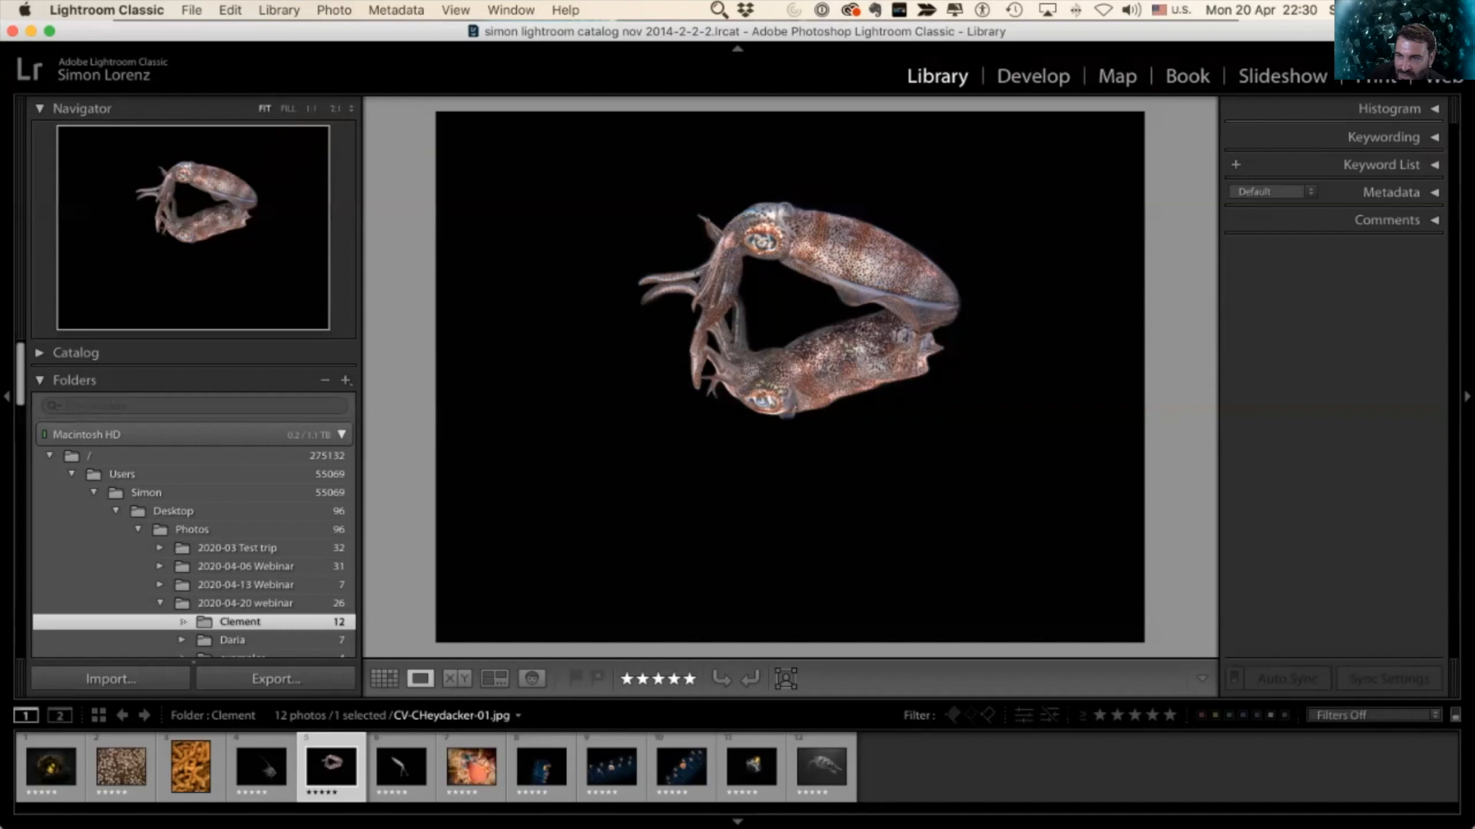
Step: Try the squid pair photo rotated 180 degrees in Develop and turn it back to its original orientation
key("d")
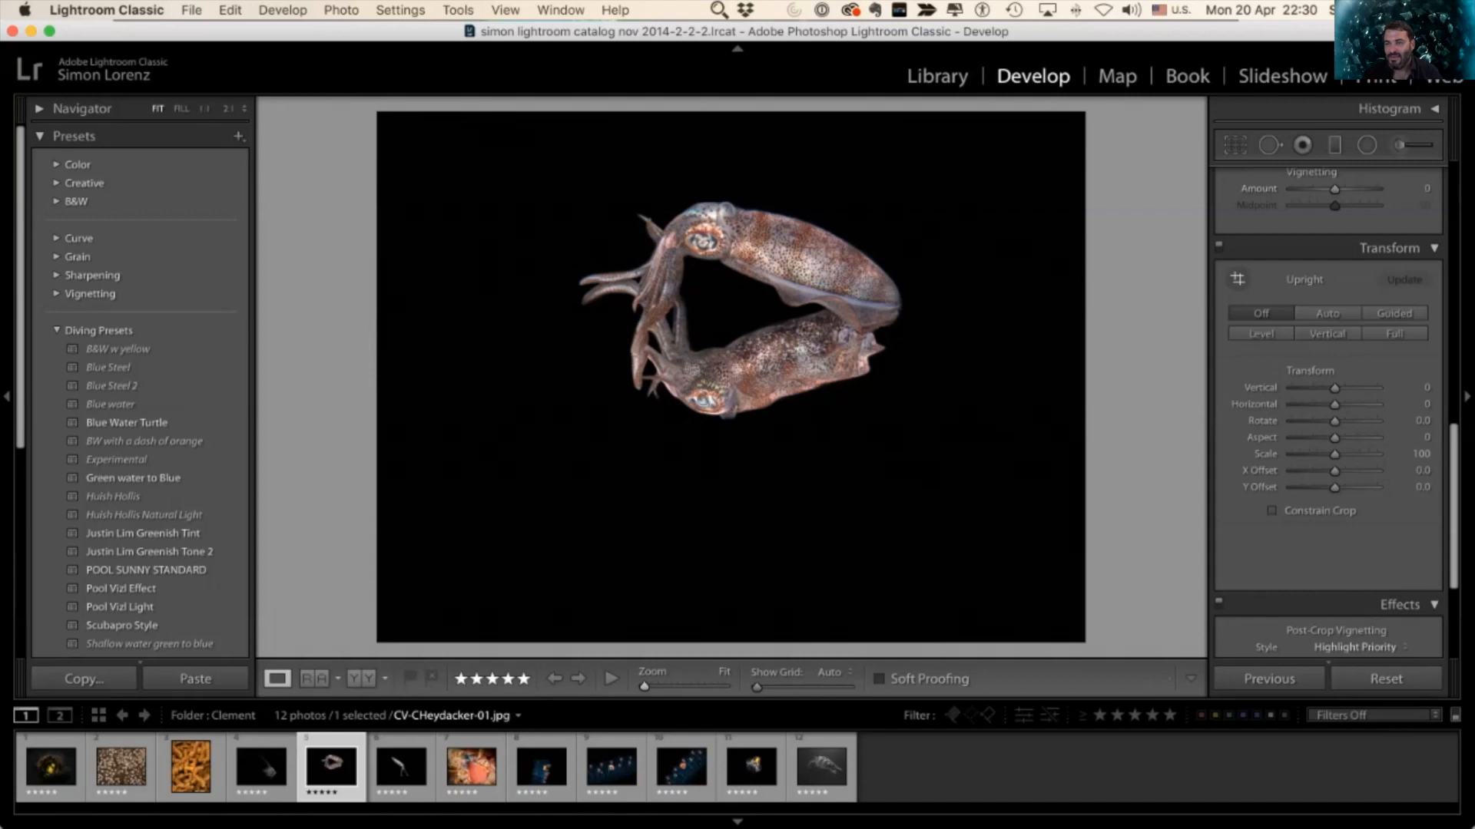
scroll(1328, 384, "up", 15)
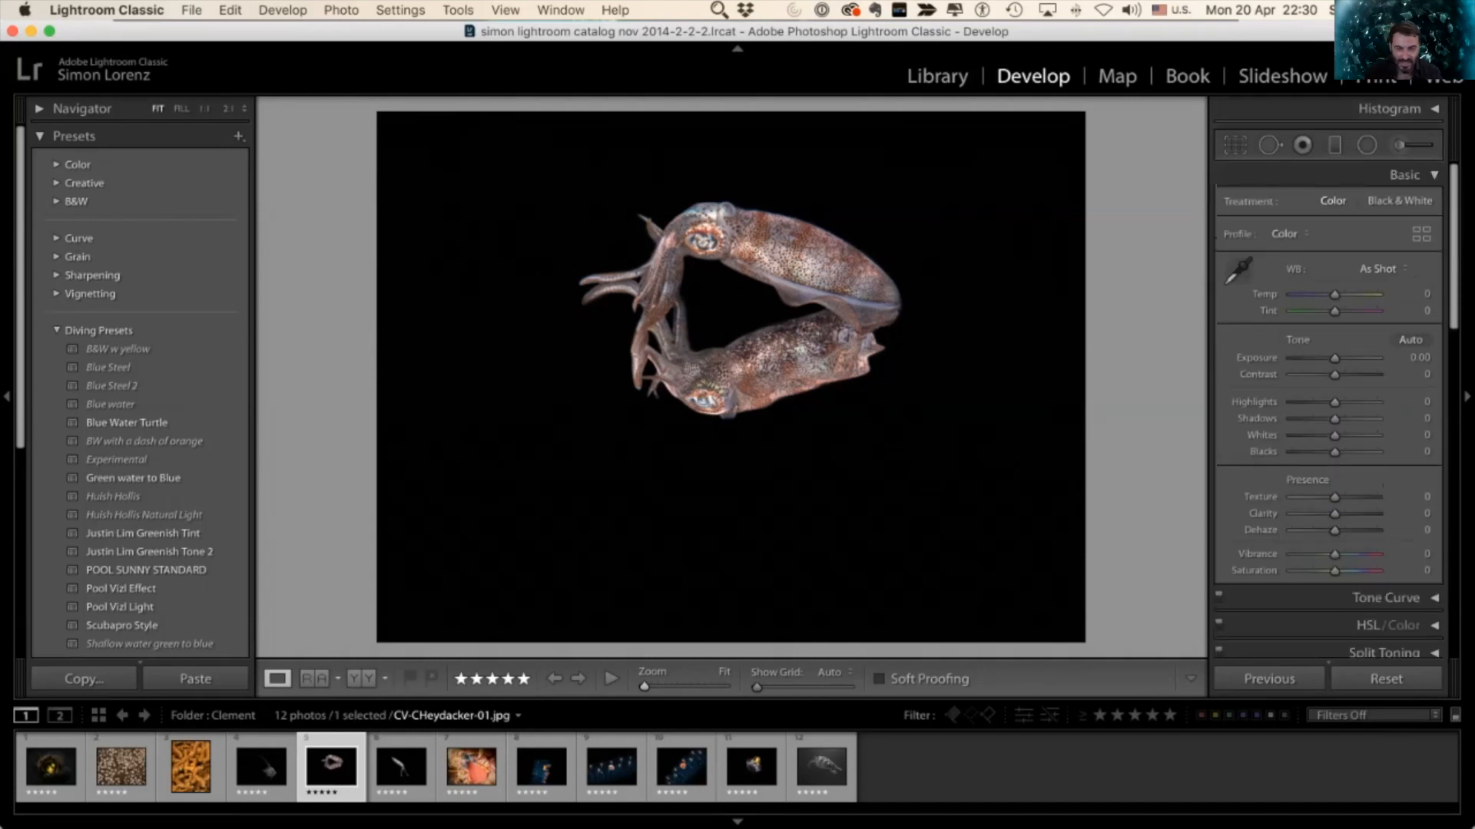
key("super+bracketright")
key("super+bracketright")
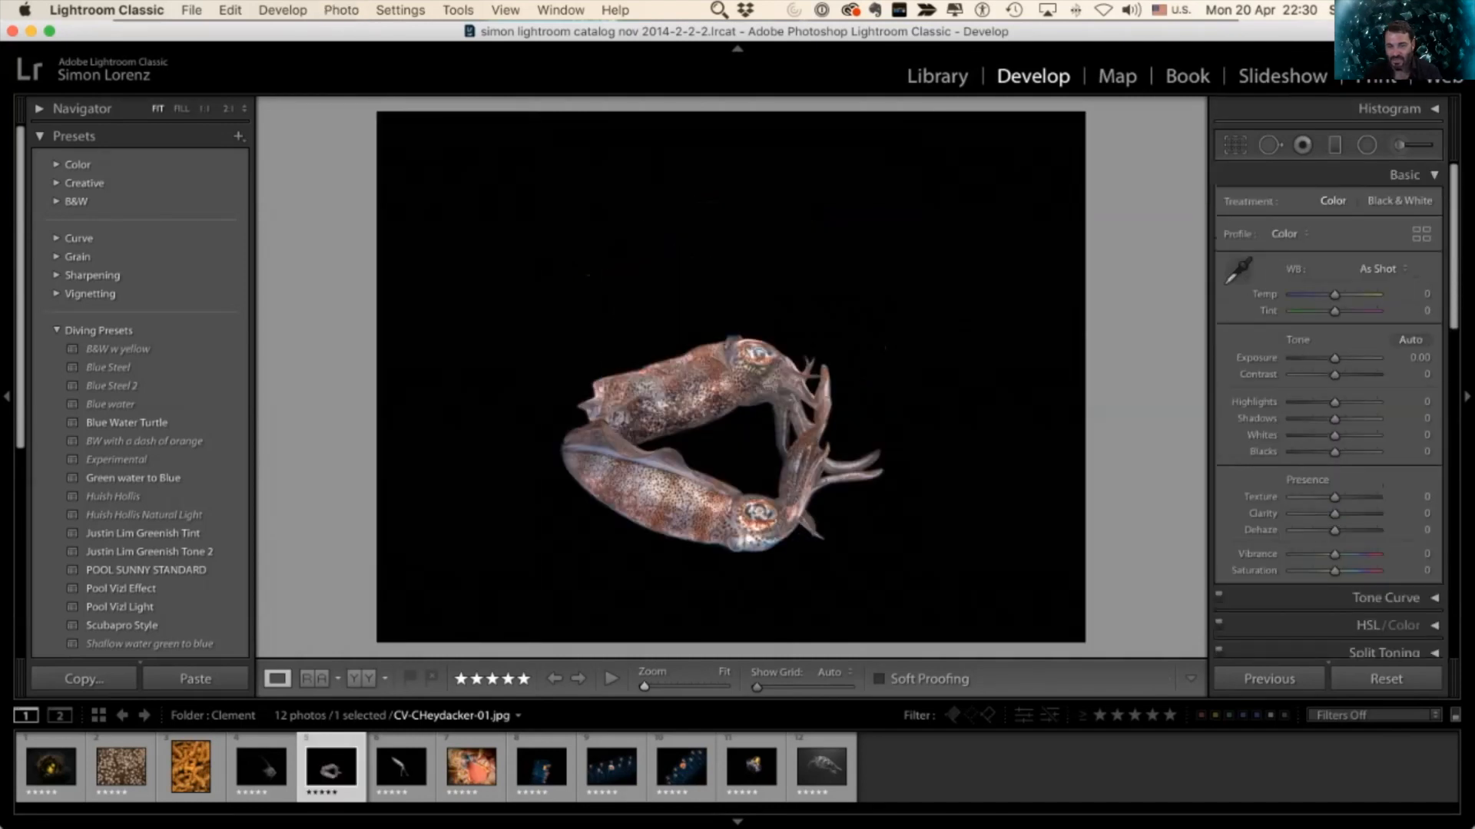
key("super+bracketright")
key("super+bracketright")
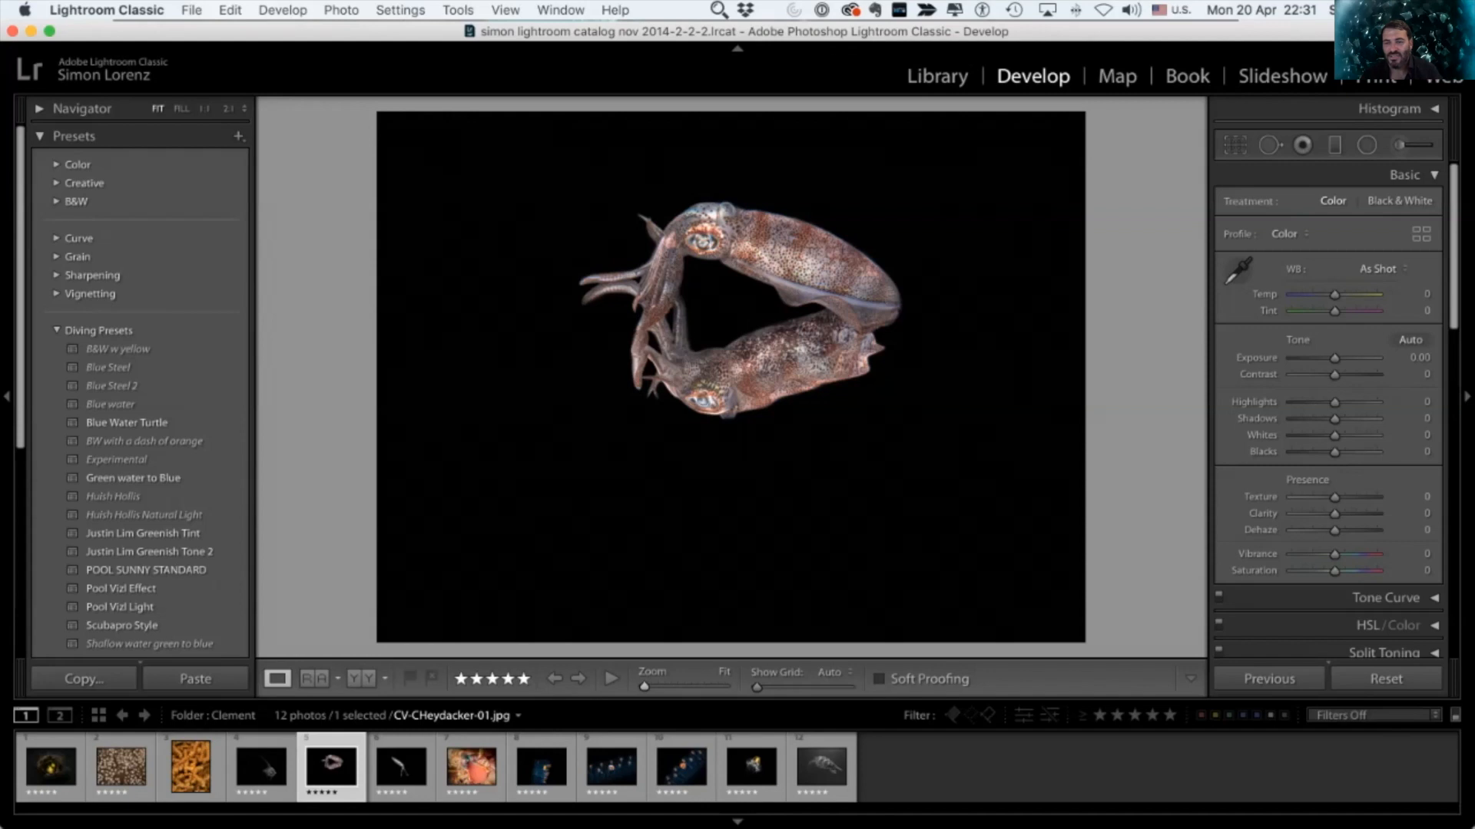
Step: Inspect the squid pair's detail and crop the photo tighter around the two animals, keeping the original aspect ratio
key("z")
scroll(731, 376, "up", 3)
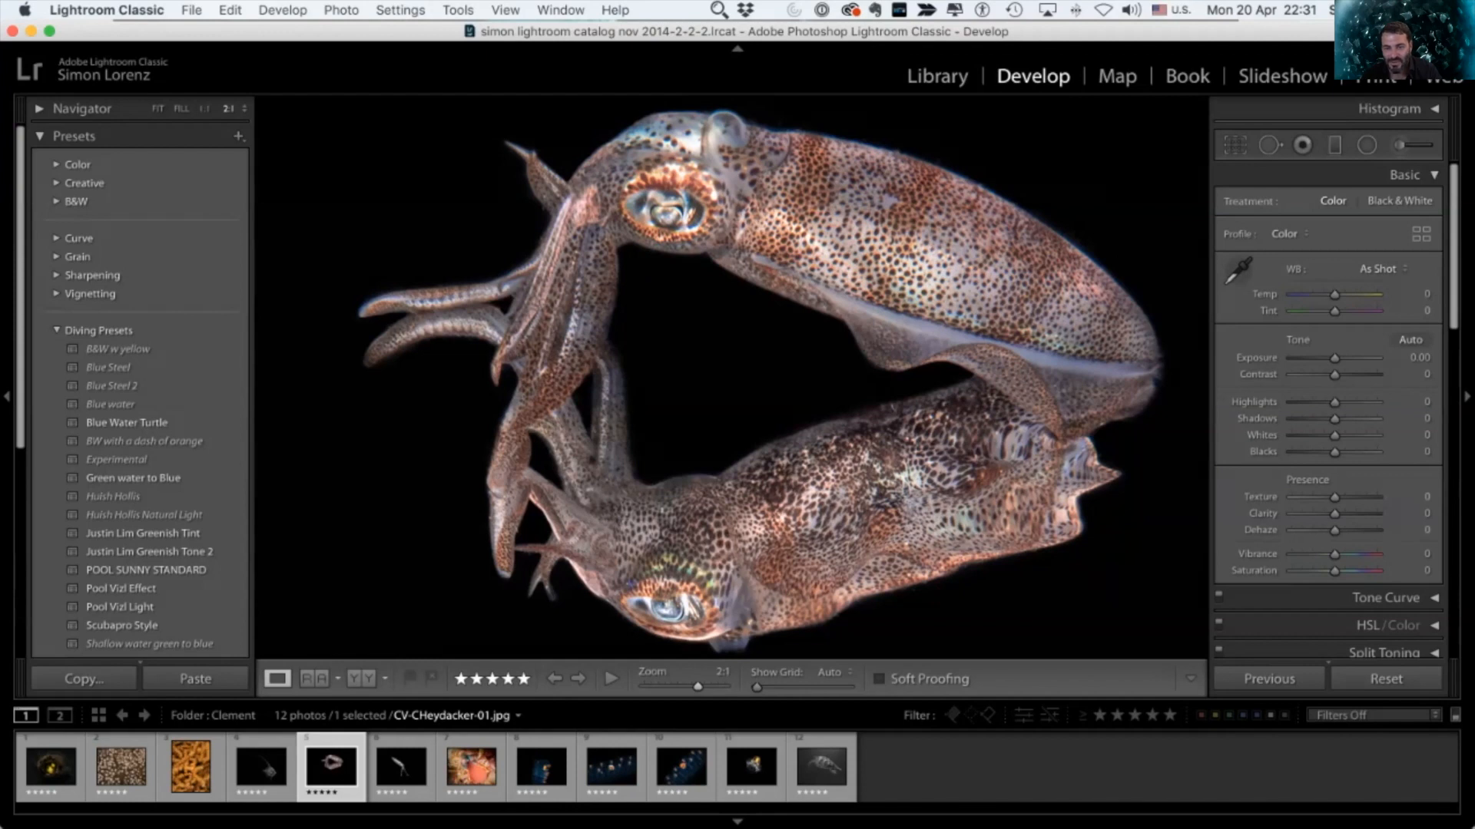
key("z")
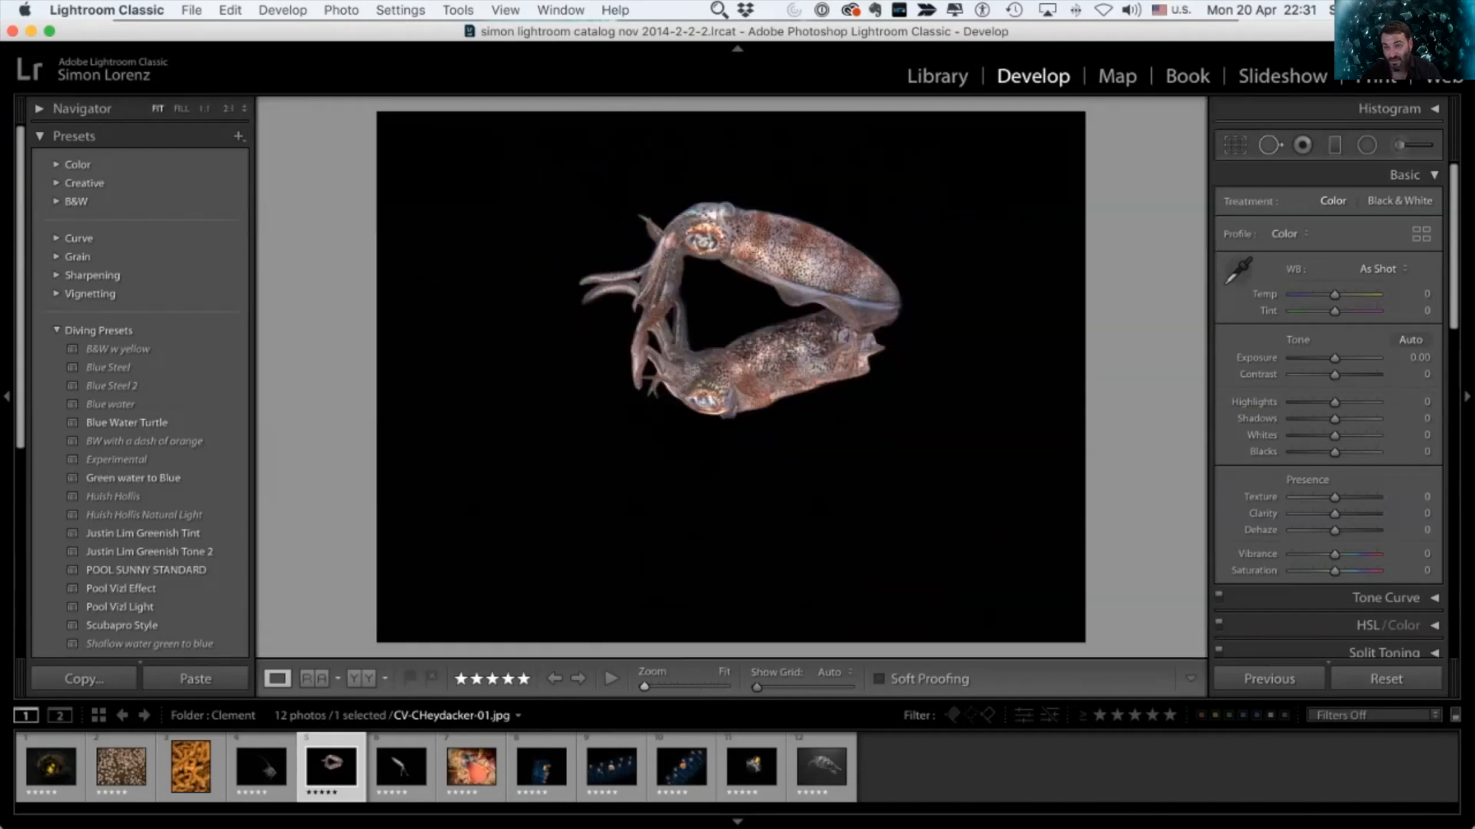
key("r")
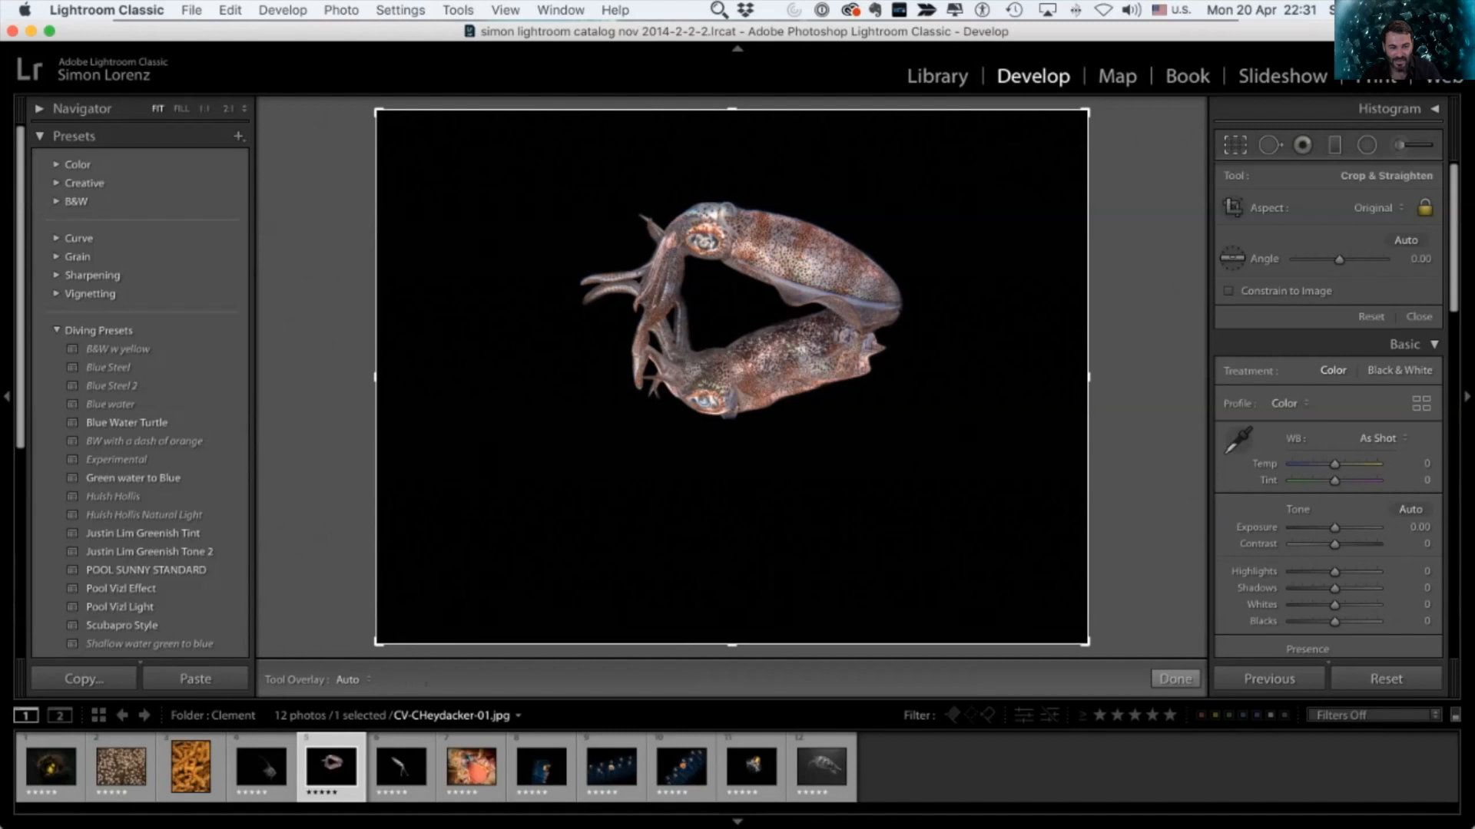
left_click_drag(377, 643, 477, 568)
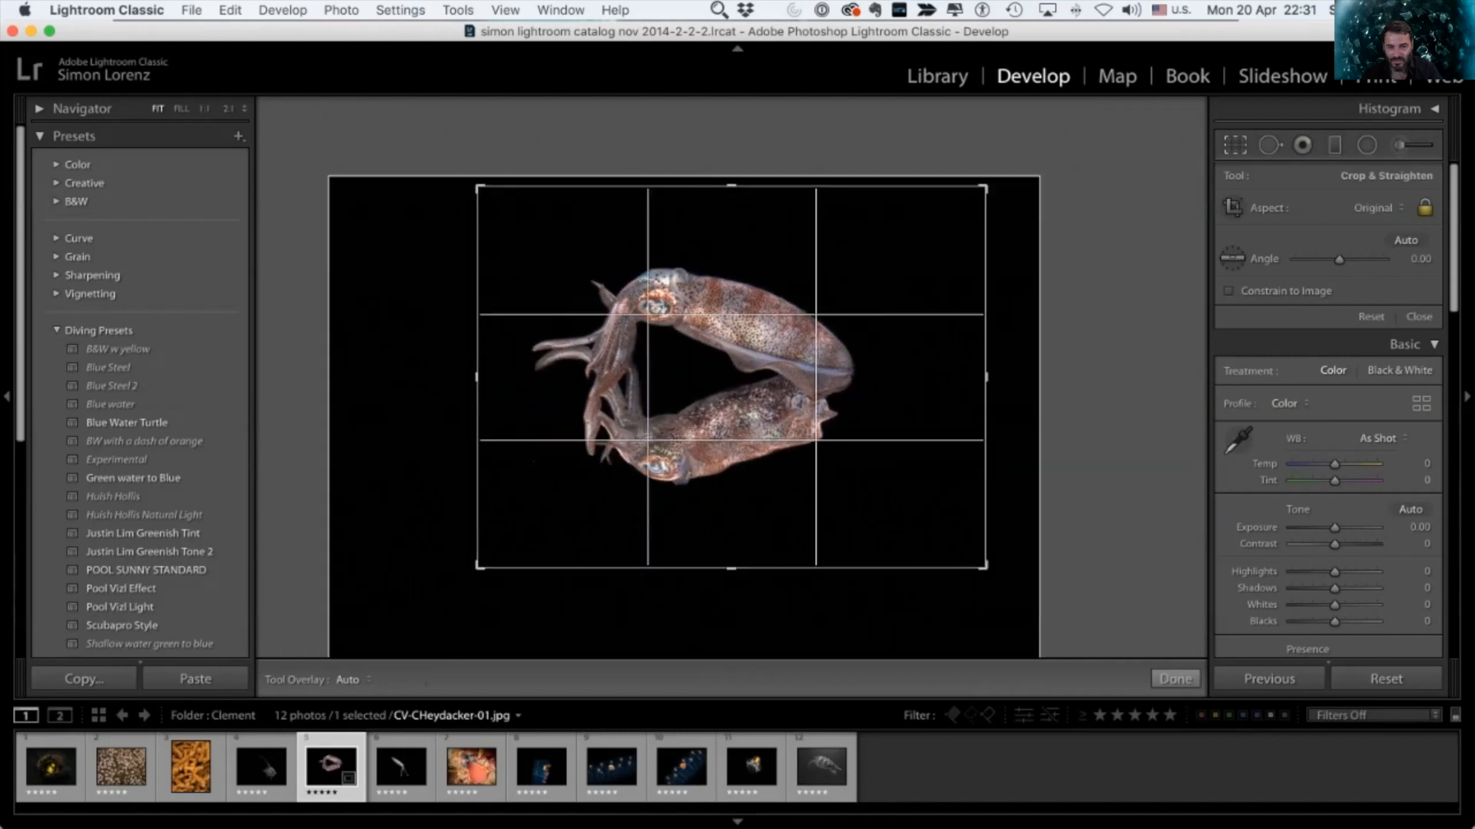
key("r")
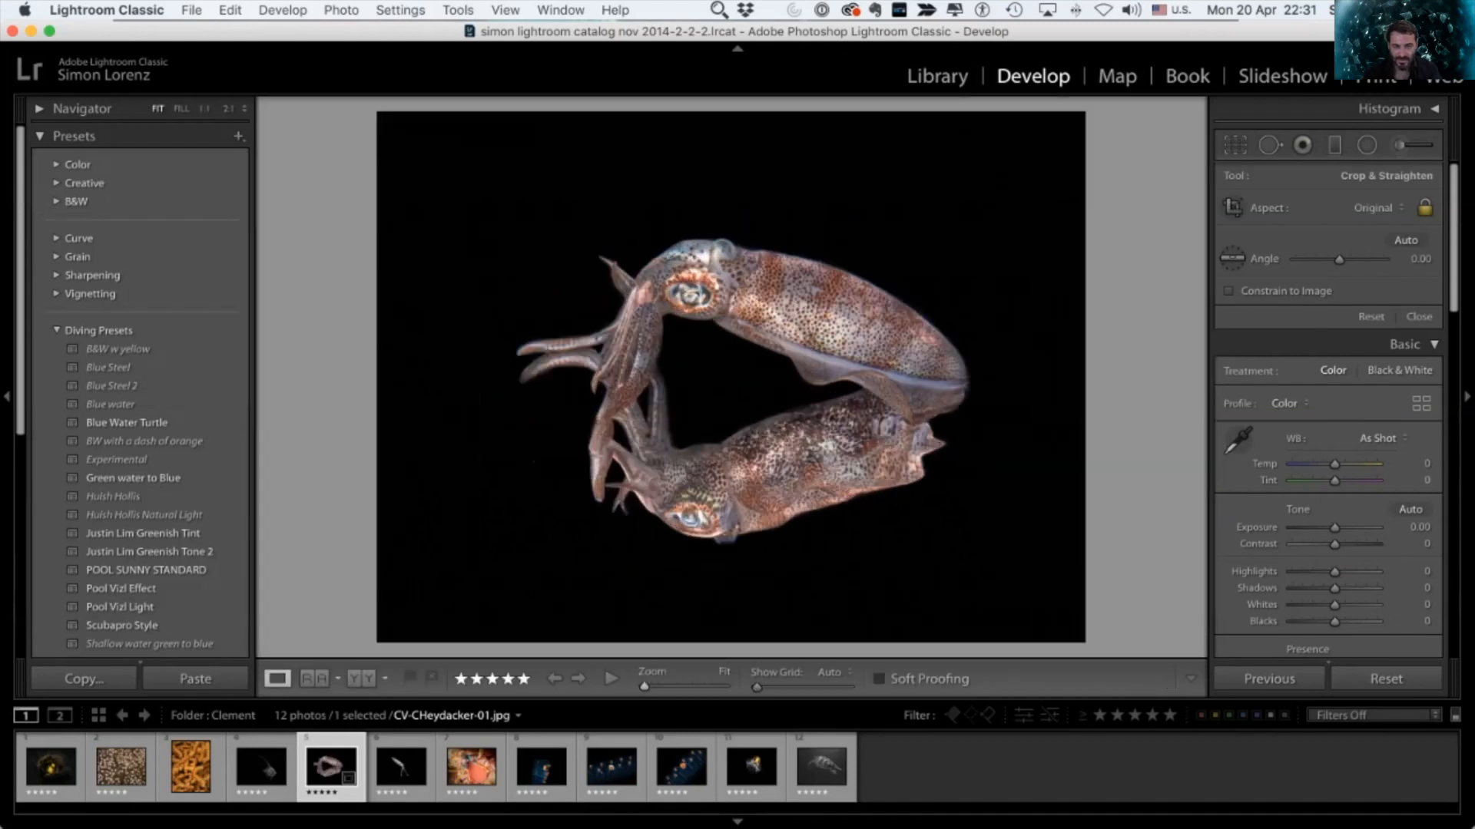
Step: Compare the cropped squid photo rotated 90 degrees clockwise with its original landscape orientation, ending in landscape
key("super+]")
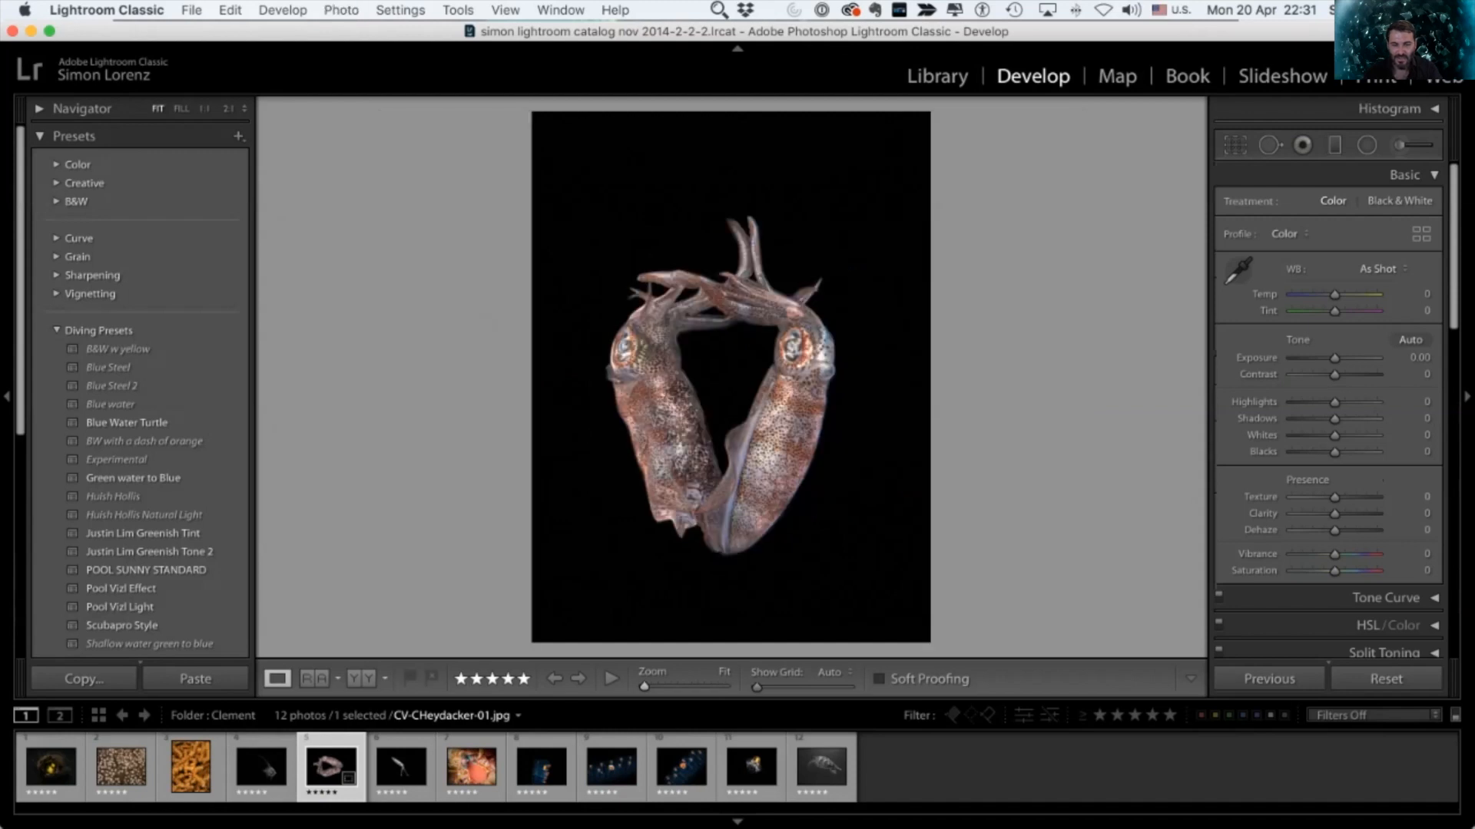
key("super+[")
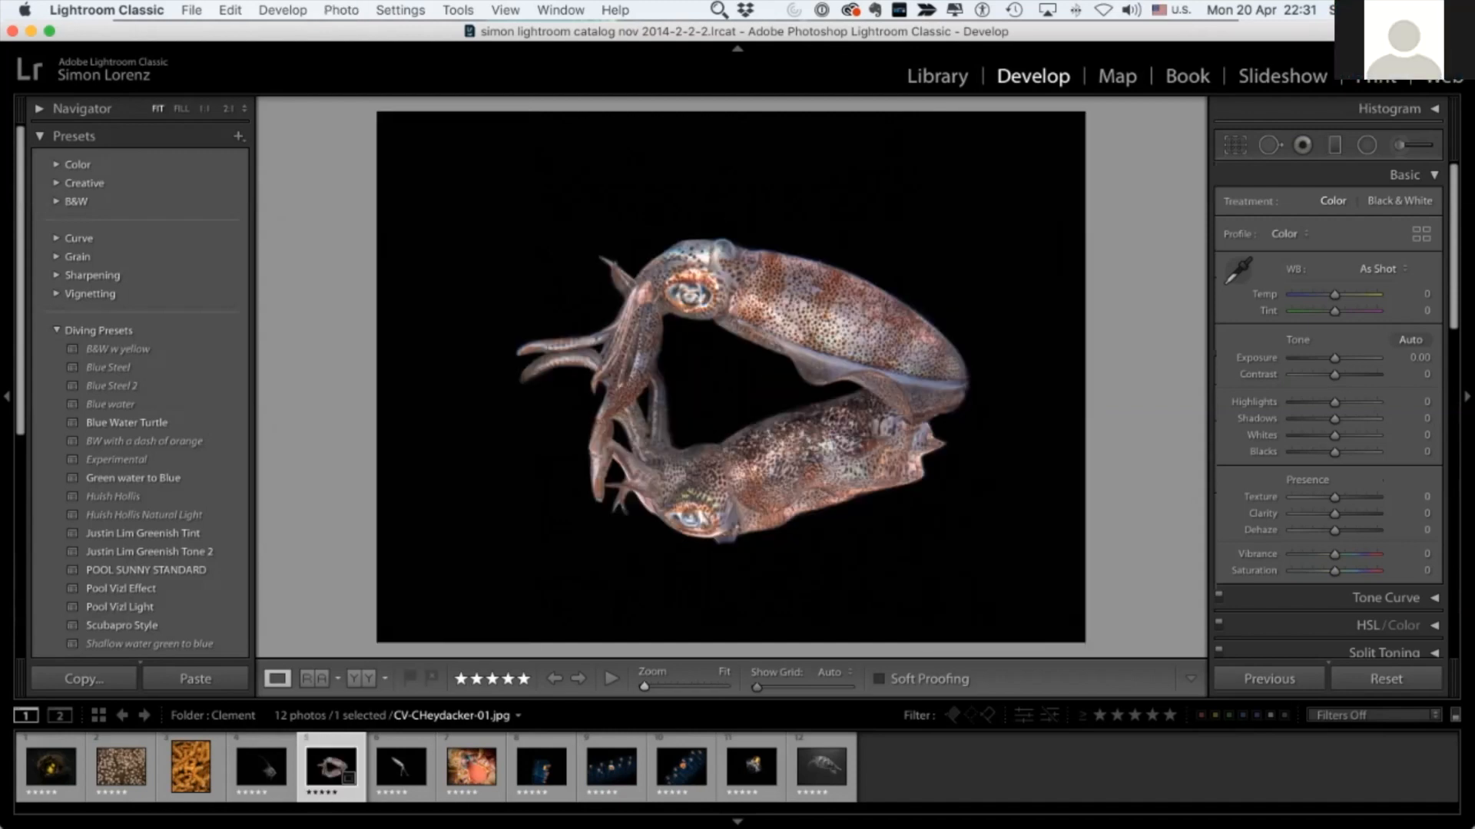
key("super+]")
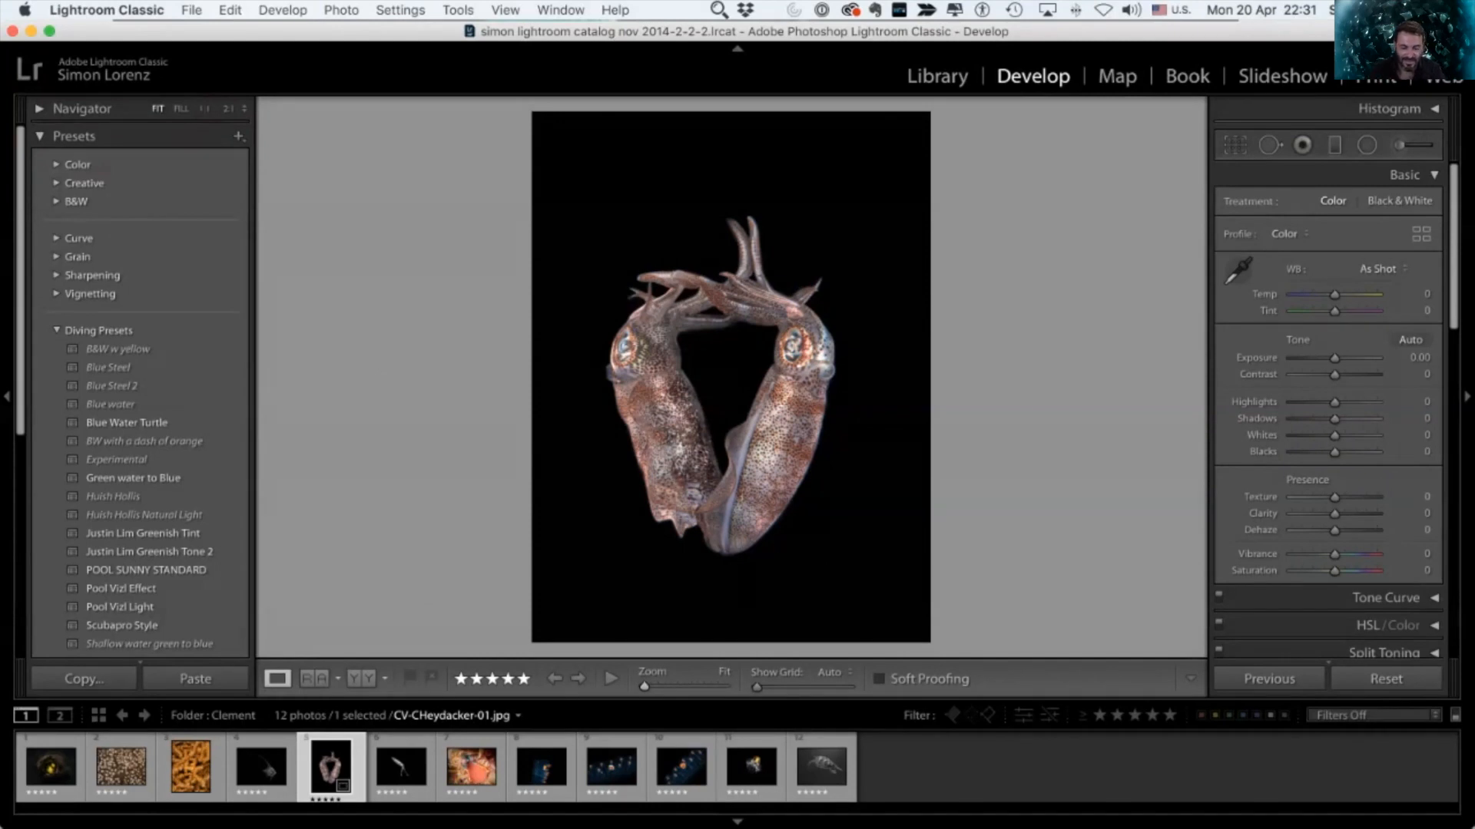
key("super+bracketleft")
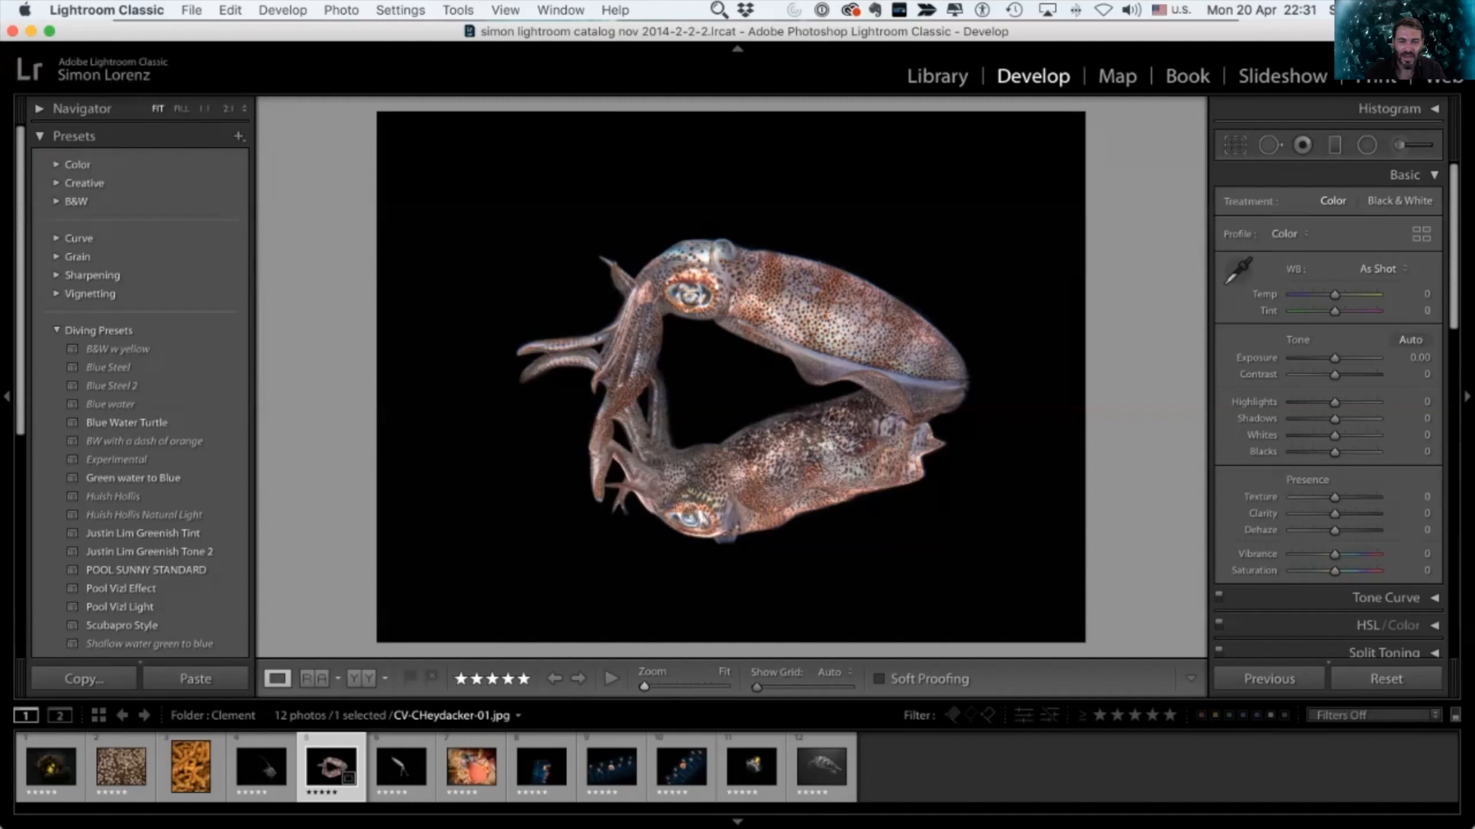
Step: Compare the single squid photo with the cropped squid pair and bring up the mantis shrimp photo
key("Right")
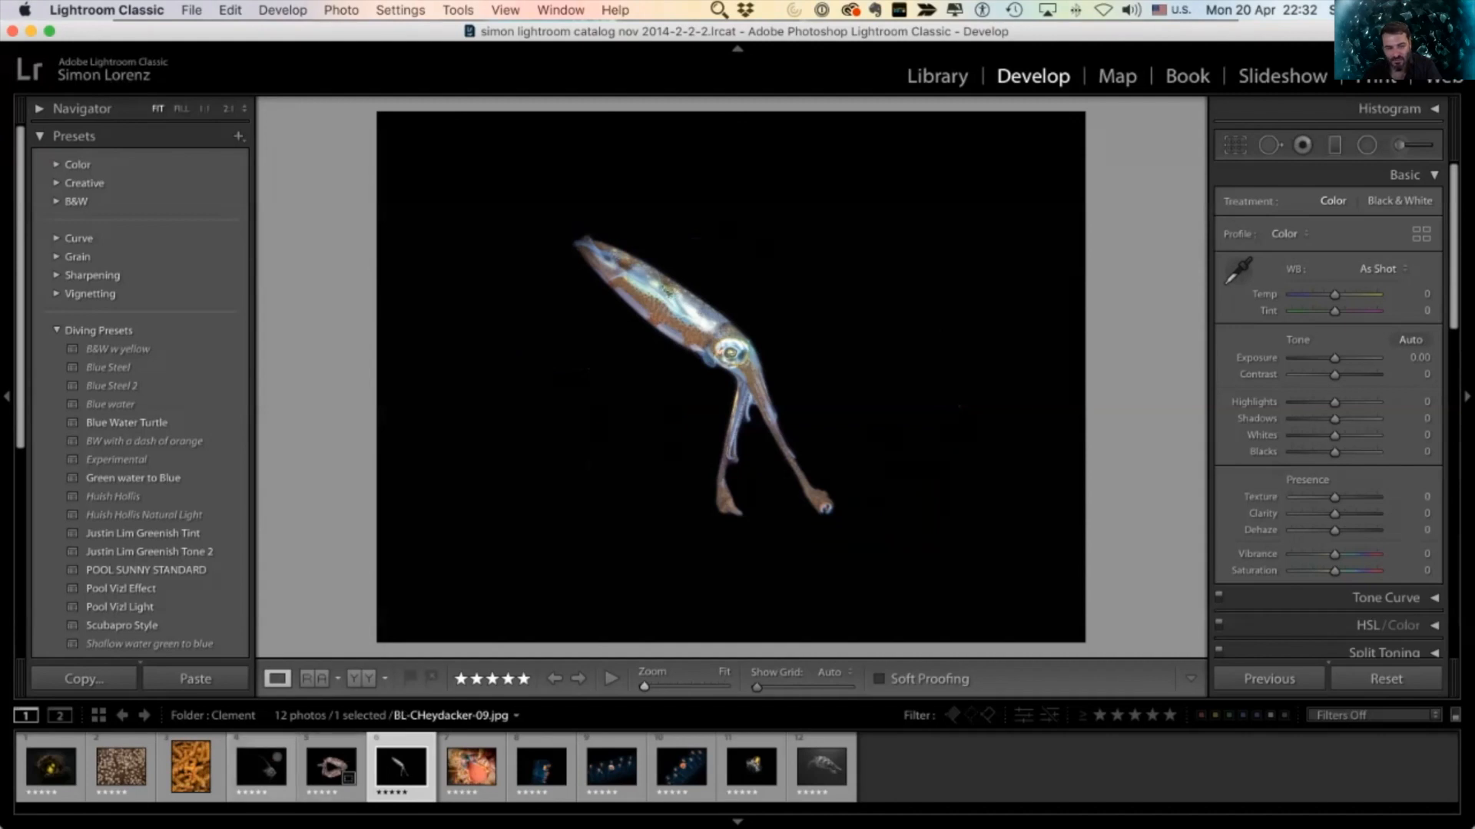
left_click(332, 767)
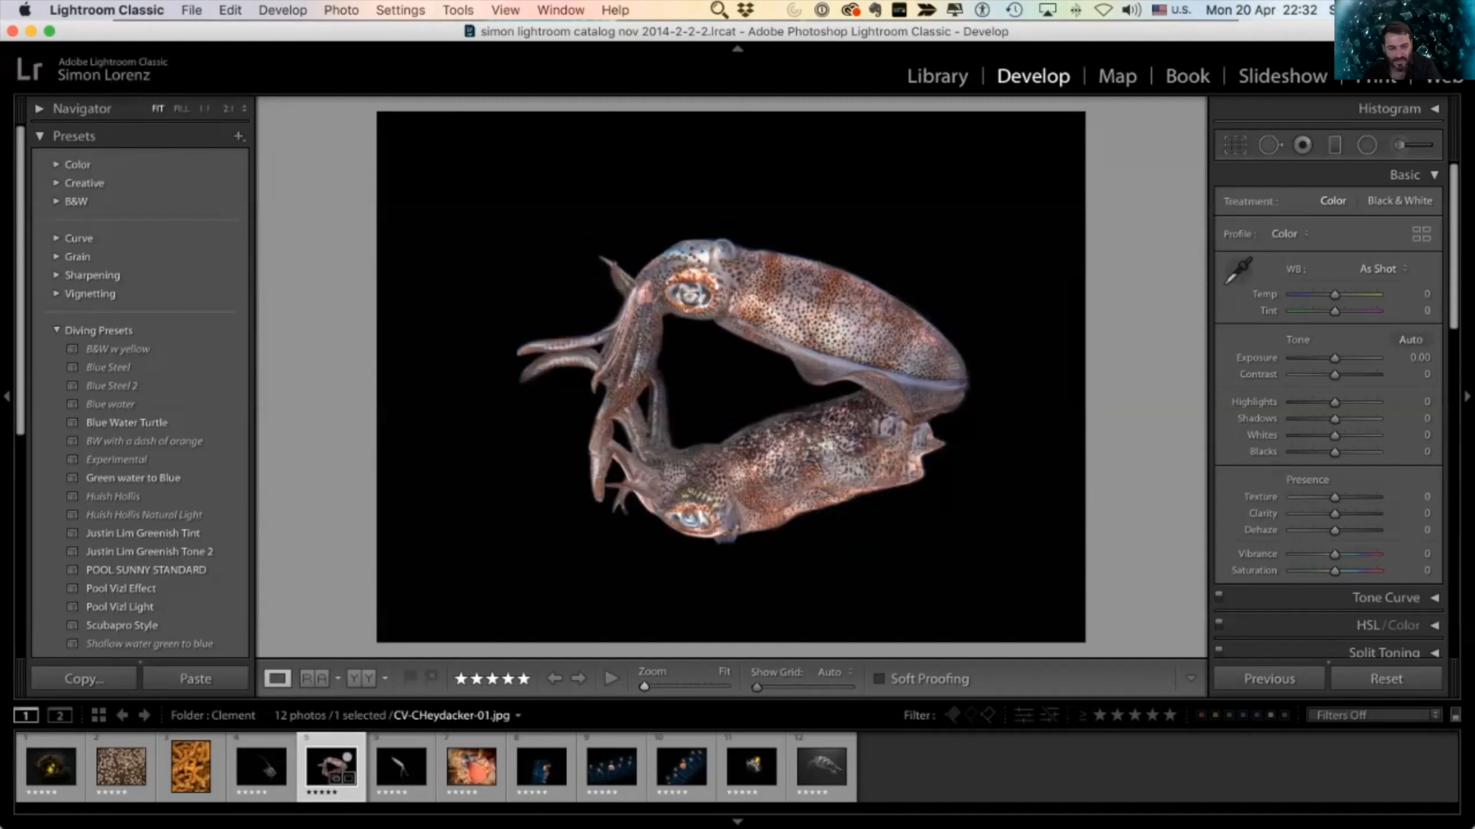
left_click(472, 767)
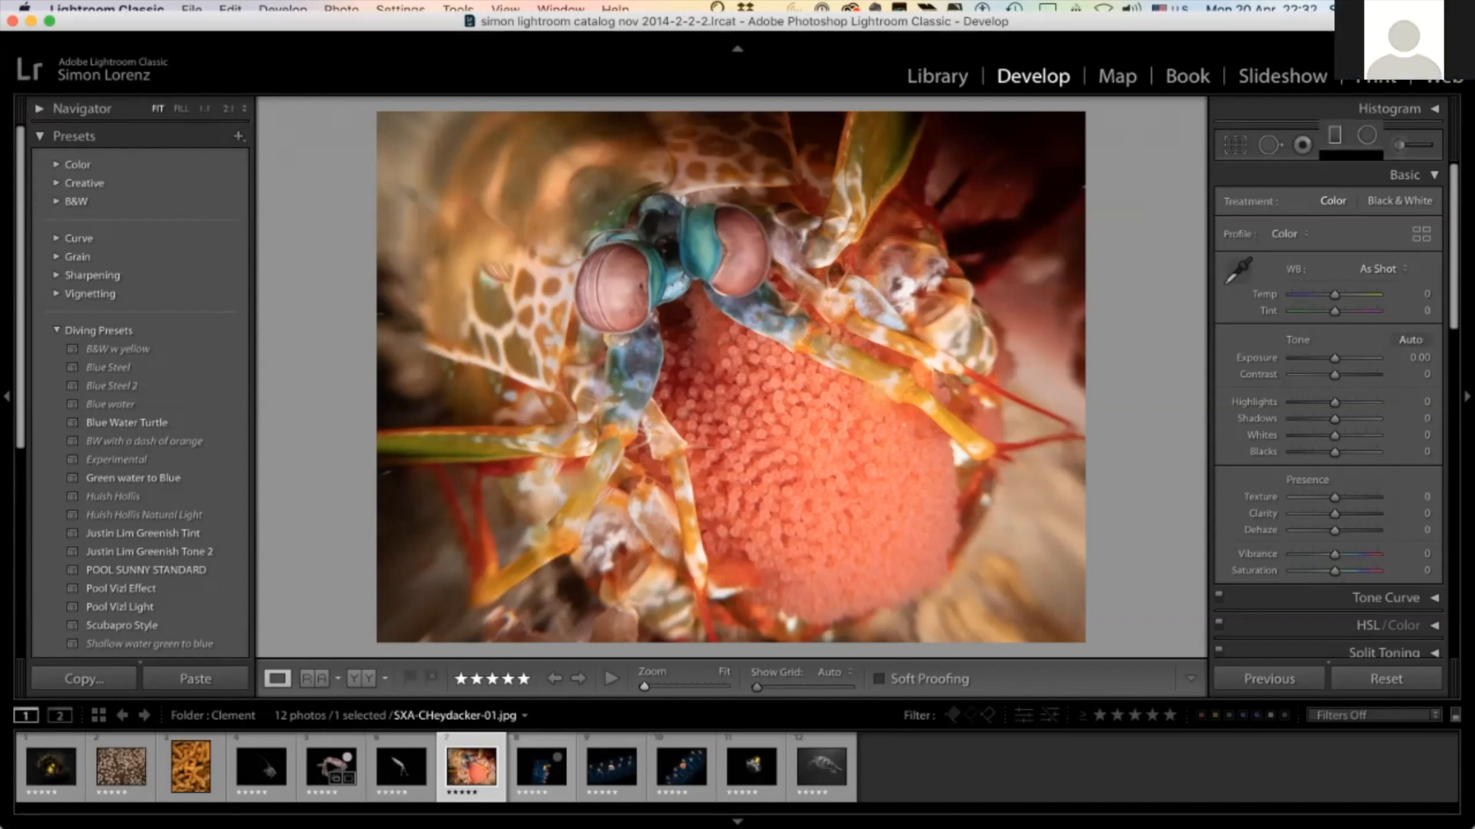
Step: Darken the mantis shrimp photo's lower-right and upper-left corners with diagonal graduated filters at Exposure -0.39 and Highlights -27
left_click(1334, 144)
left_click_drag(930, 497, 828, 422)
left_click_drag(1336, 268, 1331, 268)
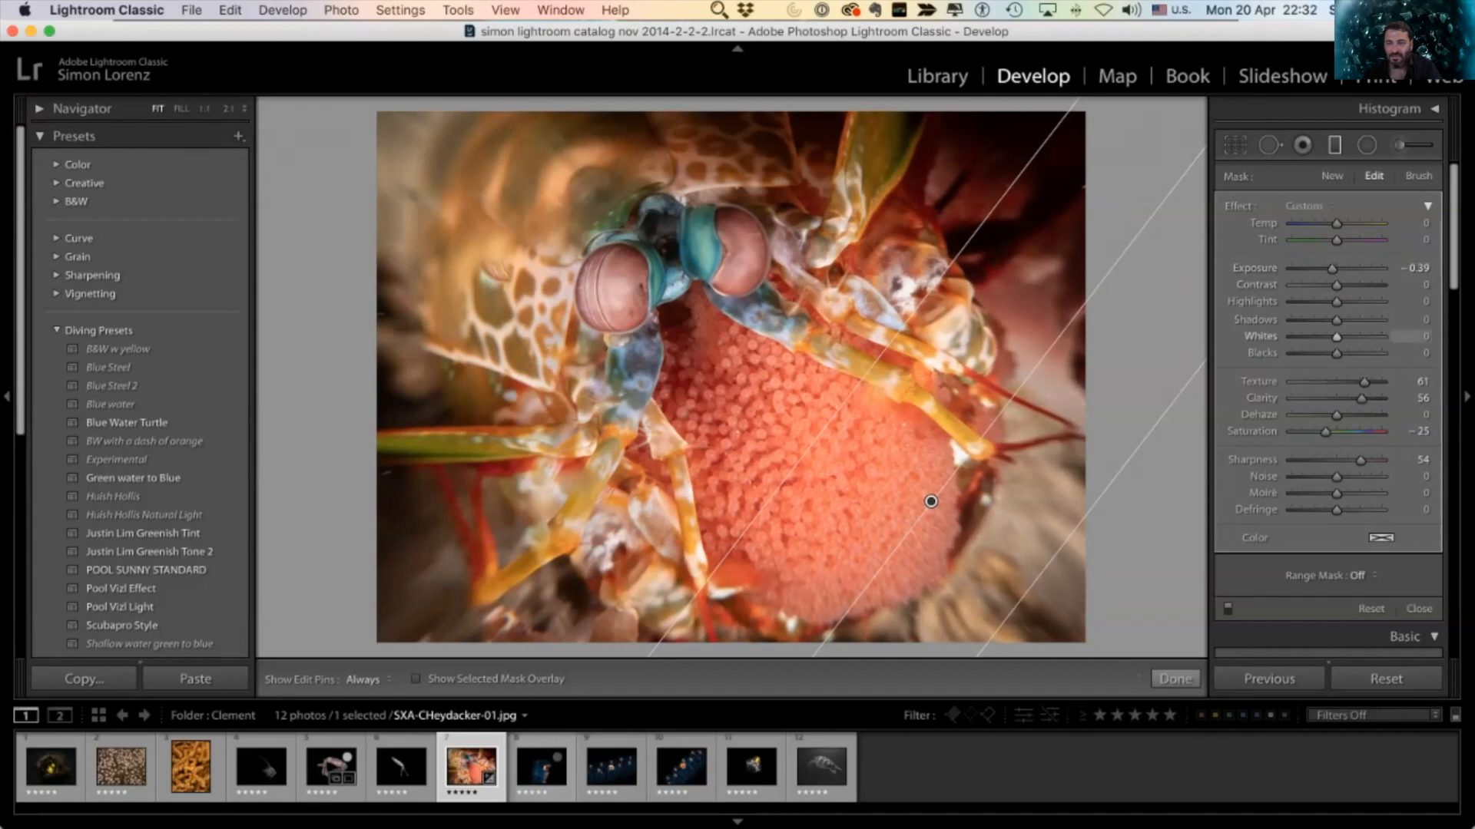
left_click_drag(1336, 301, 1324, 301)
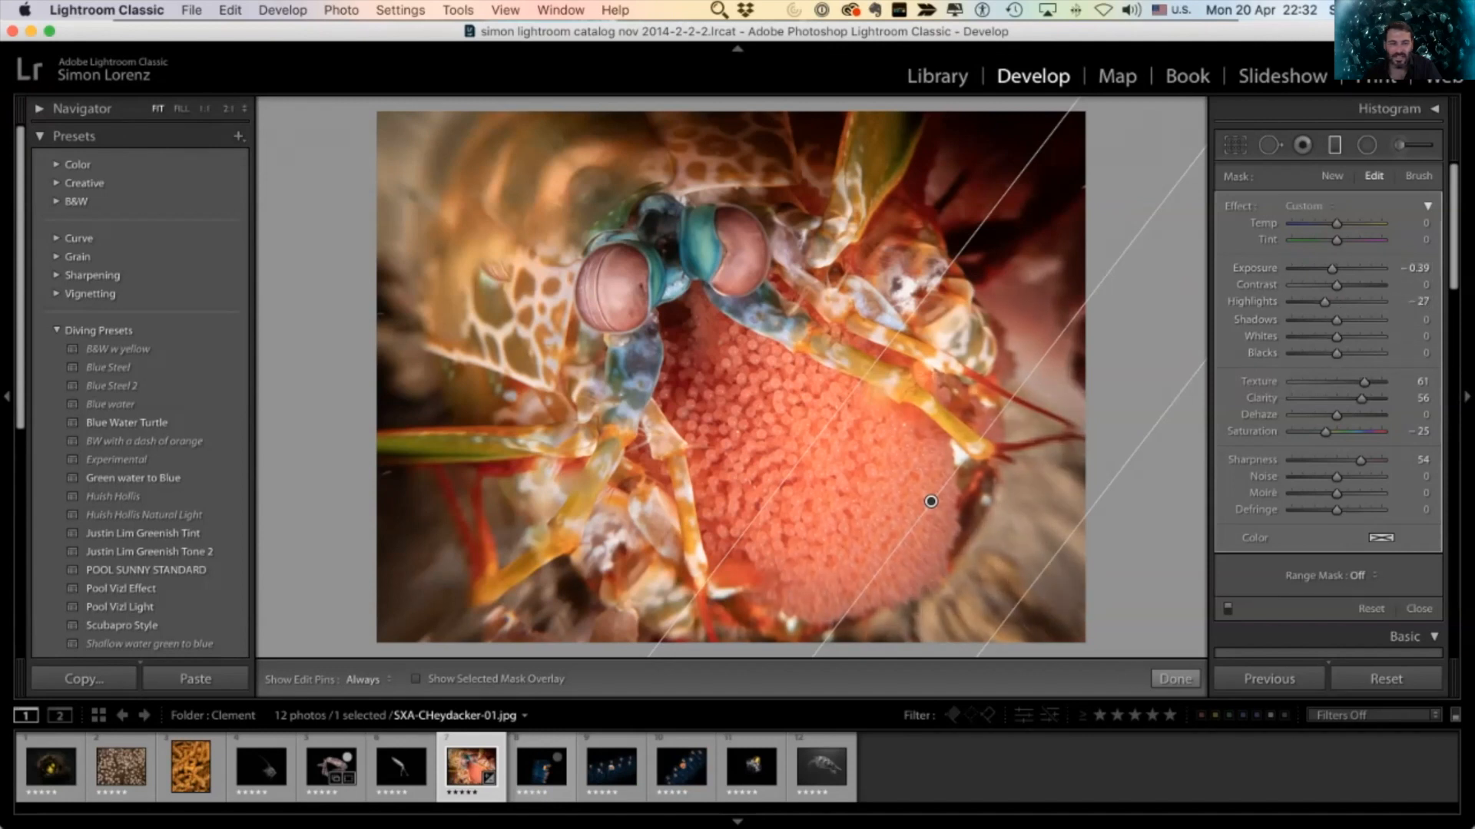
left_click_drag(460, 189, 602, 324)
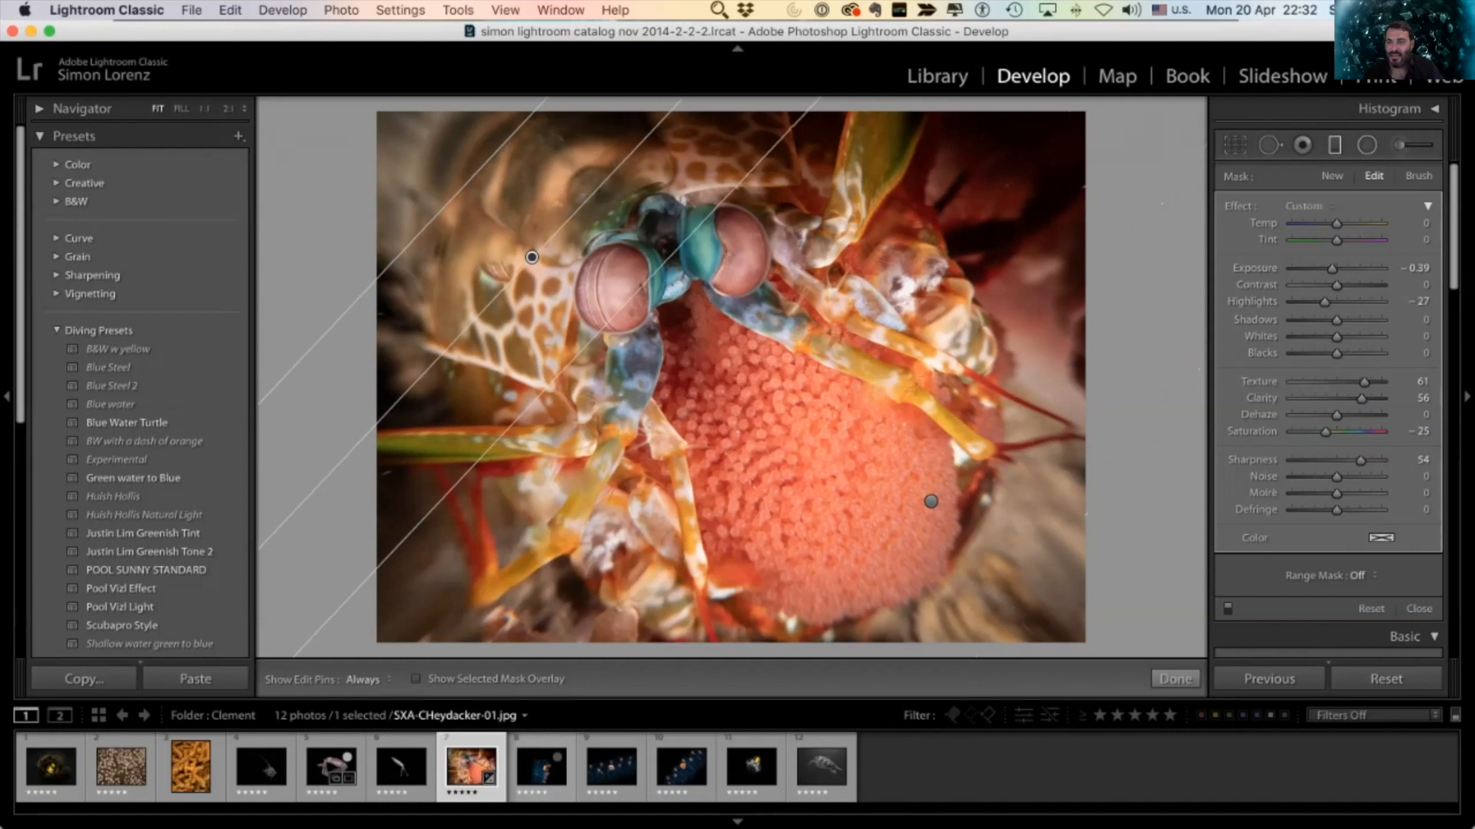
Step: Brush over the dark eggs just below the mantis shrimp's eyes with an adjustment at Exposure 1.20
key("k")
key("h")
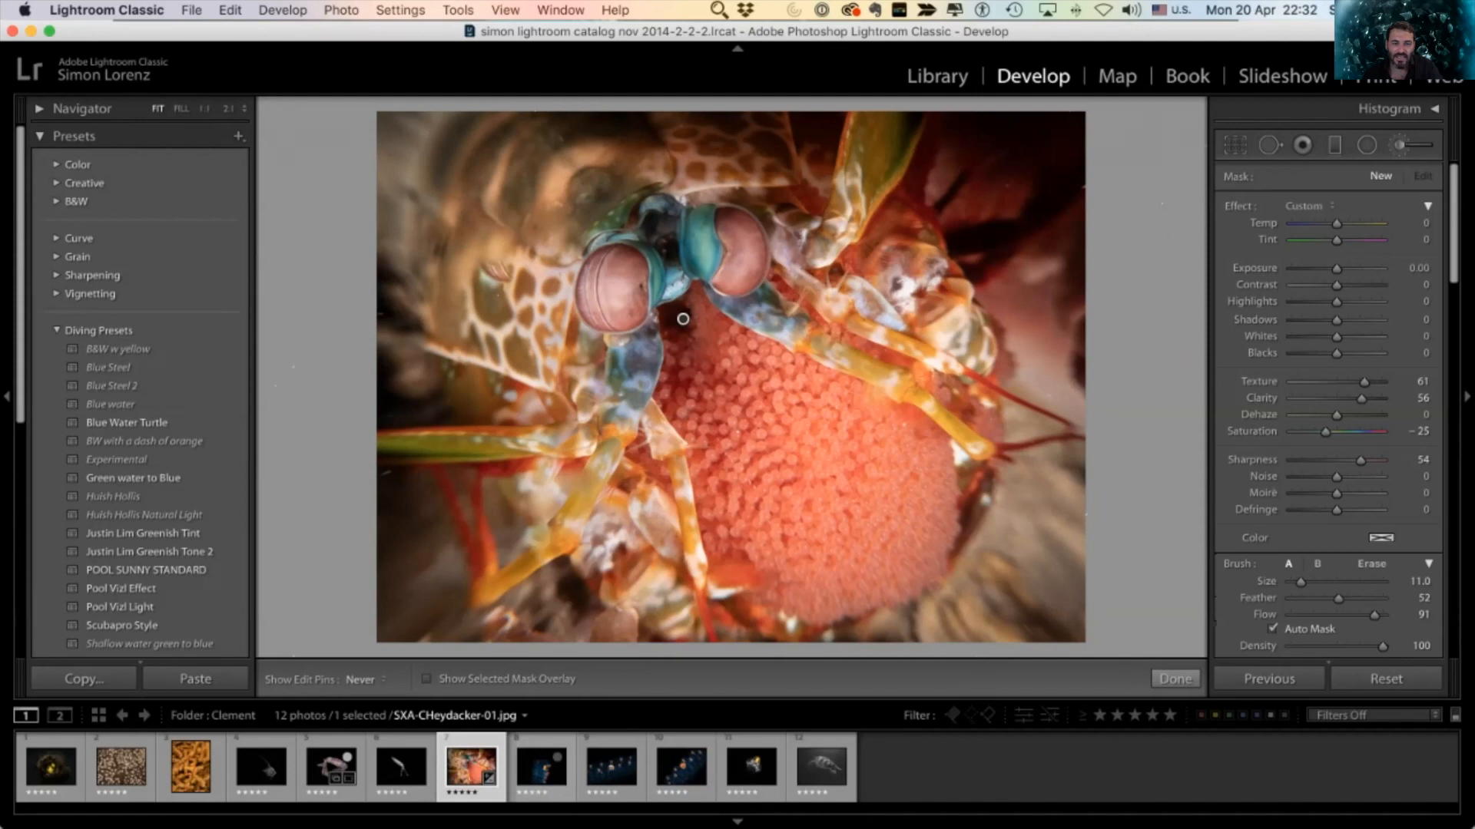
left_click(683, 319)
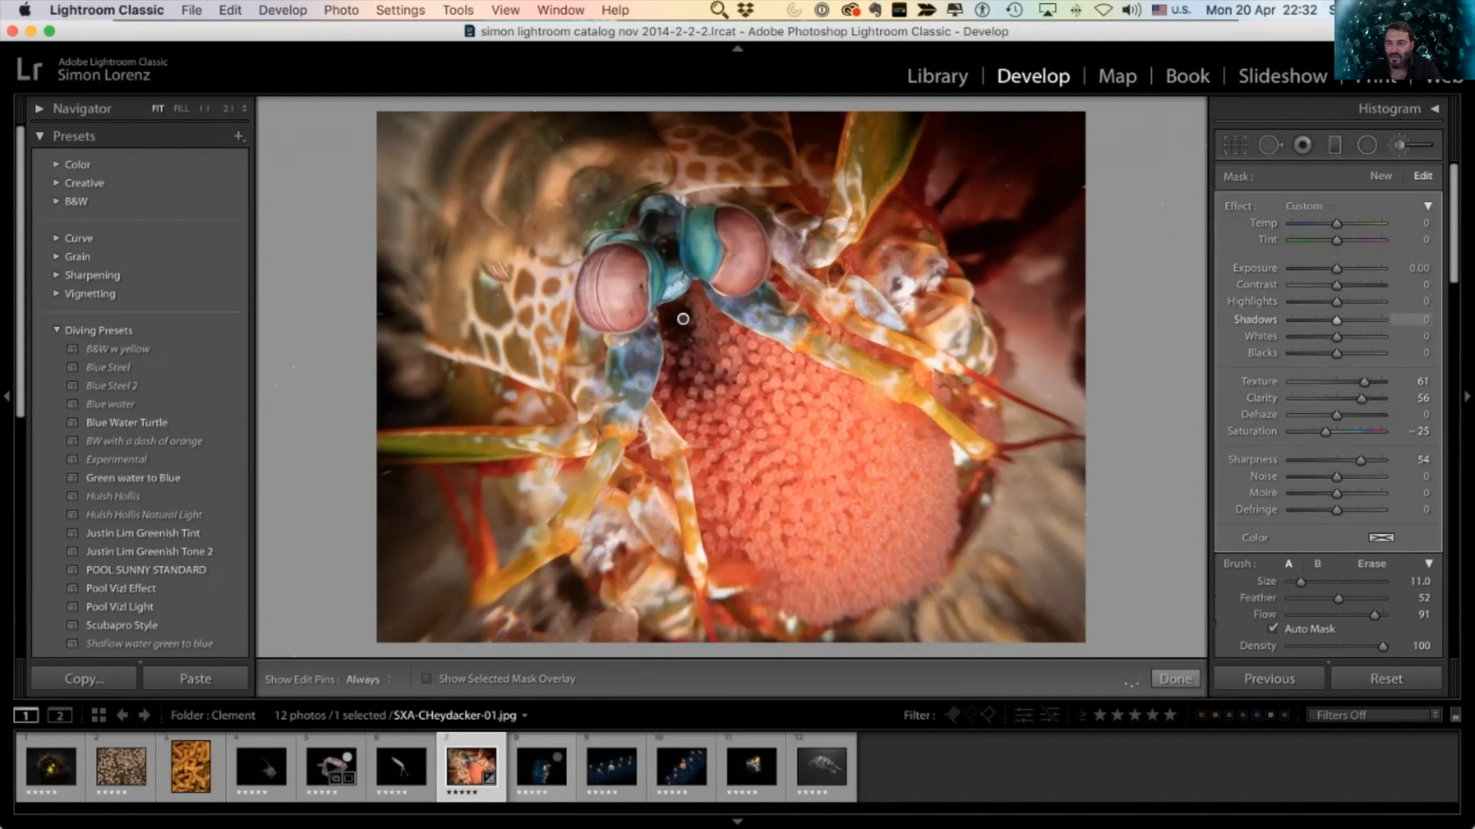
left_click_drag(1337, 268, 1351, 268)
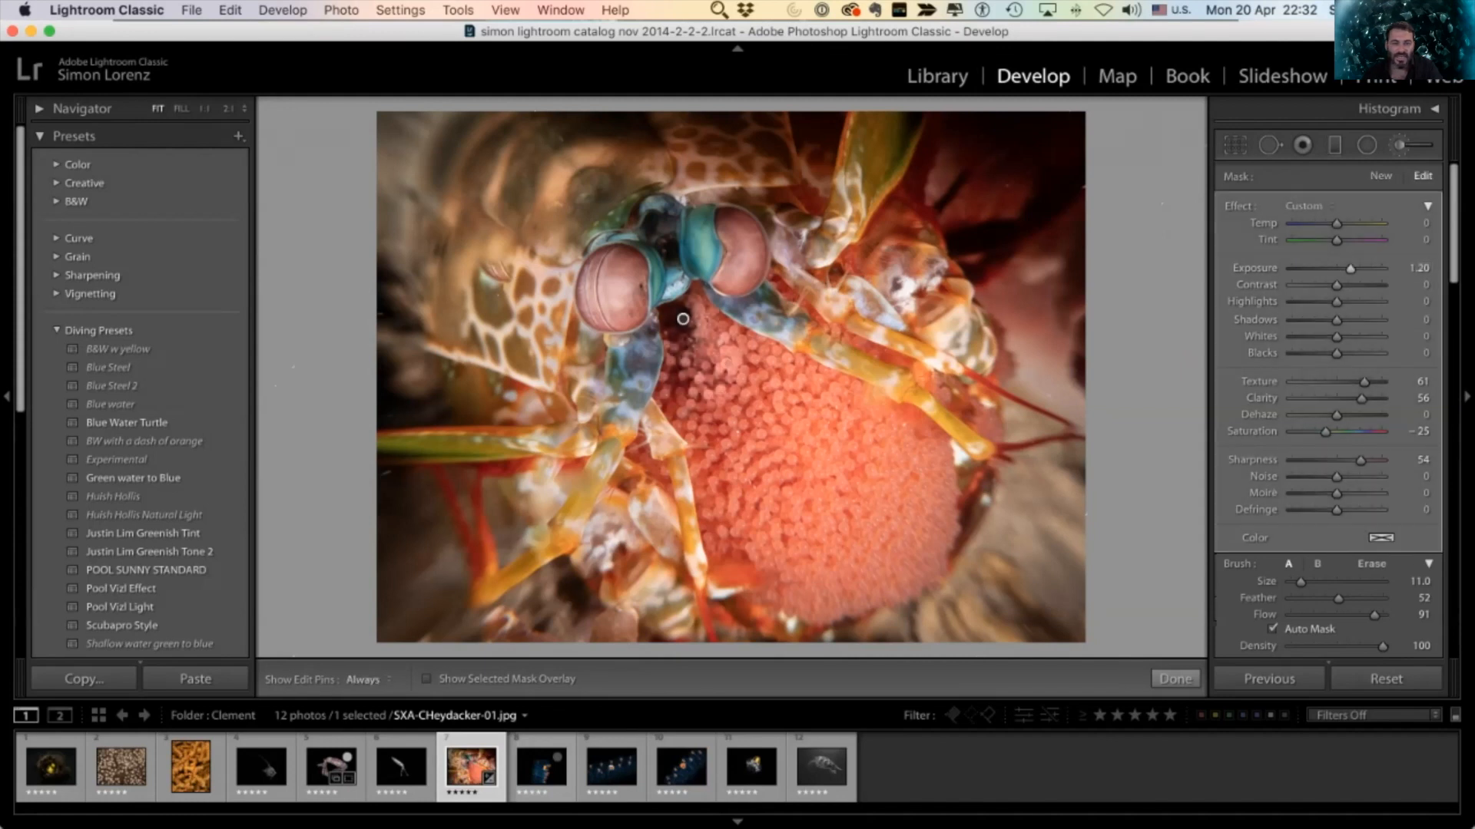
key("h")
key("h")
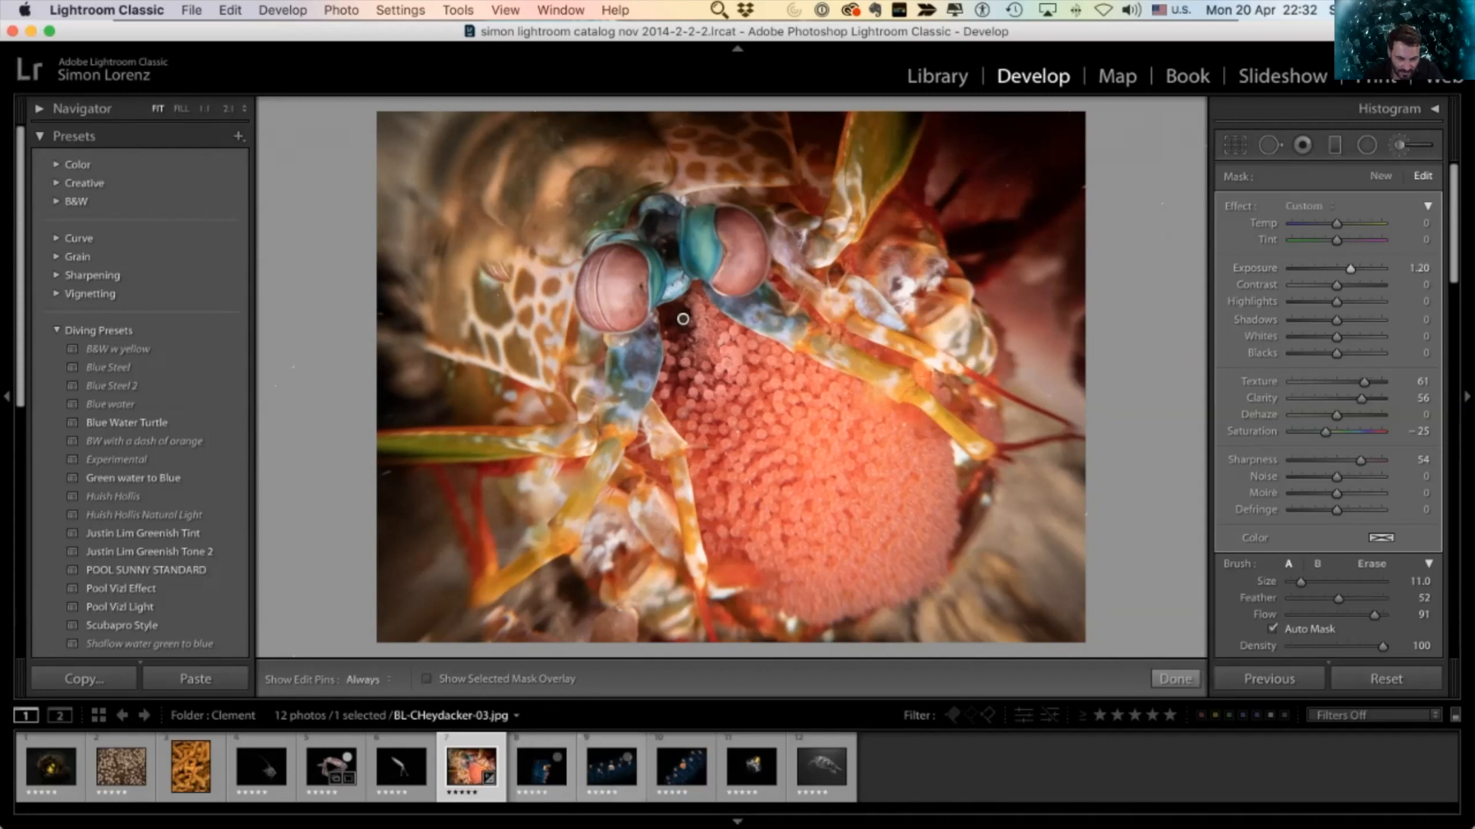
Step: View the three blue photos with orange spots and the jellyfish photo one after another, and finish the brush adjustment
key("Right")
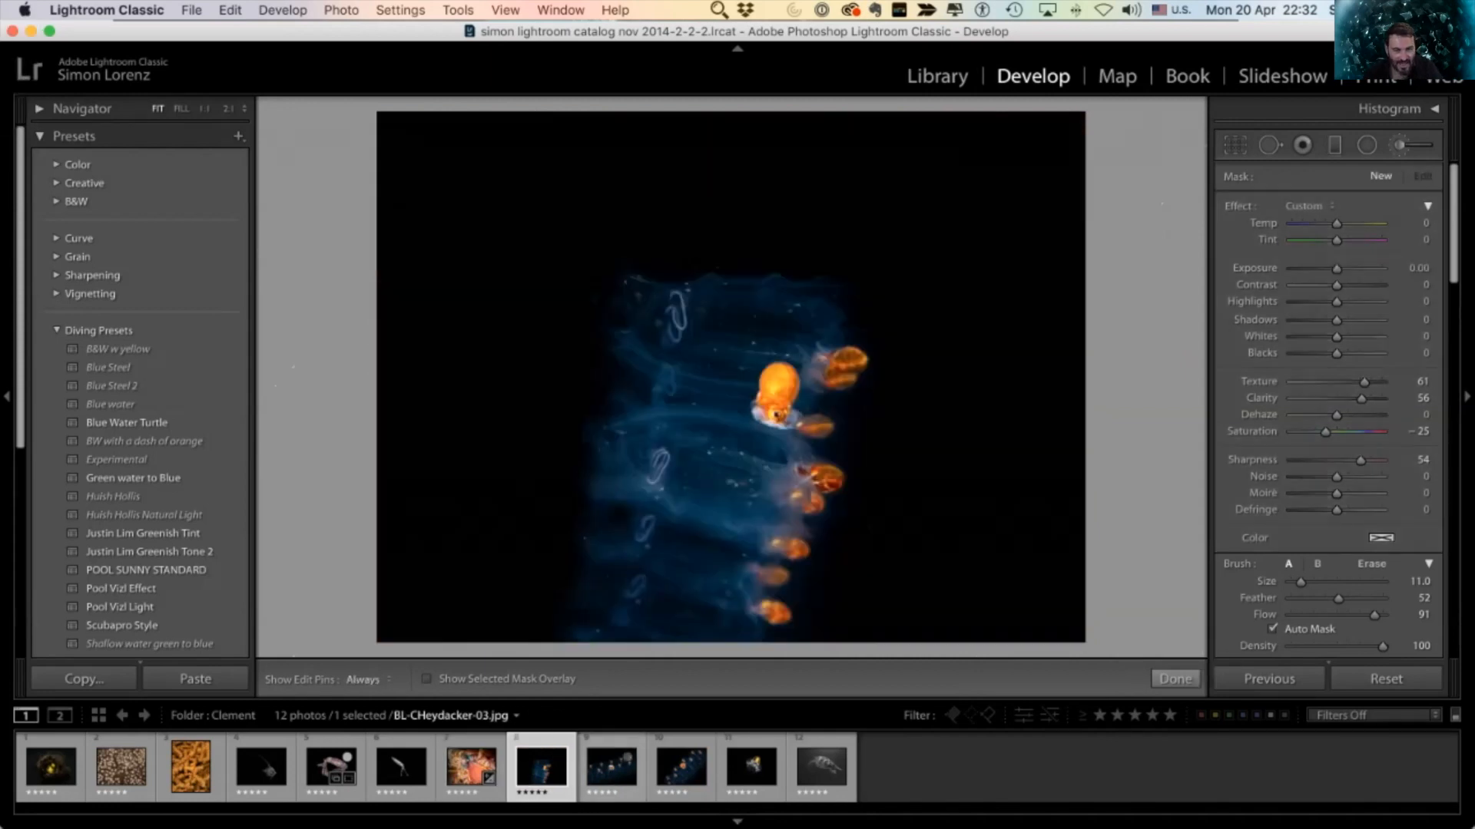
key("Right")
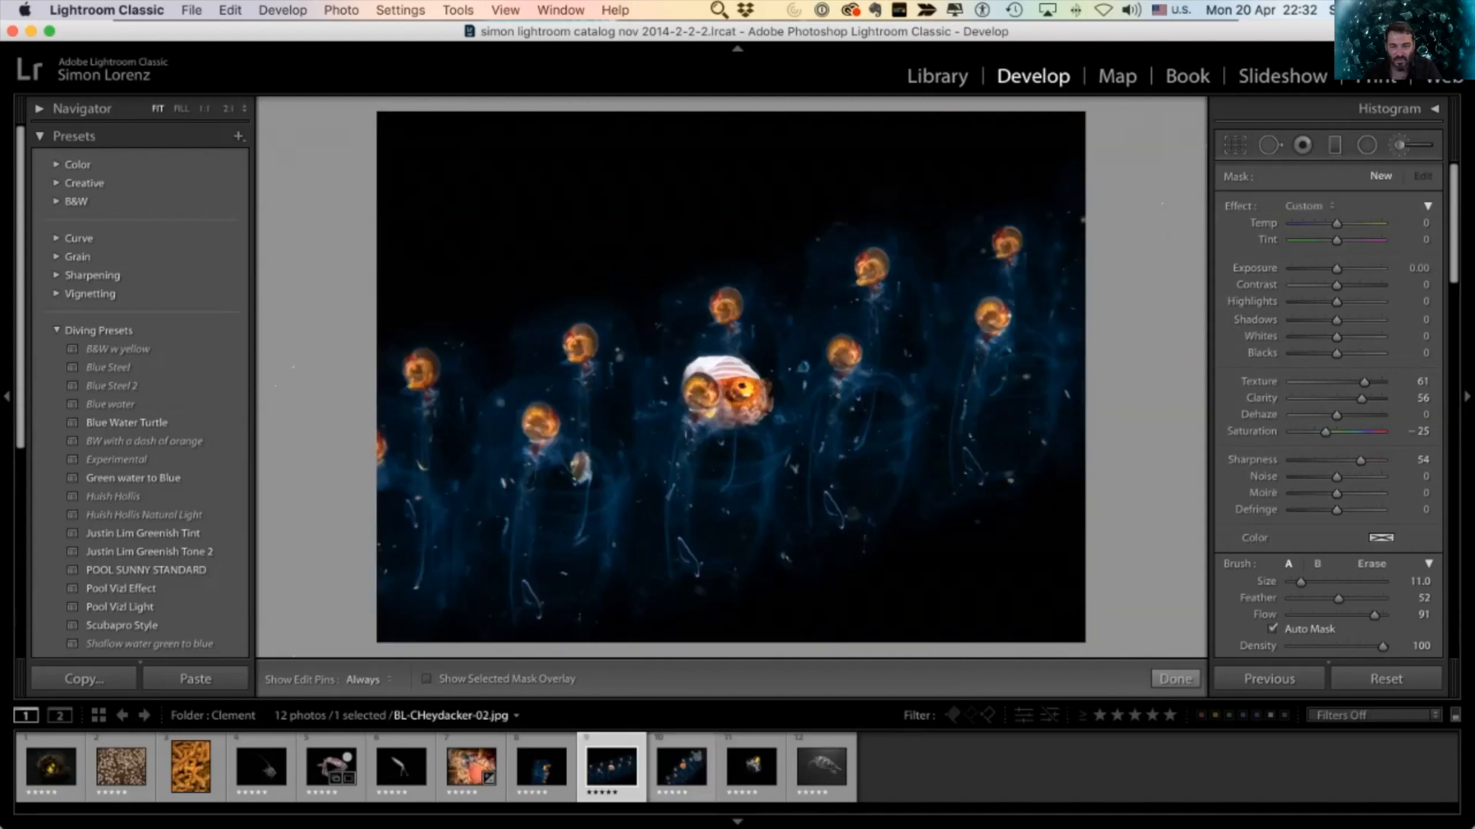
left_click(695, 759)
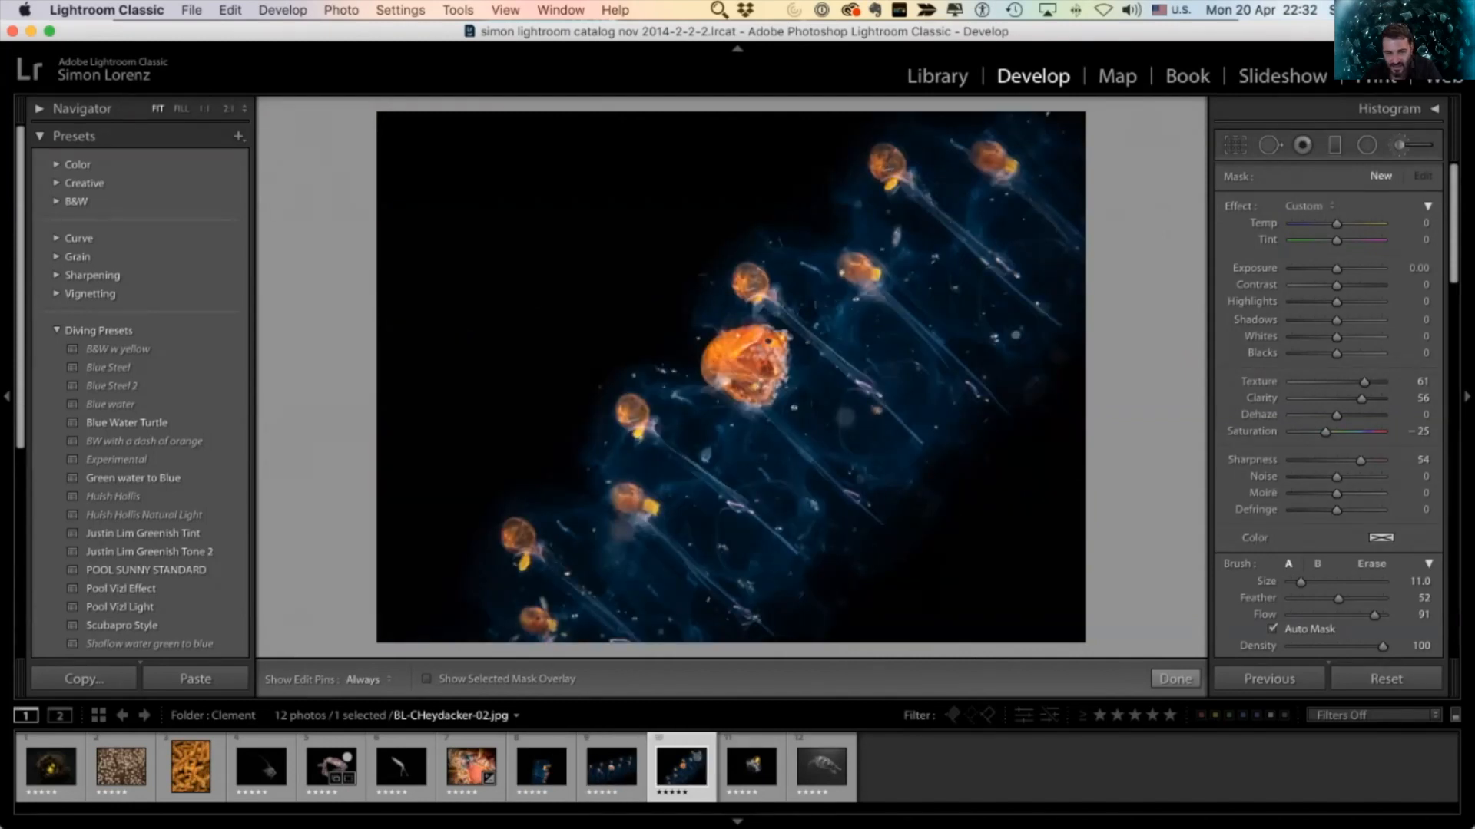
left_click(751, 767)
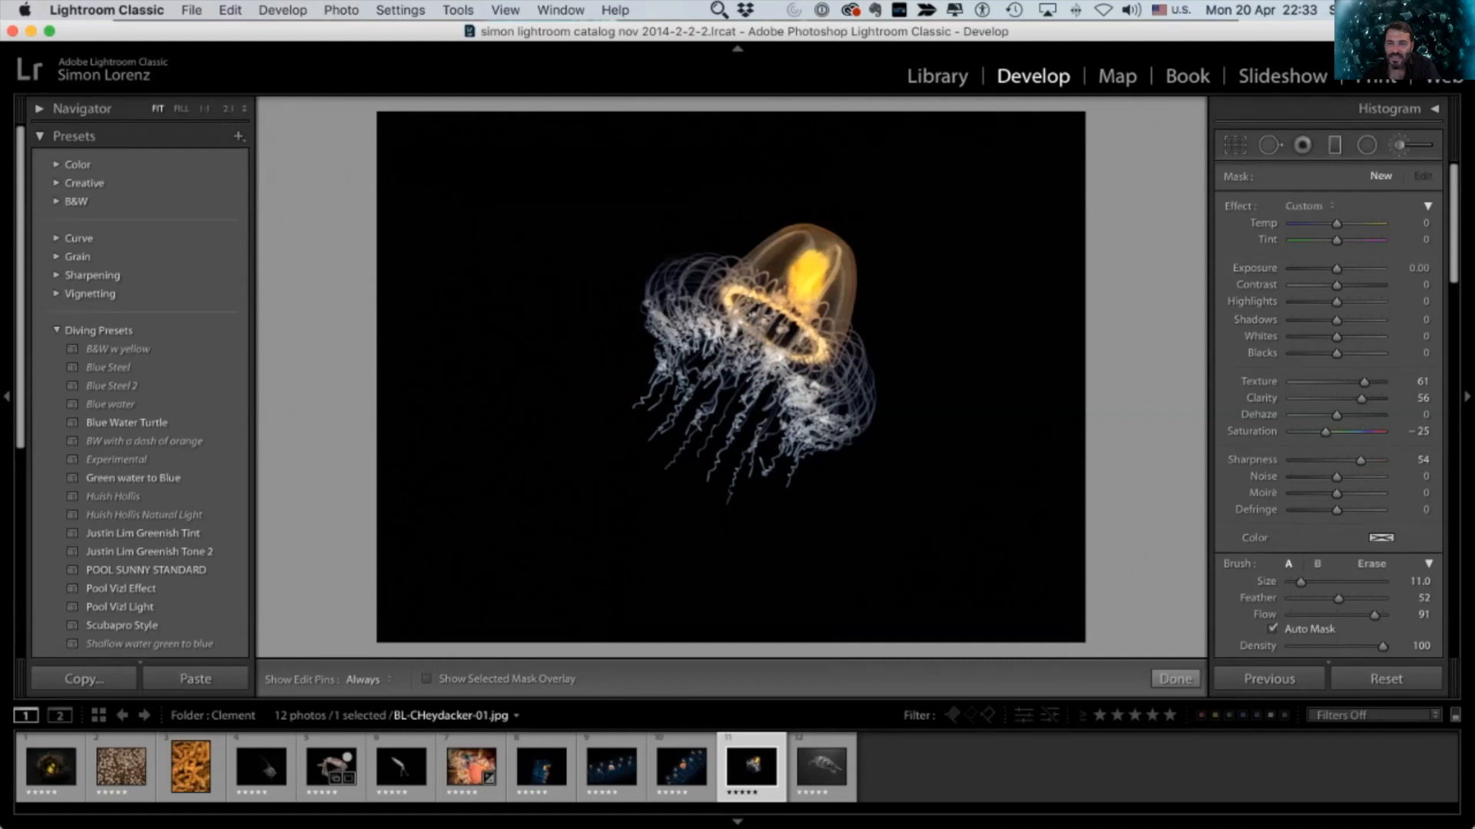
left_click(1173, 678)
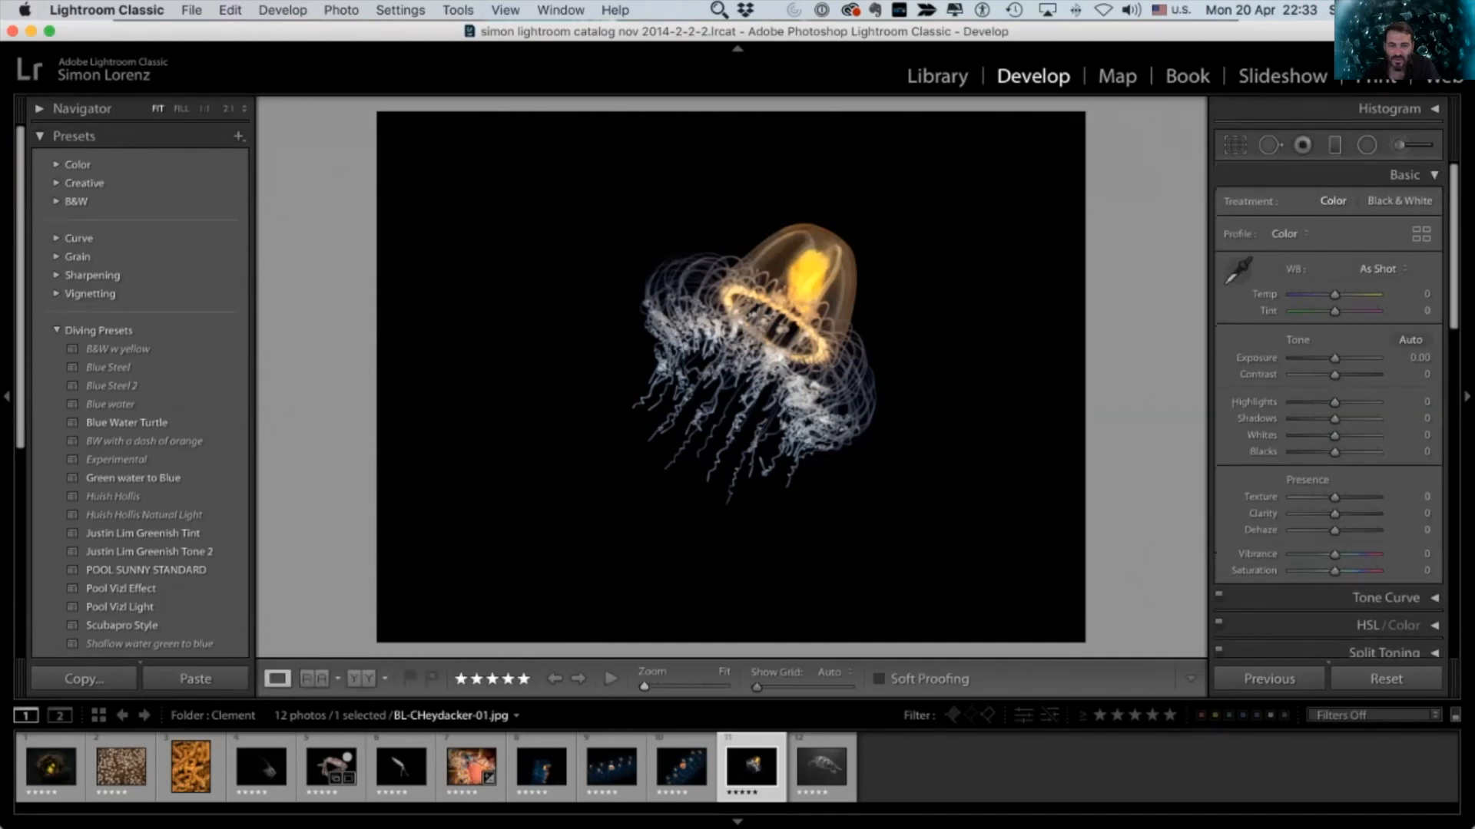
Step: Inspect the jellyfish's bell and tentacles at 2:1 magnification and return to the fitted view
left_click(789, 329)
left_click_drag(767, 337, 744, 403)
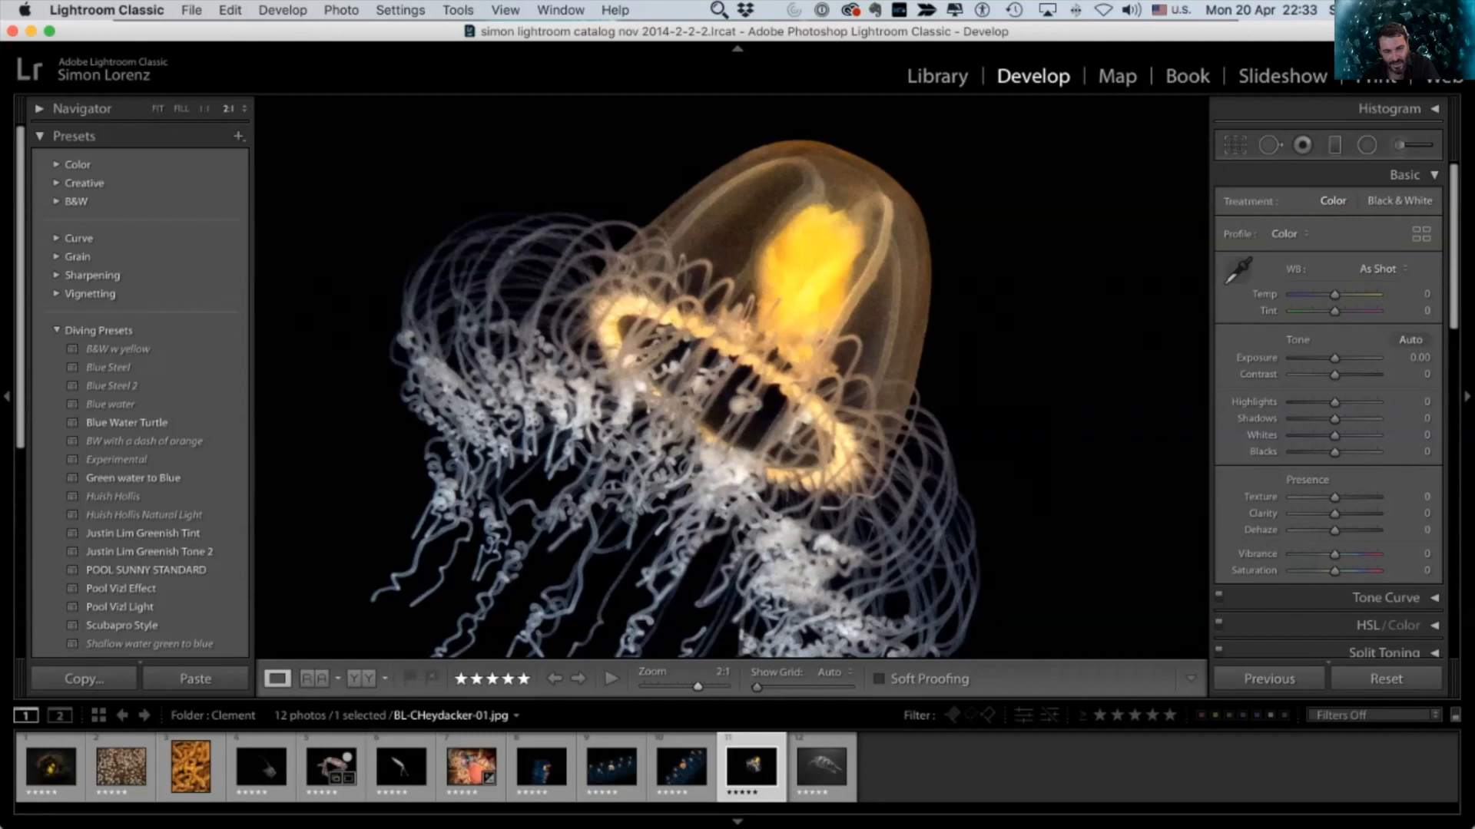
left_click(744, 403)
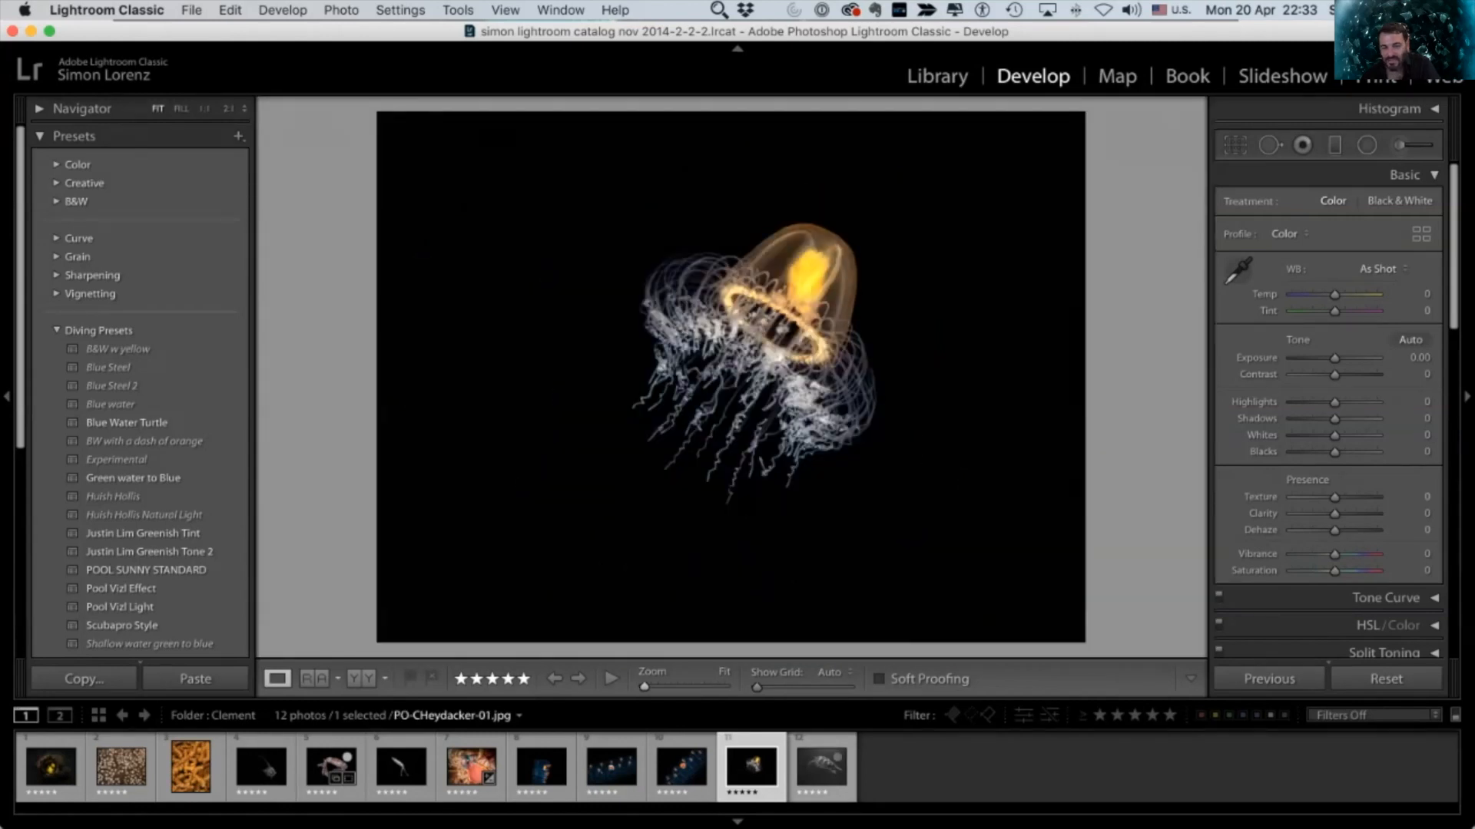
Step: View the black-and-white turtle photo and revisit the squid pair, yellow fish and orange coral photos
left_click(836, 756)
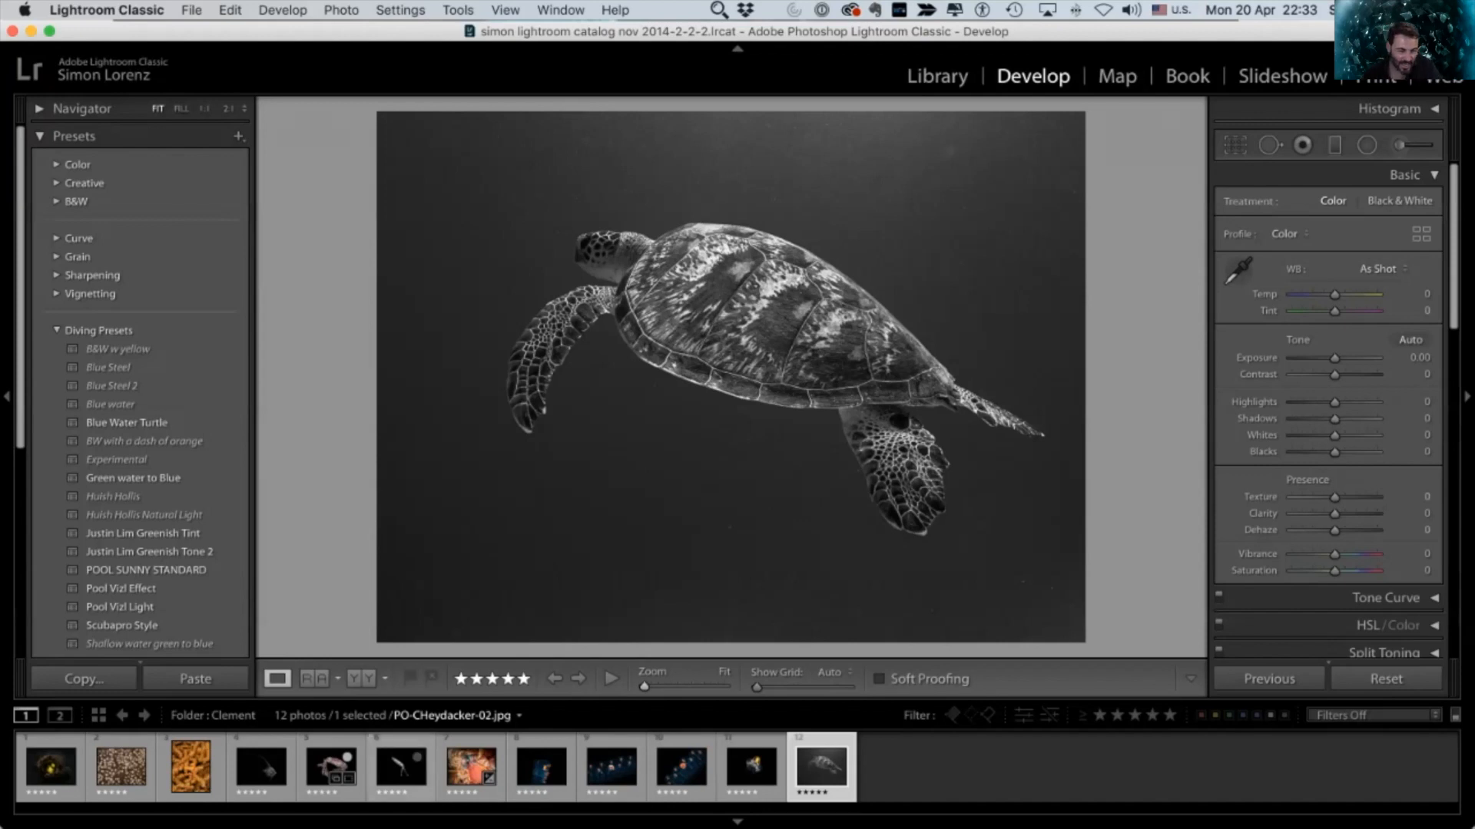
left_click(331, 767)
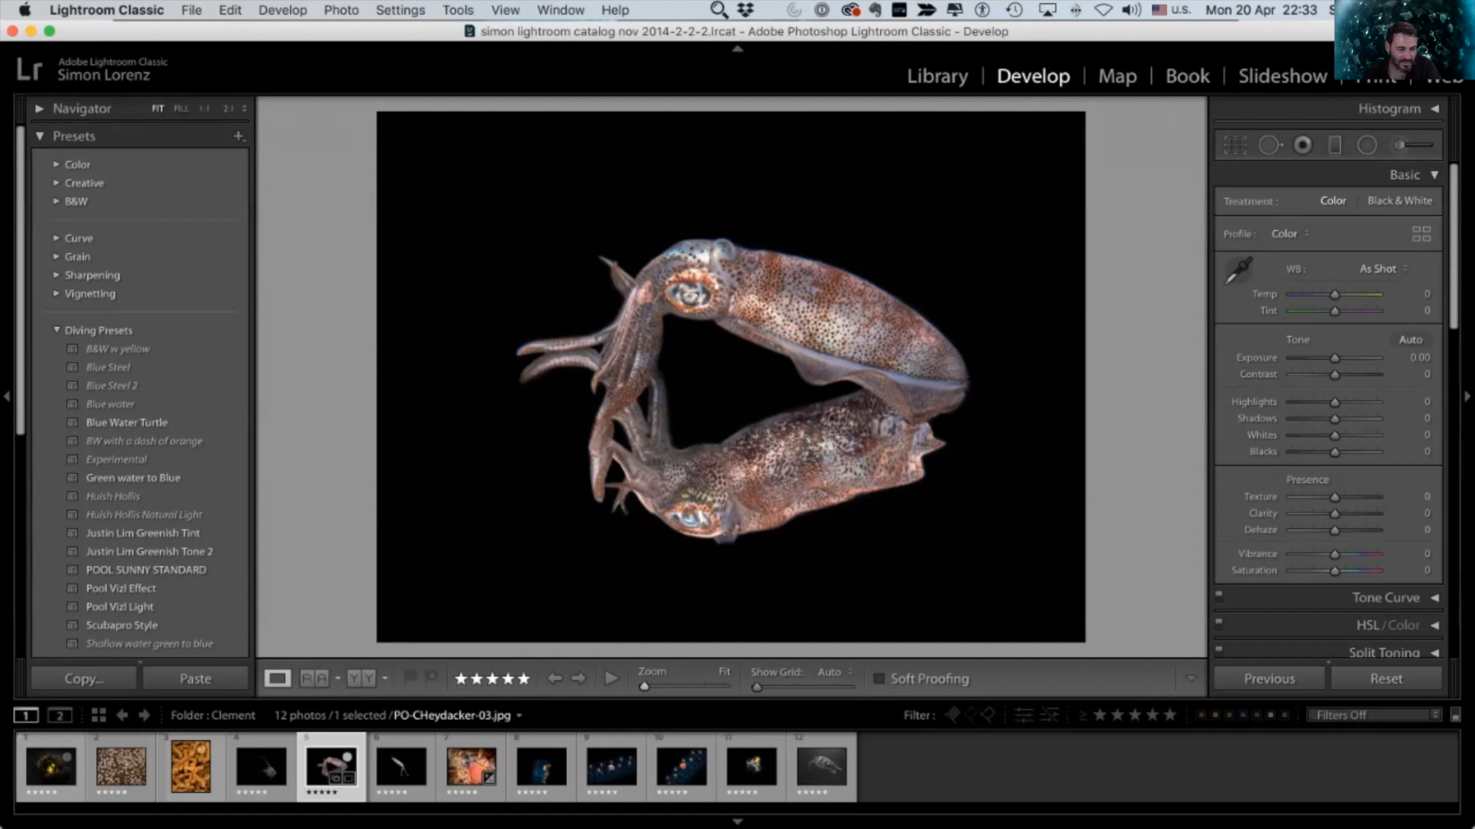
left_click(51, 767)
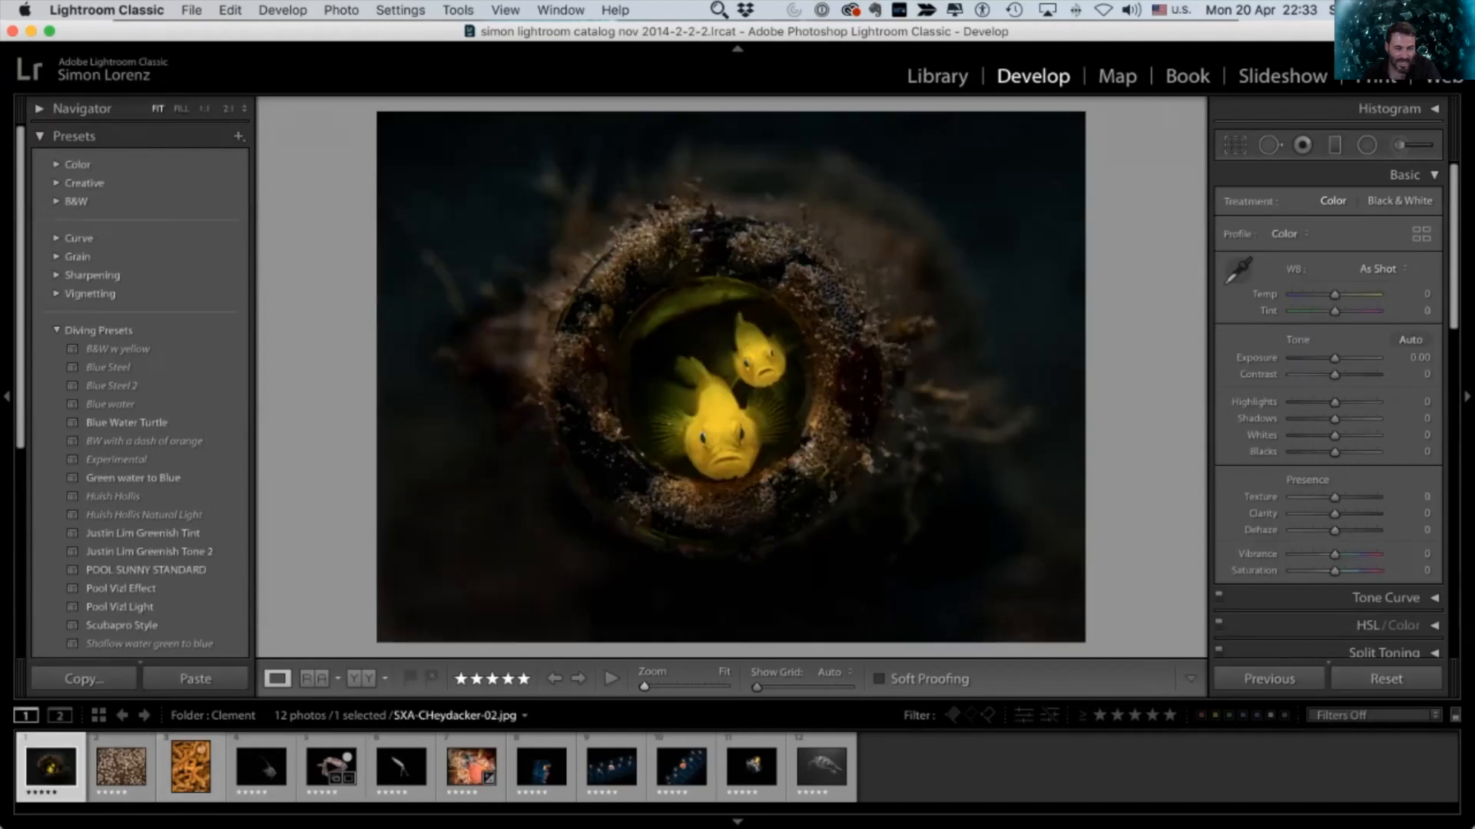
left_click(190, 767)
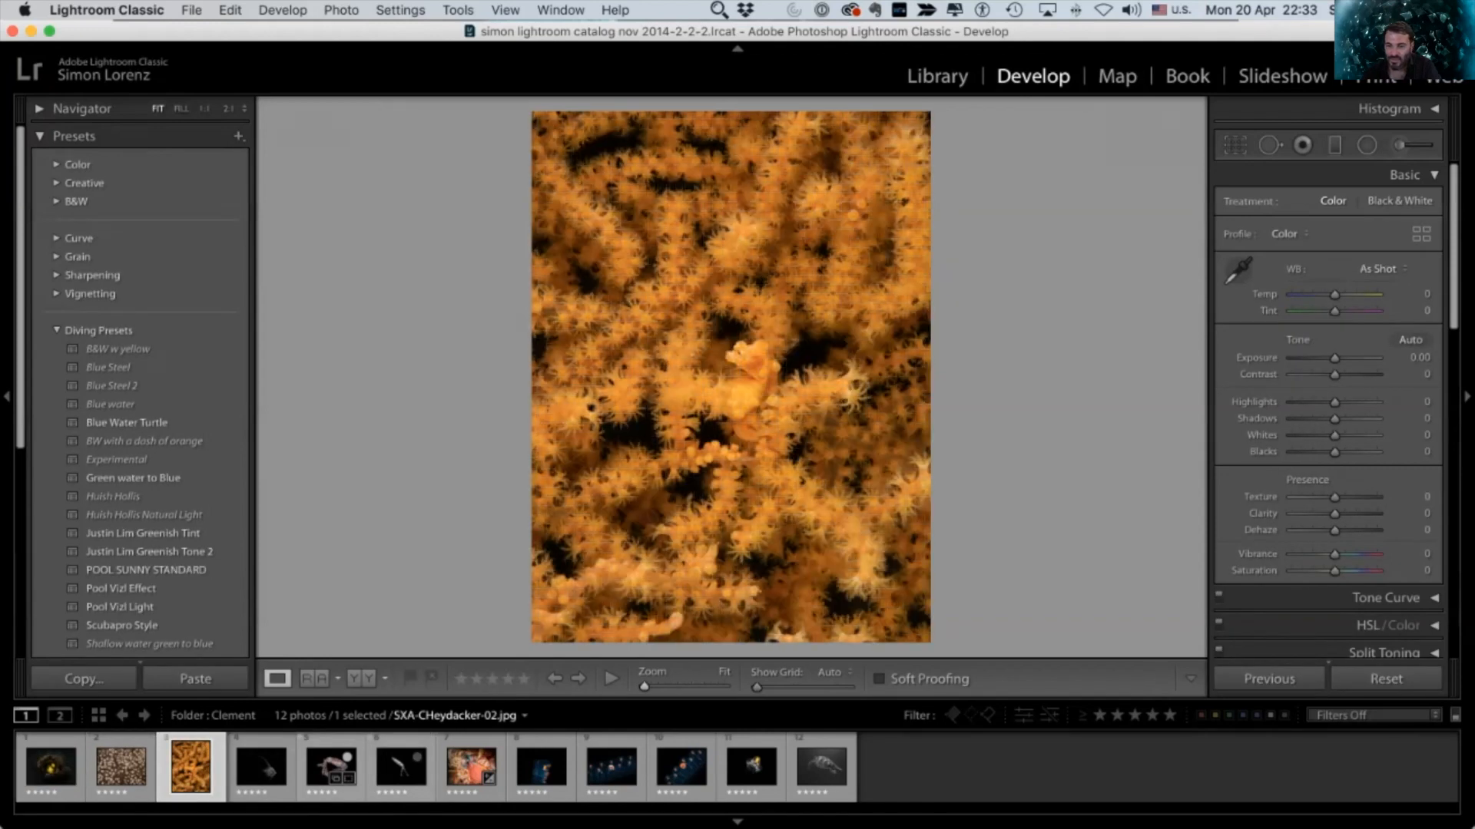
Step: Switch to the Library and open the next participant's folder of scorpionfish and reef photos under 2020-04-20 webinar
left_click(937, 76)
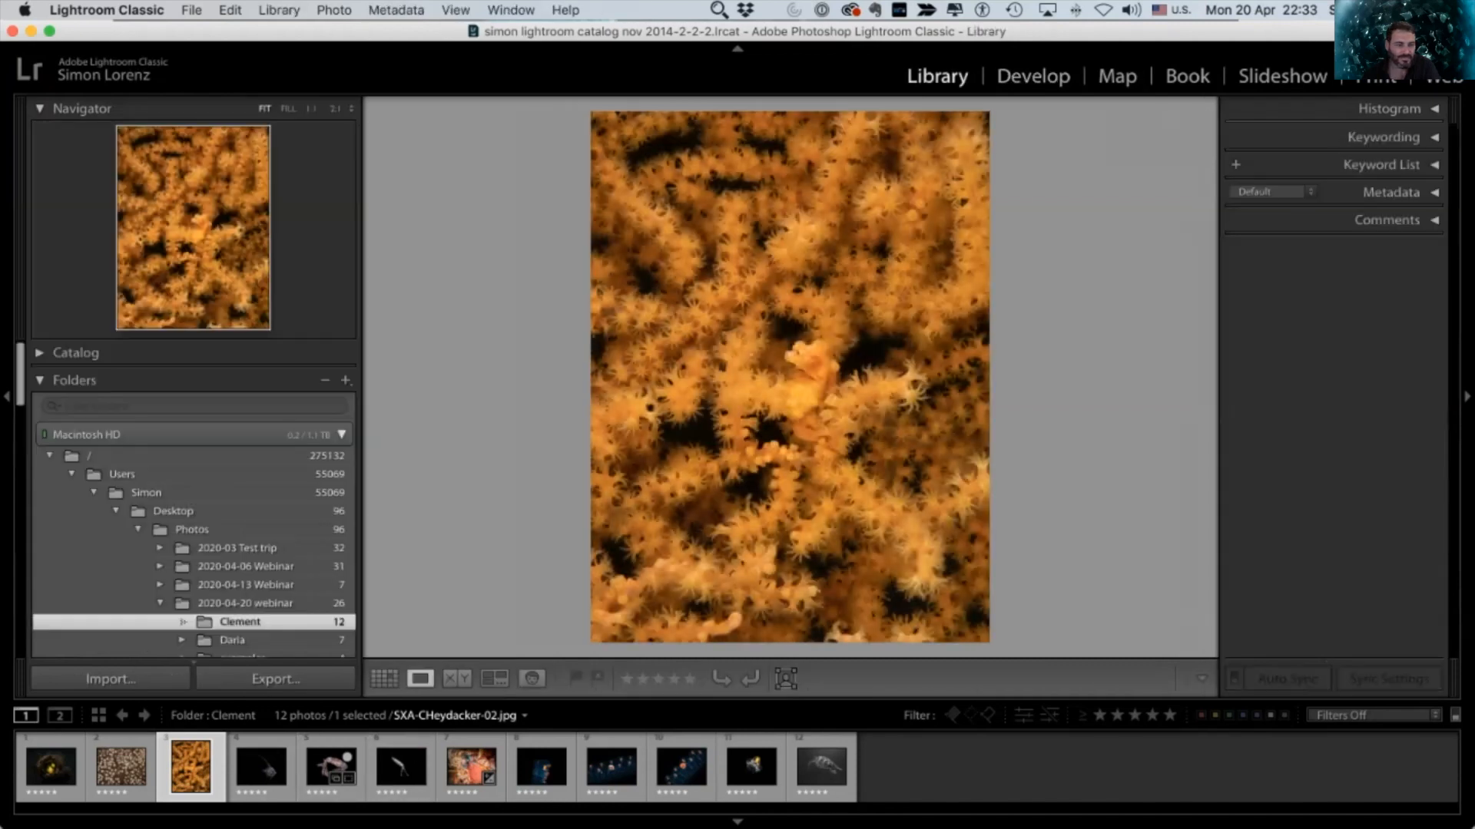
scroll(193, 530, "down", 1)
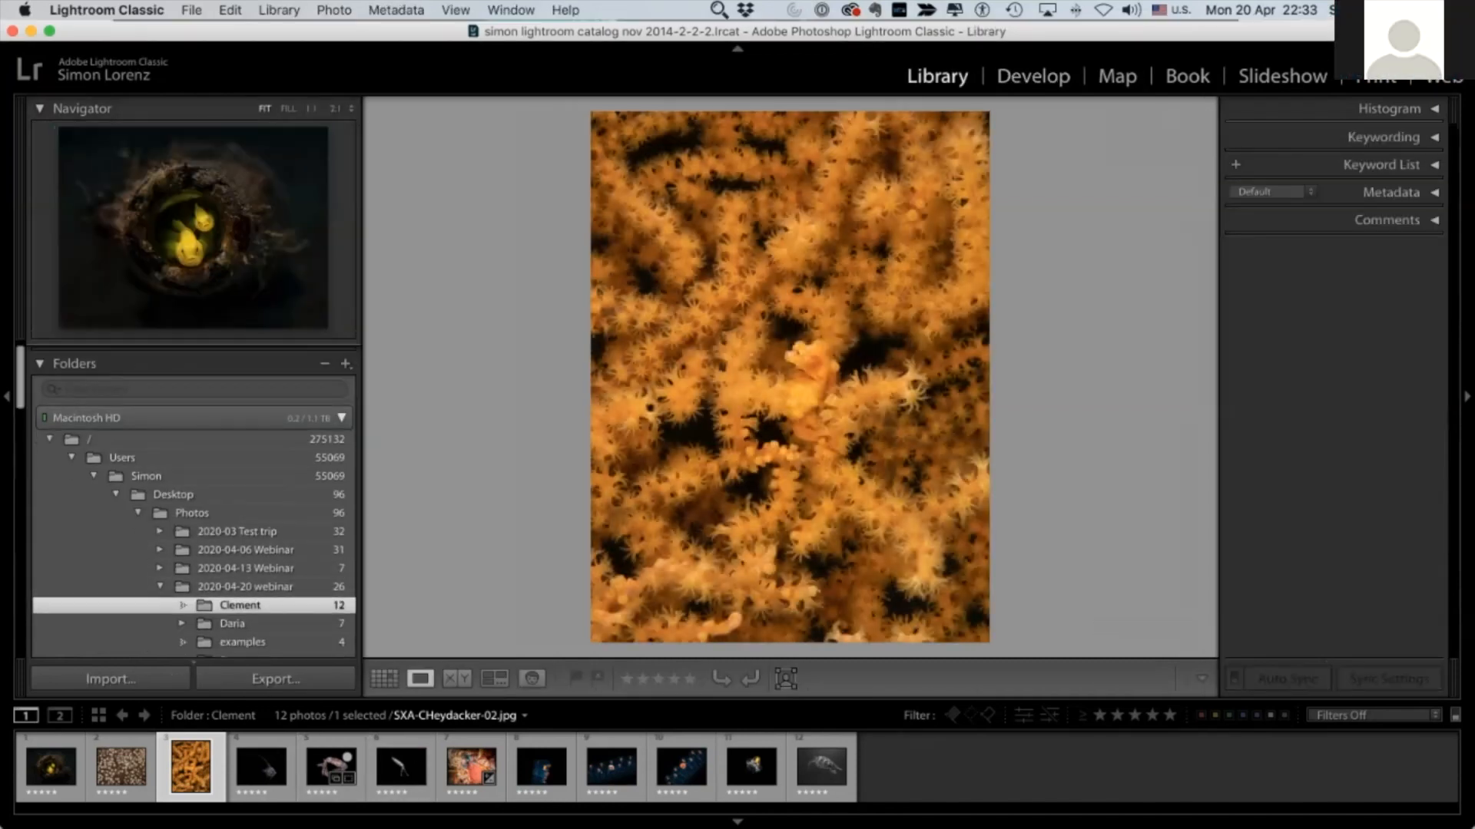
scroll(193, 530, "down", 1)
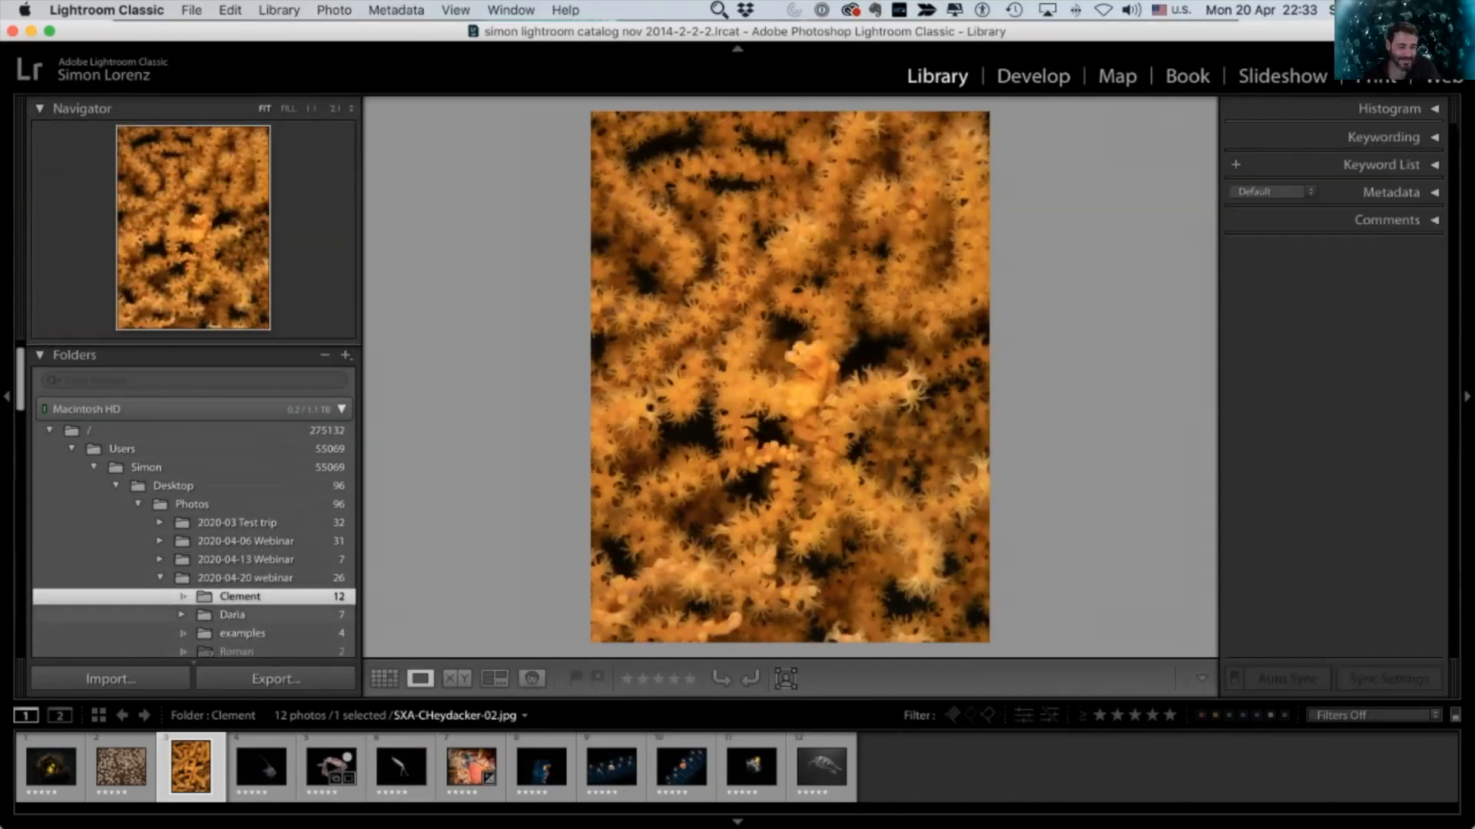
left_click(232, 614)
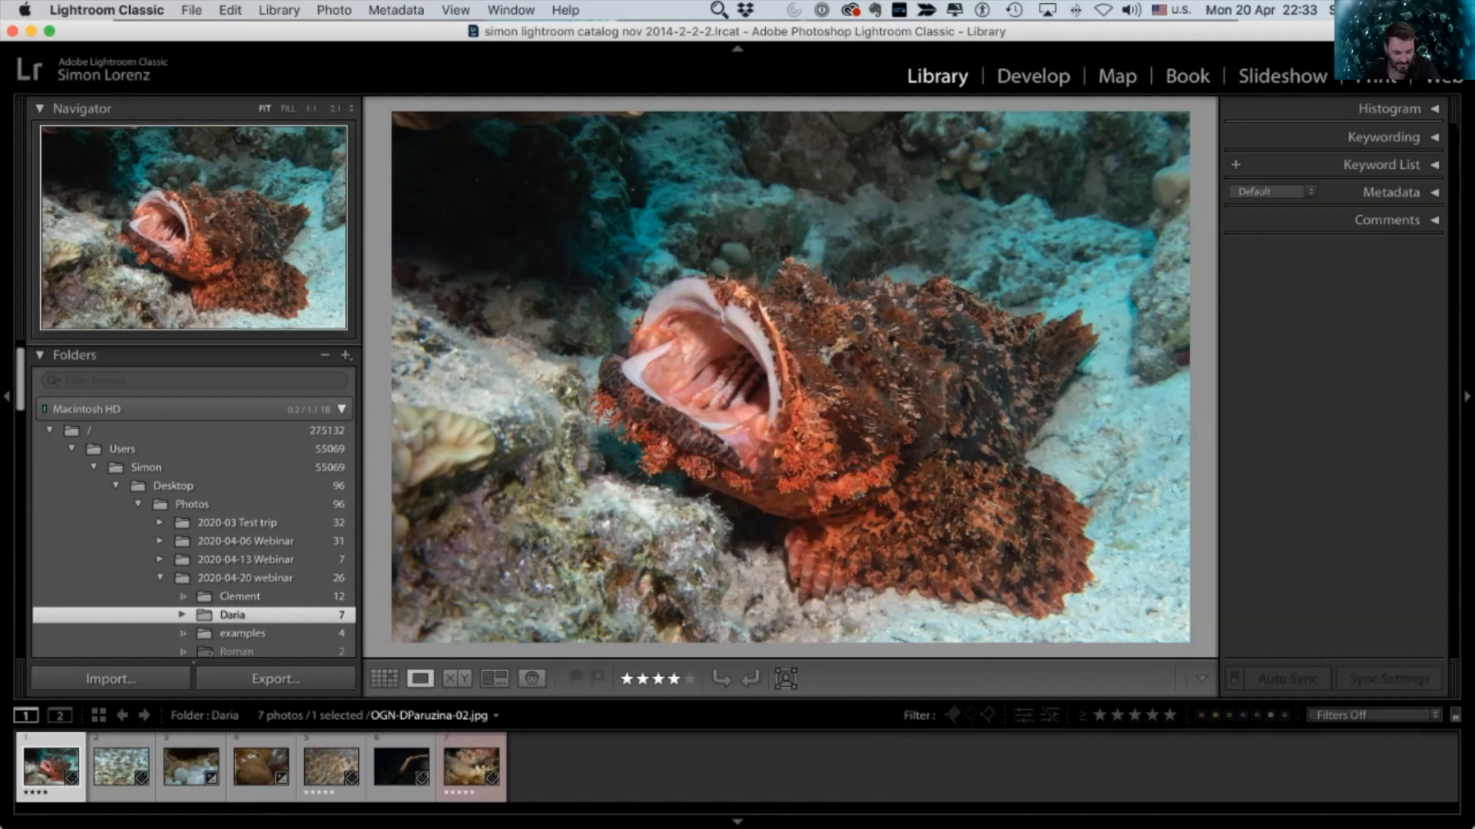
Step: Show the file name and exposure info over the scorpionfish photo and inspect its open mouth at 2:1 magnification
key("i")
key("i")
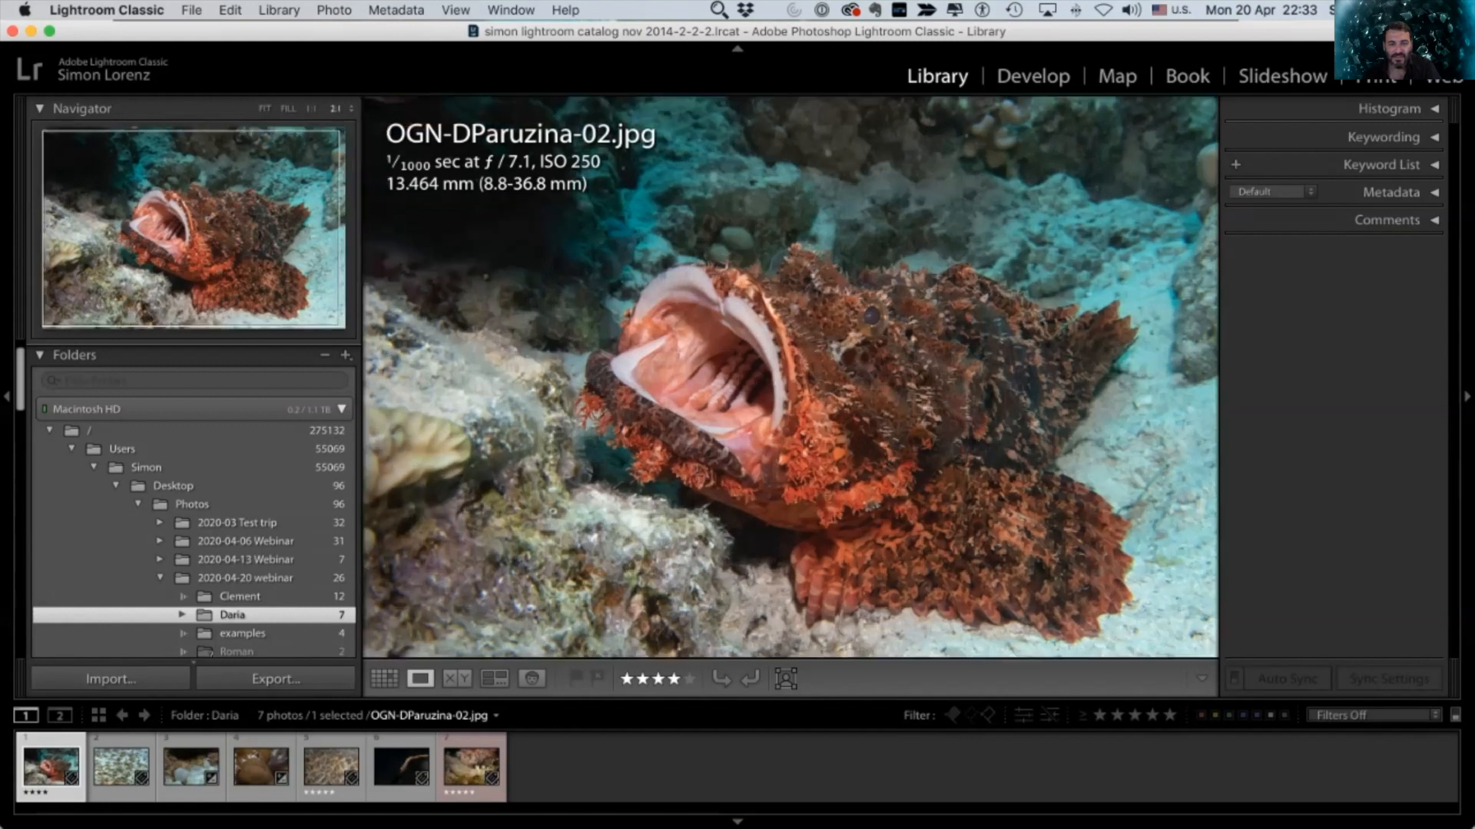
key("z")
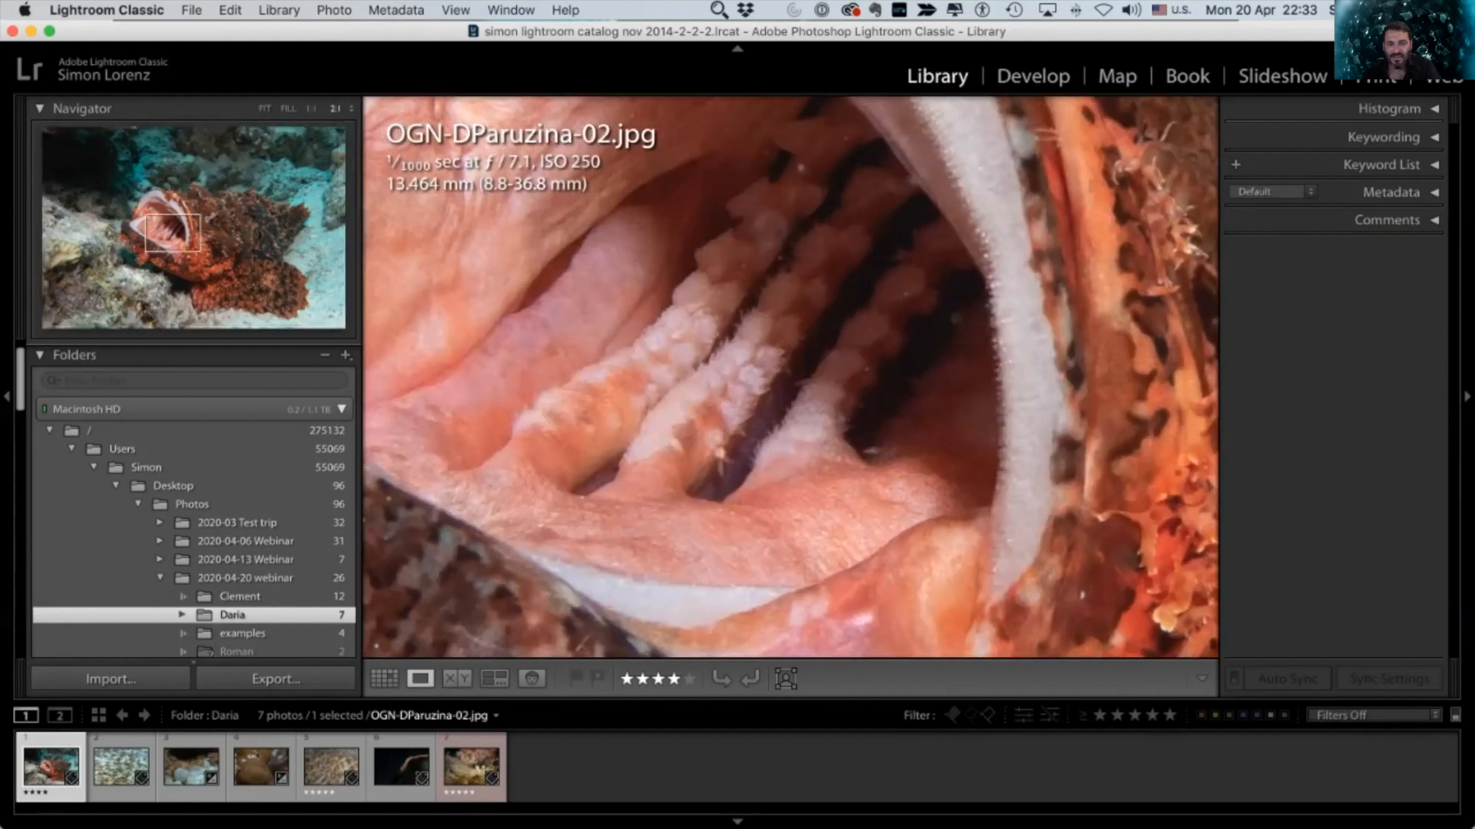
key("z")
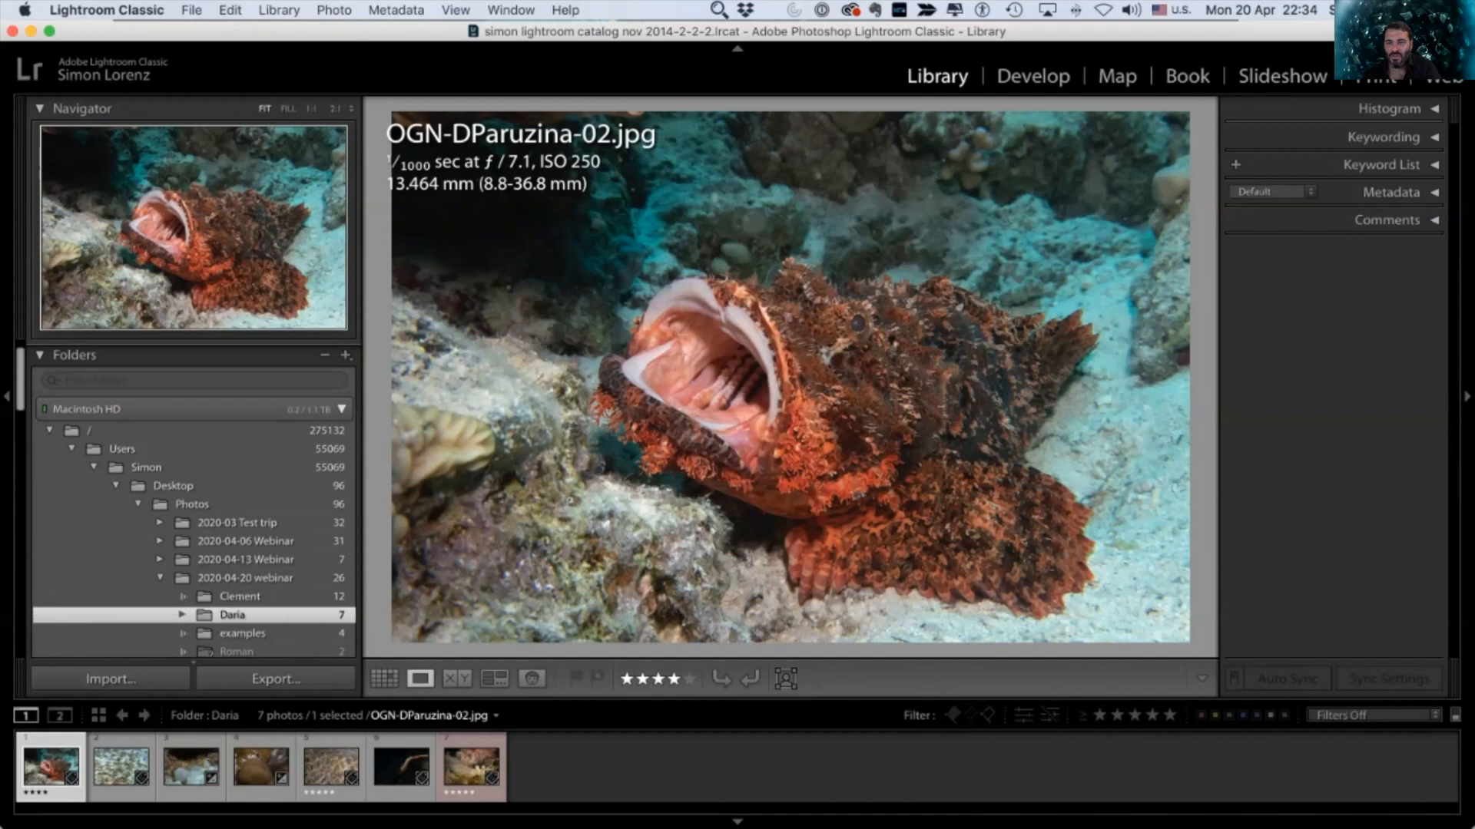
Step: Reduce the scorpionfish photo's HSL saturation in Develop to Green -40 and Aqua -37
left_click(1032, 76)
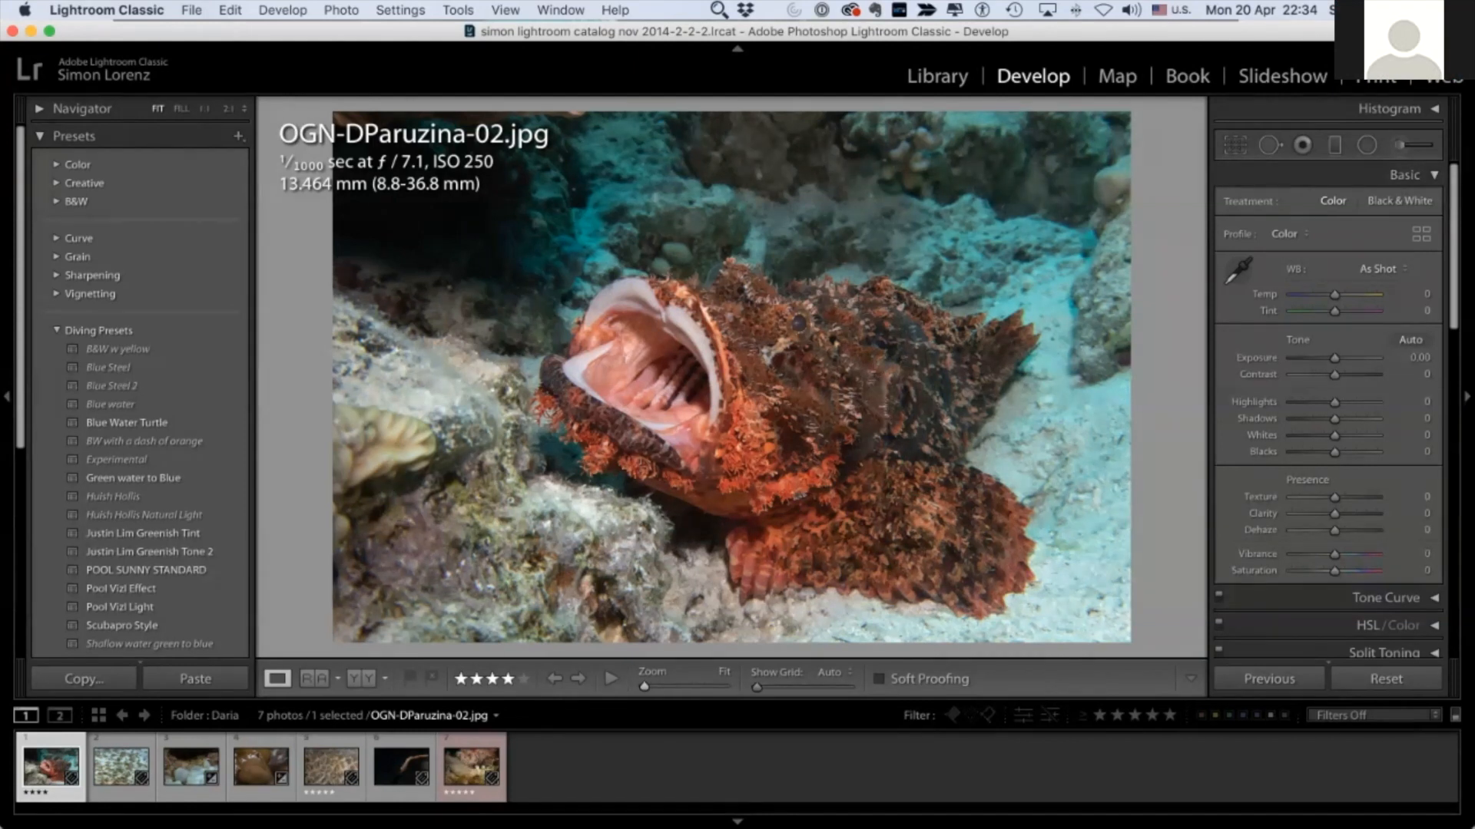
scroll(1327, 374, "down", 8)
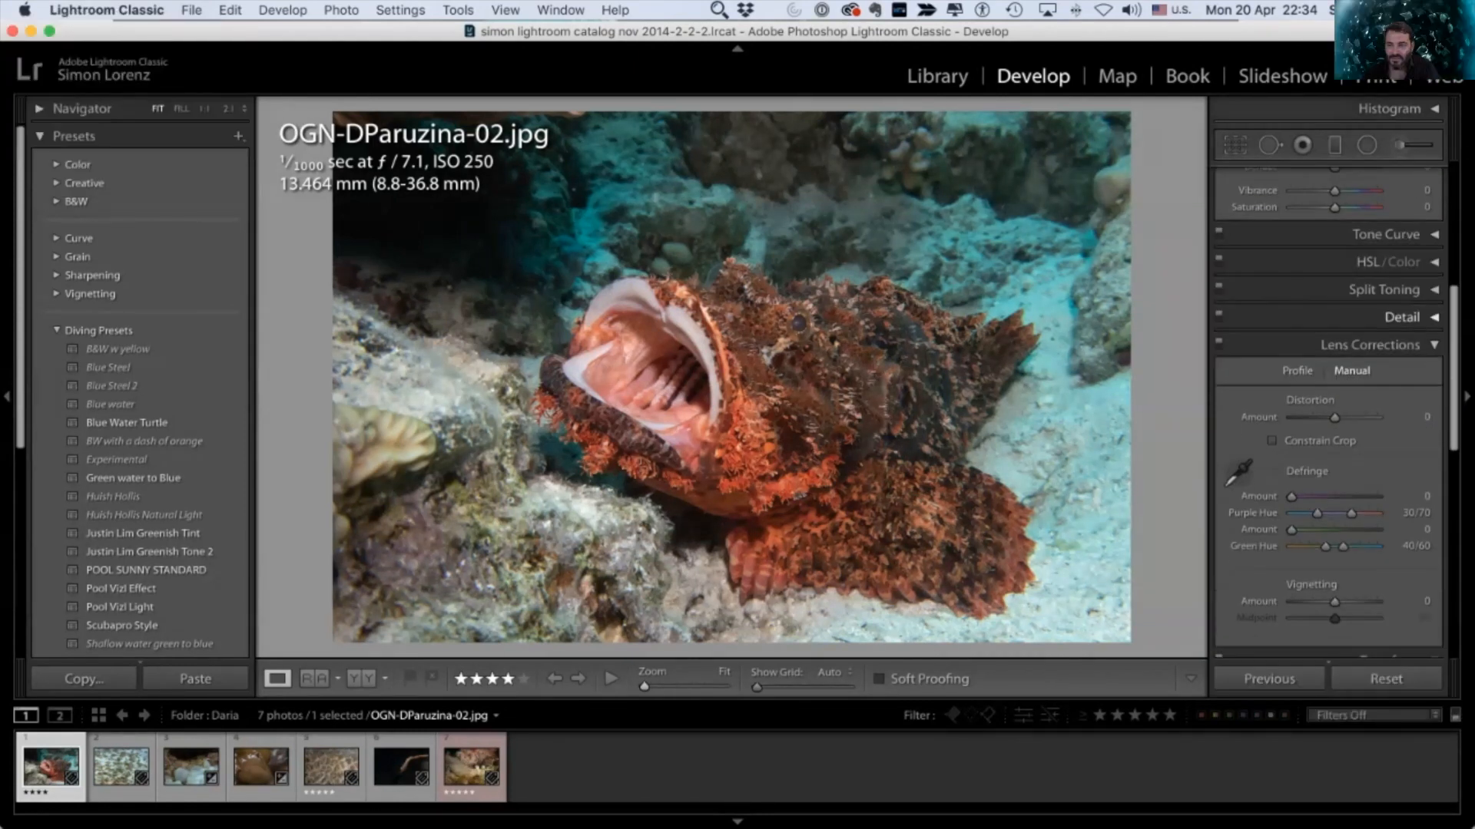
left_click(1375, 262)
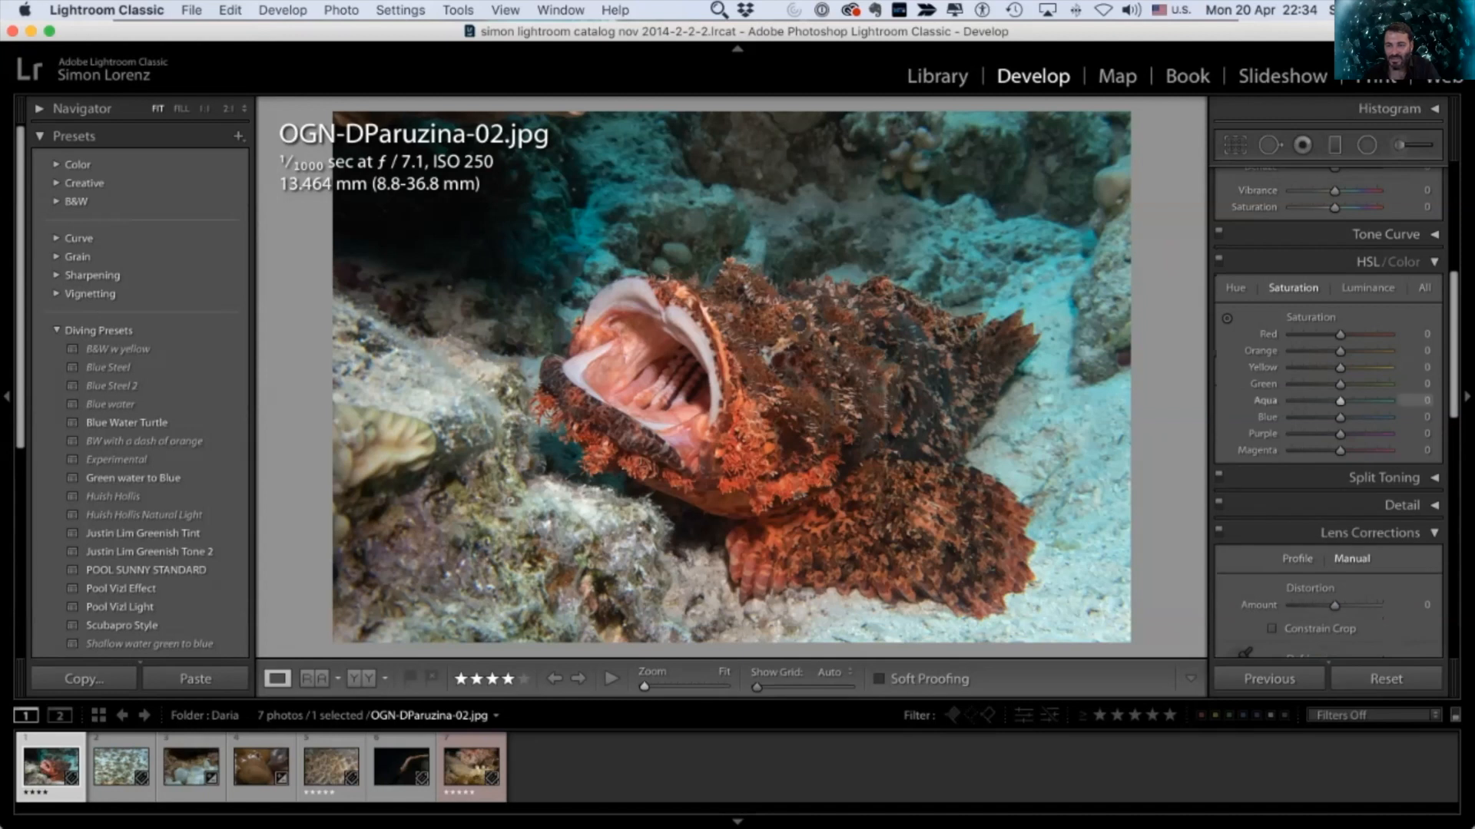
mouse_move(1339, 401)
left_mouse_down()
mouse_move(1310, 401)
mouse_move(1312, 384)
mouse_move(1321, 400)
left_mouse_up()
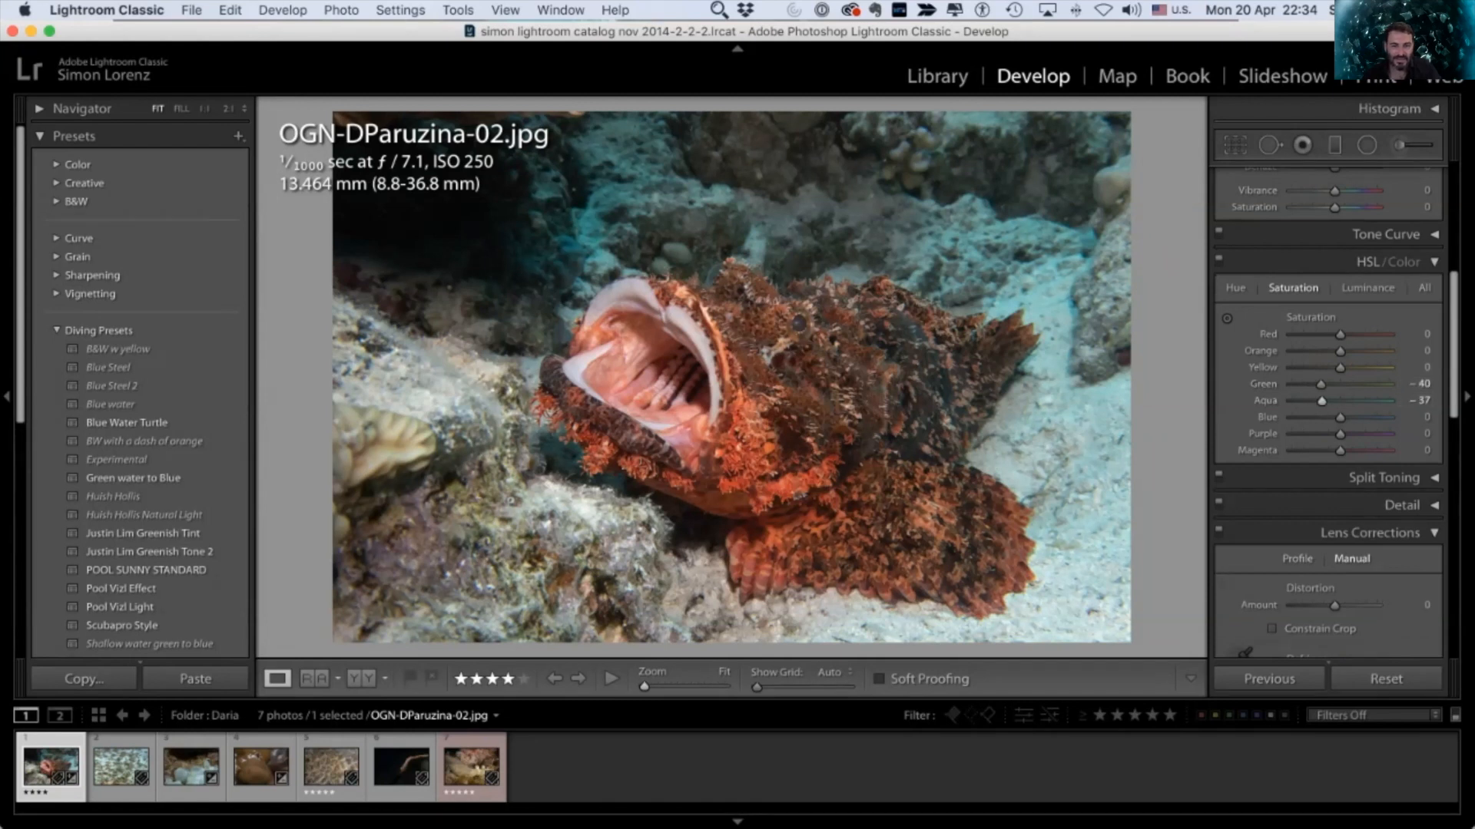
Step: Check the detail around the scorpionfish's upper lip at 2:1 magnification against the whole-photo view
key("z")
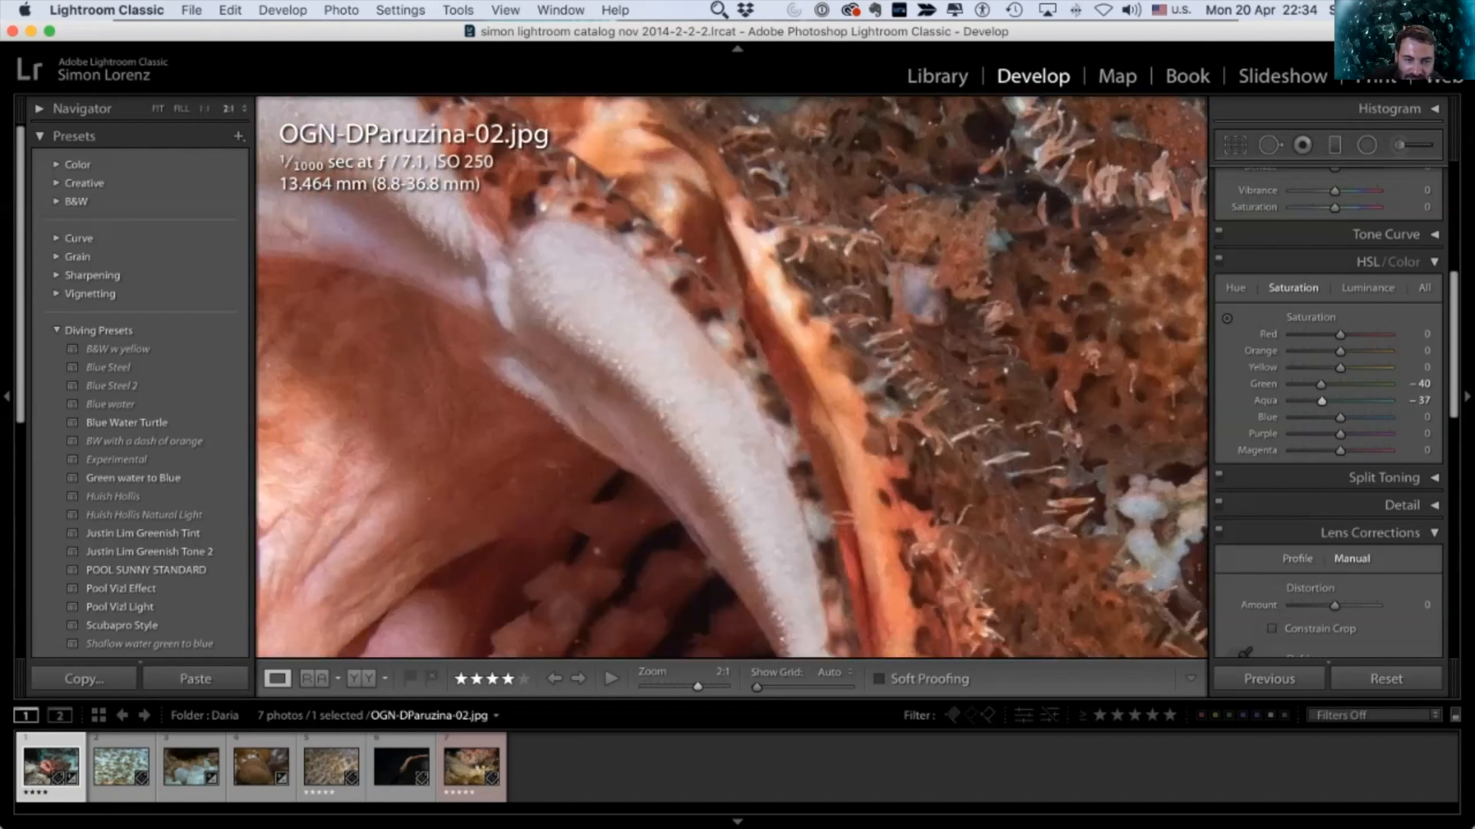
key("z")
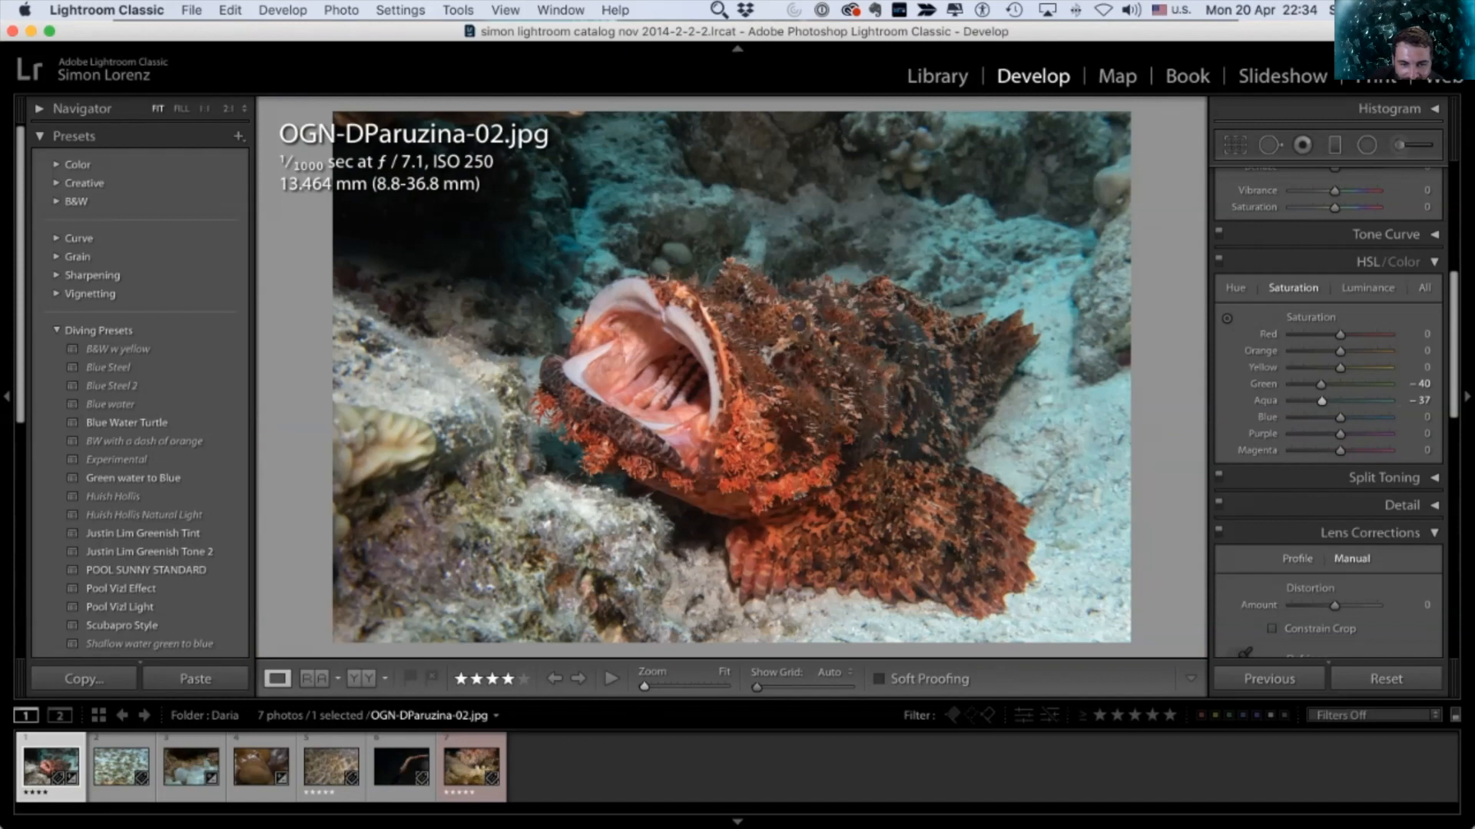
key("z")
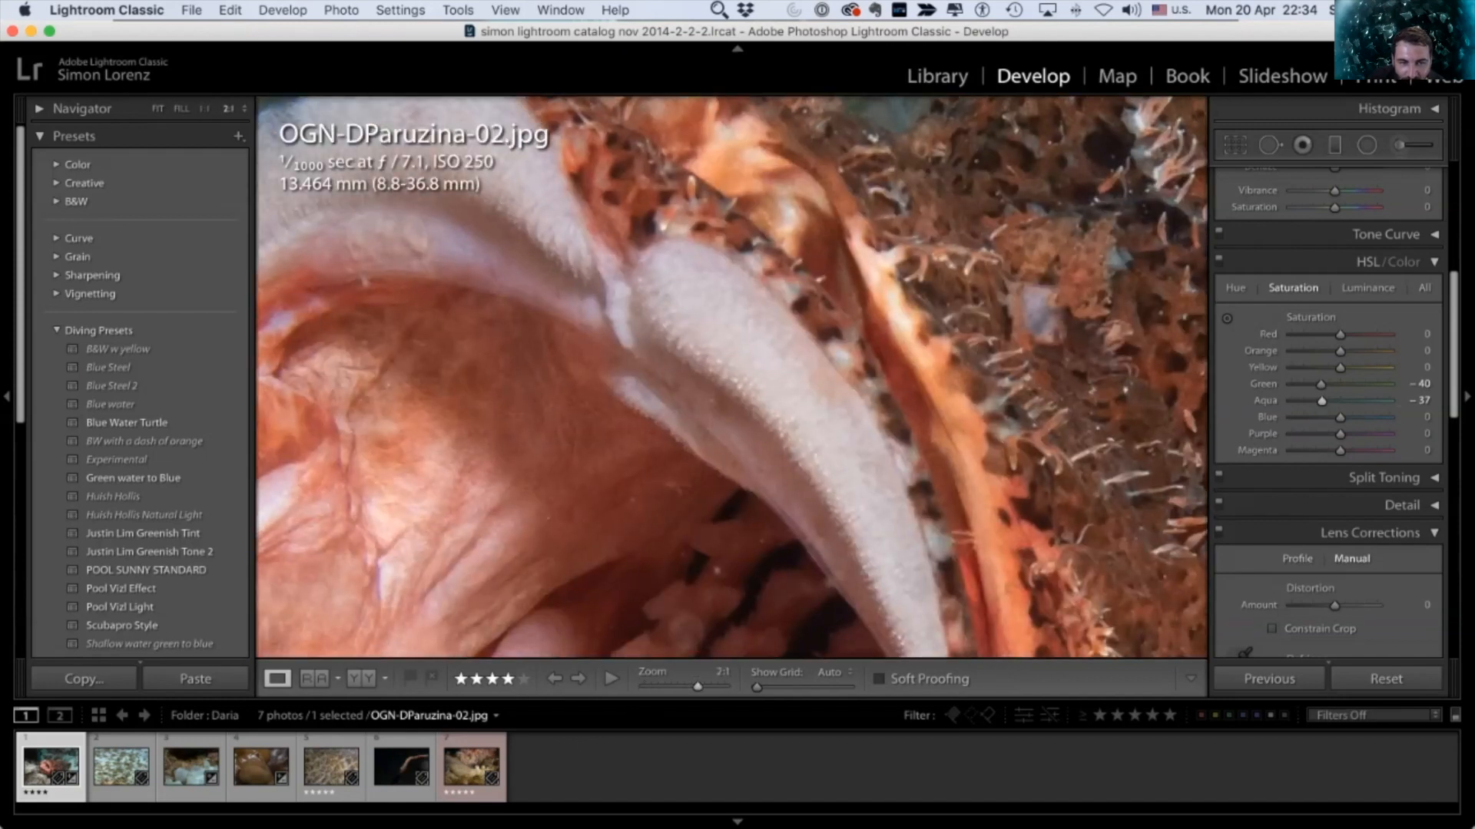
Step: Try adjusting the crop frame of the whole scorpionfish photo
key("z")
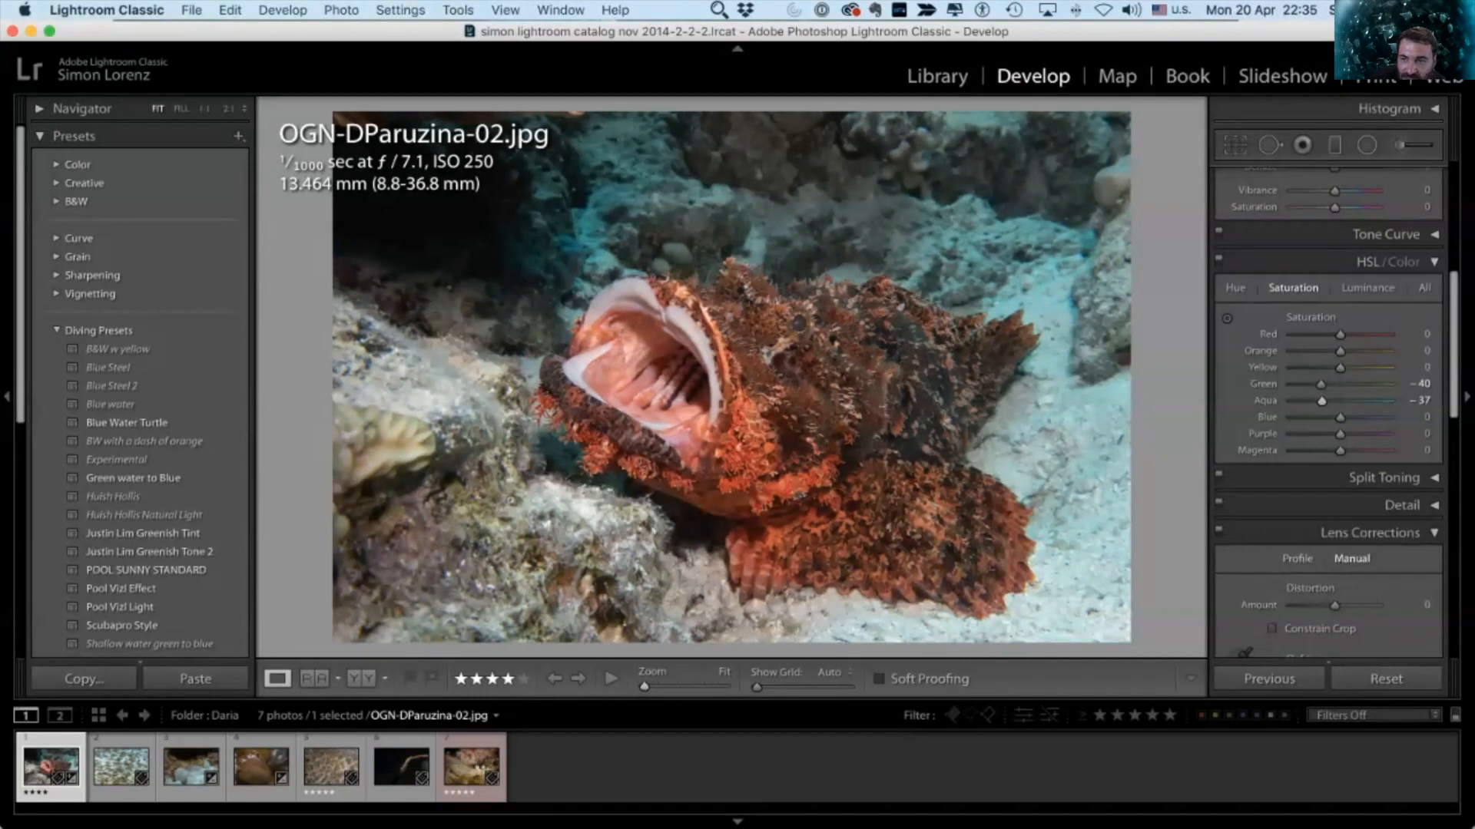
key("r")
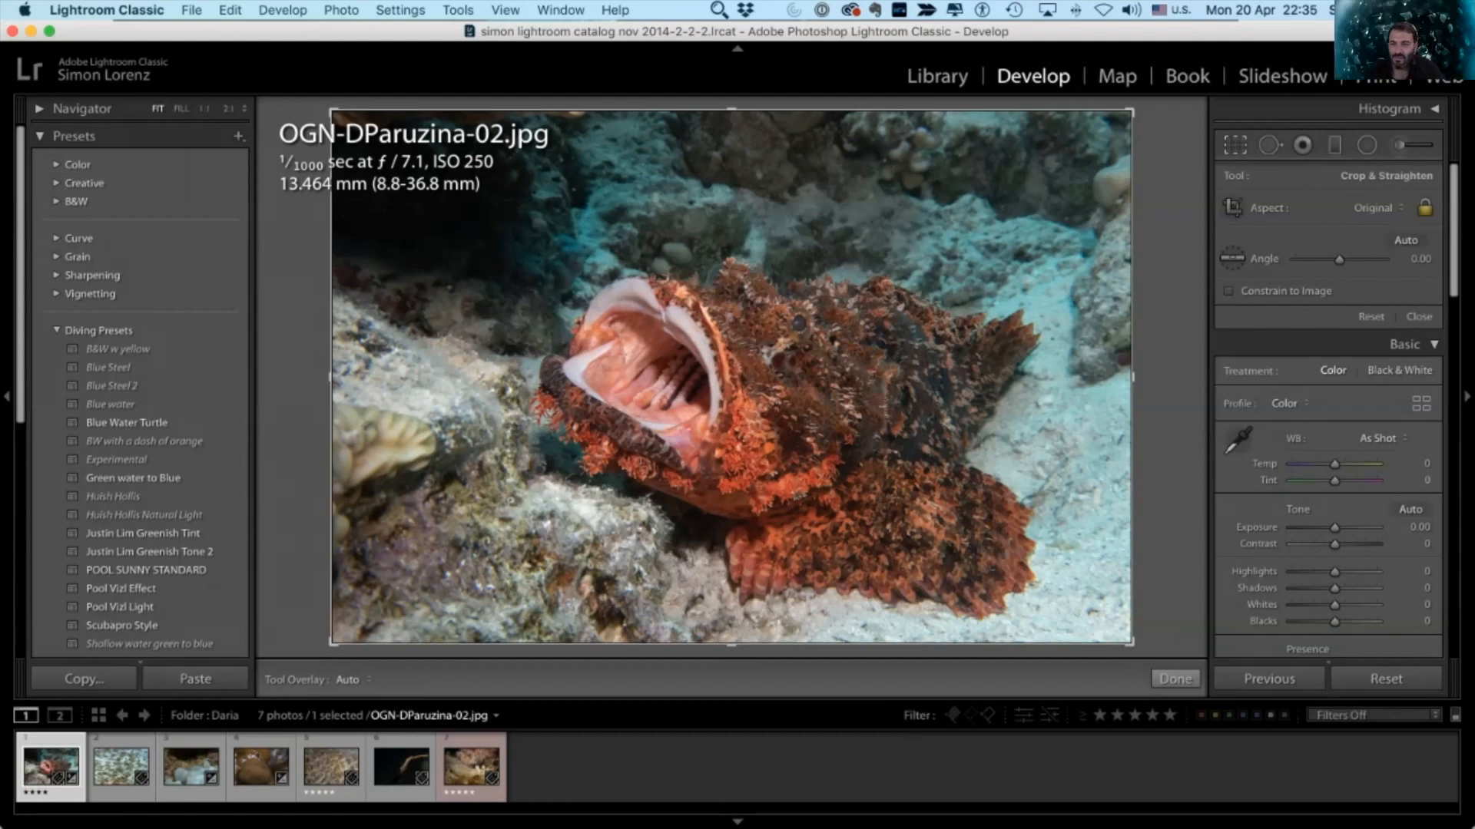
left_click_drag(1130, 111, 1131, 110)
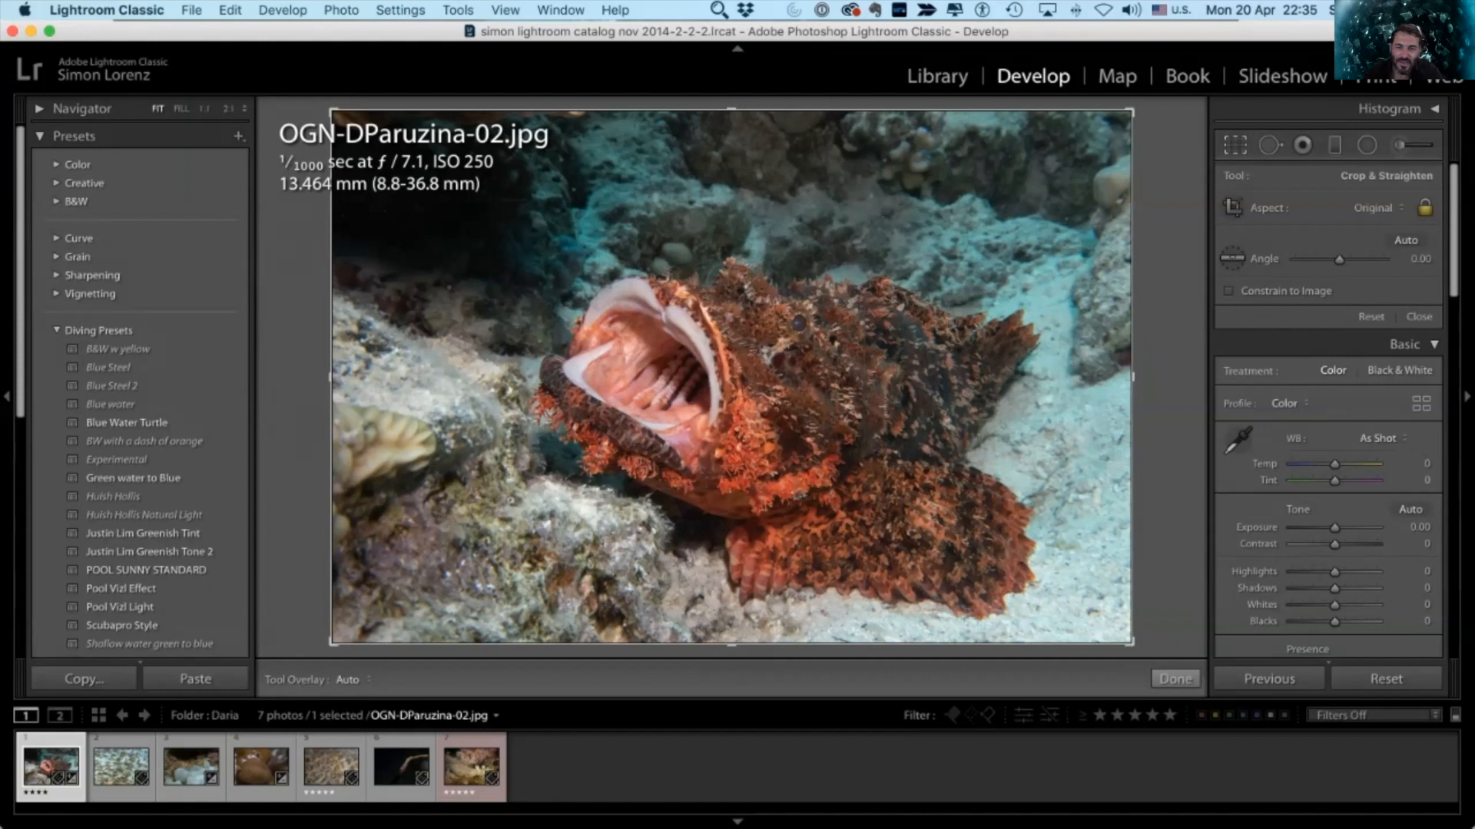
left_click(1175, 679)
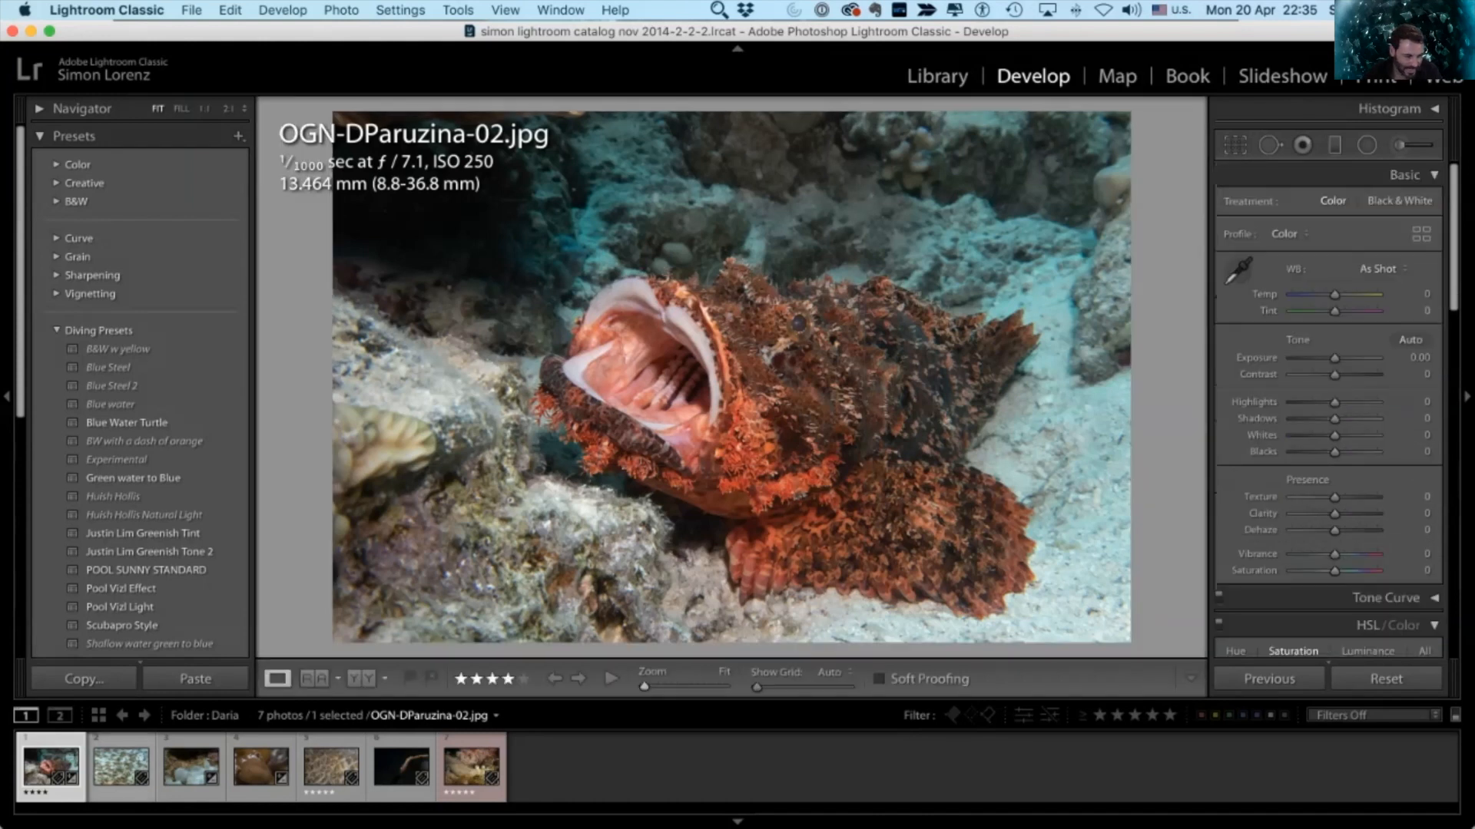
Step: On the schooling fish photo, set HSL Hue Green to -60, then Luminance Orange to +50 and Yellow to +55
left_click(121, 767)
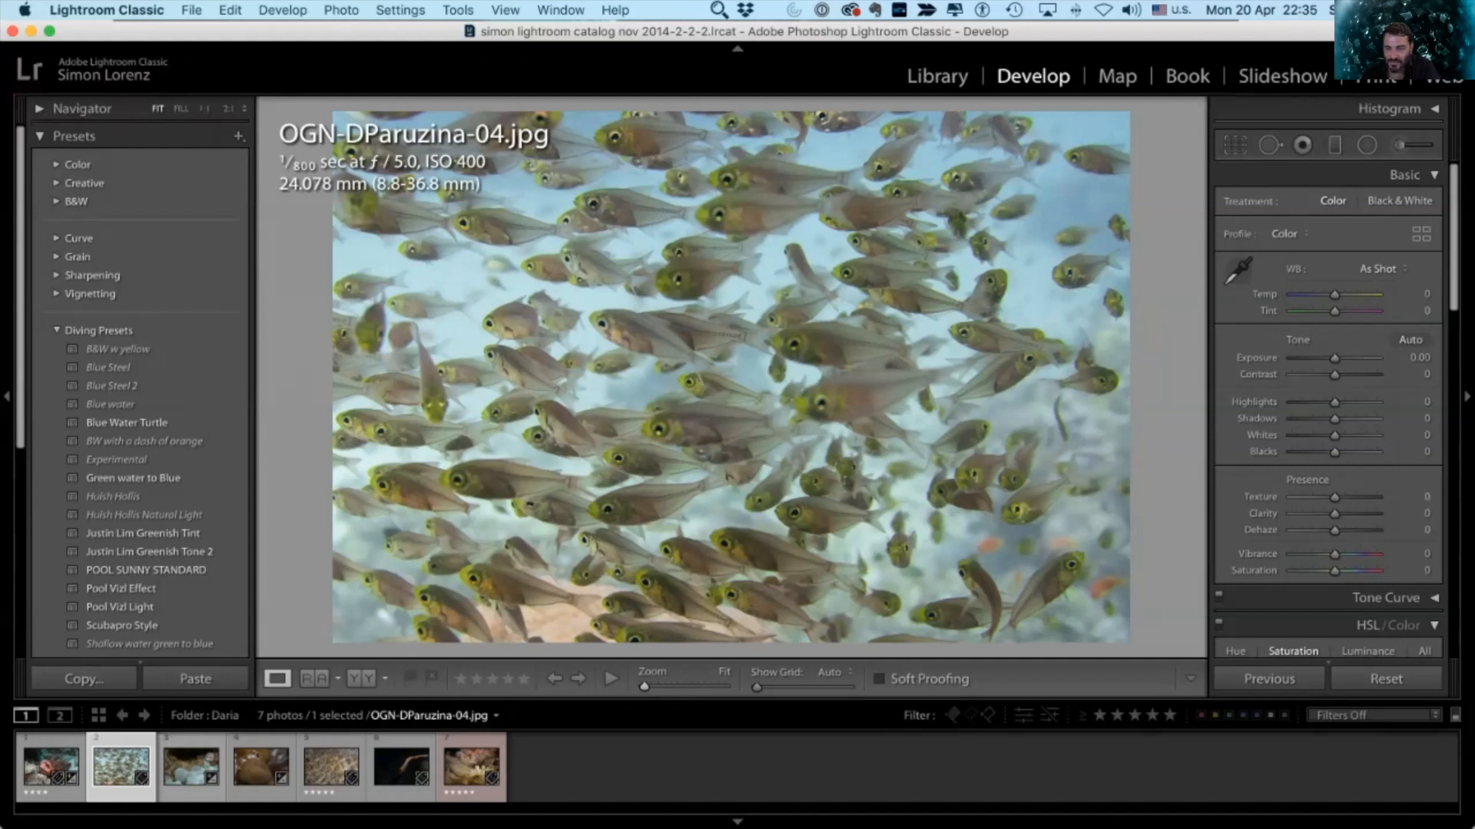
scroll(1327, 415, "down", 5)
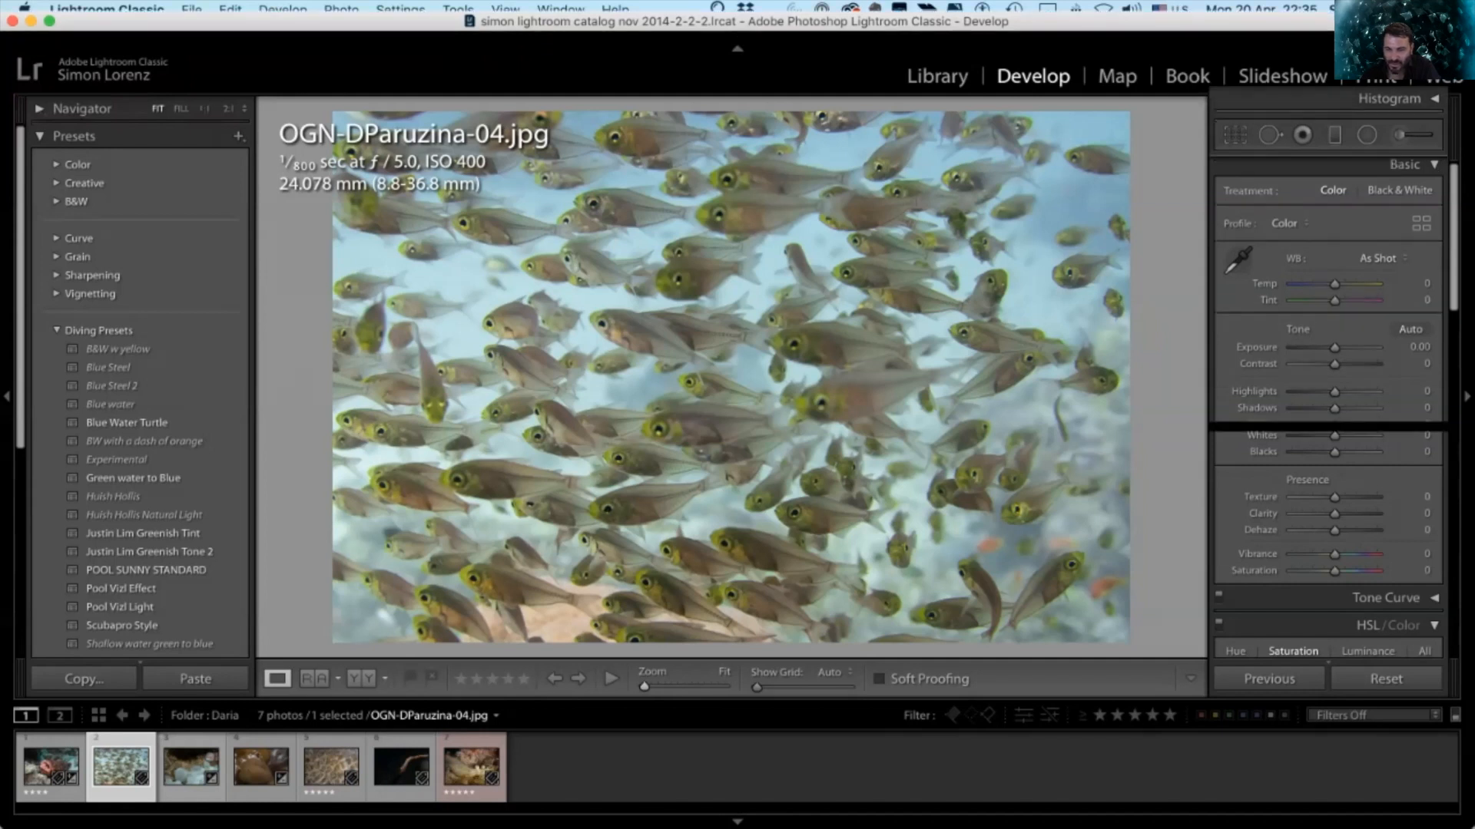
left_click(1235, 439)
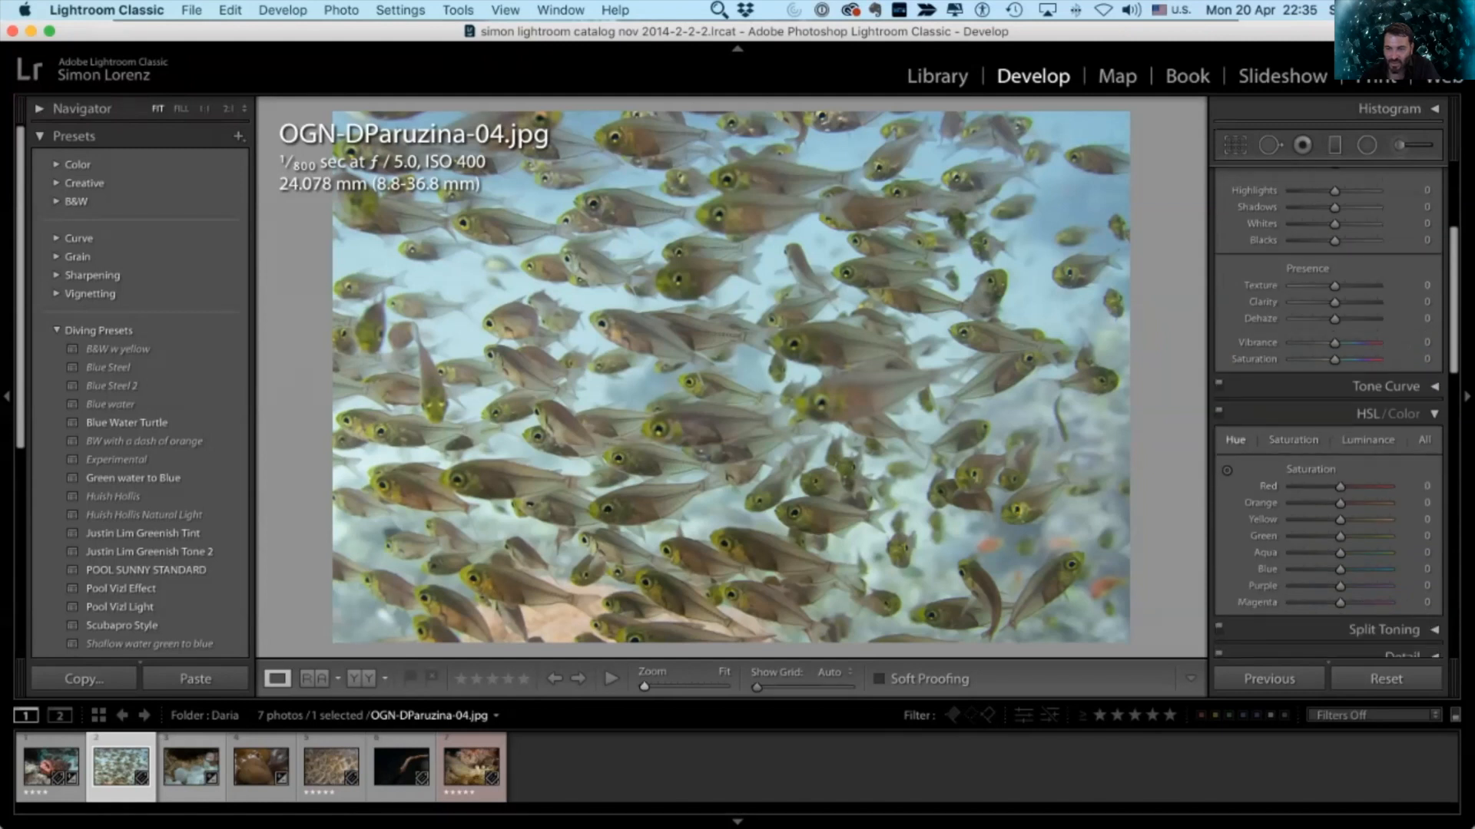
left_click_drag(1340, 536, 1310, 536)
left_click(1366, 439)
left_click_drag(1340, 519, 1364, 503)
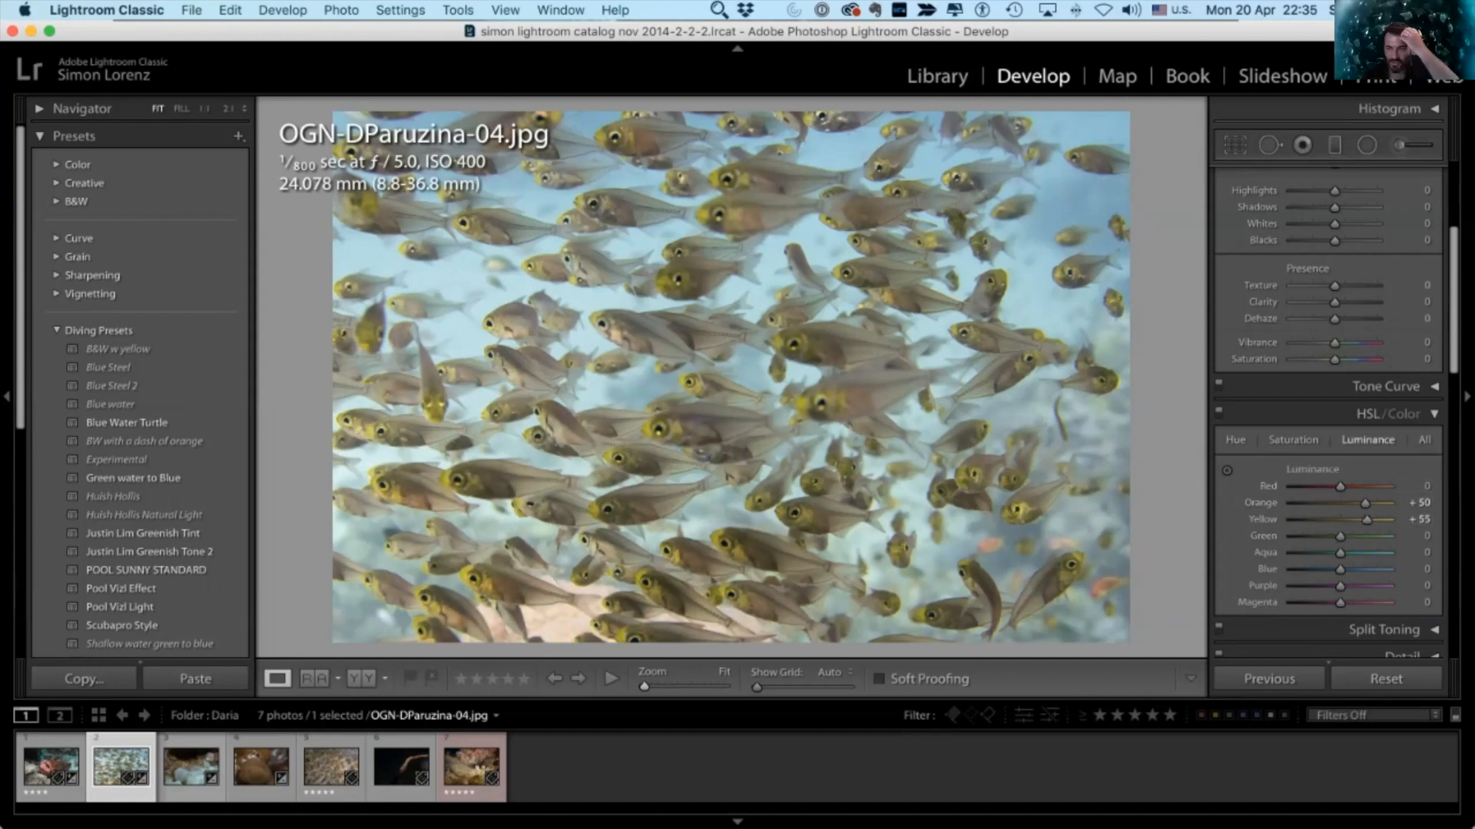
Step: Set the schooling fish photo's HSL Saturation to Orange +50 and Yellow +55, and its Yellow hue to -7
left_click(1292, 439)
mouse_move(1340, 519)
left_mouse_down()
mouse_move(1367, 520)
mouse_move(1364, 503)
left_mouse_up()
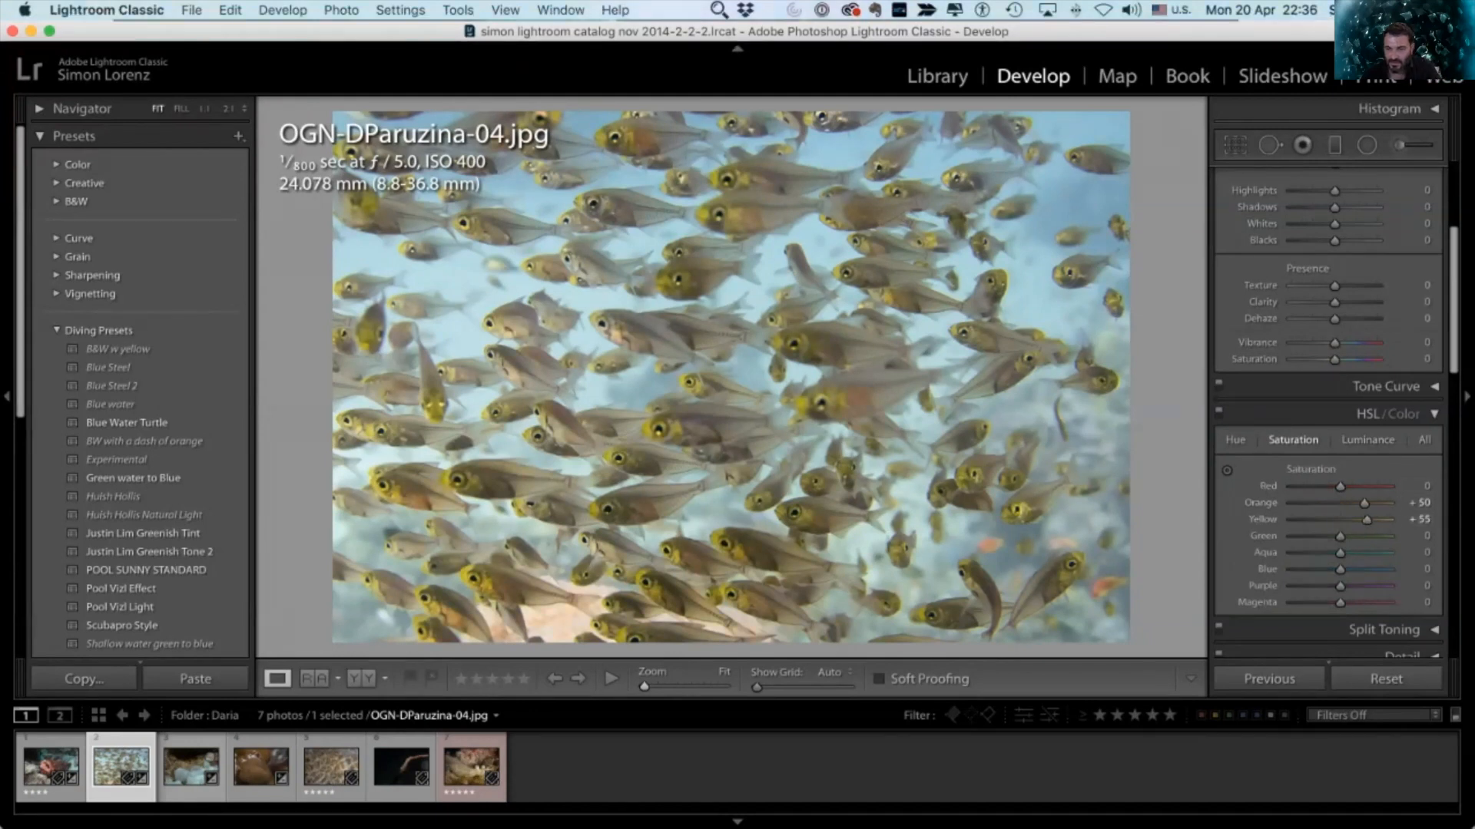
left_click(1235, 439)
left_click_drag(1339, 520, 1369, 519)
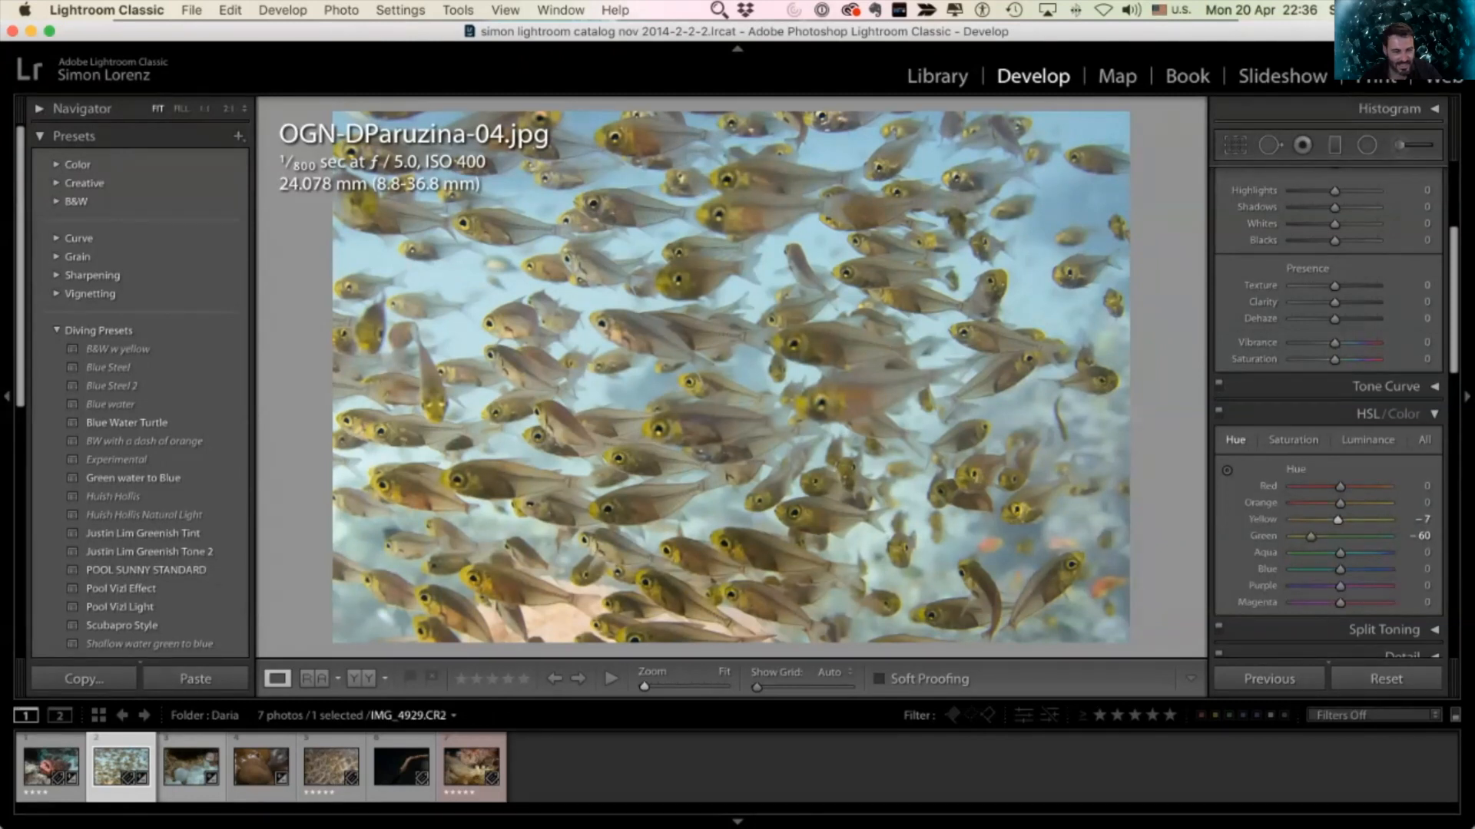
Step: Inspect the shrimp on the bubble anemone in IMG_4929.CR2 at 2:1 magnification and view the shrimp photo IMG_4949.CR2
left_click(191, 766)
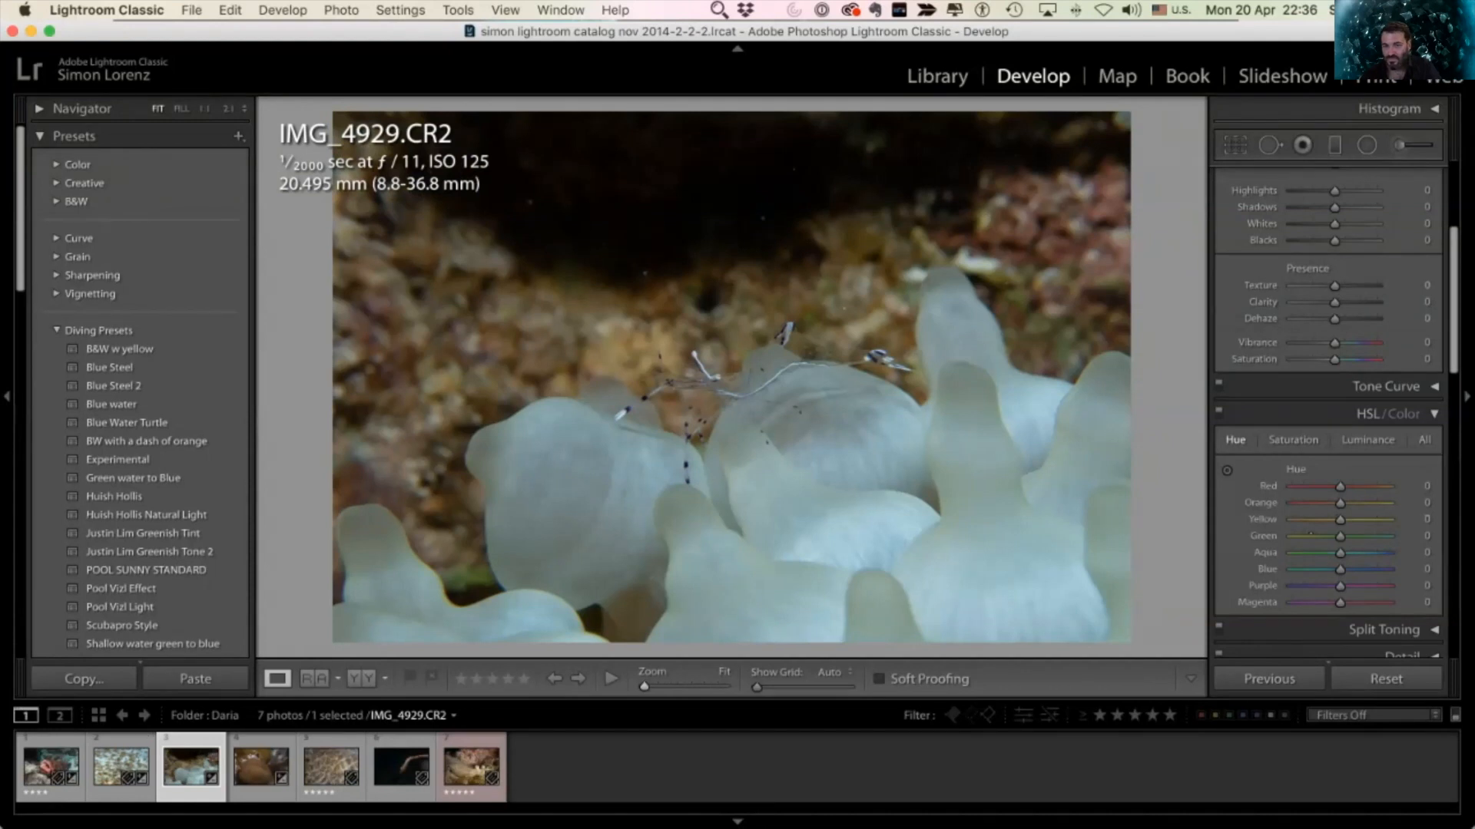
left_click(738, 387)
left_click_drag(738, 387, 576, 527)
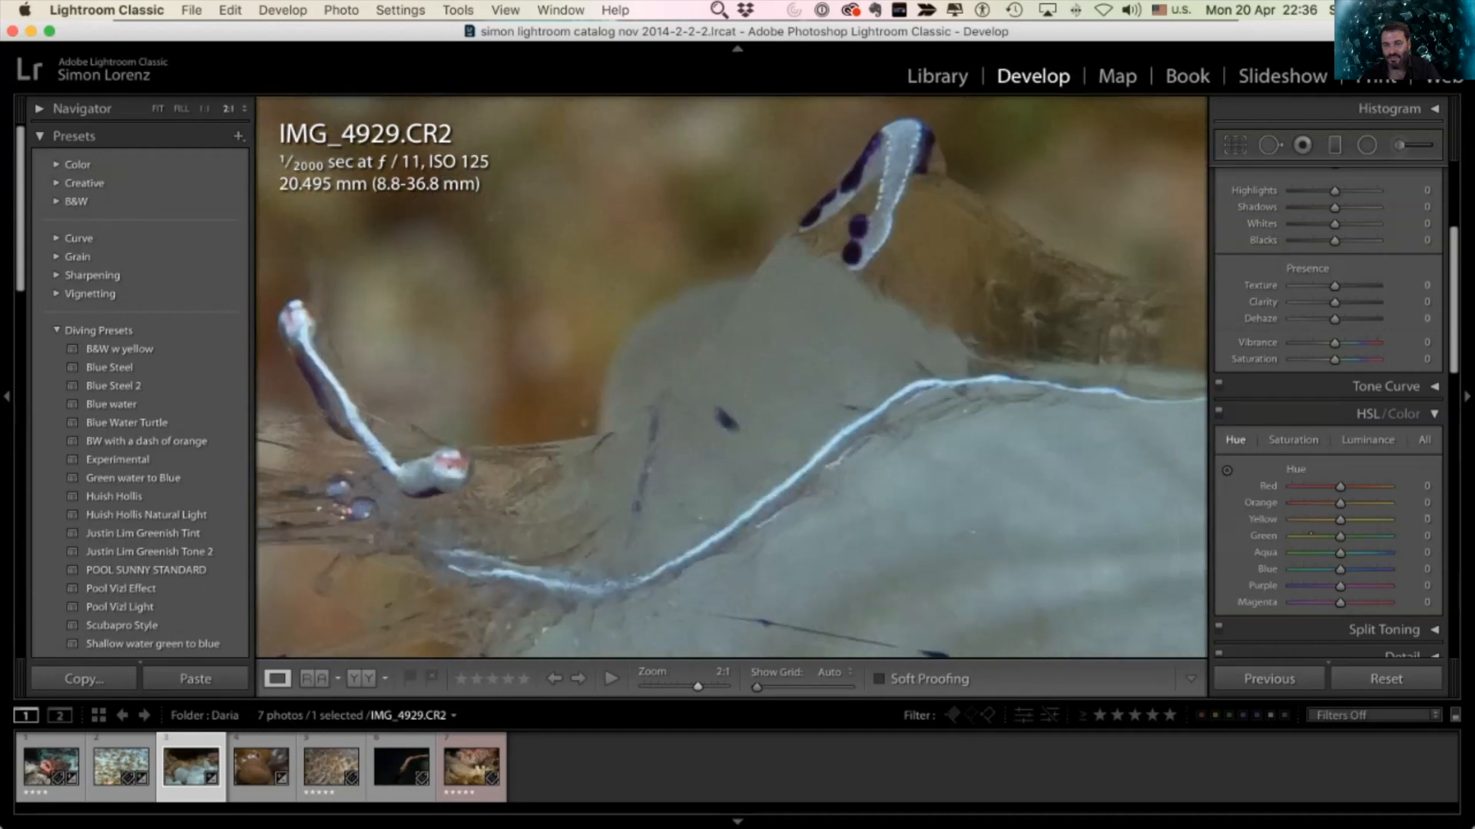
key("z")
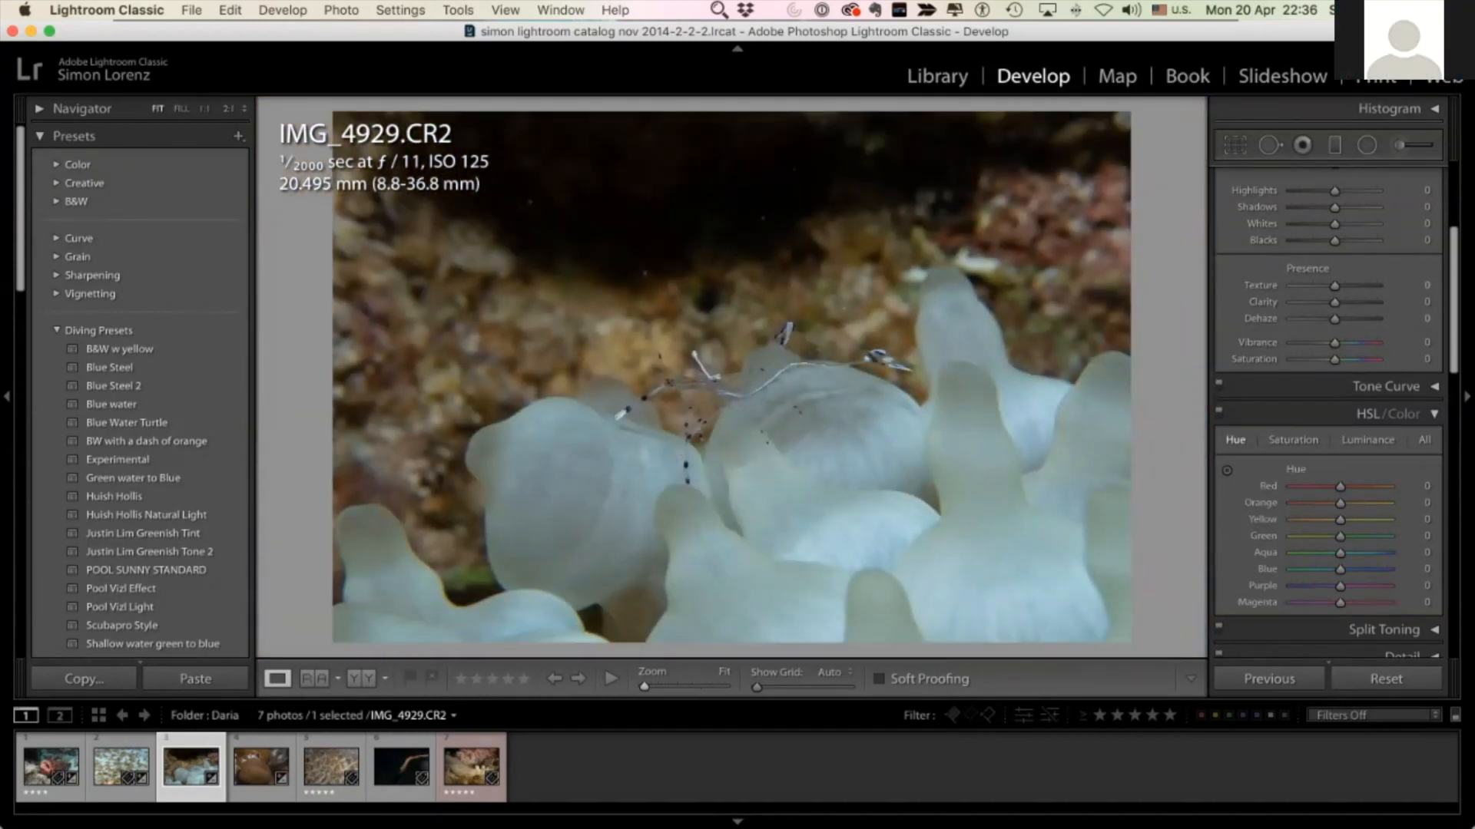
left_click(260, 767)
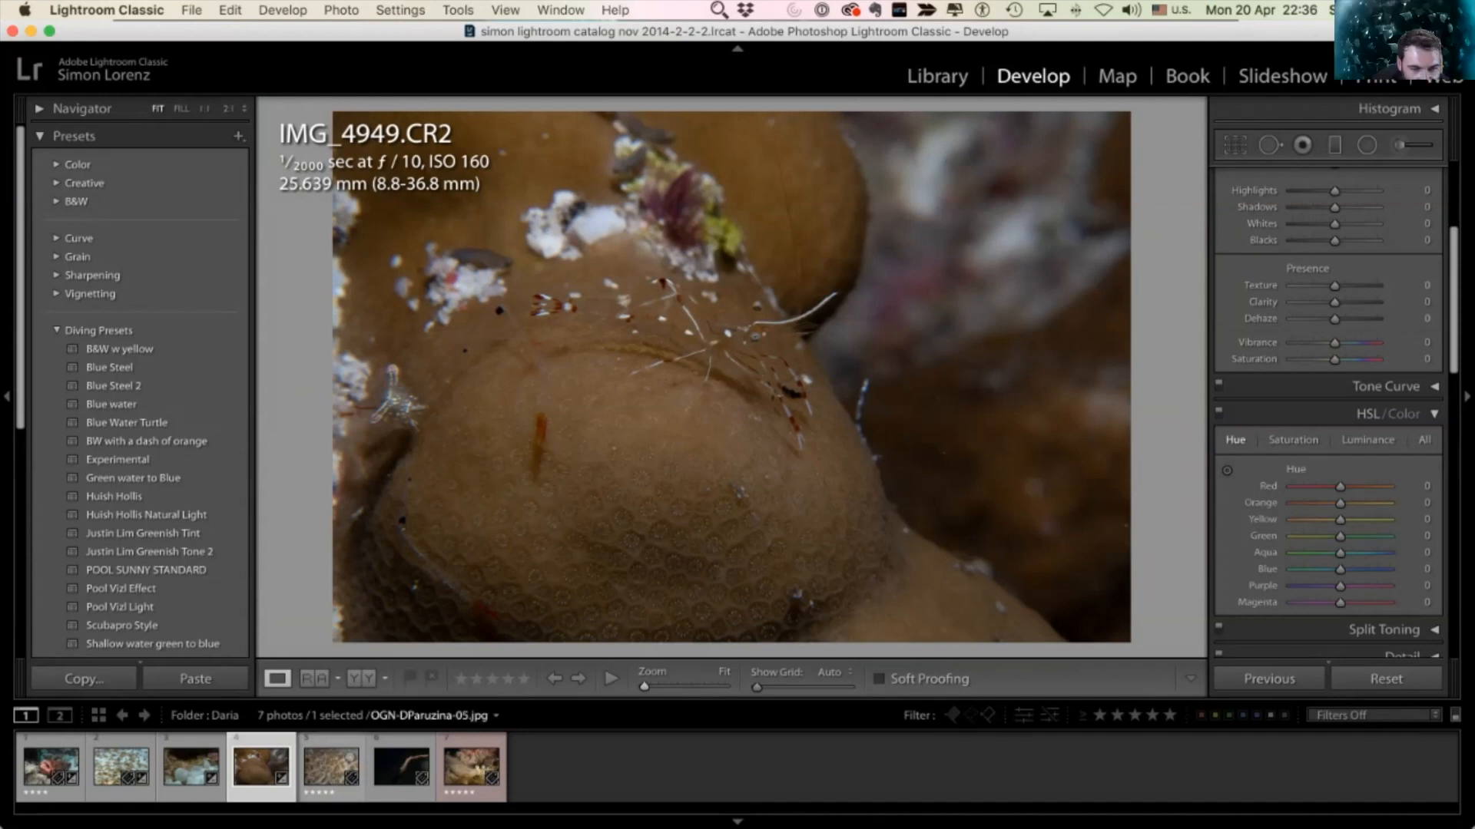
Step: Add a vertical graduated filter across the coral polyp photo with Texture 17, Clarity 13 and Exposure -0.18, and check the polyps up close
left_click(350, 755)
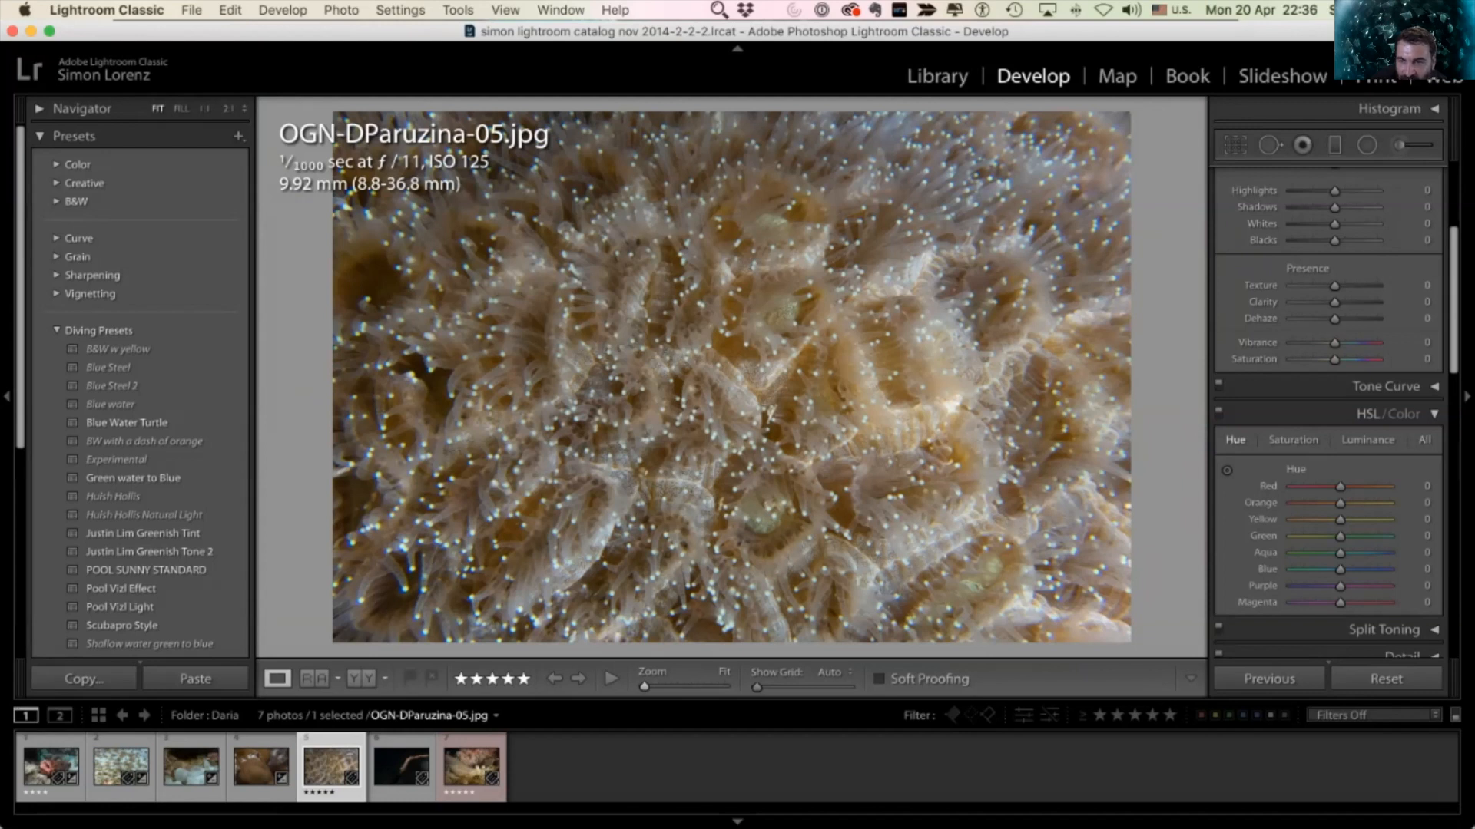
left_click(1334, 144)
mouse_move(619, 340)
left_mouse_down()
mouse_move(1050, 323)
mouse_move(593, 338)
left_mouse_up()
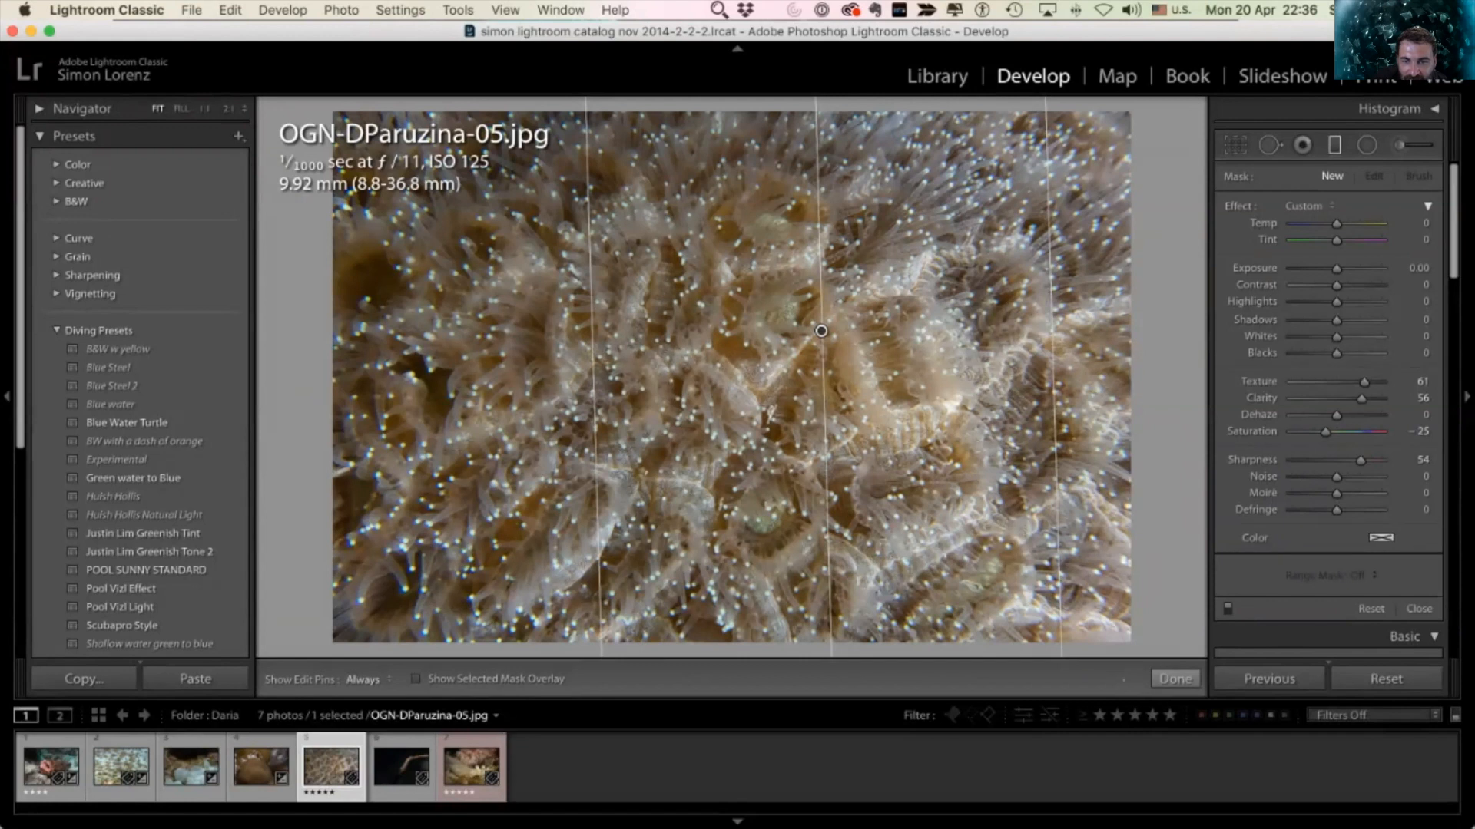
left_click(1343, 382)
left_click(1343, 398)
left_click_drag(1336, 268, 1334, 268)
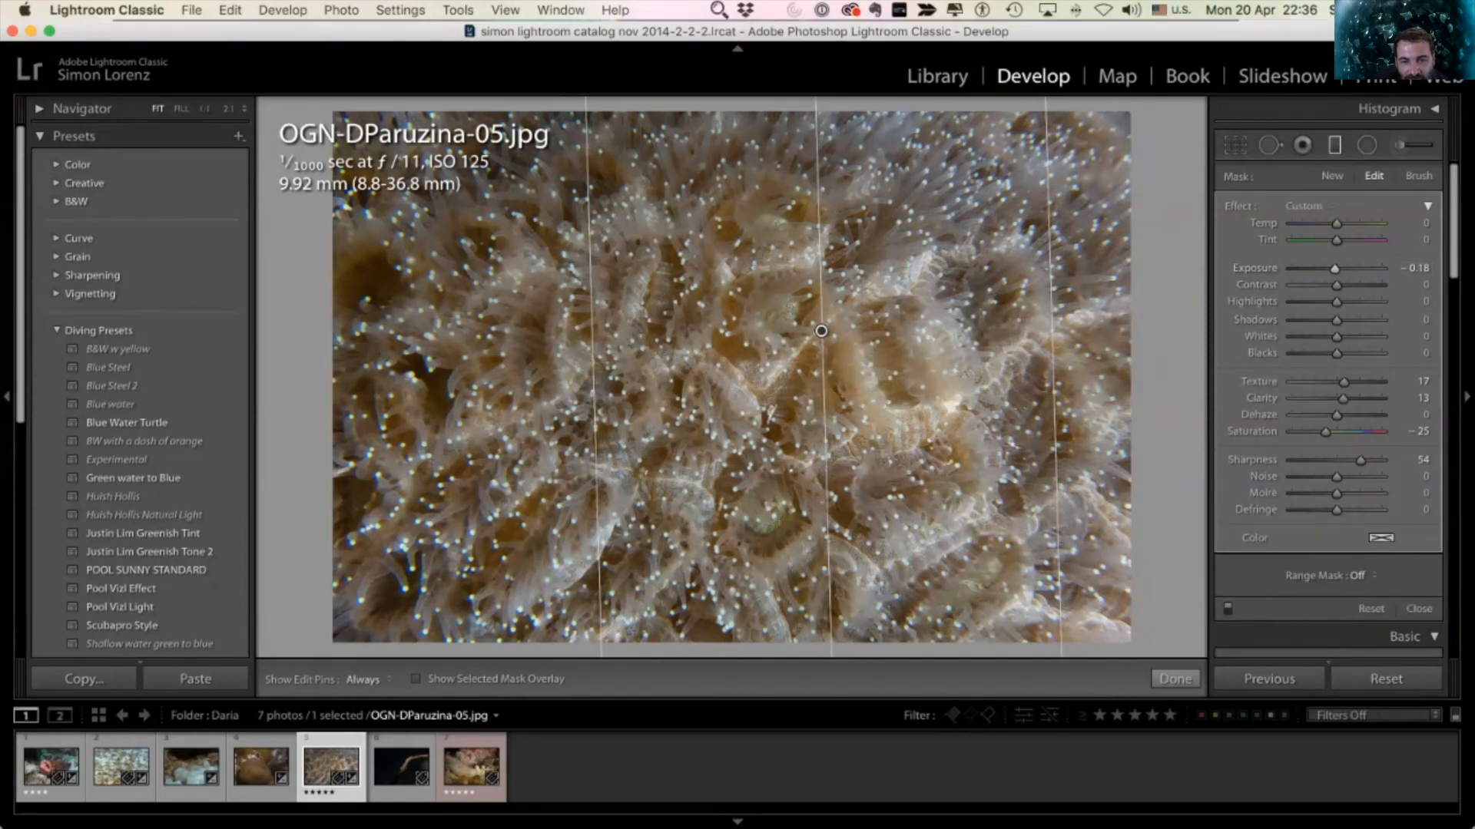
key("Return")
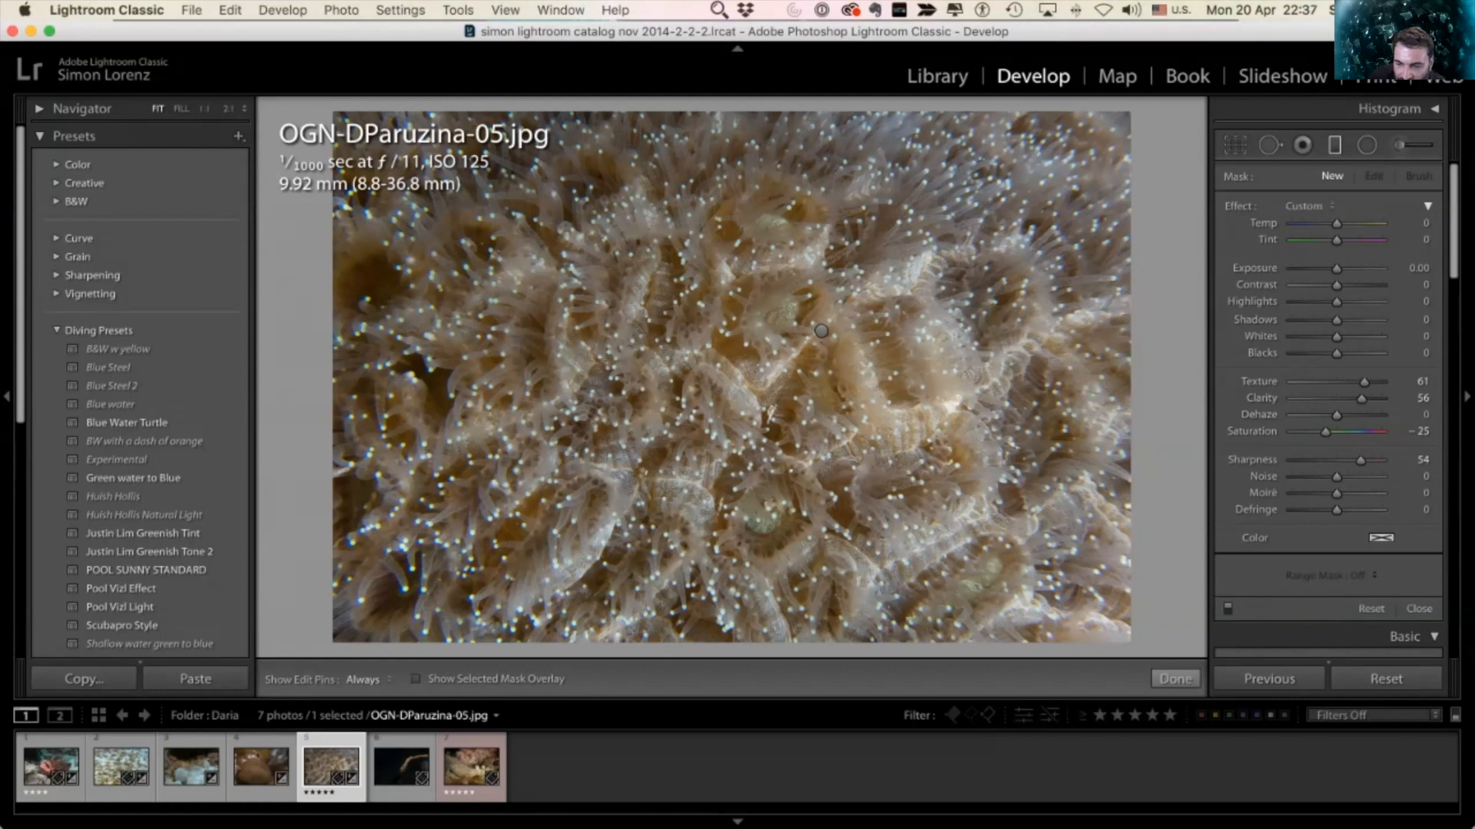
left_click(1174, 678)
left_click(699, 436)
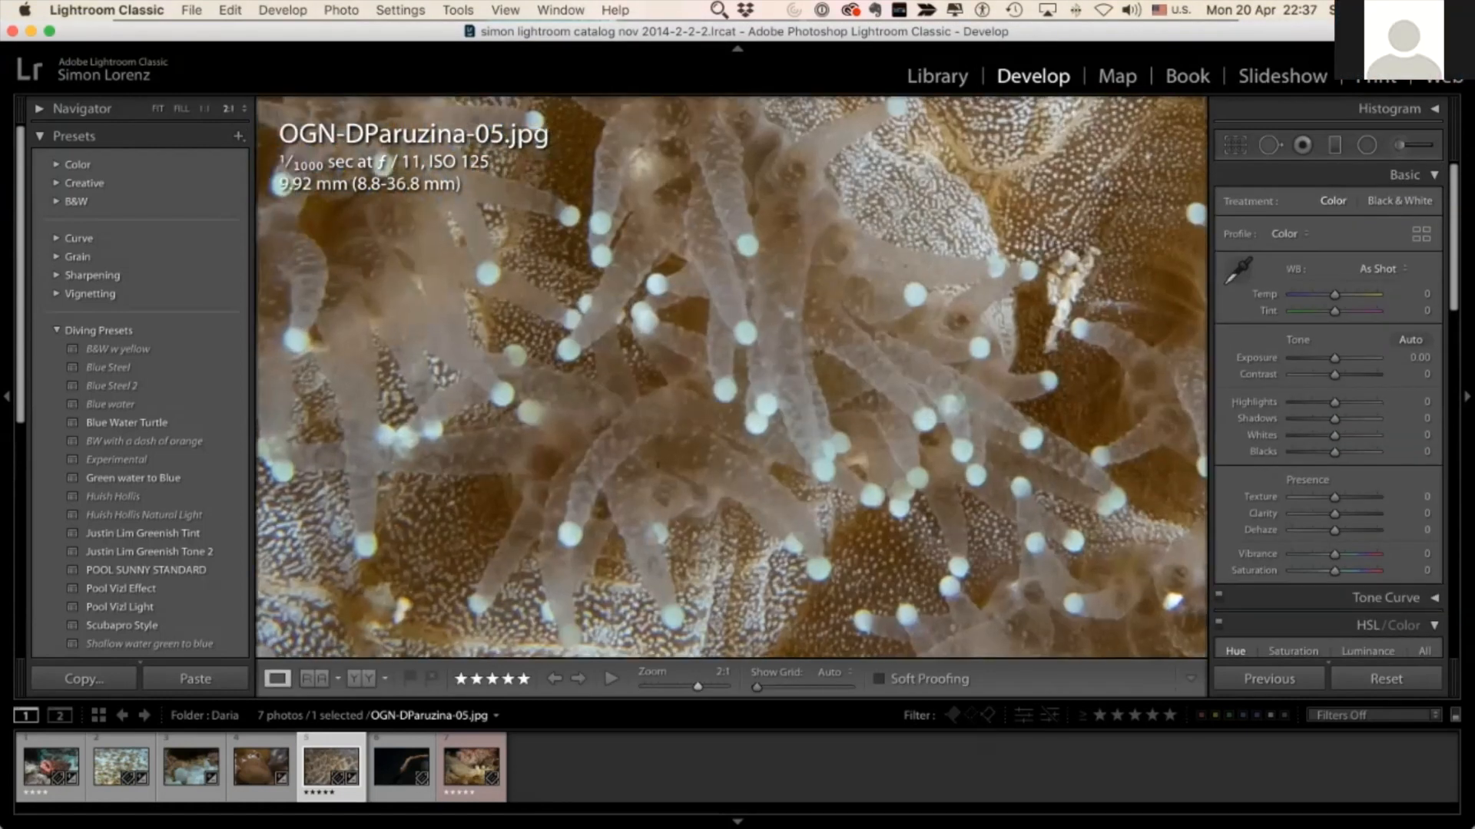
left_click(699, 436)
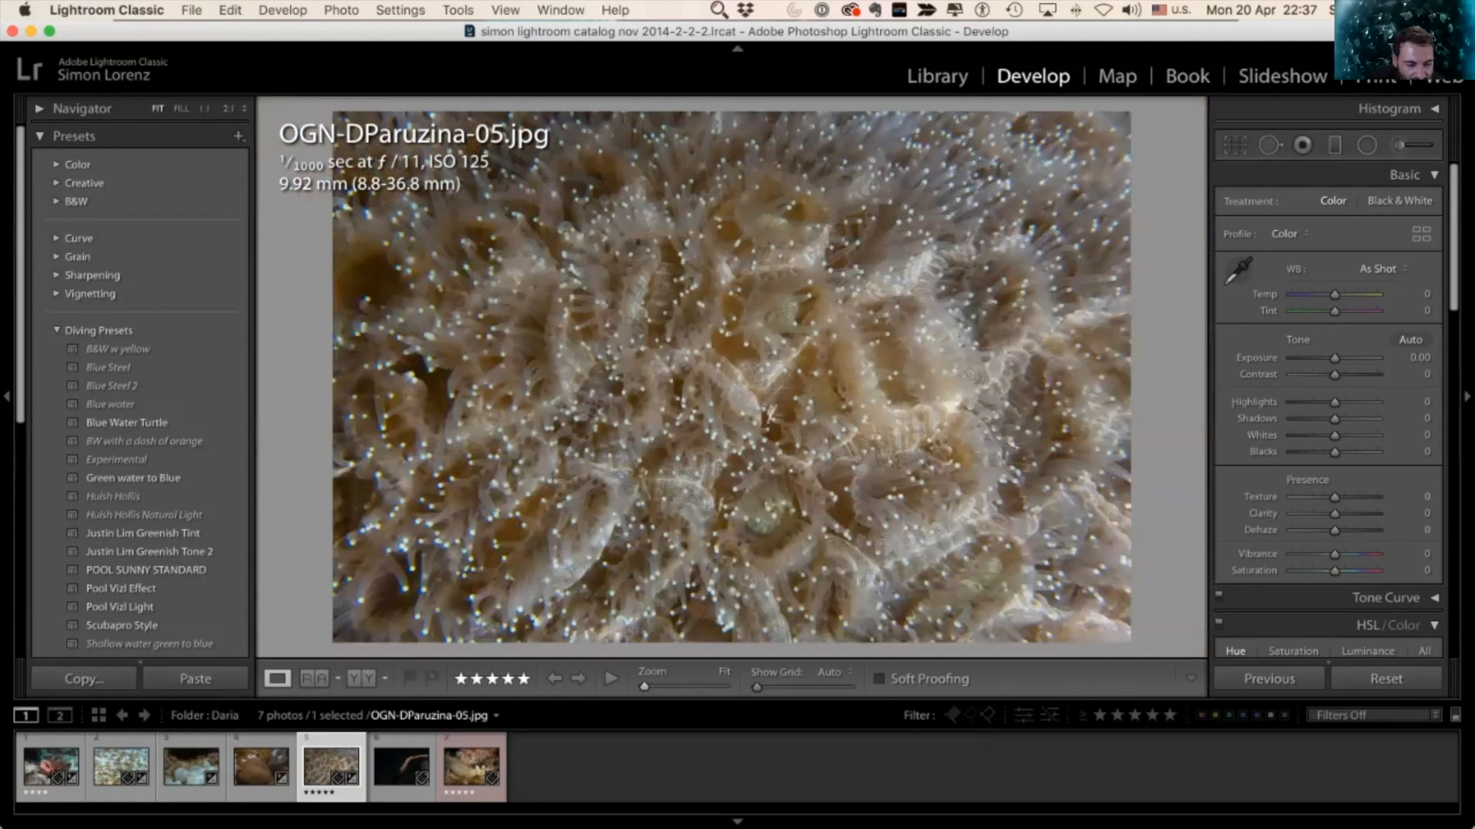
Step: Crop the goby on whip coral photo tighter around the fish at the original aspect ratio and check its eye at 2:1
left_click(420, 761)
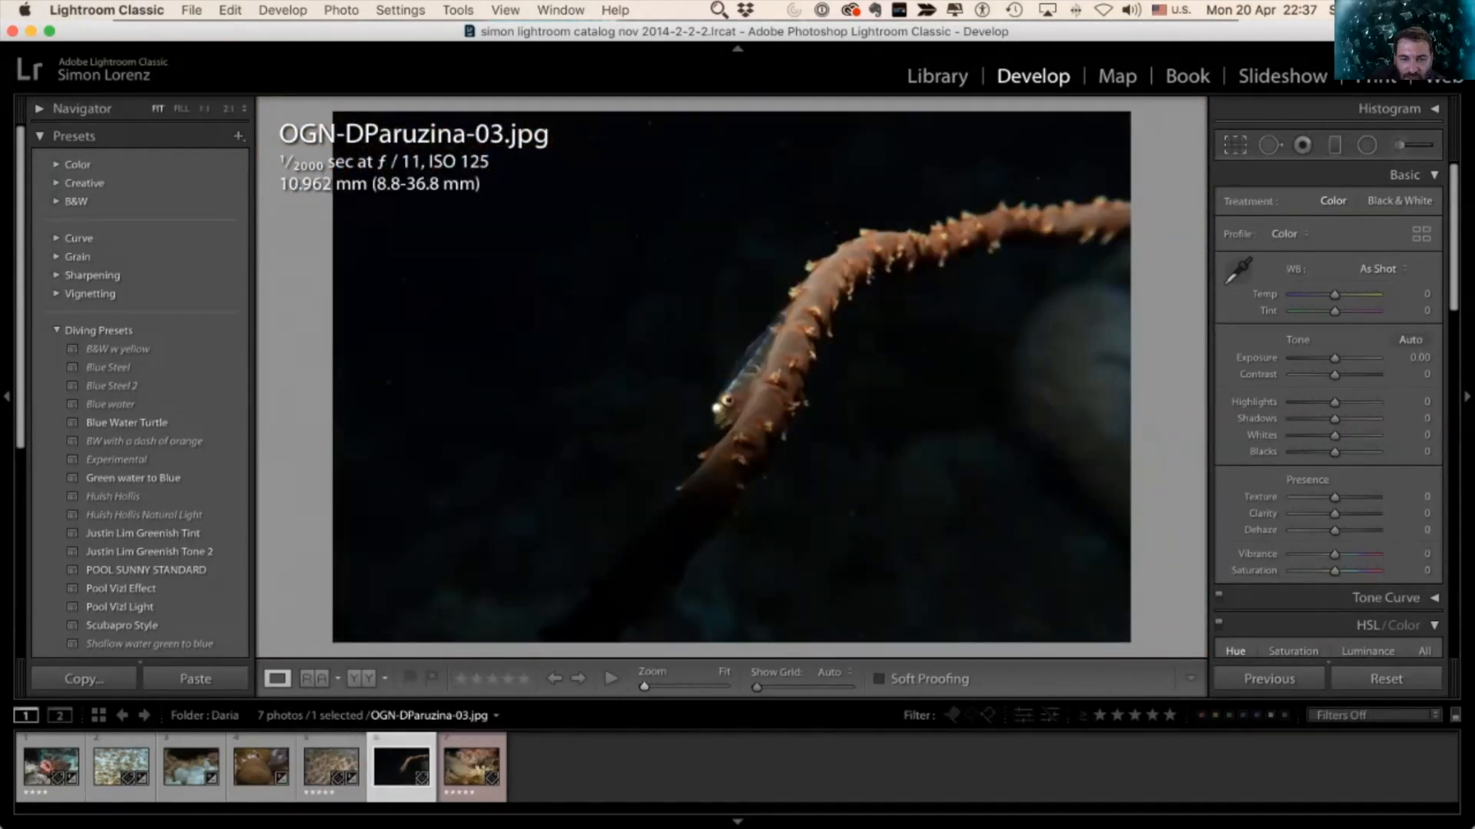
key("r")
left_click_drag(1129, 642, 1070, 606)
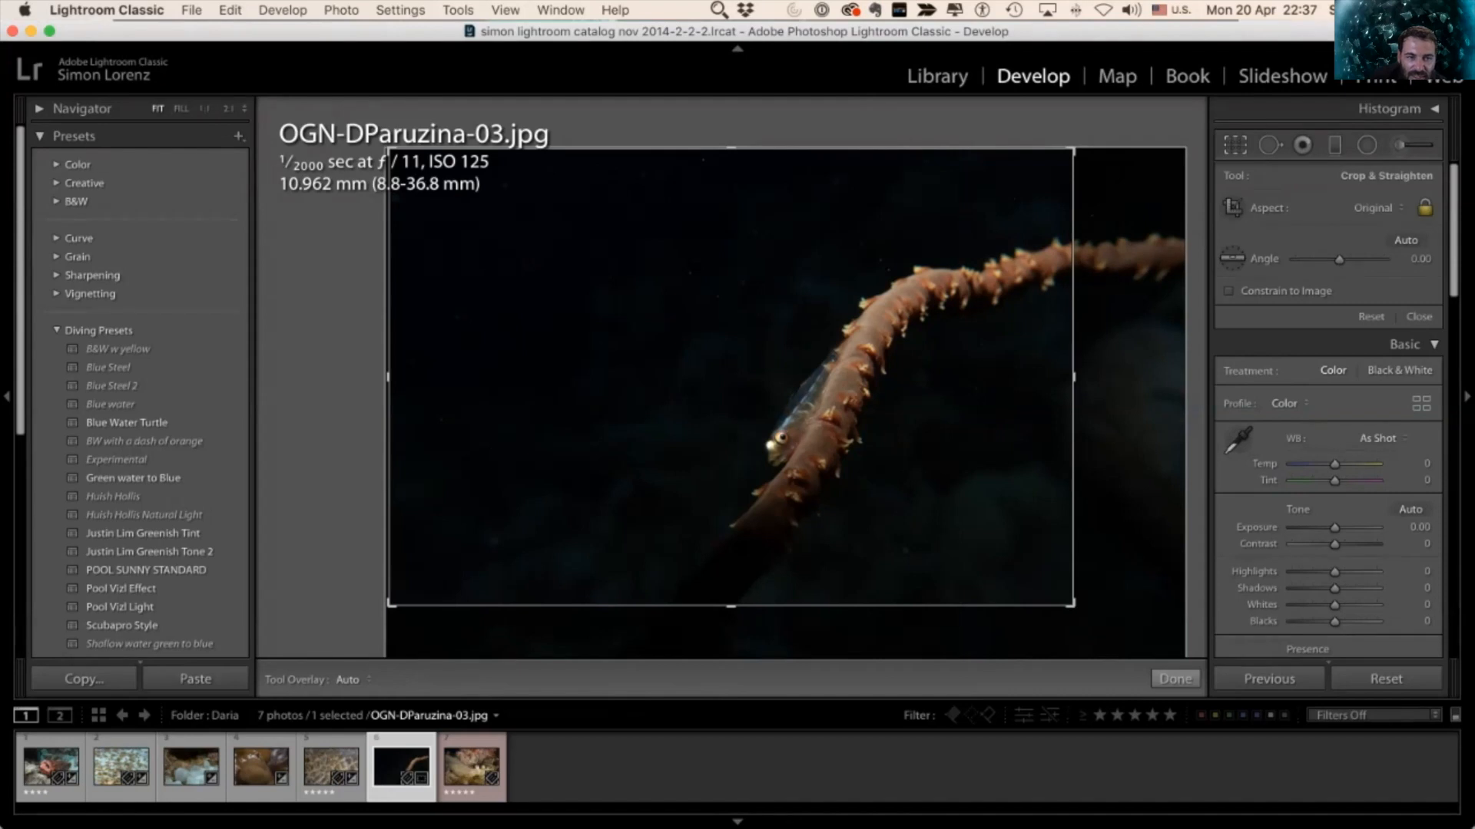
left_click_drag(389, 149, 457, 195)
left_click_drag(731, 377, 748, 394)
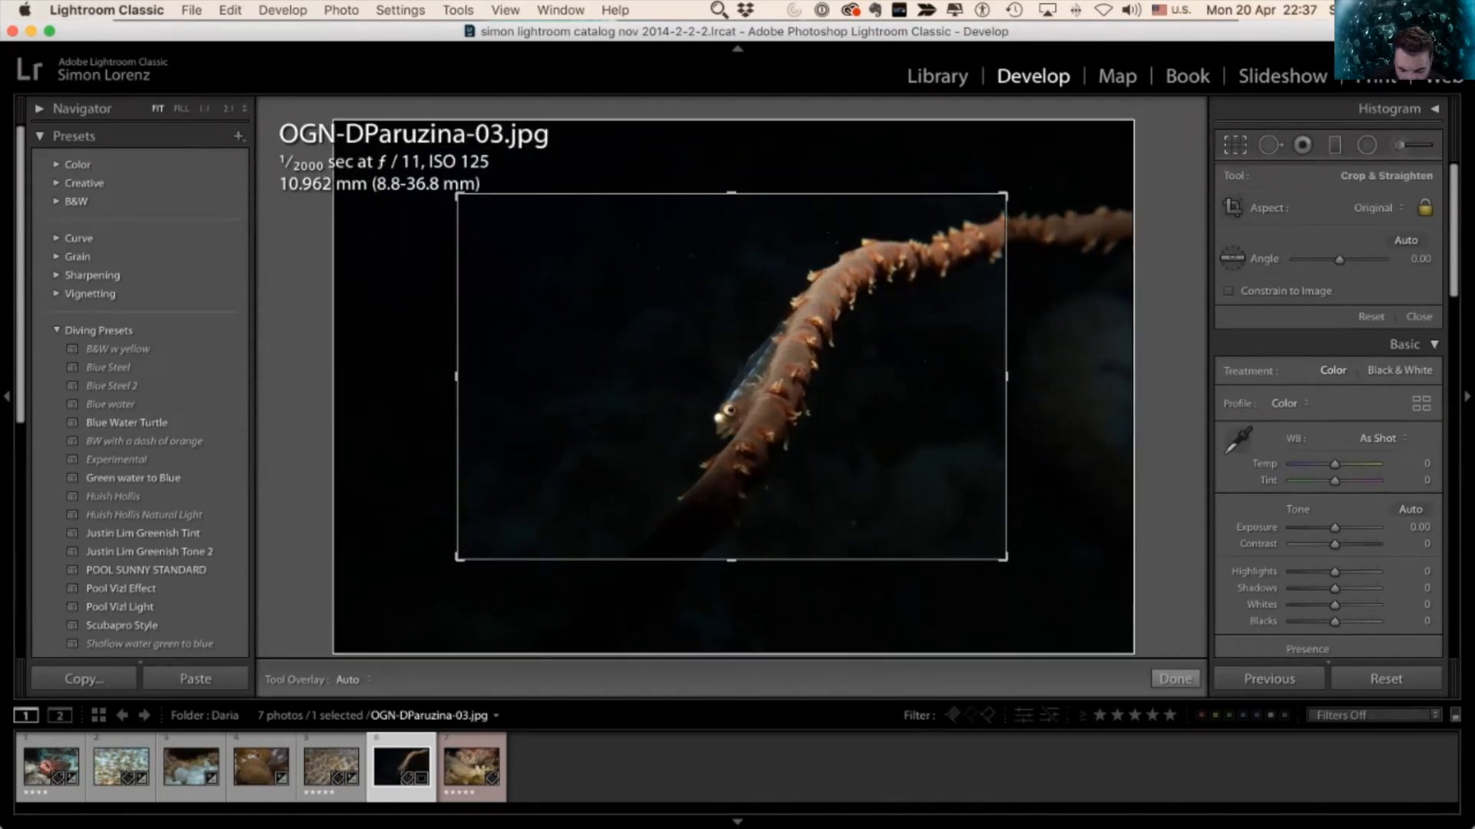
key("Return")
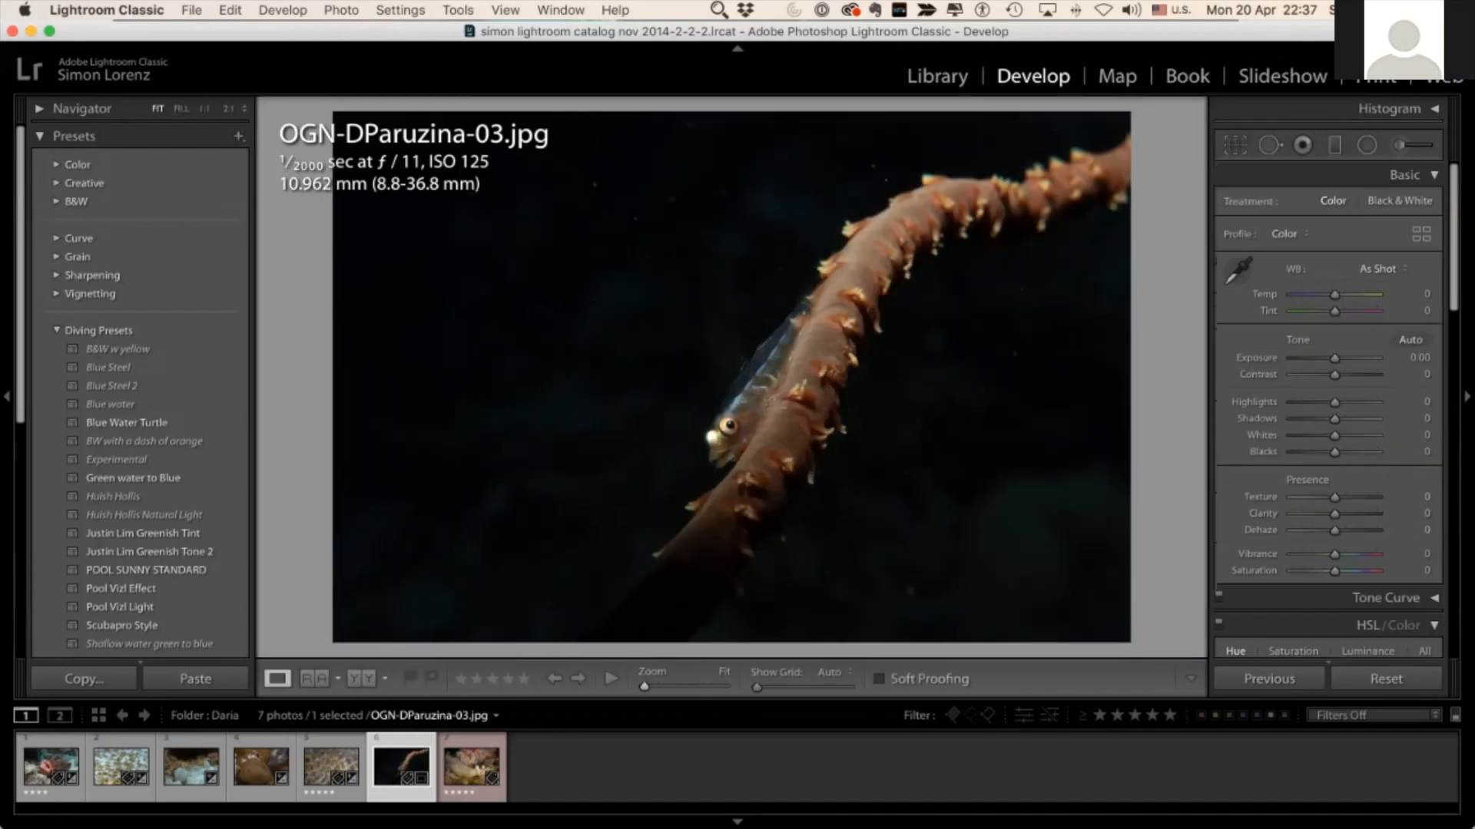
key("z")
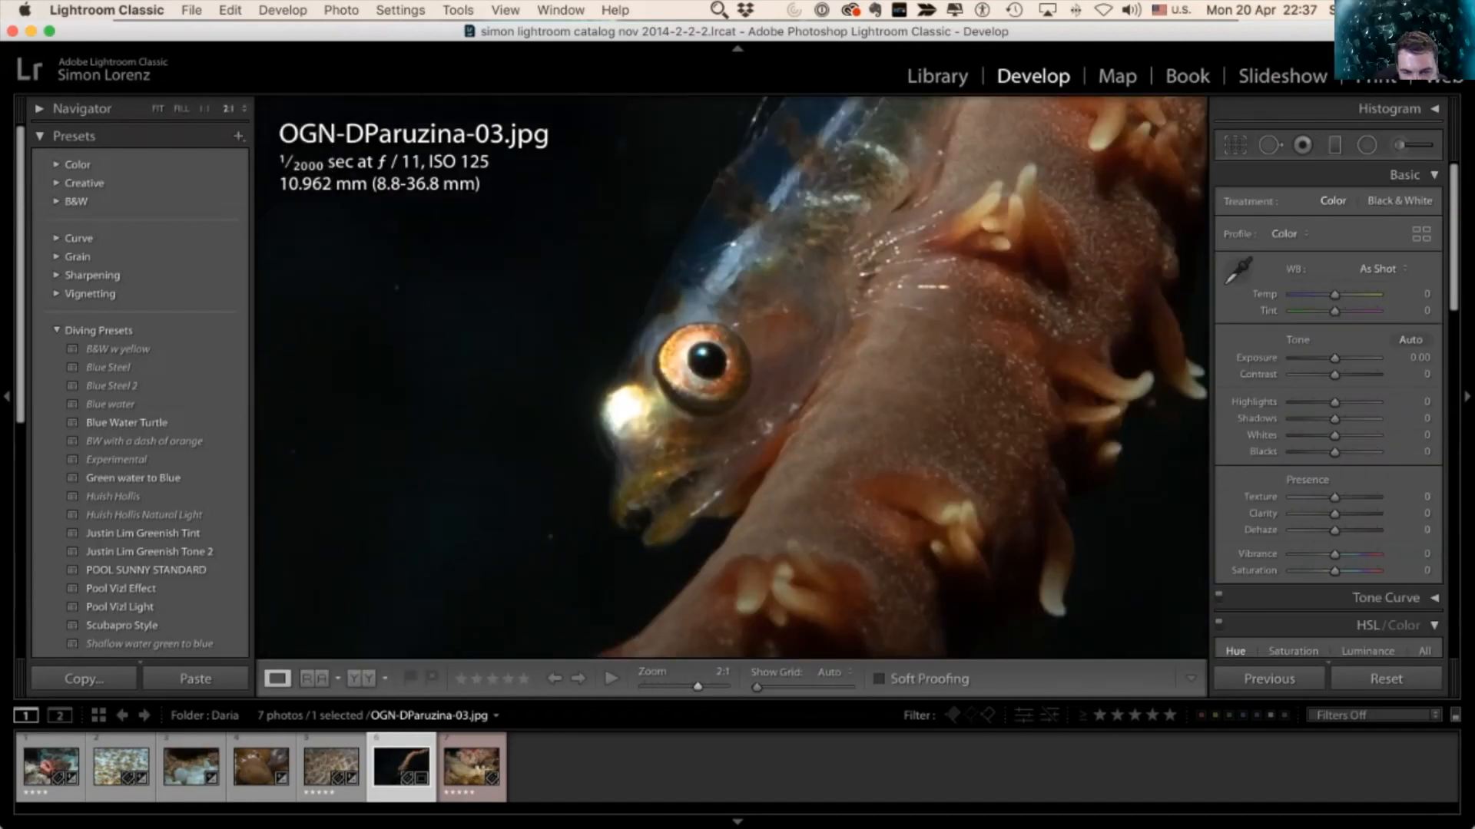
key("z")
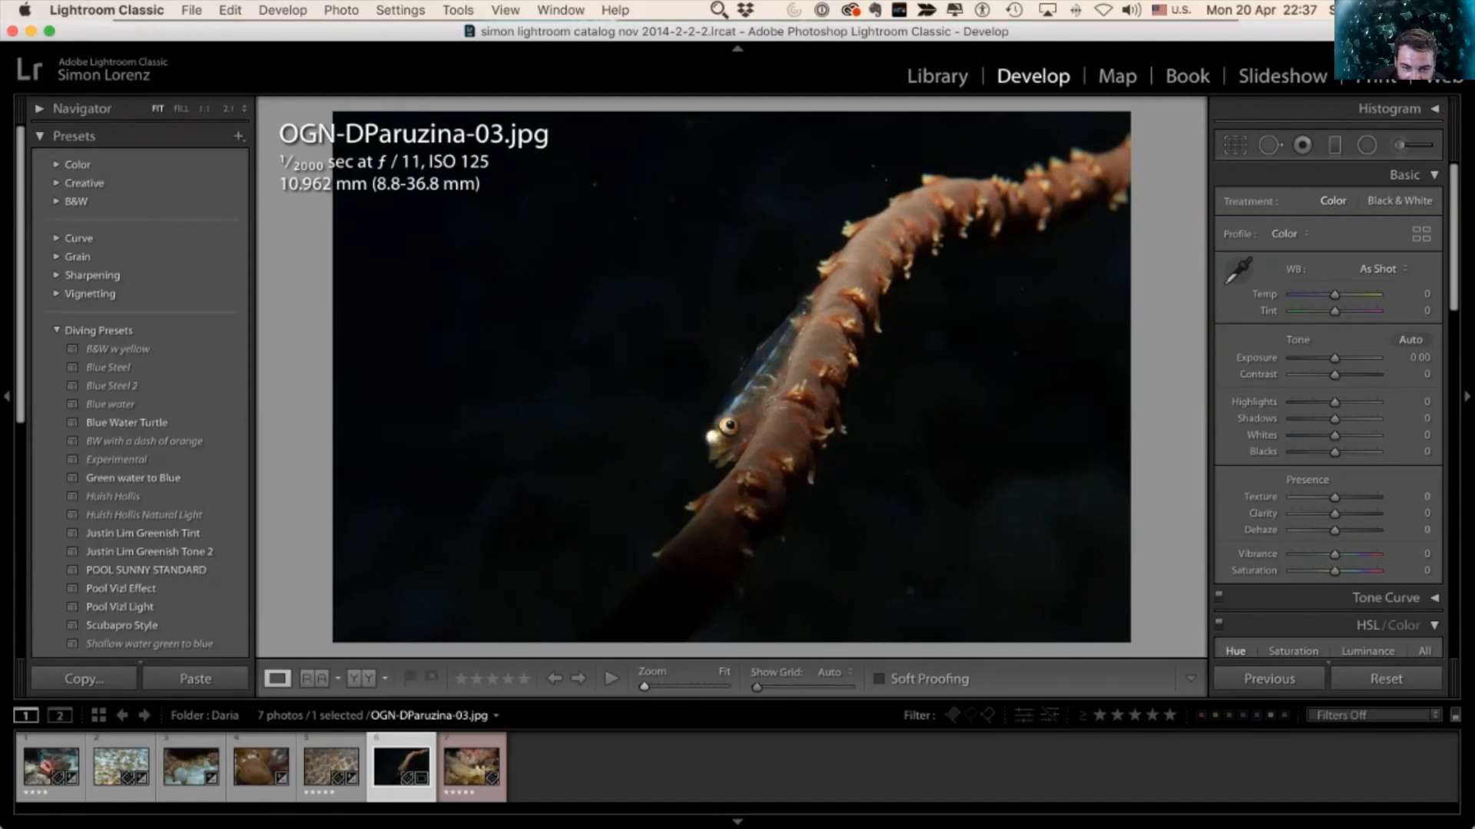
Step: Paint an Adjustment Brush mask over the goby and toggle the edit pin's visibility to judge the effect
key("k")
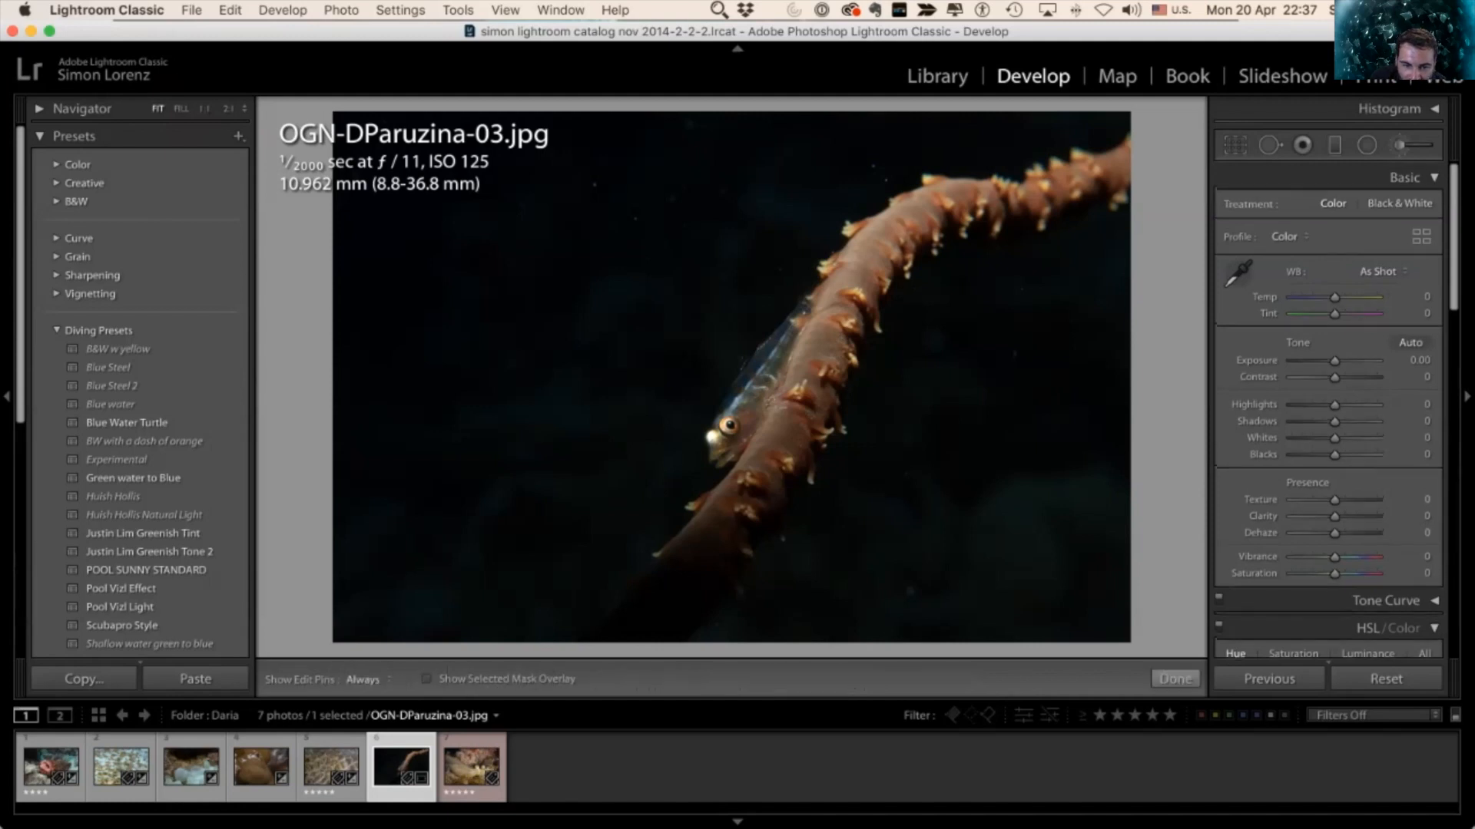
key("h")
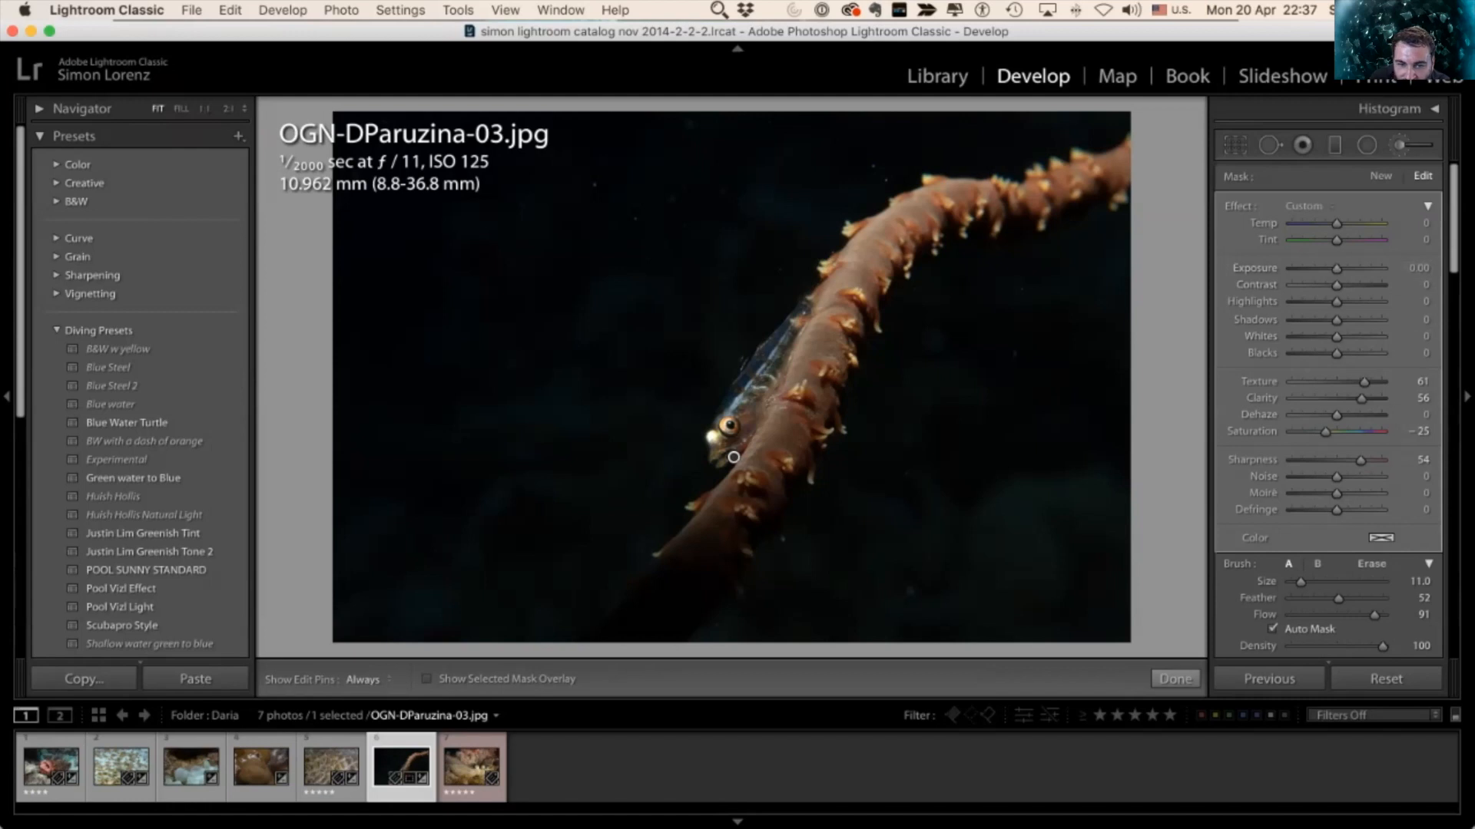
key("h")
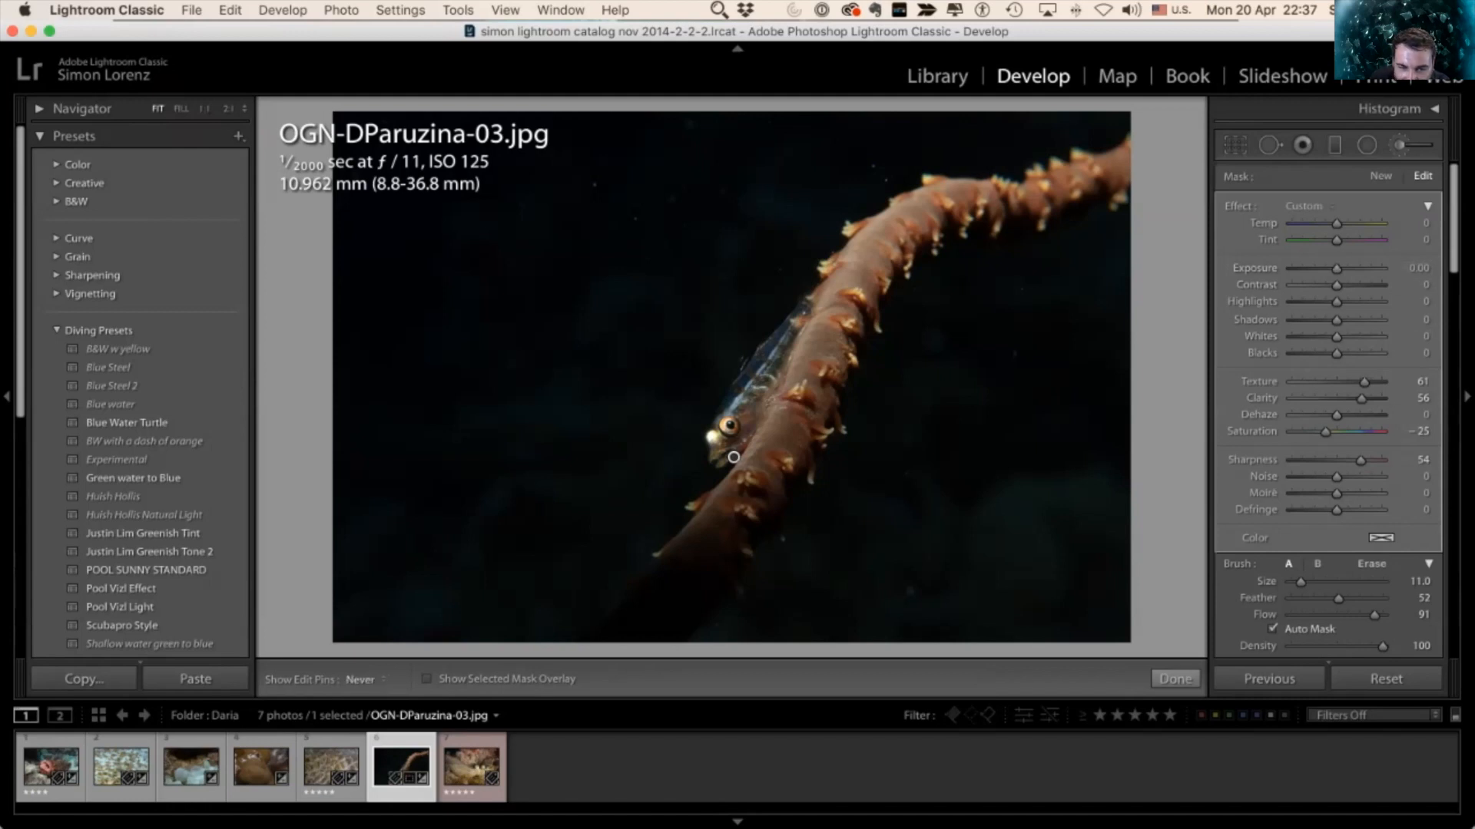
key("h")
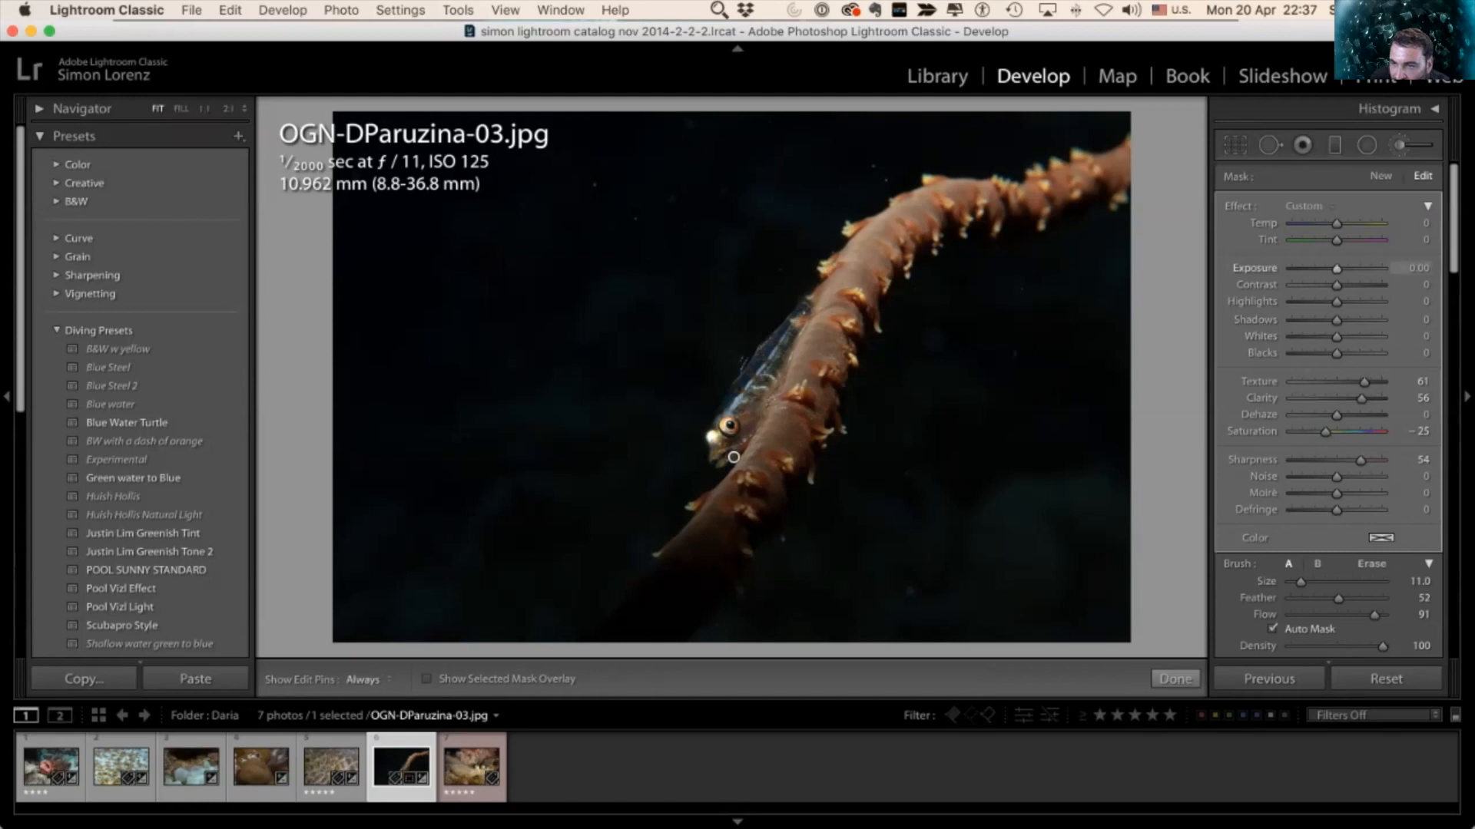
Step: Set the goby brush mask to Exposure 0.62, Temp -4, Whites 25 and Highlights 18, and hide its edit pin
left_click_drag(1337, 268, 1343, 268)
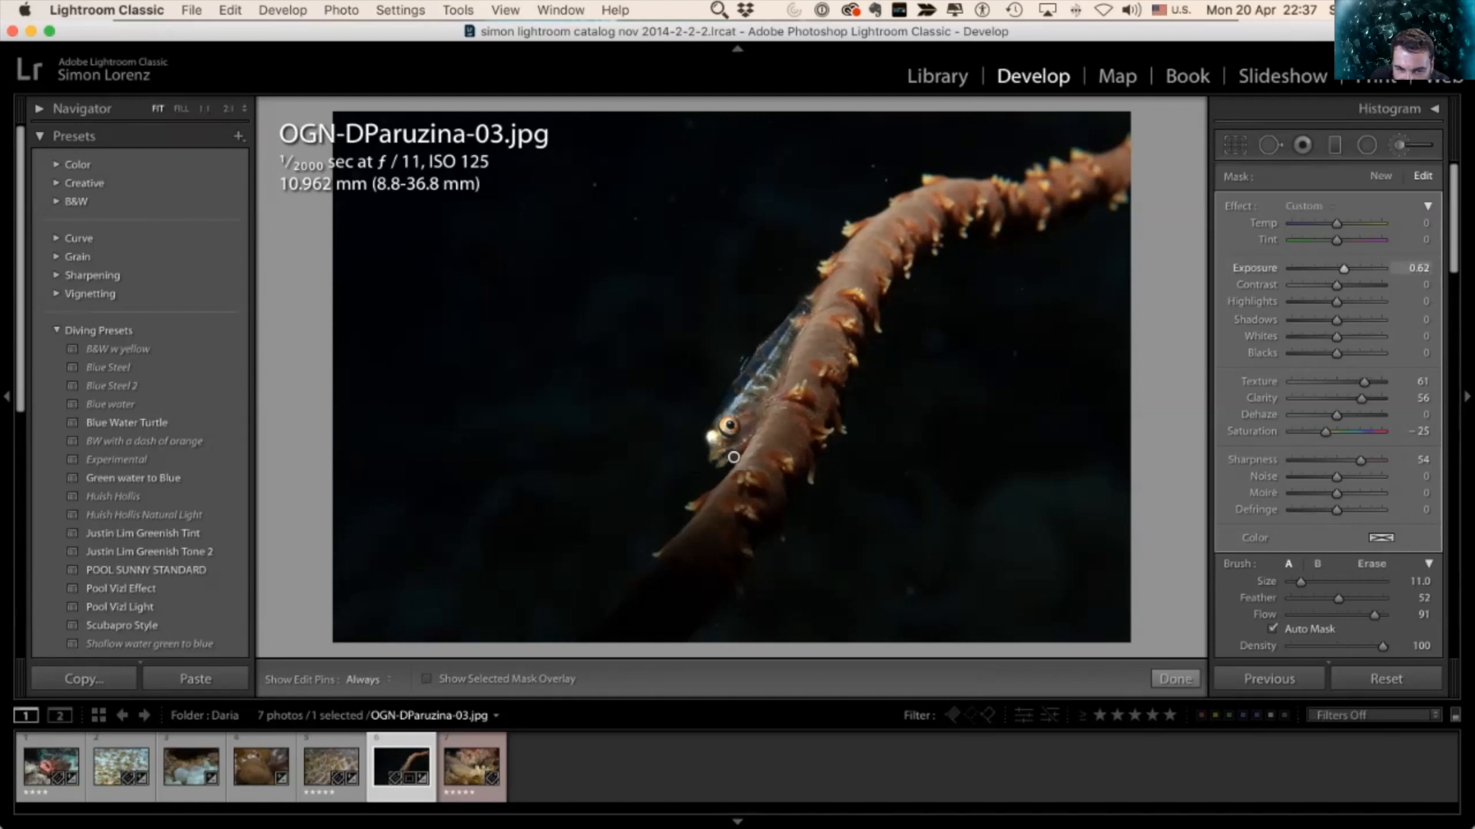
mouse_move(1336, 223)
left_mouse_down()
mouse_move(1354, 223)
mouse_move(1335, 223)
left_mouse_up()
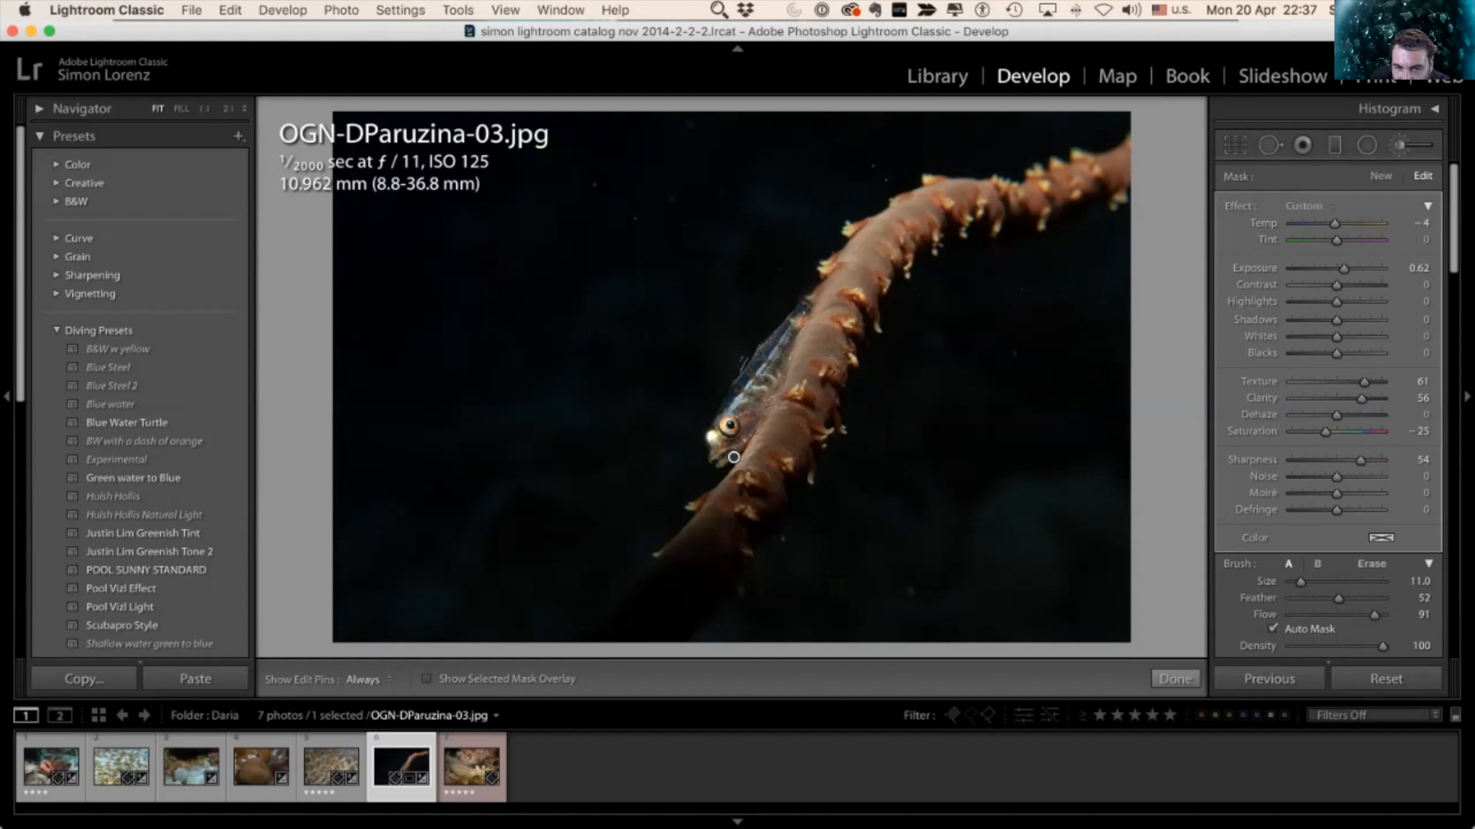
left_click_drag(1336, 337, 1345, 302)
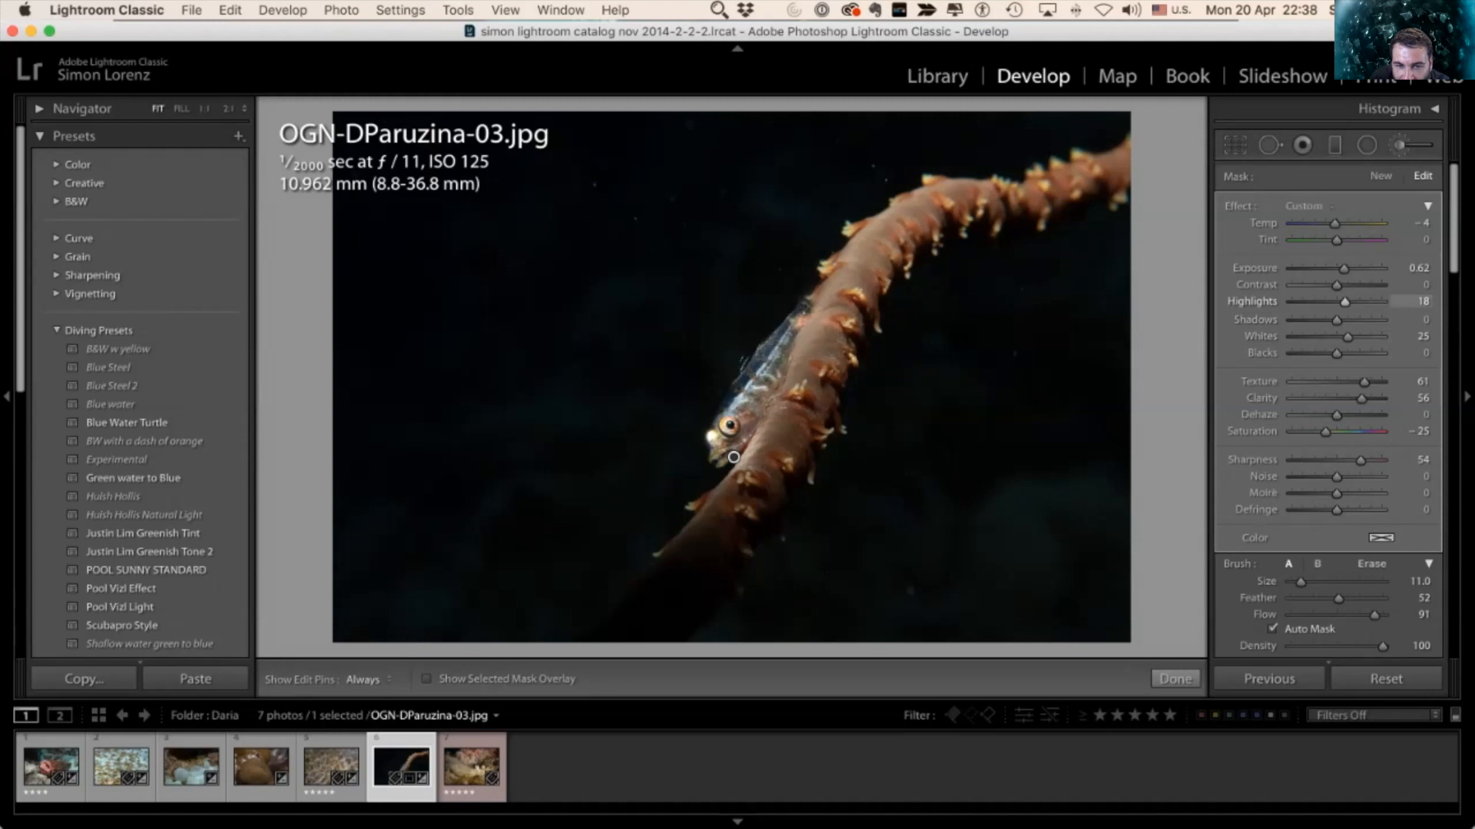
key("alt")
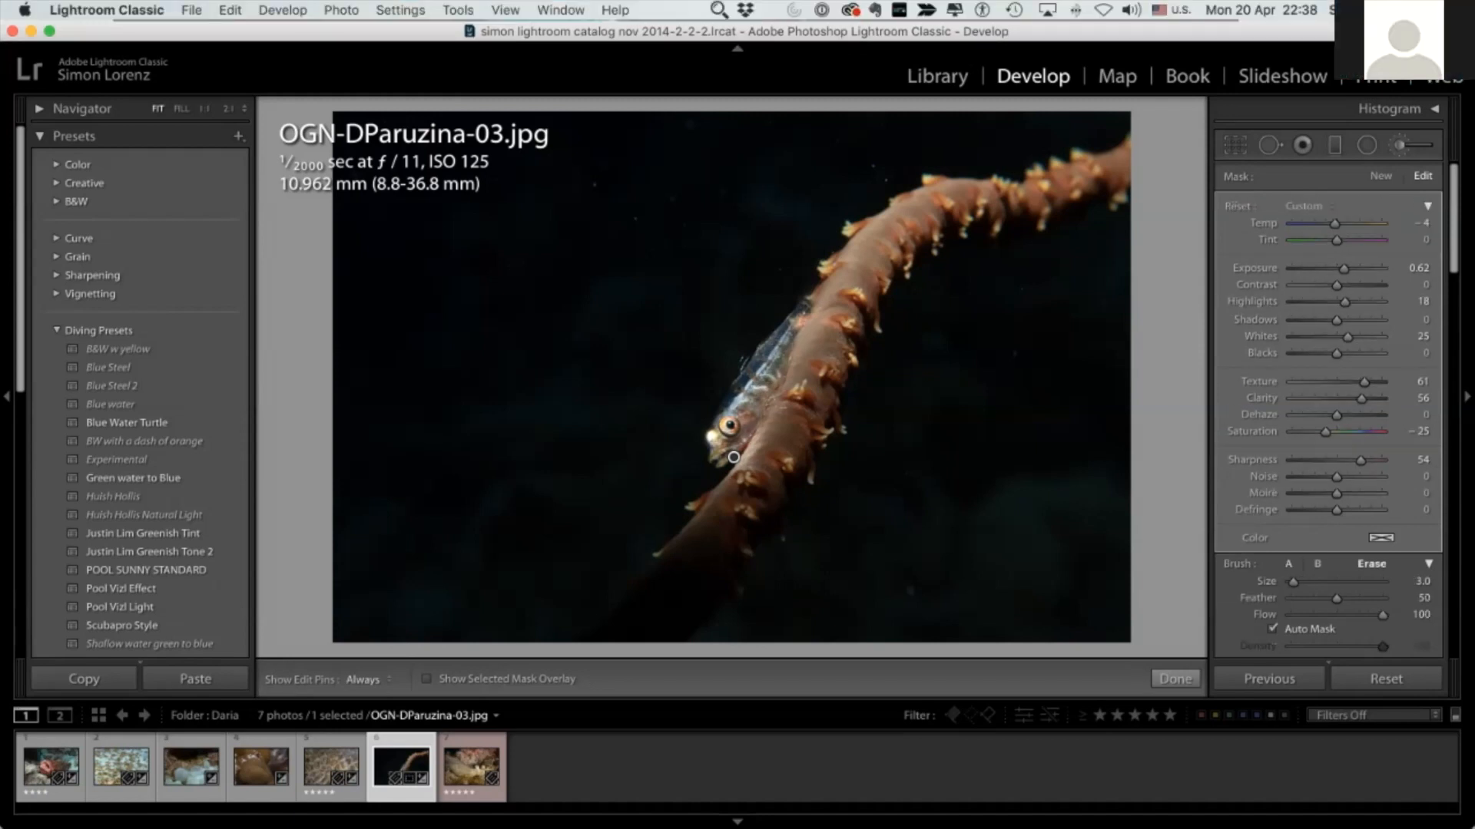
key("h")
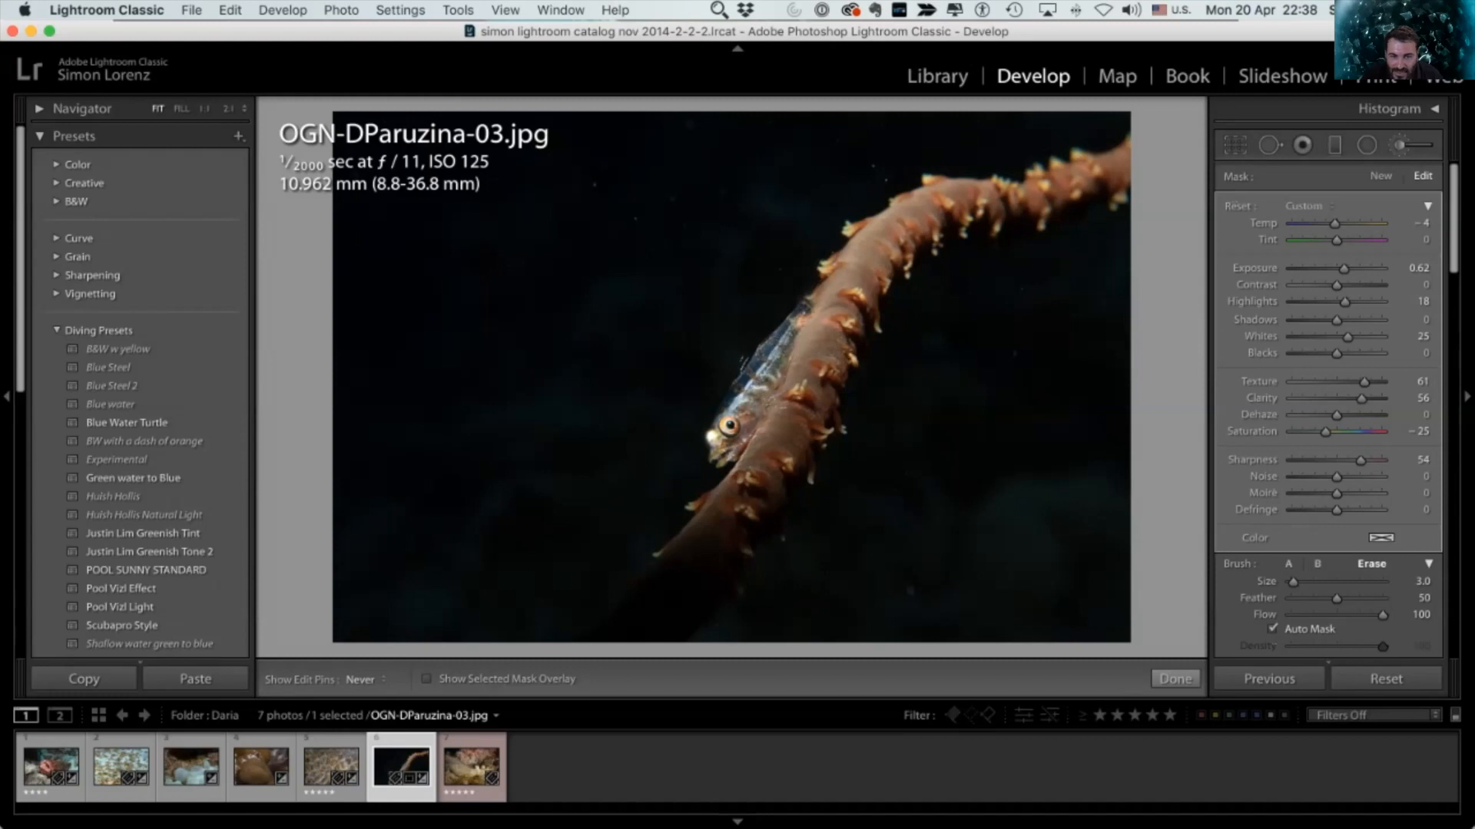
Step: Add a new Adjustment Brush mask on the whip coral beside the goby, with Texture 4 and Clarity 2
key("h")
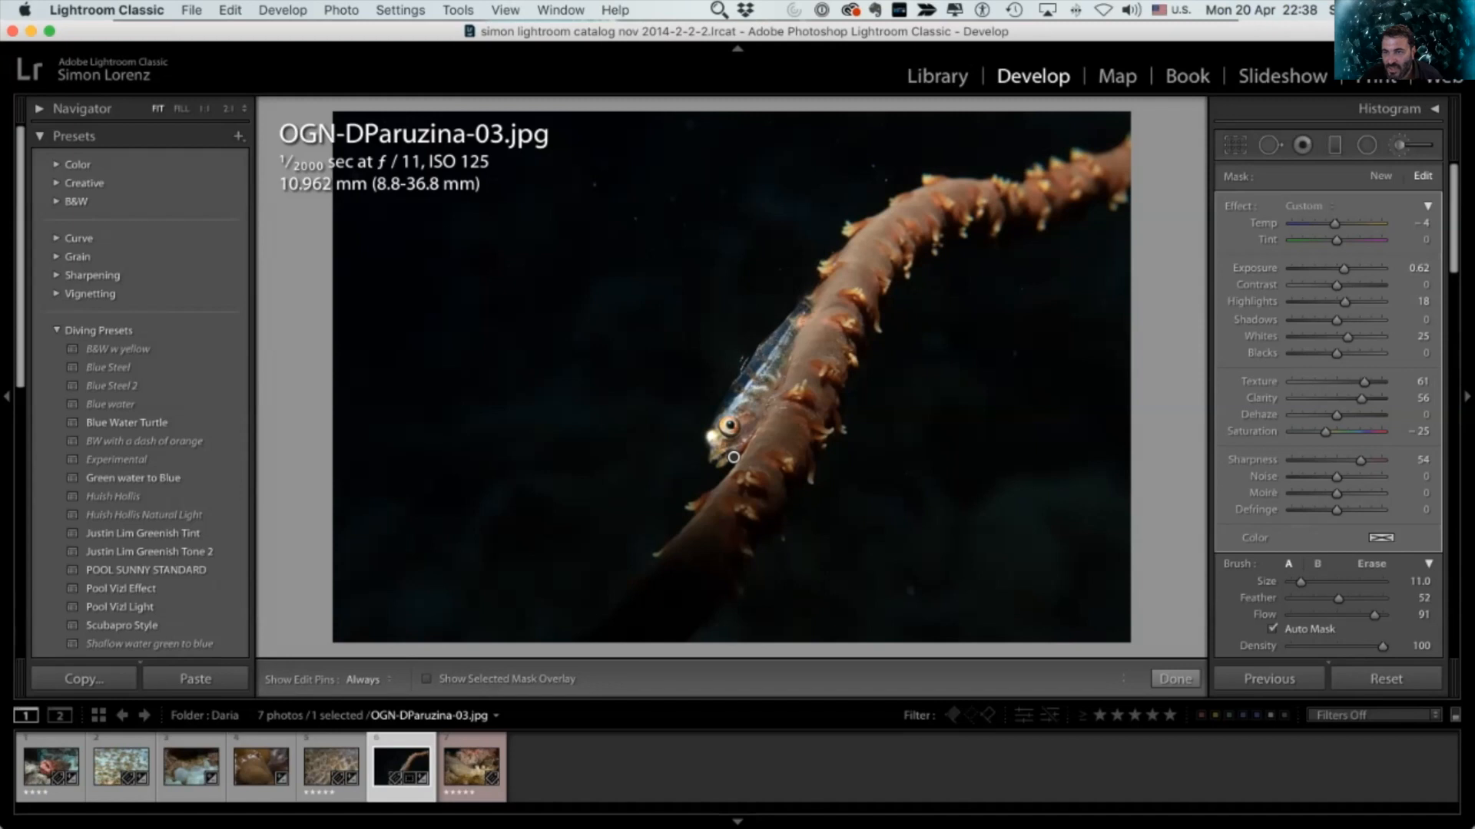
left_click(1380, 176)
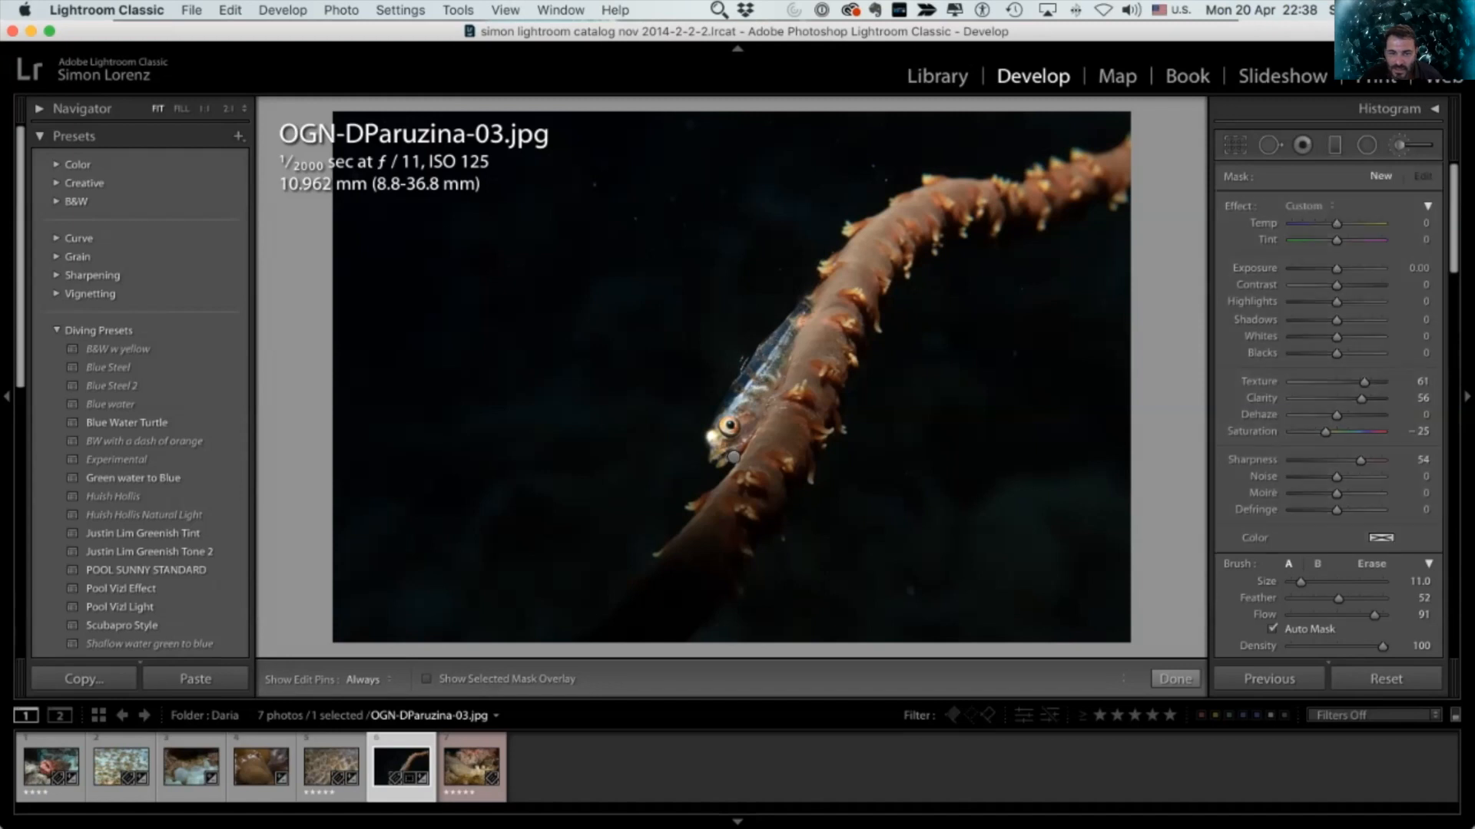
key("h")
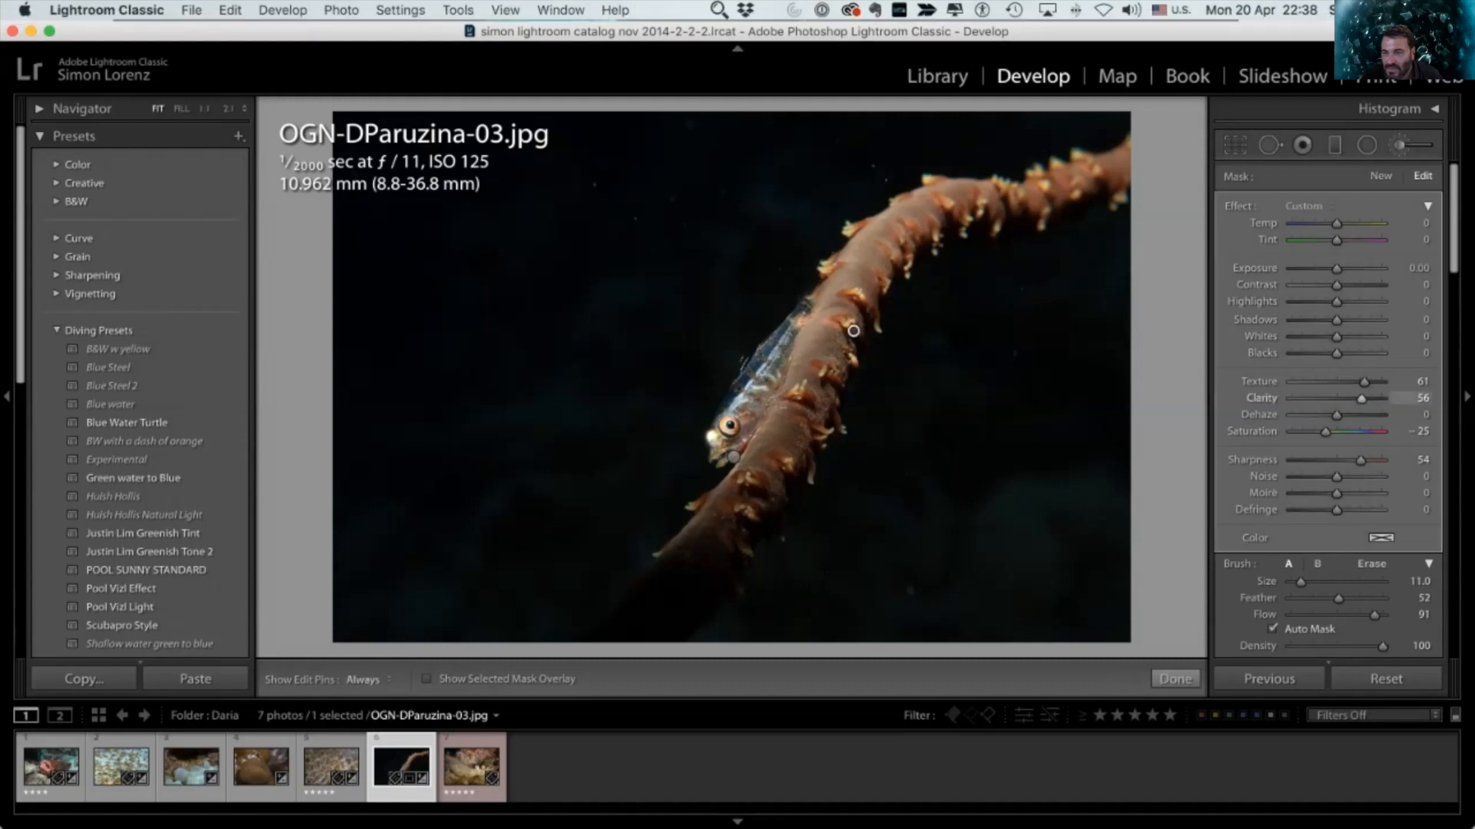
left_click_drag(1364, 382, 1337, 399)
Step: Try Exposure 1.86 and a moved pin on the whip coral mask, undo both changes, and toggle the edit pins' visibility
left_click_drag(1336, 268, 1357, 268)
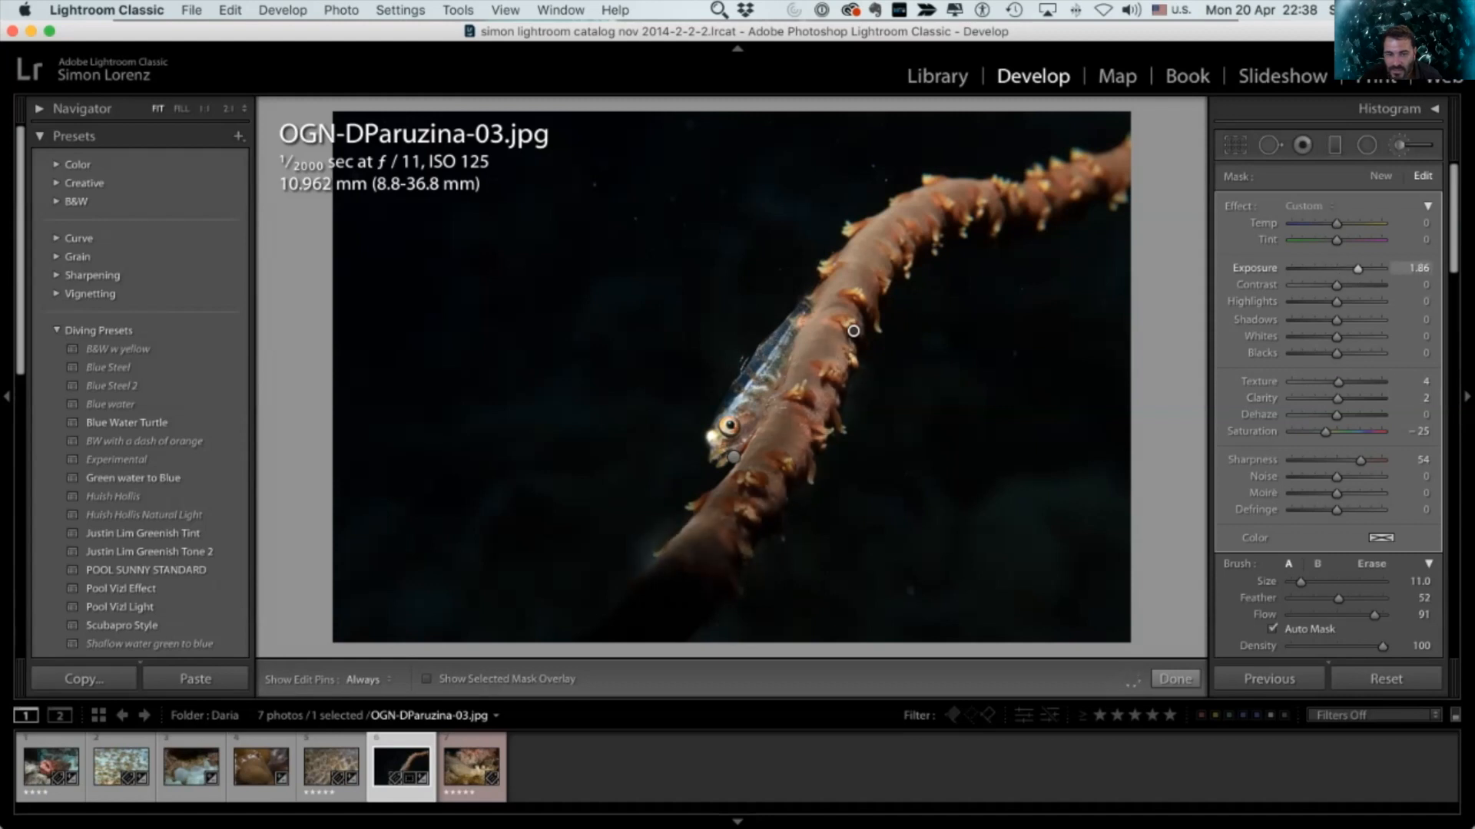
mouse_move(853, 331)
left_mouse_down()
mouse_move(837, 314)
mouse_move(952, 220)
left_mouse_up()
key("super+z")
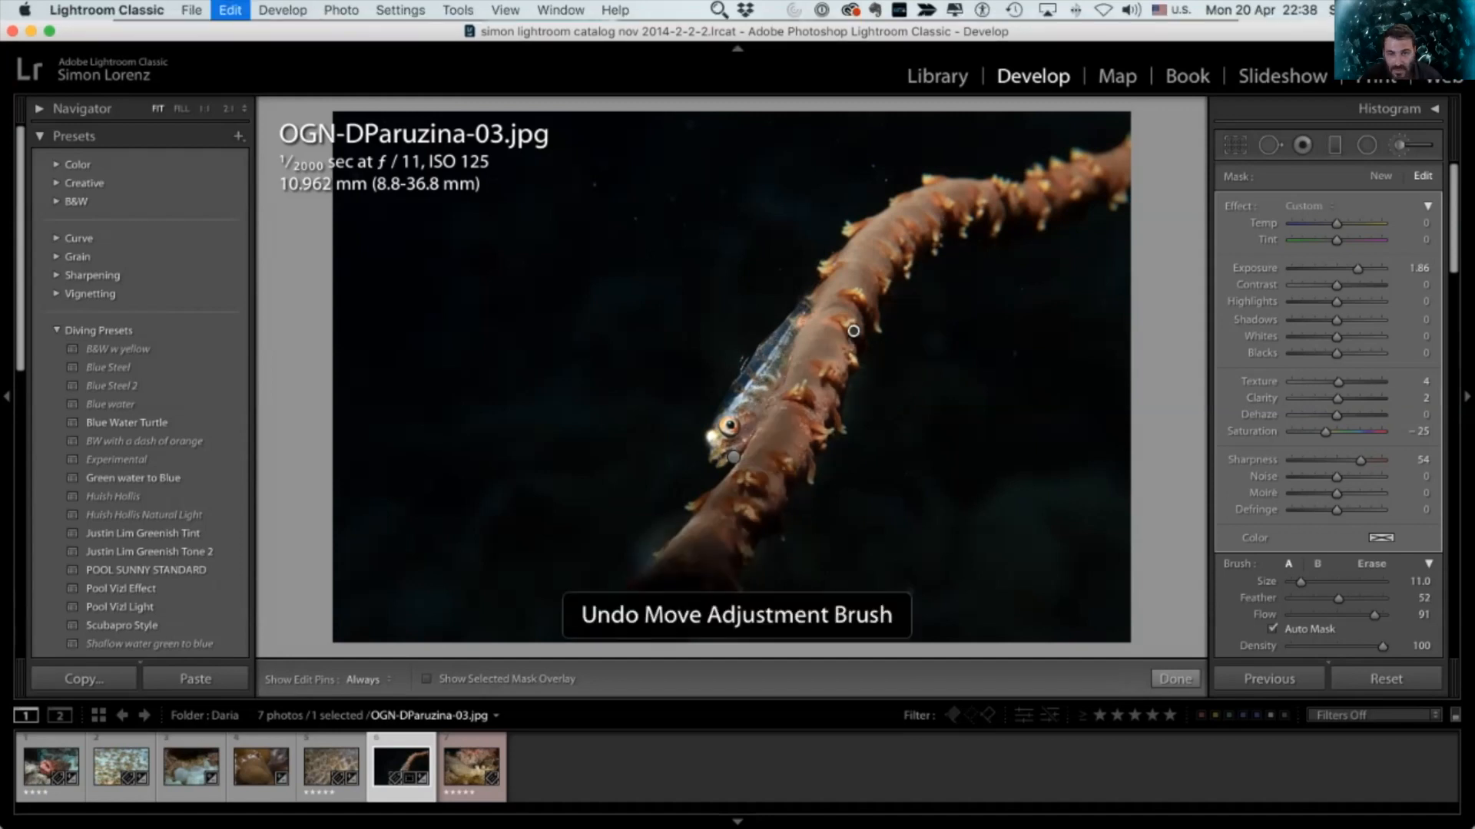
key("super+z")
key("h")
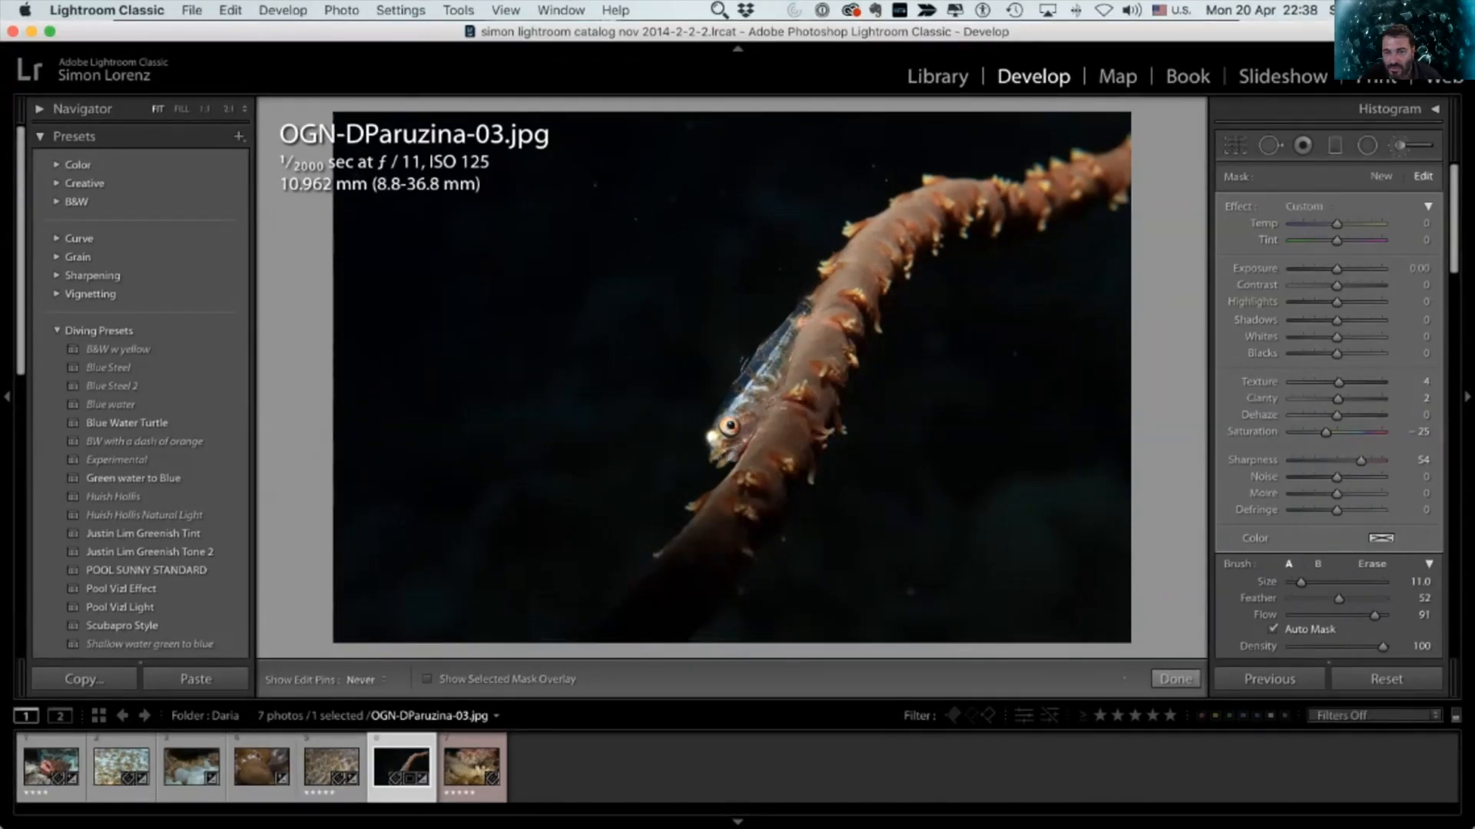
key("h")
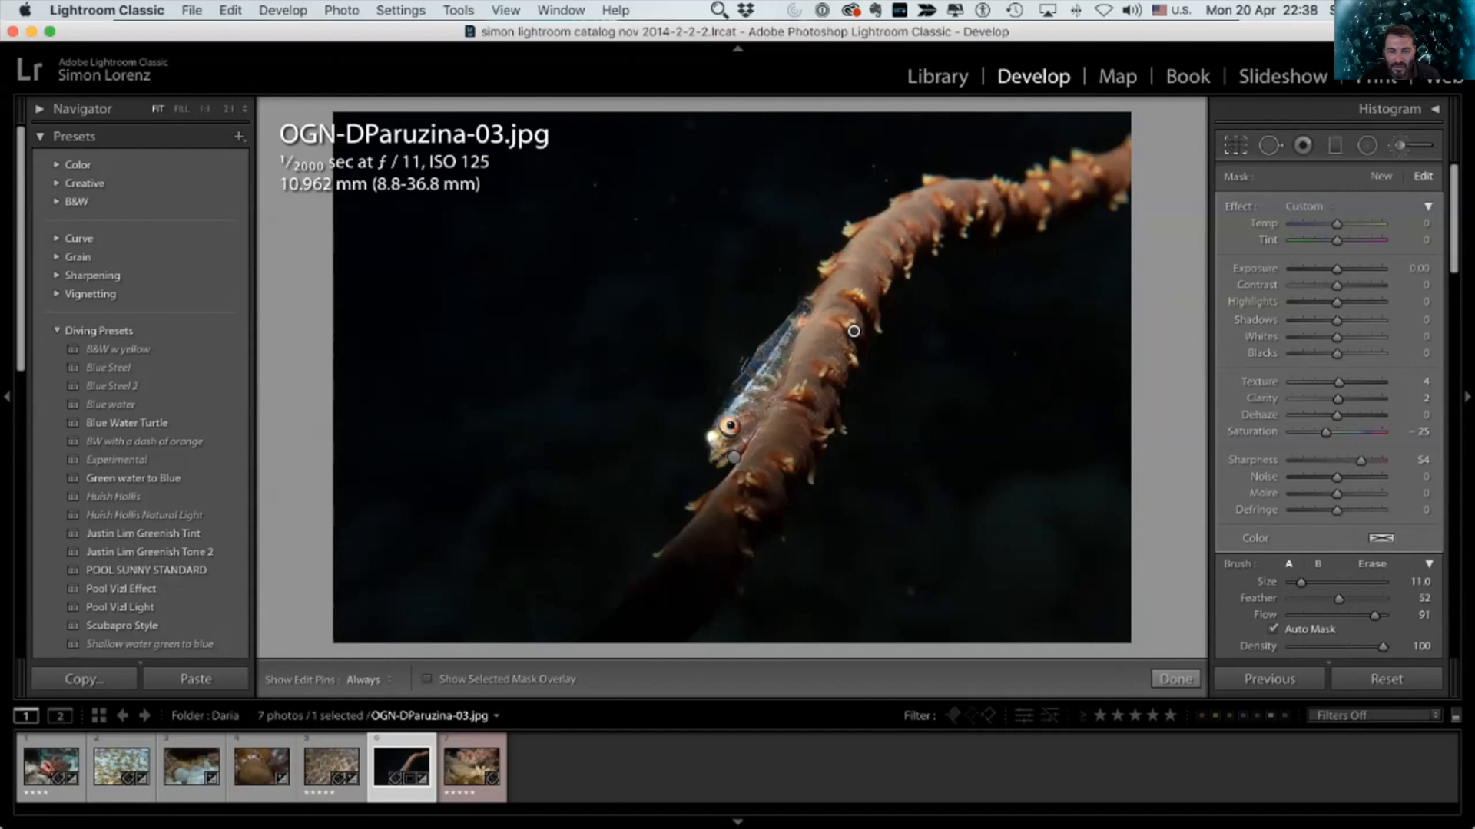
Step: Tighten the goby photo's crop at the original aspect ratio and reframe it so the fish sits lower and further left
key("r")
left_click_drag(1005, 559, 974, 538)
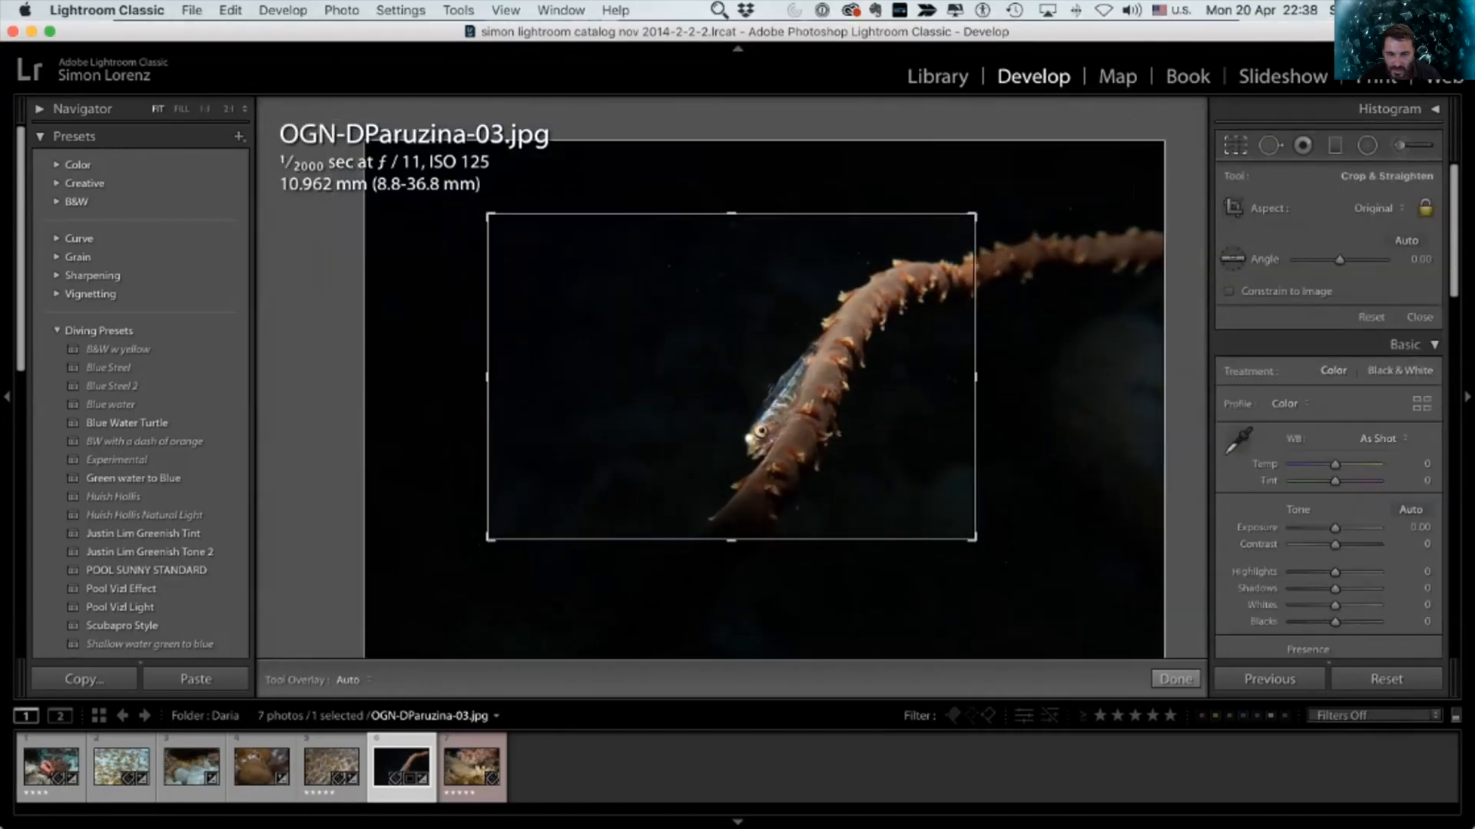
left_click_drag(731, 377, 678, 386)
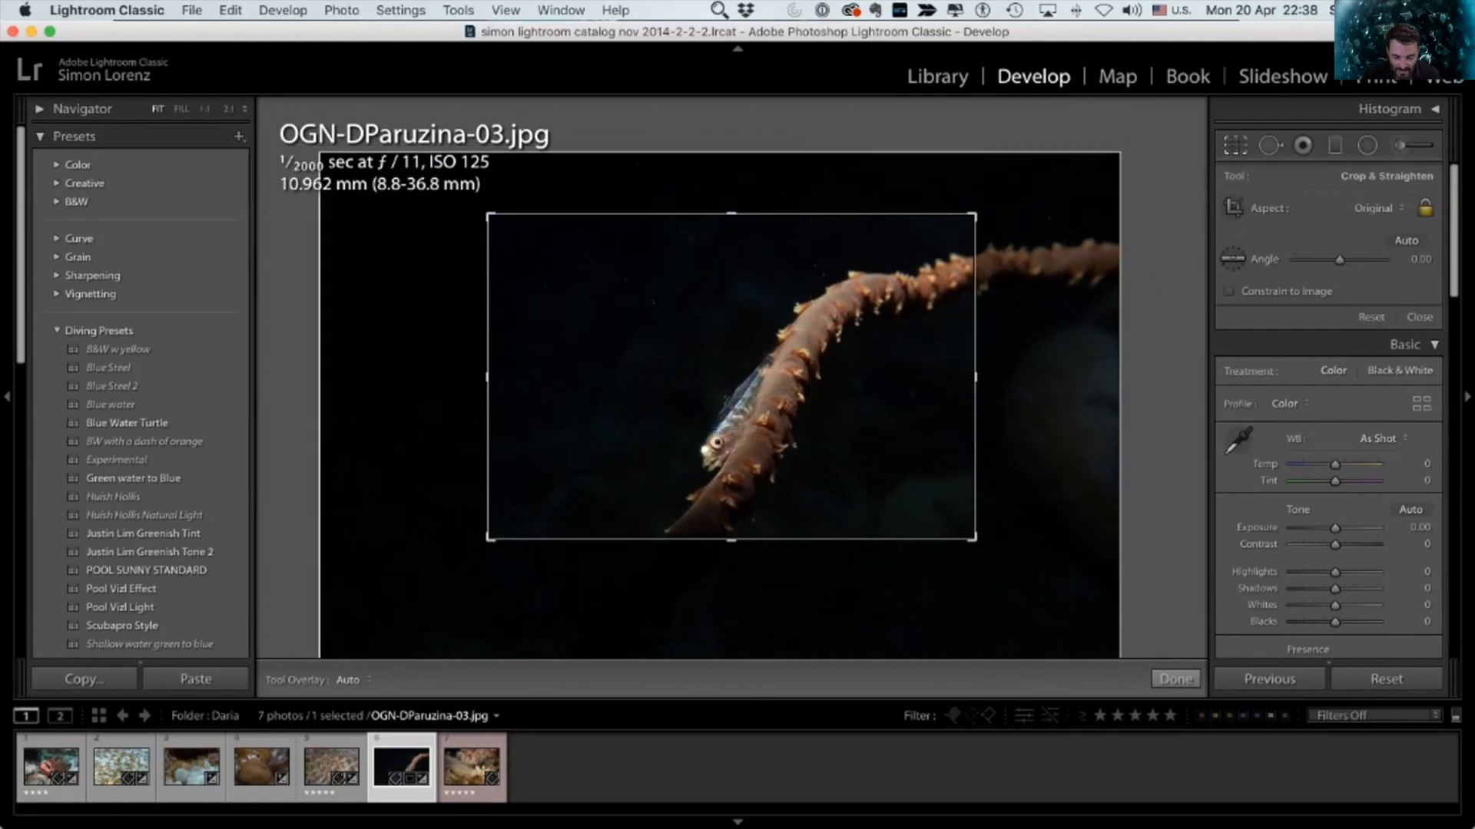
key("Return")
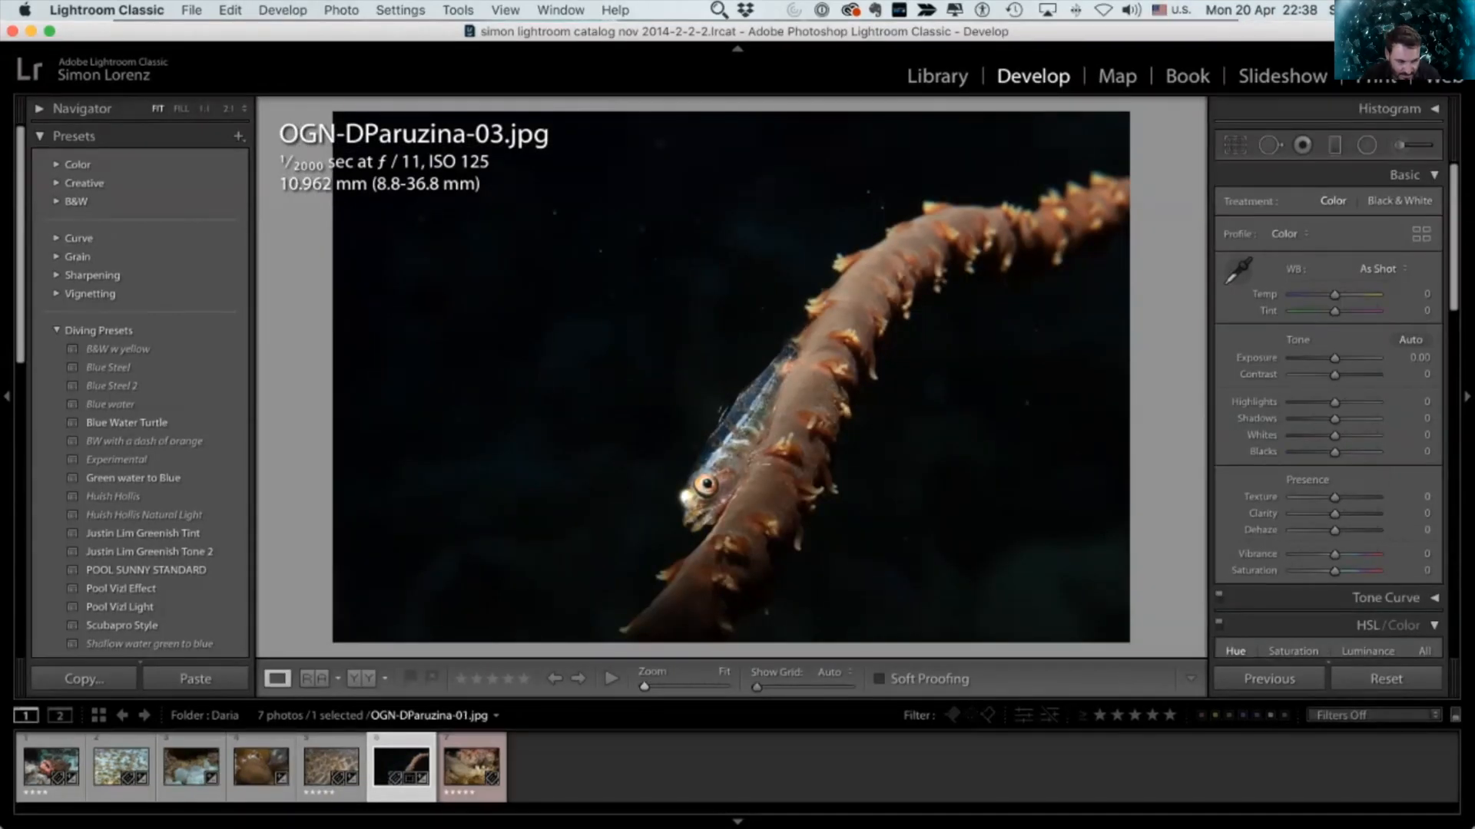
Step: Add a near-vertical graduated filter from the right side of the flounder photo, centred near its eyes, with Exposure -0.95
left_click(471, 766)
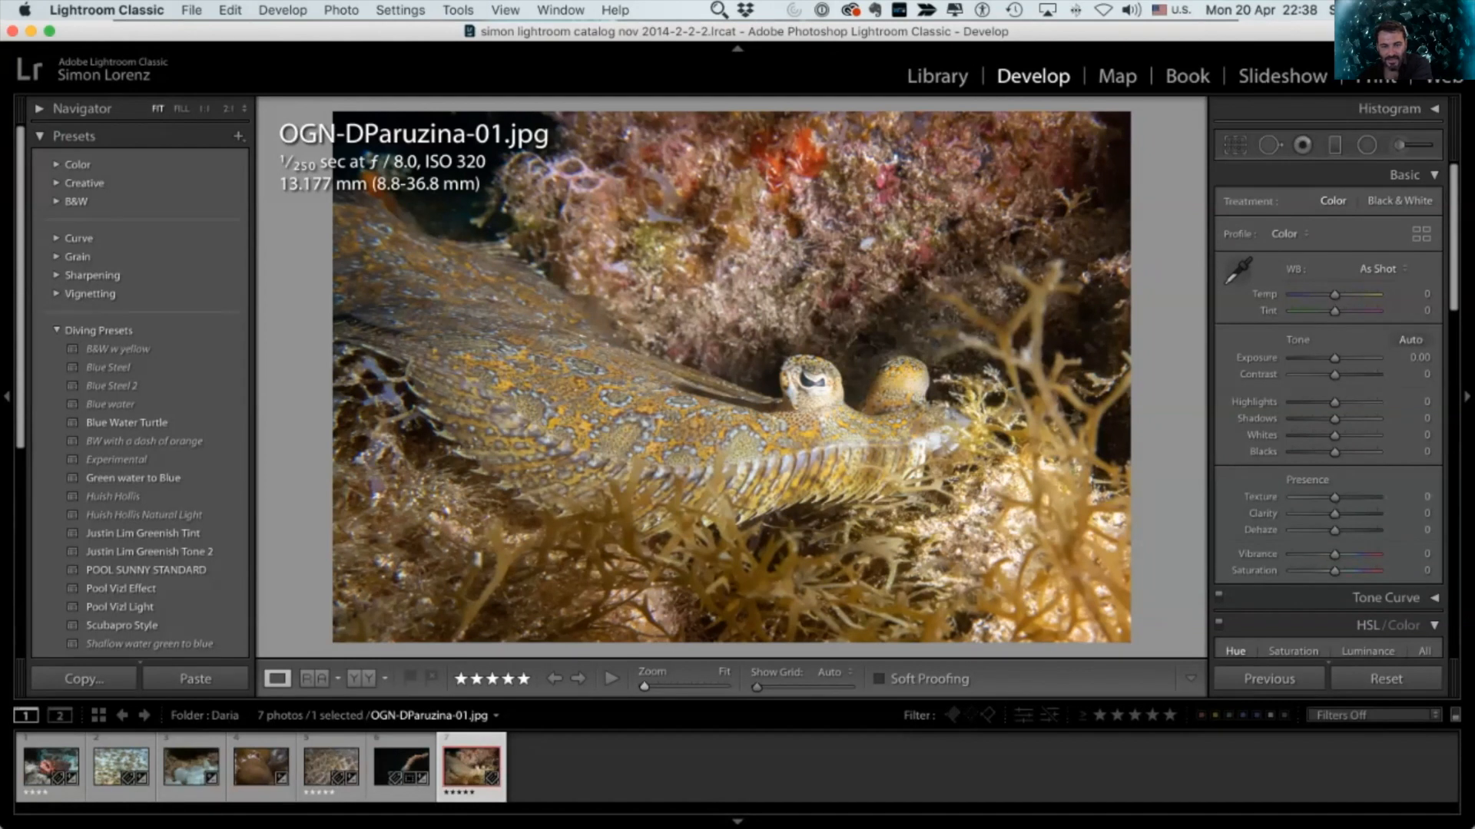
left_click(1334, 145)
left_click_drag(939, 428, 647, 401)
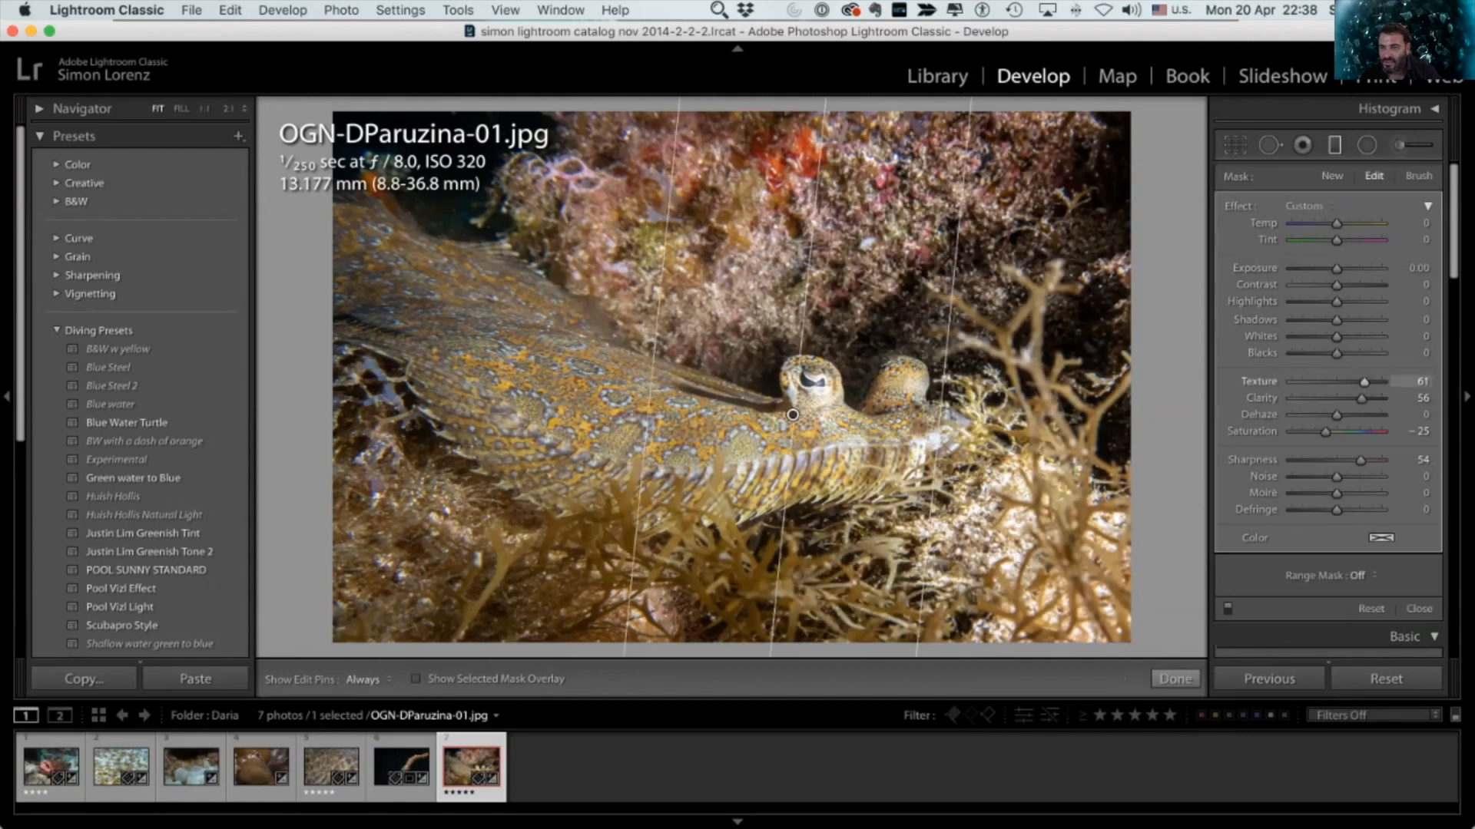
left_click_drag(1335, 268, 1325, 268)
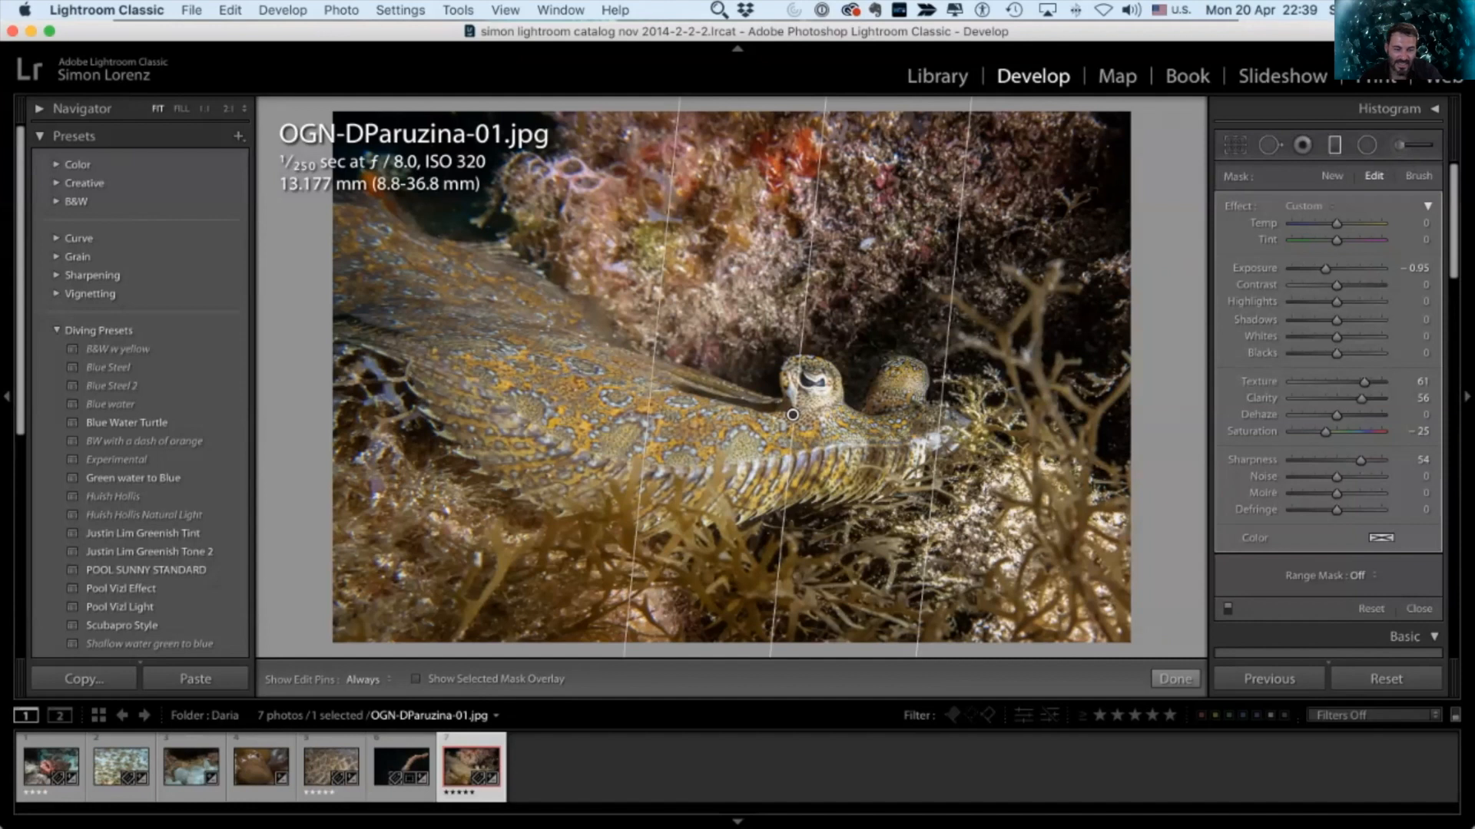
Step: Return to the open-mouthed scorpionfish photo and switch to the presentation slideshow
key("Right")
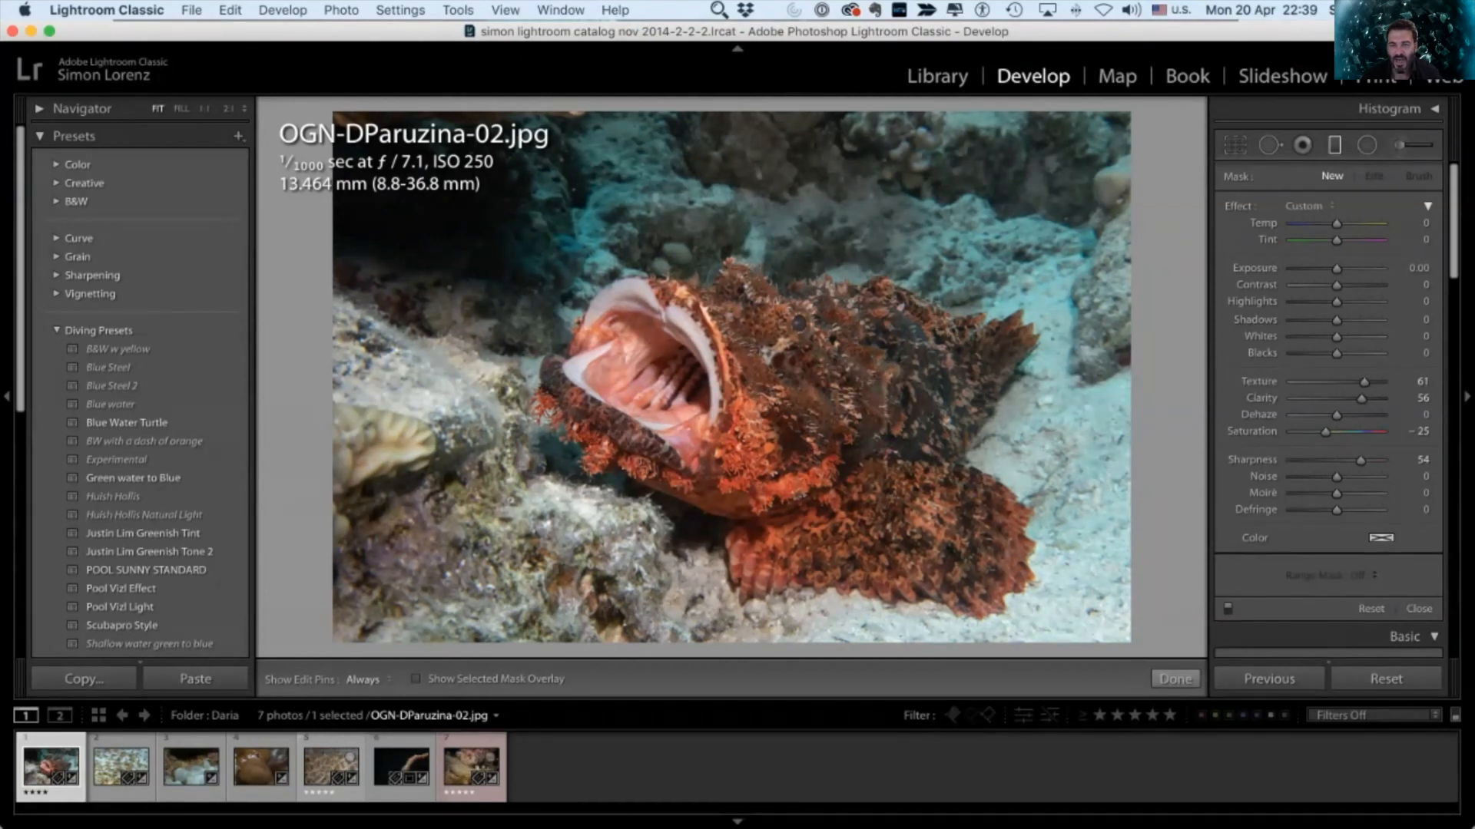
key("super+Tab")
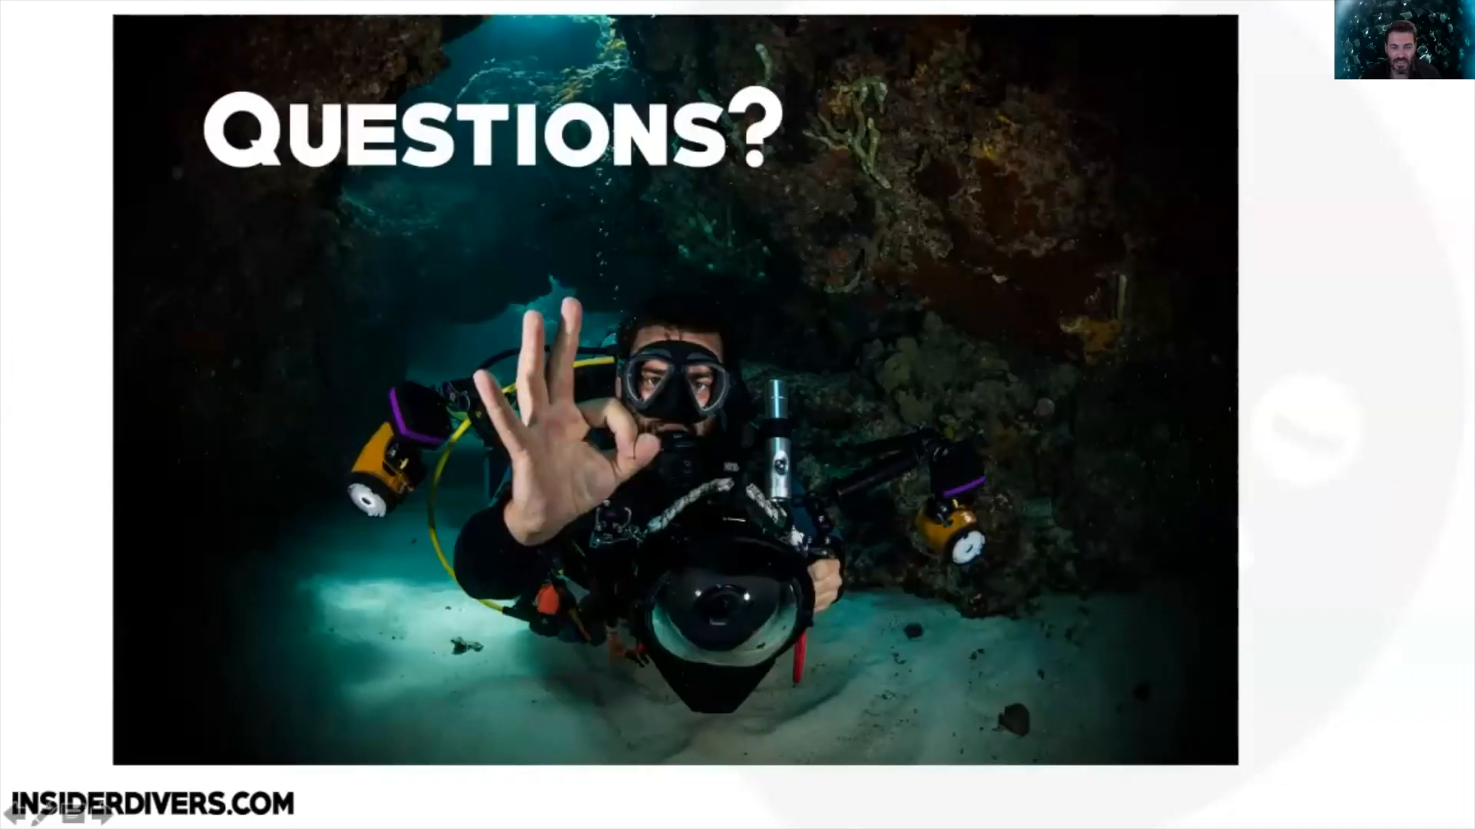
key("Right")
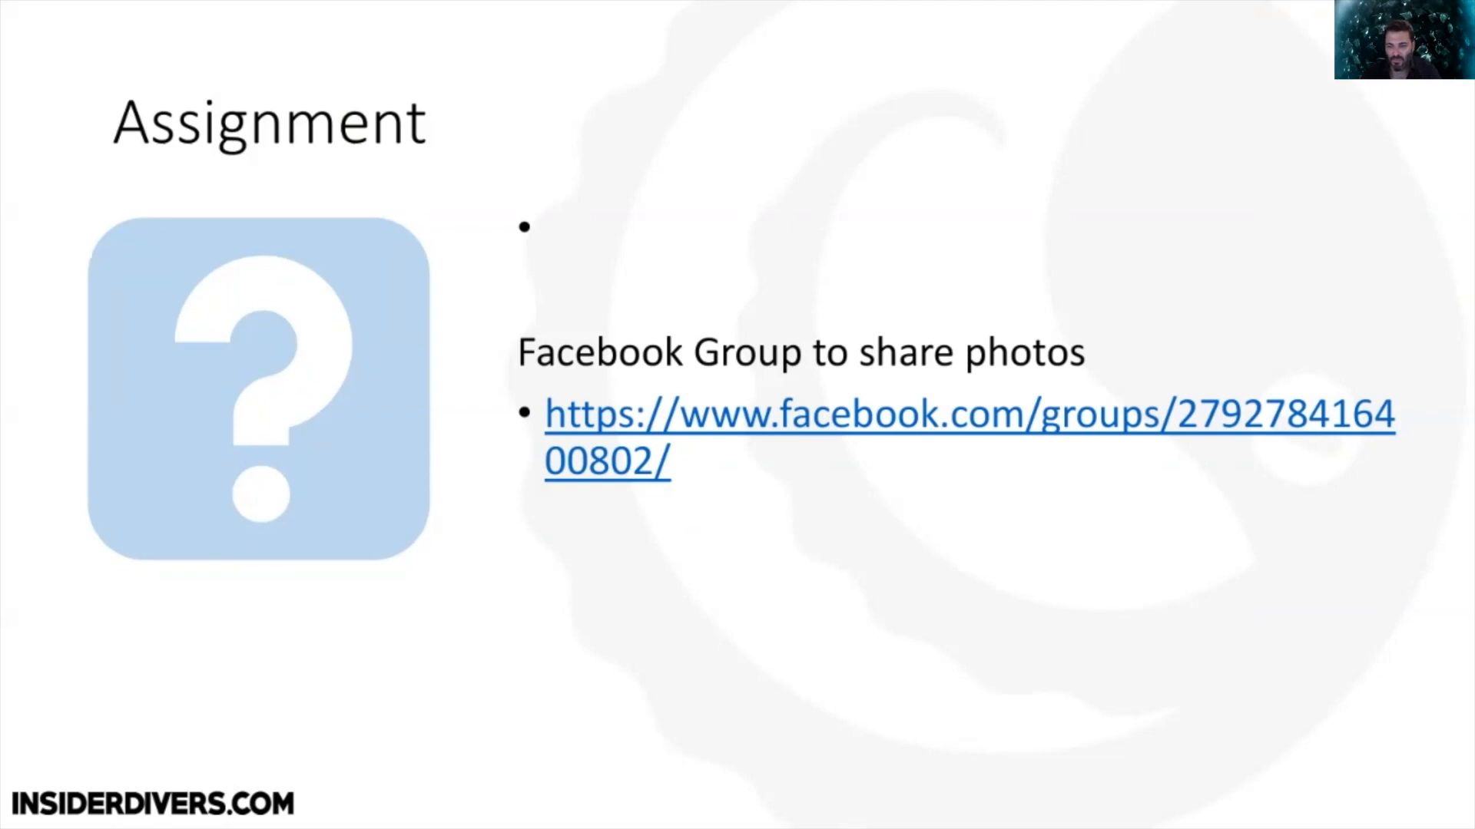
key("Right")
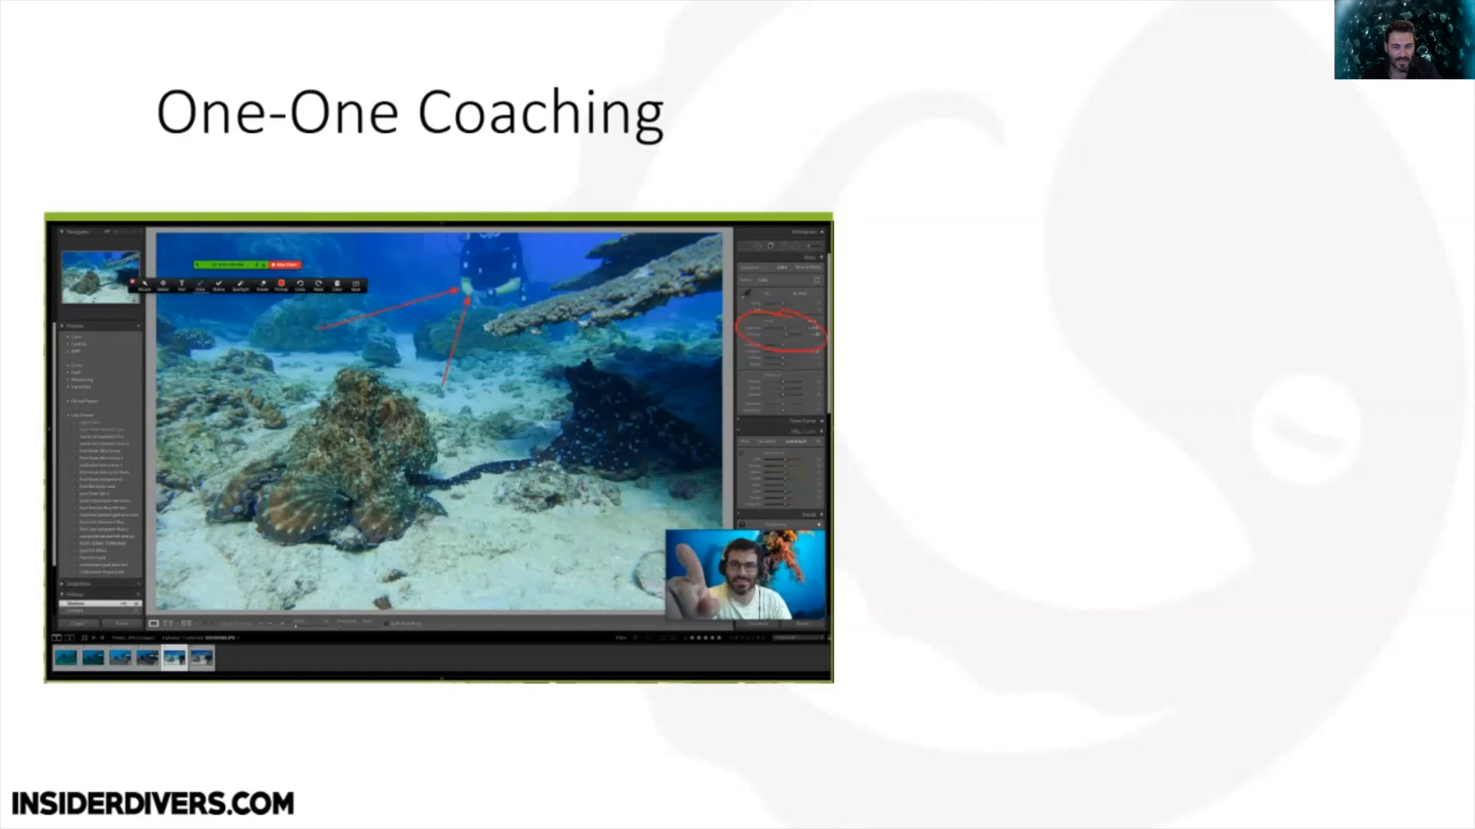
key("Right")
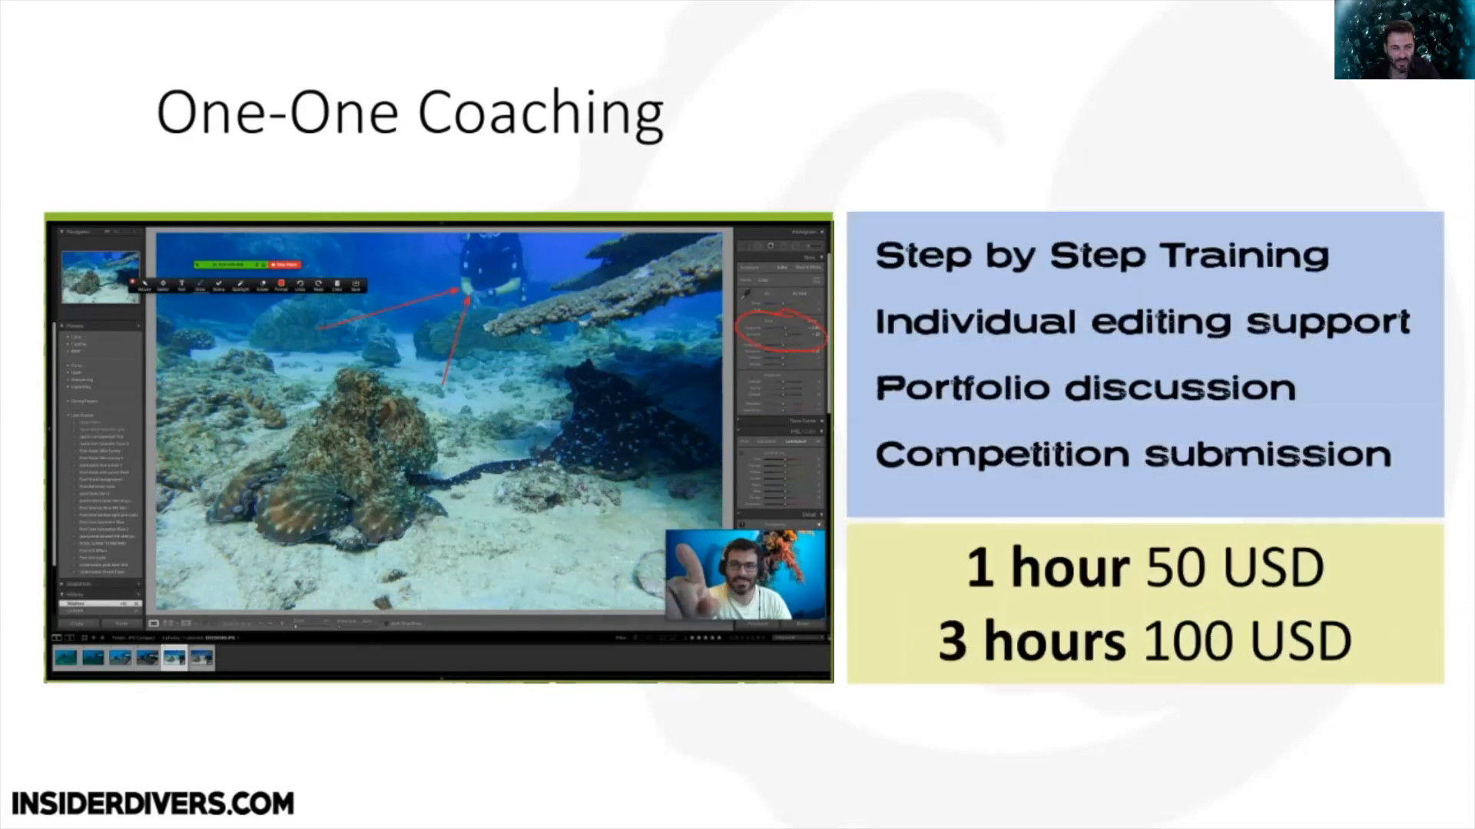
key("Right")
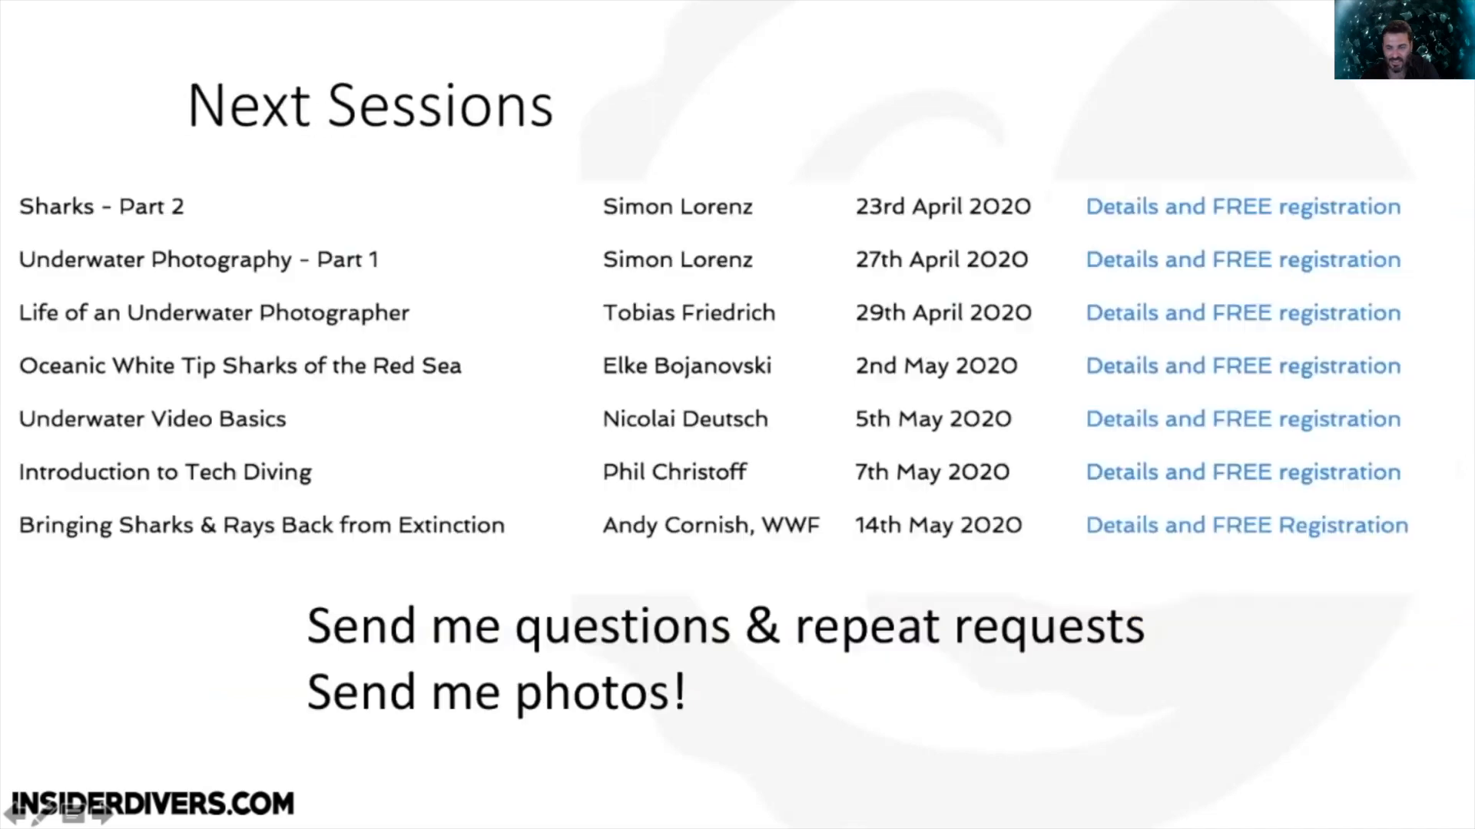